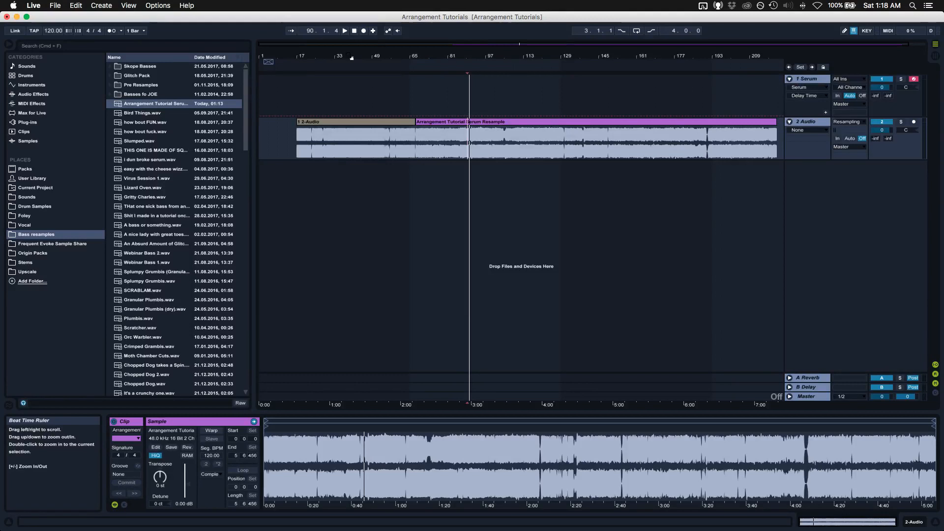
- Audition short excerpts at several points along the Arrangement Tutorial Serum Resample clip
scroll(460, 145, "right", 1)
left_click(437, 149)
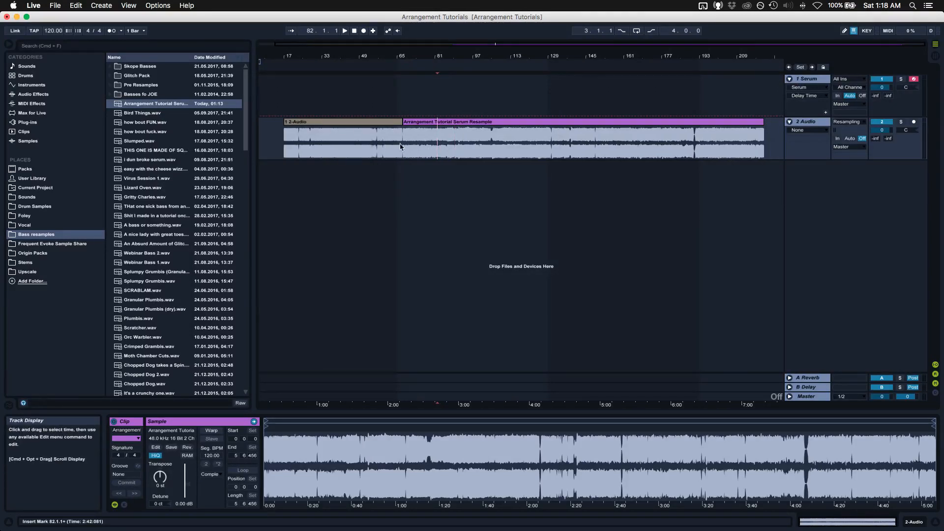
key("space")
left_click(470, 142)
key("space")
key("space")
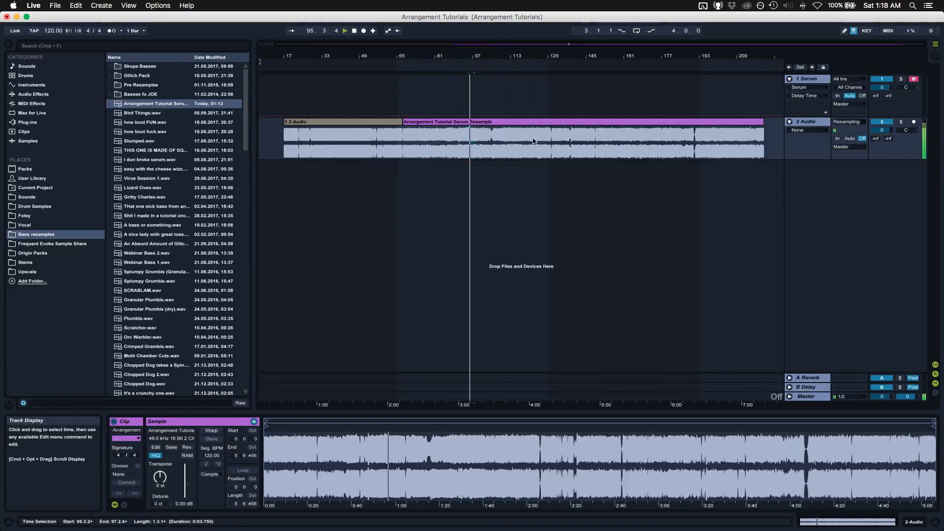
left_click(521, 144)
key("space")
key("space")
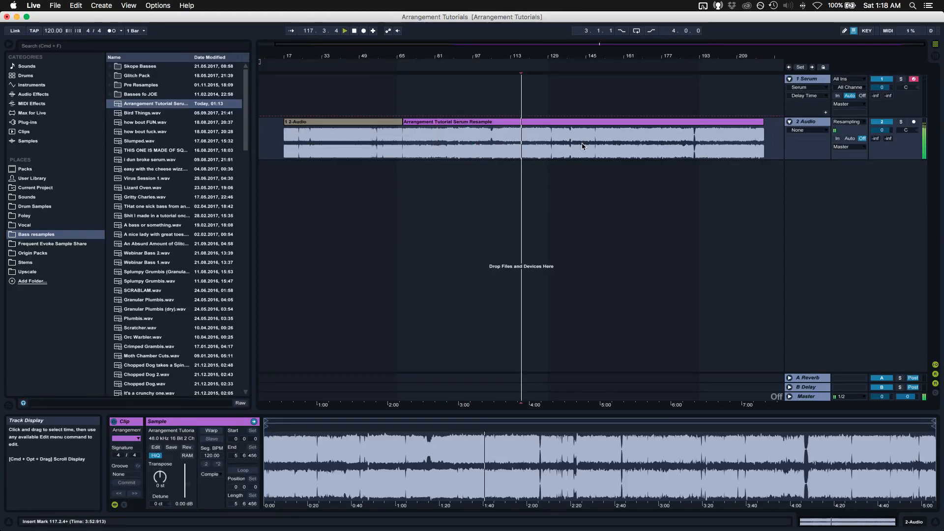
left_click(582, 146)
key("space")
key("space")
left_click(619, 146)
key("space")
key("space")
left_click(649, 145)
key("space")
key("space")
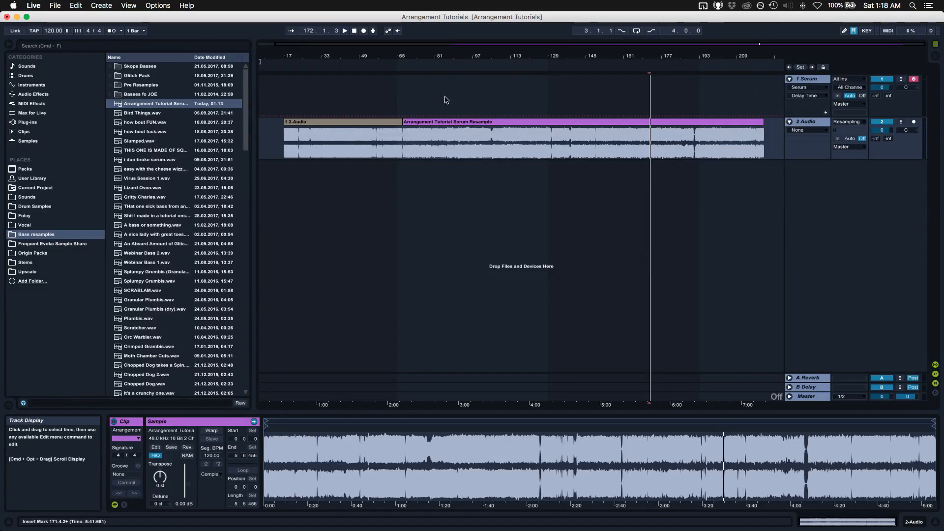
left_click_drag(395, 56, 467, 156)
scroll(452, 147, "left", 5)
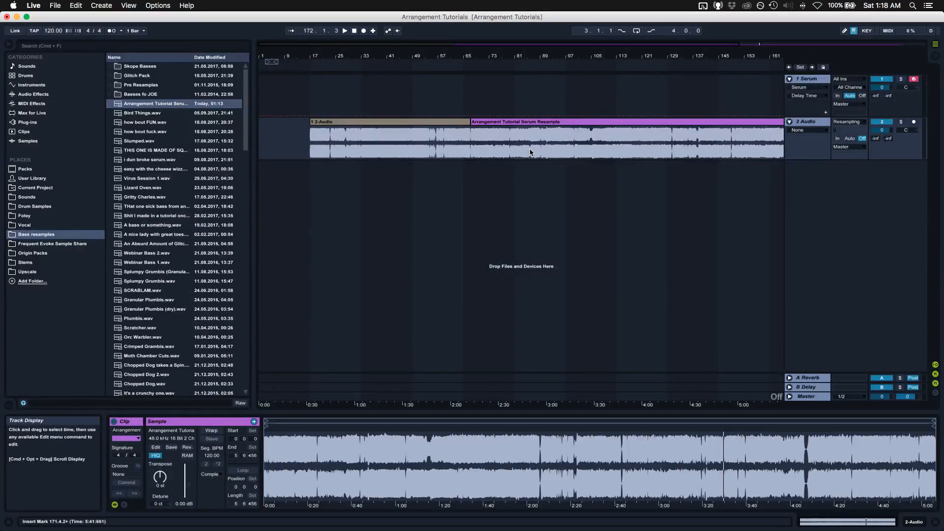
scroll(530, 152, "right", 2)
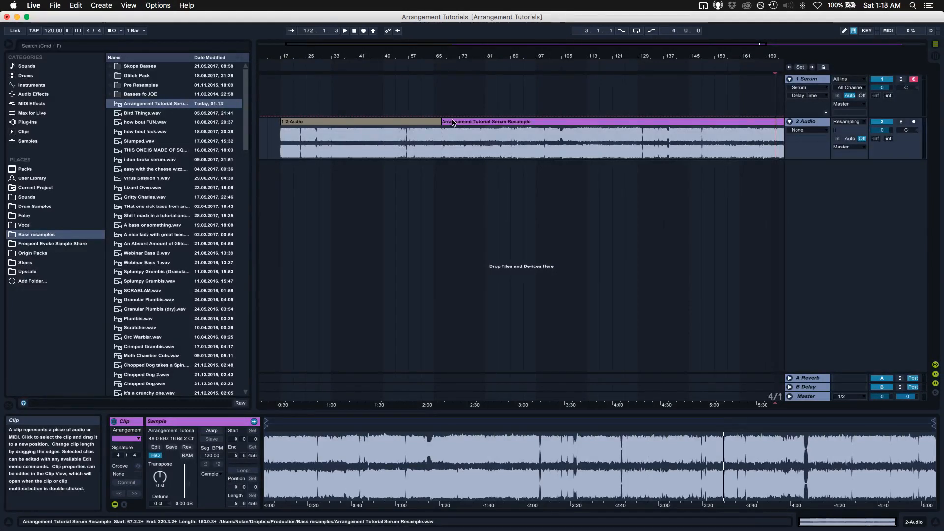
scroll(555, 131, "right", 6)
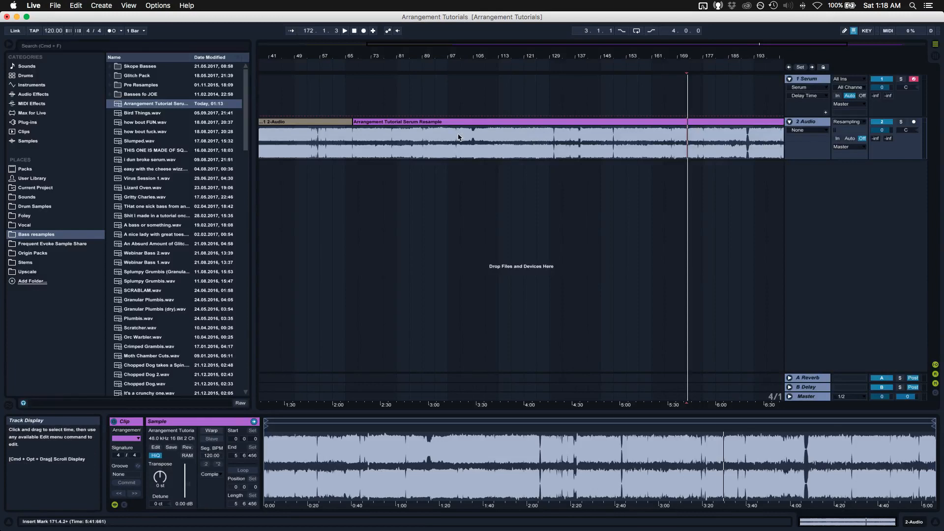
scroll(458, 137, "left", 5)
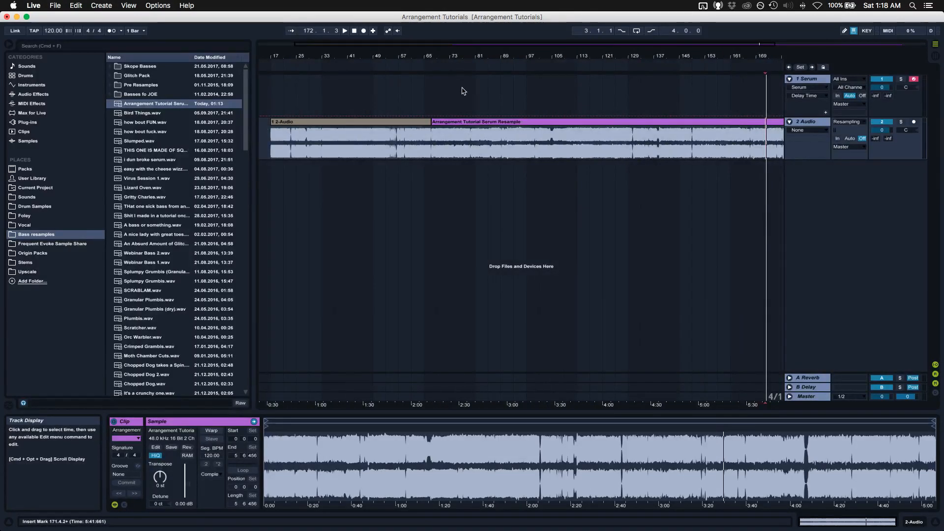
scroll(477, 98, "down", 3)
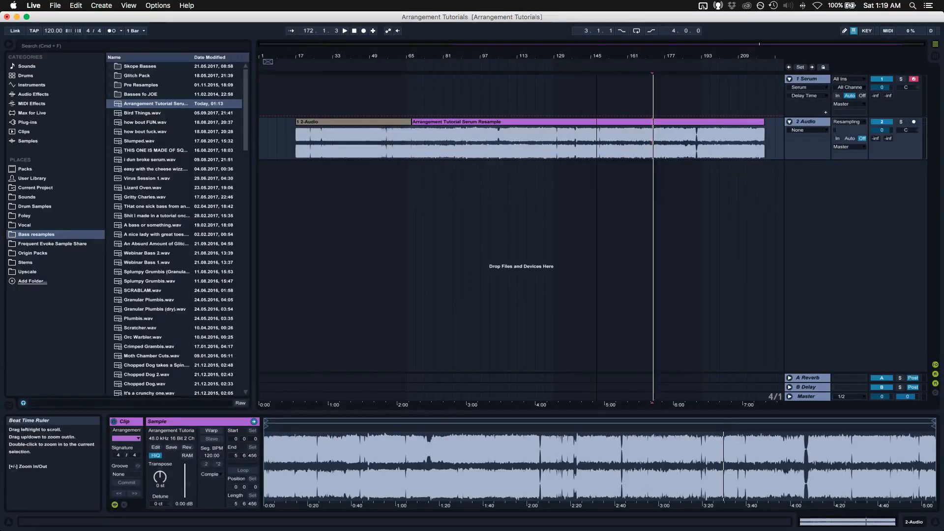
- Deactivate the 2 Audio resample track, insert a new audio track below it and select the new track
left_click(881, 121)
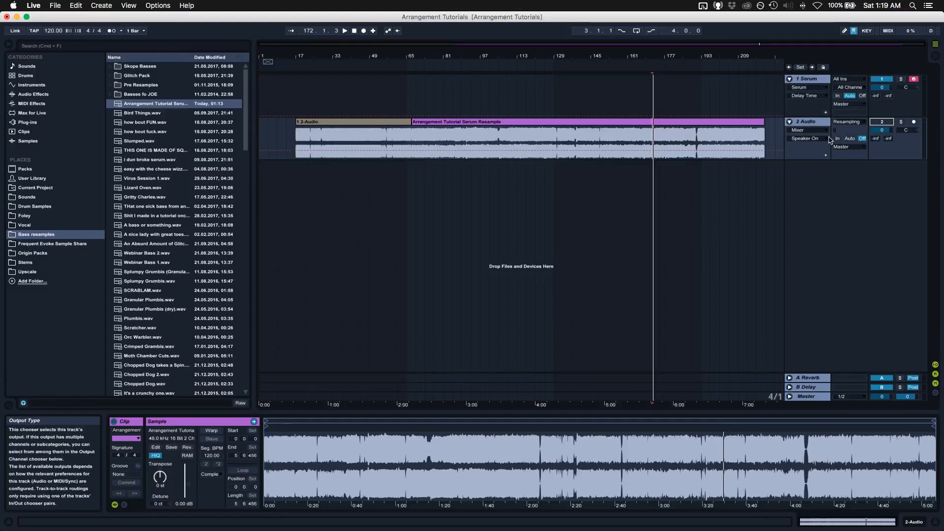
key("super+t")
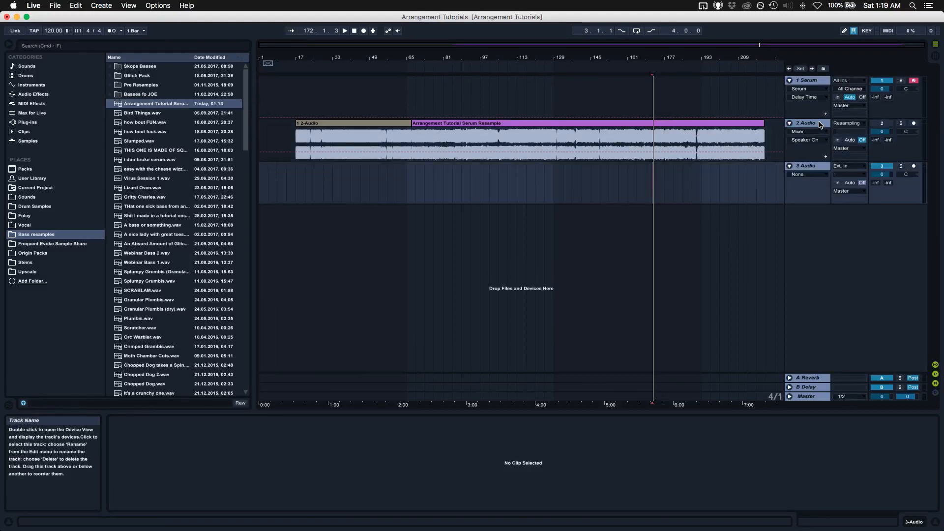
left_click(810, 175)
left_click(808, 167)
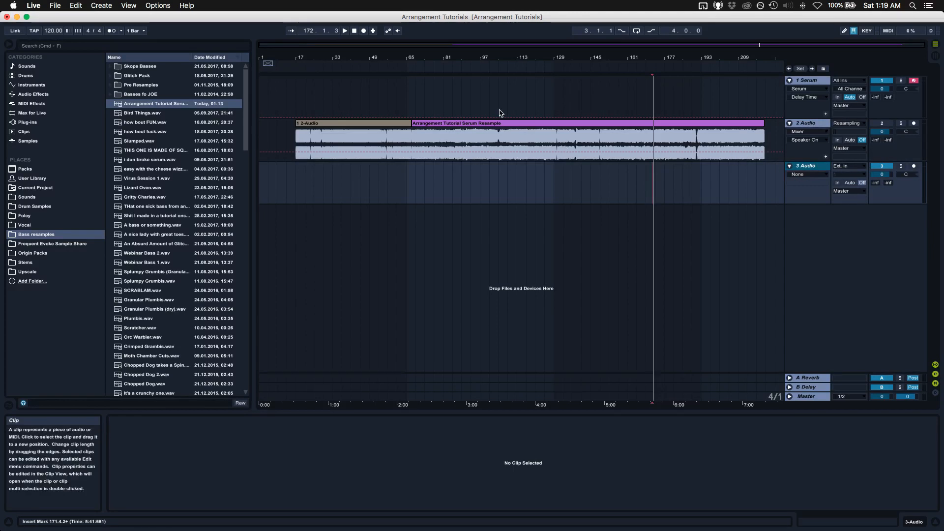
- Search the browser for "kick" and list the matches from all results
left_click_drag(436, 55, 436, 59)
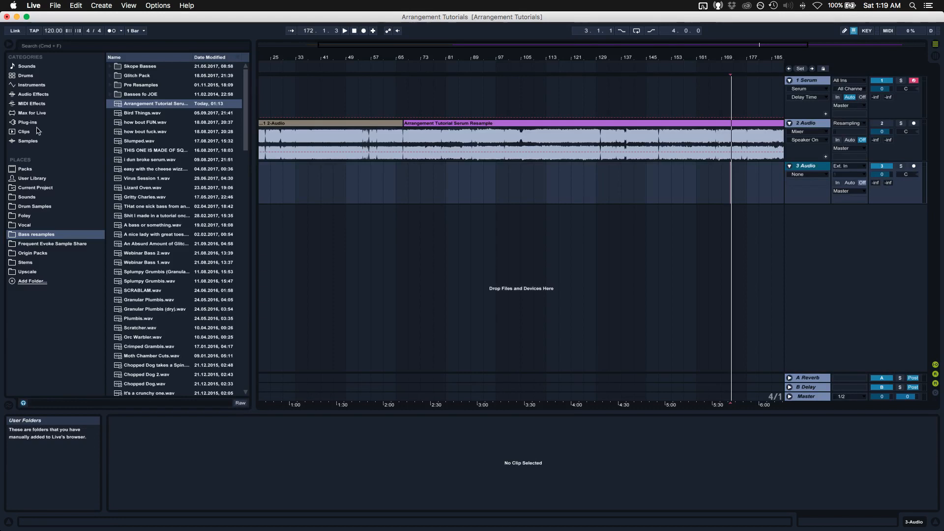
left_click(45, 47)
type("kick")
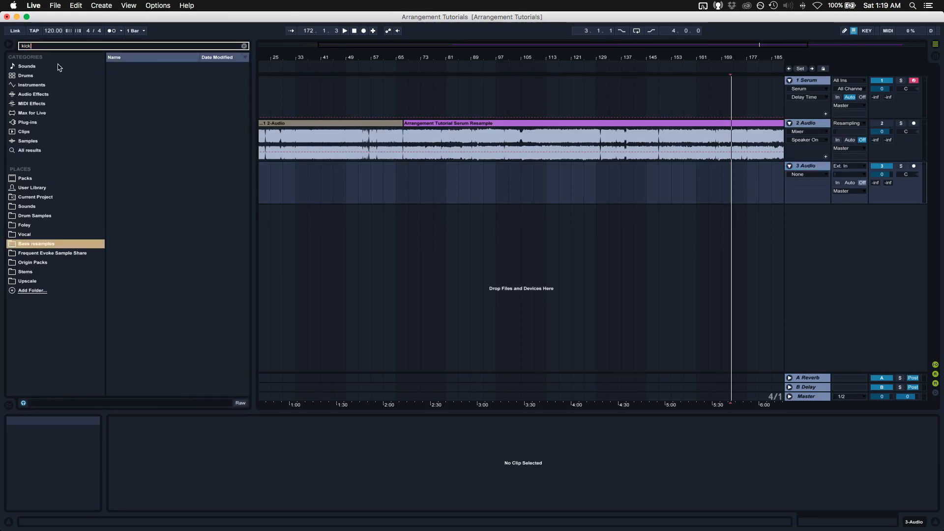
left_click(43, 150)
- Audition the kick samples one after another, ending on All Night Long 128 A_Kick.wav
left_click(146, 151)
left_click(153, 208)
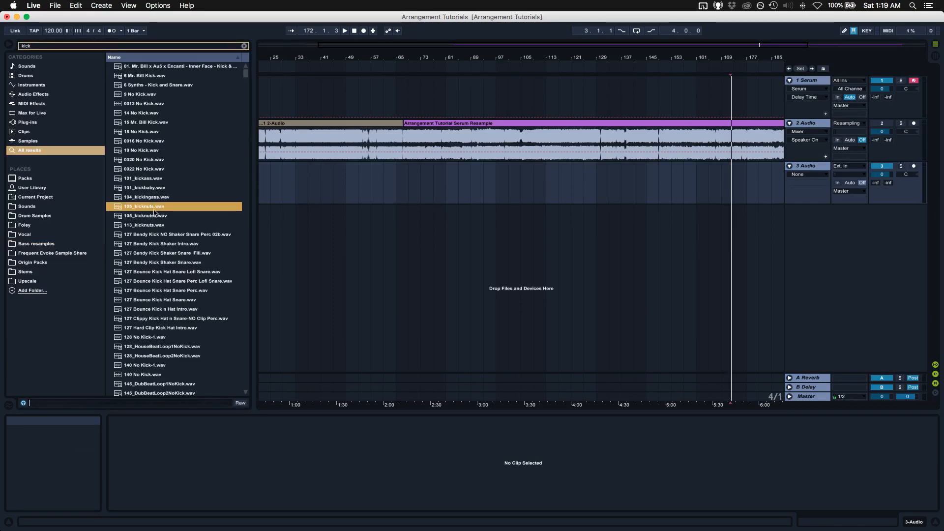
left_click(149, 260)
key("Down")
key("Down")
key("Down")
key("Down")
key("Down")
key("Down")
key("Down")
key("Down")
key("Down")
key("Down")
key("Down")
key("Down")
key("Down")
key("Down")
key("Down")
key("Down")
key("Down")
key("Down")
key("Down")
key("Down")
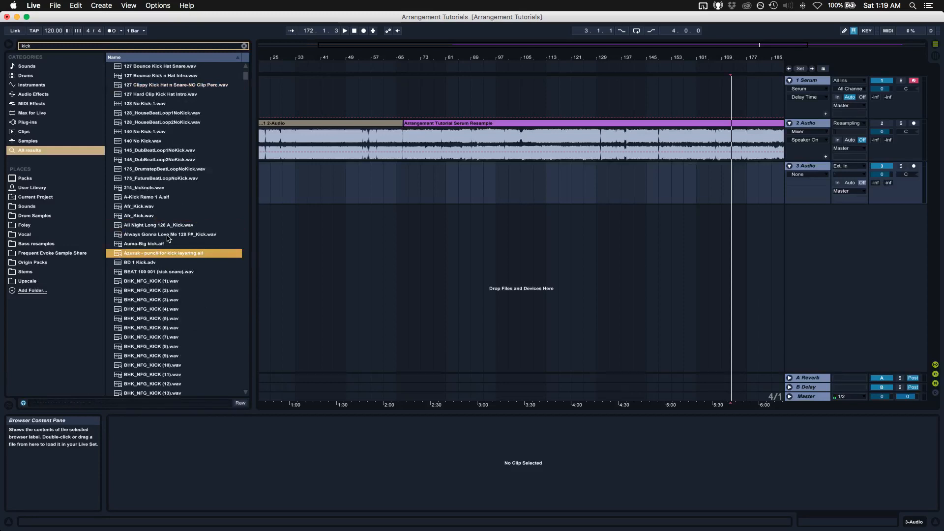
key("Down")
key("Up")
key("Up")
key("Up")
key("Up")
key("Down")
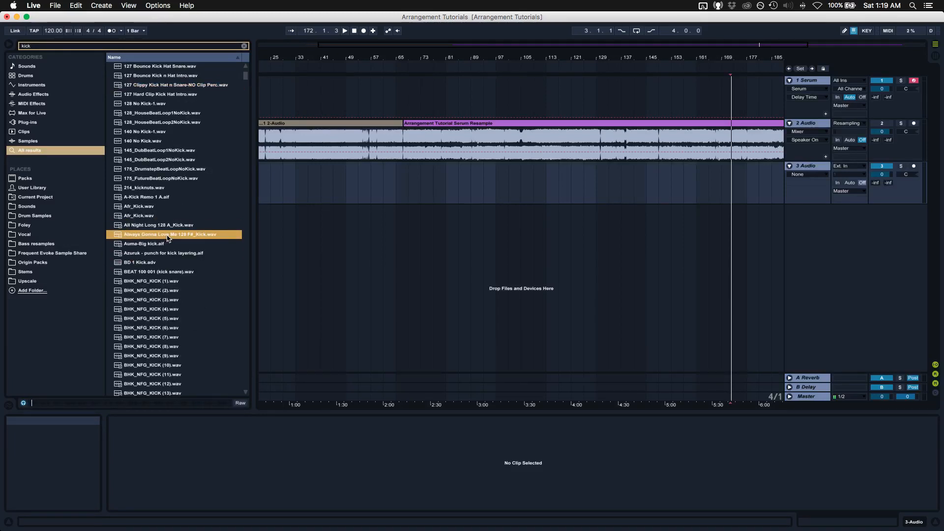
key("Up")
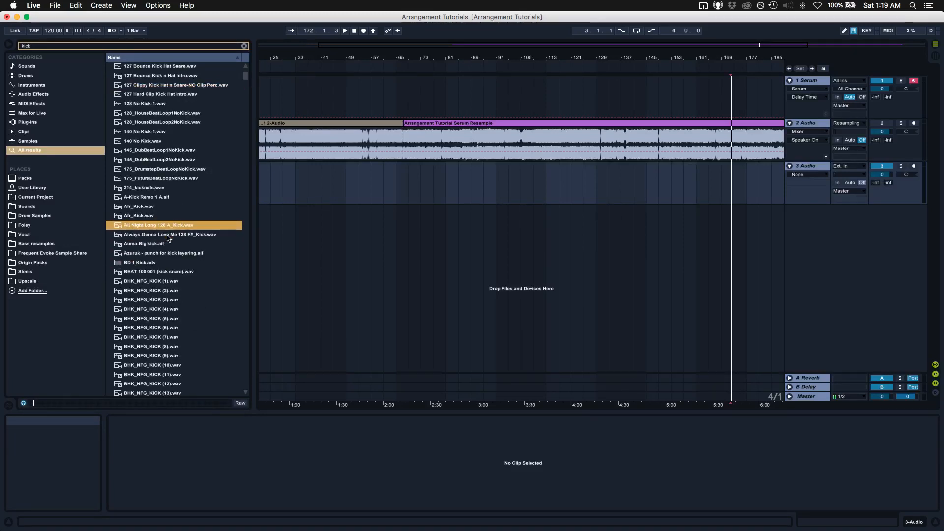
- Place All Night Long 128 A_Kick.wav on the 3 Audio track at bar 65
left_click_drag(162, 226, 401, 194)
left_click_drag(400, 58, 401, 152)
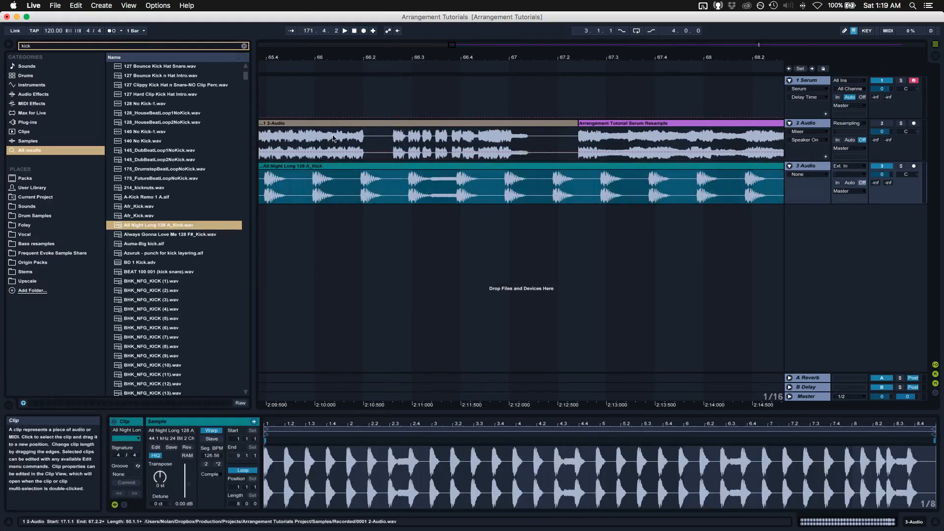
scroll(351, 167, "left", 10)
scroll(364, 168, "right", 3)
- Split the kick clip at 65.1.3, delete everything after the first hit and consolidate that hit
left_click(576, 185)
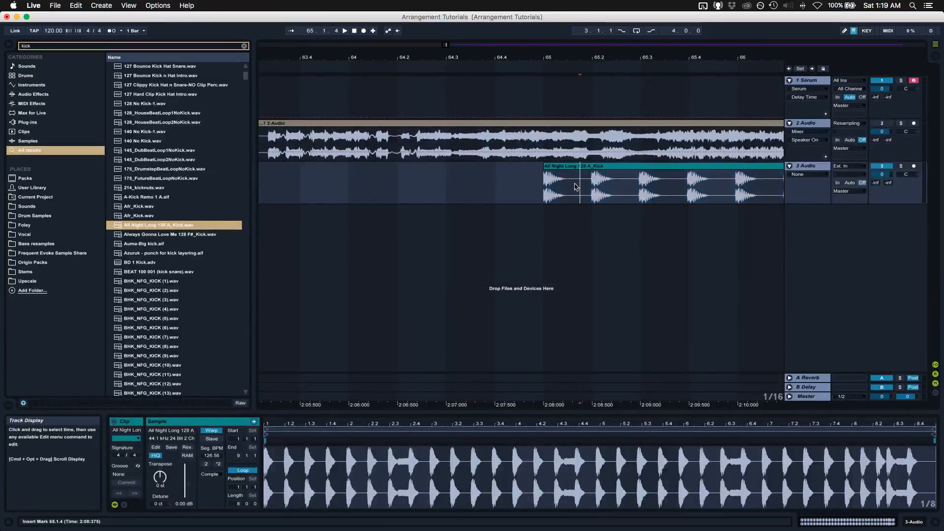
key("super+e")
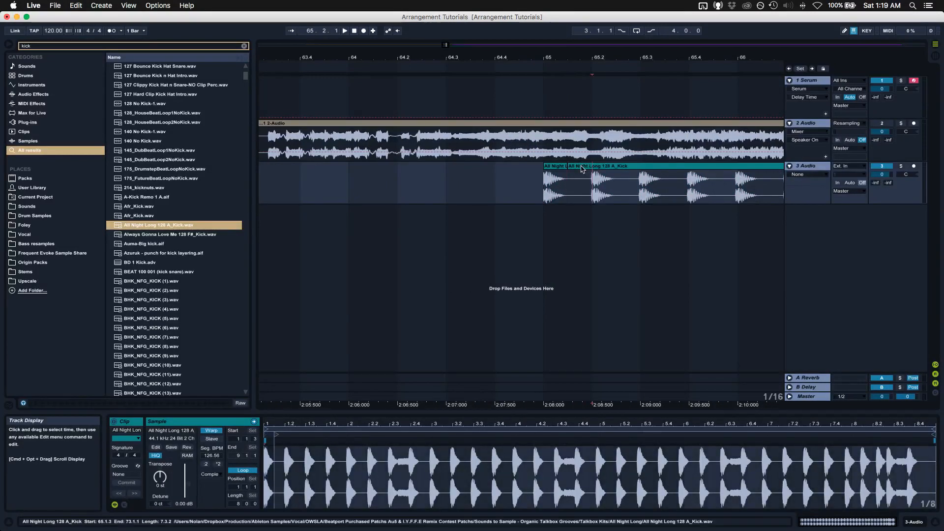
left_click(562, 167)
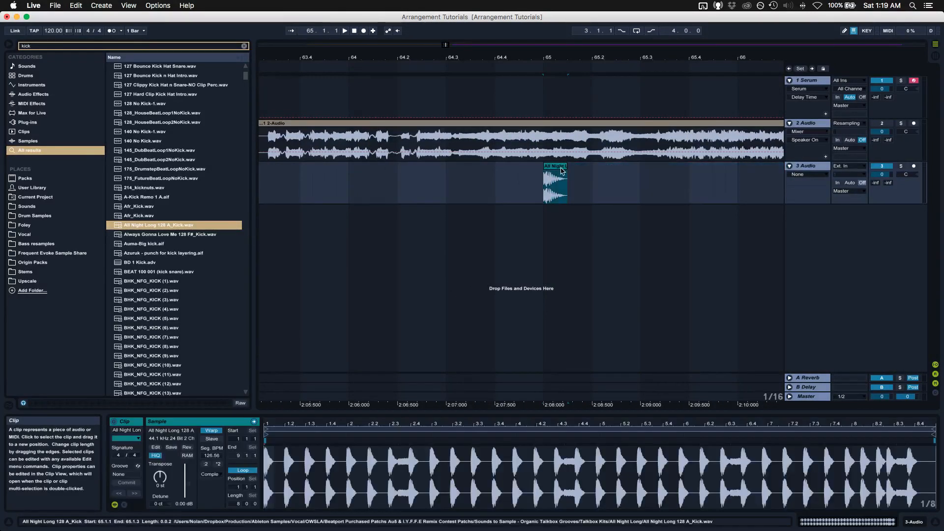
key("super+j")
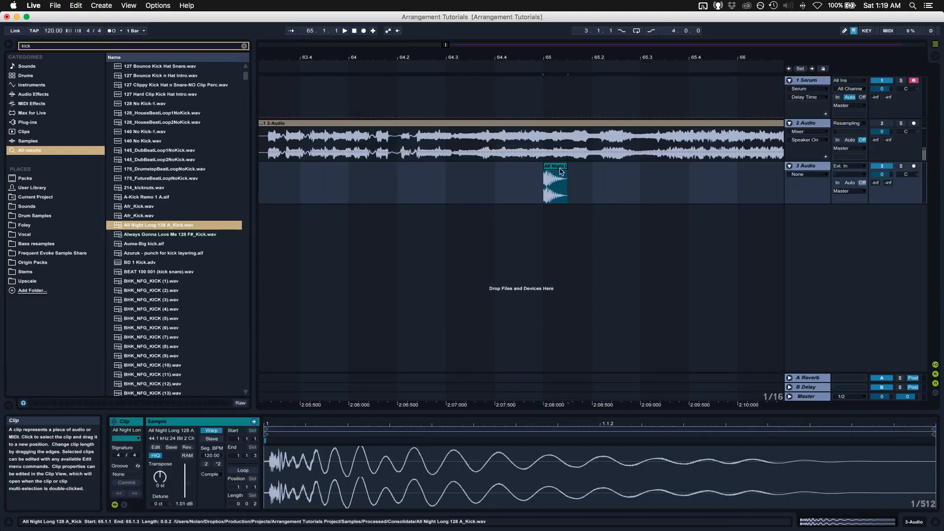
- Shorten the single kick clip, add a fade-out to its tail and play it back
left_click_drag(562, 171, 537, 177)
key("super+alt+f")
key("space")
key("space")
key("space")
left_click(553, 177)
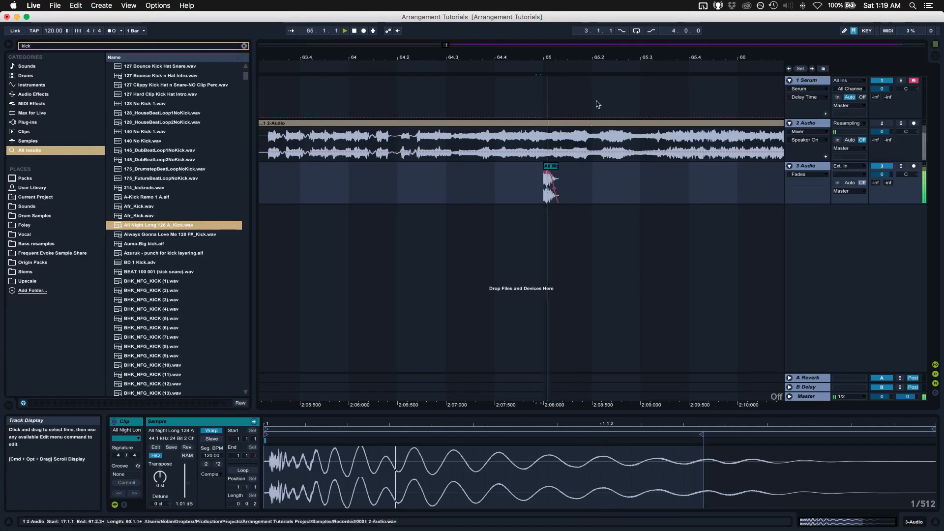
- Set the project tempo to 87 BPM and play the kick at the new tempo
left_click_drag(594, 64, 594, 59)
key("space")
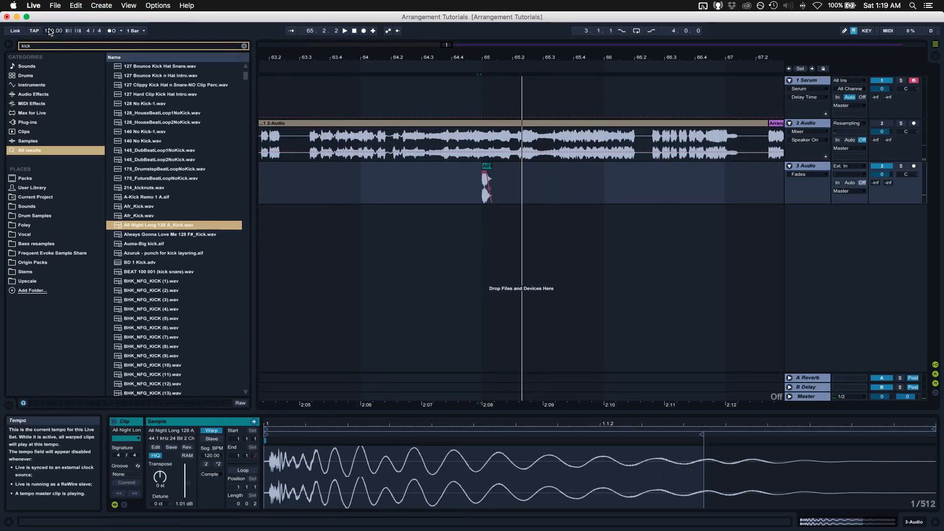
left_click_drag(51, 32, 51, 48)
key("space")
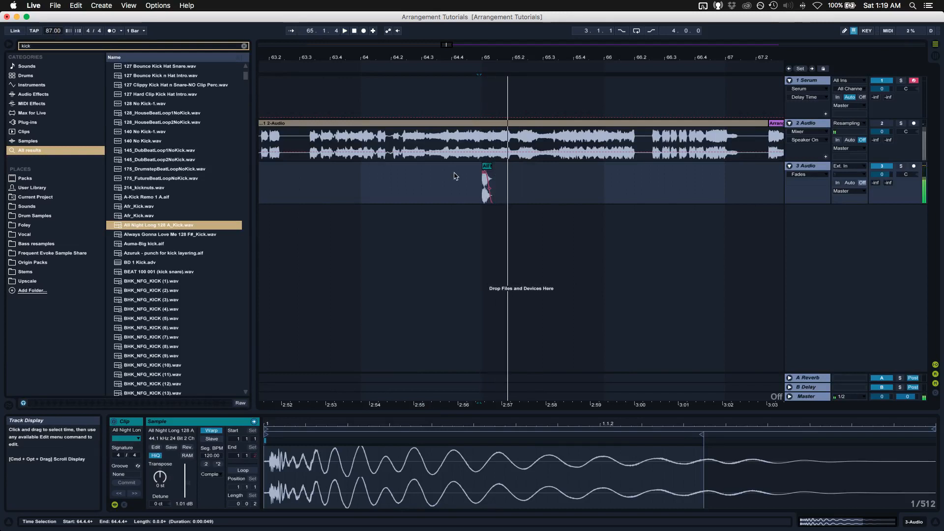
- Turn off warping for the kick clip and play it back
left_click(212, 430)
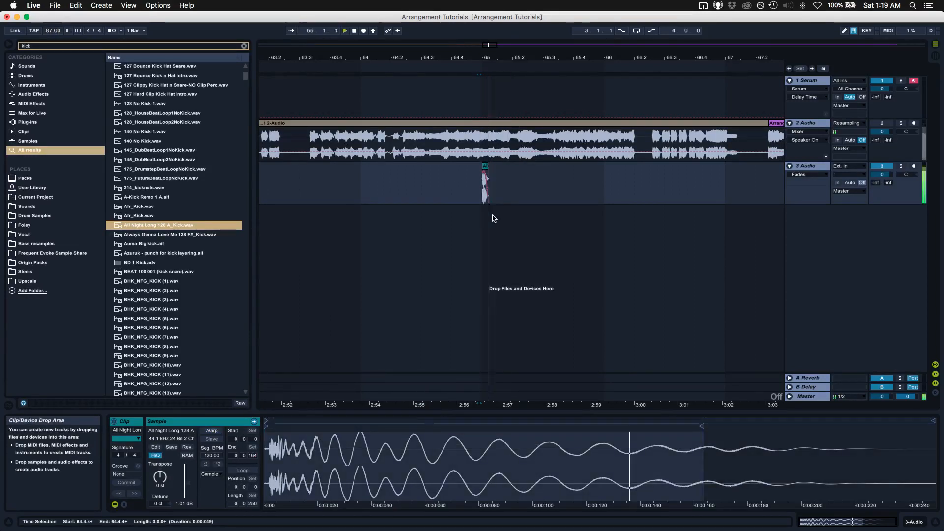
key("space")
left_click(486, 180)
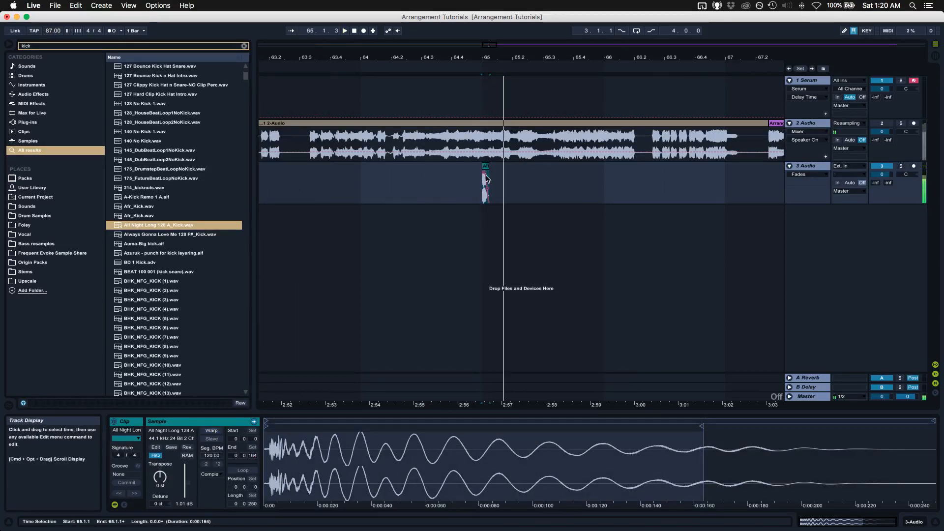
key("space")
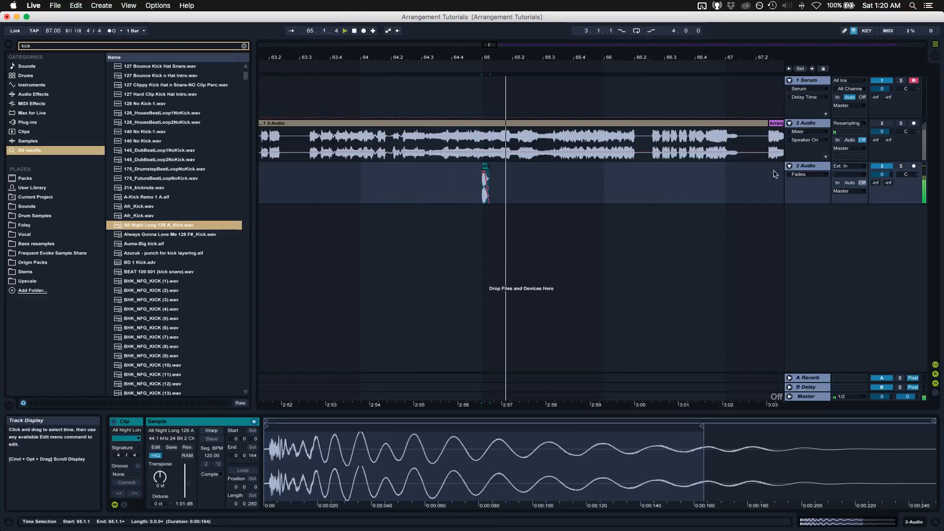
key("space")
- Insert another audio track below the kick track and mark a short time range on it before bar 65
left_click(517, 186)
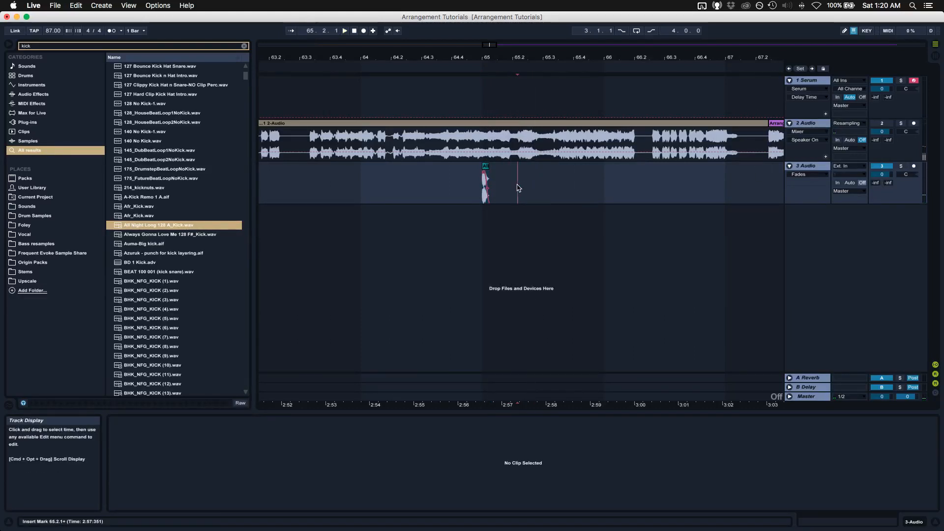
key("super+t")
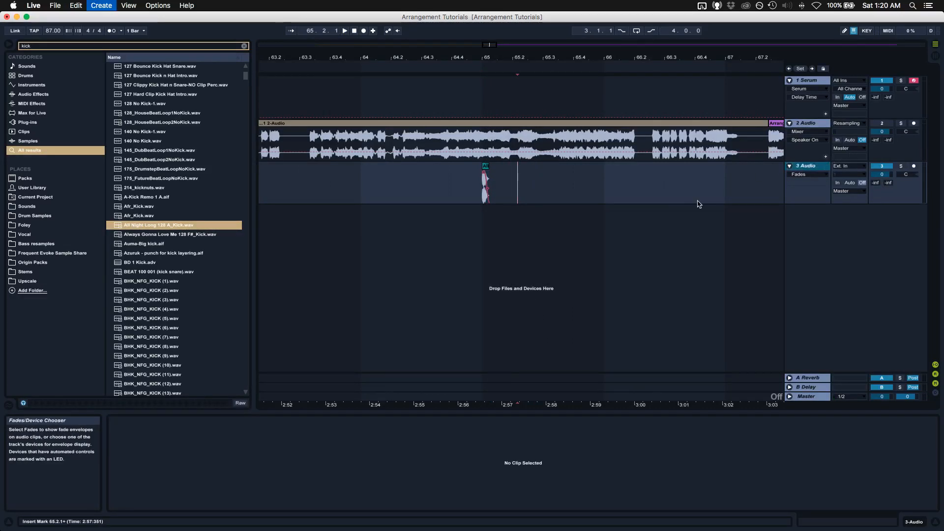
left_click_drag(466, 234, 444, 234)
- Replace the browser search term with "snare"
left_click(93, 47)
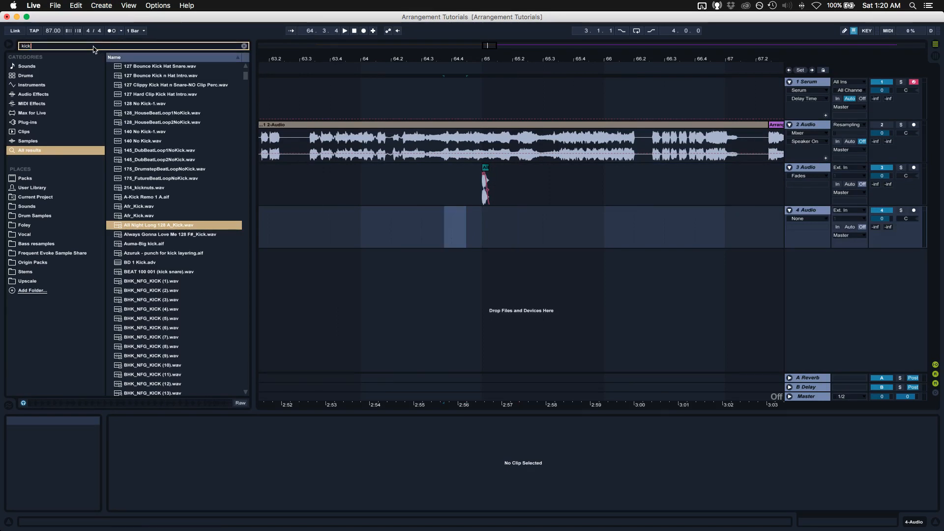
key("BackSpace")
key("BackSpace")
key("BackSpace")
type("snare")
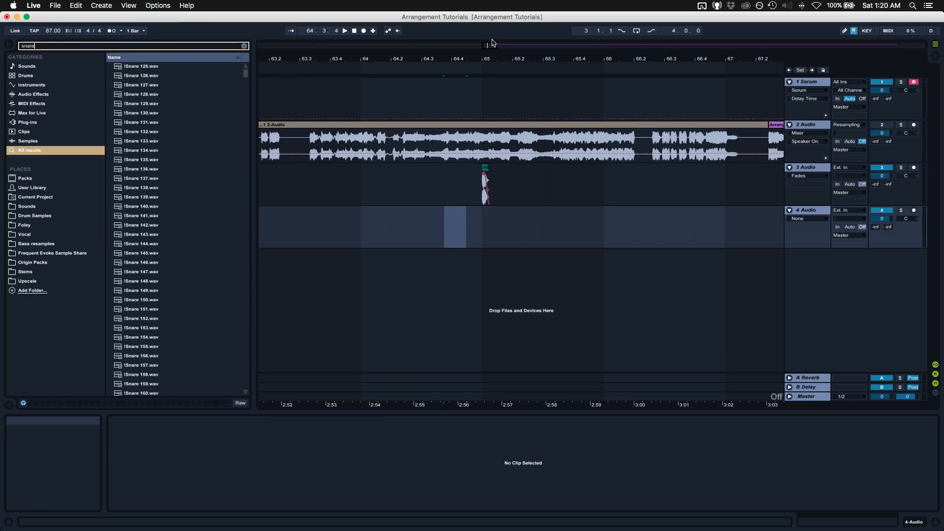
- Audition a range of snare samples from the search results, moving on to the DNB_SNARE files
left_click(137, 236)
scroll(148, 245, "down", 5)
left_click(154, 263)
scroll(154, 264, "down", 15)
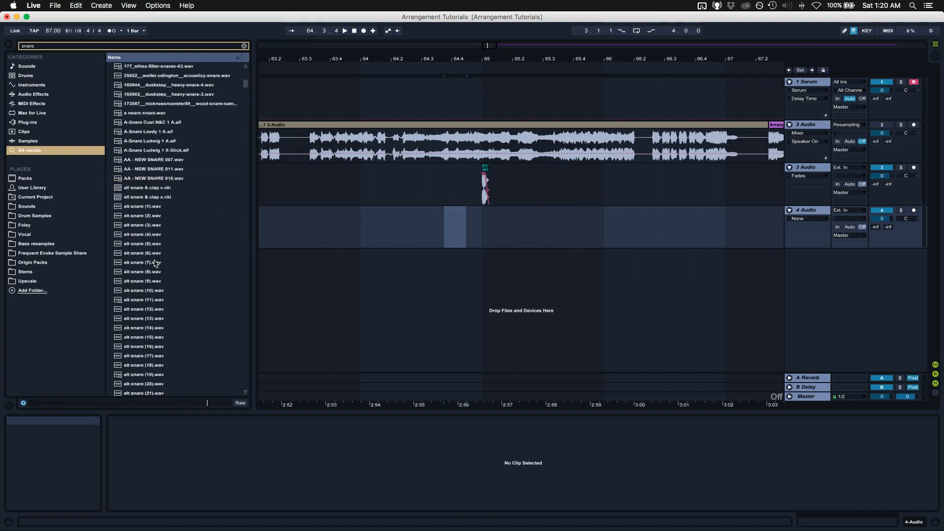
scroll(154, 264, "down", 15)
left_click(154, 264)
scroll(154, 264, "down", 5)
left_click(154, 264)
scroll(154, 264, "down", 20)
left_click(154, 264)
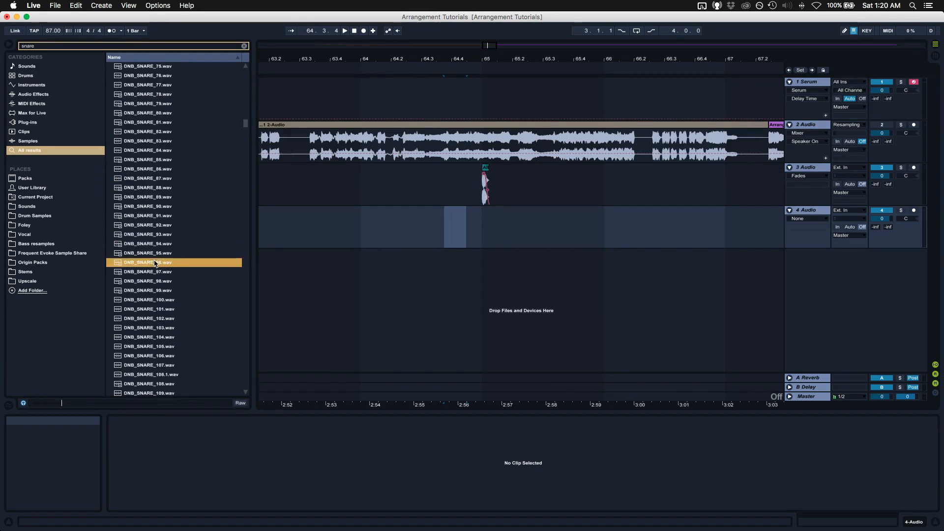
- Audition several DNB_SNARE samples, including DNB_SNARE_97.wav and DNB_SNARE_96.wav
scroll(154, 264, "down", 10)
scroll(153, 263, "up", 6)
left_click(149, 207)
left_click(146, 187)
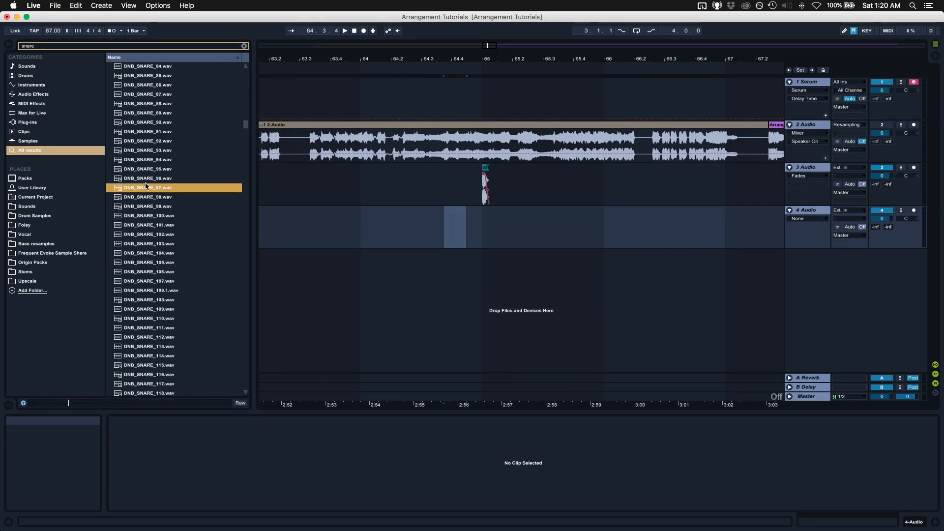
left_click(142, 180)
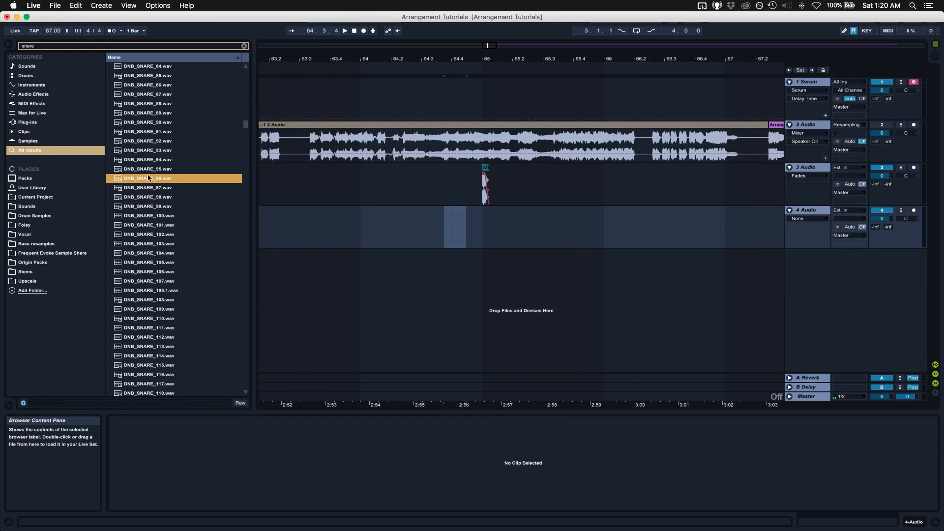
- Place DNB_SNARE_96.wav on the empty fourth track at 65.2 and play it back
left_click_drag(144, 183, 524, 234)
key("space")
key("space")
key("space")
key("space")
key("space")
key("space")
key("space")
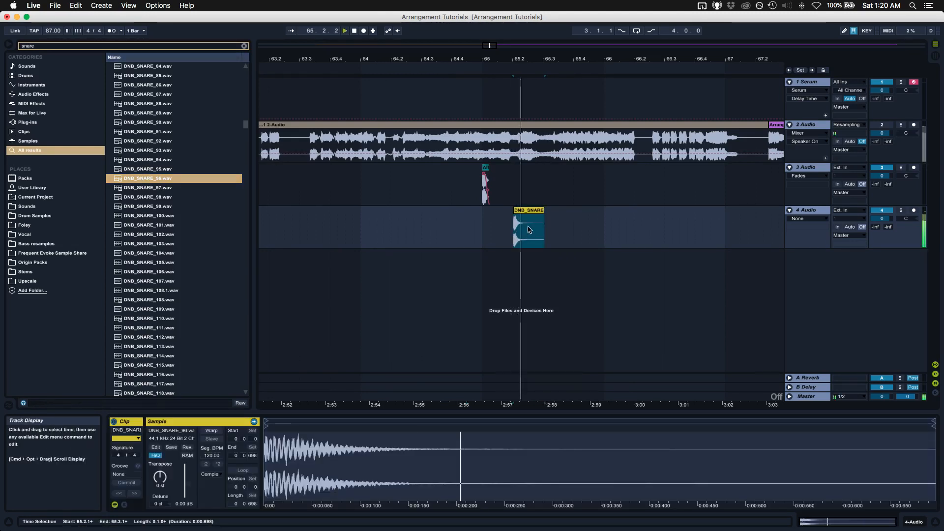
- Trim away the tail of the snare clip so only its initial hit of about 86 ms remains
left_click_drag(522, 61, 522, 93)
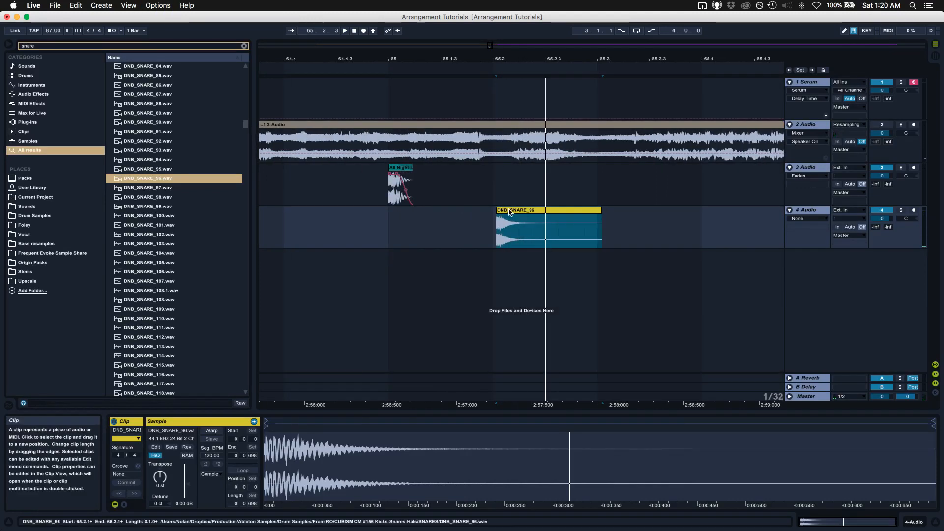
left_click_drag(509, 211, 642, 232)
key("Delete")
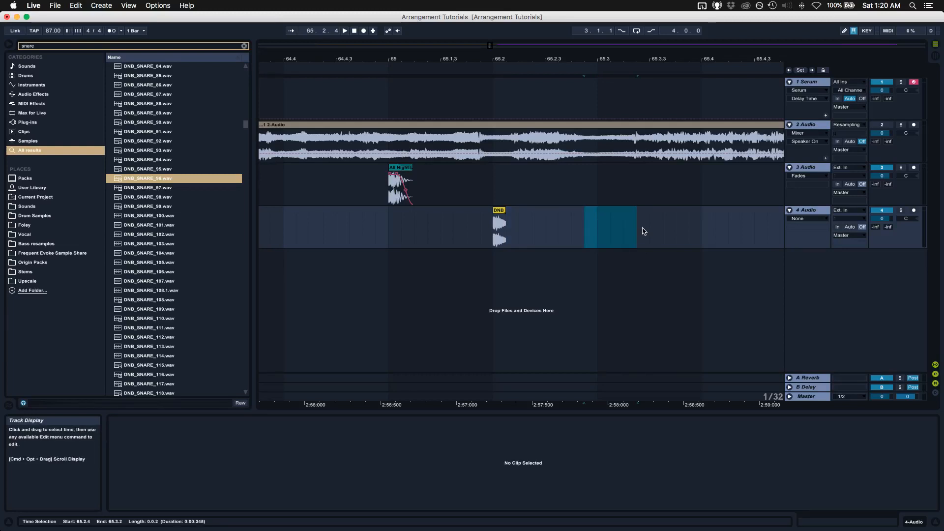
- Extend the snare clip to about 172 ms, add a fade-out curve over its tail, and play it repeatedly
left_click(498, 222)
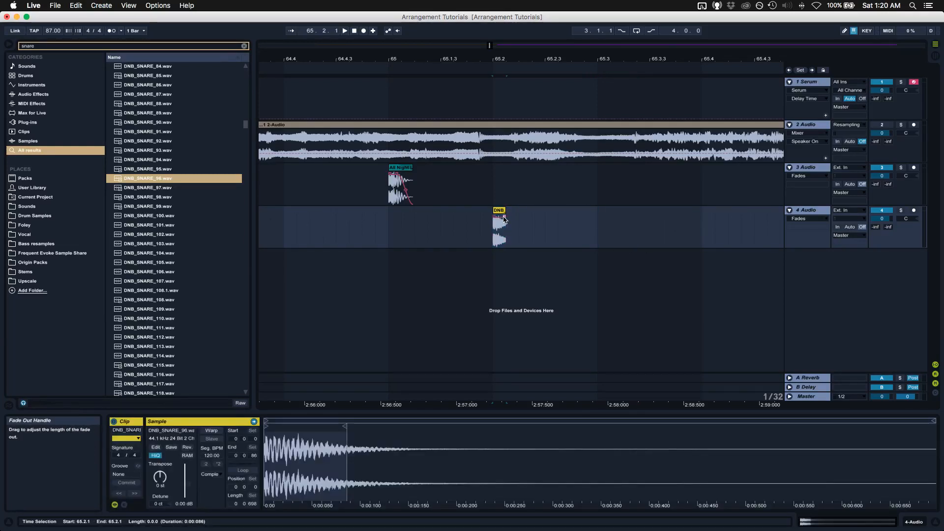
key("space")
mouse_move(504, 217)
left_mouse_down()
mouse_move(495, 219)
mouse_move(512, 209)
mouse_move(500, 218)
mouse_move(505, 237)
mouse_move(496, 217)
left_mouse_up()
key("space")
key("space")
key("space")
key("space")
key("space")
key("space")
key("space")
key("space")
key("space")
key("space")
key("space")
key("space")
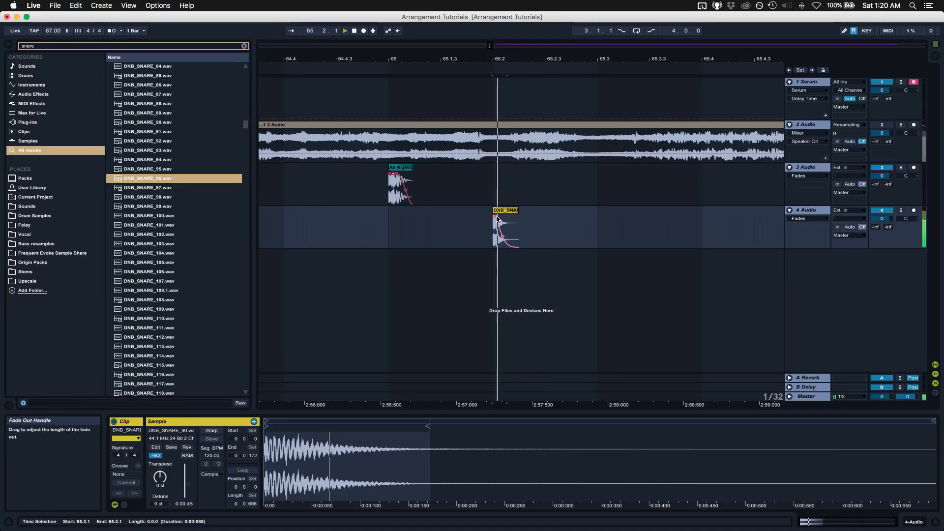
key("space")
- Duplicate the kick and snare range from 65.1.1 to 65.3.1 three times to fill two bars
left_click_drag(391, 227, 599, 201)
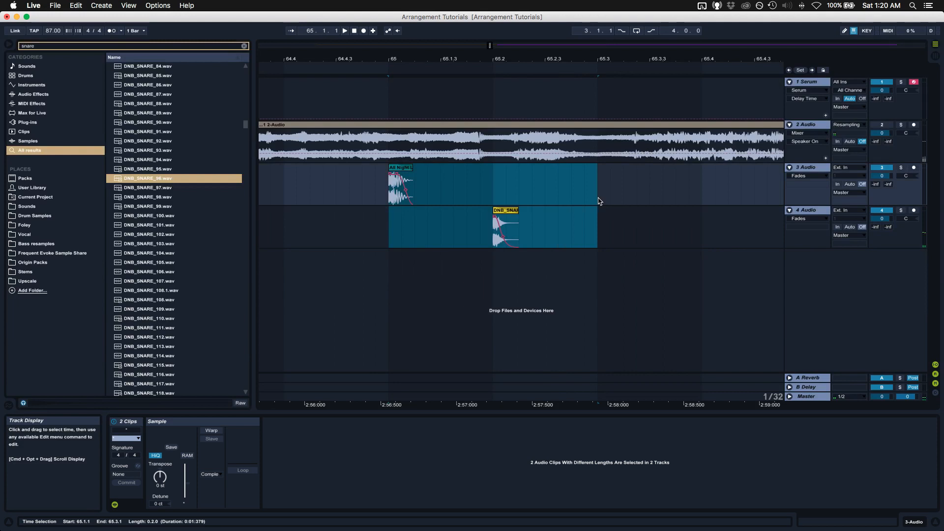
key("super+d")
key("super+d")
key("super+d")
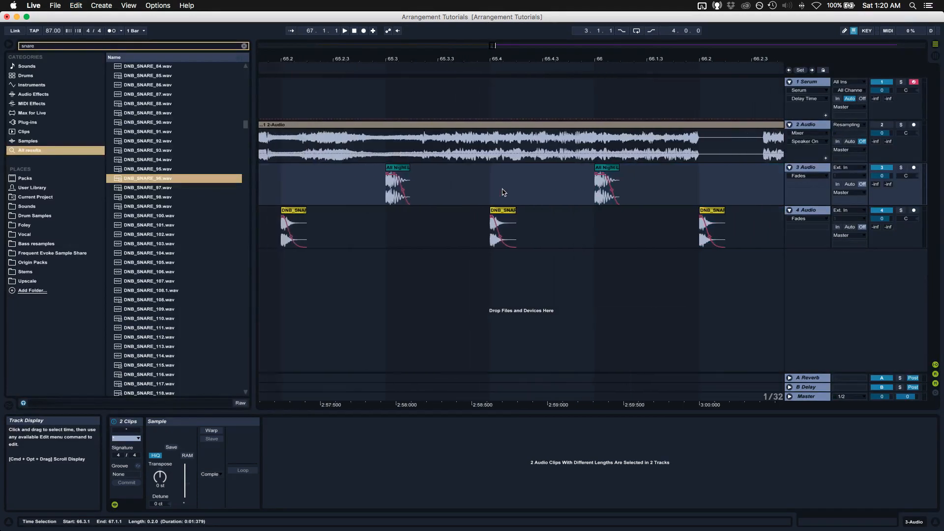
- Loop the two-bar drum pattern from 65.1.1 to 67.1.1 and play it
left_click(337, 231, "shift")
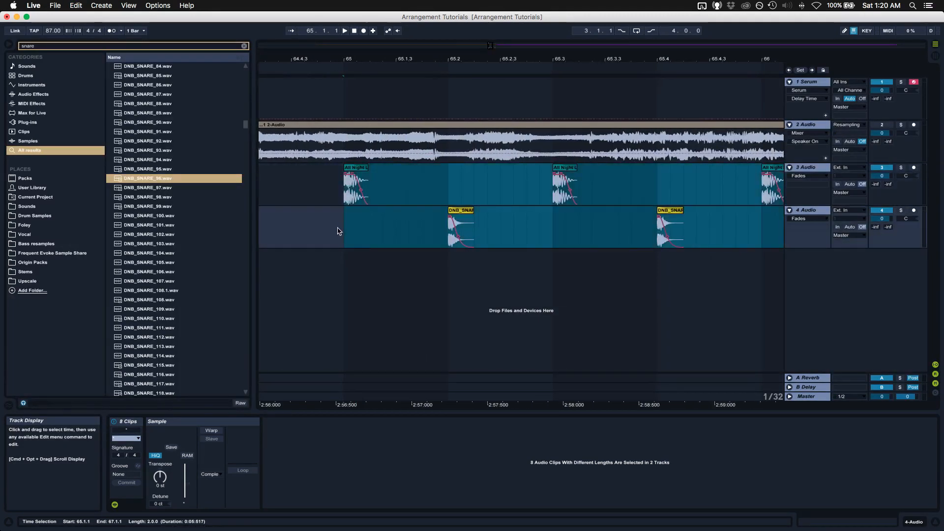
key("super+l")
key("space")
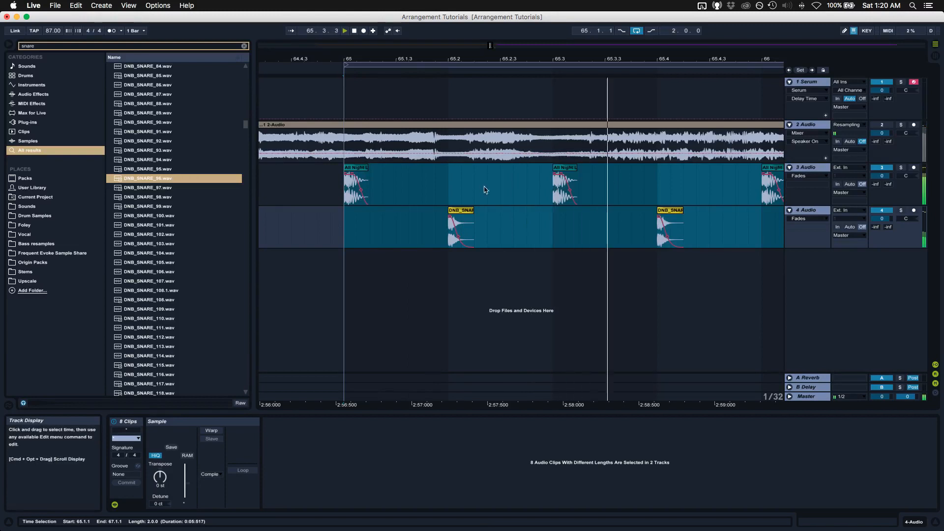
- Show the kick track's device chain, clear the browser search, and open the User Library
left_click(355, 170)
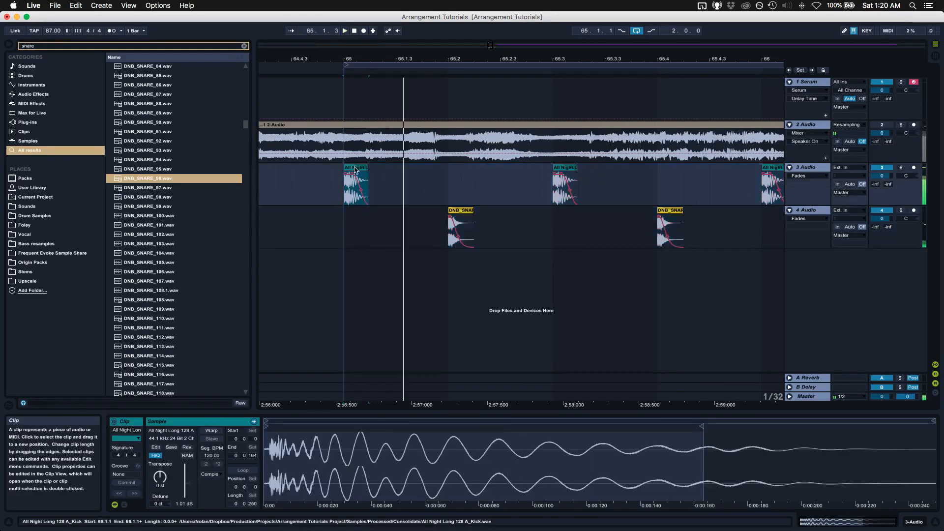
key("shift+Tab")
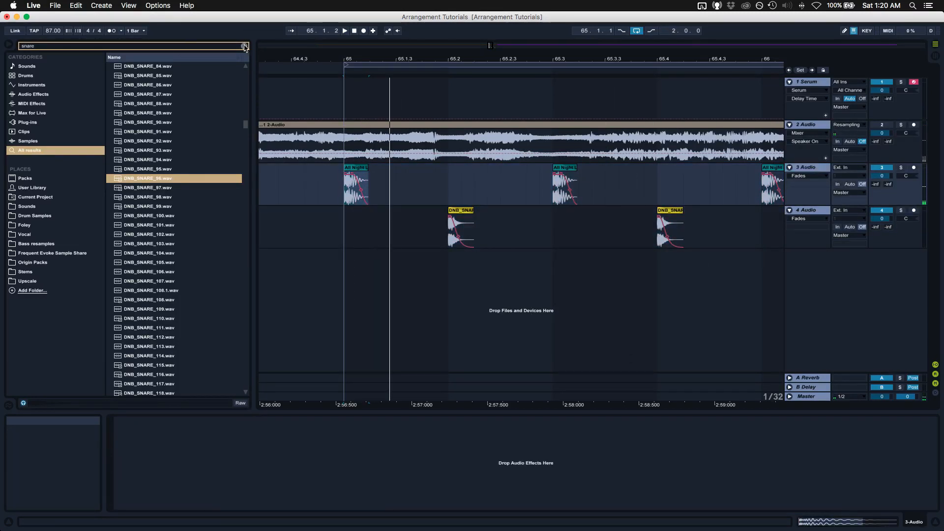
left_click(244, 47)
left_click(28, 122)
left_click(32, 112)
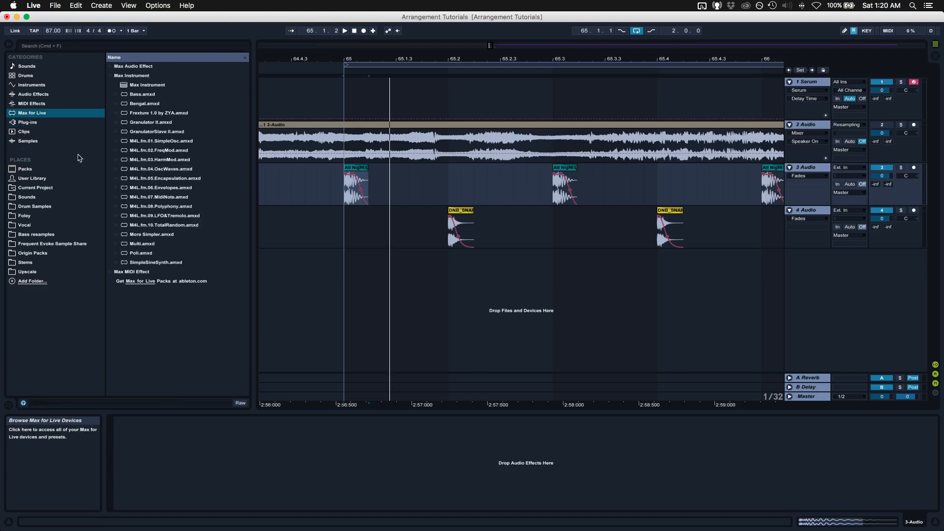
left_click(34, 187)
left_click(30, 178)
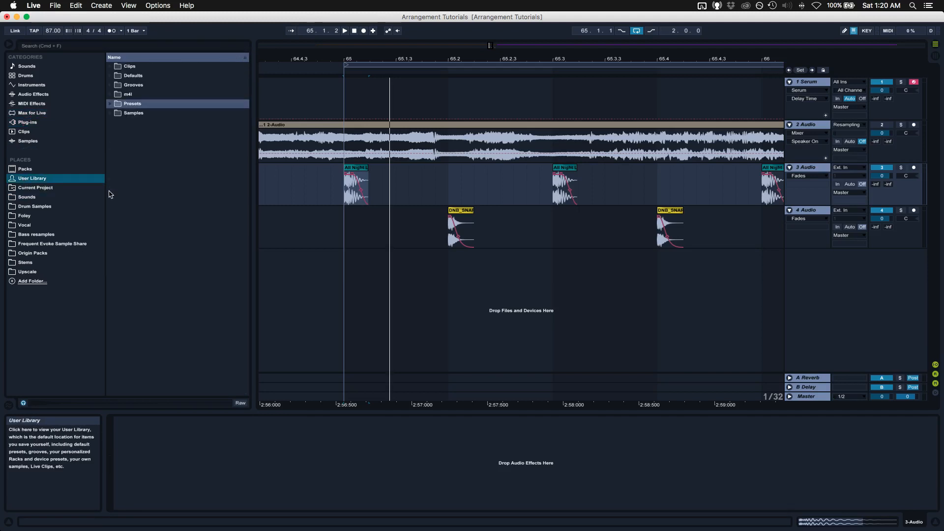
- Load Impact.adg from the Audio Effect Rack presets onto the kick track
left_click(142, 105)
key("Down")
key("Right")
key("Down")
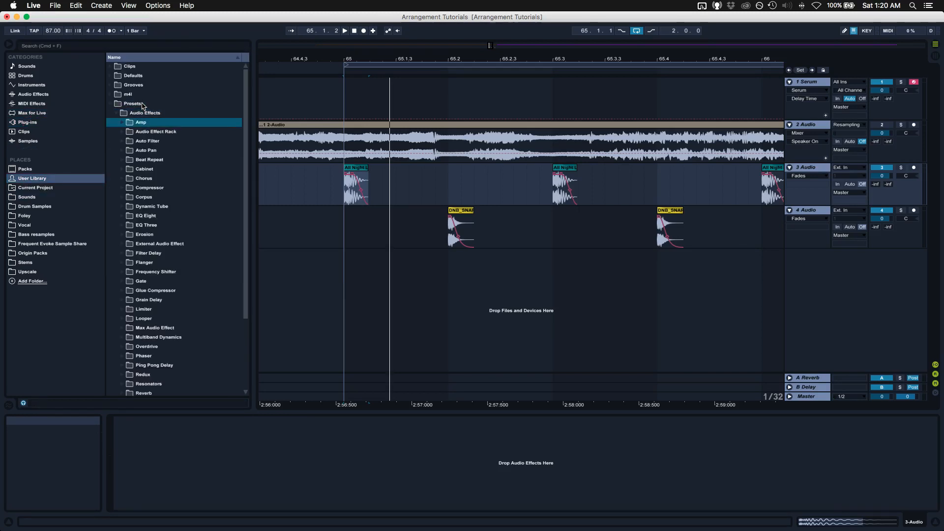
key("Down")
key("Right")
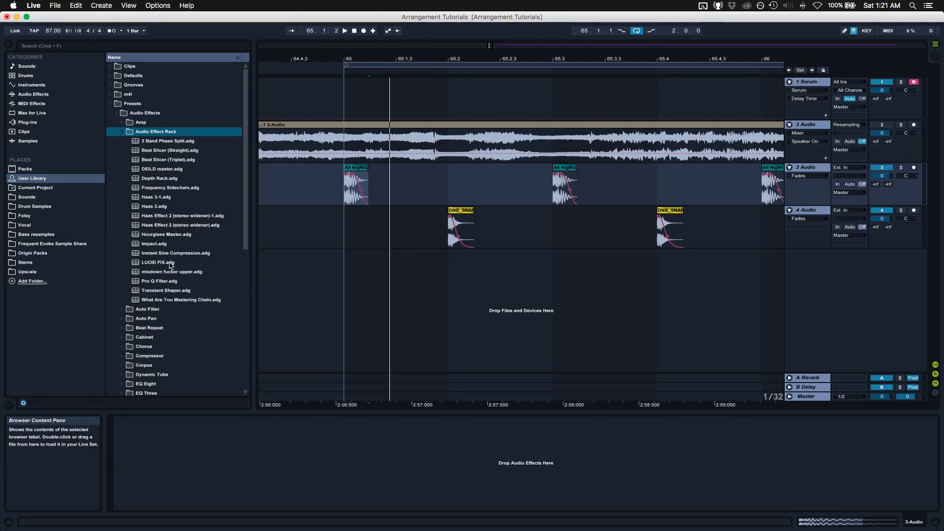
left_click(155, 246)
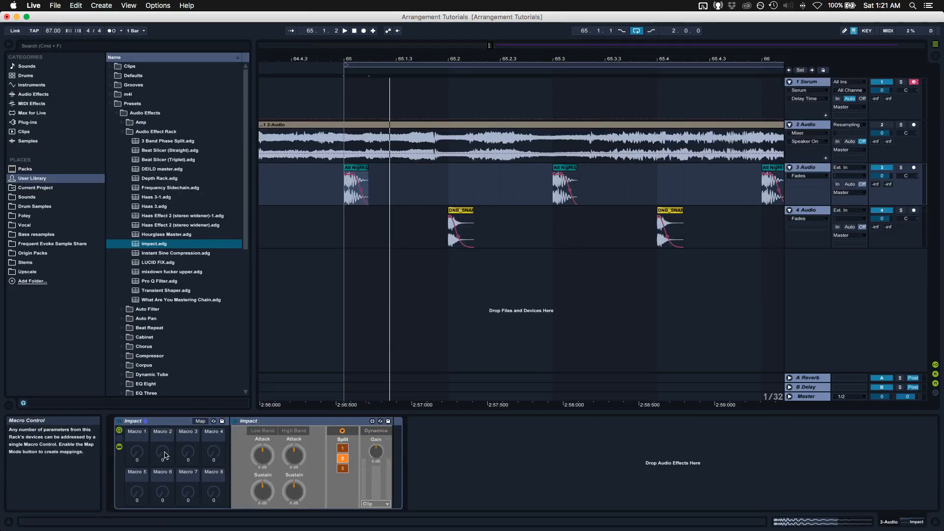
- Split the kick's Impact device into three bands, expand its EQ and crossover display, and play the kick
left_click(343, 468)
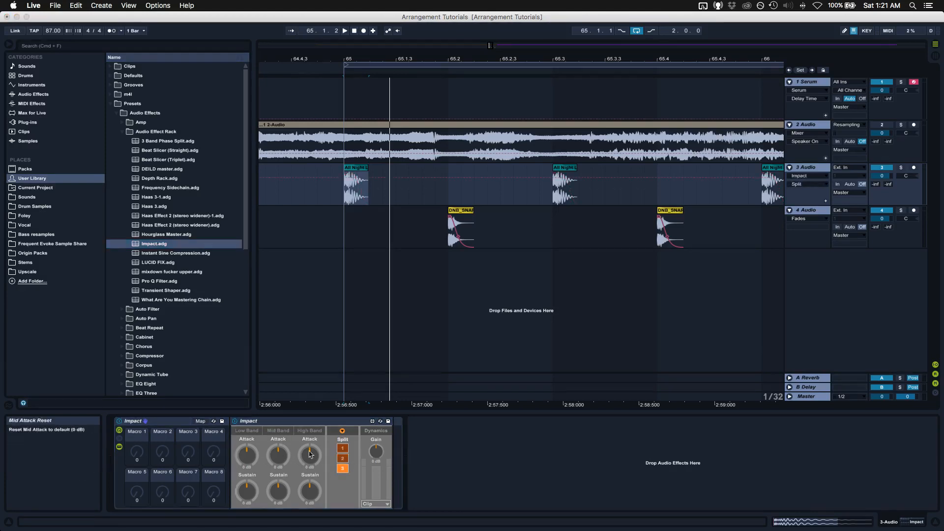
left_click(343, 459)
left_click(343, 468)
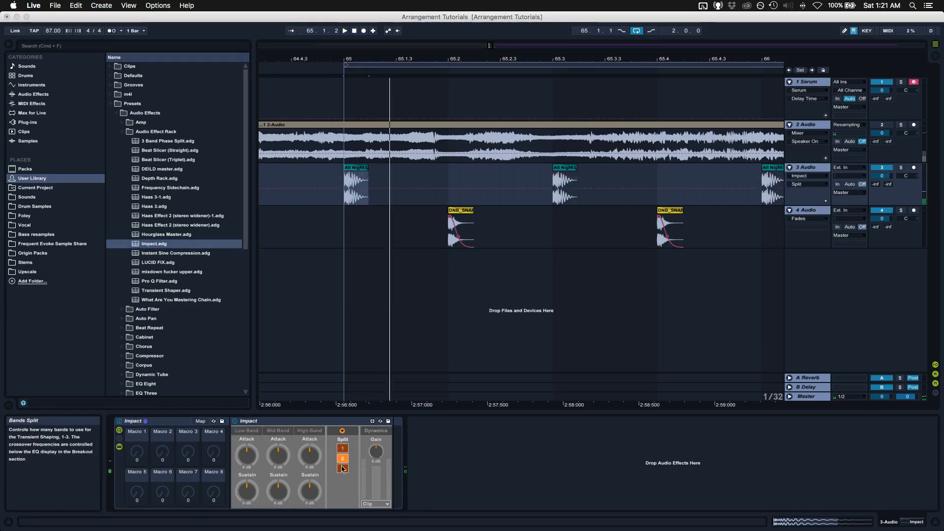
left_click(342, 431)
key("space")
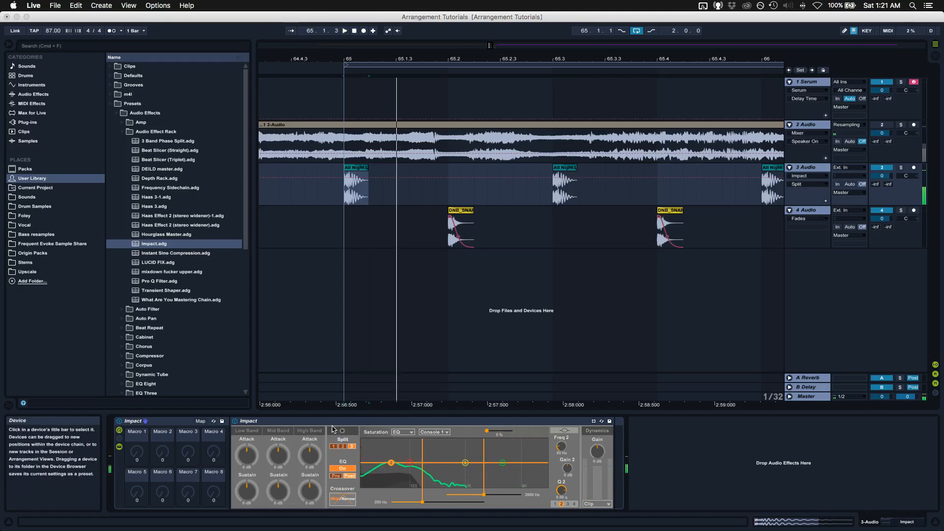
- Solo Impact's high band and raise the upper crossover frequency slightly while the kick plays
left_click(310, 431)
key("space")
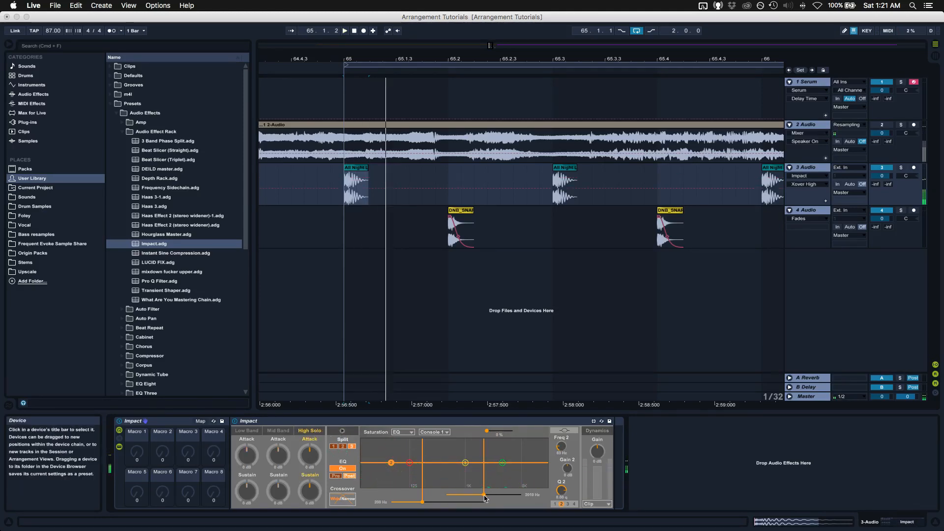
left_click_drag(484, 498, 489, 498)
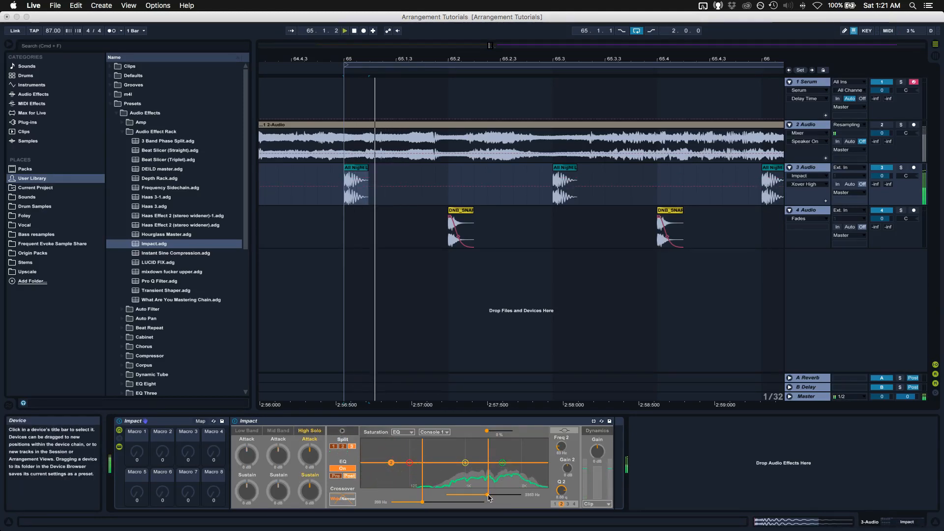
- Reduce the high band's sustain and boost its attack in Impact while replaying the kick
left_click_drag(309, 491, 308, 514)
key("space")
key("space")
key("space")
key("space")
key("space")
key("space")
key("space")
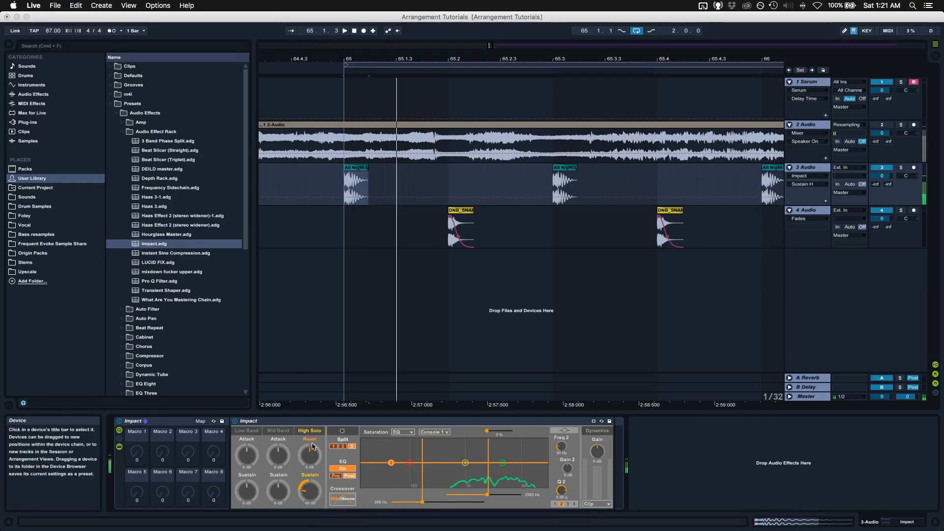
key("space")
left_click_drag(312, 446, 314, 439)
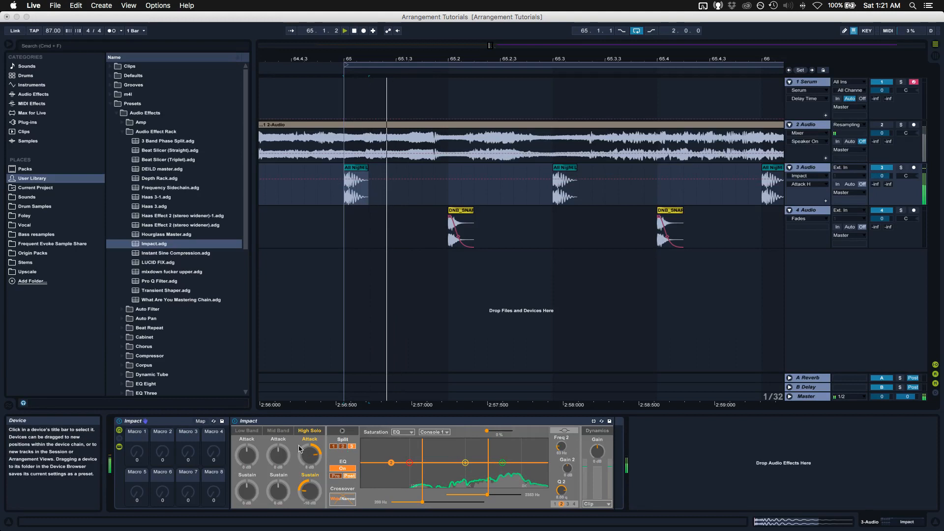
- Solo Impact's mid band, lower the low crossover to about 171 Hz, and boost the mid attack
left_click(277, 431)
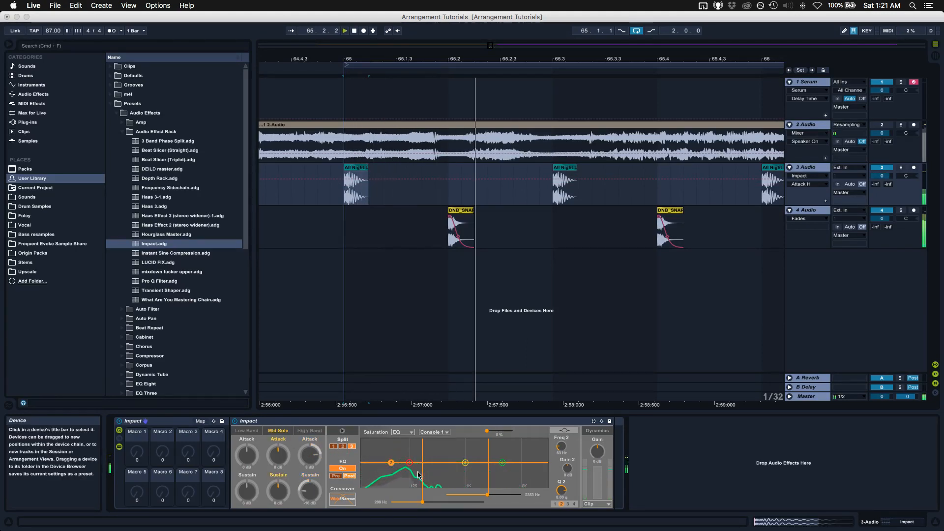
left_click_drag(422, 502, 394, 503)
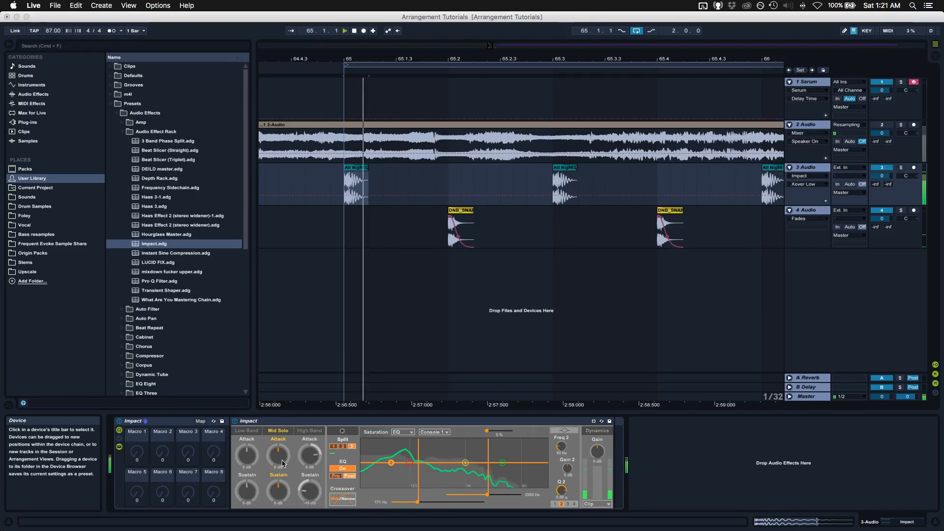
left_click_drag(283, 464, 283, 450)
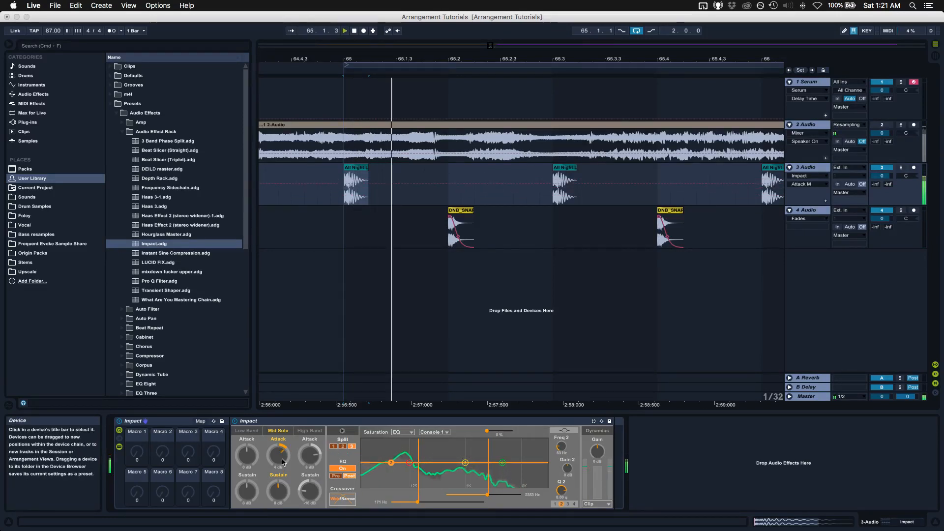
- Solo Impact's low band and boost its attack slightly while replaying the kick
left_click(252, 434)
key("space")
key("space")
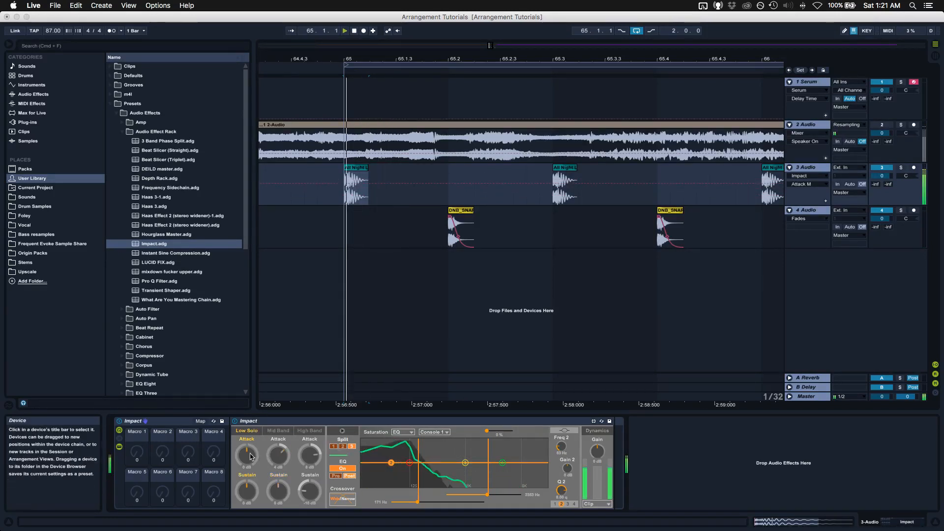
key("space")
left_click_drag(247, 455, 249, 447)
key("space")
key("space")
key("space")
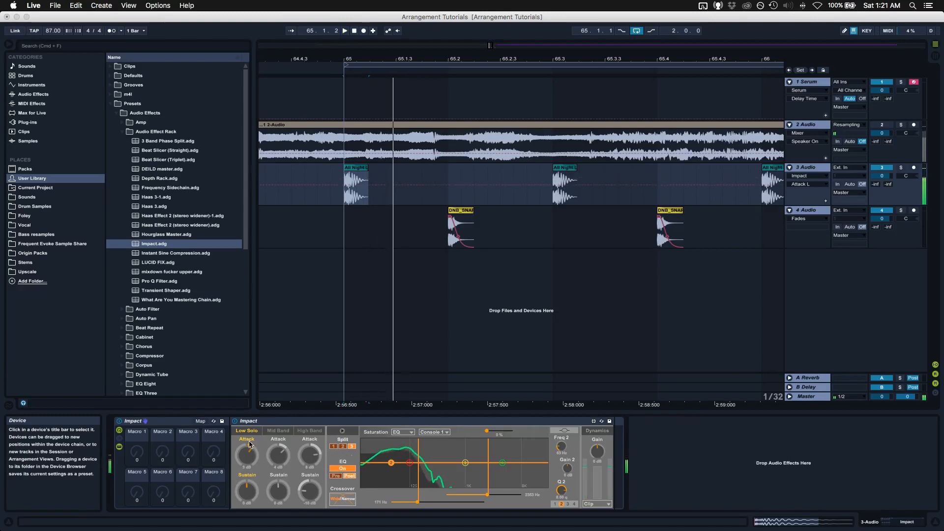
key("space")
key("space")
key("space")
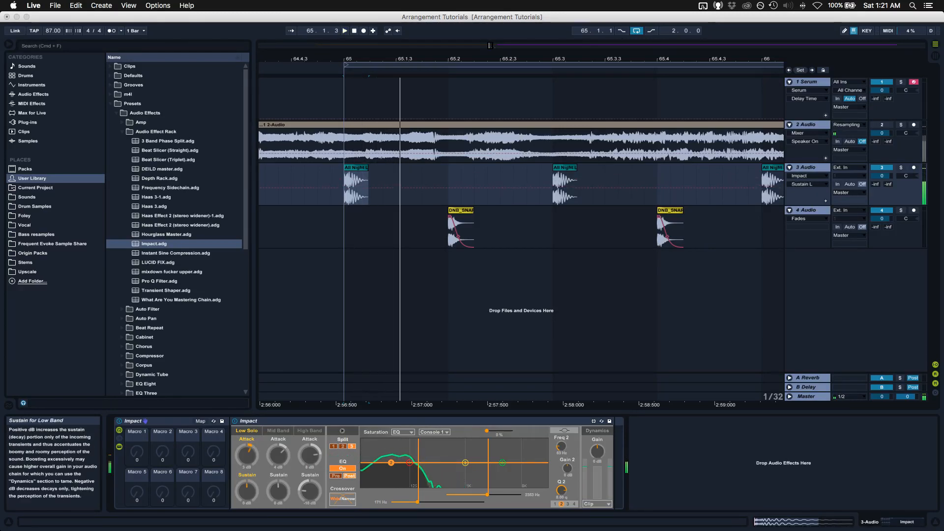
- Boost the low band's sustain slightly in Impact and replay the kick
left_click_drag(249, 476, 248, 469)
key("space")
key("space")
key("space")
key("space")
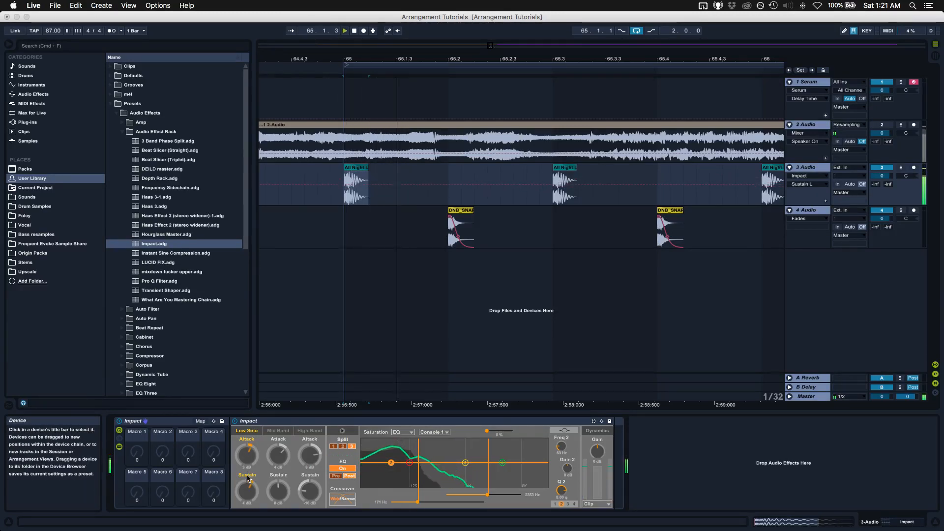
key("space")
key("space")
key("space")
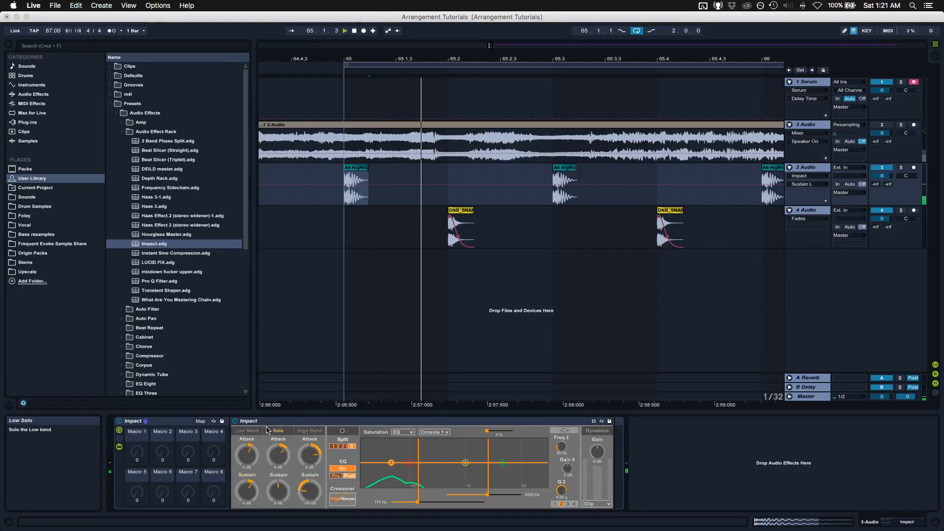
- Cut the upper mids with band 3 of Impact's EQ while replaying the kick
key("space")
key("space")
key("space")
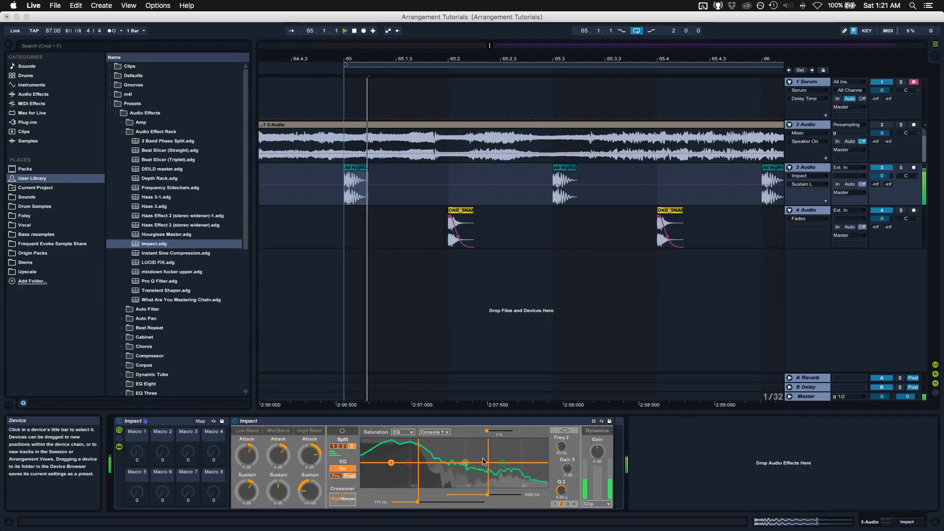
key("space")
key("space")
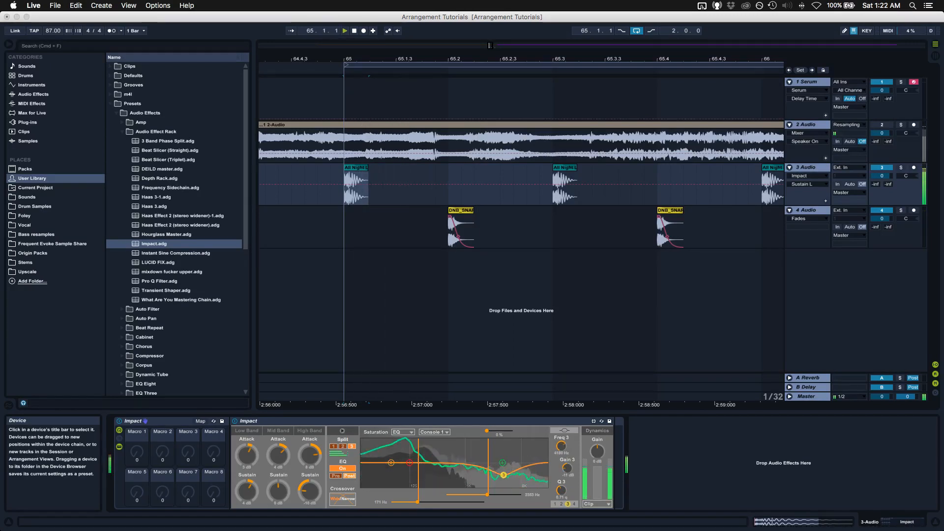
key("space")
key("space")
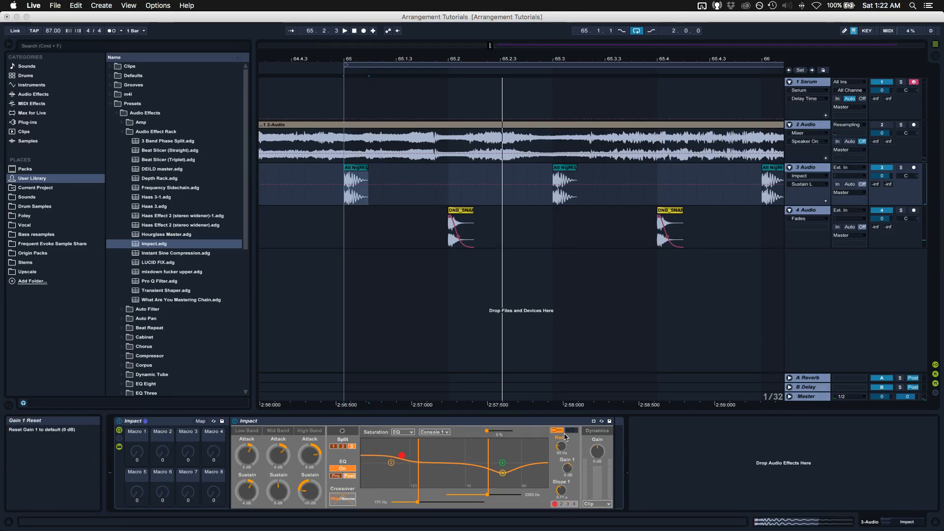
- Change EQ band 1 in Impact to a bell filter and boost it slightly around 79 Hz while replaying the drums
left_click(569, 432)
key("space")
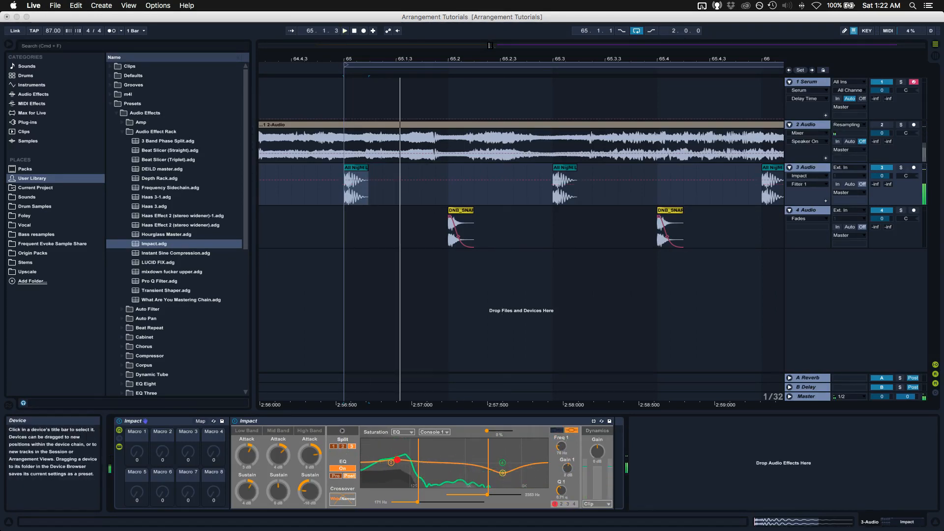
key("space")
key("space")
key("space")
key("space")
mouse_move(396, 461)
left_mouse_down()
mouse_move(386, 460)
mouse_move(397, 460)
left_mouse_up()
key("space")
key("space")
key("space")
key("space")
key("space")
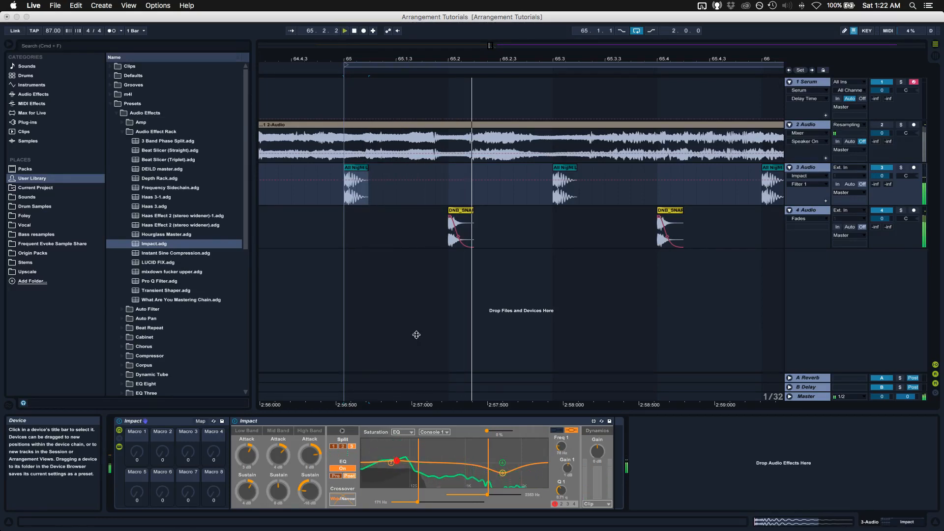
key("space")
key("space")
key("space")
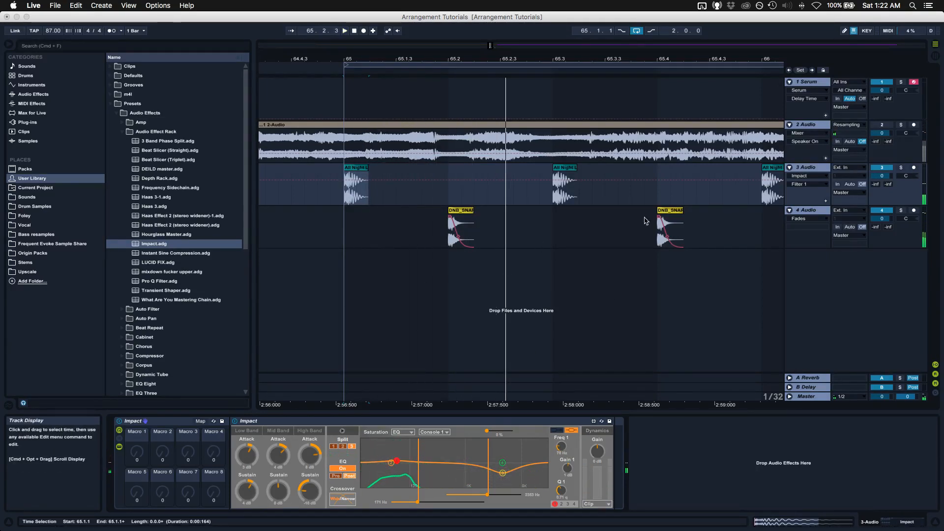
- Load the Impact.adg rack onto the snare track and expand the device to show its three-band split and EQ
left_click(829, 209)
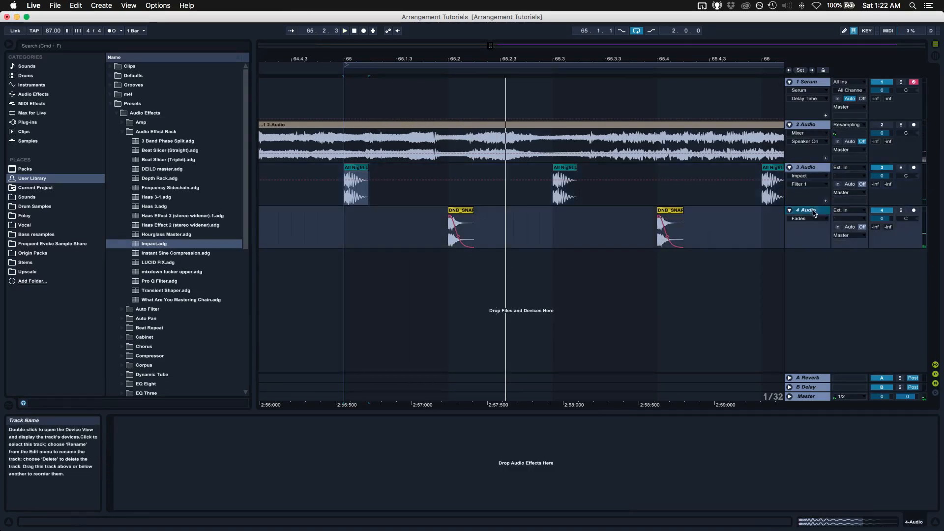
left_click(168, 244)
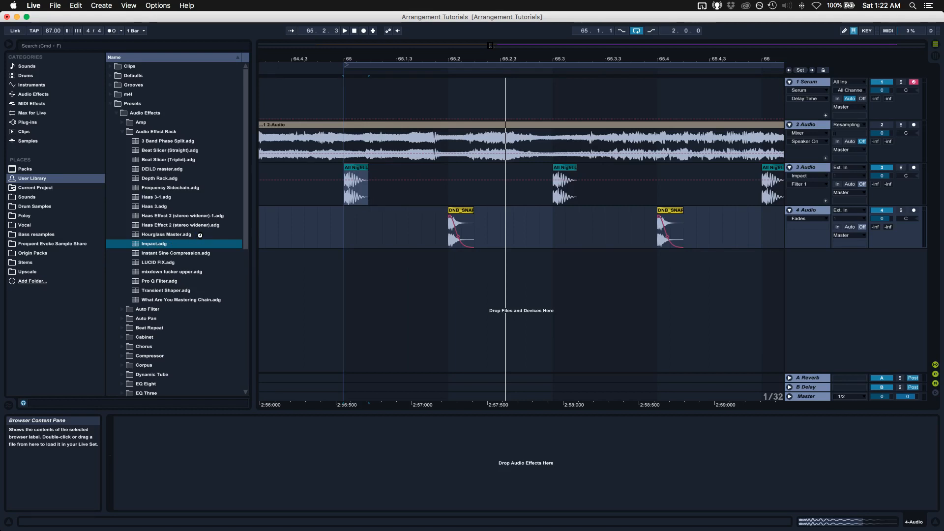
key("Return")
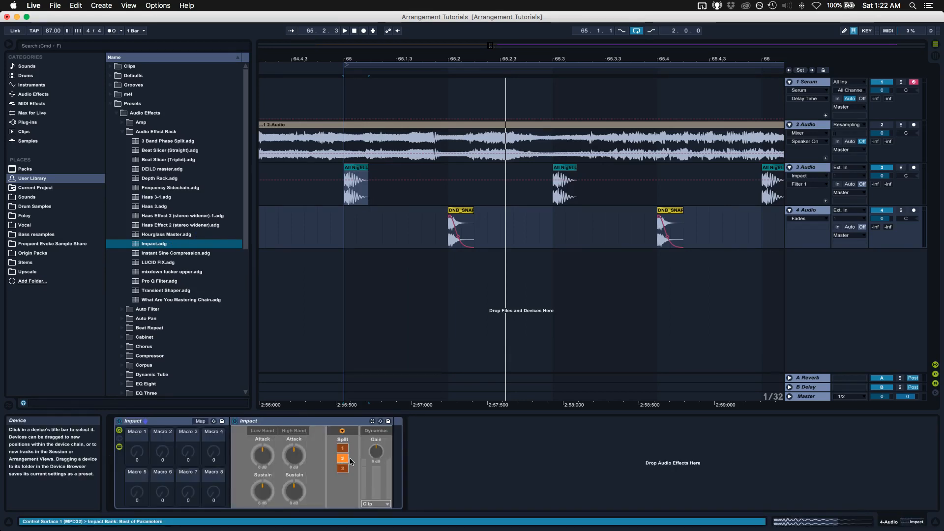
left_click(343, 431)
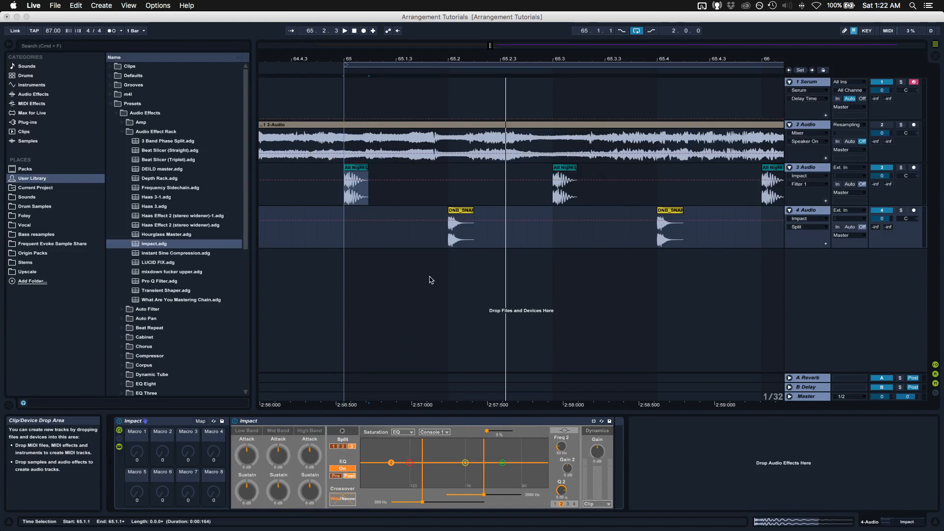
- Boost the snare's mid and high attack and reduce its mid and high sustain in Impact while replaying from 65.2
left_click_drag(465, 57, 464, 19)
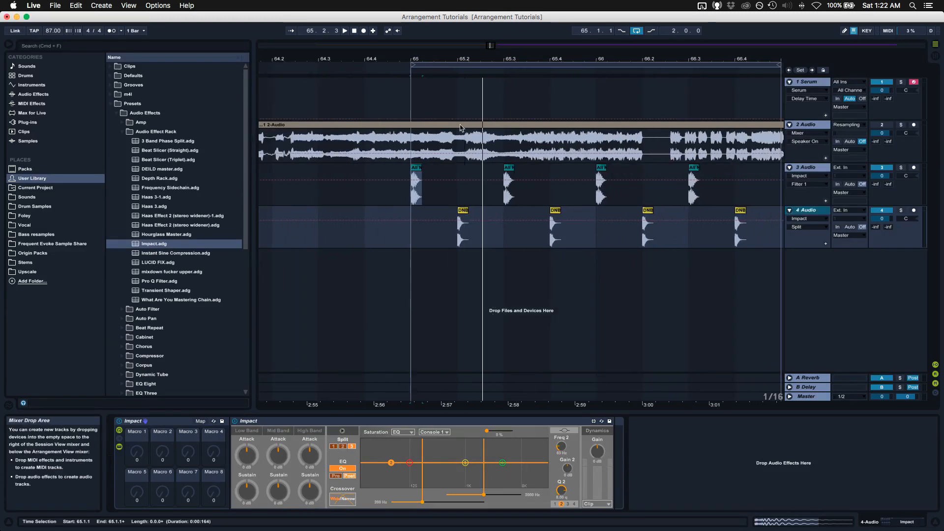
scroll(481, 231, "right", 1)
left_click(447, 244)
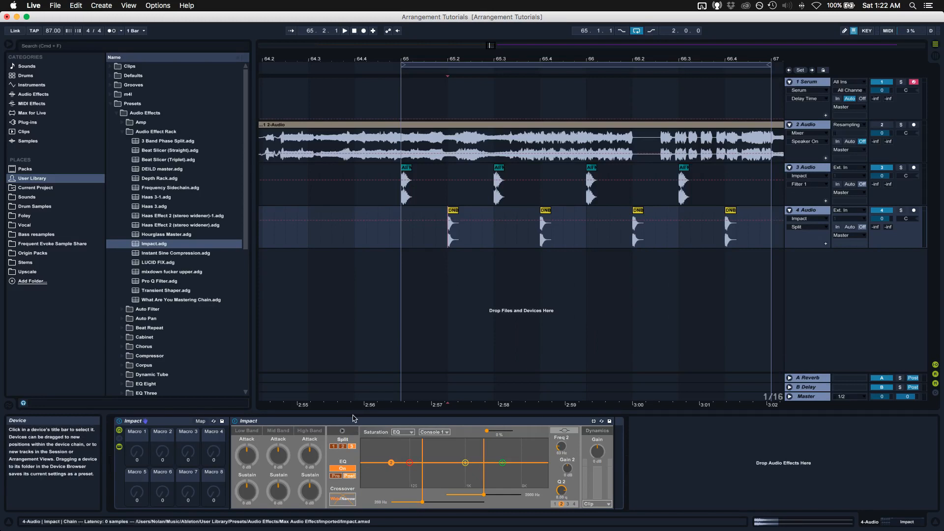
key("c")
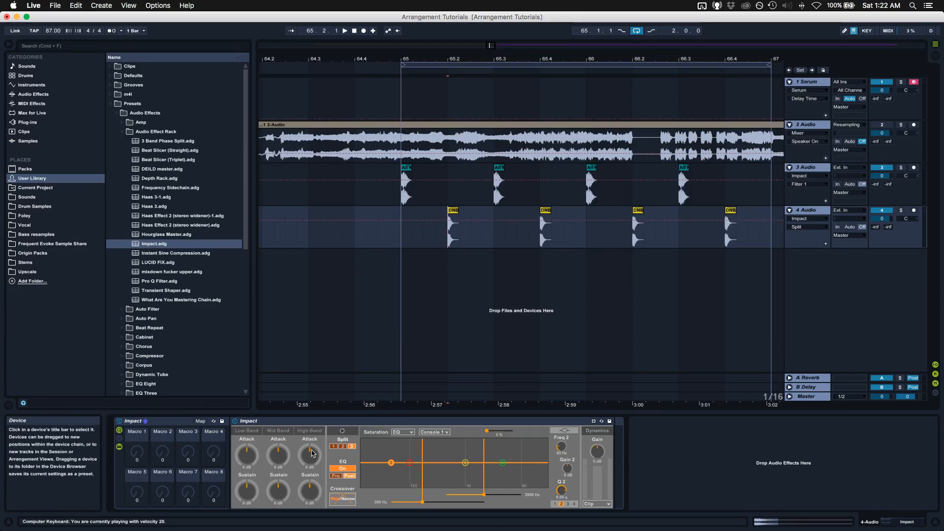
mouse_move(274, 462)
left_mouse_down()
mouse_move(310, 462)
mouse_move(283, 496)
mouse_move(311, 498)
left_mouse_up()
key("space")
key("space")
key("space")
key("space")
key("space")
key("space")
key("space")
key("space")
key("space")
key("space")
key("space")
key("space")
key("space")
key("space")
key("space")
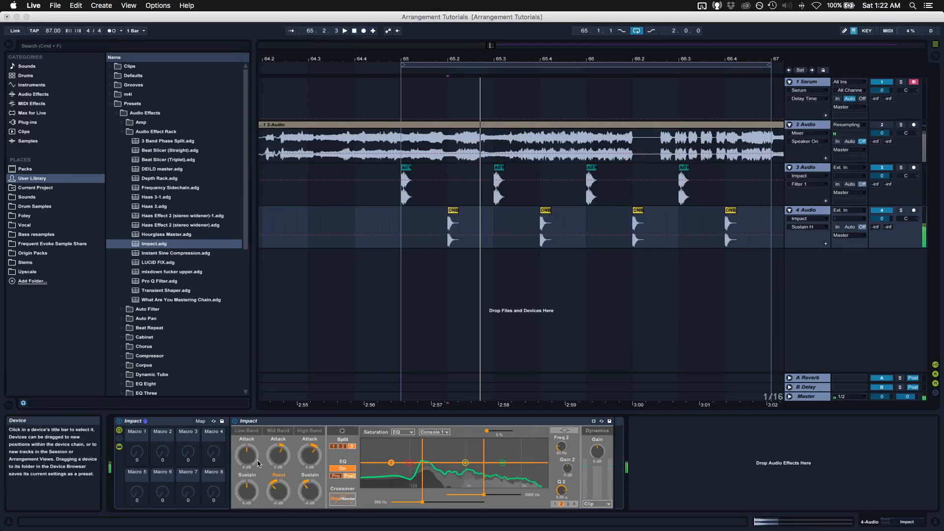
- Boost the low band's attack and sustain slightly in the snare's Impact while replaying the snare
left_click_drag(248, 456, 248, 451)
key("space")
key("space")
key("space")
key("space")
key("space")
key("space")
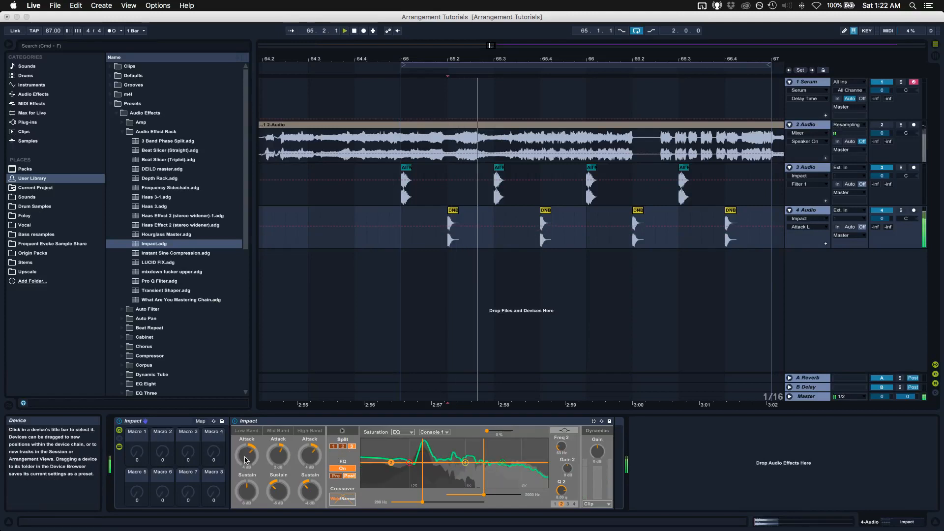
left_click(249, 492)
key("space")
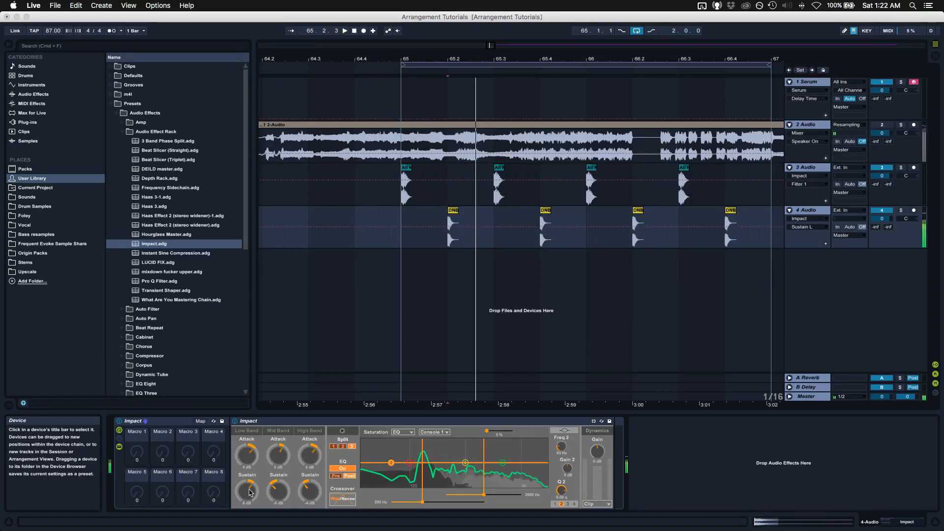
key("space")
- Set the snare Impact's dynamics mode to Maximize and lower its amount while replaying the snare
left_click(596, 504)
left_click(590, 493)
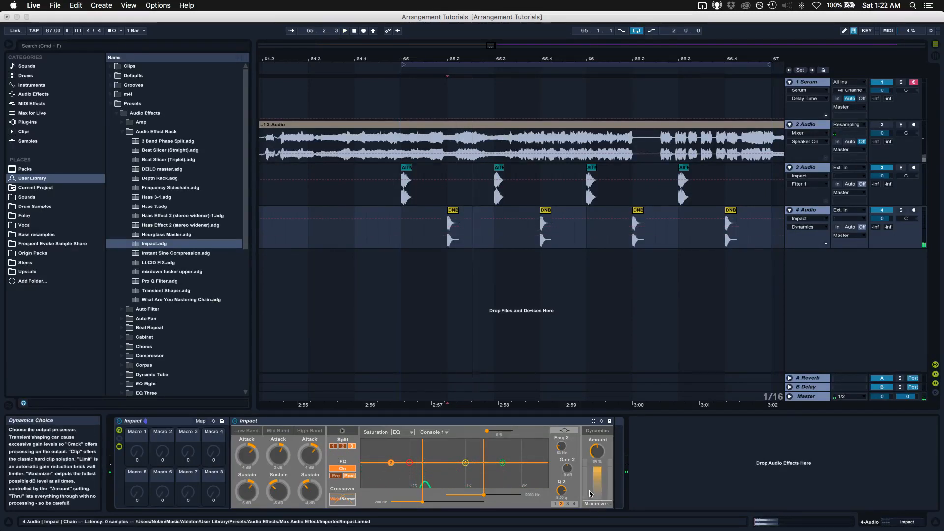
left_click_drag(596, 452, 595, 465)
key("space")
key("space")
key("space")
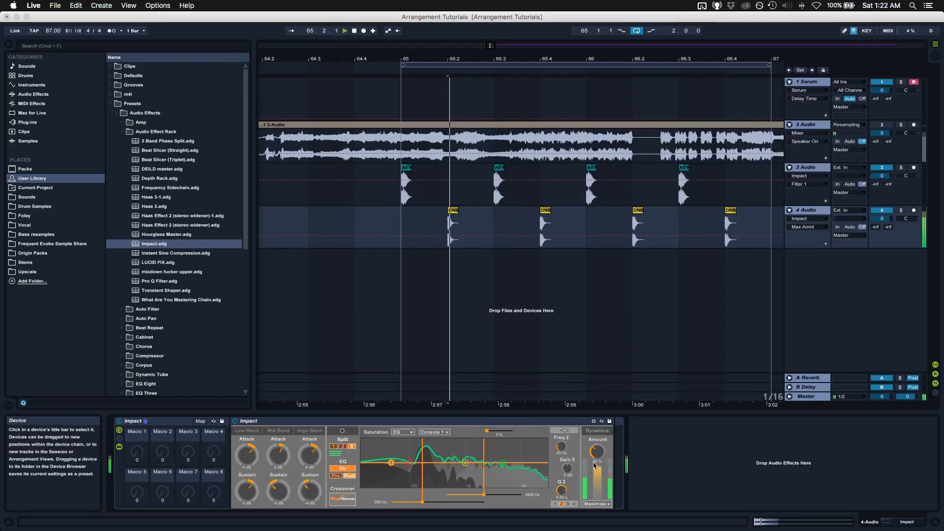
key("space")
key("space")
key("space")
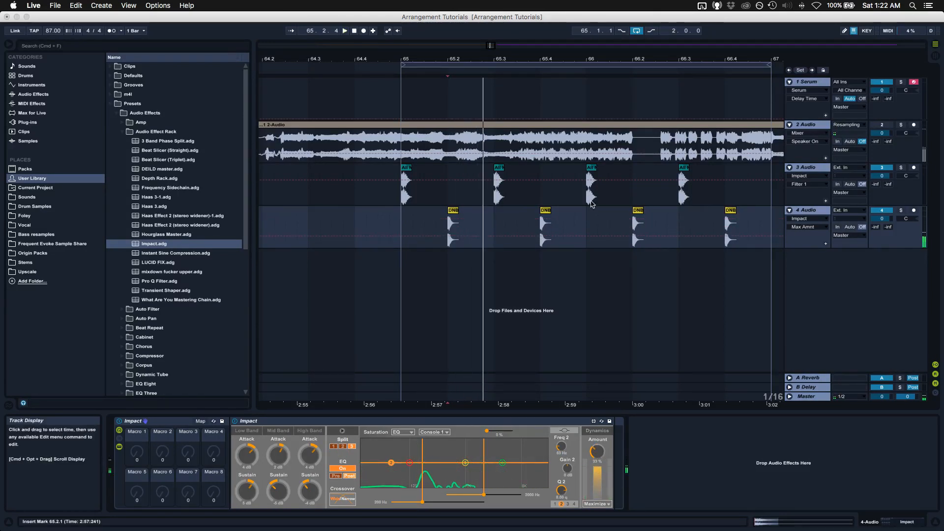
- Switch to a triplet grid, copy the first kick to just before the first snare, and play the pattern
mouse_move(506, 59)
left_mouse_down()
mouse_move(502, 24)
mouse_move(502, 110)
left_mouse_up()
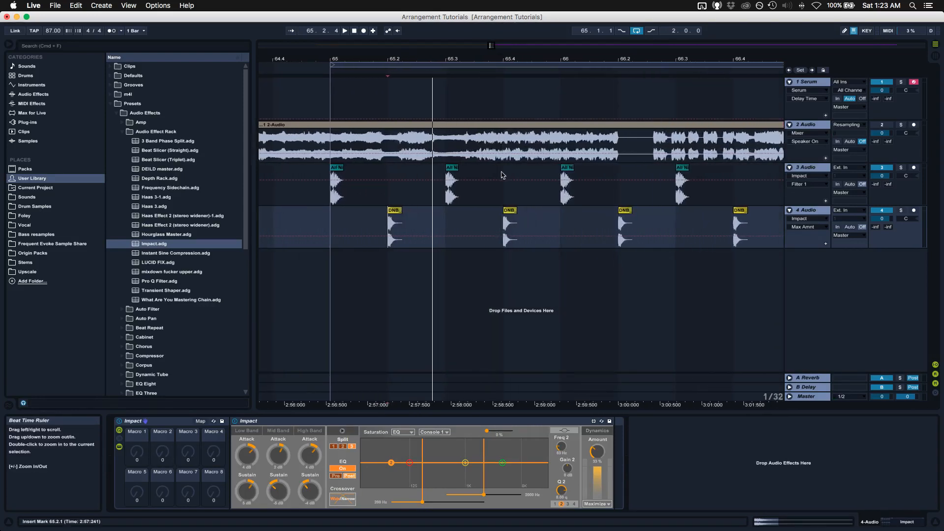
left_click(501, 185)
key("super+3")
left_click(338, 168)
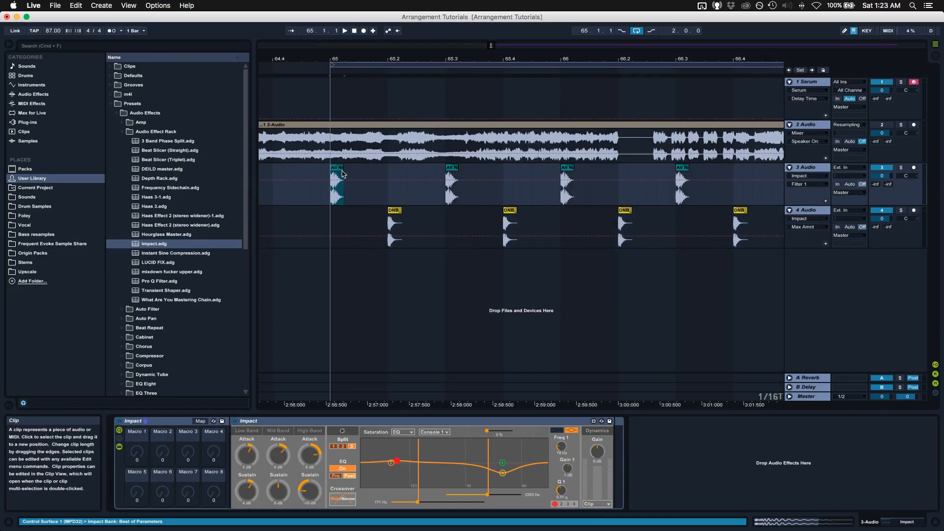
key("super+c")
left_click(378, 202)
key("super+v")
left_click(323, 203)
key("space")
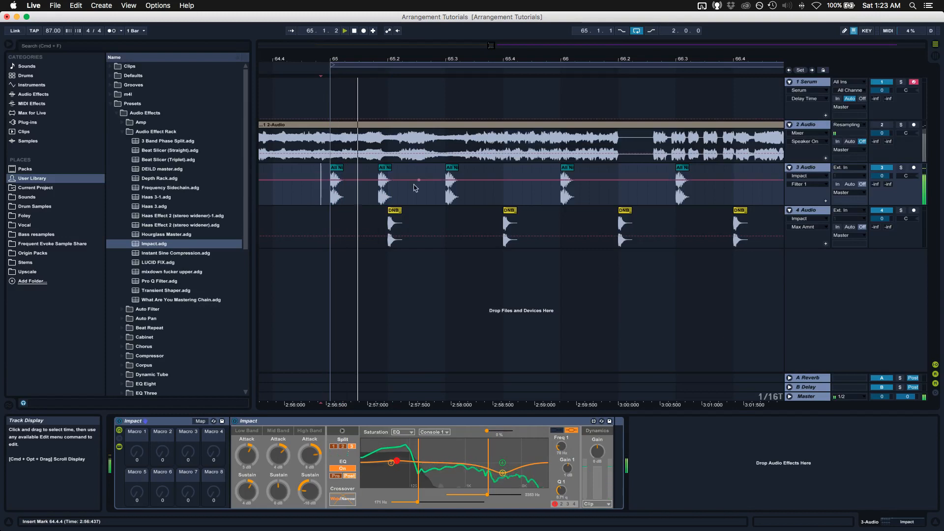
key("space")
- Widen the grid to 1/8 triplets and lower the output gain in the kick's Impact while replaying from bar 65
left_click(332, 182)
key("space")
key("space")
key("space")
key("super+2")
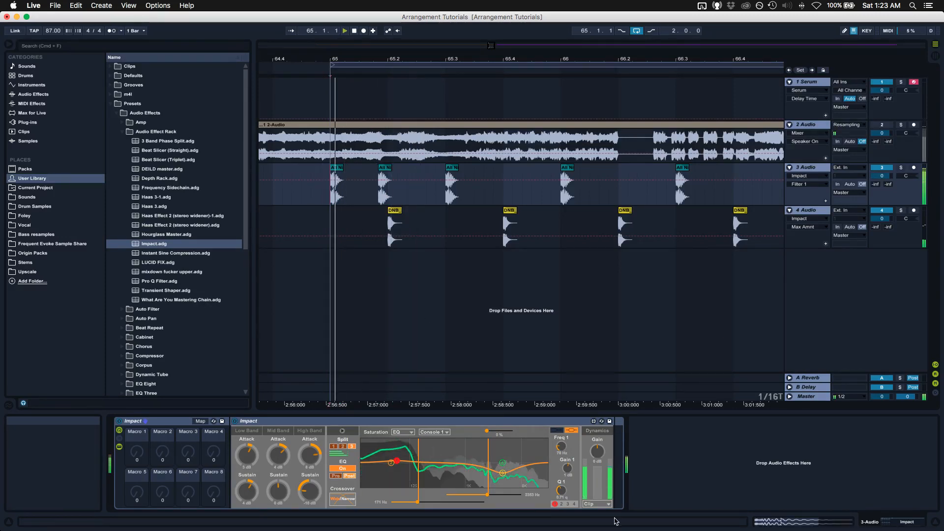
key("space")
key("space")
left_click_drag(596, 452, 595, 461)
key("space")
key("space")
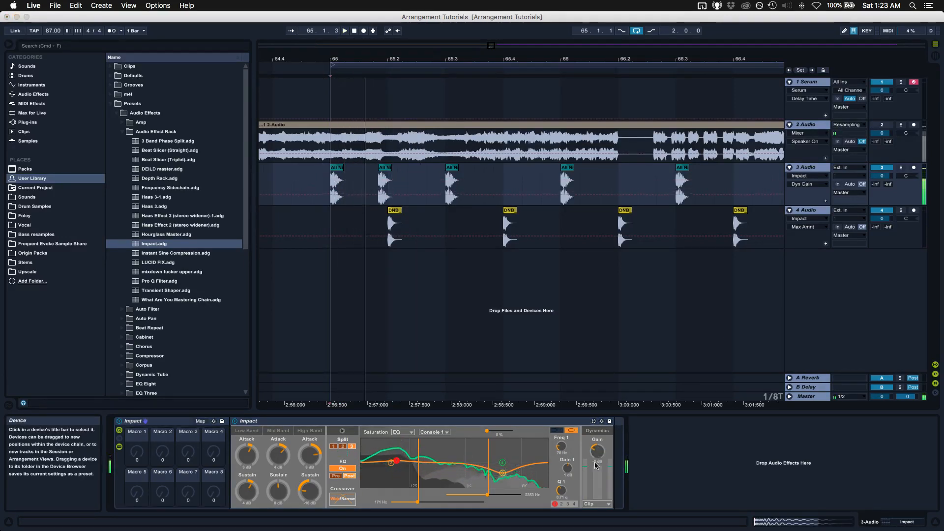
key("space")
key("space")
key("space")
key("space")
key("space")
key("space")
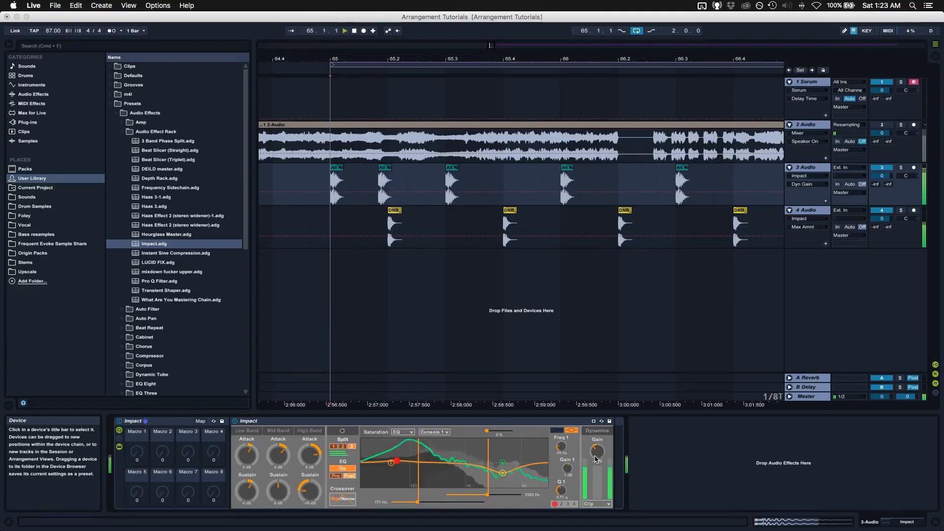
key("space")
- Transpose the first snare clip up 2 semitones and listen to it
left_click(396, 212)
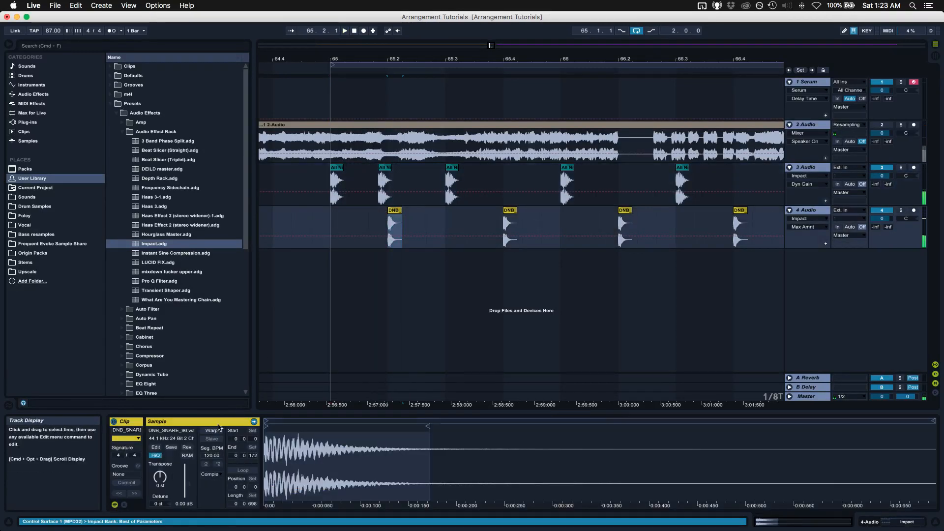
key("space")
left_click_drag(159, 477, 160, 470)
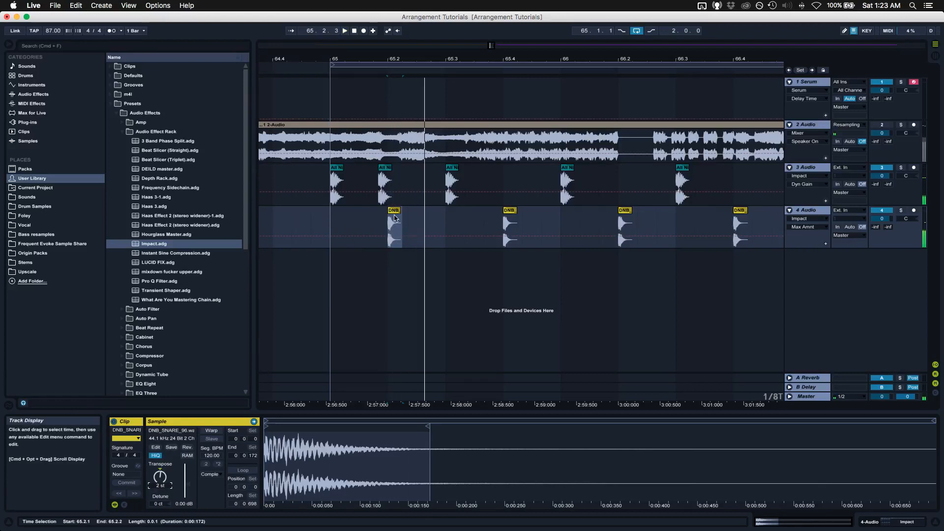
key("space")
- Replace the other three snares with duplicates of the transposed snare through the end of bar 66
left_click(395, 211)
left_click_drag(483, 226, 797, 222)
scroll(708, 220, "right", 4)
key("Delete")
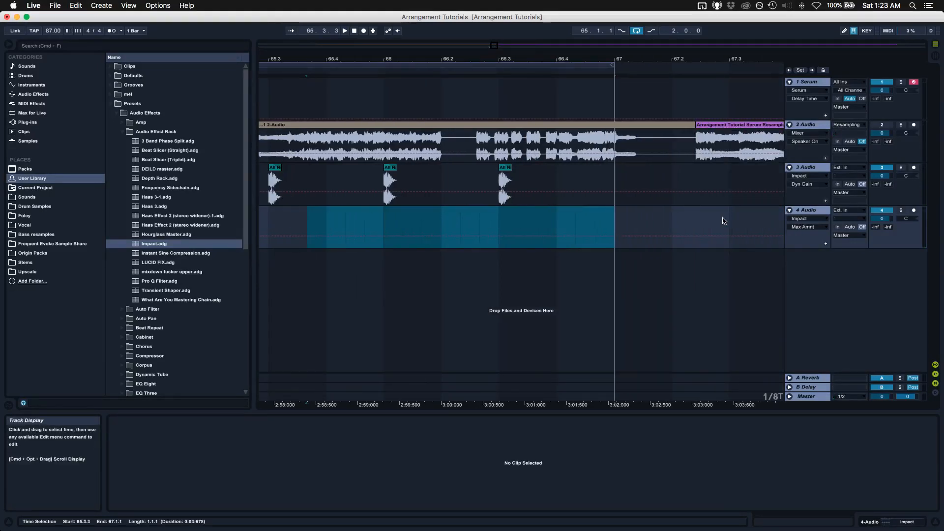
scroll(723, 221, "left", 5)
left_click_drag(426, 226, 288, 232)
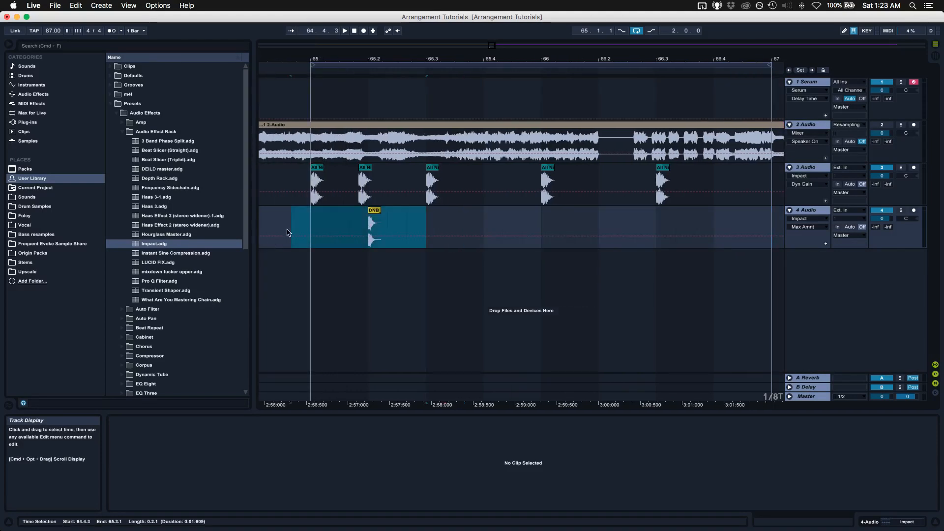
key("super+d")
key("super+d")
key("super+d")
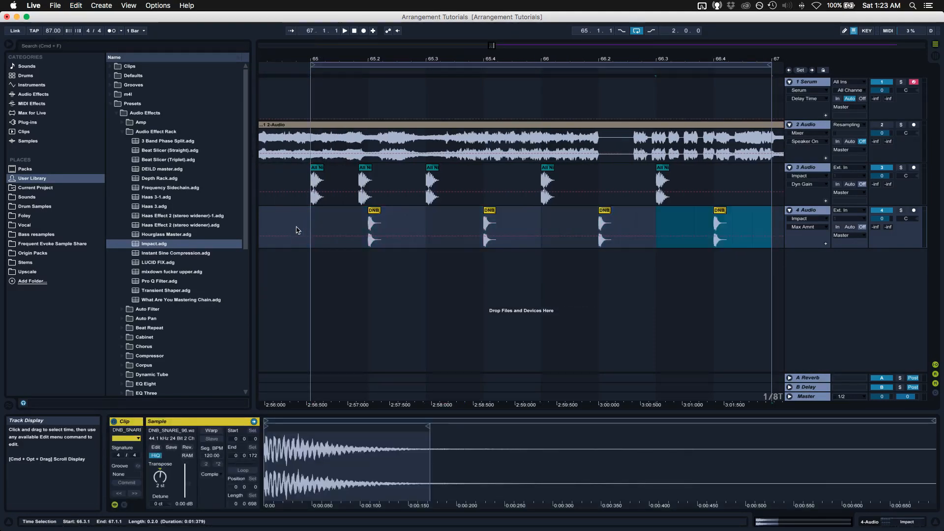
- Try moving the extra kick earlier, farther ahead of the first snare, and replay the pattern from bar 65
left_click(313, 227)
key("space")
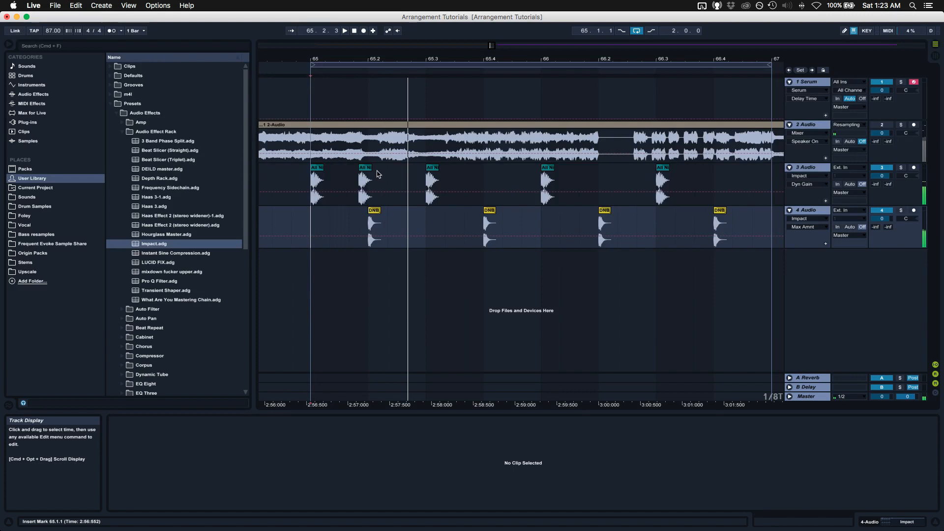
left_click_drag(368, 168, 357, 169)
key("space")
left_click(308, 230)
key("space")
key("space")
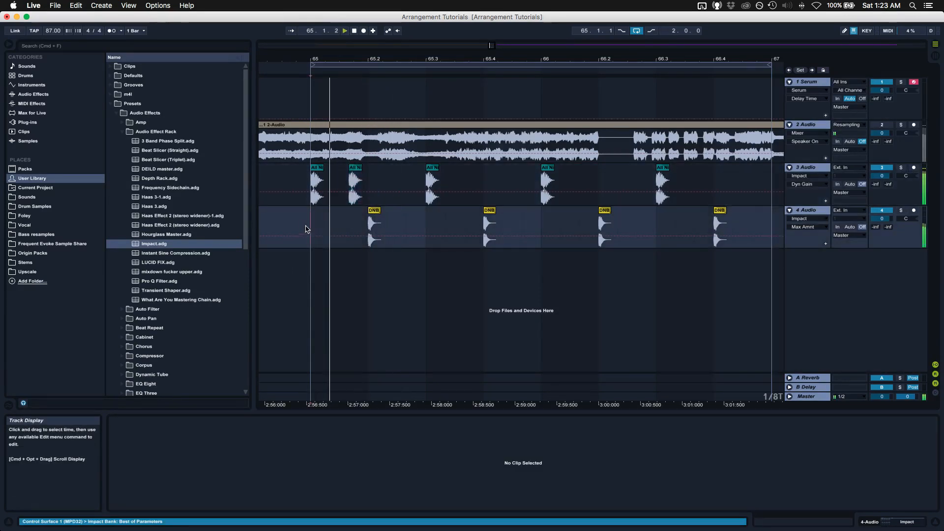
key("space")
- Try moving the extra kick later, closer to the first snare, and replay the pattern
left_click_drag(351, 168, 366, 170)
key("space")
key("space")
key("space")
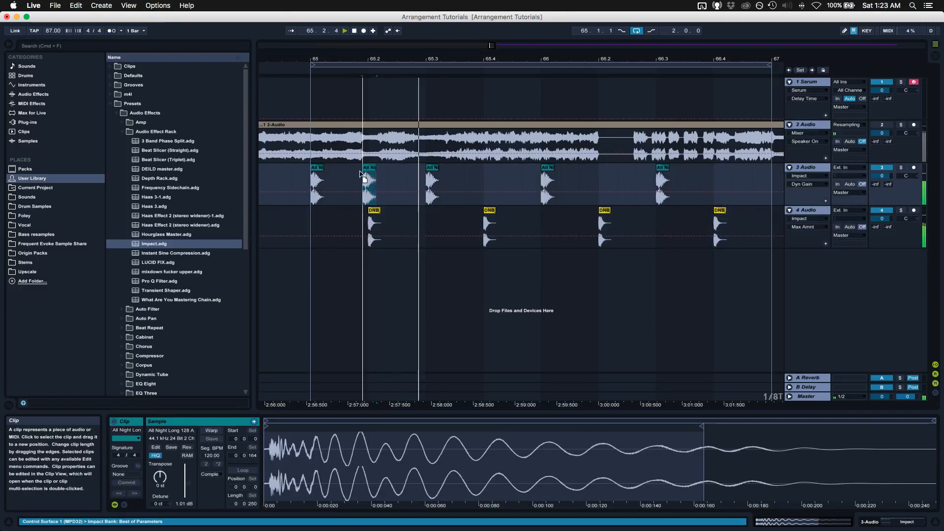
key("space")
key("space")
- Narrow the grid to 1/16 triplets, nudge the extra kick slightly earlier, and play the pattern
key("c")
key("super+1")
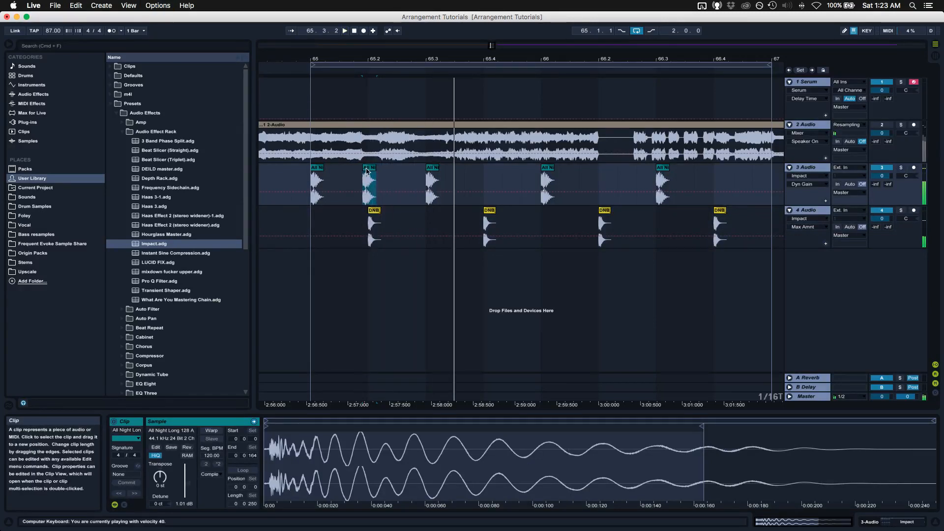
left_click_drag(365, 169, 361, 169)
key("space")
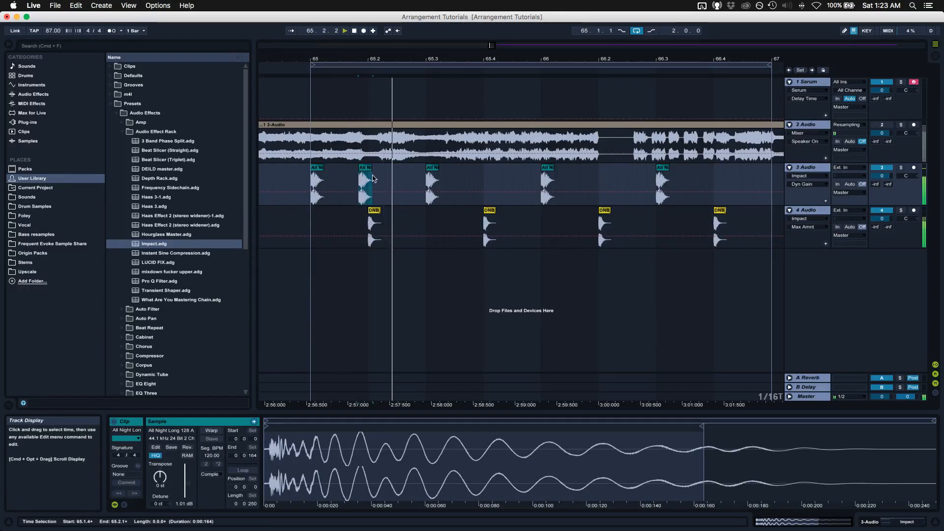
- Play the pattern from just before bar 65, try moving the kick on 65.3 earlier, and put it back
left_click(301, 184)
key("space")
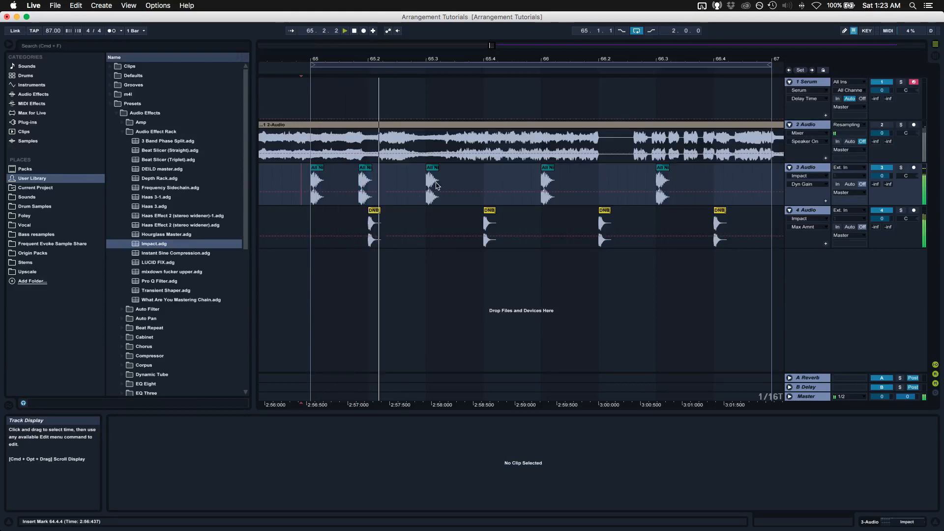
left_click_drag(430, 175, 412, 169)
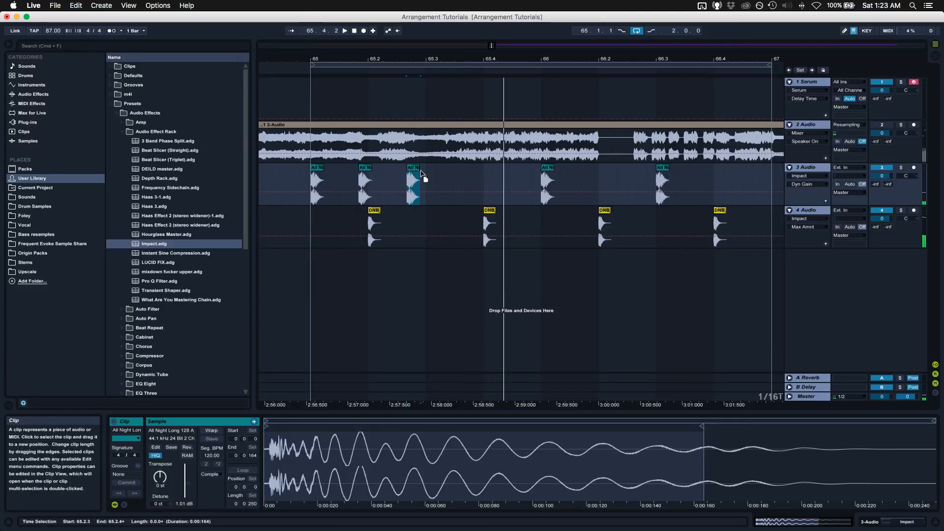
left_click_drag(418, 169, 437, 170)
- Copy the extra kick and place the copy at 65.3.3, between the 65.3 kick and the second snare
left_click(367, 170)
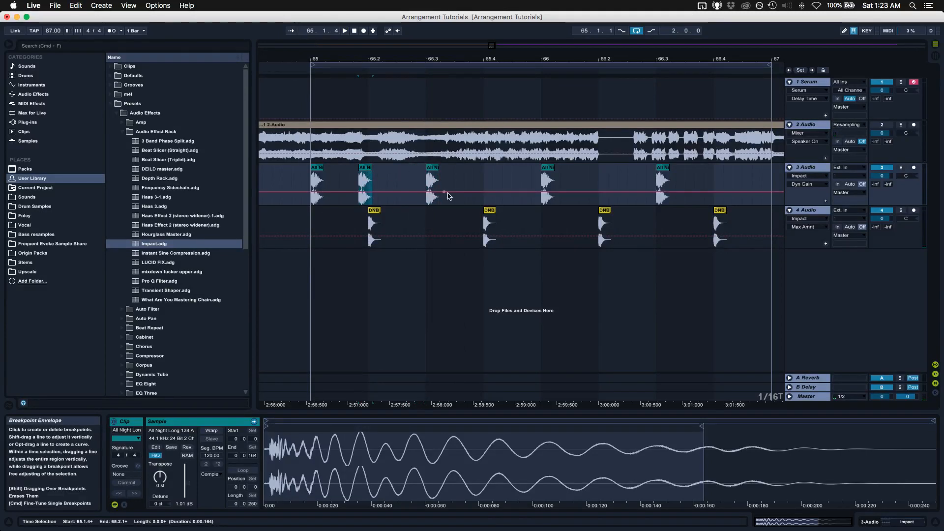
left_click(452, 196)
key("super+v")
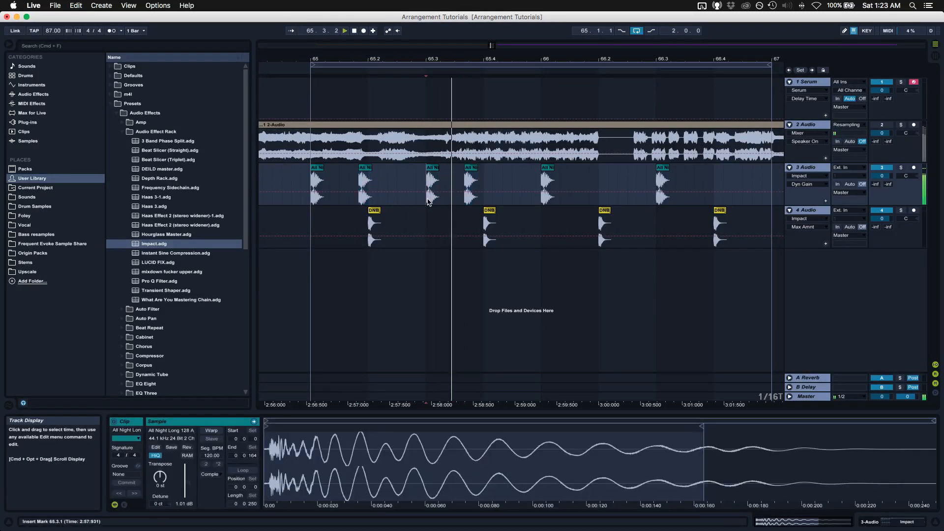
left_click_drag(469, 171, 459, 171)
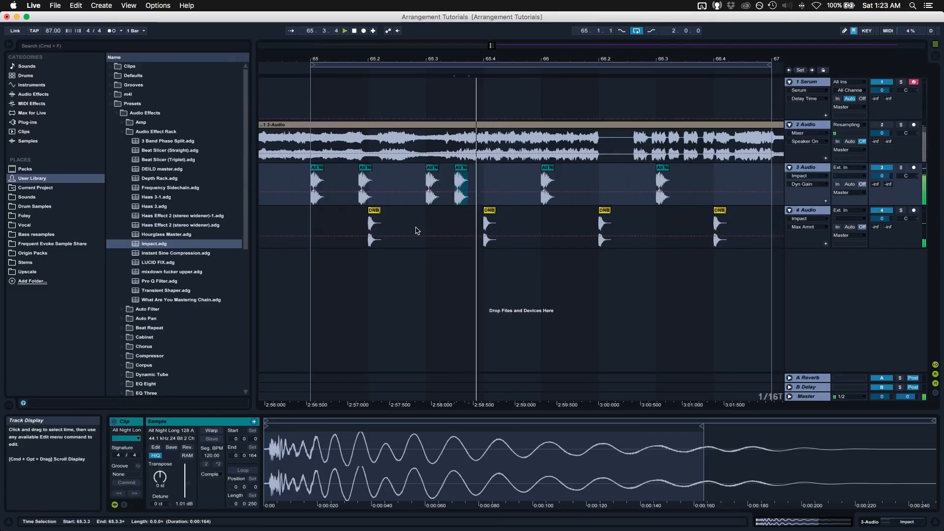
- Try duplicating the kicks from 65.1.1 to 65.4.1 and undo the duplication
left_click(481, 198)
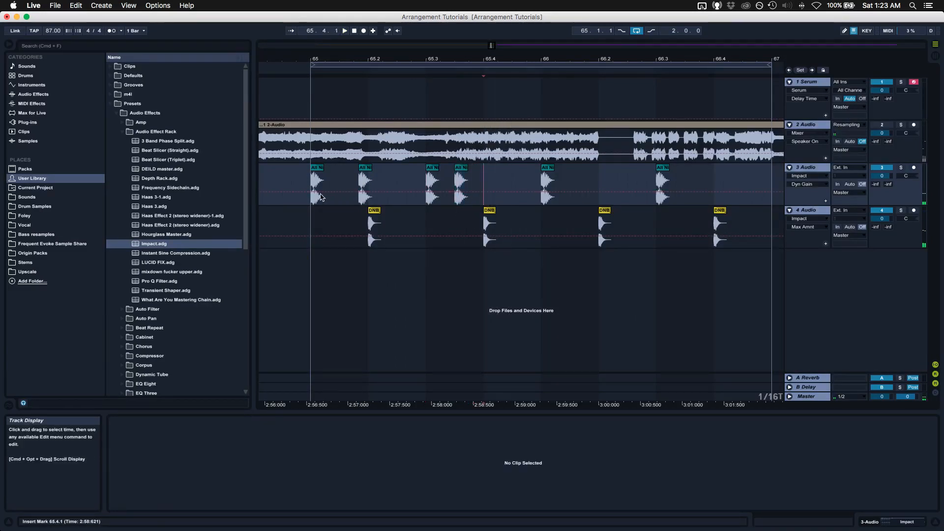
left_click(318, 199, "shift")
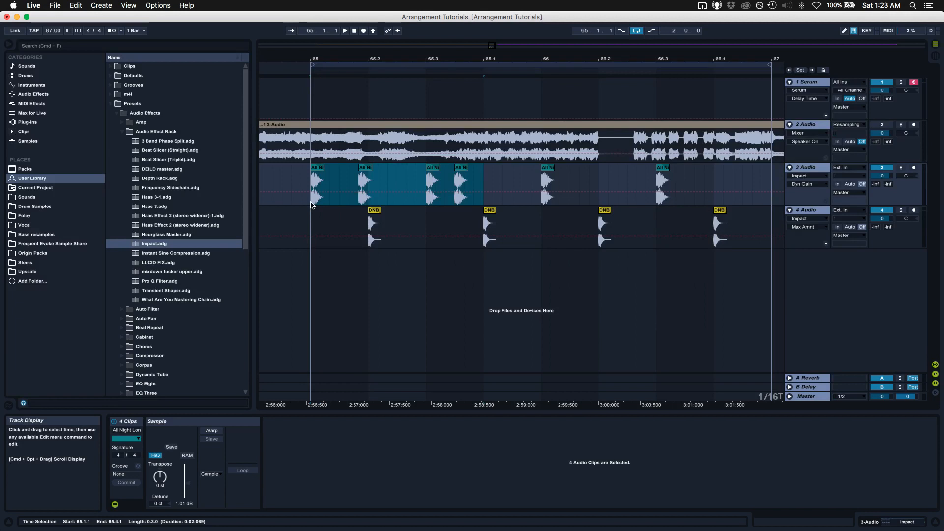
key("super+d")
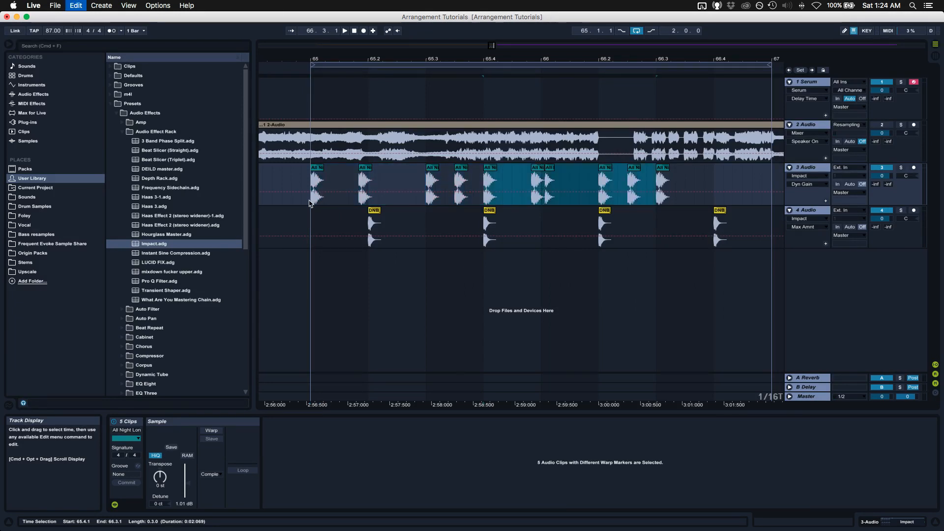
key("super+z")
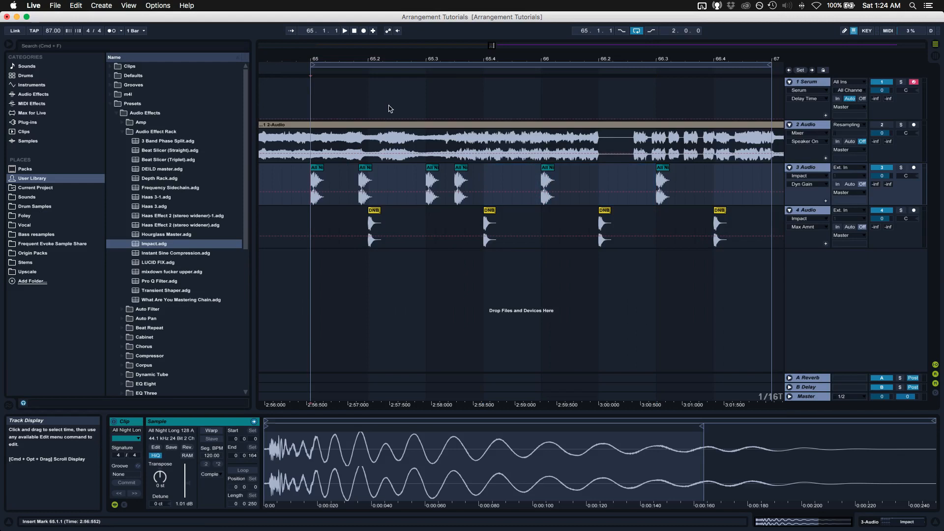
- Duplicate the full bar 65 kick pattern, from 65.1.1 to 66.1.1, over bar 66
left_click(321, 177)
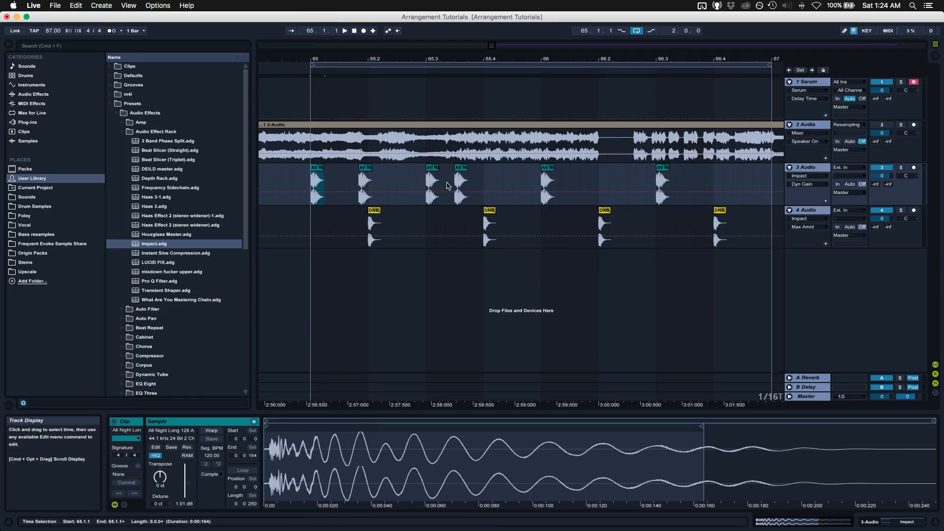
left_click(484, 183, "shift")
key("super+d")
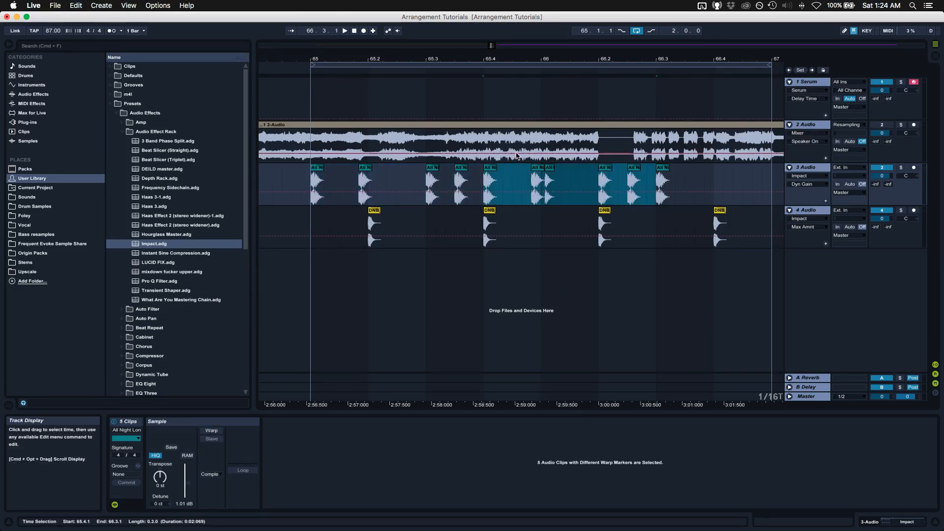
key("super+z")
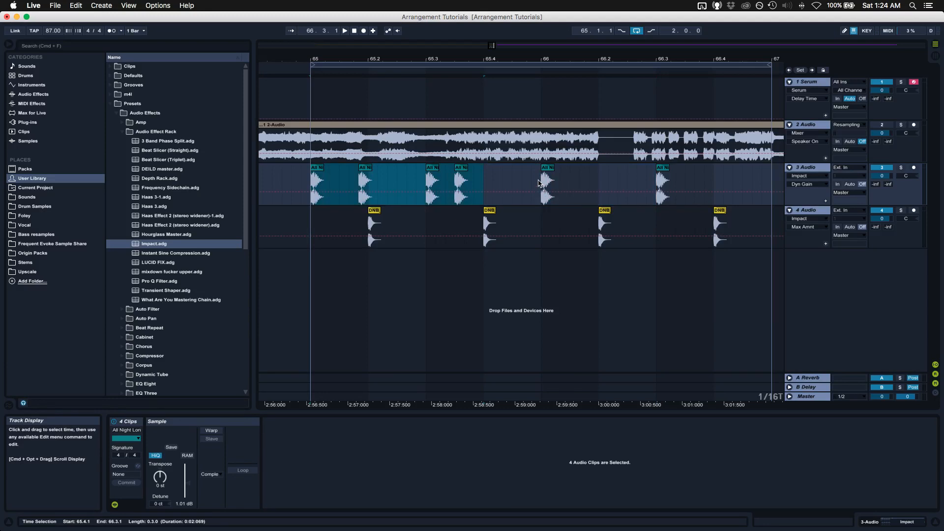
left_click(540, 183, "shift")
key("super+d")
- Add a new audio track below the snare track
left_click_drag(569, 59, 568, 39)
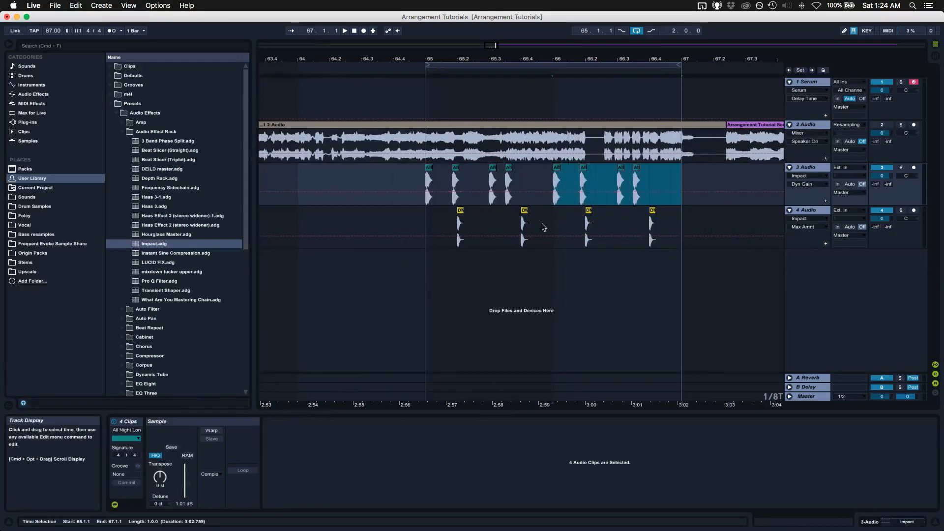
left_click(819, 168)
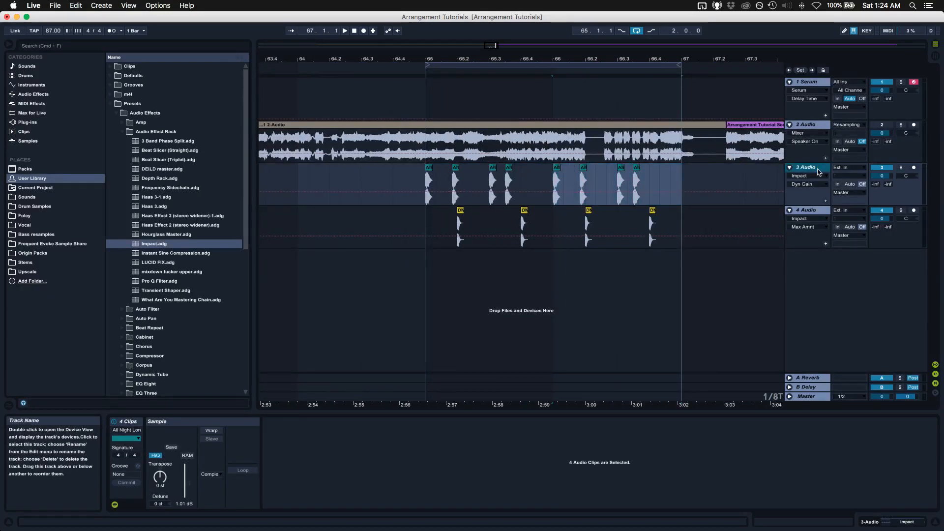
left_click(813, 212)
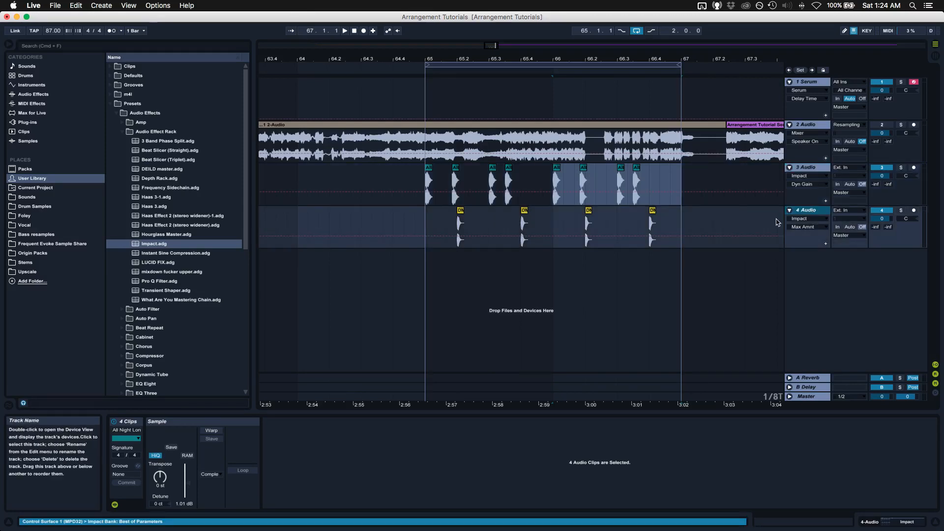
key("super+t")
- Group the kick and snare tracks under the name Kick Snare, and fold both member tracks
left_click(811, 215)
left_click(809, 169, "shift")
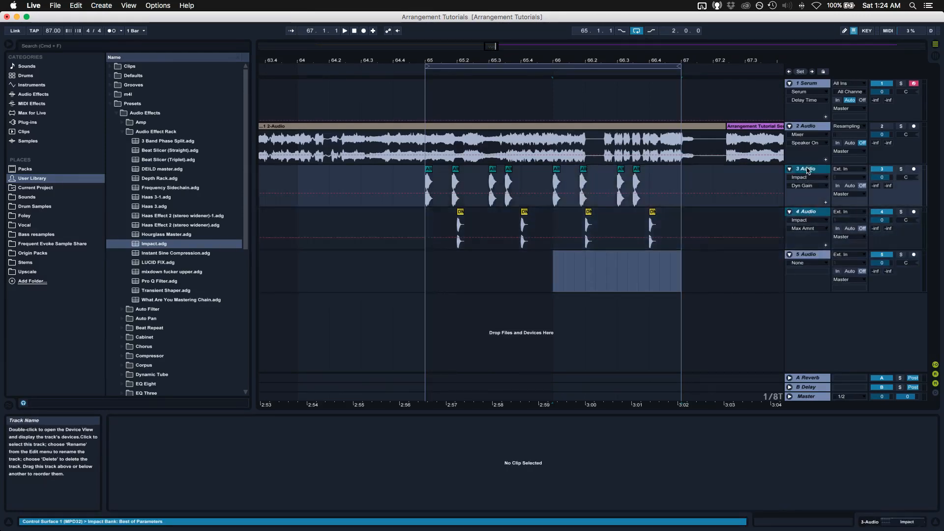
key("super+g")
left_click(811, 171)
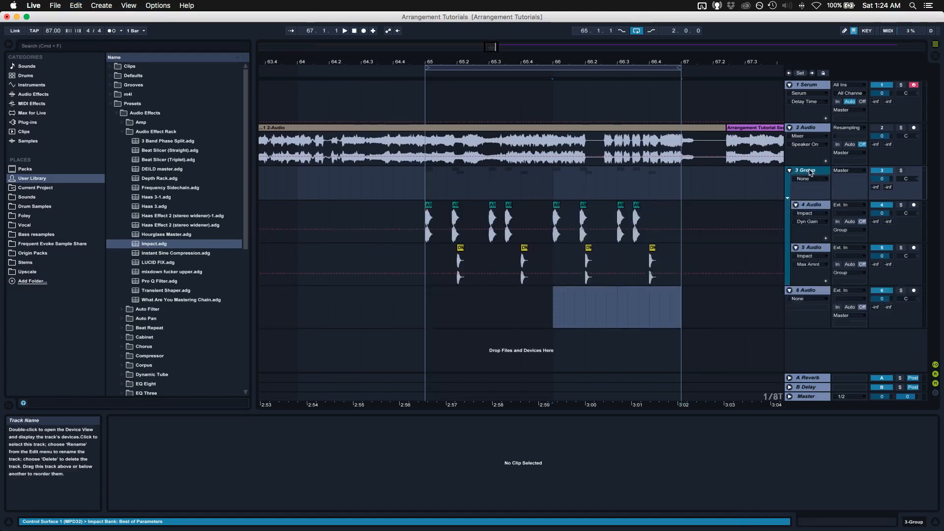
type("Kick Snare")
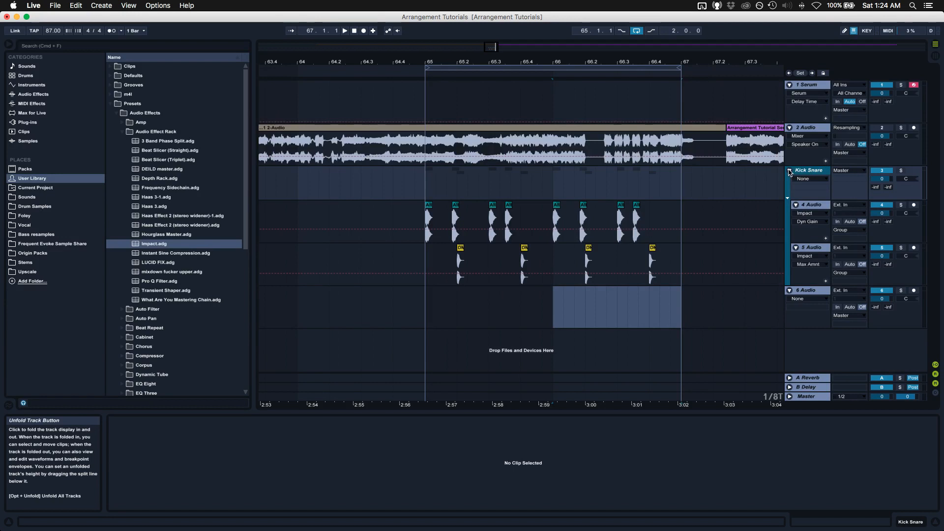
left_click(796, 206)
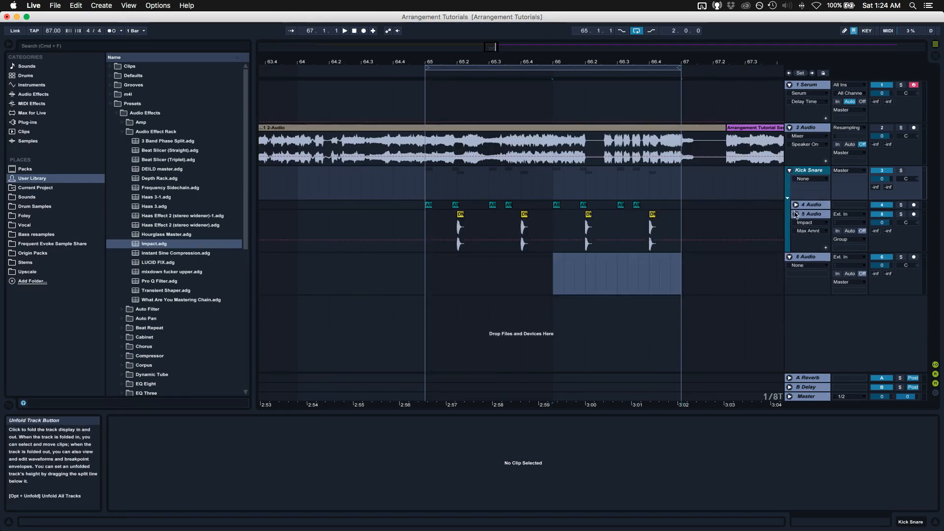
left_click(796, 214)
- Group the empty audio track under the name Percs and add a second audio track inside the group
left_click(818, 257)
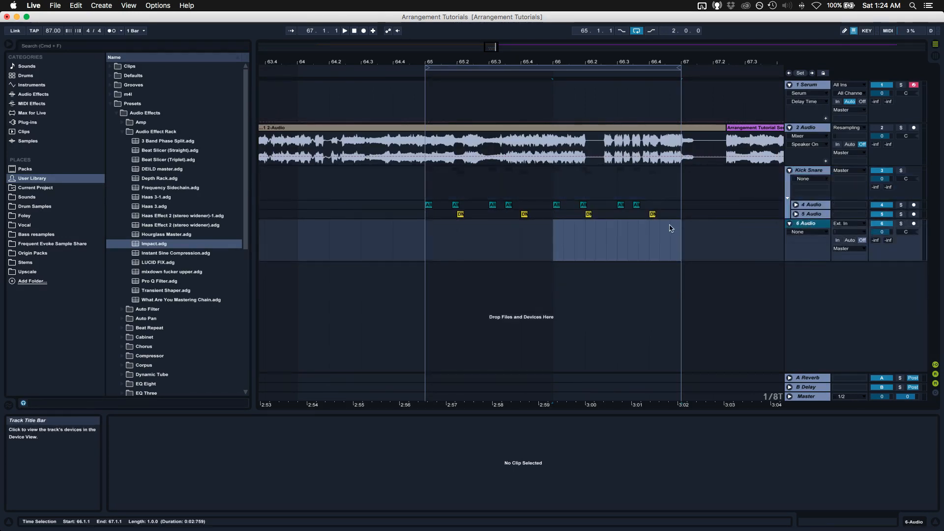
key("super+g")
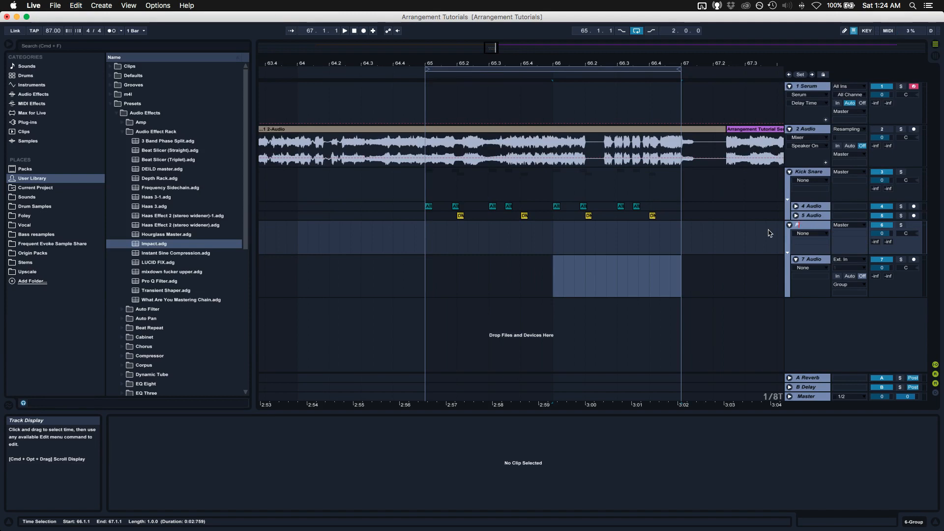
left_click(809, 261)
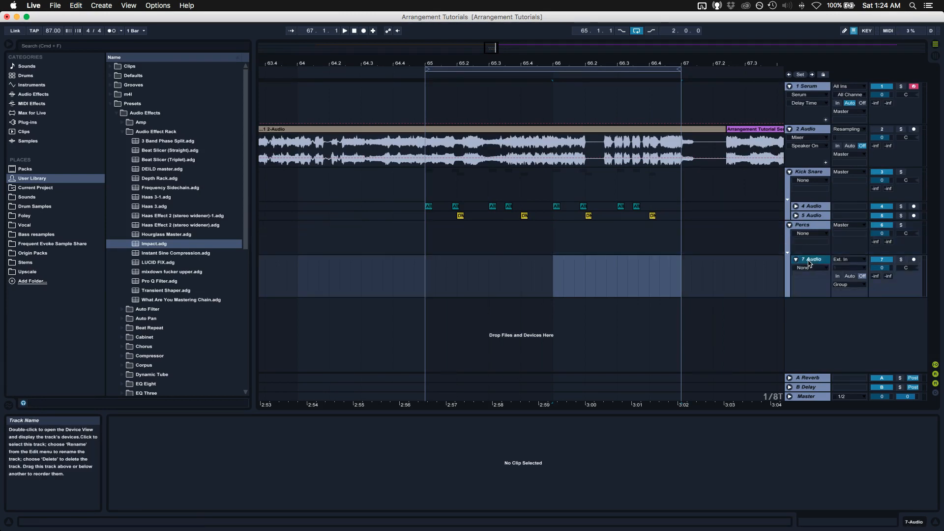
key("super+t")
- Set the insert mark at 65.1.1 on the first Percs track and search all browser results for "hat"
left_click(425, 278)
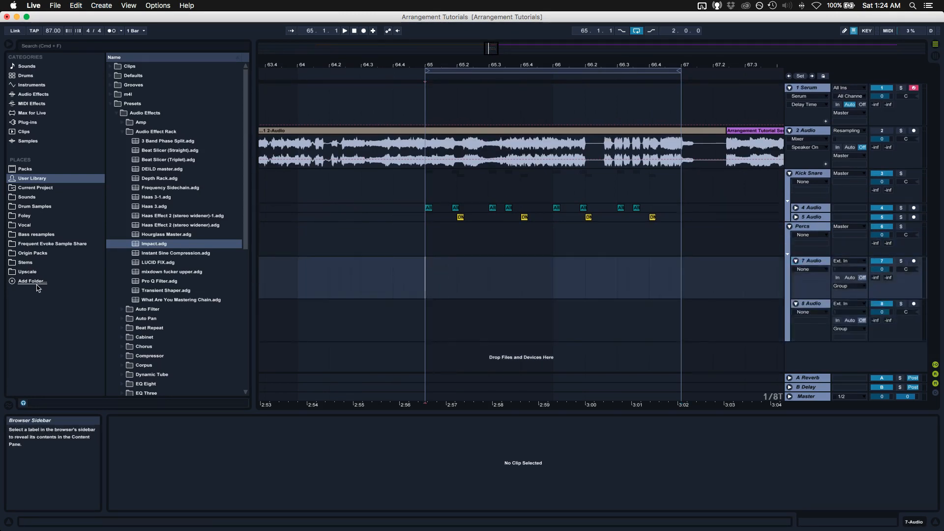
left_click(50, 46)
type("hat")
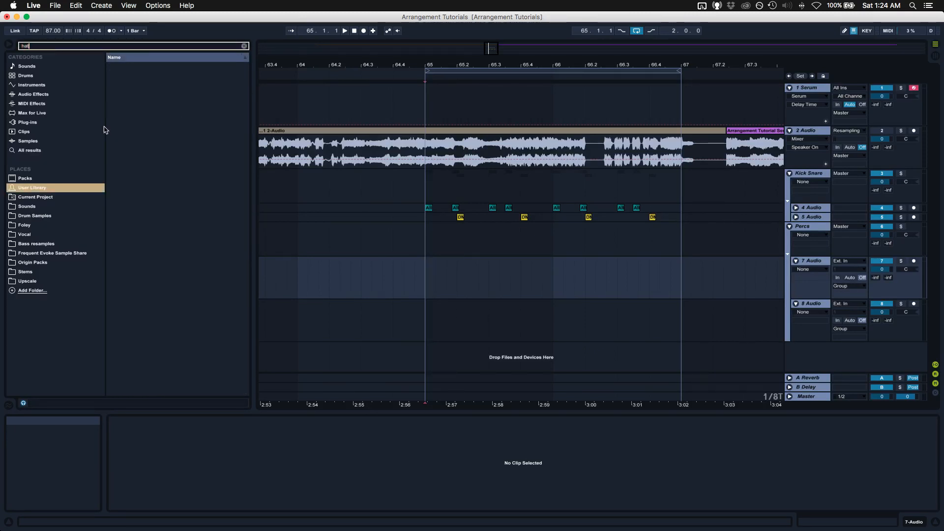
left_click(50, 152)
- Audition the hat samples from !Hat 38.wav through !Hat 63.wav
left_click(141, 170)
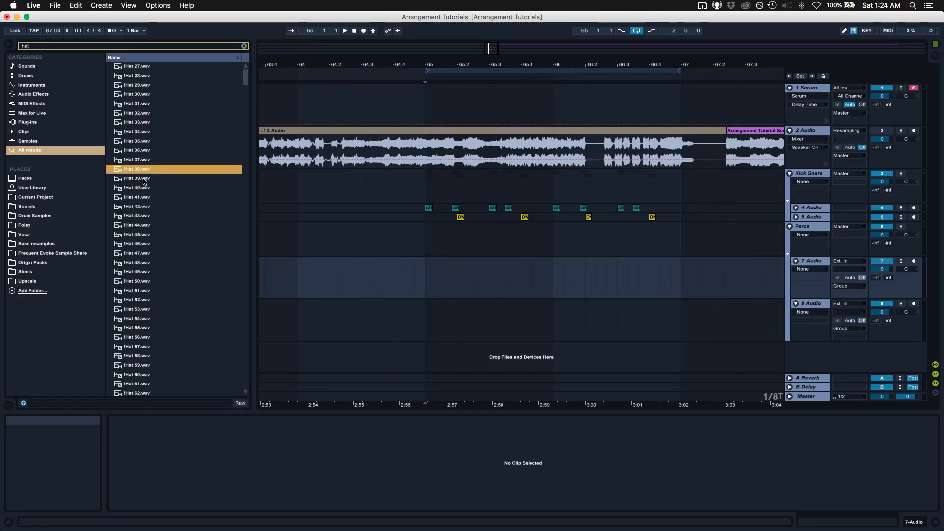
left_click(144, 206)
key("Down")
key("Down")
key("Down")
key("Down")
key("Down")
key("Down")
key("Down")
key("Down")
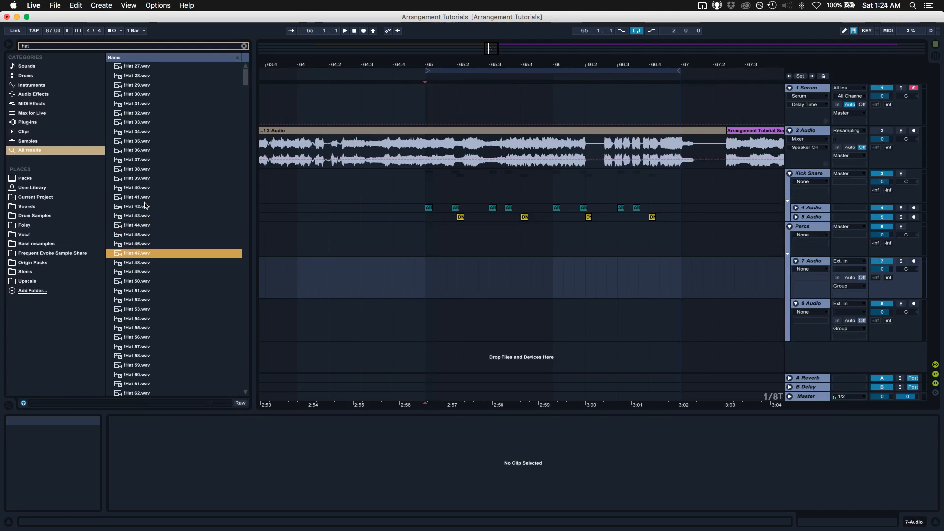
key("Down")
key("Down")
key("Down")
key("Down")
key("Down")
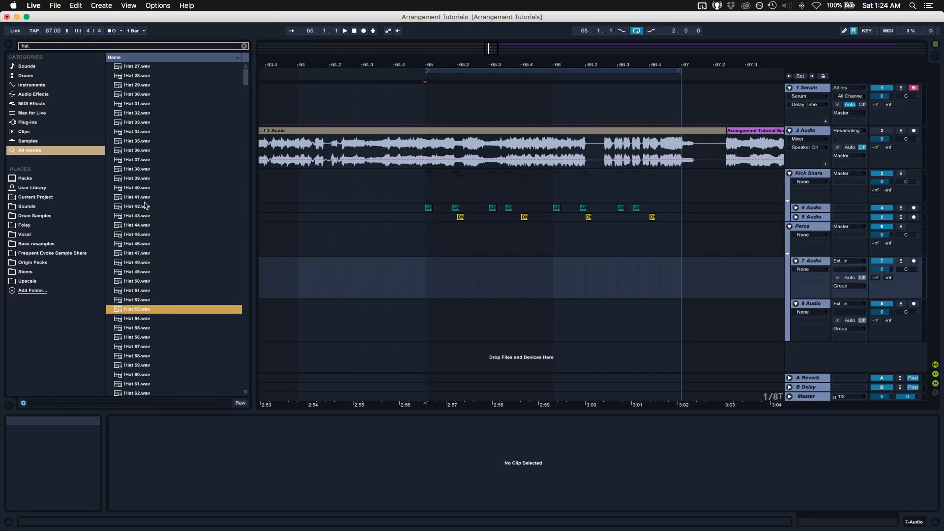
key("Down")
key("Up")
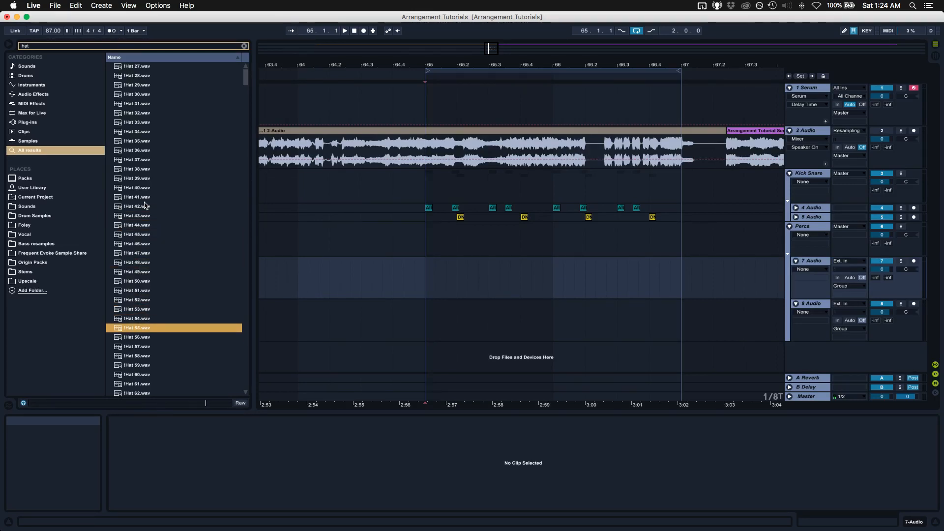
key("Down")
key("Down")
key("Down")
key("Down")
key("Down")
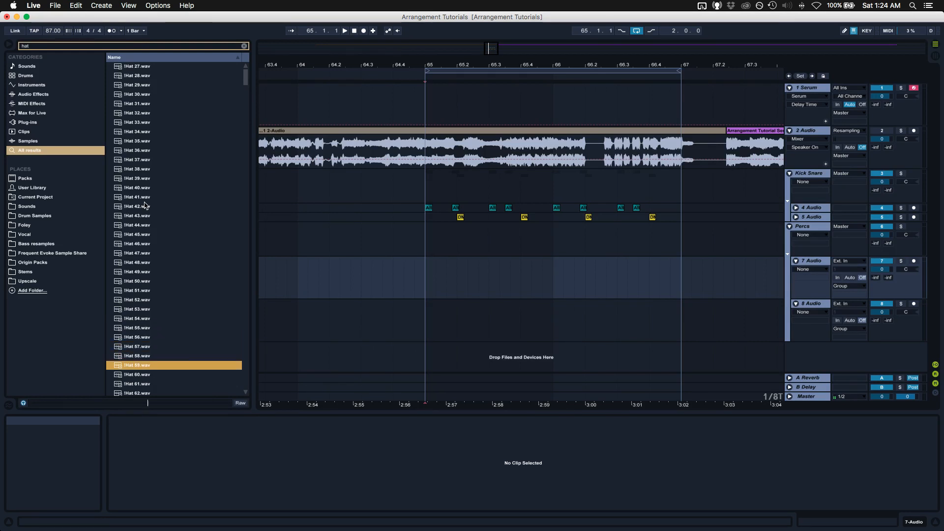
key("Down")
key("Down")
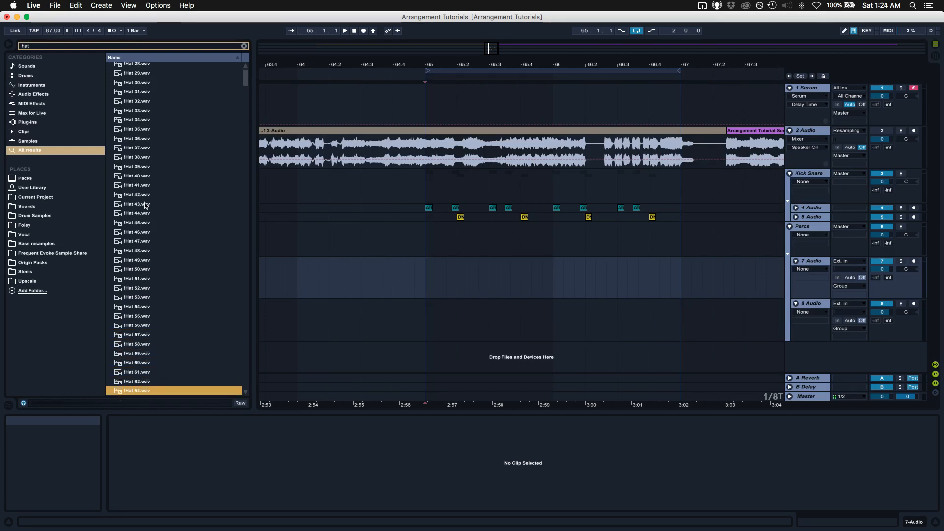
- Place !Hat 62.wav at 65.1.1 on the first Percs track and duplicate it three times on a 1/8 grid
key("Up")
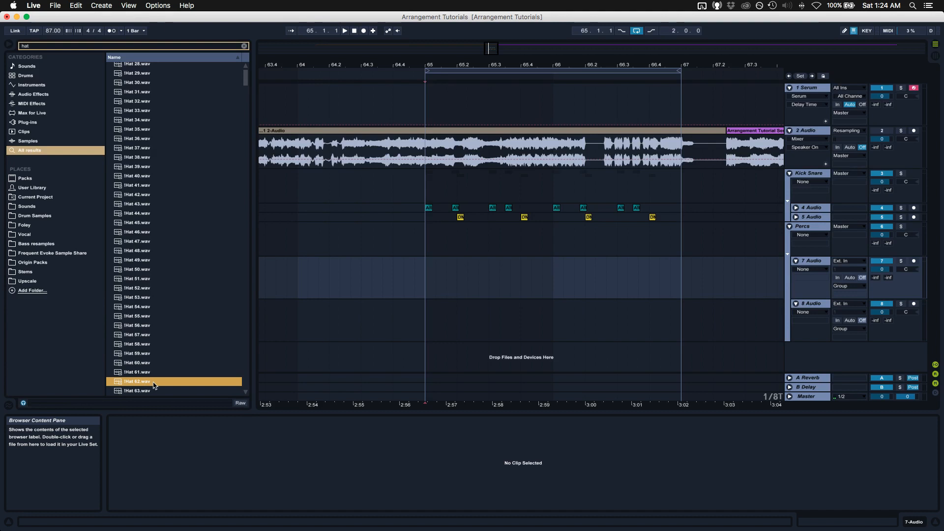
key("shift+Up")
key("shift+Up")
left_click(171, 392, "shift")
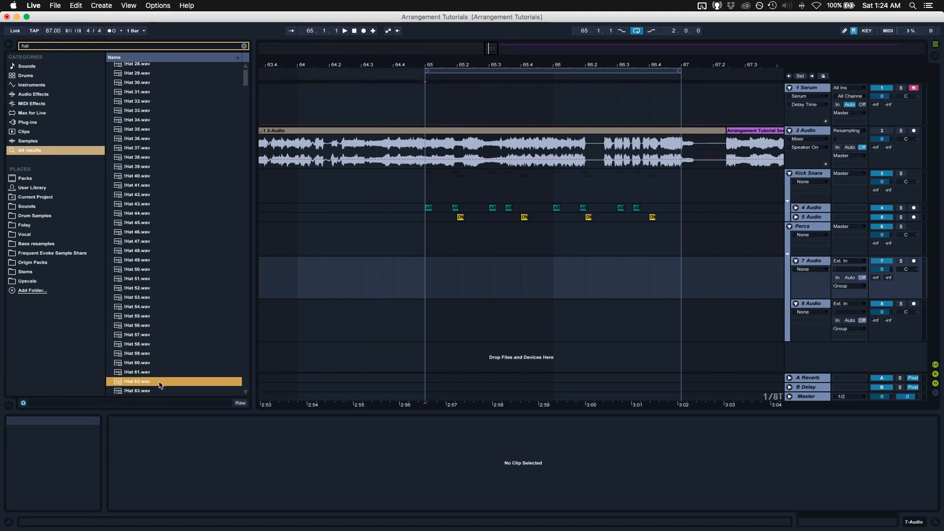
mouse_move(415, 283)
left_mouse_down()
mouse_move(446, 276)
mouse_move(421, 283)
left_mouse_up()
key("super+d")
key("super+d")
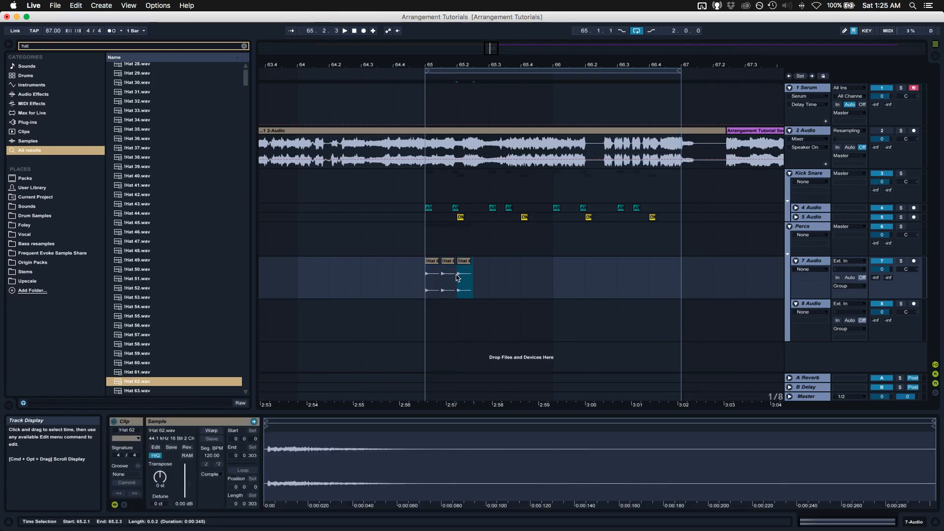
key("super+d")
- Play the hats from bar 65 and move the second hat to 65.3.1
left_click(425, 282)
key("space")
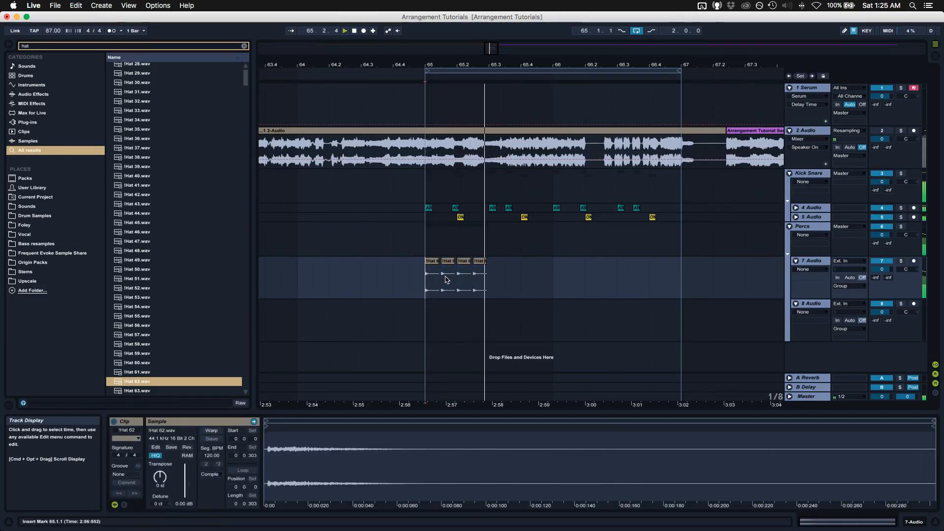
key("space")
left_click_drag(447, 261, 493, 268)
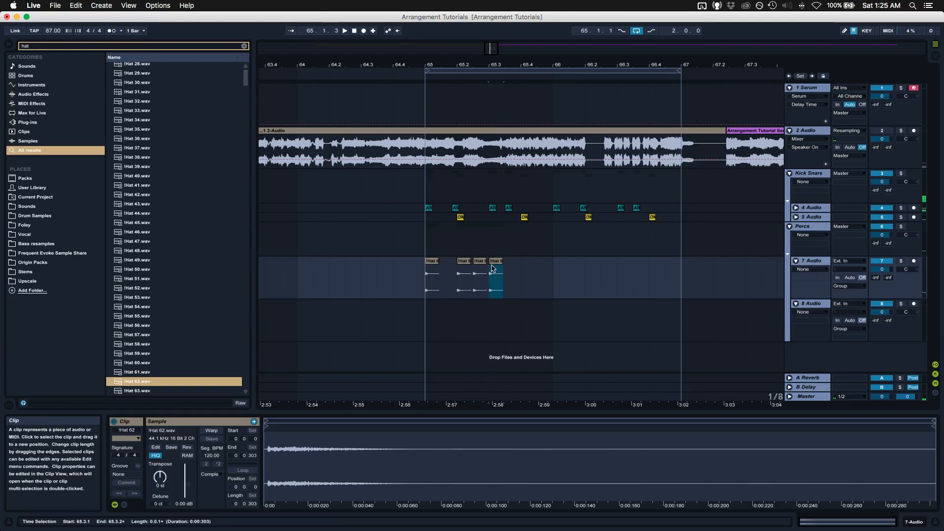
- Duplicate the hat spacing so a hat sits on every beat of bar 65, and play the pattern
key("super+d")
key("space")
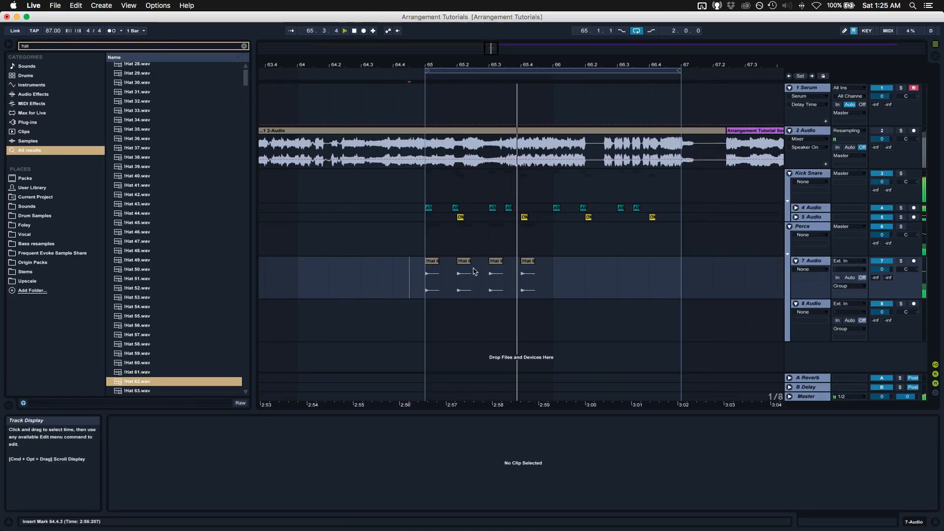
key("space")
left_click(553, 280)
- Warp and loop the first hat clip with a loop length of 0.0.2, and extend it across bars 65 and 66
left_click(433, 266)
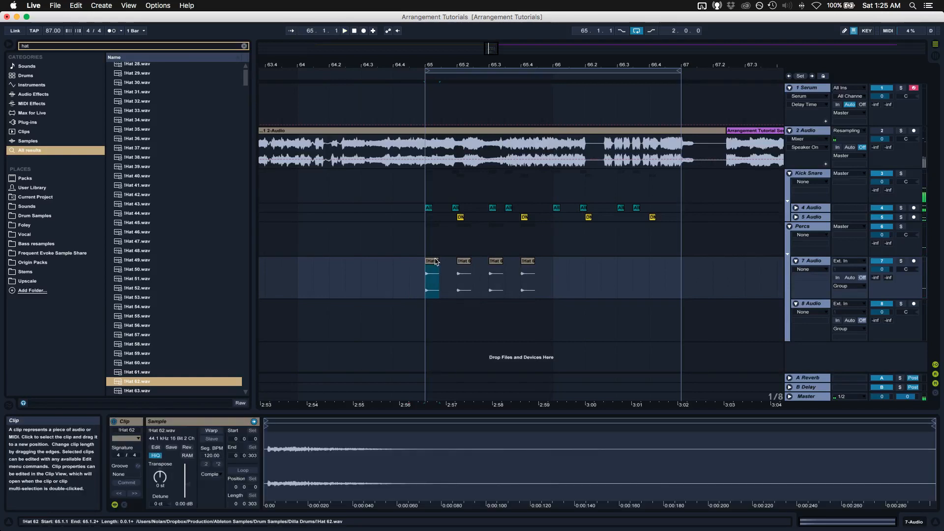
left_click(250, 471)
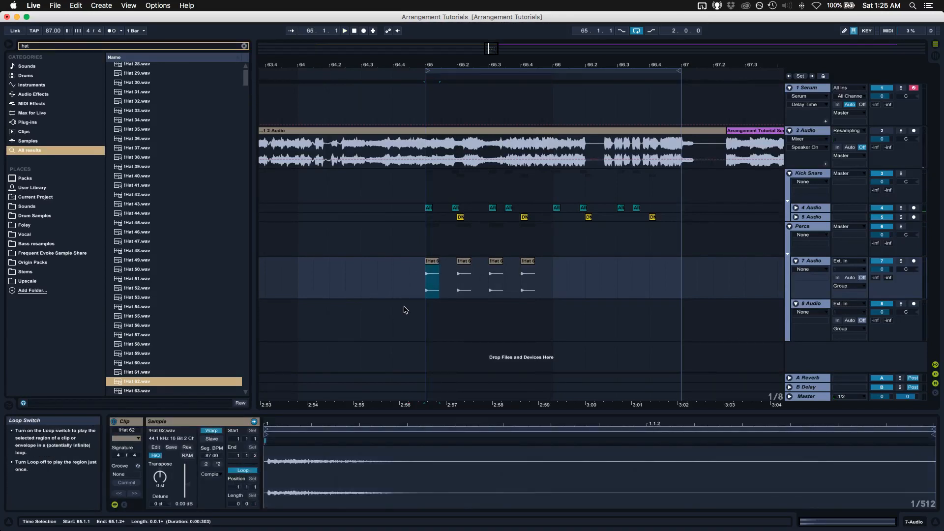
left_click_drag(444, 264, 551, 264)
left_click(253, 504)
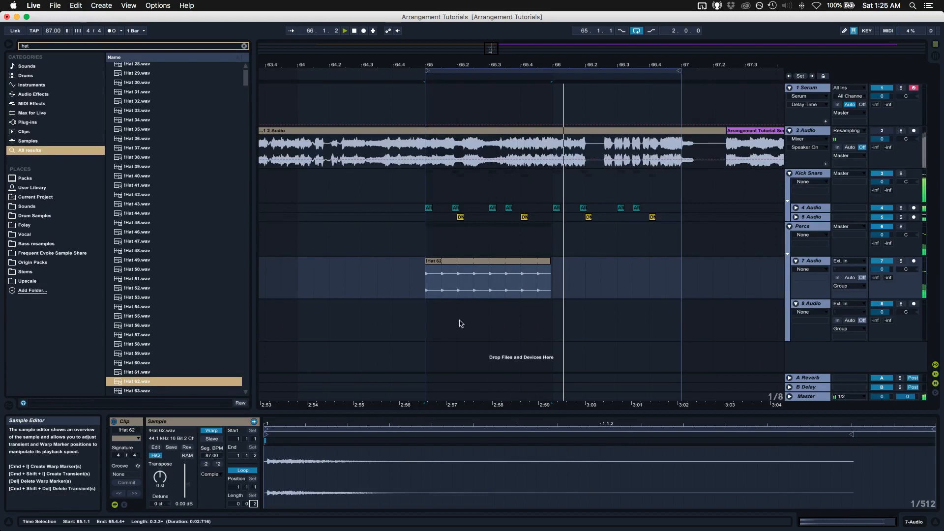
left_click_drag(551, 261, 676, 260)
- Play the two-bar hat loop and set the first Percs track's volume to -1.3 dB
left_click(418, 292)
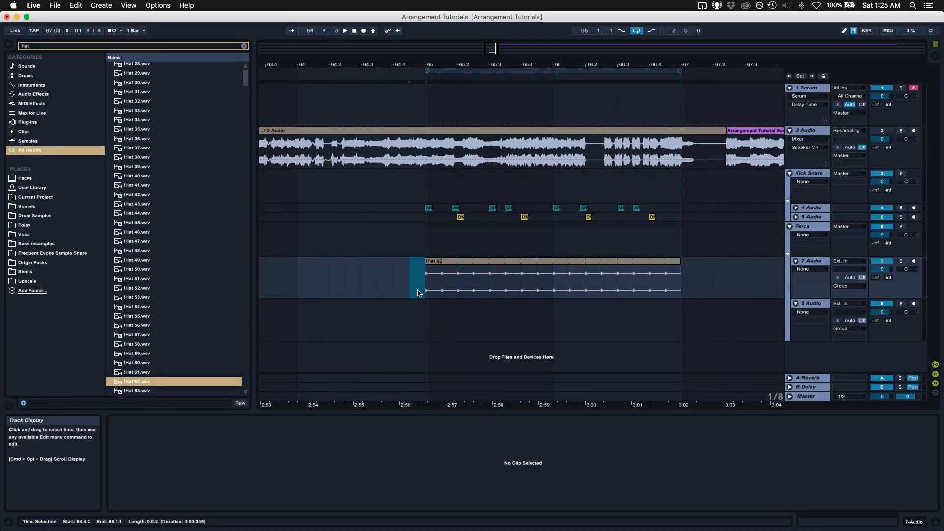
key("space")
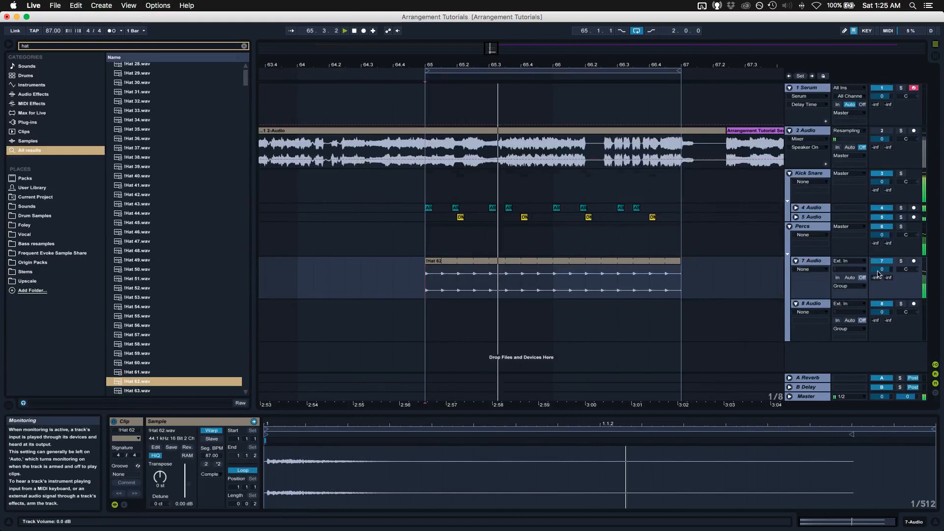
left_click_drag(881, 269, 882, 271)
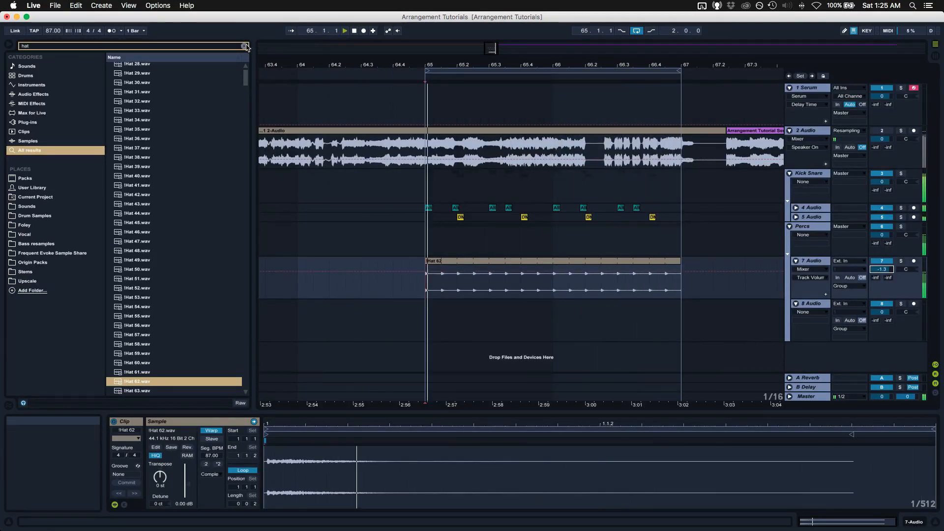
- Set the insert mark at 65.1.1 and search all browser results for "beat"
key("super+f")
key("BackSpace")
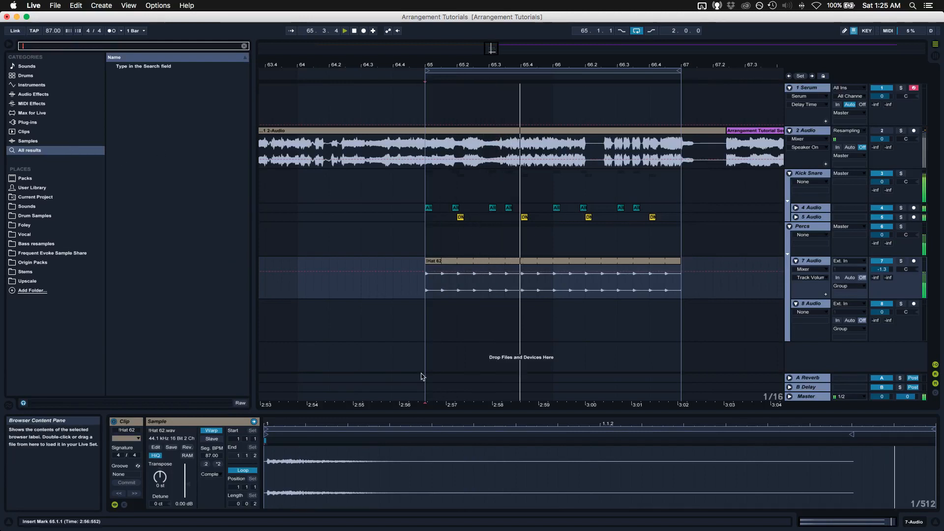
left_click(424, 285)
left_click(425, 288)
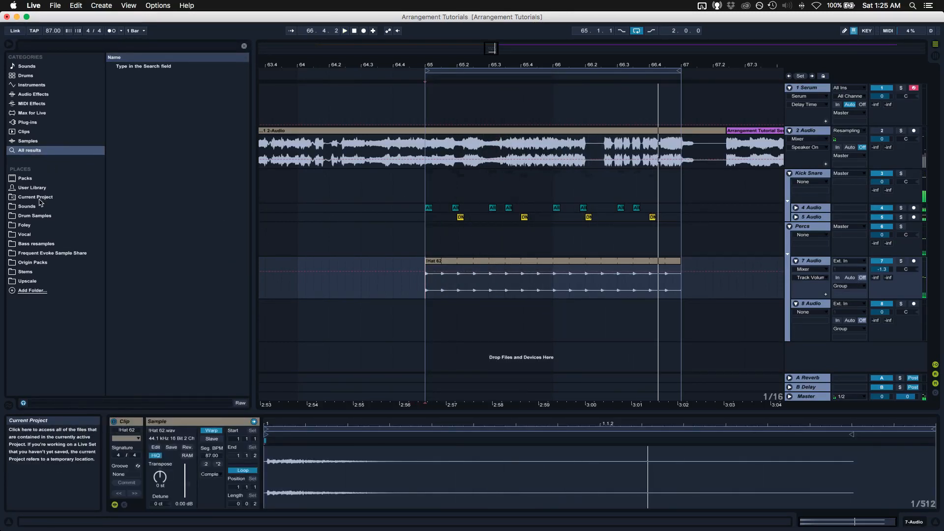
left_click(38, 46)
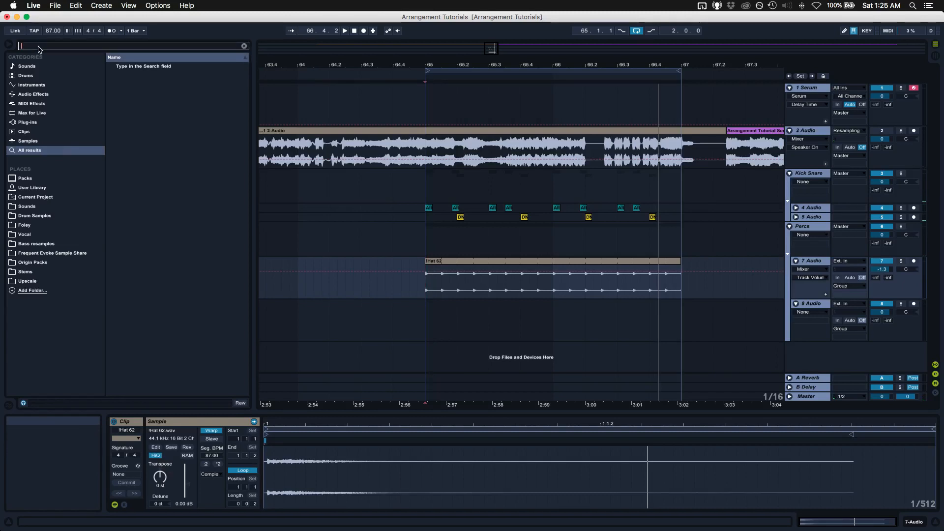
type("be")
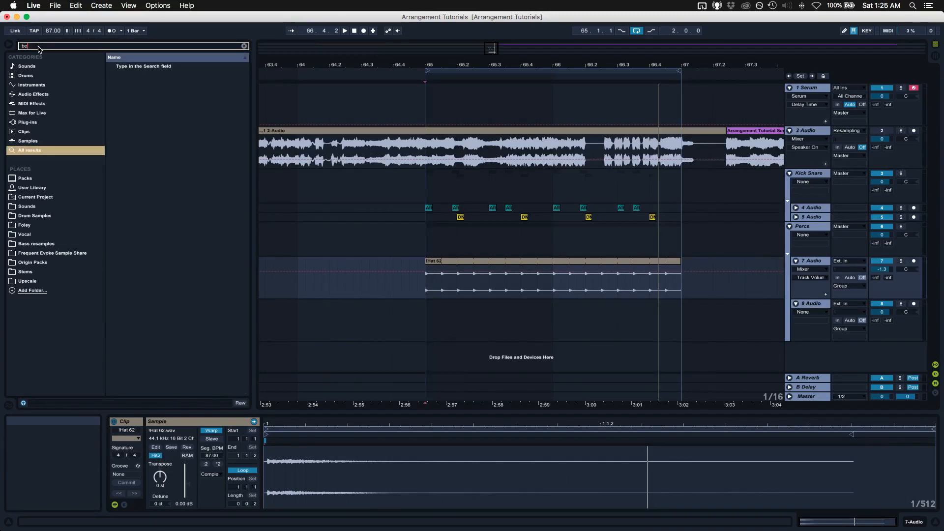
type("at")
- Audition the beat loops from 175_DrumstepBeatLoopNoKick.wav up to 128_HouseBeatLoop2.wav
left_click(148, 169)
left_click(155, 197)
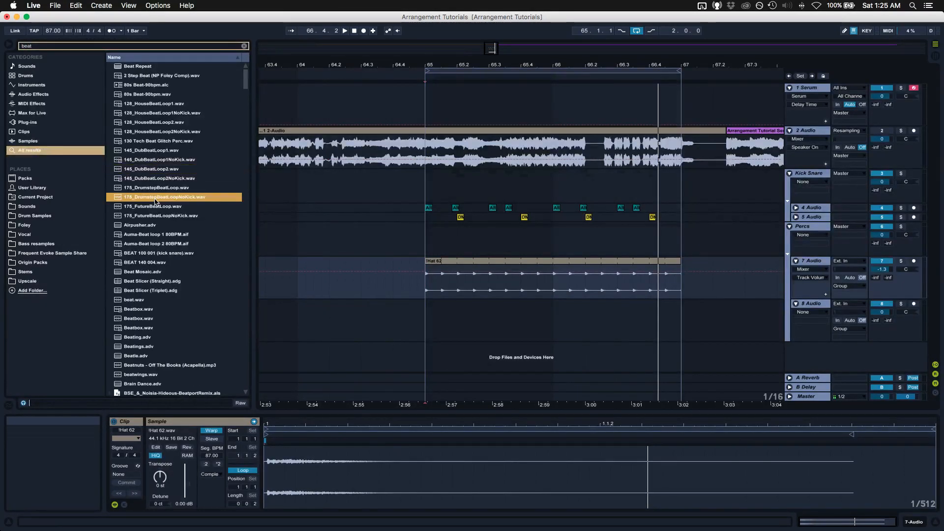
key("Up")
key("Up")
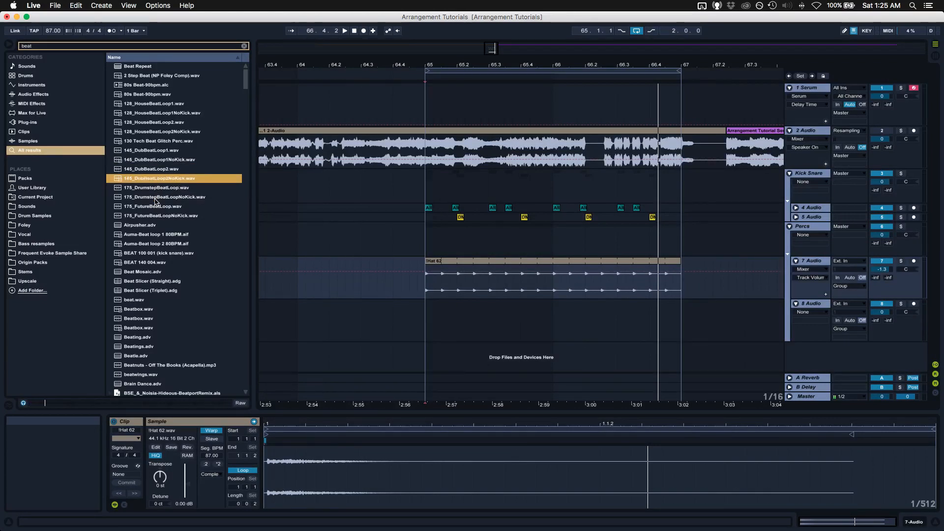
key("Up")
key("Up")
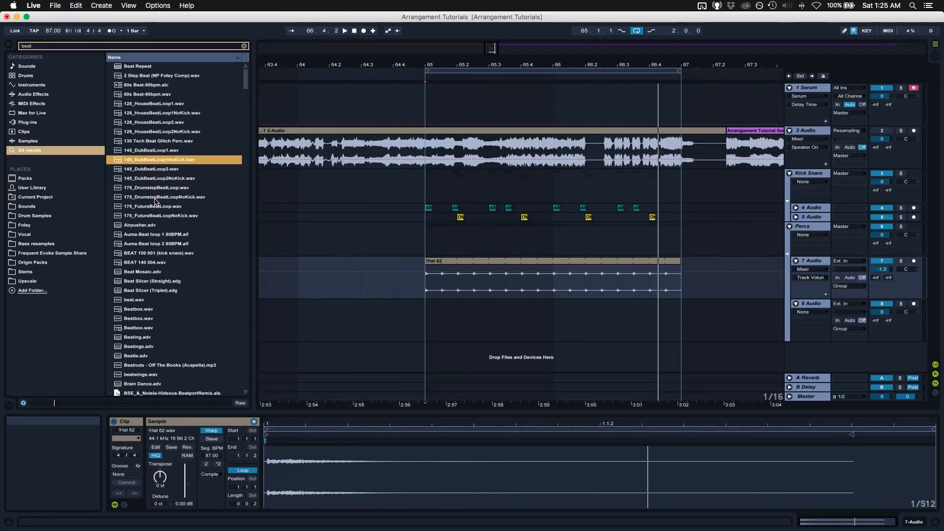
key("Up")
key("Up")
key("Up")
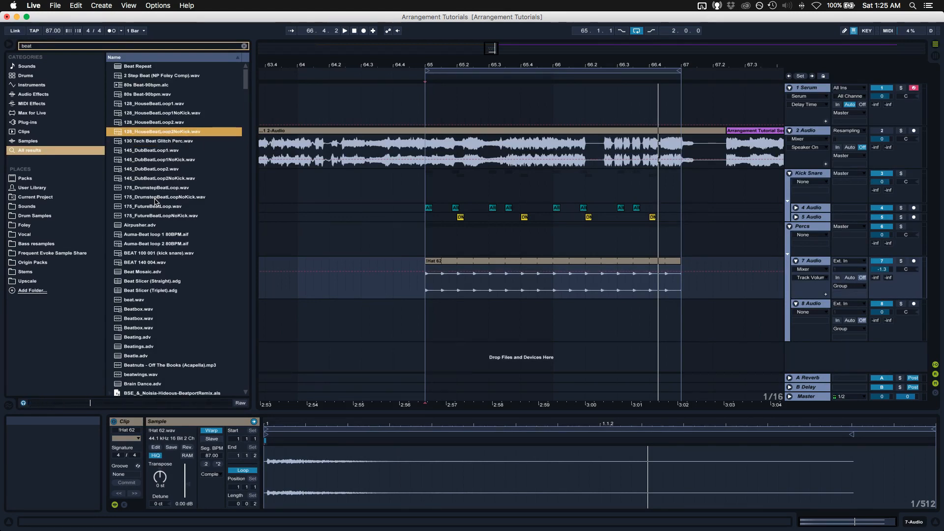
key("Up")
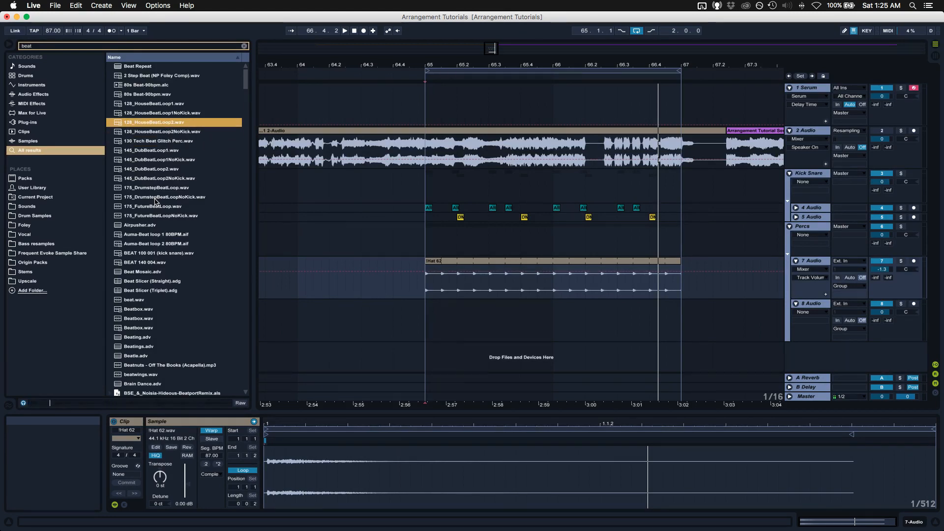
- Audition the remaining beat results from BEAT 100 001 (kick snare).wav down to ch_beat_80_jazzkit.alc
left_click(157, 253)
key("Down")
key("Down")
key("Down")
key("Down")
key("Down")
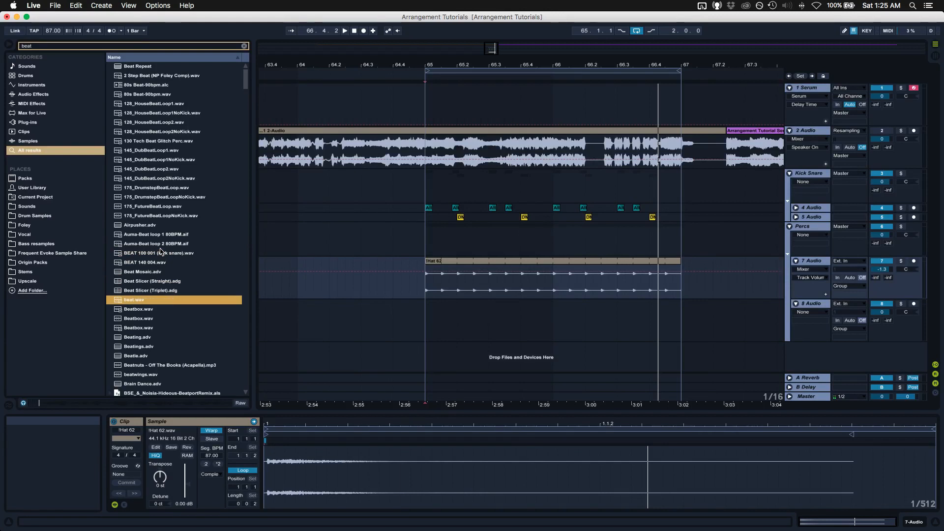
key("Down")
key("Down")
key("Down")
key("Down")
key("Down")
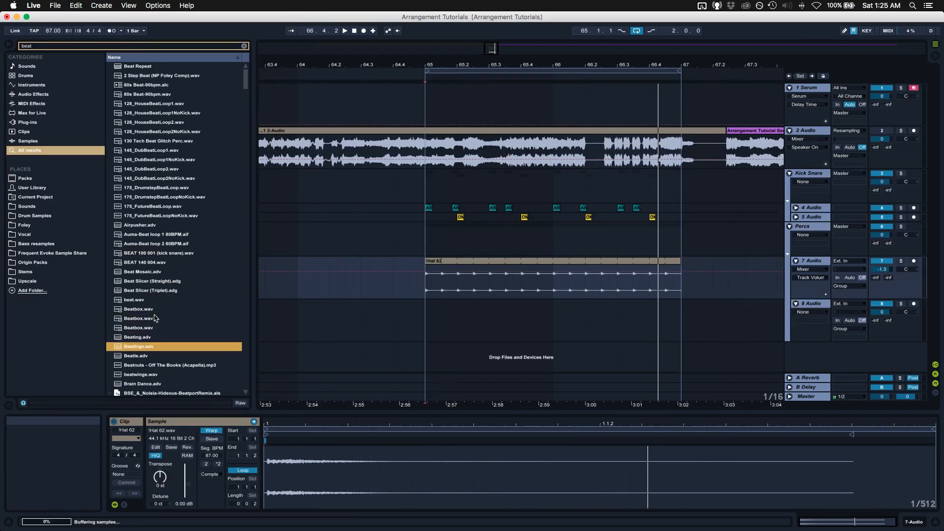
key("Down")
key("Down")
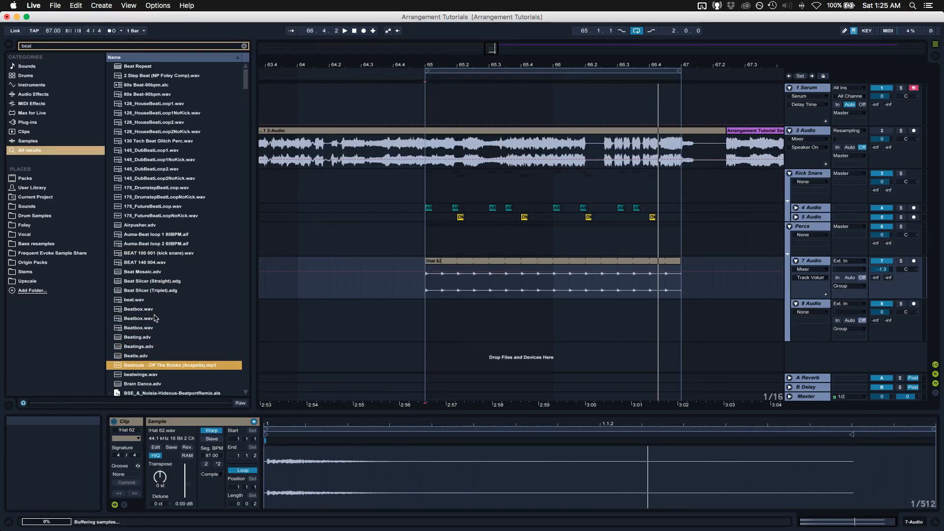
scroll(156, 318, "down", 5)
left_click(170, 328)
key("space")
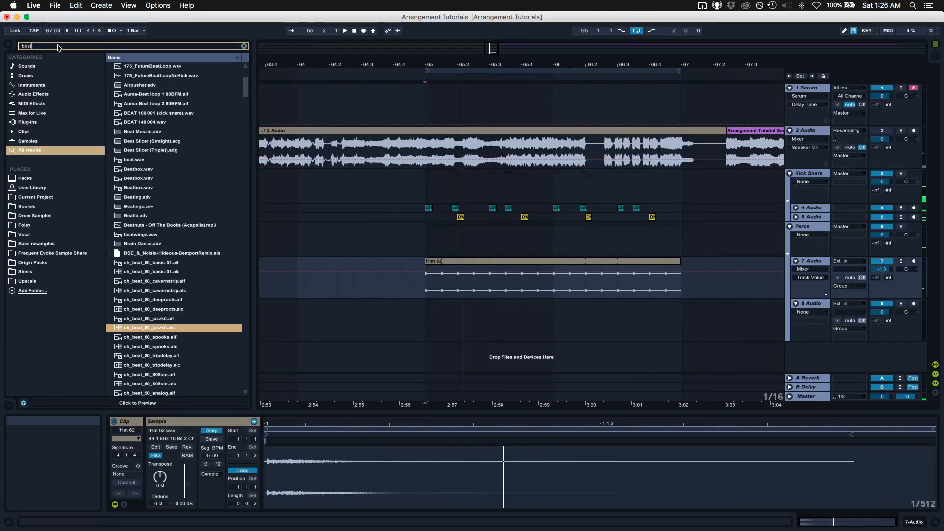
- Replace the browser search with "break"
key("BackSpace")
key("BackSpace")
key("BackSpace")
key("BackSpace")
type("brak")
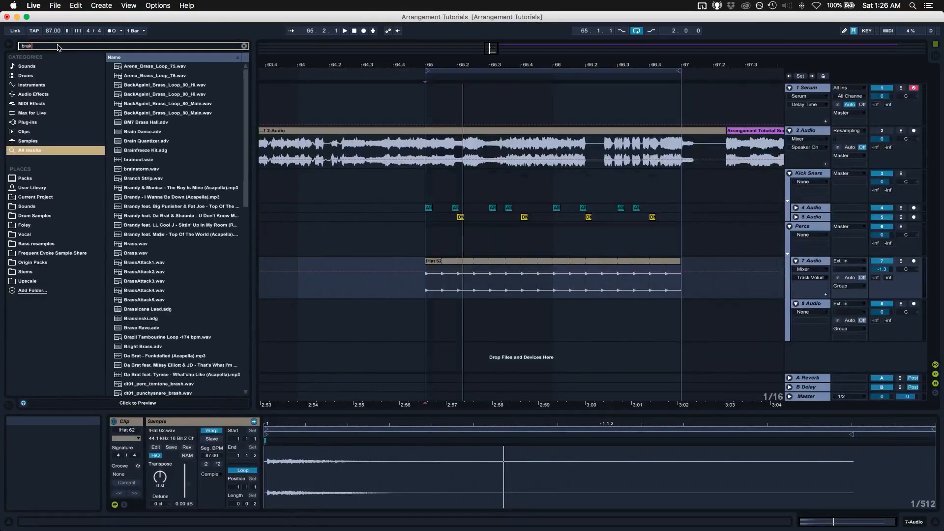
key("BackSpace")
key("BackSpace")
type("eak")
- Audition samples across the break results, including MachineCode_MethLab_Break_01.wav and JP2_GlassBreak_27.wav
left_click(202, 245)
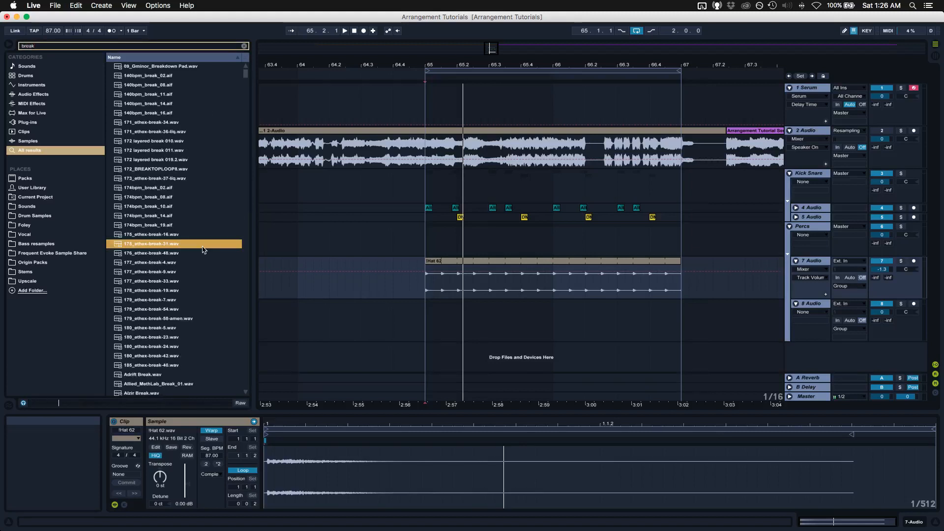
left_click(192, 289)
scroll(191, 290, "down", 15)
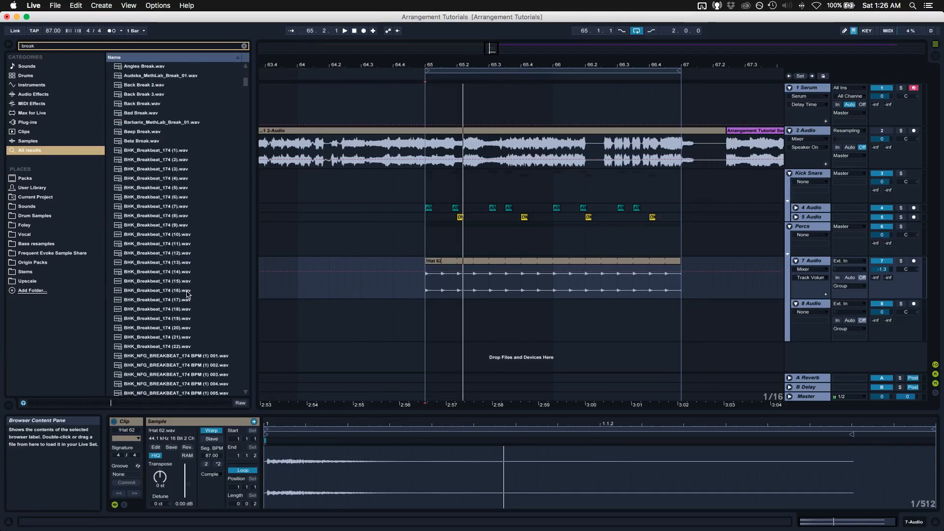
left_click(187, 291)
scroll(187, 294, "down", 20)
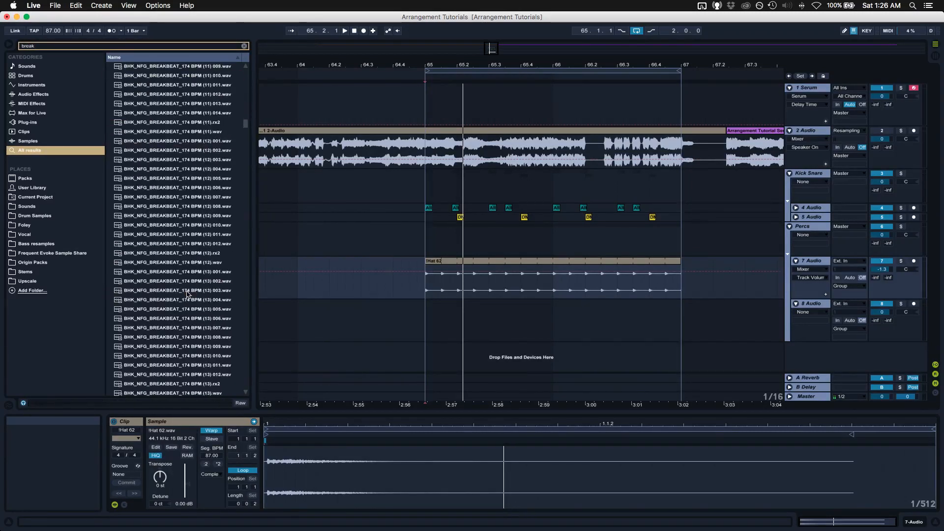
scroll(187, 294, "down", 10)
scroll(187, 294, "down", 20)
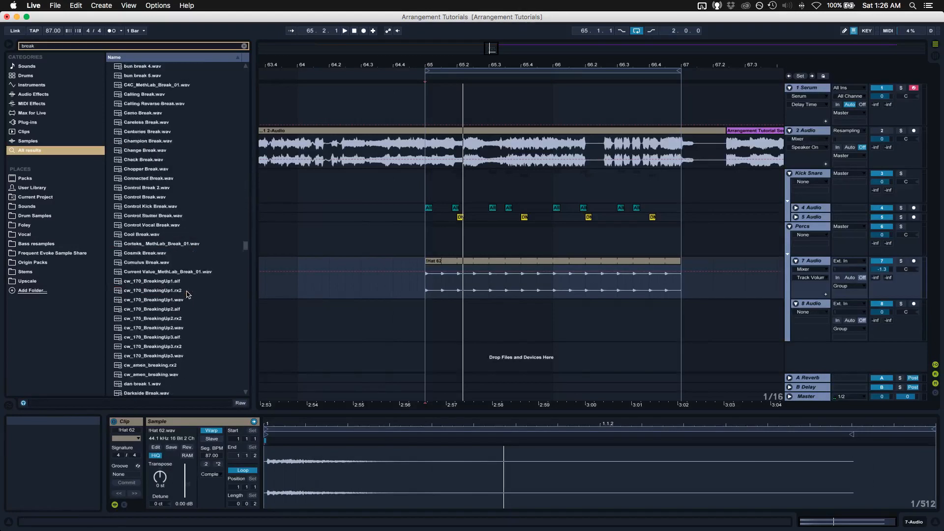
left_click(187, 294)
scroll(187, 294, "down", 7)
left_click(187, 294)
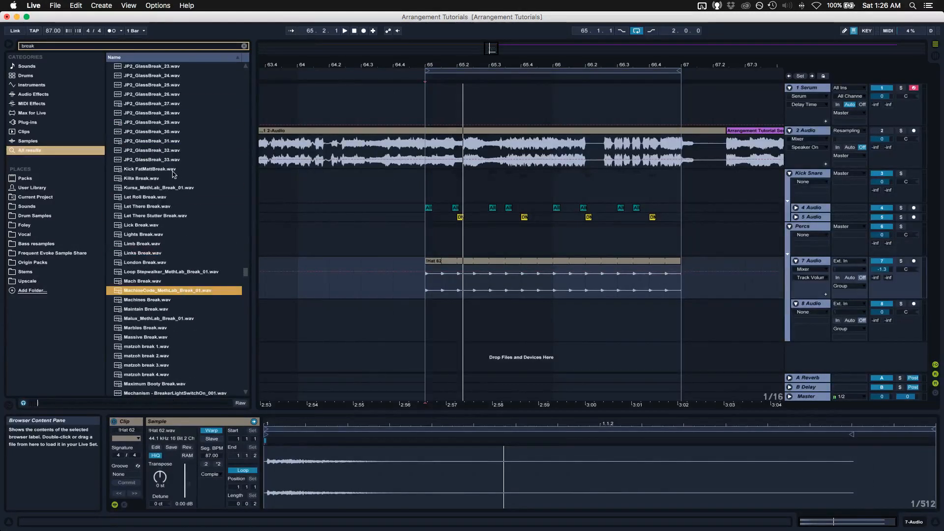
left_click(172, 150)
left_click(165, 122)
left_click(161, 105)
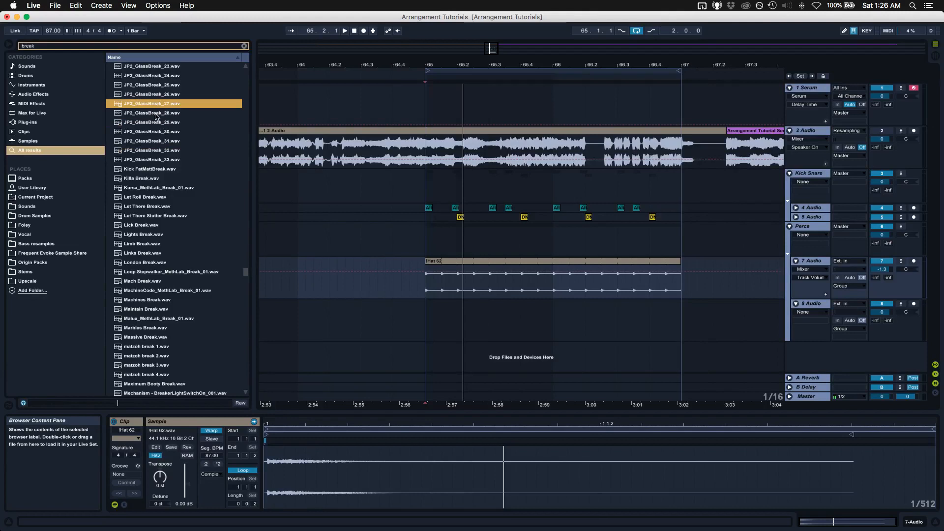
- Add JP2_GlassBreak_27.wav to the second Percs track, reverse it and move its start to 65.1.1
left_click_drag(427, 231, 443, 320)
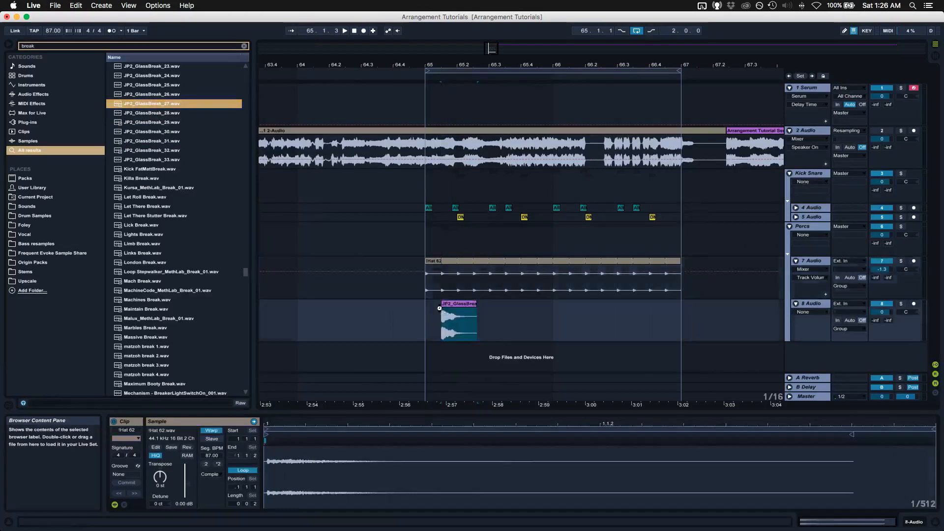
left_click(187, 447)
left_click_drag(461, 303, 445, 303)
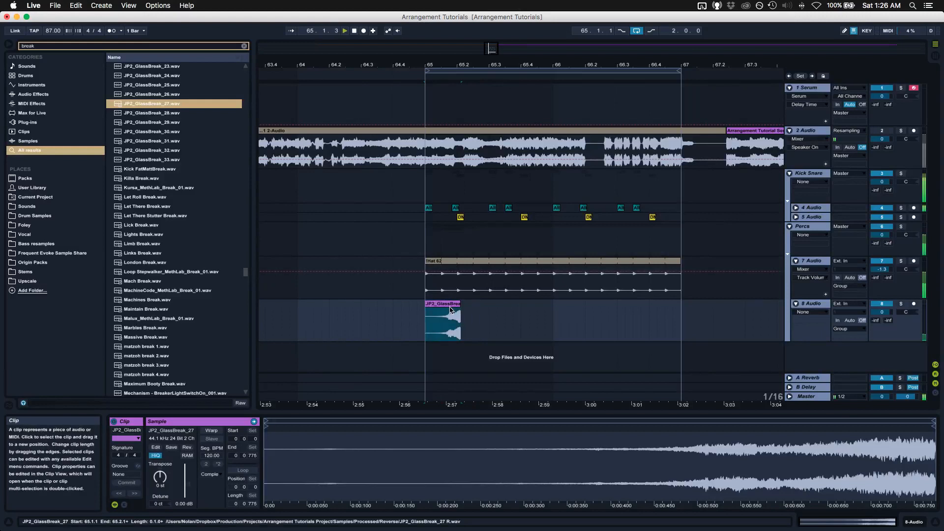
key("space")
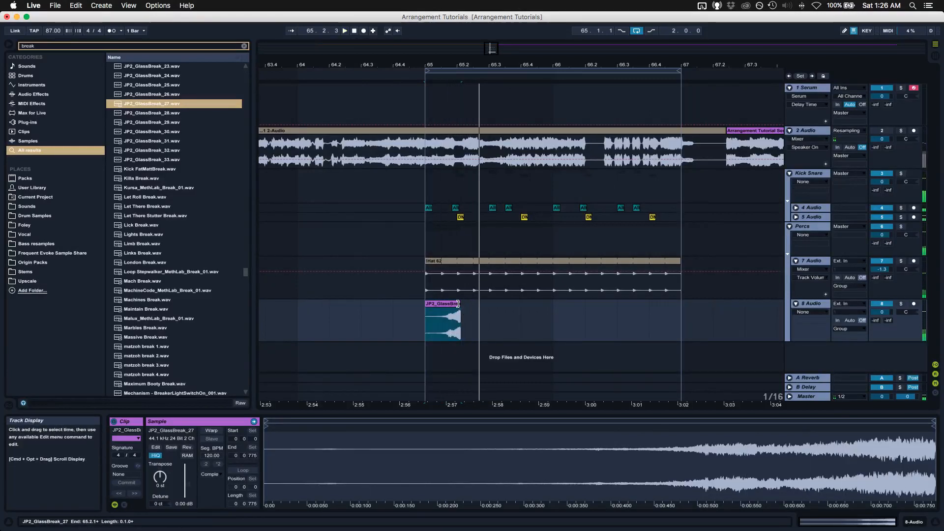
- Trim the end of the reversed glass break to 65.2.1 and play it with the drums
left_click_drag(460, 303, 455, 303)
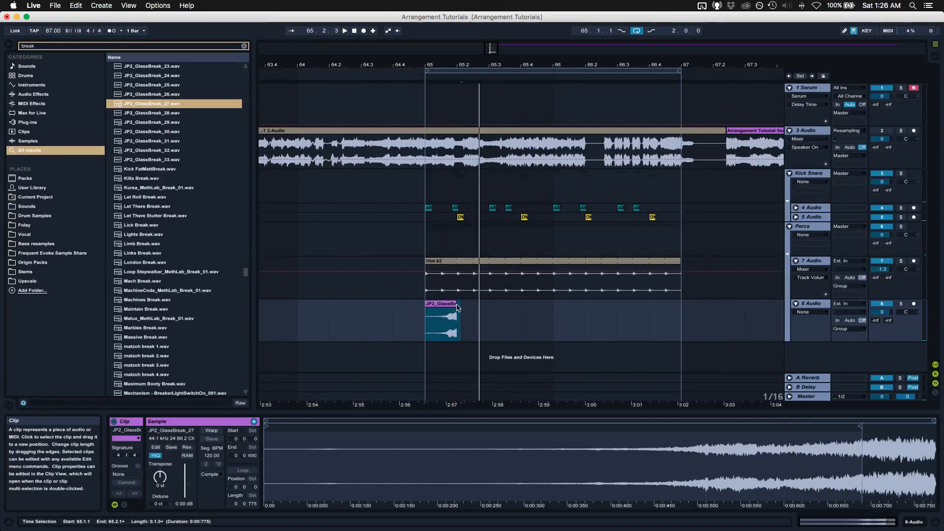
left_click(459, 322)
left_click(449, 313)
key("space")
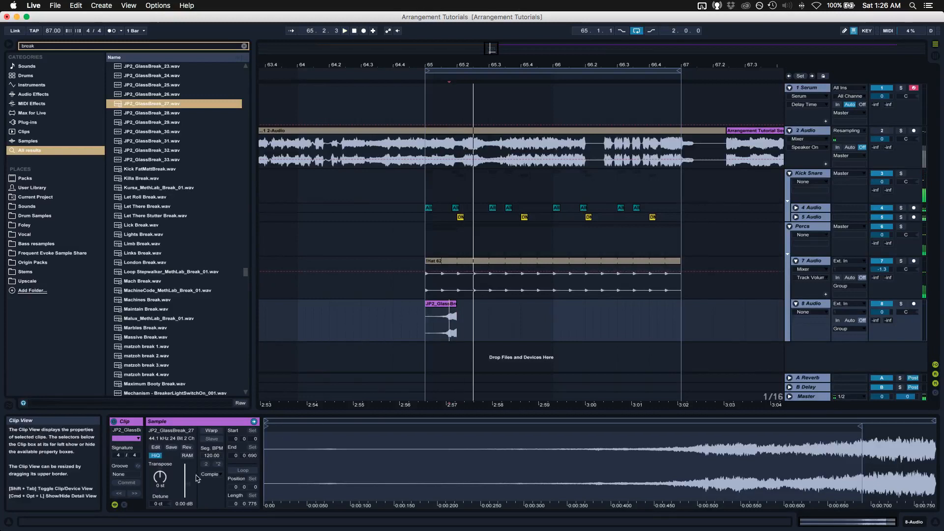
- Lower the glass break clip's gain to -6.08 dB and play the loop from 65.1.1
left_click_drag(188, 483, 187, 487)
left_click(448, 303)
key("space")
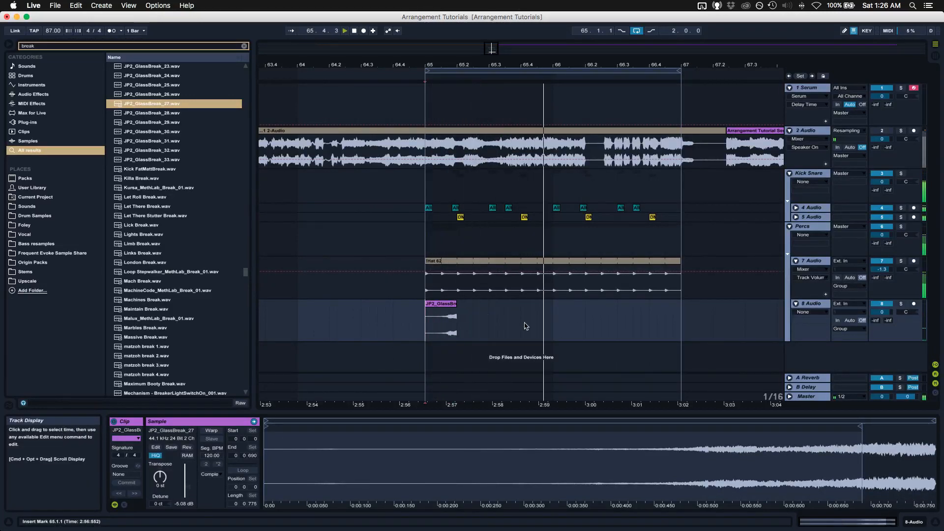
- Duplicate bar 65 of the glass break track into bar 66 and insert a third audio track in the Percs group
left_click_drag(553, 316, 429, 320)
key("super+d")
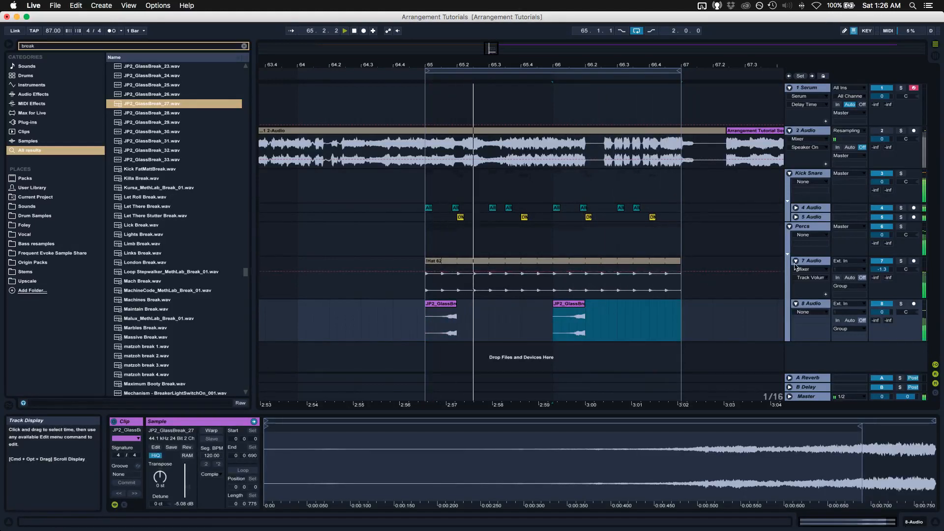
key("super+t")
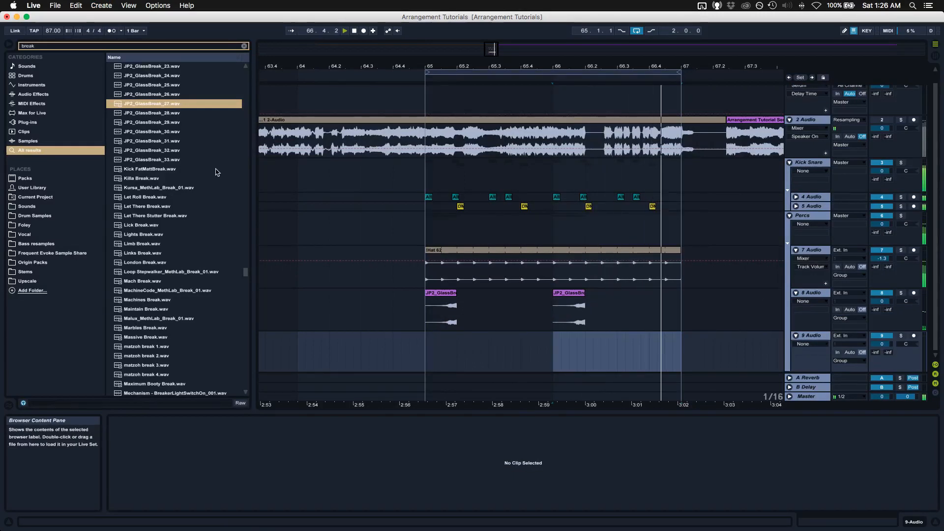
- Audition the glass break samples and replace the bar 66 glass break with JP2_GlassBreak_28.wav, placed at 66.1.1
left_click(168, 115)
left_click(156, 124)
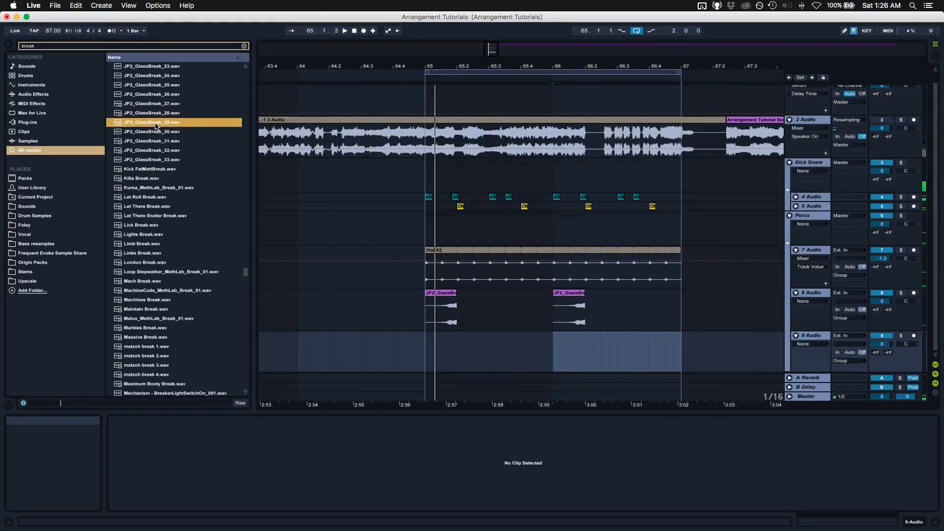
left_click_drag(156, 116, 583, 293)
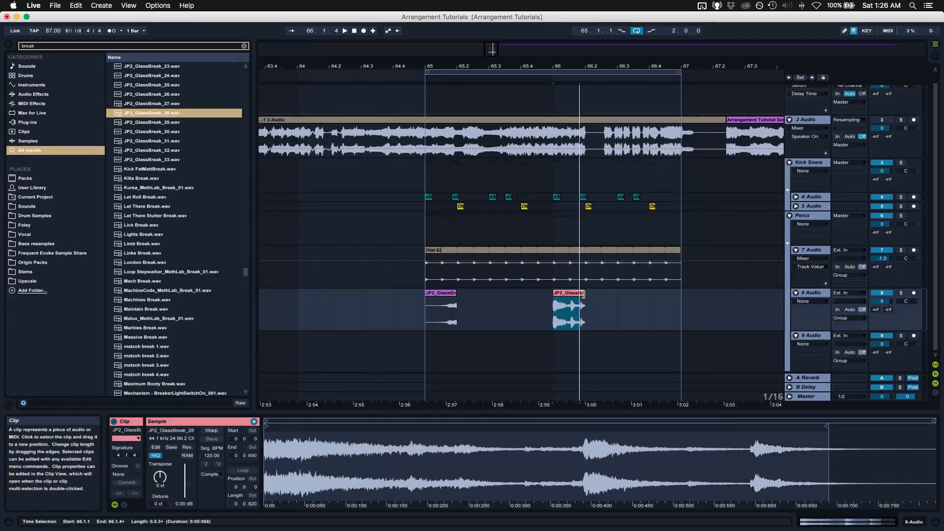
- Try reversing the bar 66 glass break clip and play it with the drums
left_click(187, 447)
key("space")
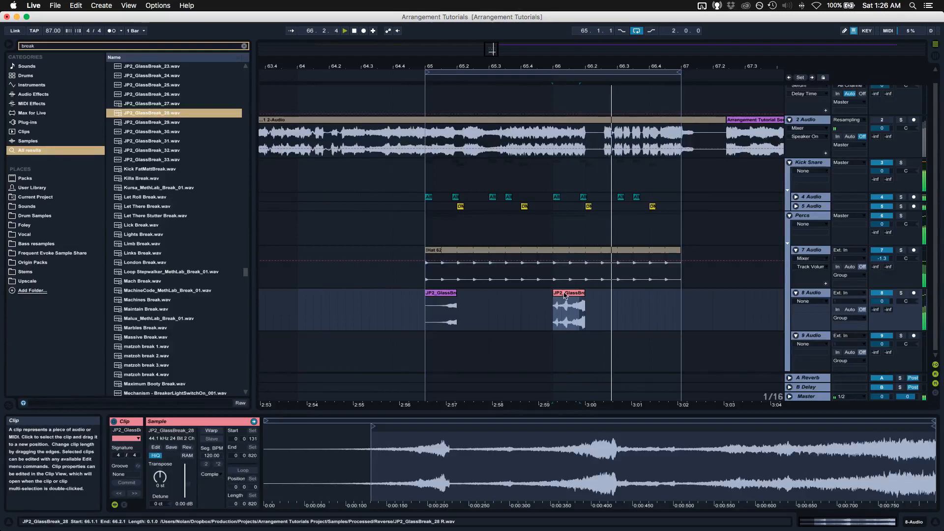
key("space")
left_click(561, 268)
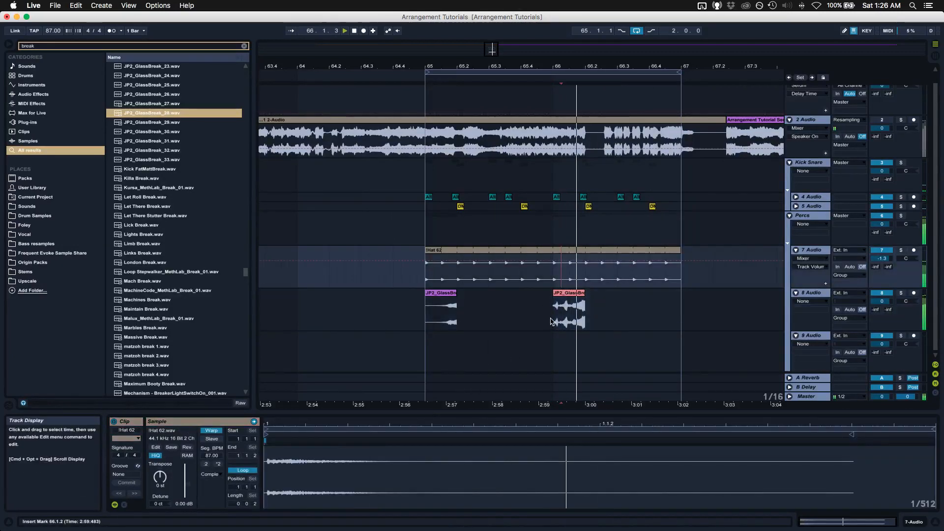
left_click_drag(541, 307, 547, 305)
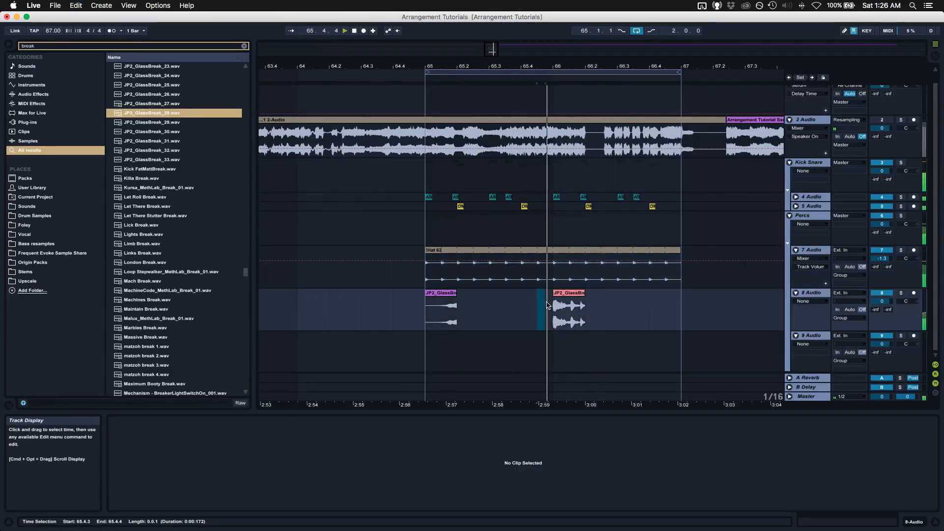
- Give the bar 66 glass break a long fade-in, move its sample start to 0 0 37, and play the loop
left_click(562, 299)
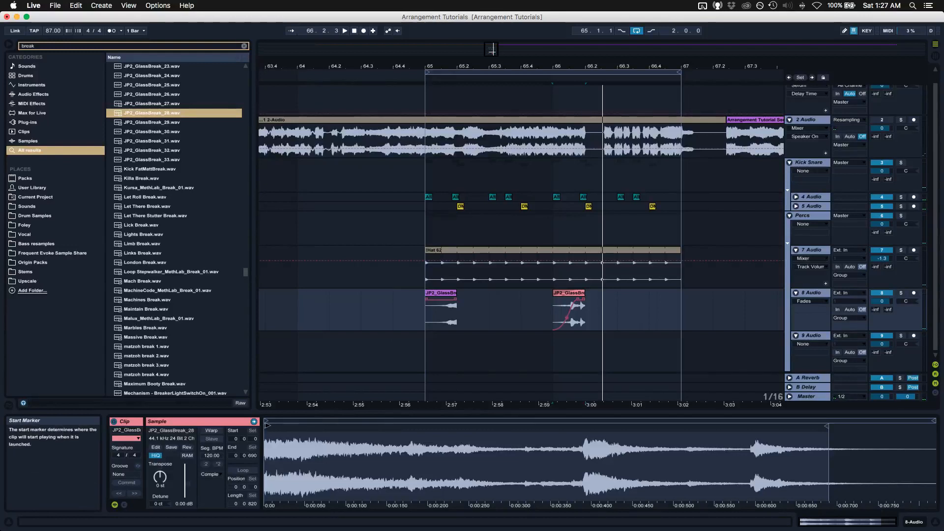
mouse_move(270, 432)
left_mouse_down()
mouse_move(290, 433)
mouse_move(266, 425)
mouse_move(361, 421)
mouse_move(459, 441)
mouse_move(294, 442)
left_mouse_up()
key("alt+space")
key("alt+space")
key("space")
key("space")
key("space")
key("space")
key("space")
key("super+l")
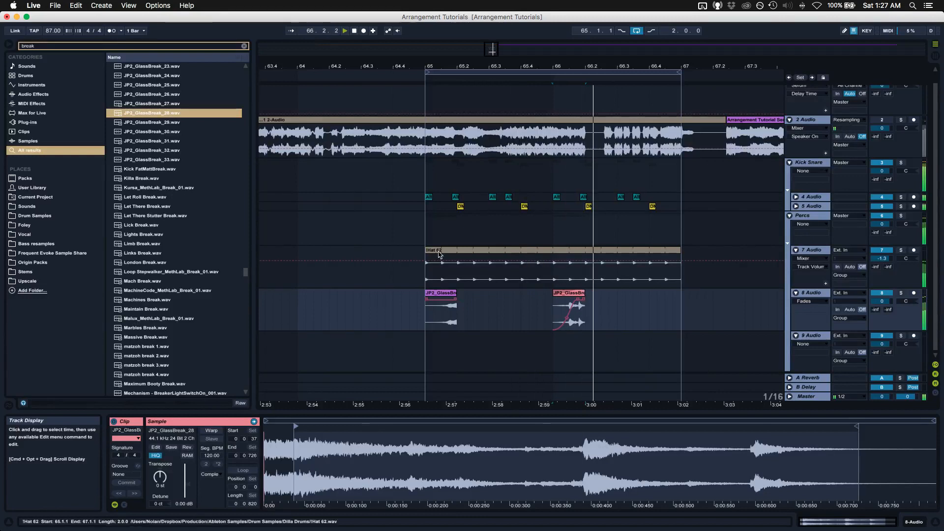
key("space")
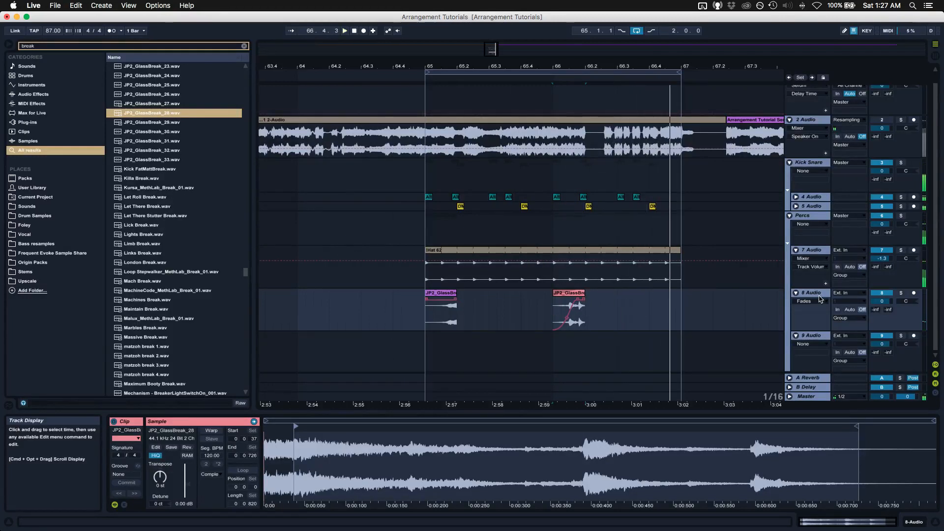
- Audition more break samples and add Kursa_MethLab_Break_01.wav at 65.1.1 on the third Percs track
double_click(811, 294)
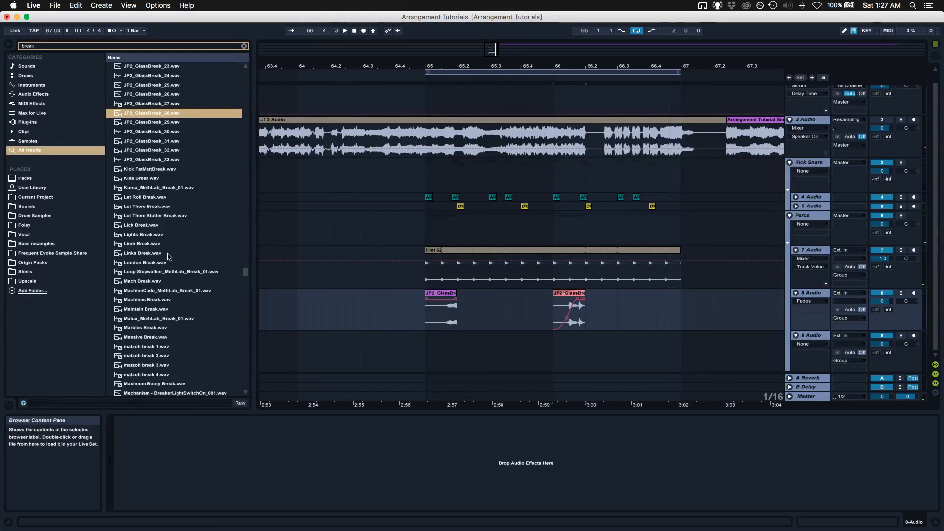
left_click(140, 149)
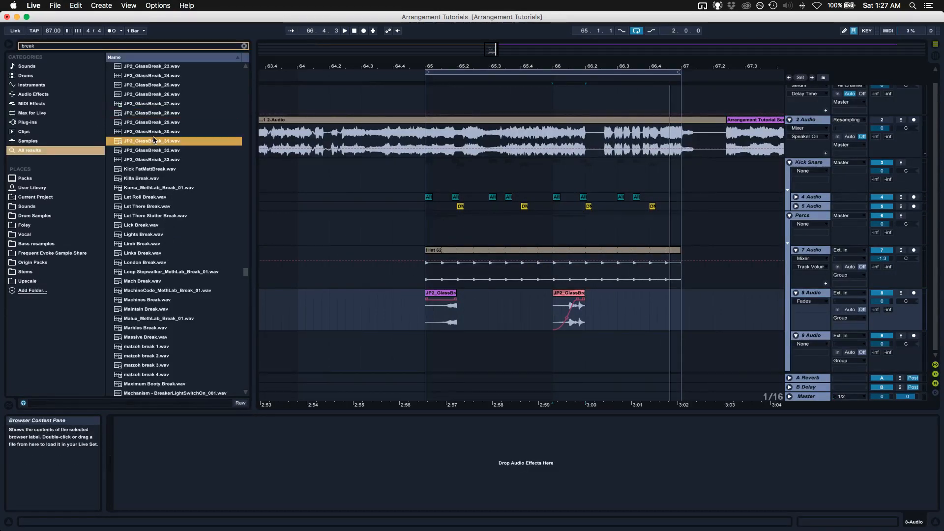
left_click(145, 188)
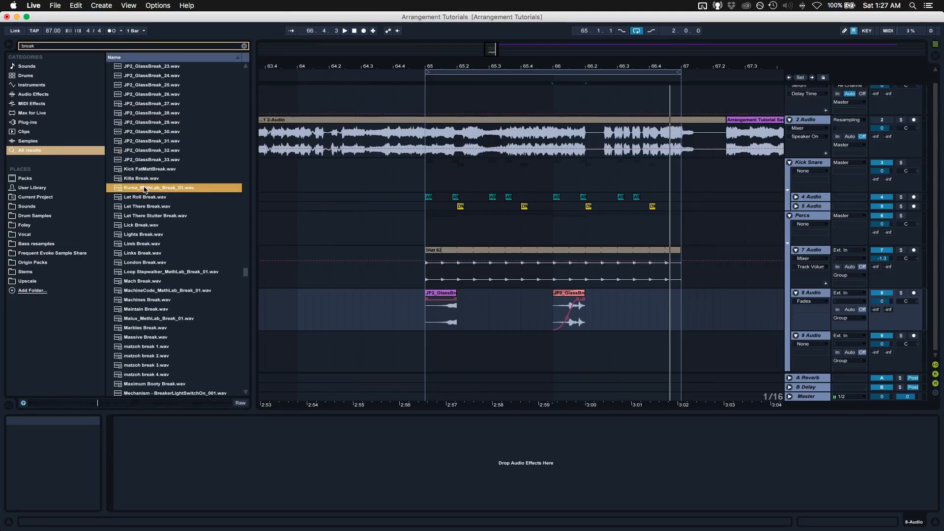
left_click_drag(145, 189, 443, 337)
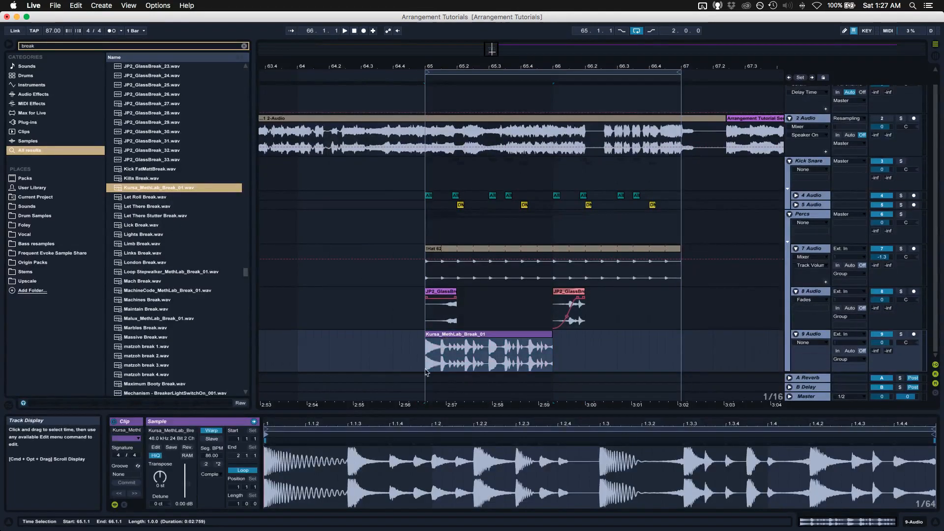
- Keep only the 65.1.4 to 65.2.2 slice of the Kursa break, place it at 65.1.1 and play it
left_click(448, 354)
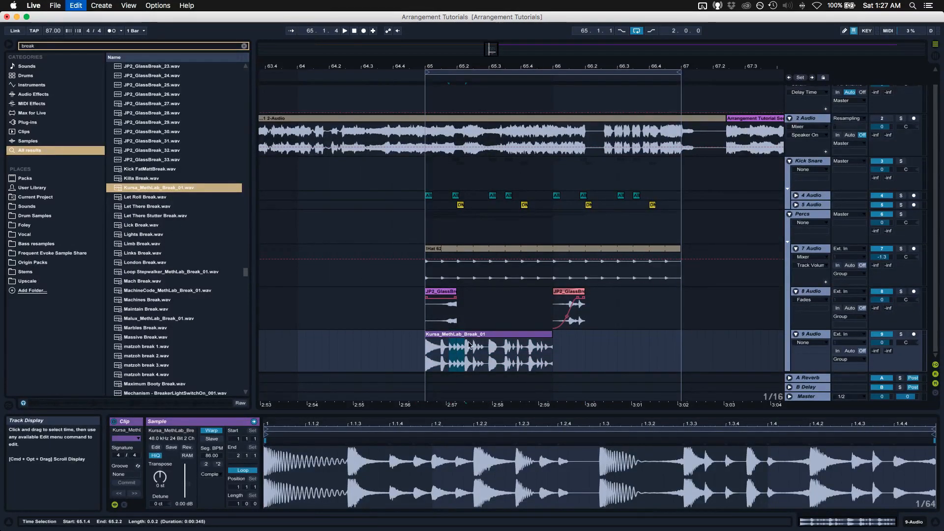
left_click(468, 338)
key("Delete")
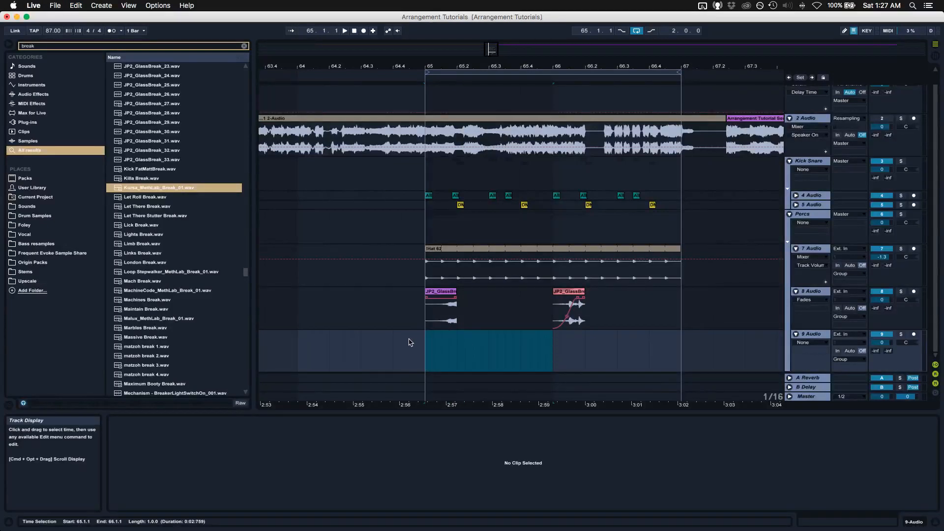
left_click(424, 345)
key("super+v")
key("space")
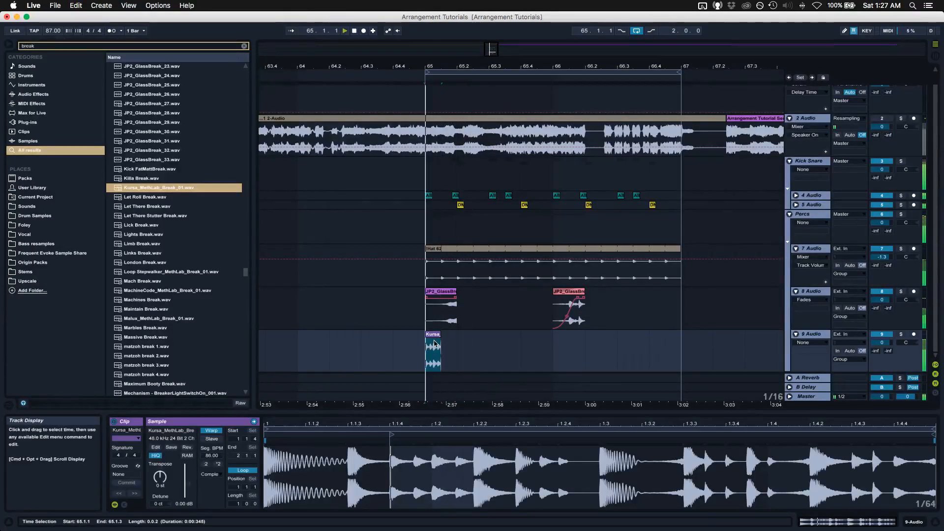
- Double the Kursa clip's segment BPM to 172.00 and extend its end to 65.2.1, then play it
left_click(218, 463)
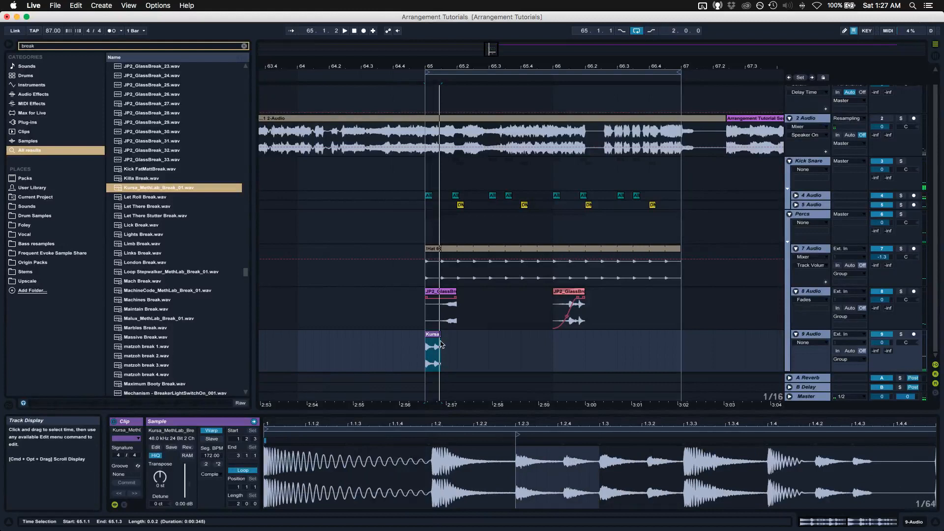
left_click_drag(441, 335, 456, 335)
key("space")
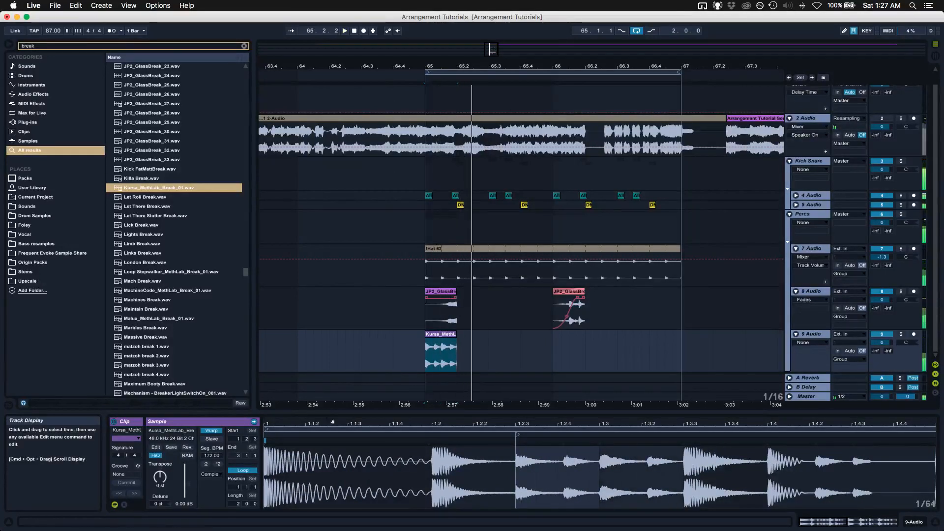
- Switch the Kursa clip's warp mode to Beats, shorten its transient envelope and play the loop
left_click(206, 476)
left_click(206, 484)
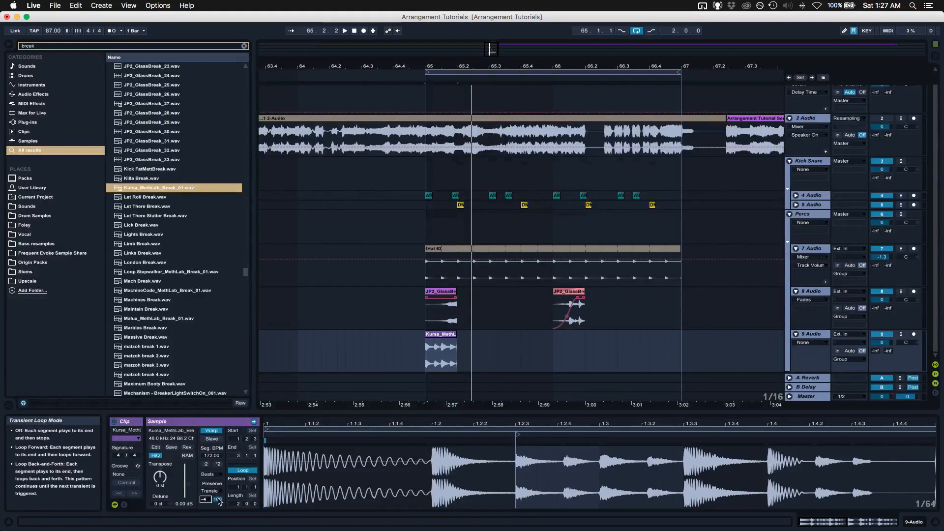
left_click_drag(220, 501, 219, 514)
key("space")
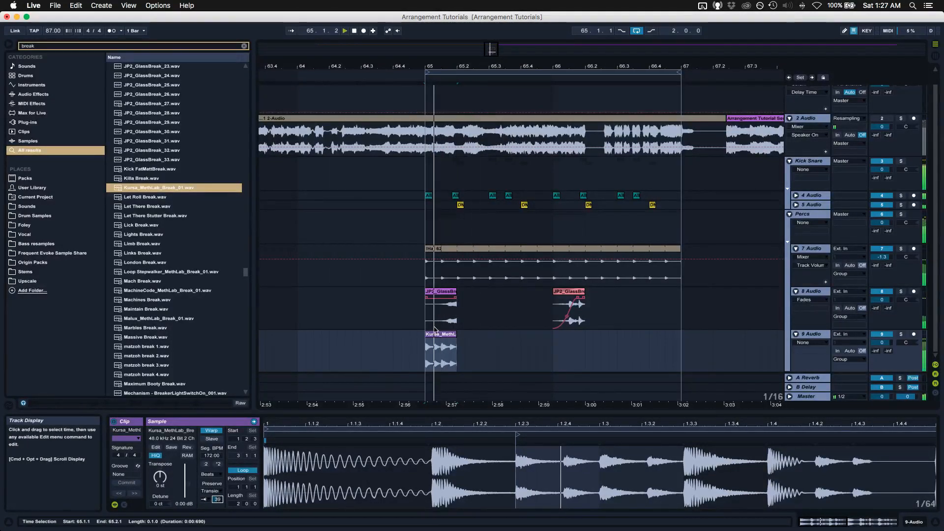
- Duplicate the one-beat Kursa clip so the copy runs from 65.2.1 to 65.3.1
key("super+d")
left_click(415, 341)
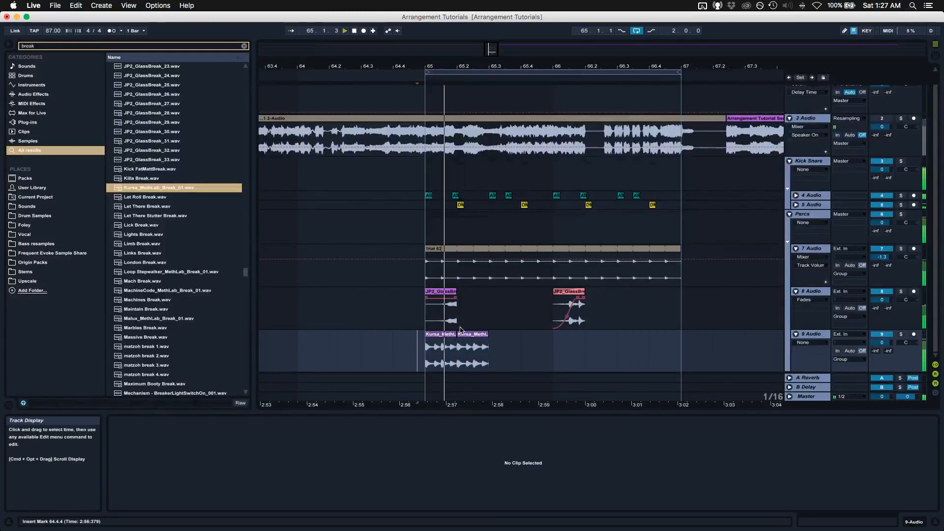
left_click_drag(461, 333, 481, 342)
- Add warp markers at 1.3 and on the following hit in the second Kursa clip, shifting that hit slightly later
left_click(435, 349)
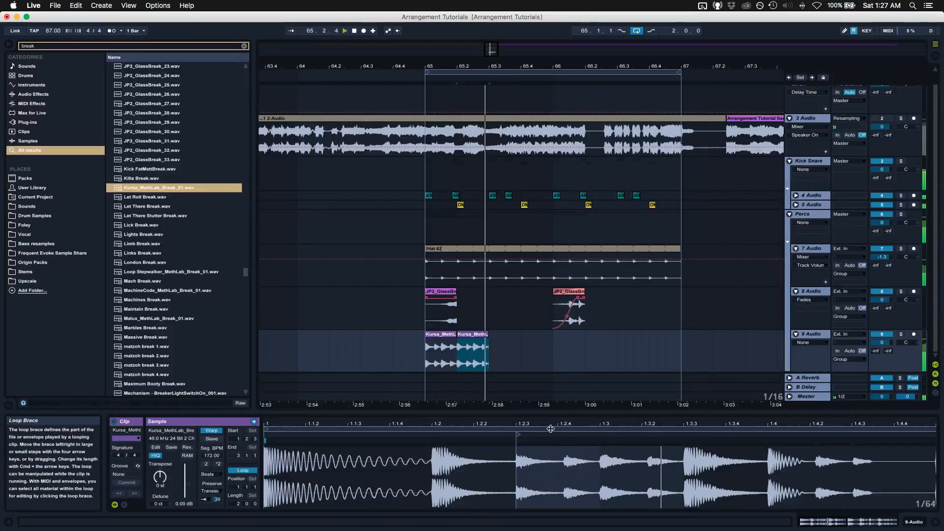
left_click(599, 443)
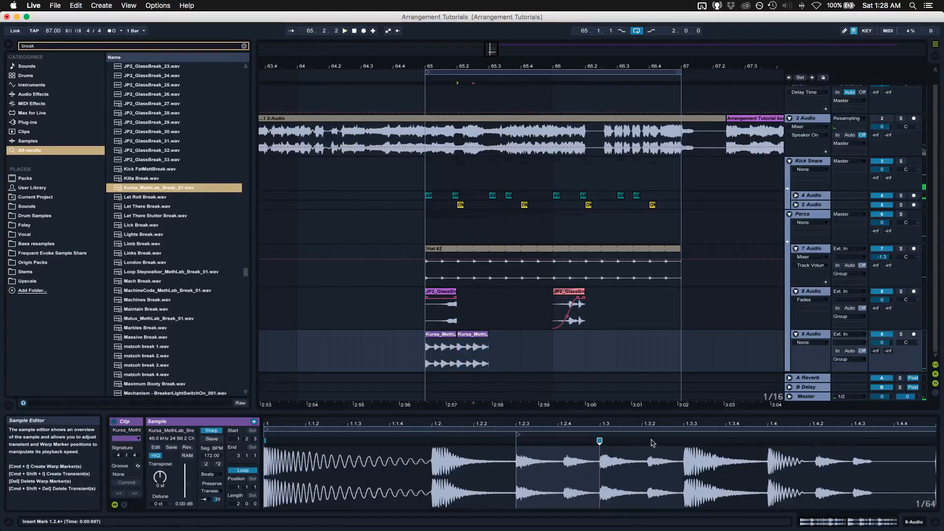
left_click_drag(651, 440, 656, 440)
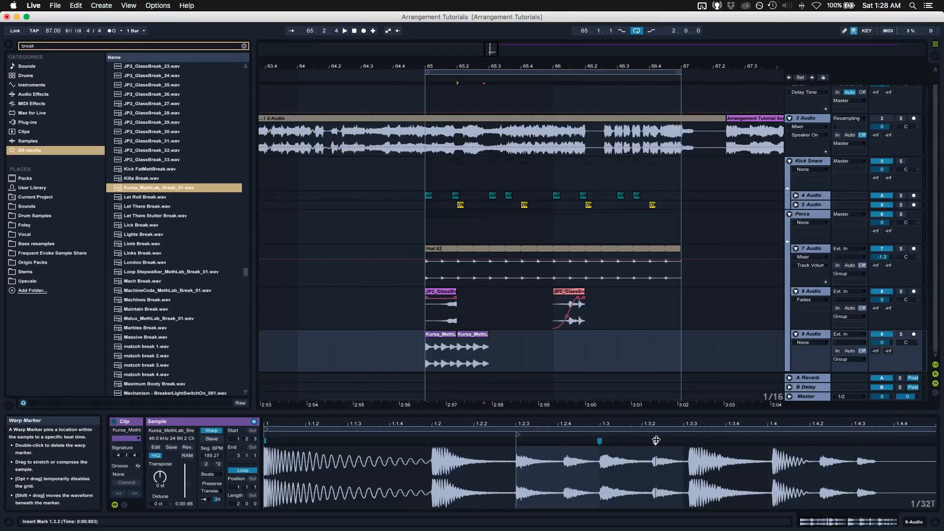
key("space")
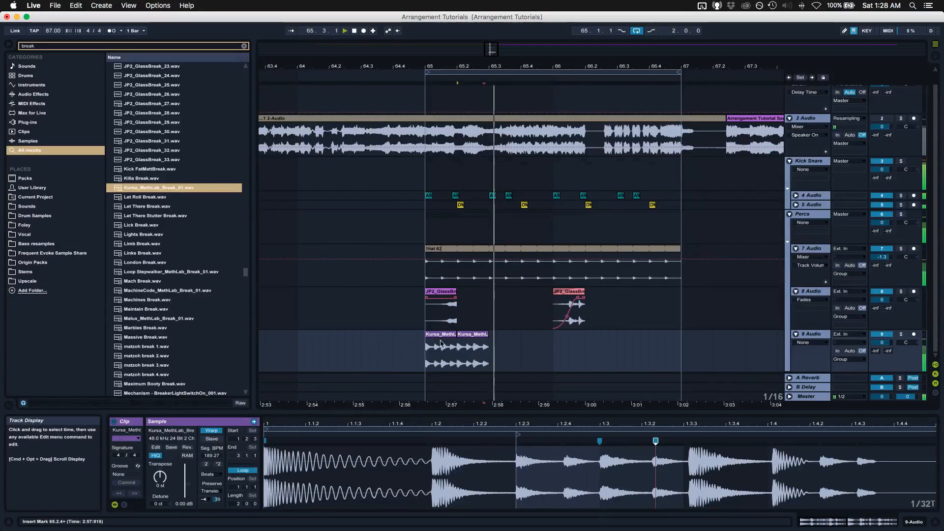
- Copy the warp-adjusted second Kursa clip over the first one at 65.1.1 and play both
left_click(427, 342)
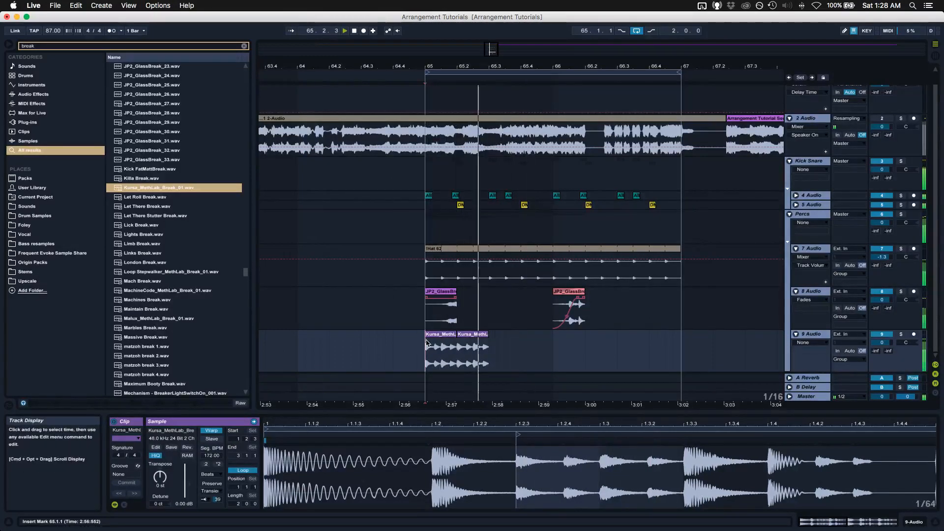
left_click(471, 335)
key("super+c")
left_click(441, 334)
key("super+v")
key("space")
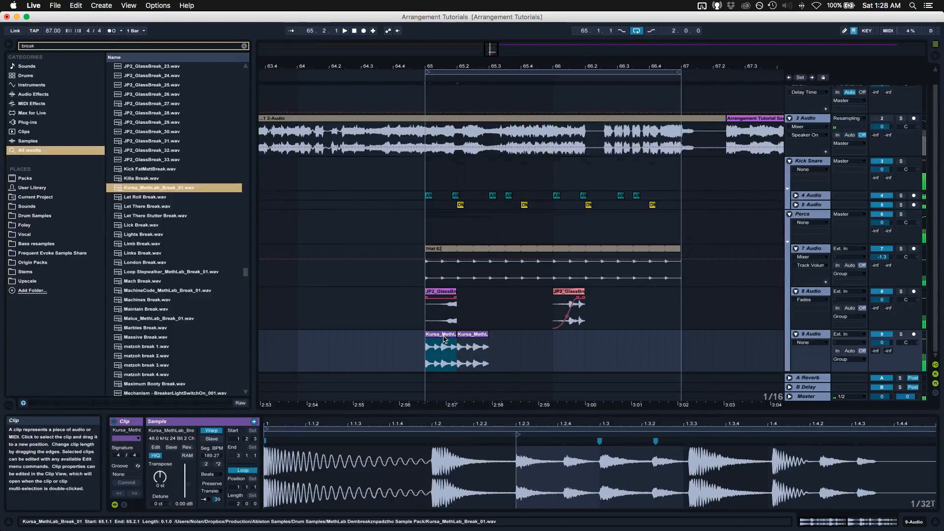
key("space")
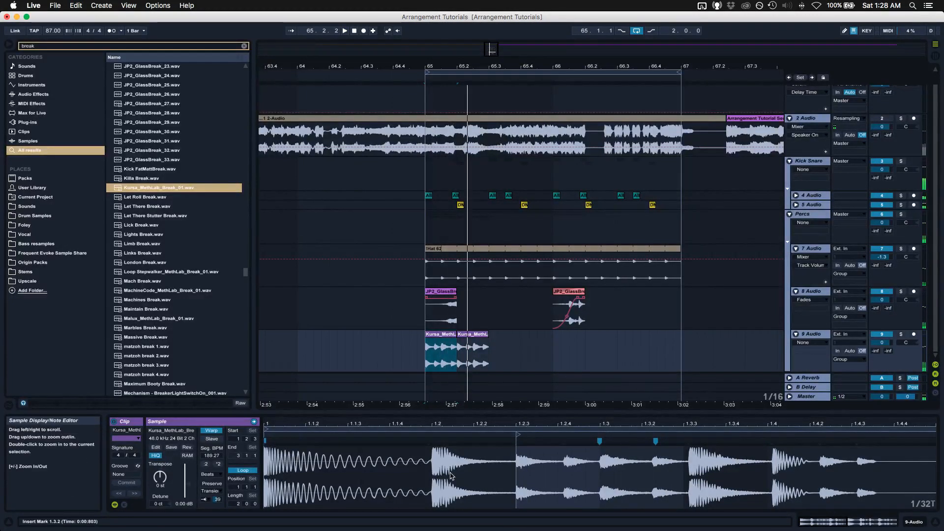
- Double the first Kursa clip's segment BPM to 378.55, extend its end to 65.3.1 and play it
left_click(218, 463)
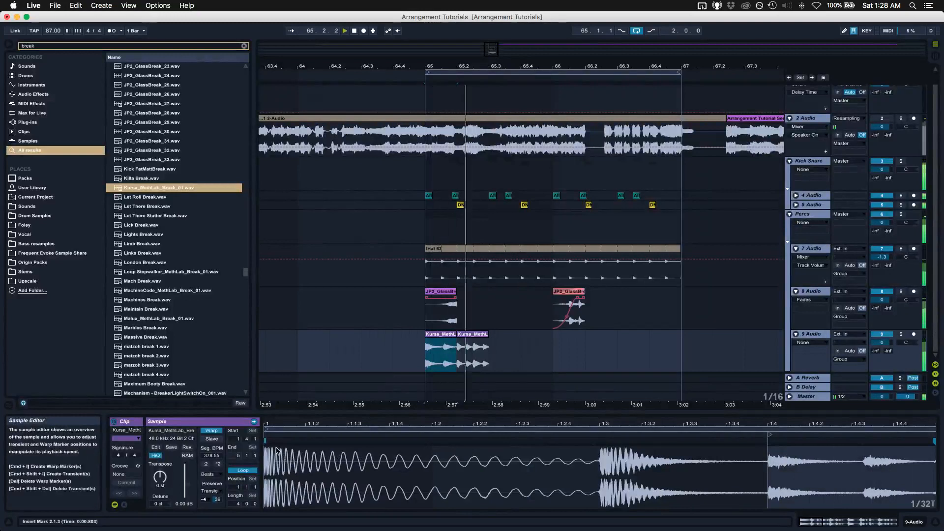
key("space")
key("space")
left_click_drag(453, 334, 487, 334)
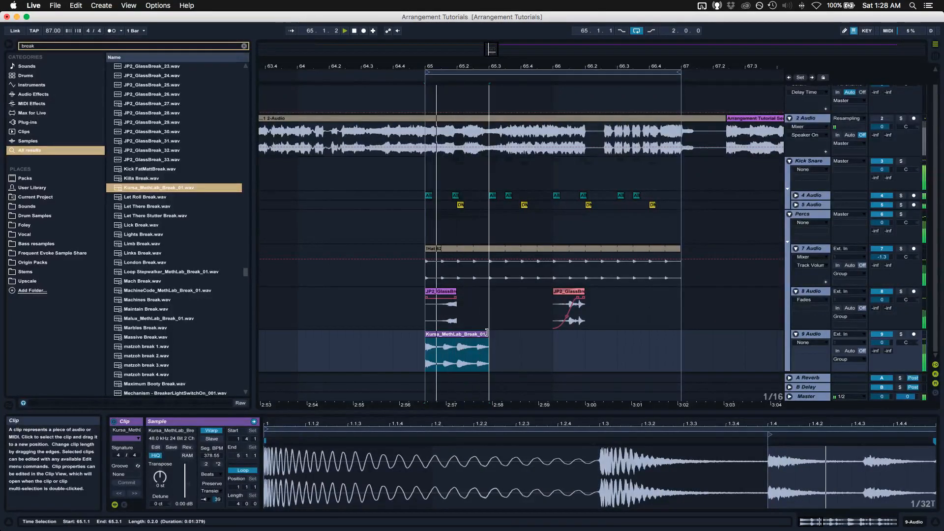
key("space")
key("space")
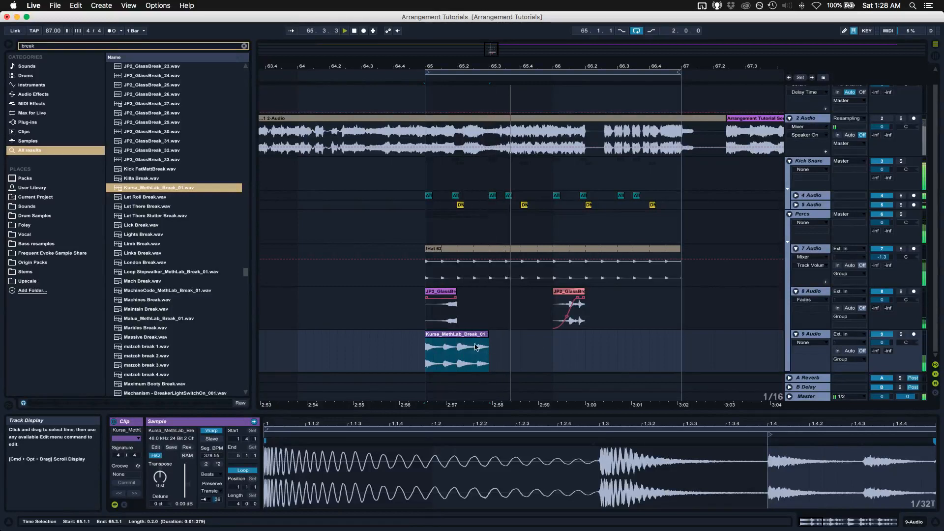
- Trim the Kursa clip to one beat at 65.2.1, duplicate it three times to fill bar 65, and play
left_click(457, 357)
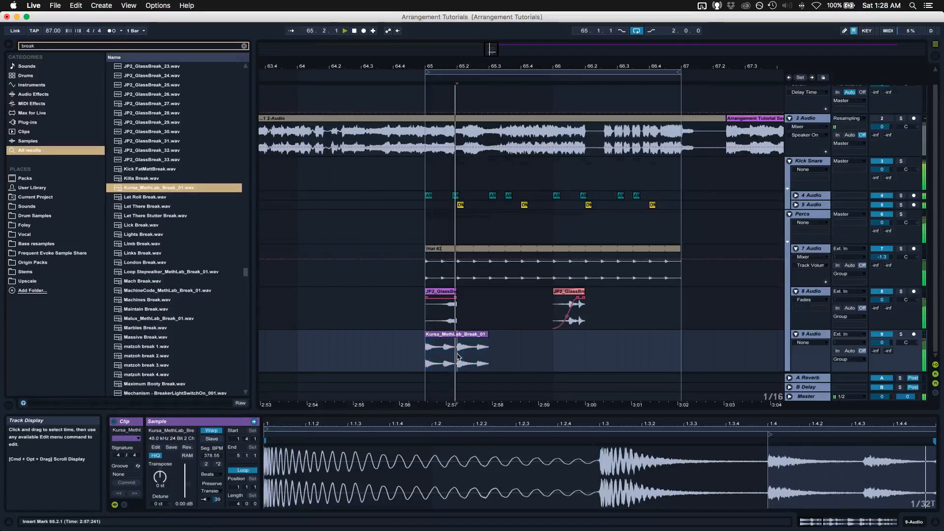
key("super+d")
key("super+d")
key("super+d")
left_click(427, 357)
key("space")
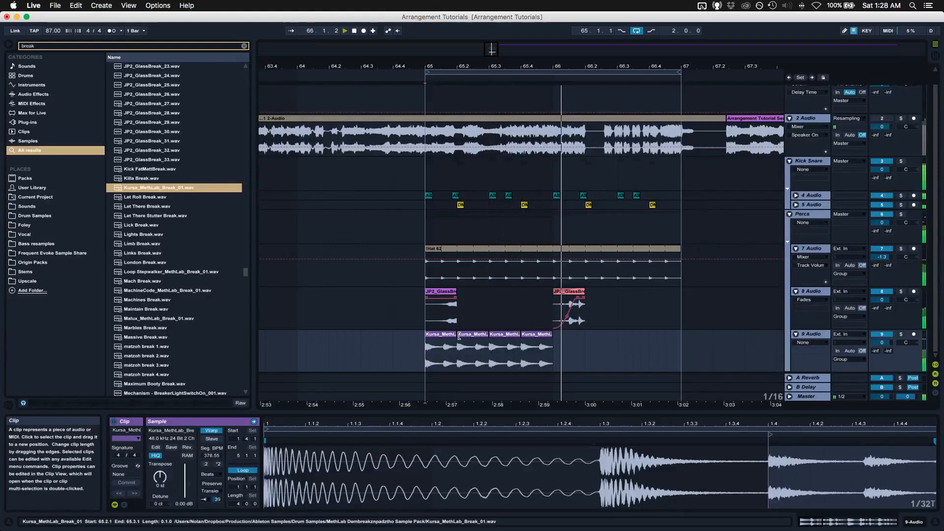
- Add warp markers at 1.4 and on the following hit in the first Kursa clip, shifting that hit slightly earlier
left_click(441, 334)
key("space")
key("space")
scroll(837, 482, "right", 2)
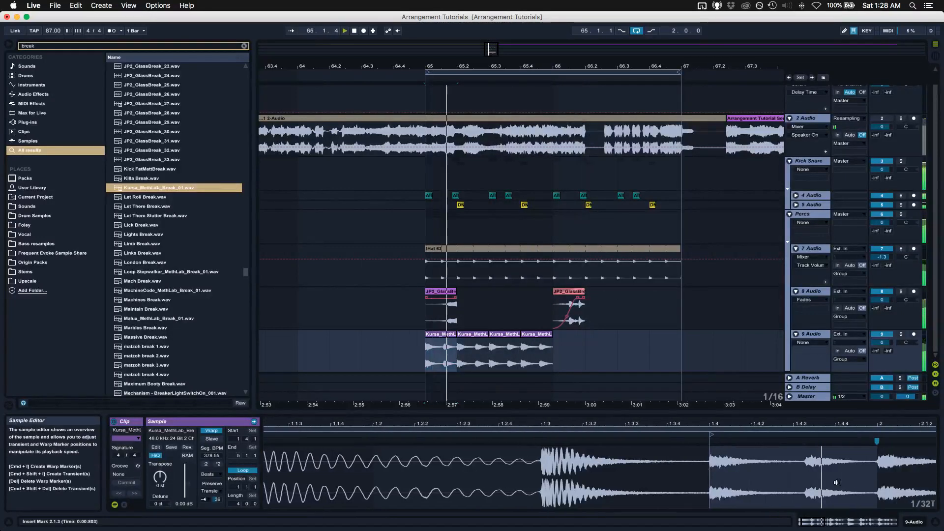
key("space")
double_click(709, 452)
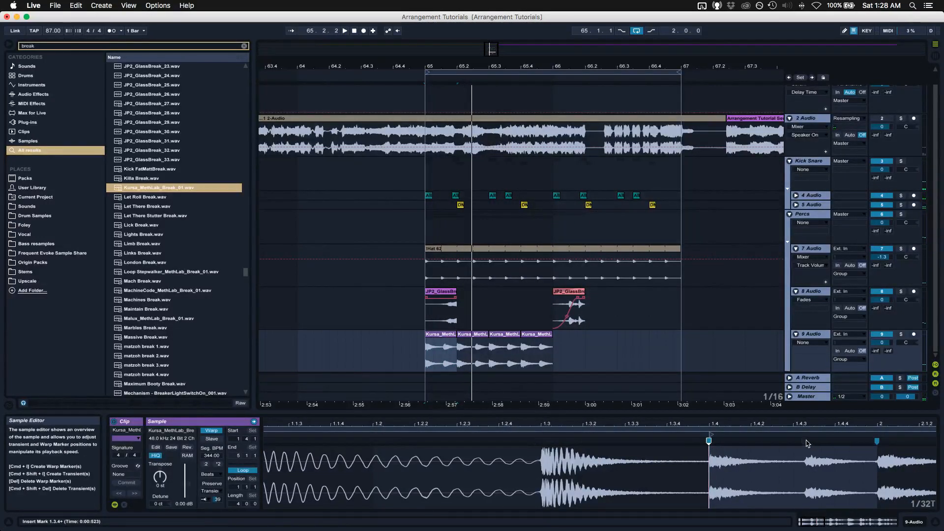
left_click(803, 456)
left_click_drag(803, 438, 800, 439)
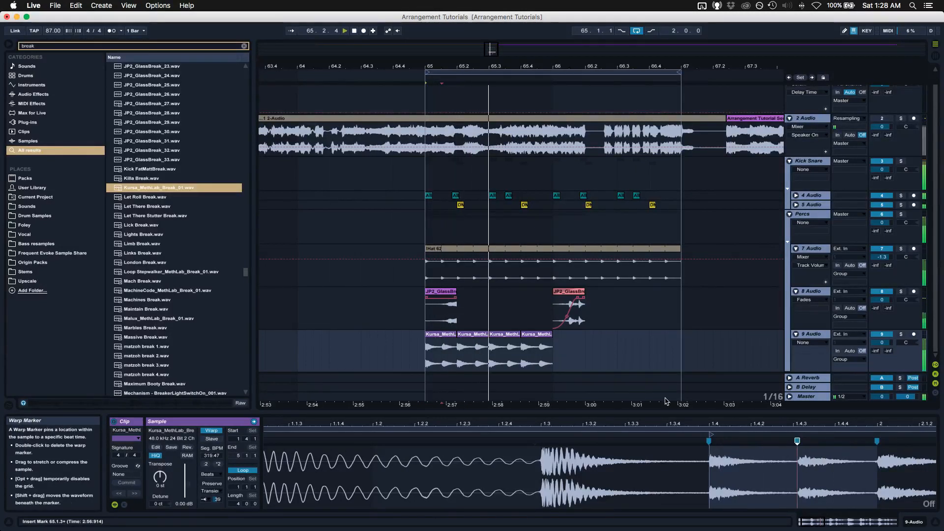
- Loop the first Kursa clip's sample from 1.4 to 2, extend the clip over the other Kursa clips to 66.1.1, and play
key("space")
left_click(449, 338)
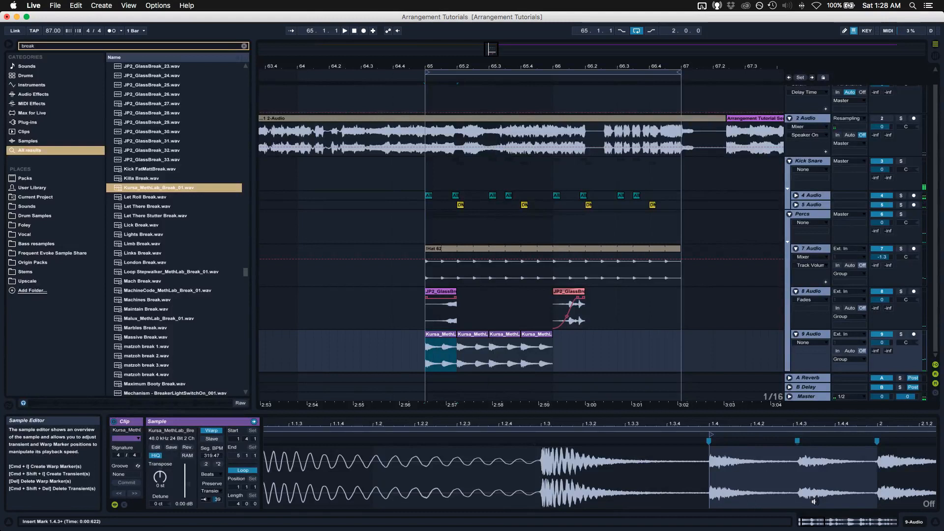
left_click_drag(710, 471, 878, 473)
key("super+l")
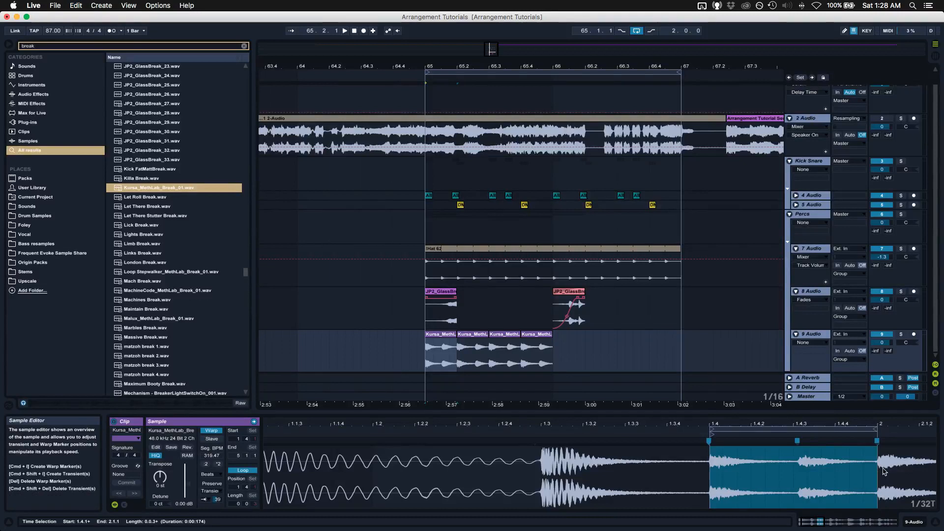
left_click_drag(457, 339, 554, 339)
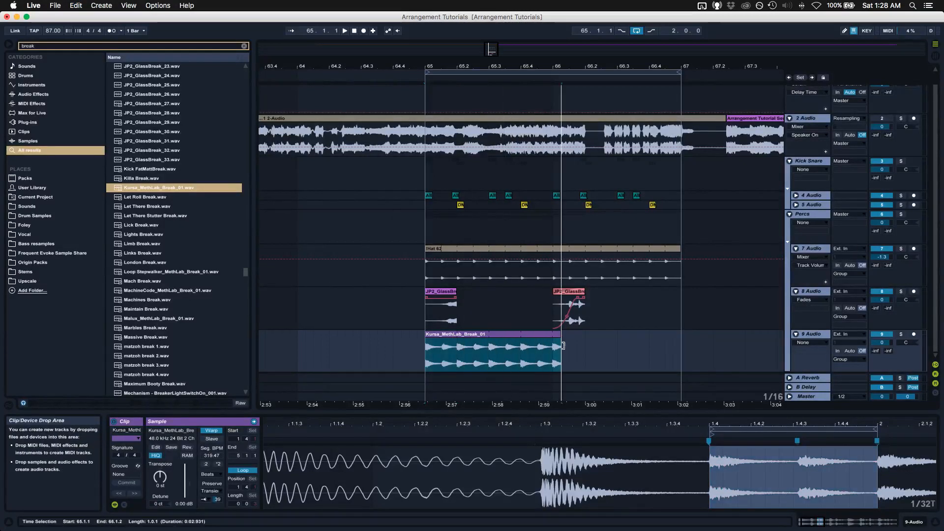
key("space")
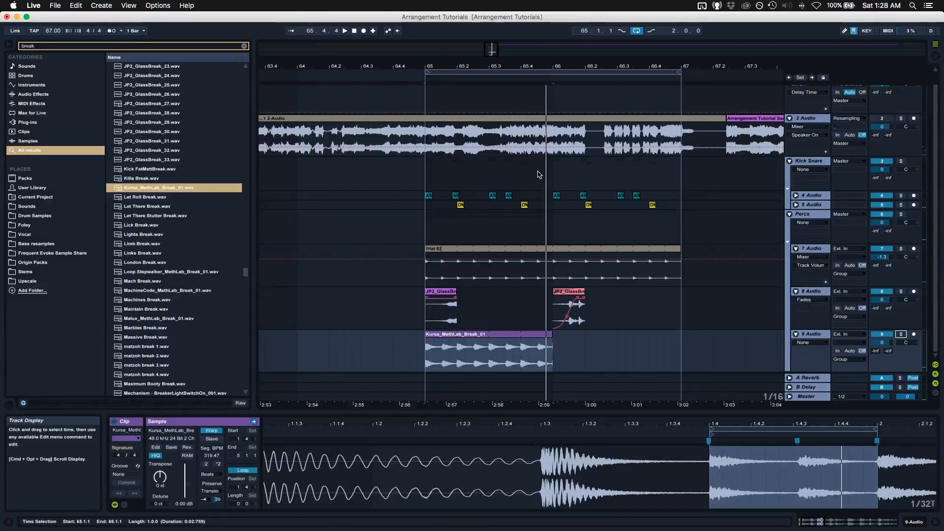
- Add the Compressor audio effect to the Percs group track
left_click(428, 221)
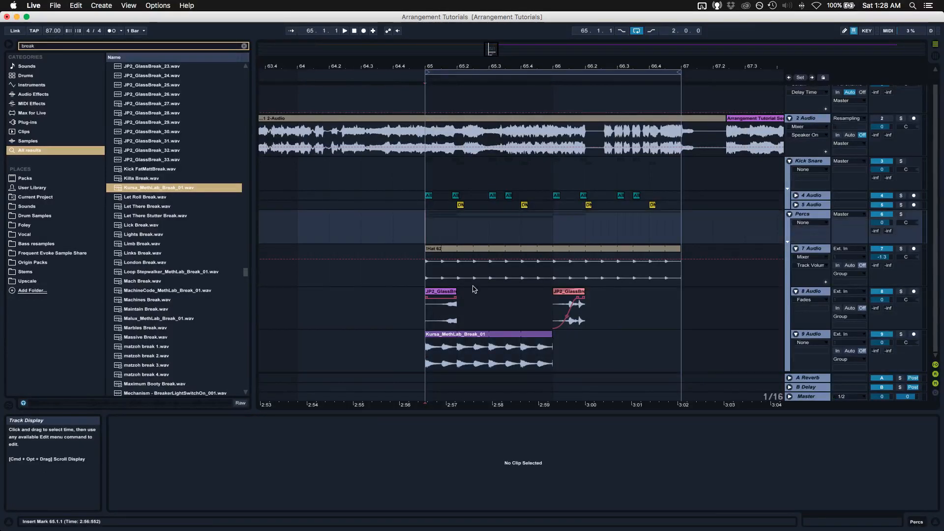
left_click(445, 248)
double_click(803, 215)
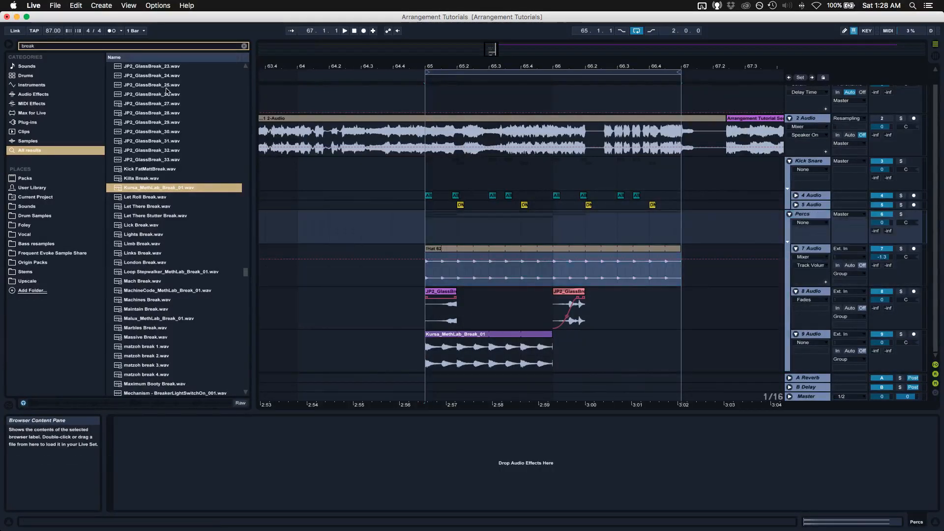
left_click(11, 93)
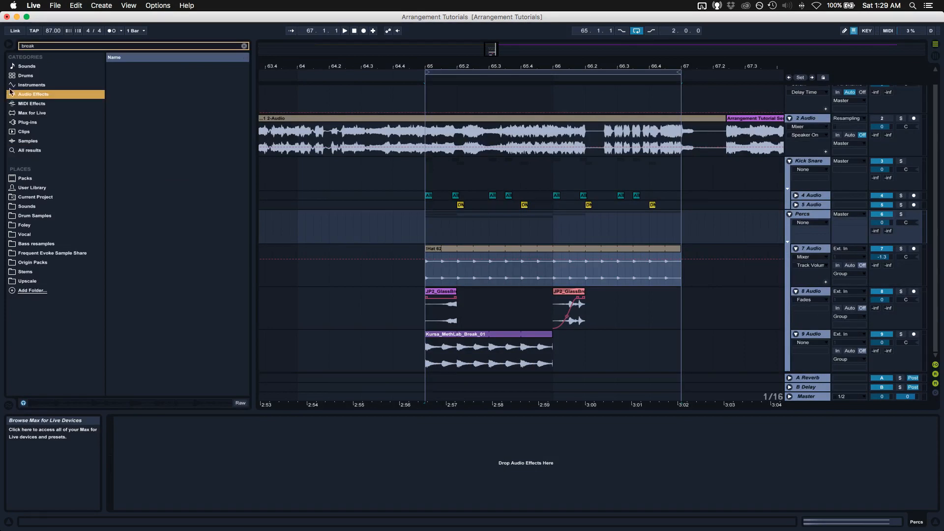
left_click(244, 47)
double_click(134, 132)
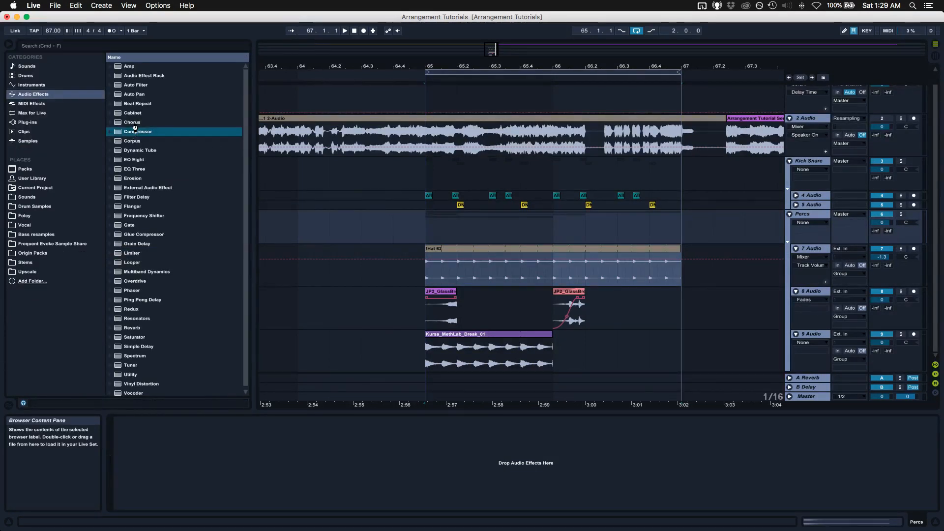
- Sidechain the Percs compressor to Kick Snare, with the threshold at about -23.2 dB and the release at about 30.7 ms
left_click(124, 425)
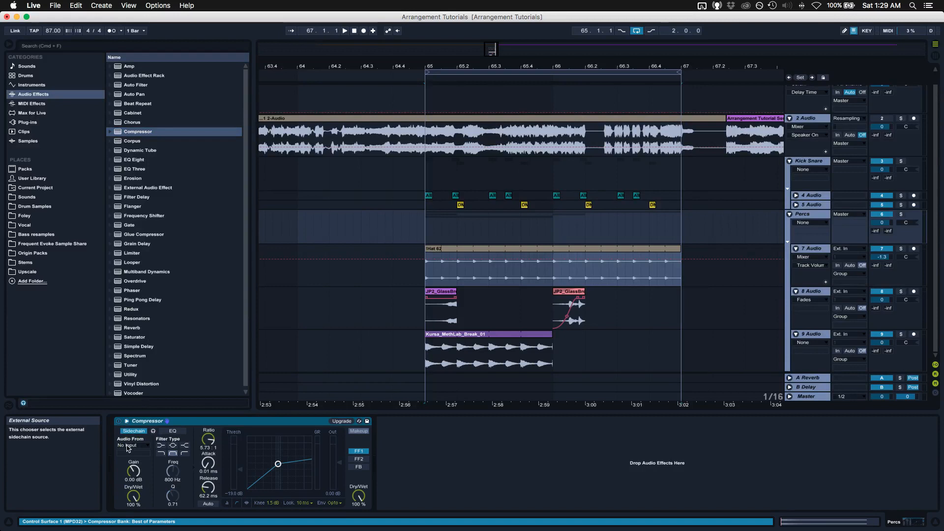
left_click(133, 437)
left_click(130, 363)
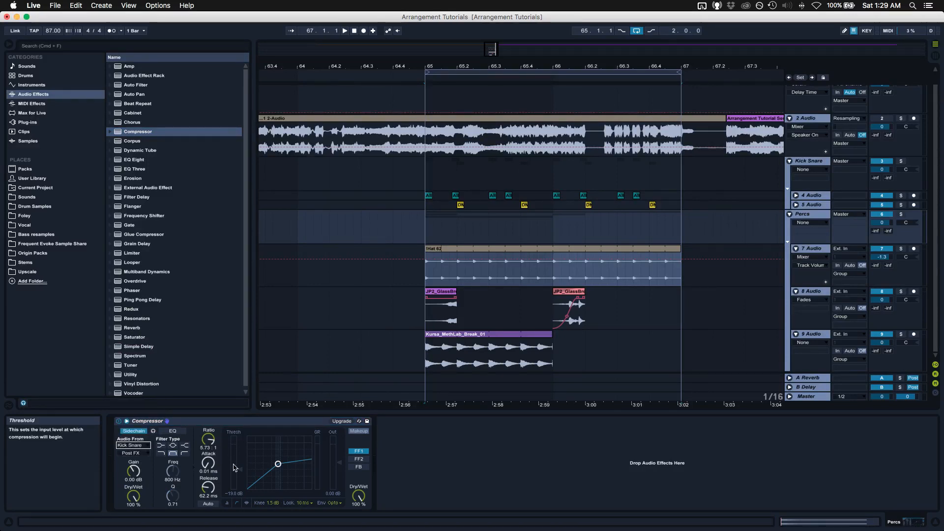
key("space")
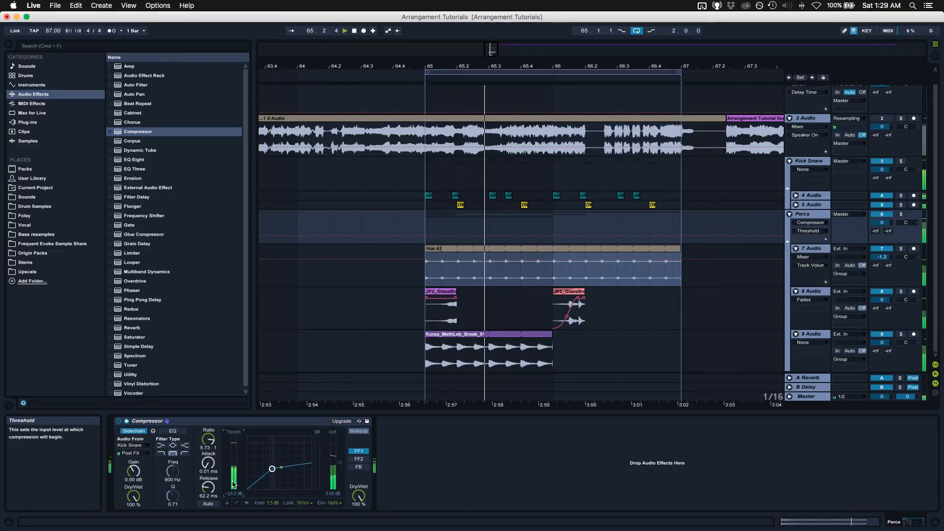
left_click_drag(208, 487, 208, 499)
key("space")
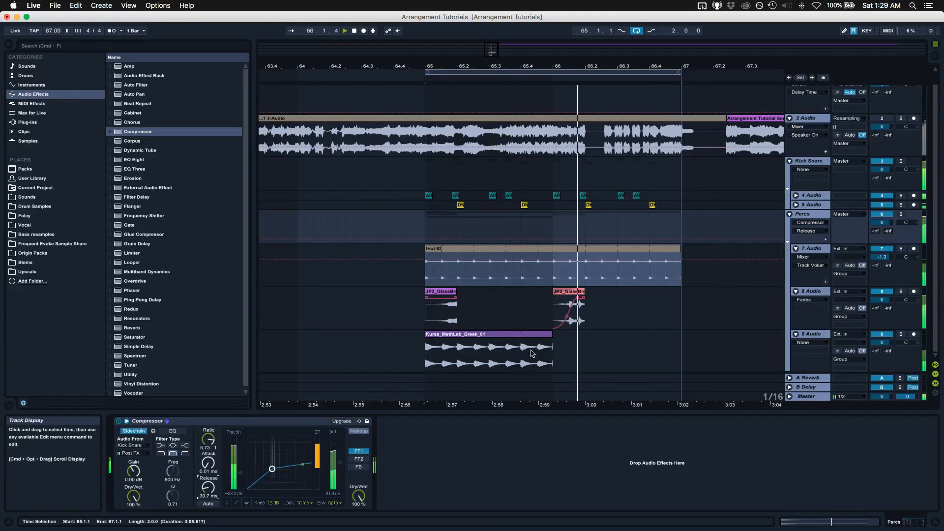
- Open the Kursa clip on track 9 and play it in the full mix and soloed
left_click(477, 334)
key("space")
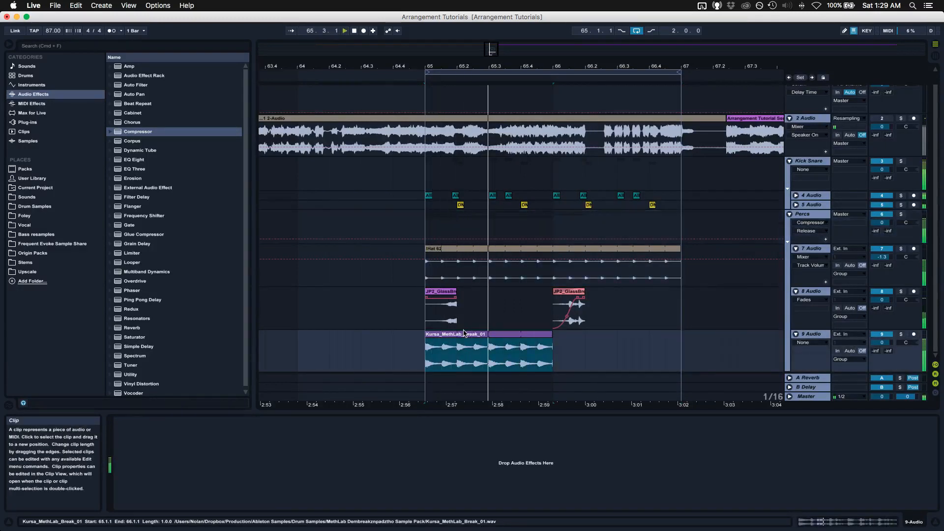
double_click(479, 334)
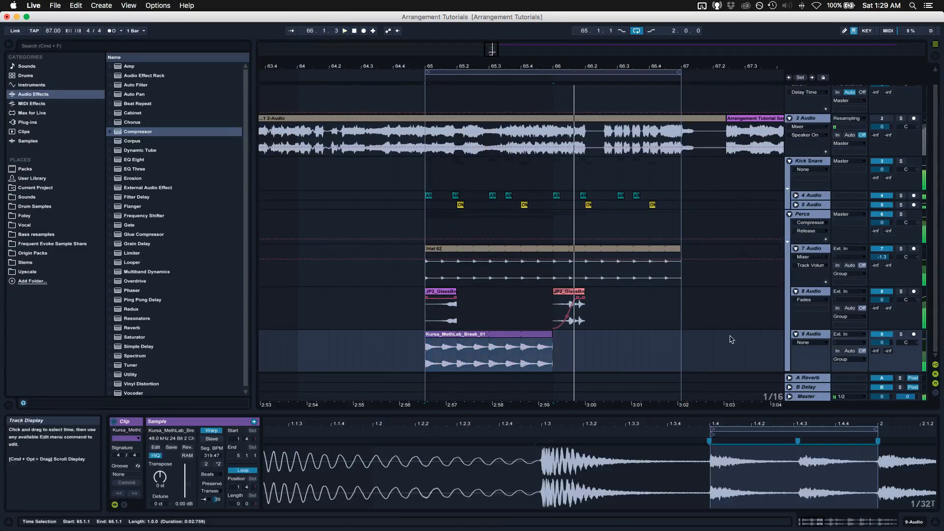
key("space")
key("space")
left_click(901, 334)
key("space")
key("space")
key("space")
key("space")
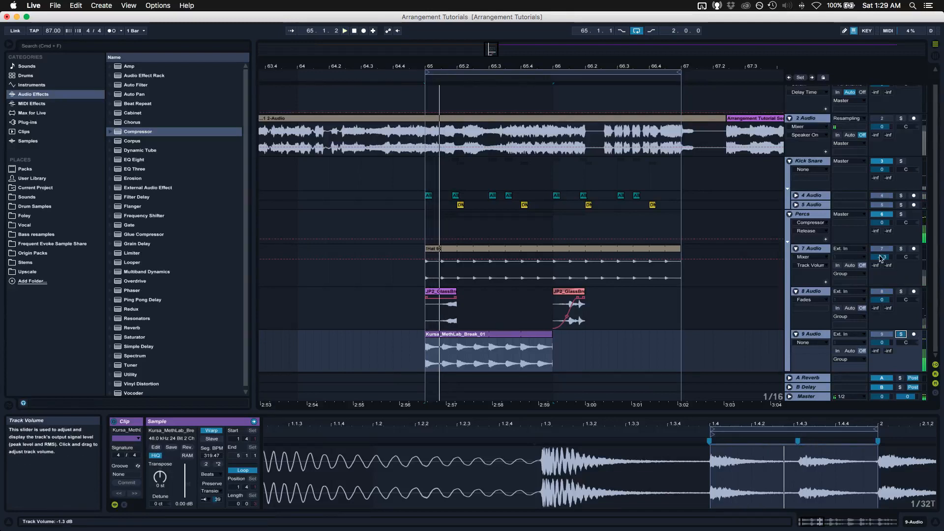
- Mute the hat track, 7 Audio, while comparing it with the rest of the loop
left_click(901, 249)
key("space")
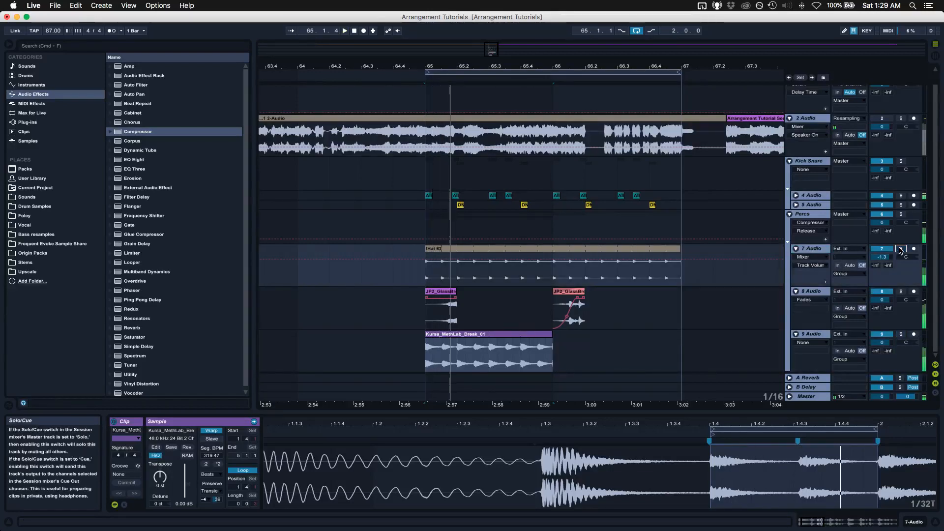
left_click(900, 249)
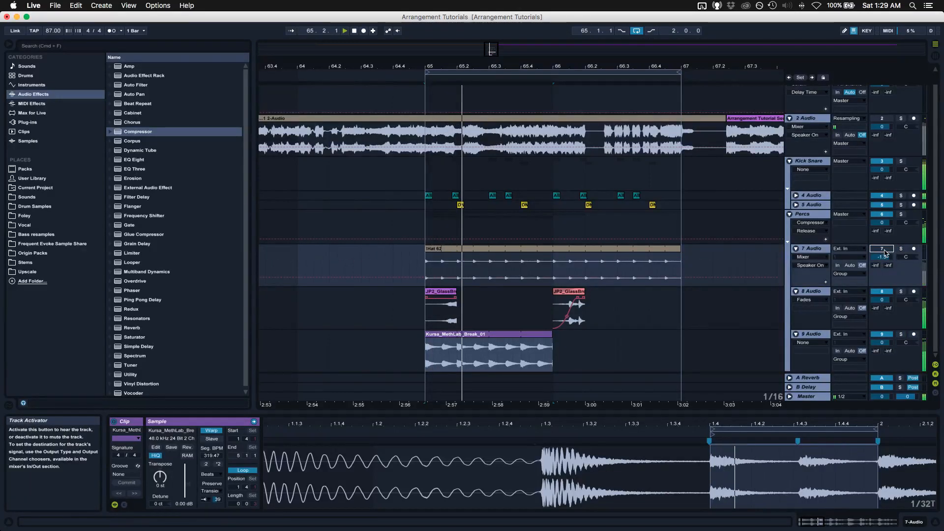
- Show the Kursa clip's volume envelope and draw a fade-out from 100% down to 0% at the loop end
left_click(488, 334)
mouse_move(895, 425)
left_mouse_down()
mouse_move(896, 462)
mouse_move(895, 441)
left_mouse_up()
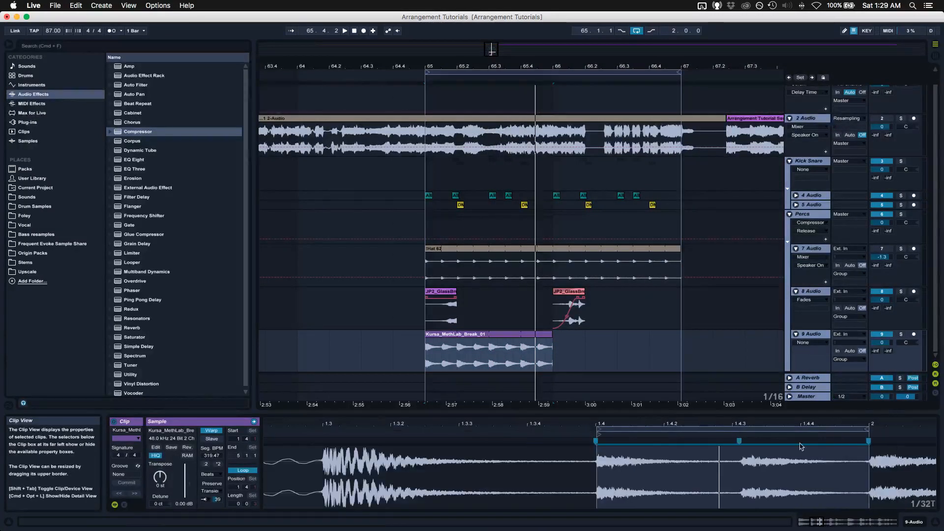
left_click(124, 504)
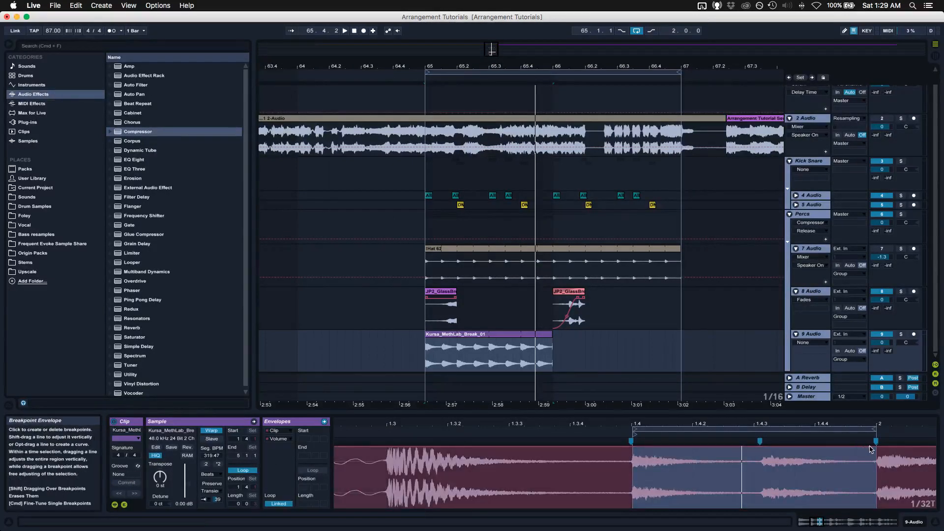
left_click_drag(870, 449, 876, 507)
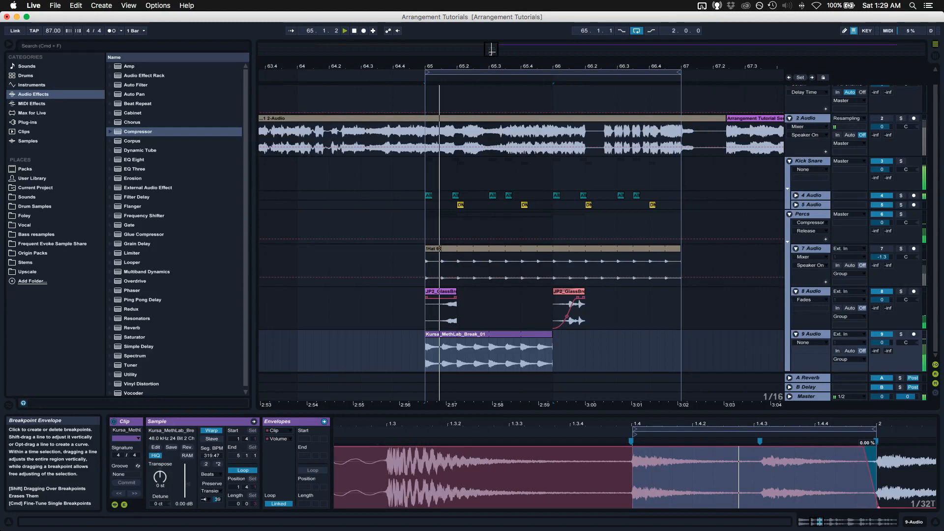
left_click_drag(863, 447, 858, 446)
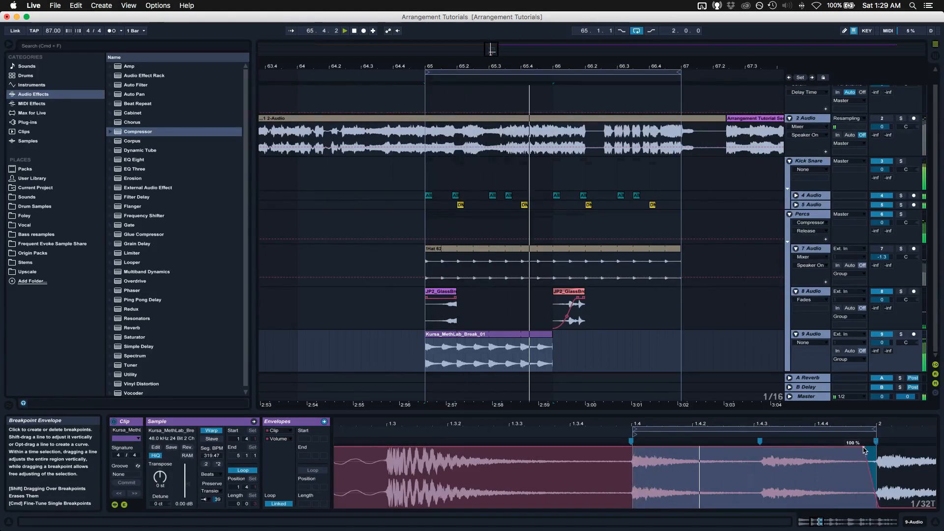
- Draw a short volume fade-in around the Kursa clip's loop start at 1.4, rising from 0% to 100%
left_click(635, 447)
left_click_drag(628, 447, 625, 507)
key("space")
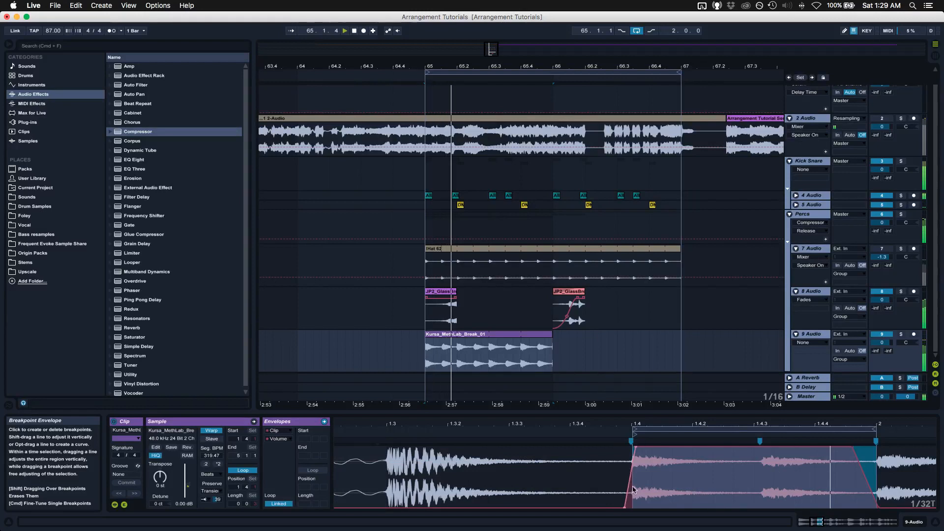
left_click(636, 448)
left_click_drag(636, 448, 642, 448)
left_click(634, 450)
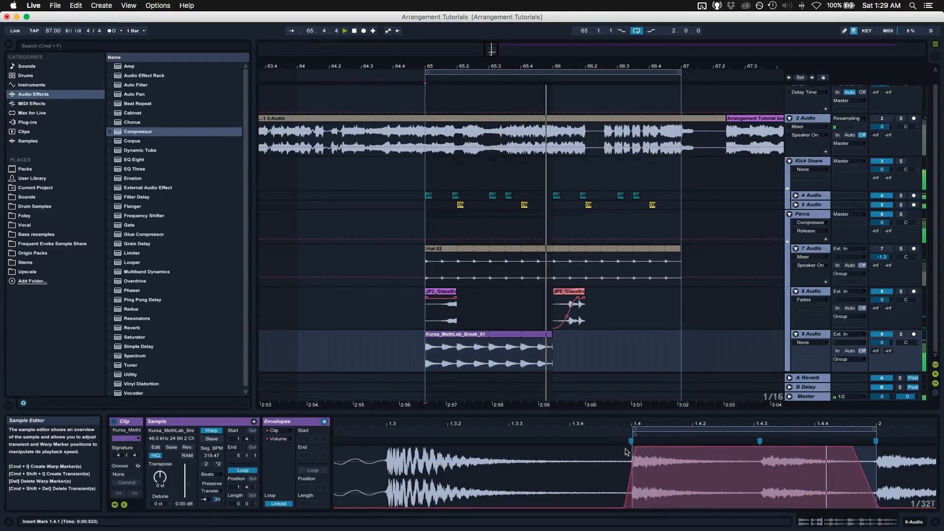
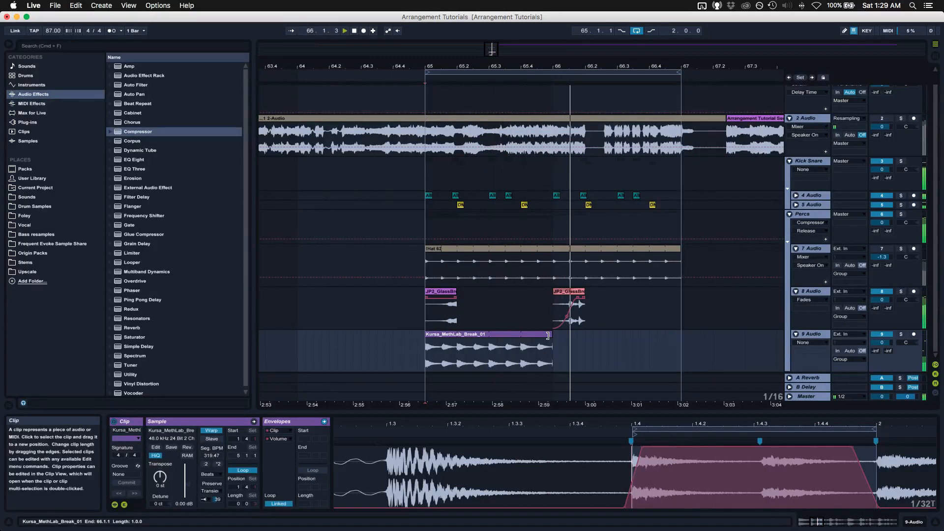
- Extend the Kursa clip to 67.1.1 and add a short fade-out to the second glass break clip
left_click_drag(552, 336, 678, 333)
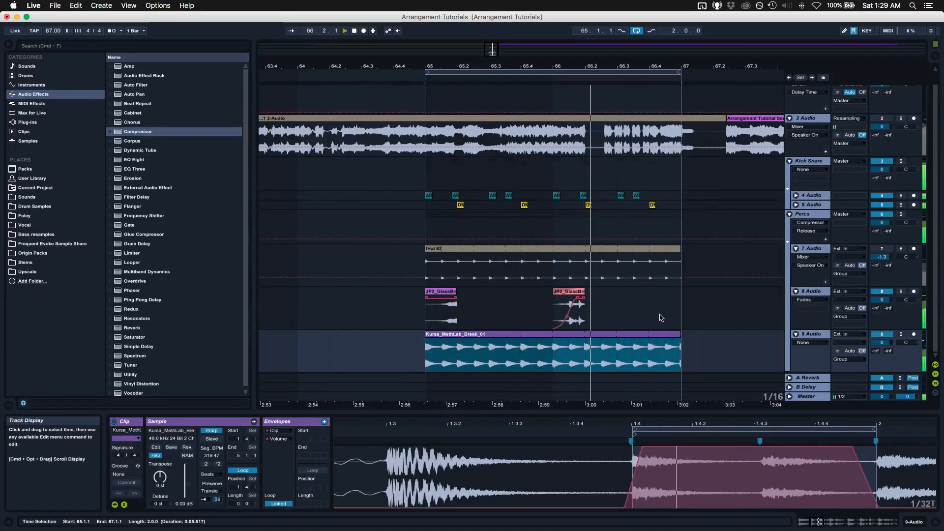
left_click(583, 298)
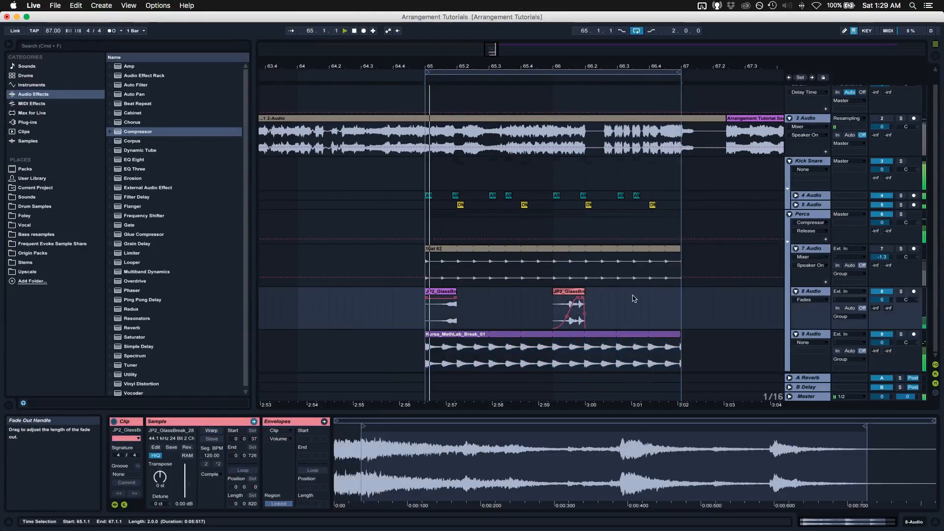
key("space")
- Add FabFilter Pro-Q 2 to 8 Audio and set its low cut to about 219 Hz with a Q of 0.600
double_click(808, 292)
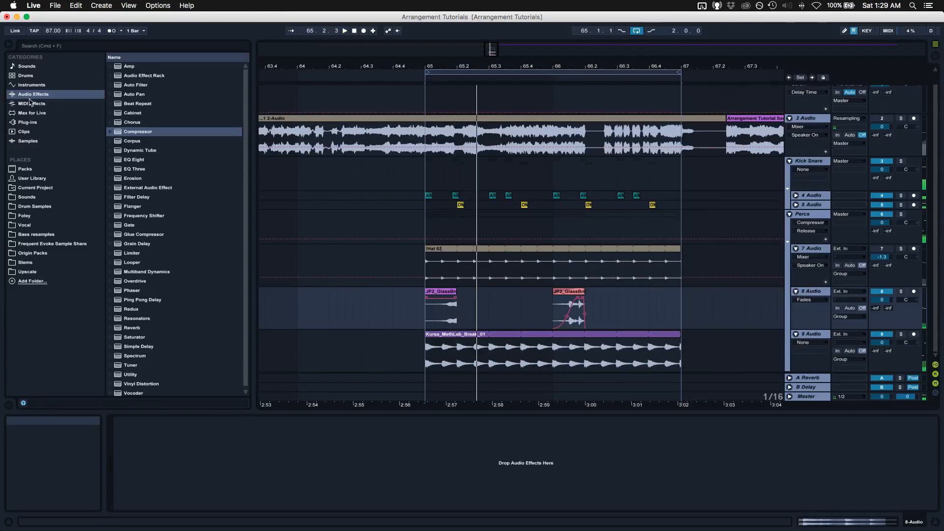
left_click(27, 122)
scroll(154, 121, "up", 3)
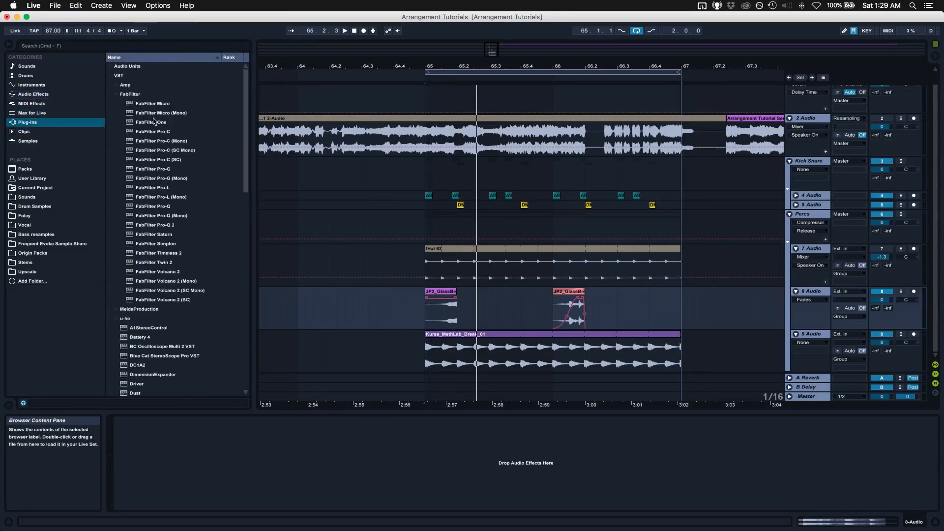
double_click(179, 224)
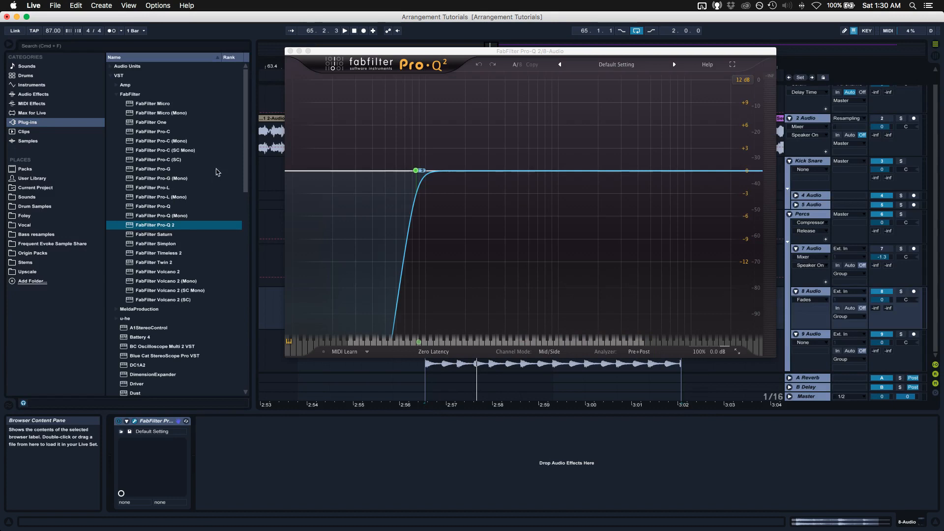
key("space")
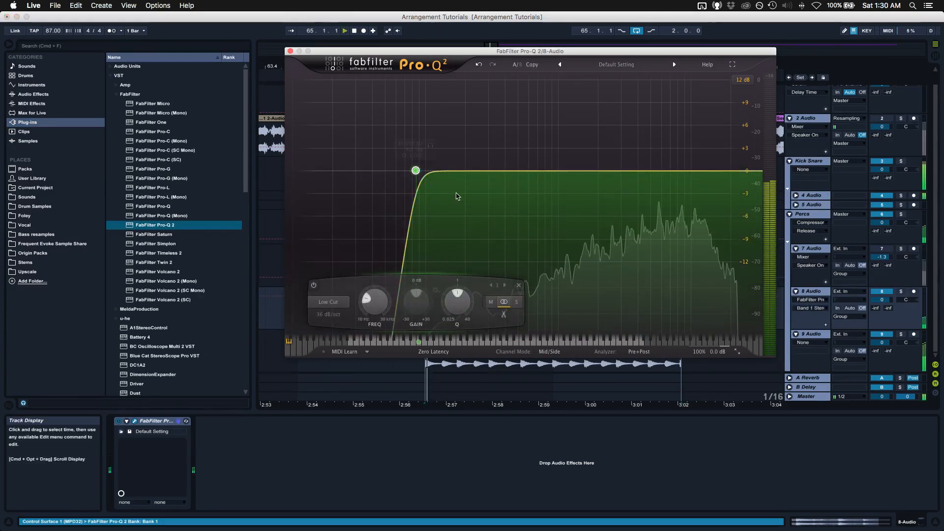
left_click_drag(415, 170, 471, 202)
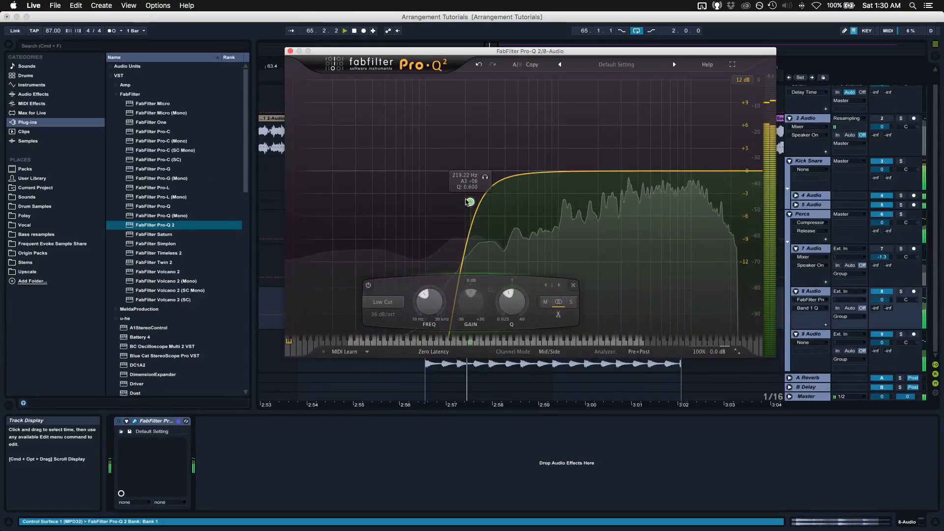
left_click(290, 51)
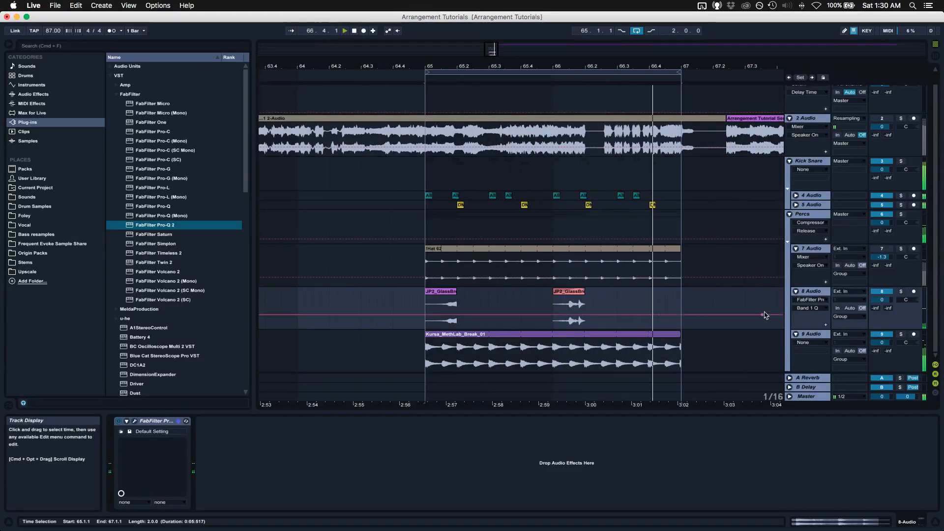
- Add a new audio track below 9 Audio, place the insert marker at 65.1.1 and search the whole library for "ride"
left_click(815, 336)
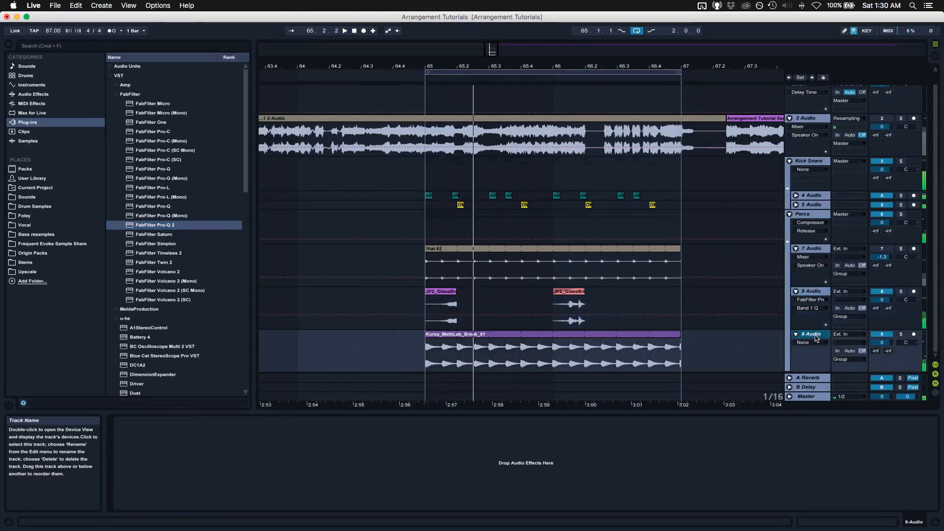
key("super+t")
left_click(423, 344)
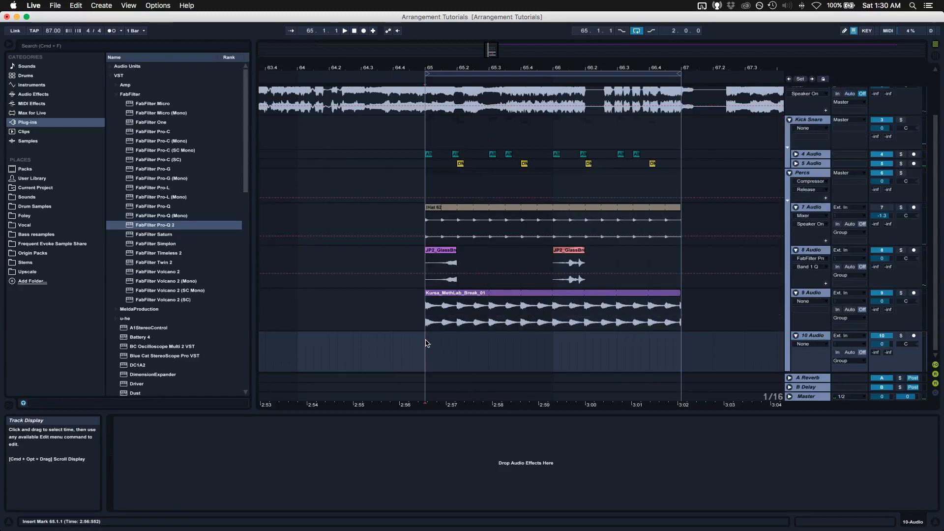
left_click(90, 46)
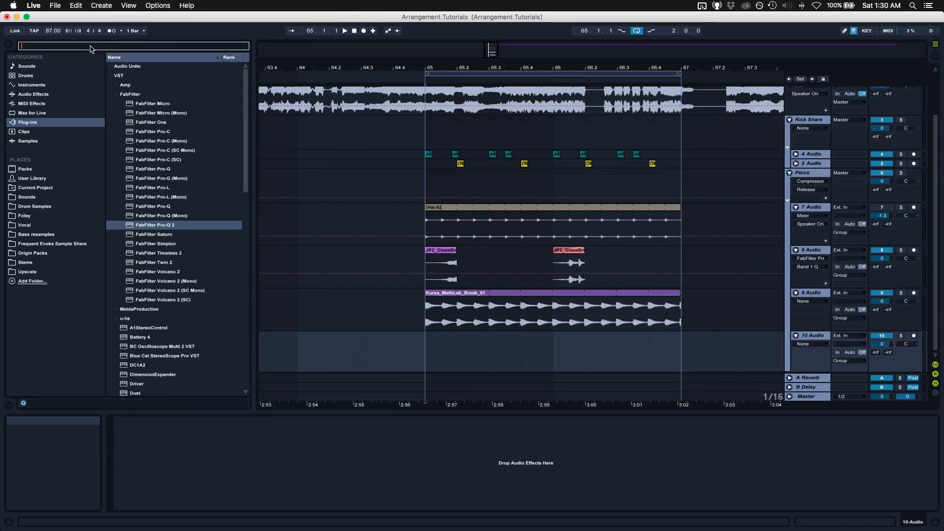
type("ride")
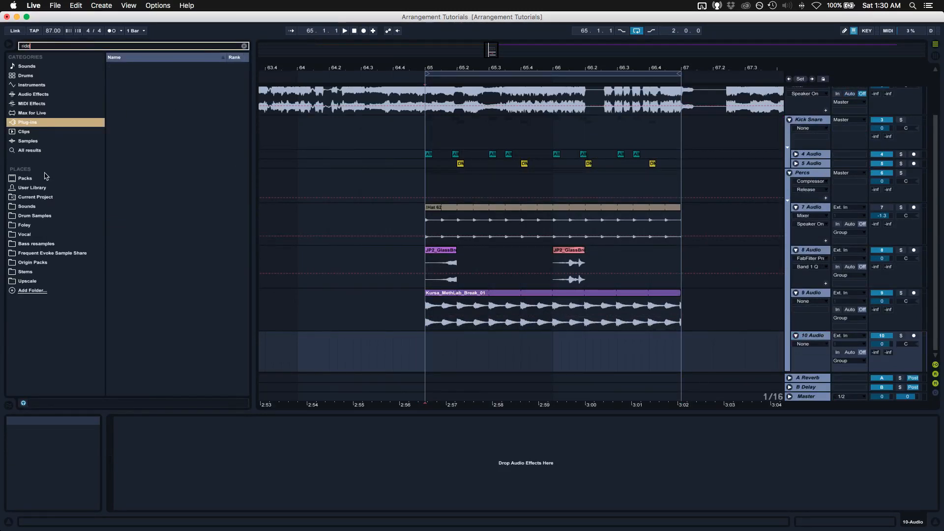
left_click(38, 151)
- Audition ride samples, including VEH1 Ride - 14.wav, the BHK_NFG_RIDE CYMABAL set and Crashes / Rides.wav
left_click(137, 176)
left_click(157, 223)
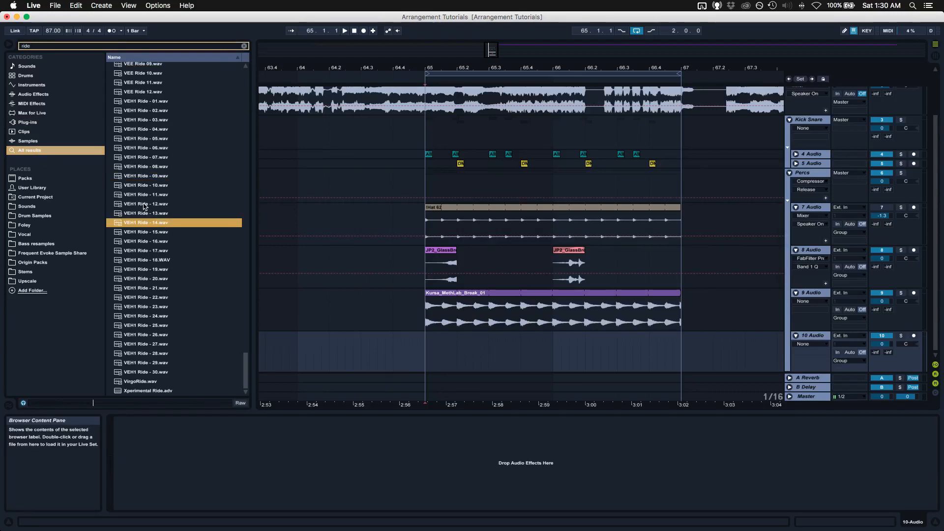
scroll(167, 298, "up", 15)
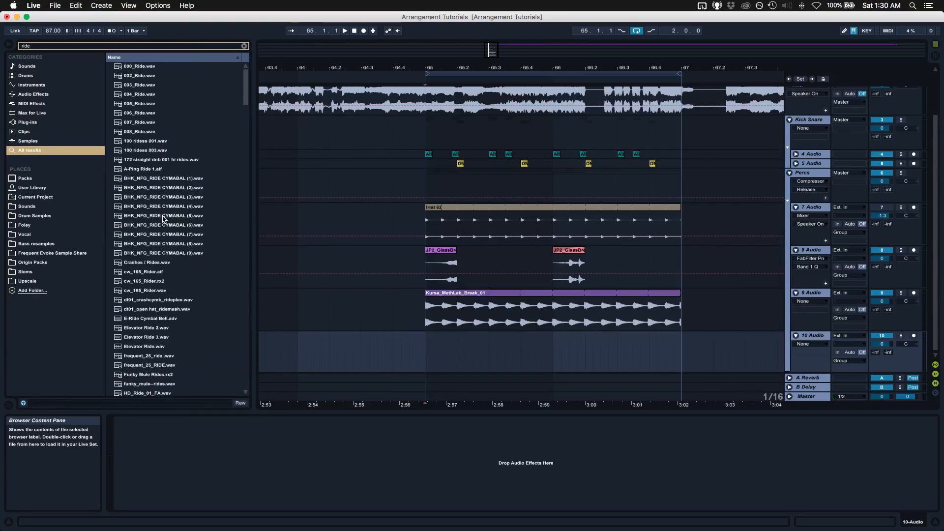
left_click(141, 113)
left_click(147, 160)
left_click(156, 225)
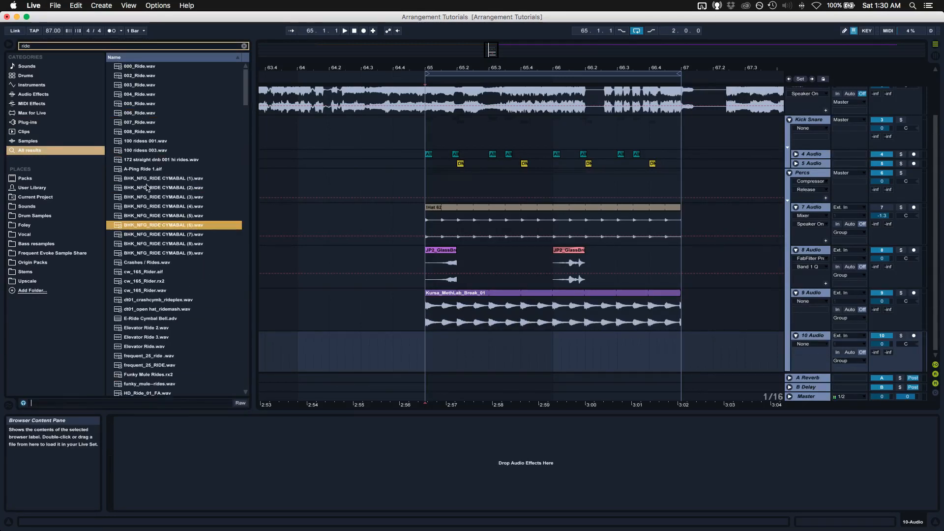
left_click(146, 161)
left_click(152, 207)
left_click(156, 225)
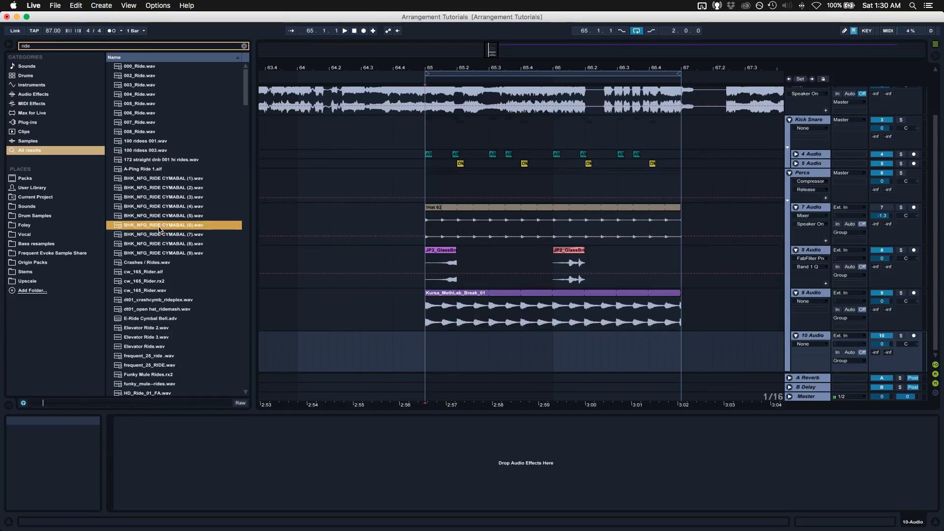
left_click(160, 235)
left_click(165, 254)
left_click(150, 263)
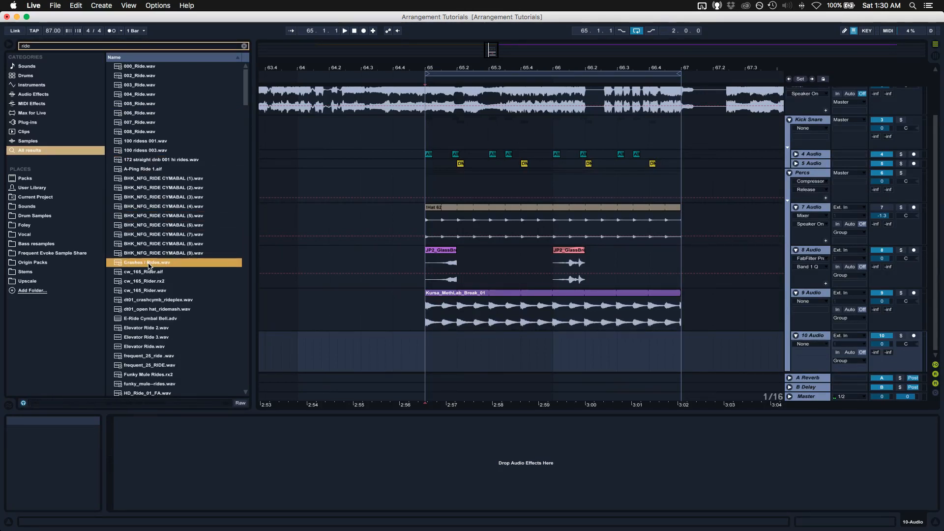
- Audition further ride samples from dt01_open hat_ridemash.wav through the HD_Ride files to Ride Filter Swell.aif
left_click(154, 309)
left_click(152, 337)
scroll(152, 338, "down", 3)
left_click(153, 347)
scroll(152, 347, "down", 5)
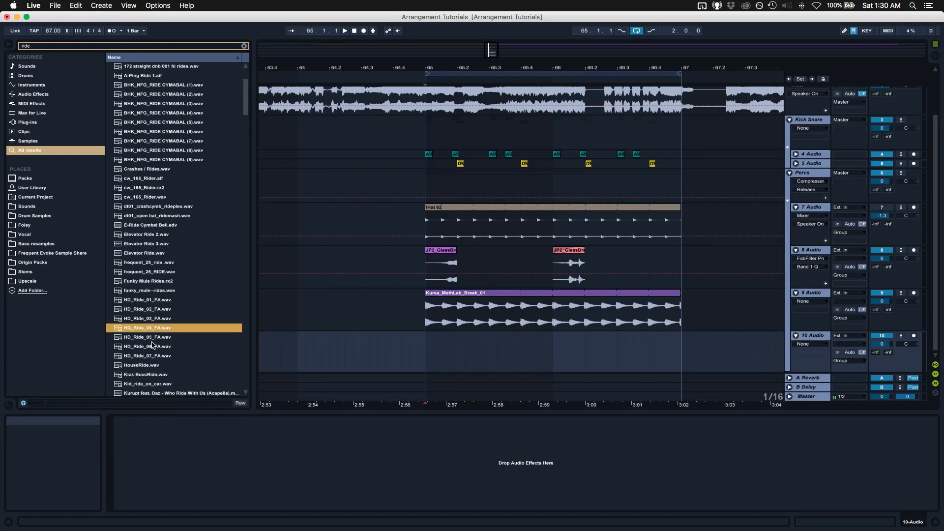
left_click(152, 347)
scroll(153, 345, "down", 3)
left_click(153, 346)
scroll(152, 346, "down", 3)
left_click(154, 346)
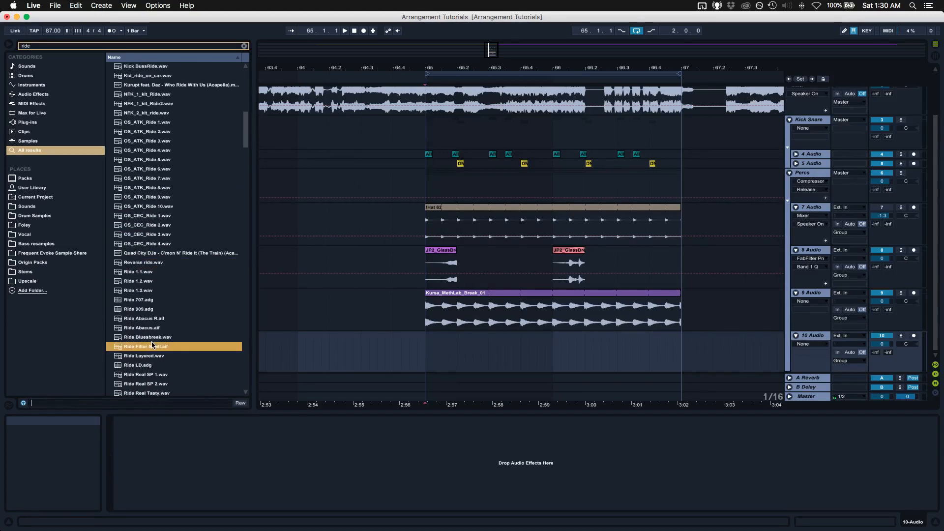
scroll(154, 346, "down", 3)
left_click(158, 234)
scroll(155, 319, "down", 1)
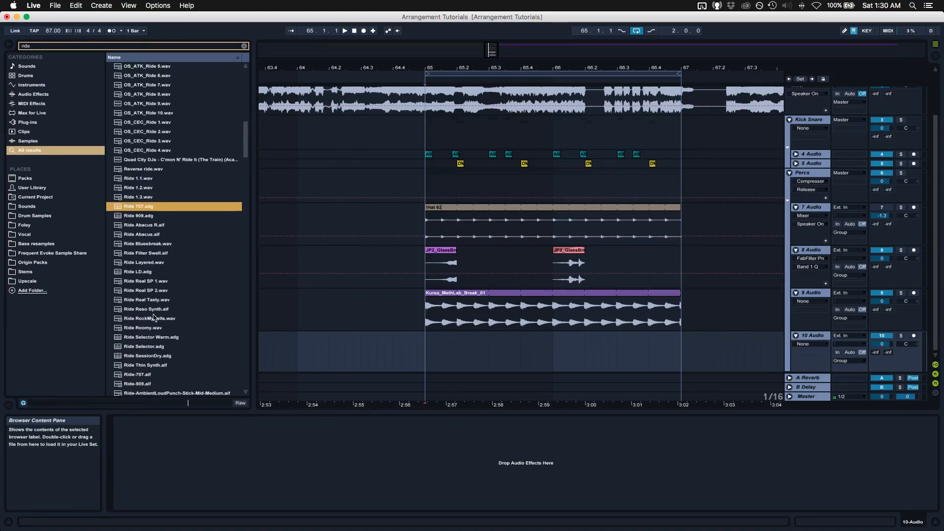
- Audition the ride samples from Ride 1.3.wav and Ride 707.adg through Ride-909.aif to RIDE6.wav
left_click(139, 197)
left_click(139, 207)
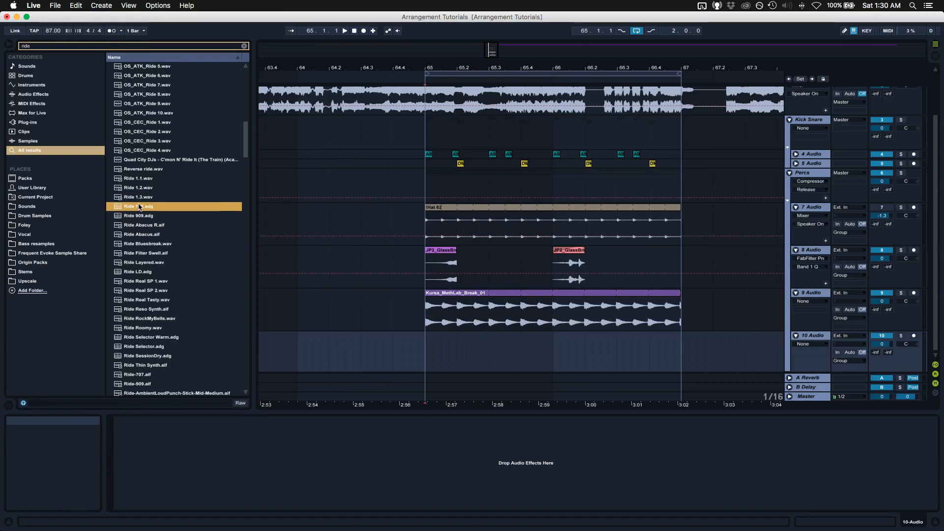
left_click(145, 281)
left_click(149, 310)
scroll(149, 313, "down", 3)
left_click(149, 311)
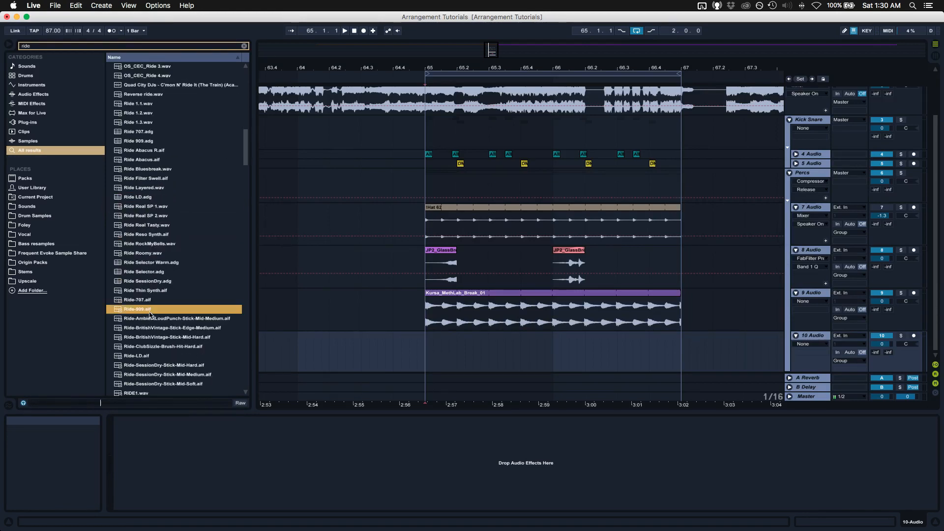
scroll(150, 314, "down", 3)
left_click(140, 272)
left_click(142, 363)
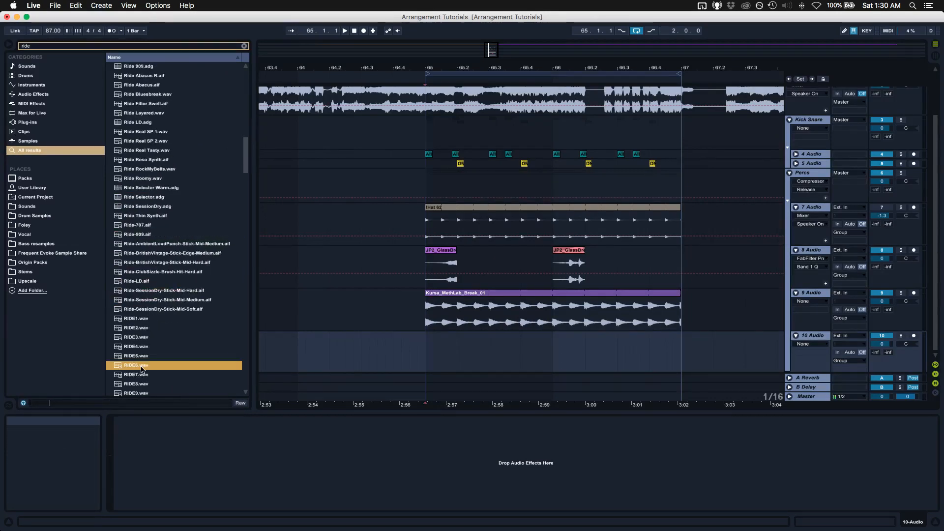
- Compare RIDE8, RIDE9 and RIDE10, and place RIDE9.wav on 10 Audio at 65.1.1
scroll(142, 364, "down", 2)
left_click(142, 364)
left_click(136, 359)
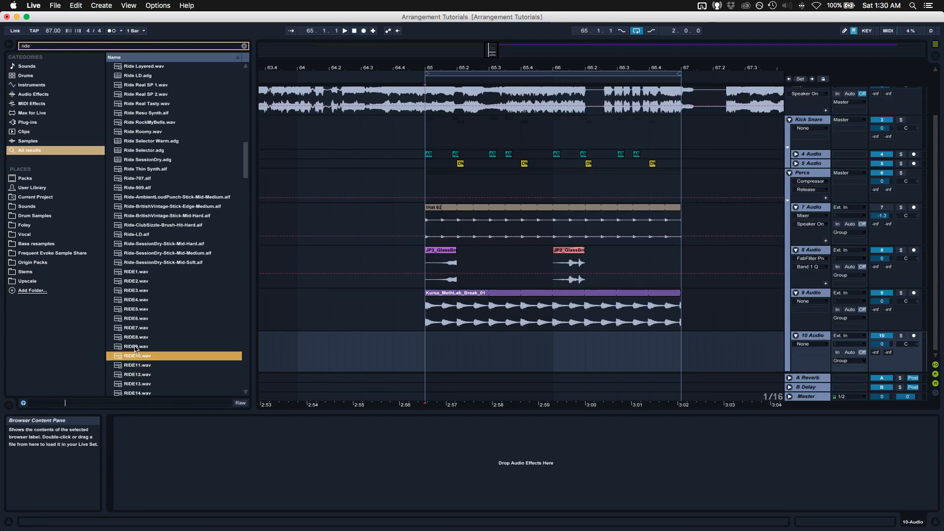
left_click(136, 347)
left_click(135, 337)
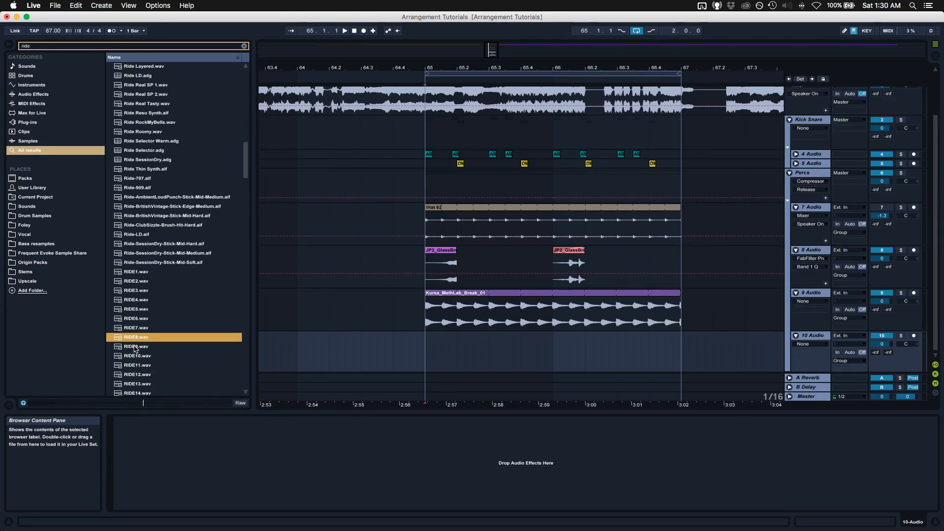
left_click(134, 346)
left_click_drag(225, 360, 431, 340)
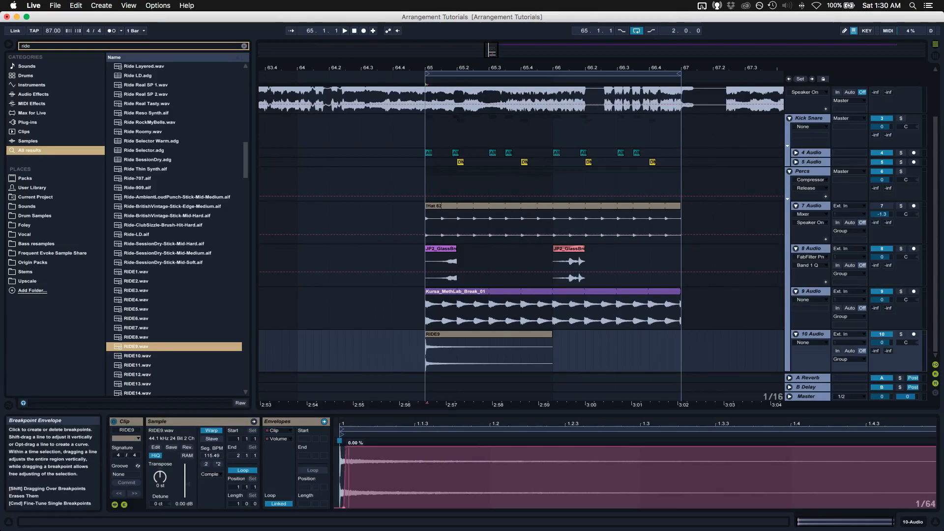
- Hide the RIDE9 clip's envelope, loop its first beat from 1.1.1 to 1.2.1 and extend the clip to 67.1.1
key("space")
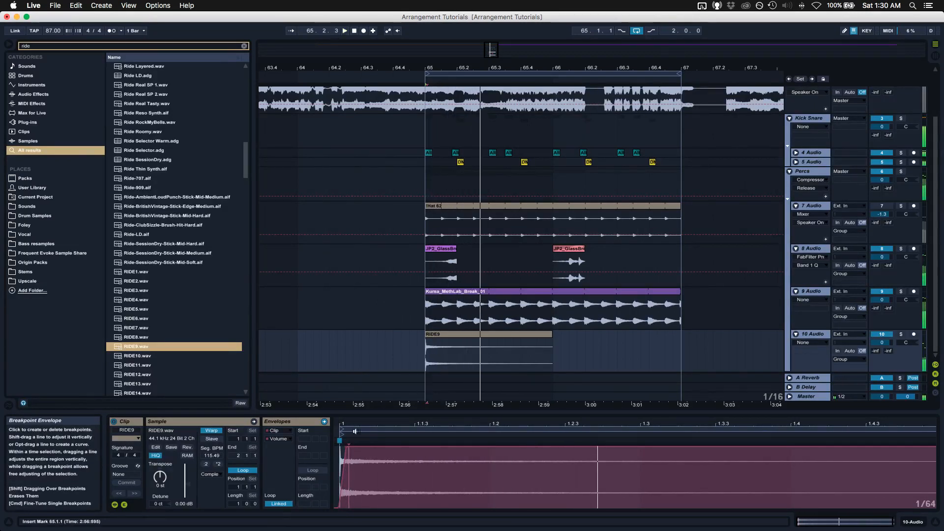
key("space")
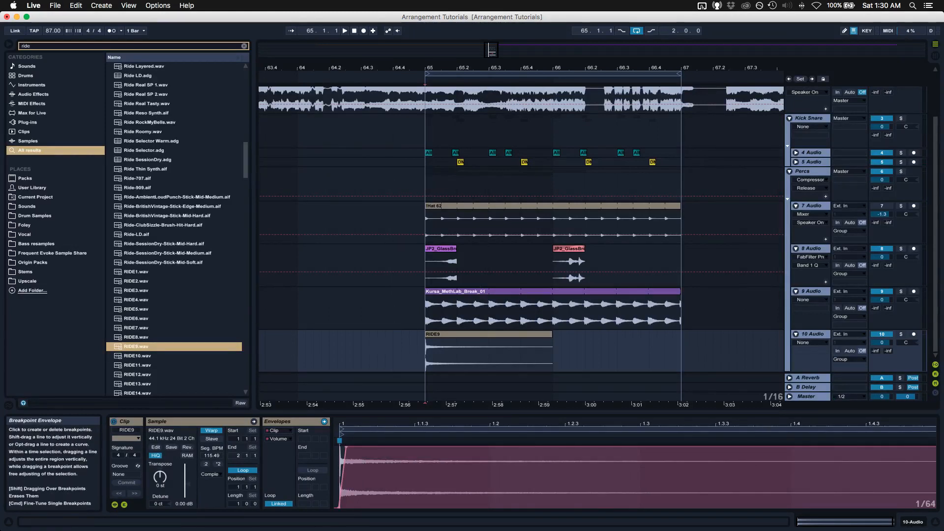
key("space")
key("space")
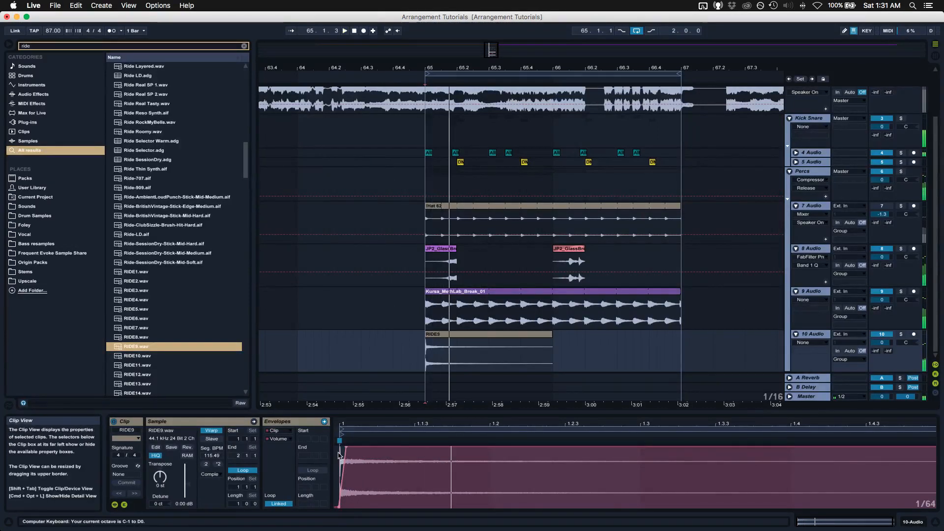
left_click(324, 421)
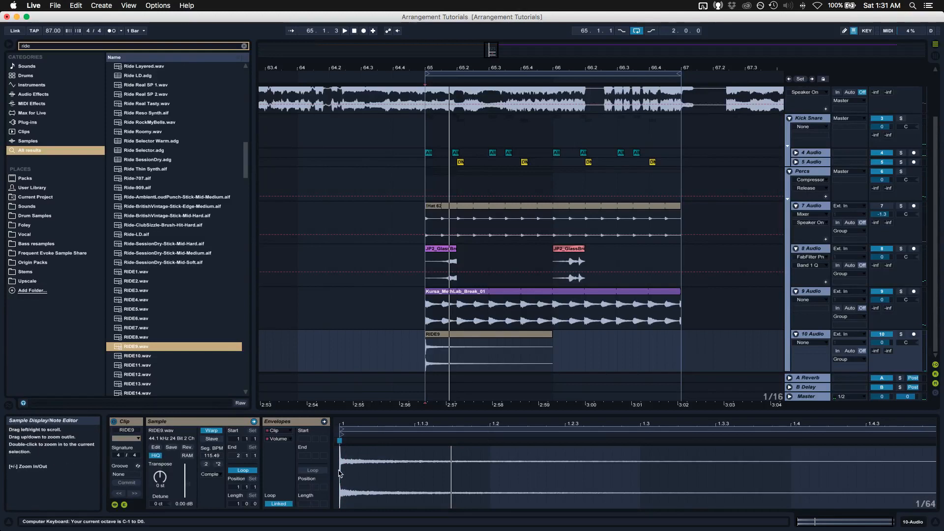
left_click_drag(341, 465, 497, 477)
key("super+l")
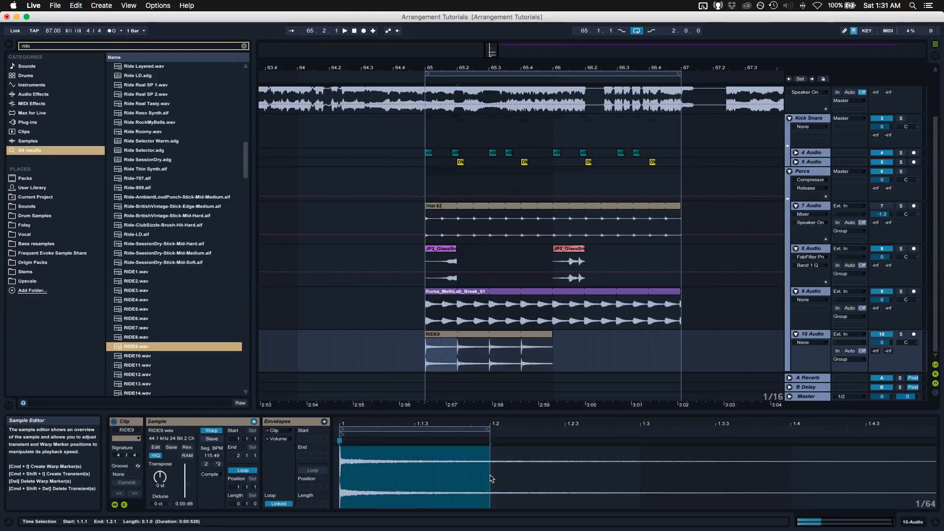
left_click_drag(548, 336, 678, 328)
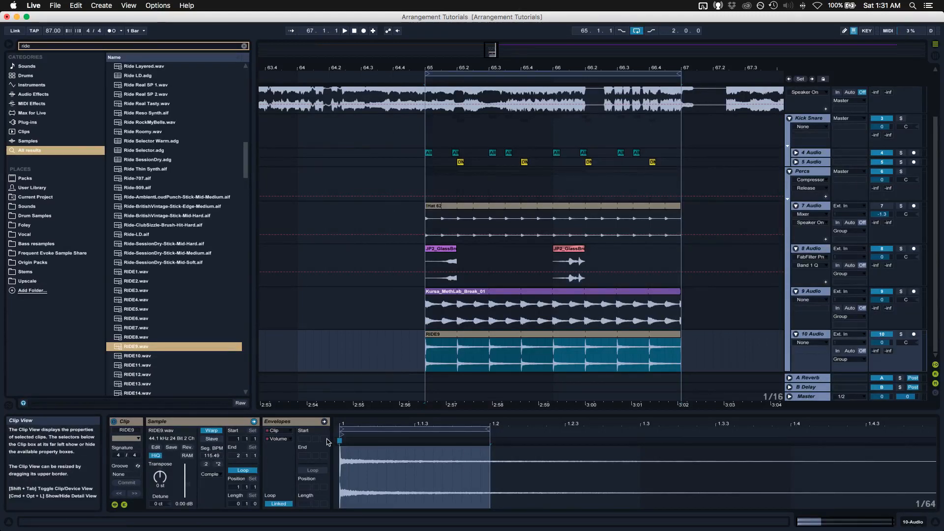
- Set the RIDE9 clip's warp mode to Re-Pitch and stretch its sample with a warp marker at about 1.3.2
left_click_drag(159, 477, 159, 470)
key("space")
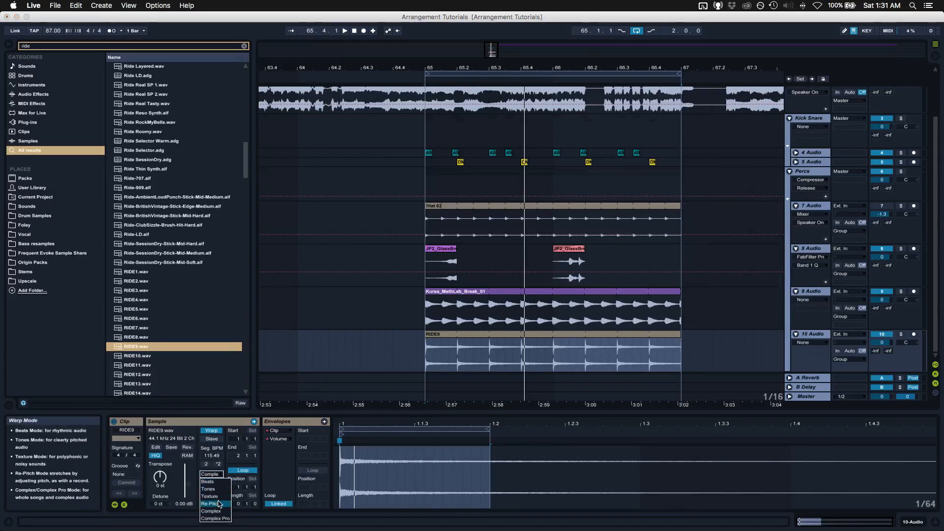
left_click(219, 504)
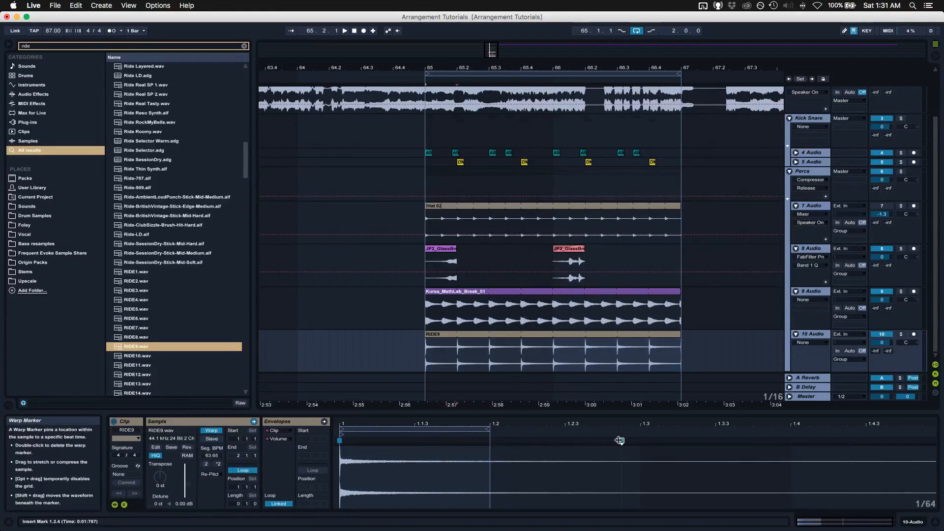
mouse_move(552, 434)
left_mouse_down()
mouse_move(670, 423)
mouse_move(659, 442)
mouse_move(678, 443)
left_mouse_up()
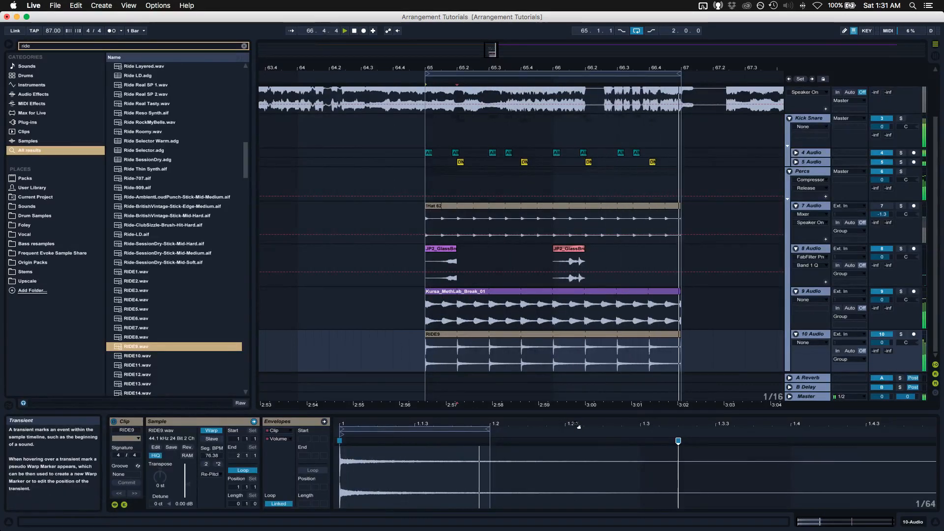
- Lower the 10 Audio track volume to -7.3 dB and consolidate the looped RIDE9 clip
left_click_drag(881, 343, 882, 348)
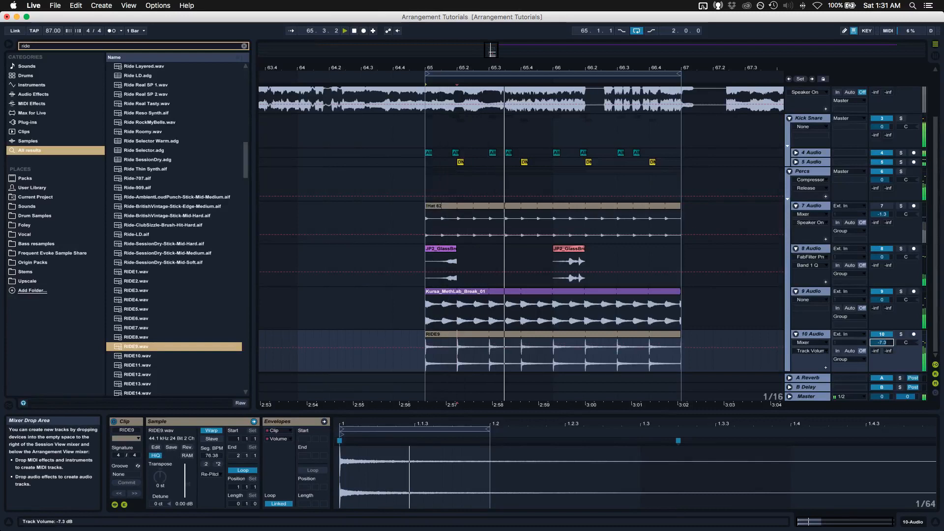
left_click(557, 339)
key("super+j")
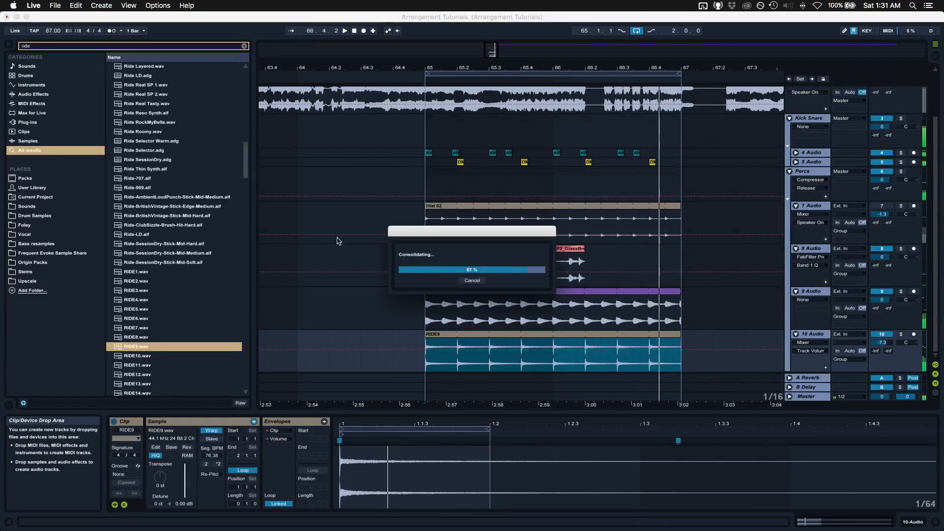
- Warp the consolidated RIDE9 clip in Beats mode with transient looping off and envelope 75, and set 10 Audio's volume to -7.8 dB
left_click(210, 474)
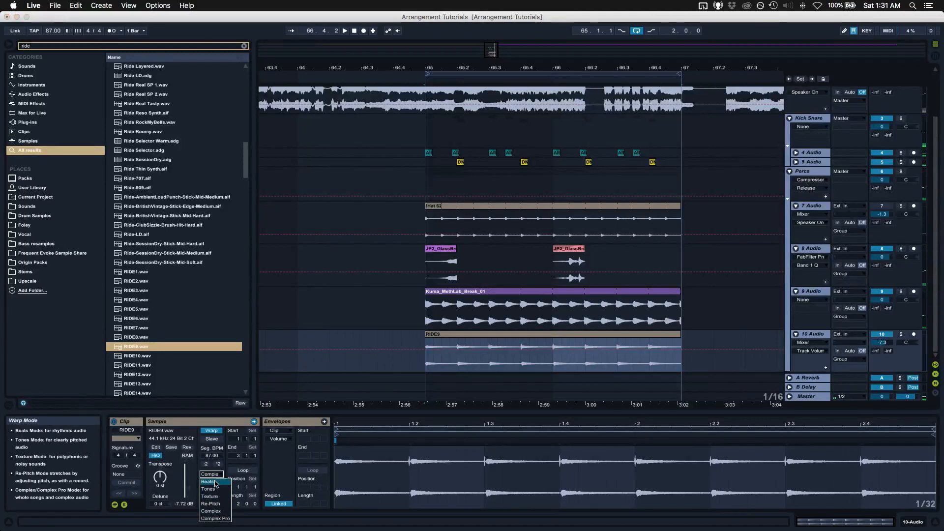
left_click(215, 484)
left_click(205, 507)
key("space")
left_click_drag(218, 499, 217, 509)
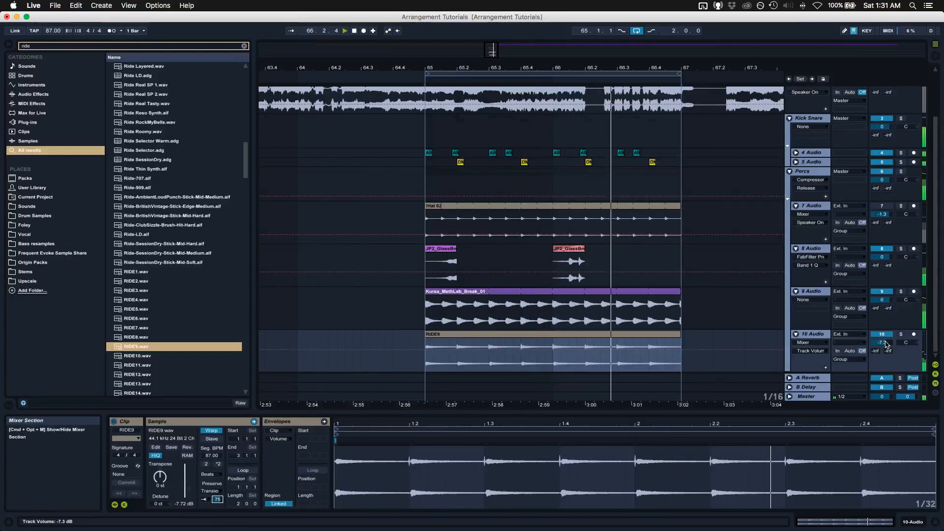
left_click_drag(883, 343, 884, 344)
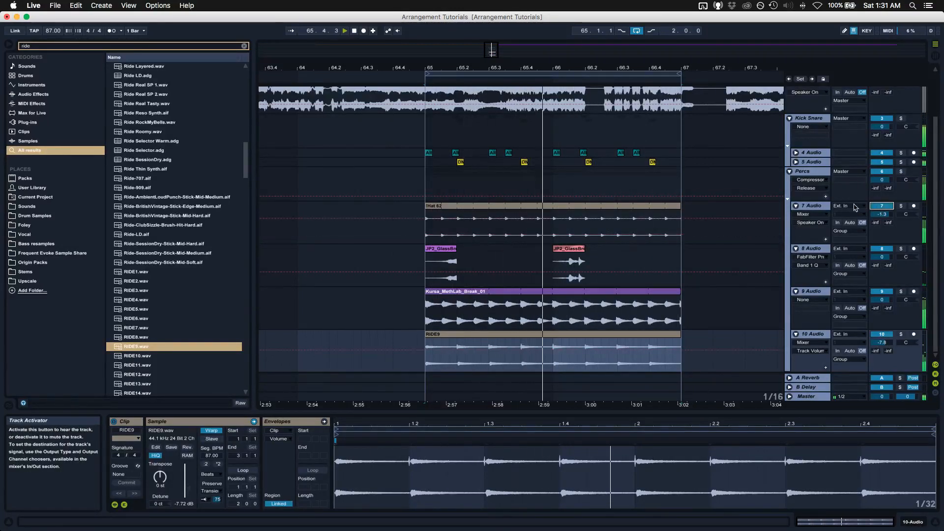
- Set the !Hat 62 clip's segment tempo to 43.50 BPM and raise its clip gain to 6.88 dB
left_click(508, 206)
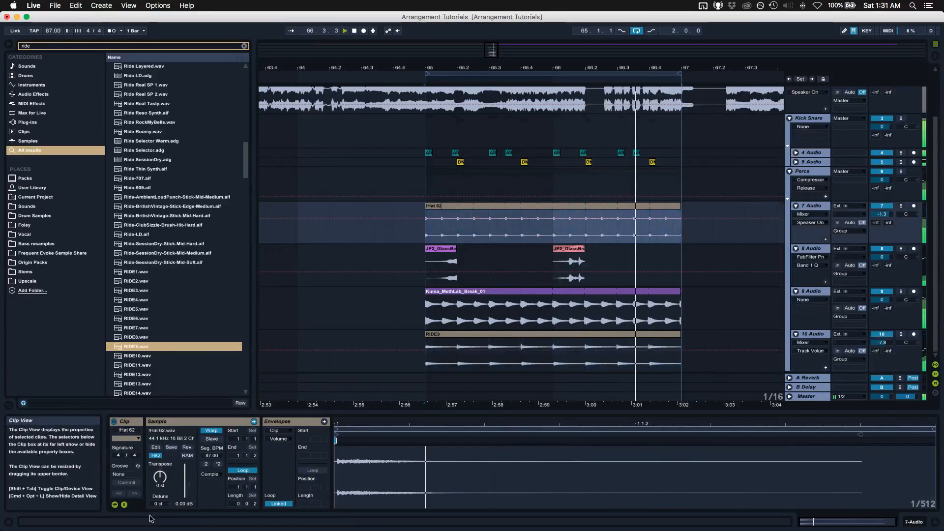
left_click(216, 461)
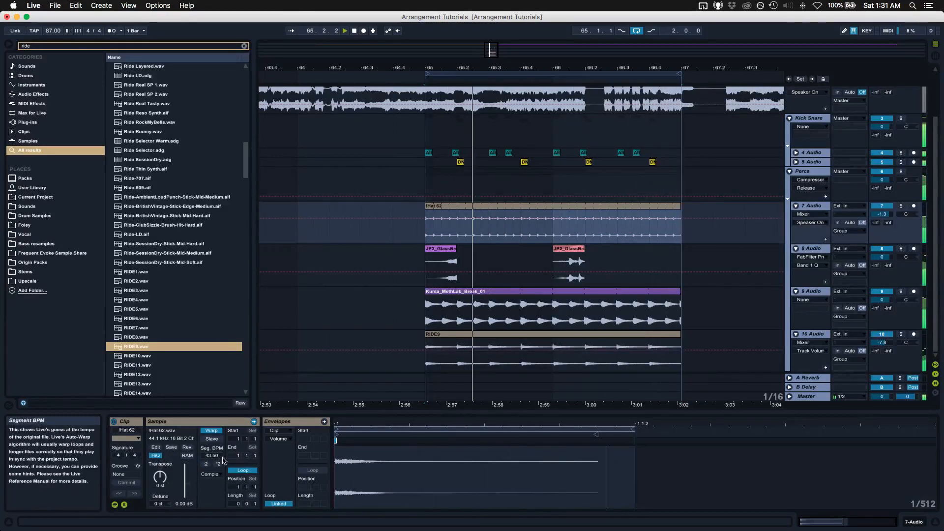
left_click(206, 465)
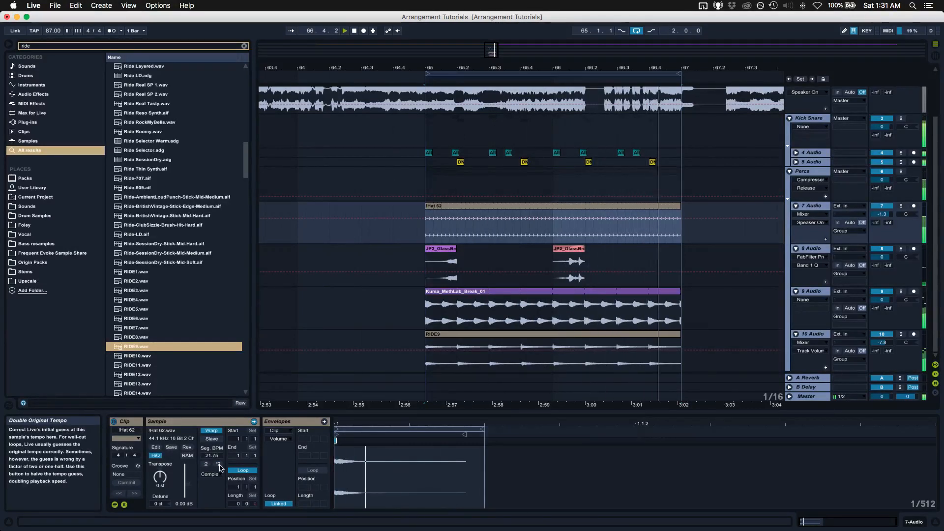
left_click(218, 465)
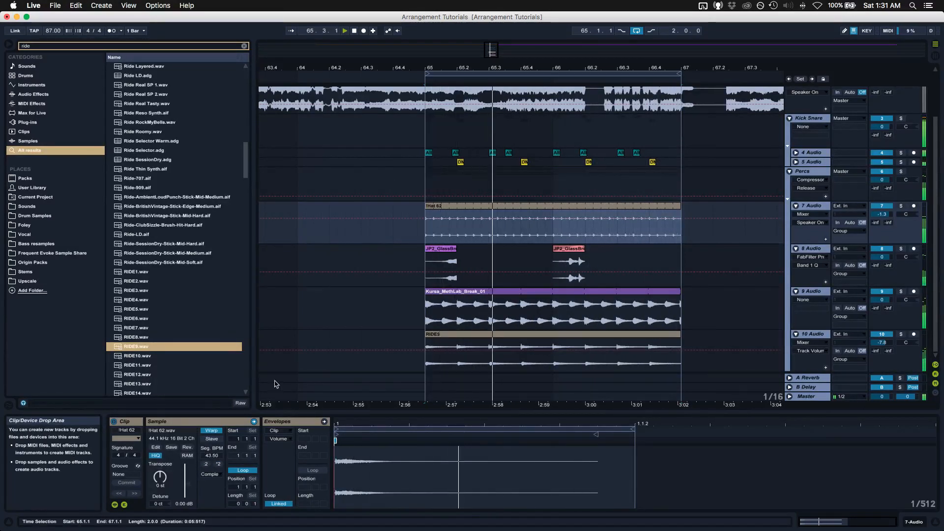
left_click_drag(196, 487, 187, 478)
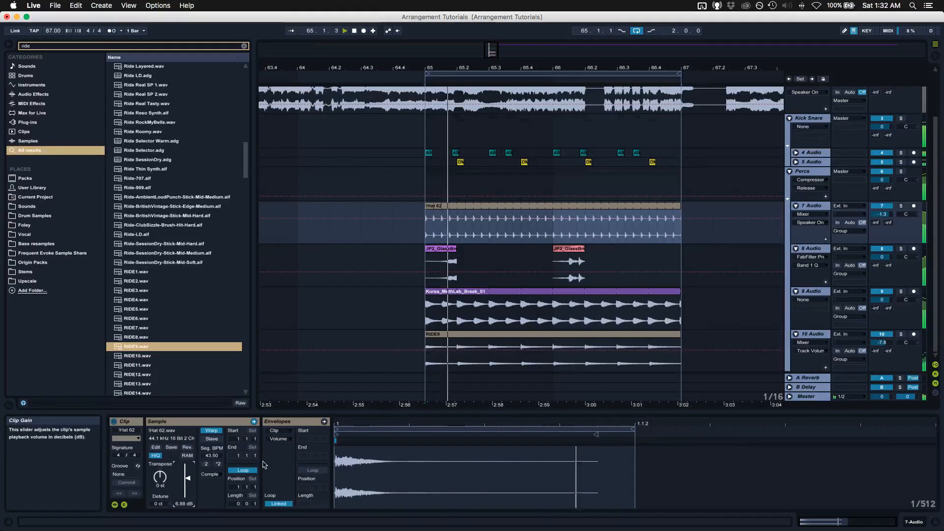
- Try the !Hat 62 clip at a segment tempo of 21.75 BPM and restore 43.50 BPM
left_click(207, 463)
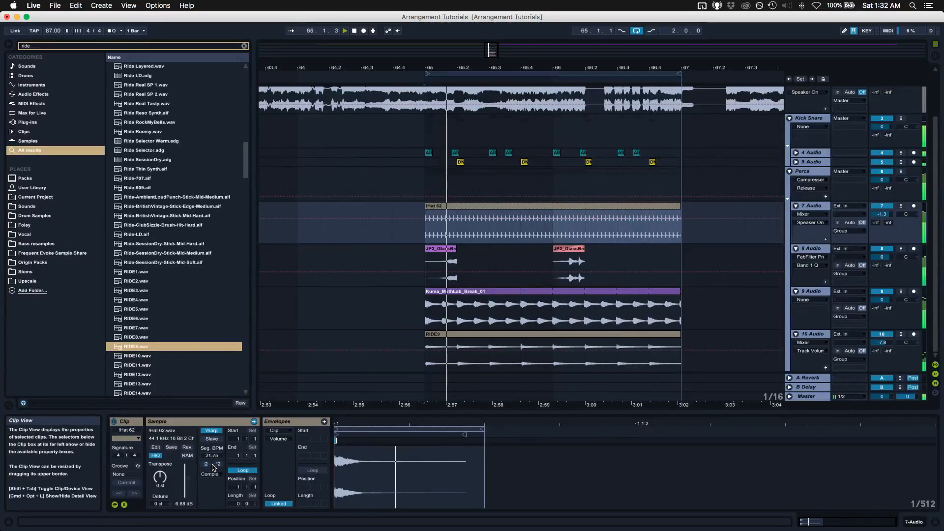
left_click(217, 464)
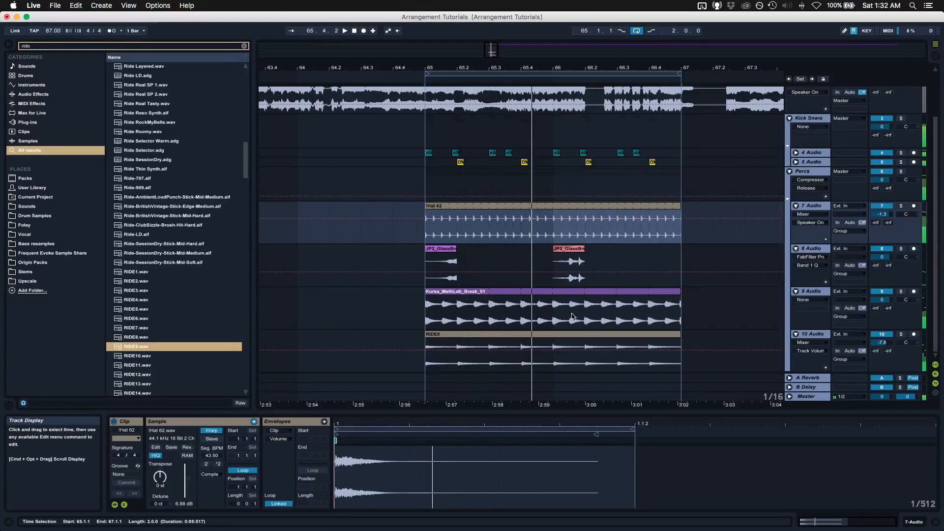
left_click(218, 464)
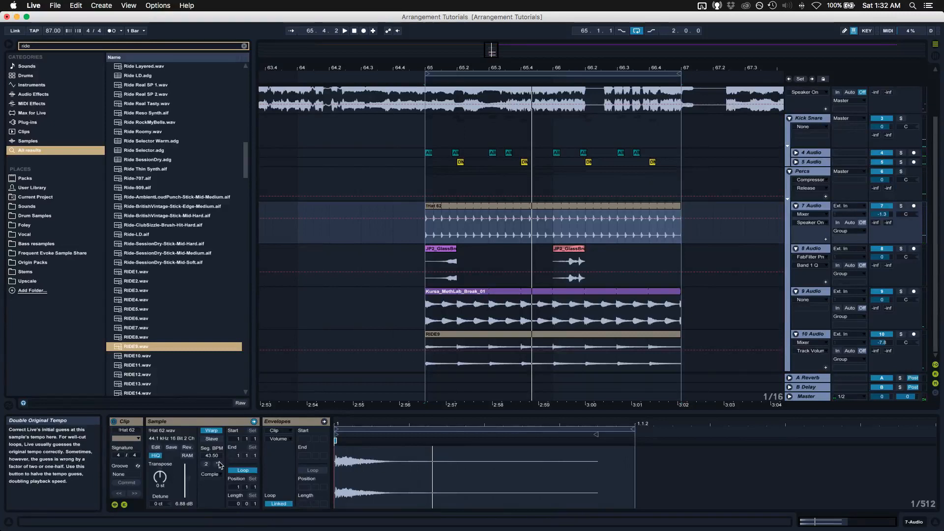
- Fold the Percs and Kick Snare track groups in the arrangement
scroll(765, 196, "right", 2)
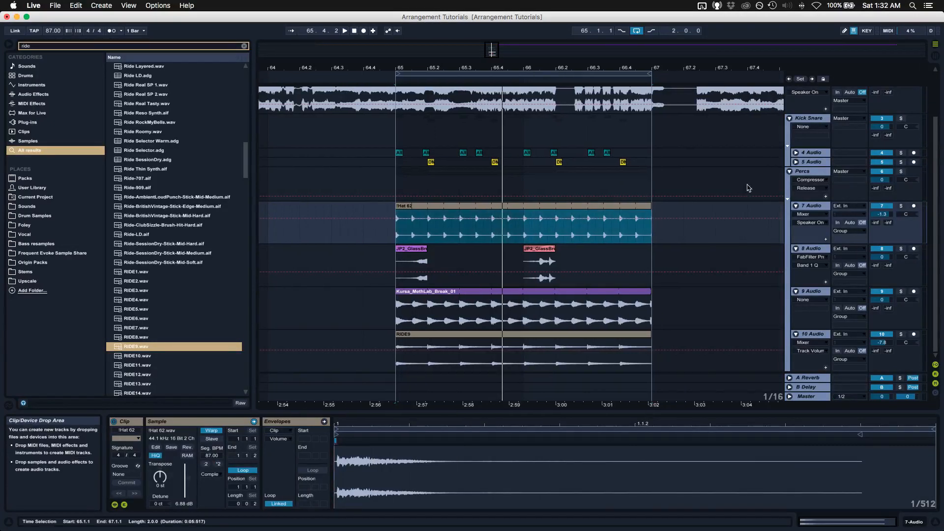
left_click(789, 172)
left_click(789, 176)
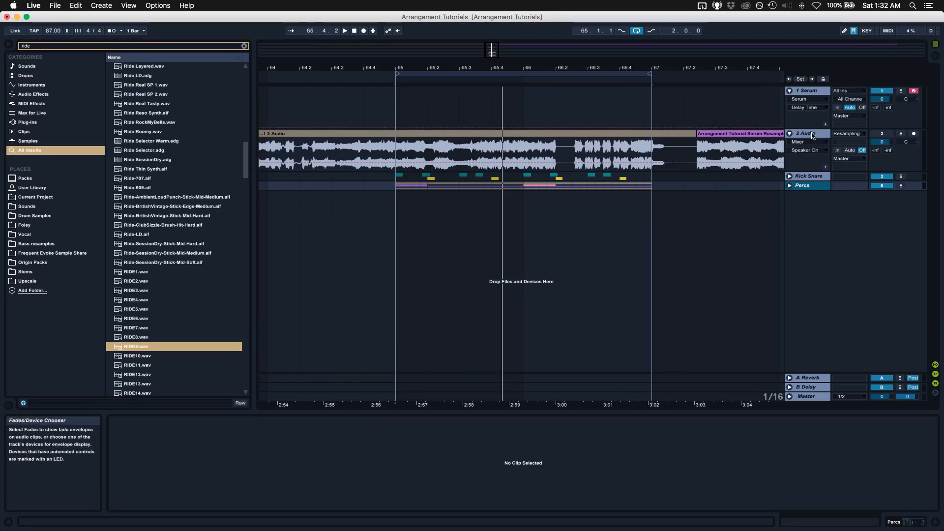
- Add a new audio track in a group named Bass, plus an armed MIDI track inside that group
key("super+t")
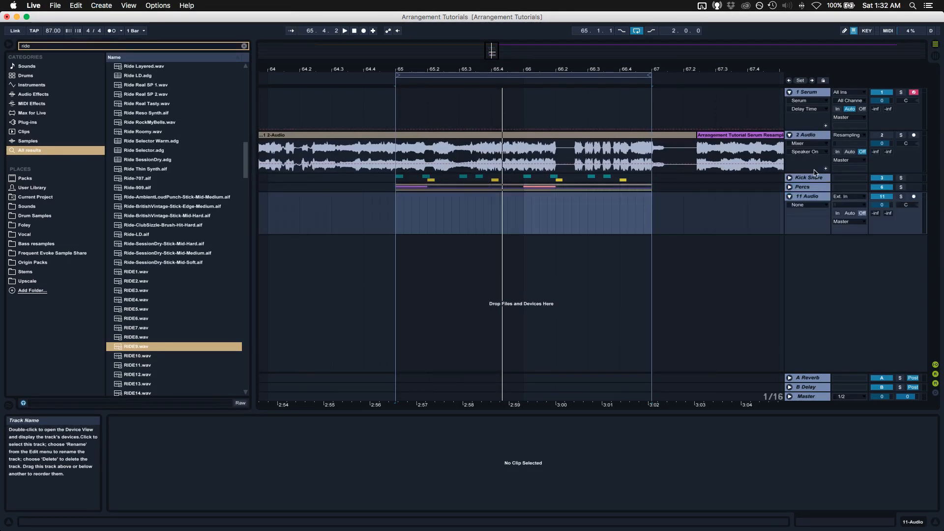
key("super+g")
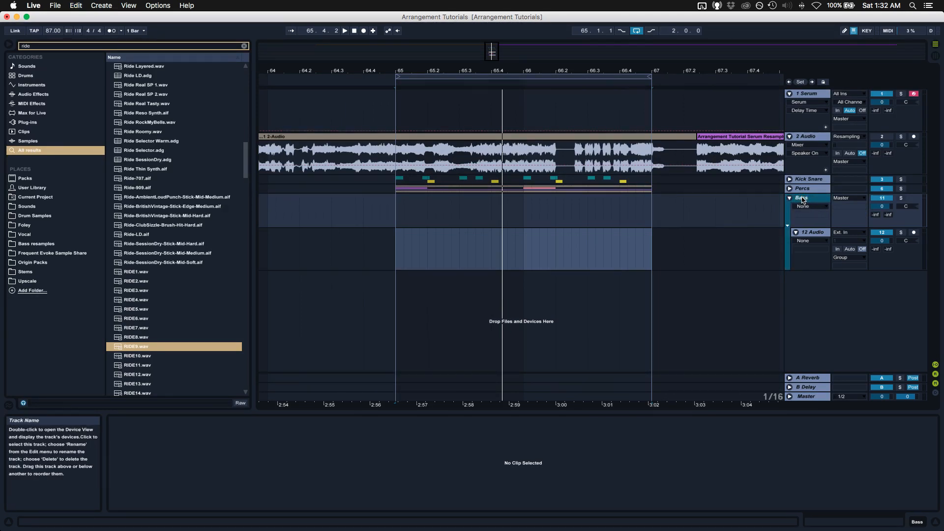
left_click(820, 234)
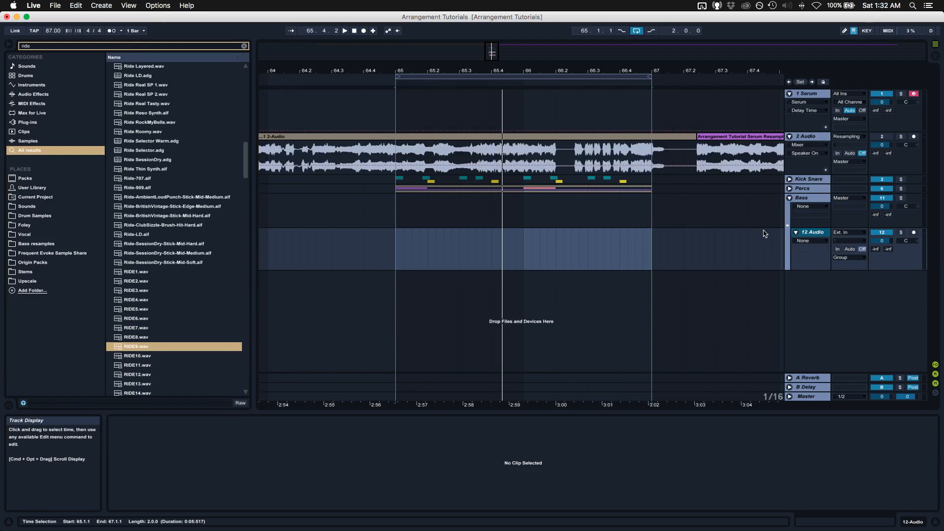
key("super+shift+t")
left_click(914, 264)
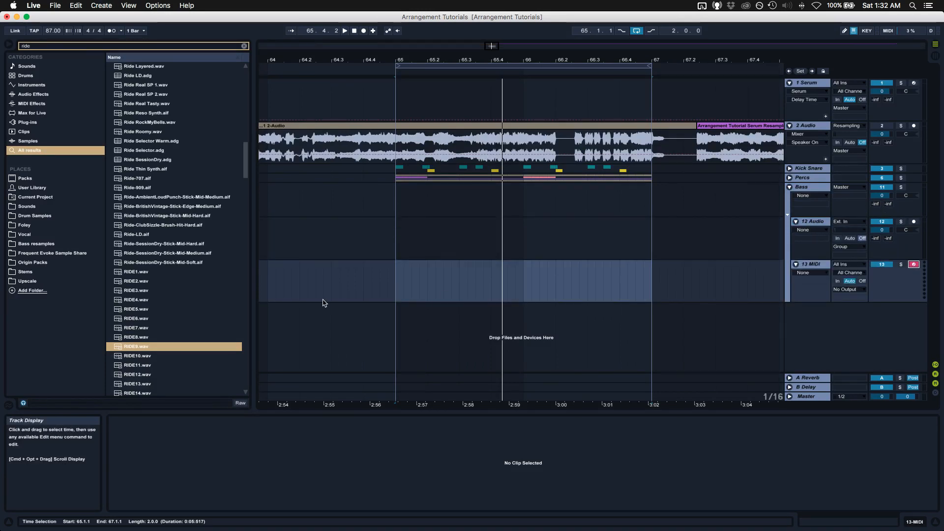
- Create a one-beat MIDI clip at 65.1.1 on the new MIDI track, containing one full-length F1 note
left_click(531, 301)
left_click(805, 181)
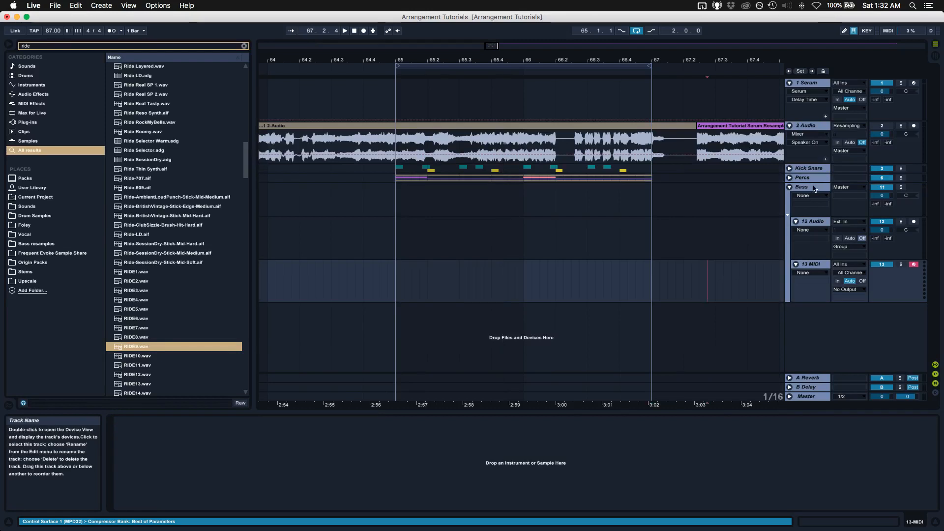
key("Down")
left_click(388, 281)
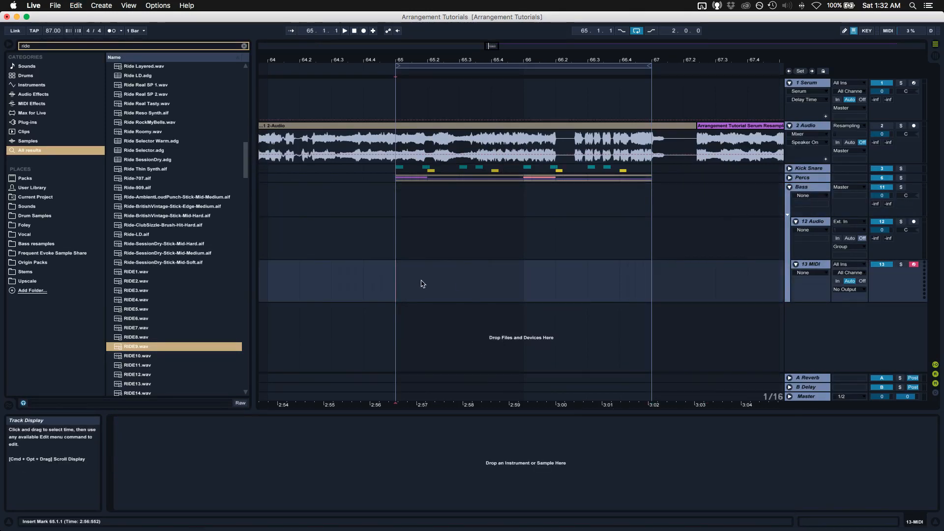
left_click_drag(424, 297, 403, 299)
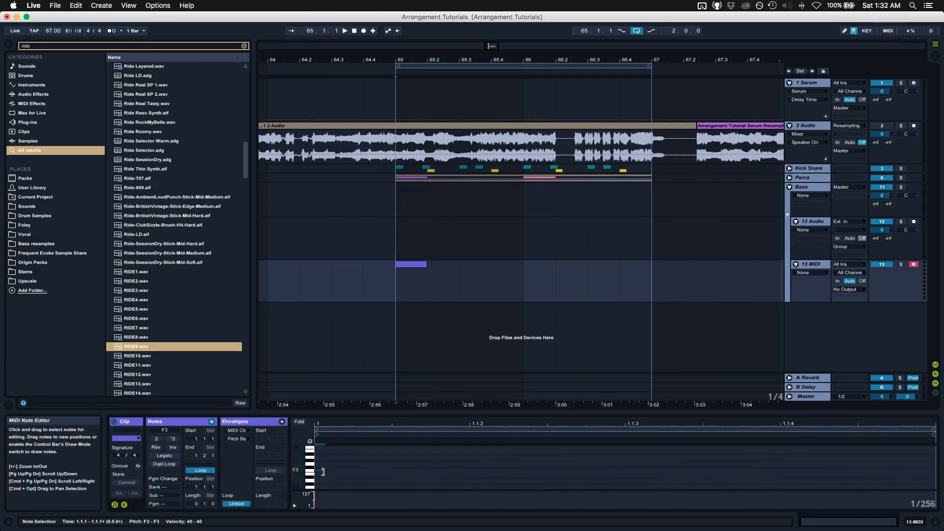
left_click_drag(383, 469, 943, 445)
key("shift+Down")
key("shift+Down")
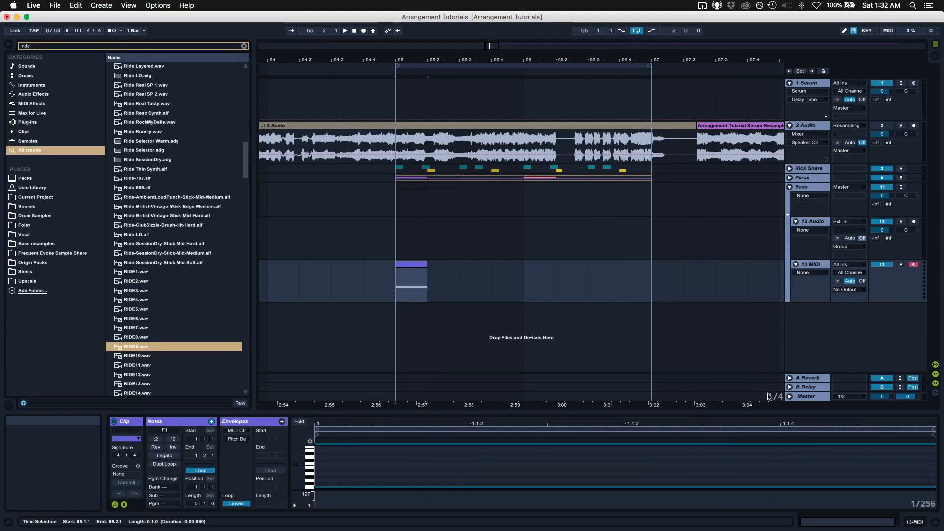
- Duplicate the one-beat MIDI clip seven times to fill the two-bar loop up to bar 67
key("super+d")
key("super+d")
key("super+d")
key("super+d")
key("super+d")
key("super+d")
key("super+d")
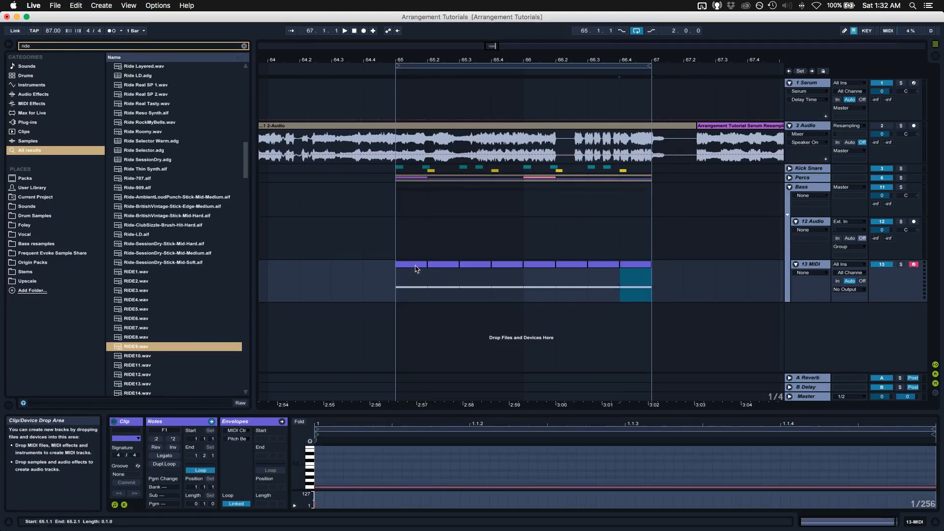
- Load the Operator instrument onto the MIDI track in the Bass group
left_click(416, 269)
left_click(787, 271)
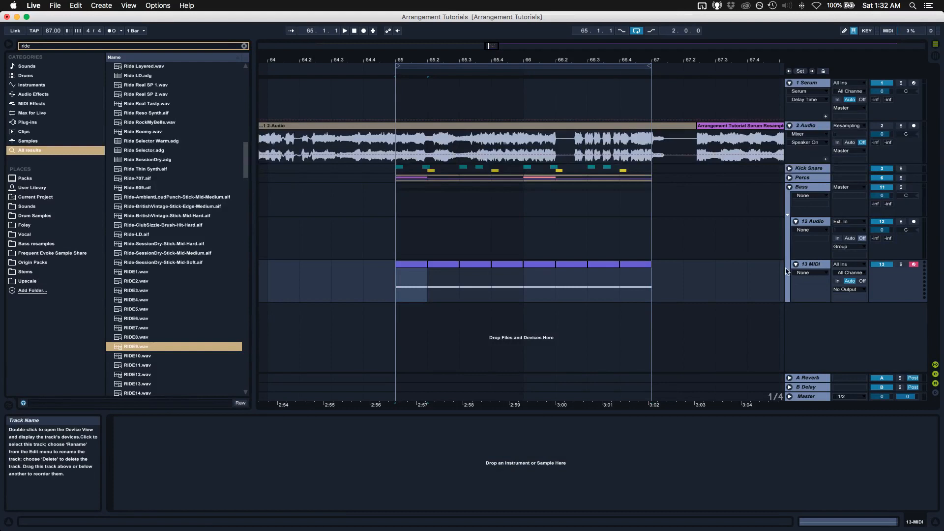
left_click(25, 75)
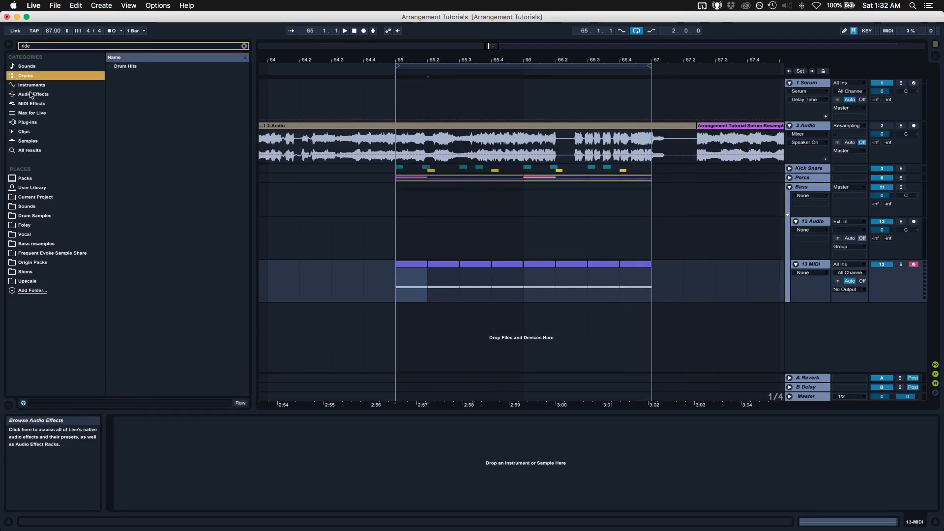
left_click(32, 85)
left_click(244, 45)
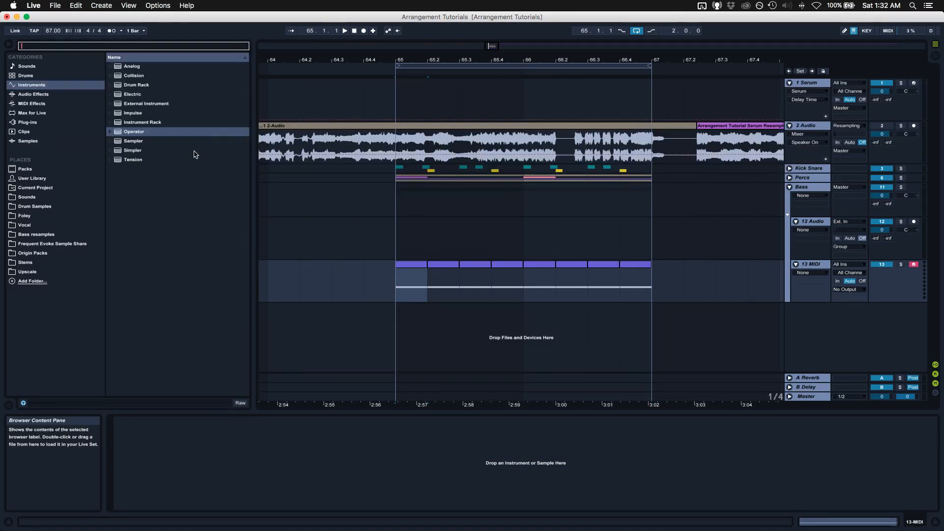
double_click(153, 131)
- Solo the Operator track and enable its pitch envelope at 100%, with +12 st initial, +9 st peak and 1.37 s decay
left_click(901, 264)
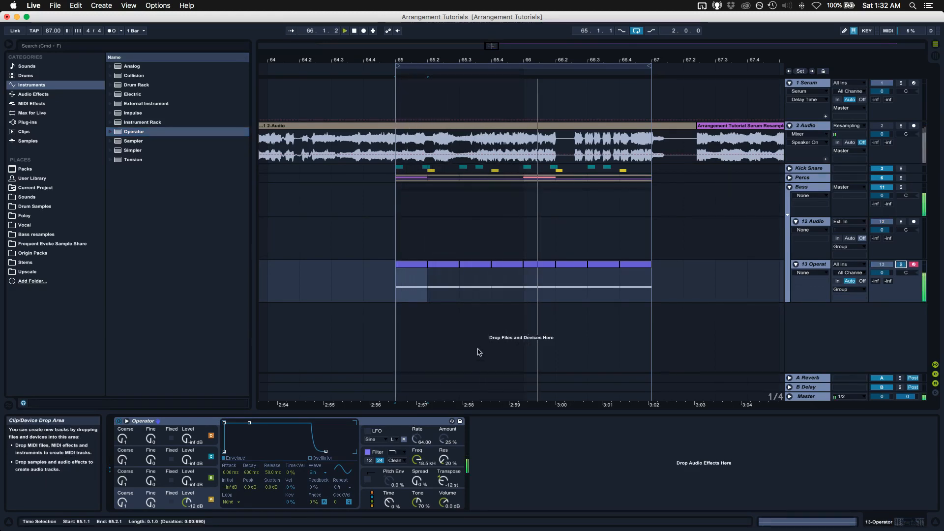
left_click(368, 477)
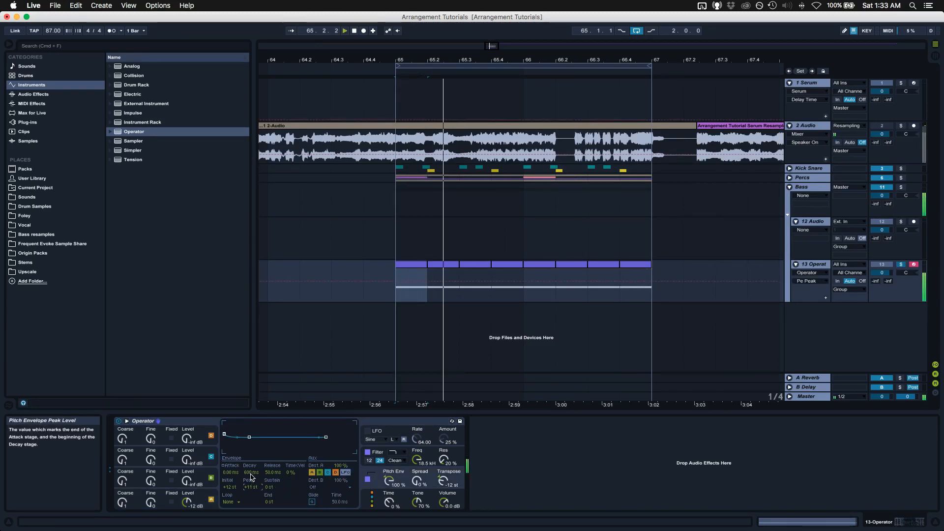
mouse_move(250, 473)
left_mouse_down()
mouse_move(251, 457)
mouse_move(251, 493)
mouse_move(250, 465)
left_mouse_up()
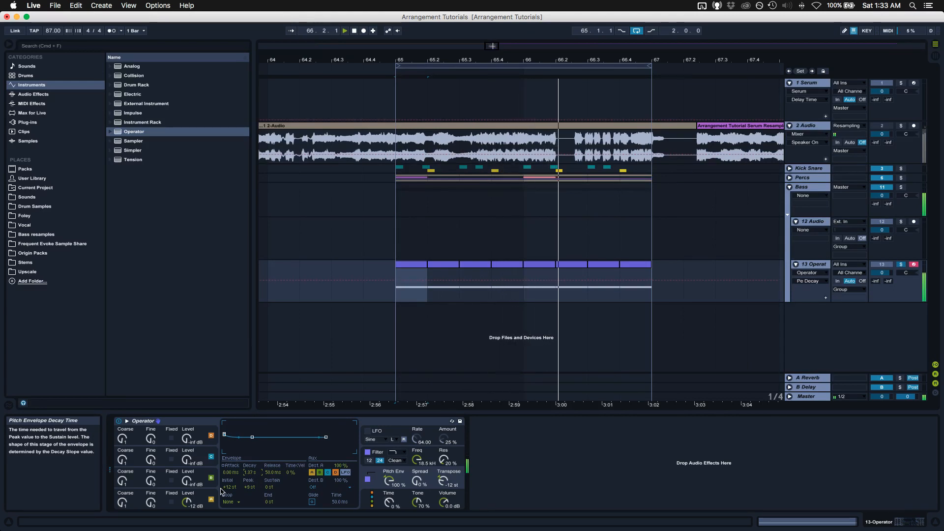
- Set oscillator A's envelope sustain to -11 dB, and bring in oscillator B at -36 dB with Fine at 20
left_click(202, 492)
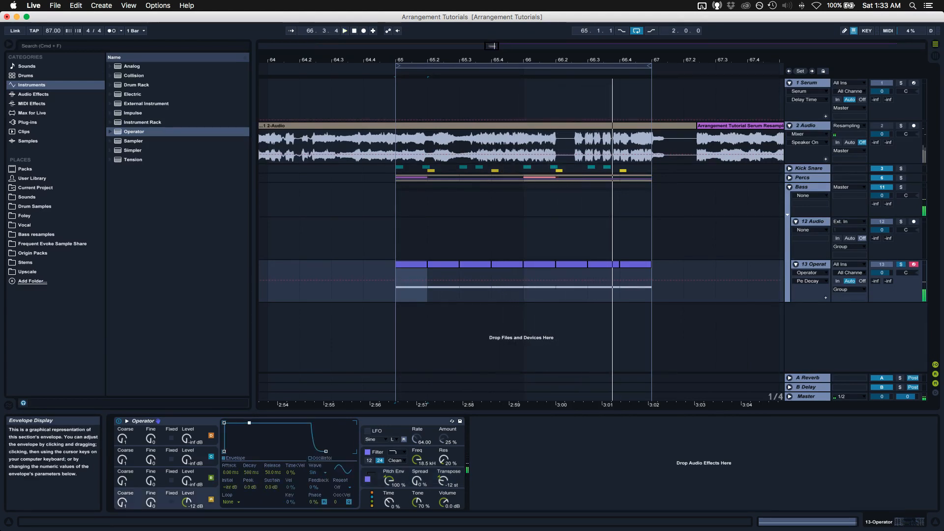
left_click_drag(250, 423, 249, 431)
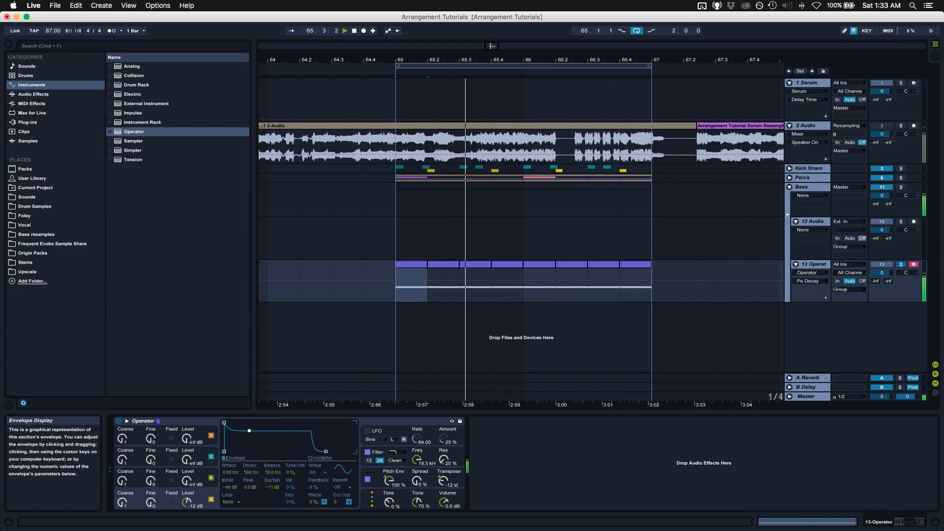
left_click_drag(200, 486, 146, 470)
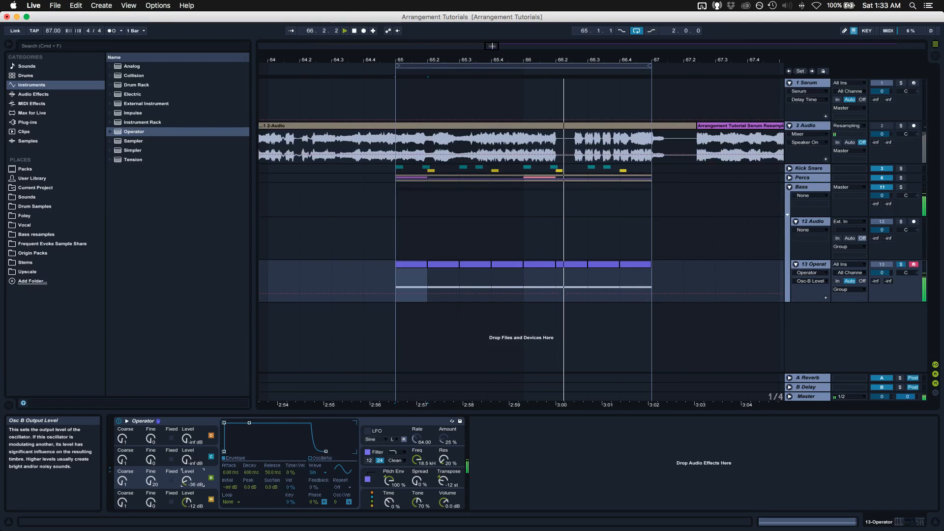
key("space")
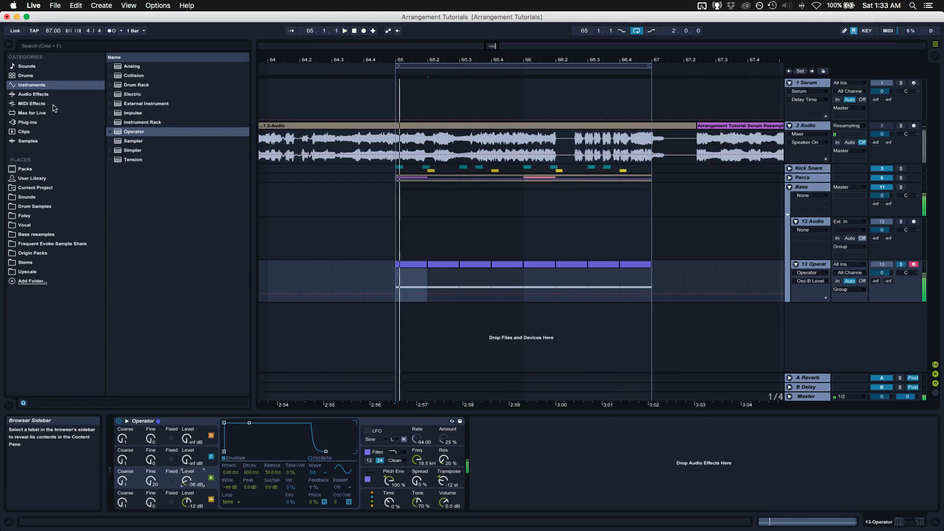
- Add a Glue Compressor after Operator with a -7.30 dB threshold, 14.8 dB makeup and soft clipping enabled
left_click(33, 94)
double_click(143, 234)
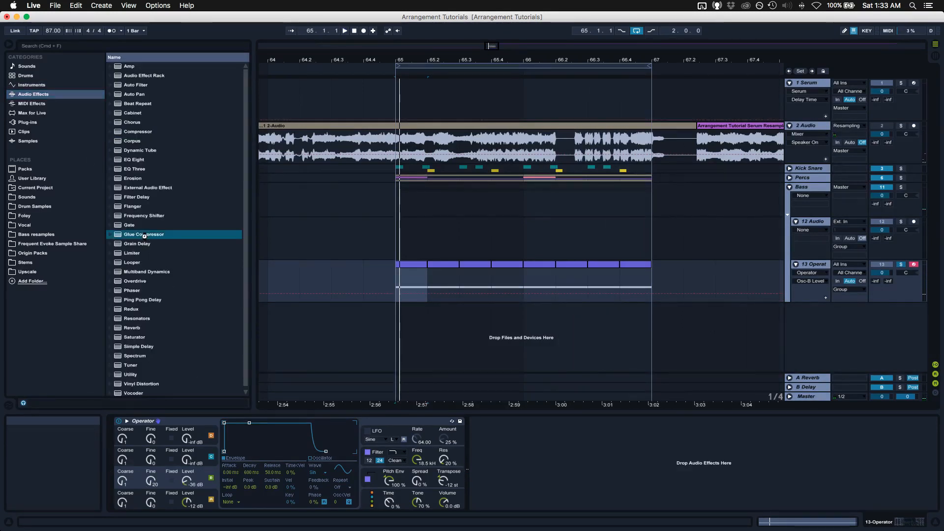
left_click(519, 500)
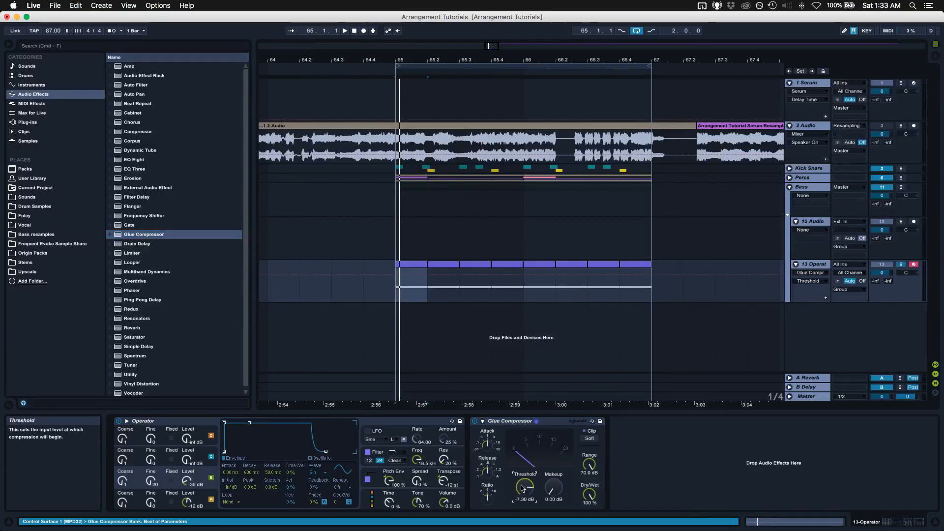
left_click(590, 438)
mouse_move(552, 488)
left_mouse_down()
mouse_move(552, 467)
mouse_move(553, 480)
left_mouse_up()
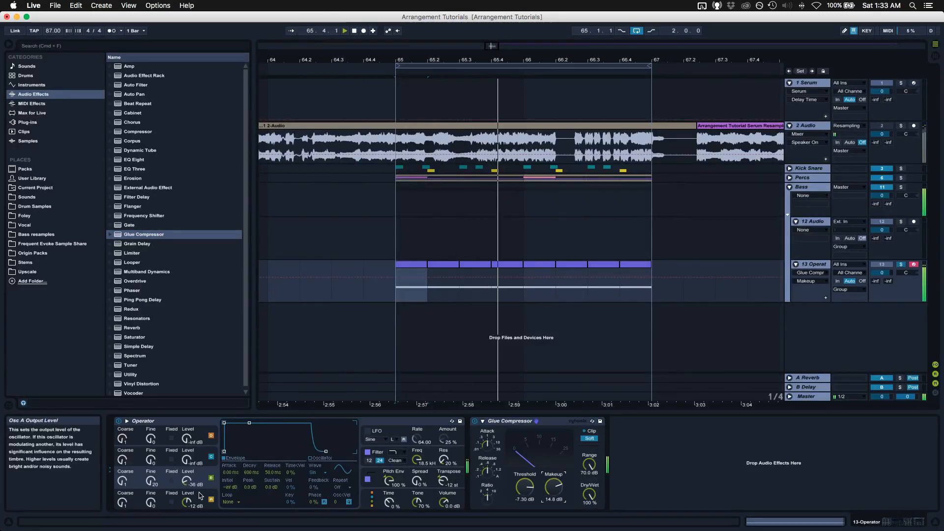
- Set the decay of oscillator A's envelope in Operator to 1.06 s
left_click(187, 501)
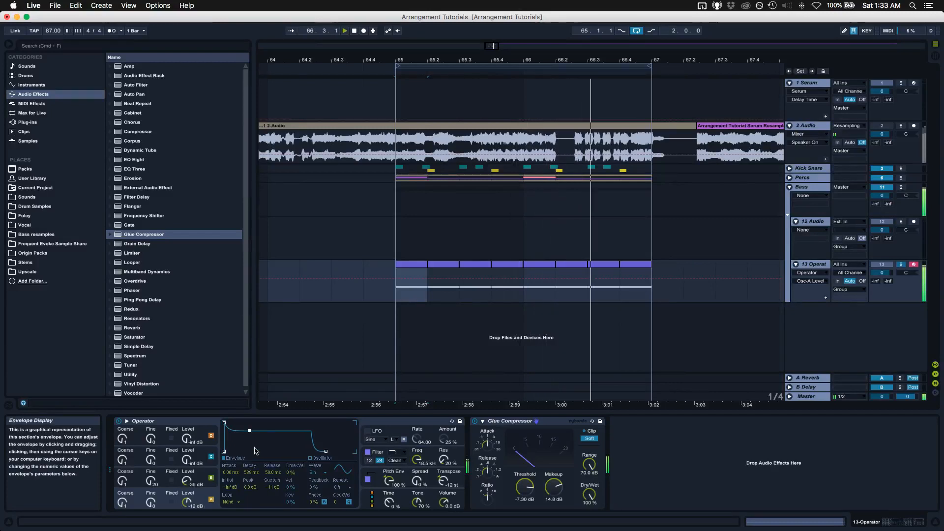
left_click(251, 473)
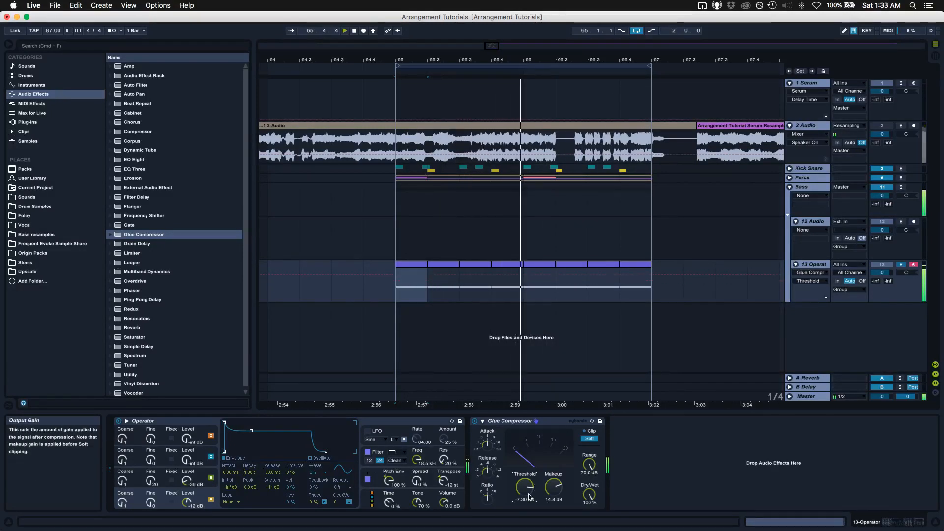
- Set the Glue Compressor to -15.2 dB threshold and 17.3 dB makeup with a lower attack, and unsolo the Operator track
mouse_move(528, 497)
left_mouse_down()
mouse_move(529, 514)
mouse_move(553, 480)
mouse_move(526, 488)
left_mouse_up()
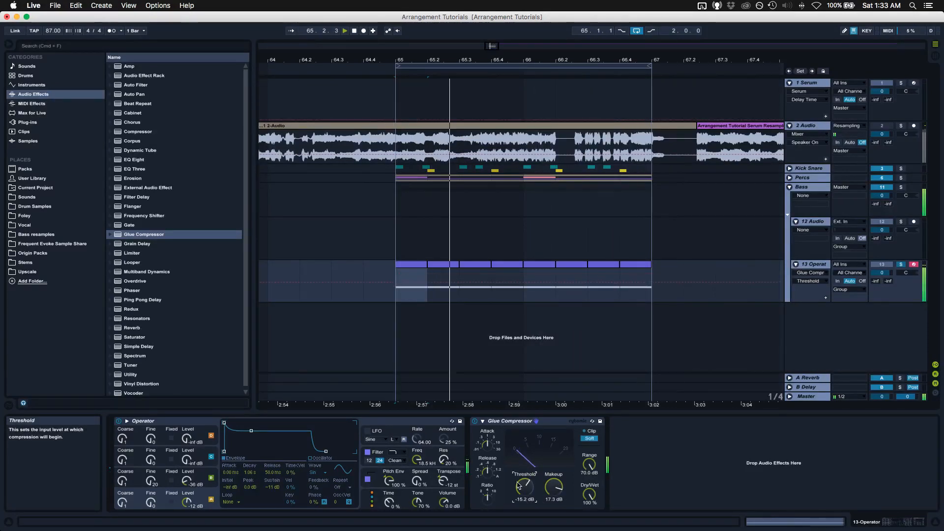
left_click_drag(487, 445, 487, 465)
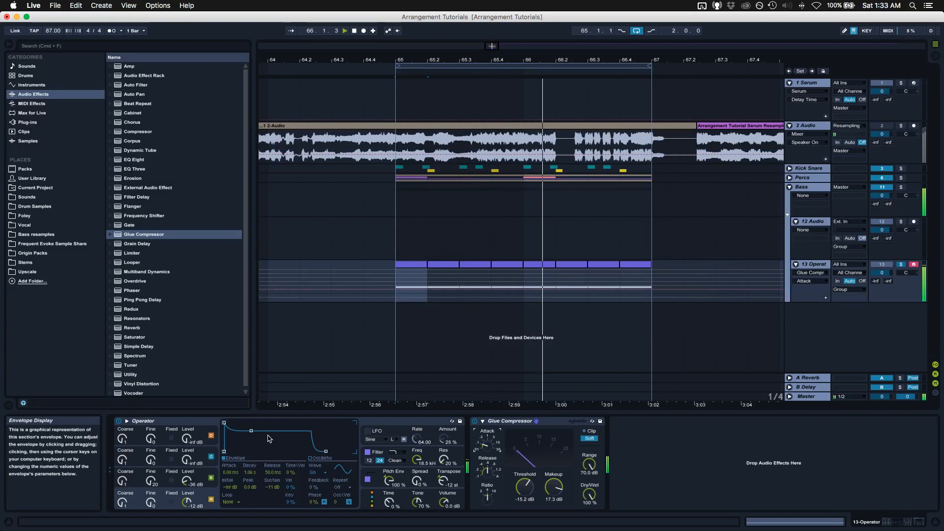
left_click(900, 265)
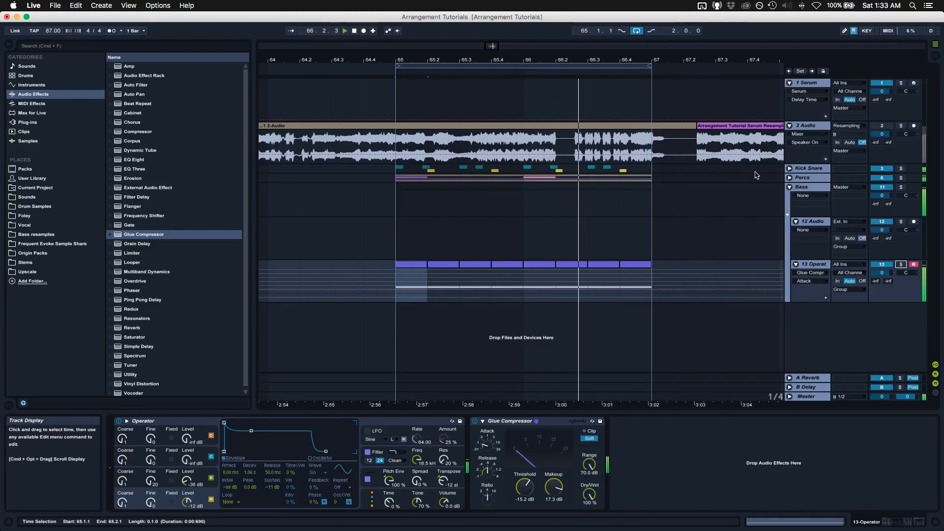
- Unfold the Kick Snare group and its 5 Audio track, showing that track's Impact device
left_click(789, 168)
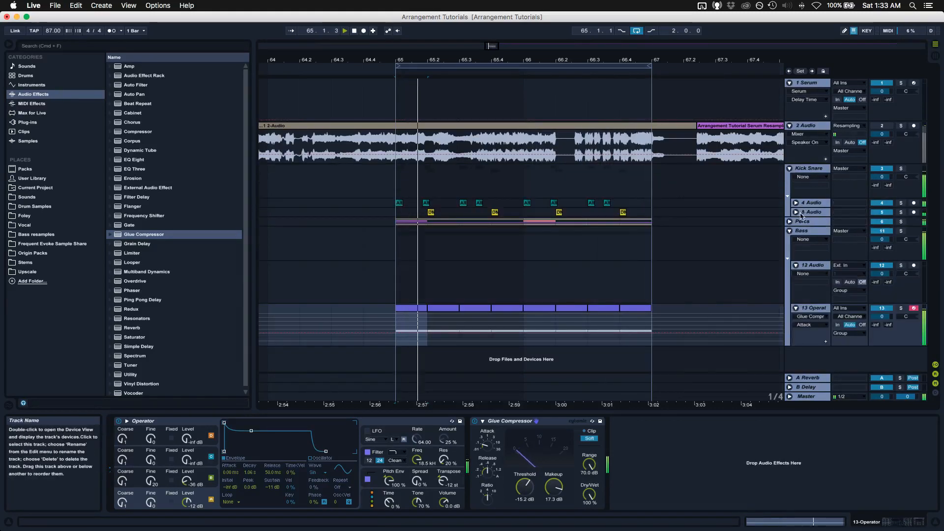
left_click(801, 215)
left_click(796, 212)
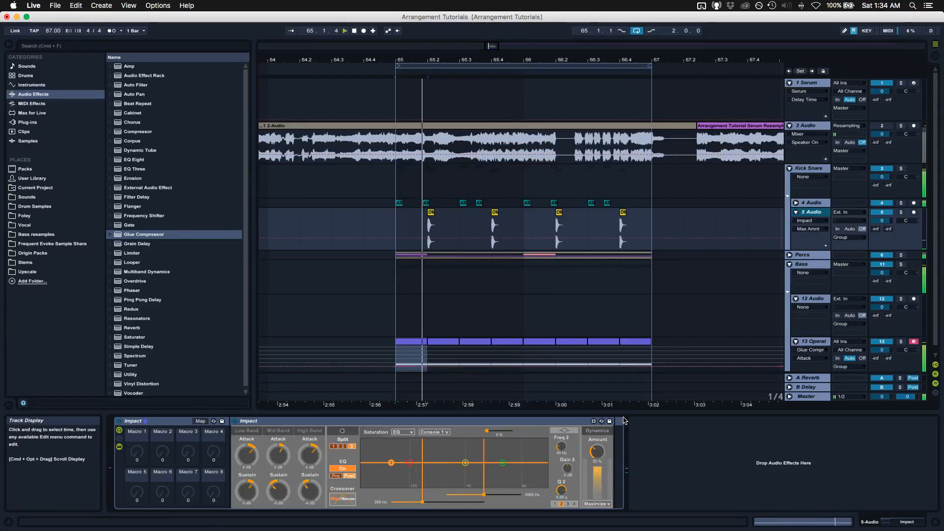
- Raise the Dynamics Amount of the Impact device on the 5 Audio track, checking it against the looped playback
key("space")
key("space")
left_click_drag(593, 449, 593, 423)
key("space")
key("space")
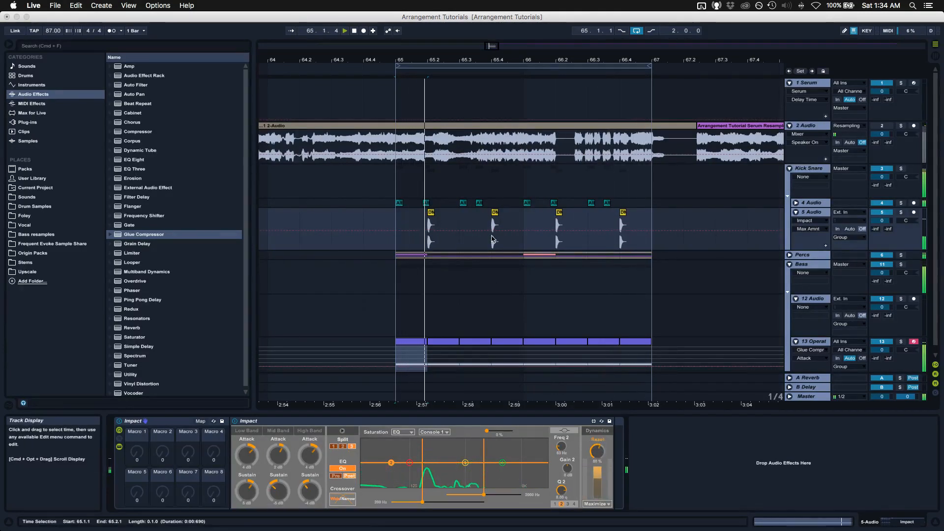
- Solo the 5 Audio track and audition it from its first hit at 65.2.1
key("space")
left_click(427, 220)
left_click(901, 212)
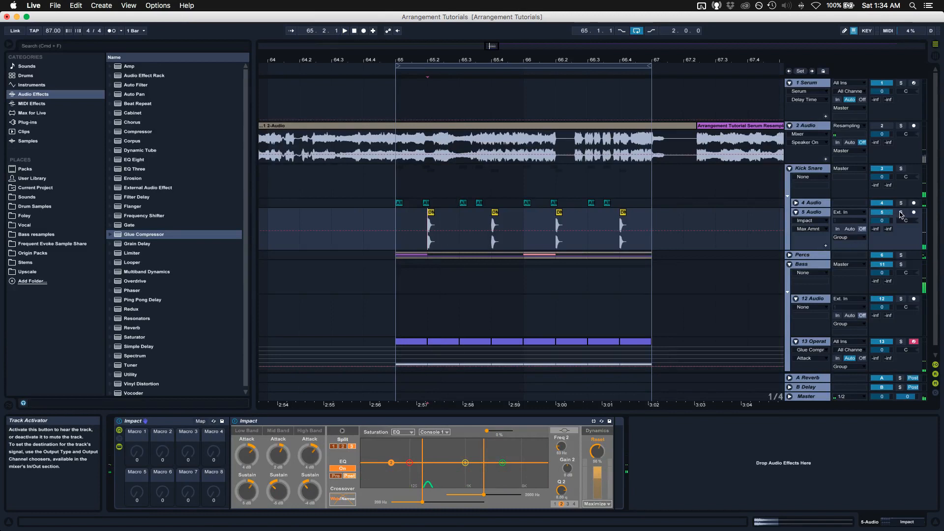
key("space")
key("space")
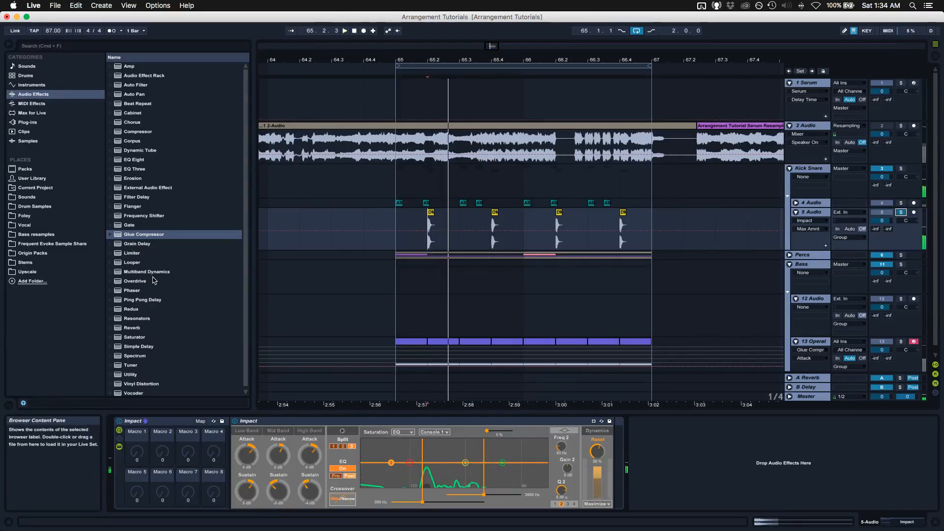
- Insert a Reverb ahead of Impact on the 5 Audio track and set its Dry/Wet to 24%
scroll(154, 282, "down", 1)
left_click_drag(135, 328, 126, 500)
left_click_drag(341, 499, 341, 506)
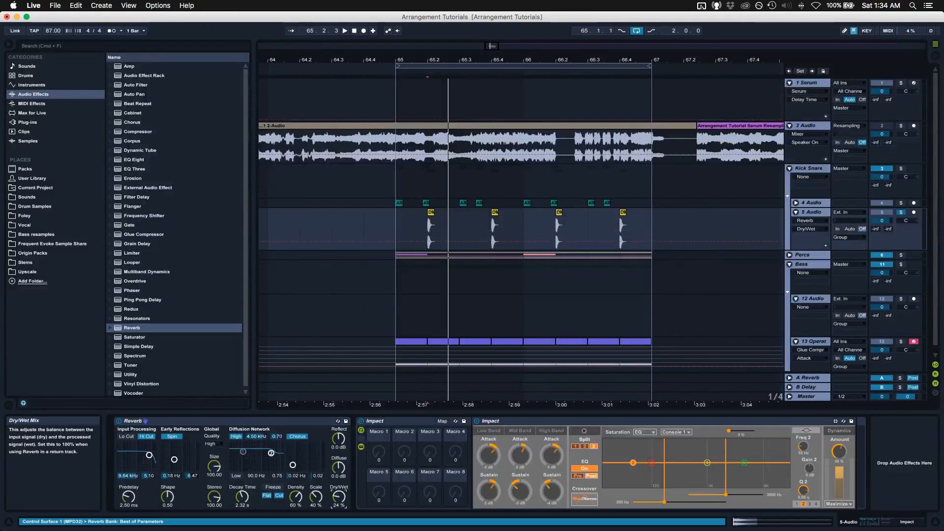
- Set the Reverb's Decay Time to 679 ms on the 5 Audio track and enable its Lo Cut input filter
left_click_drag(242, 497, 248, 505)
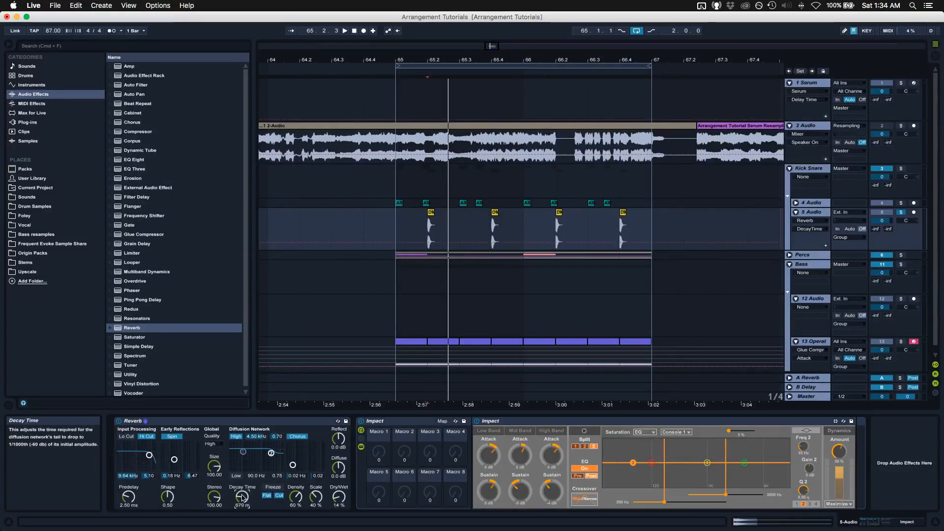
left_click(126, 436)
key("space")
key("space")
key("space")
key("space")
key("space")
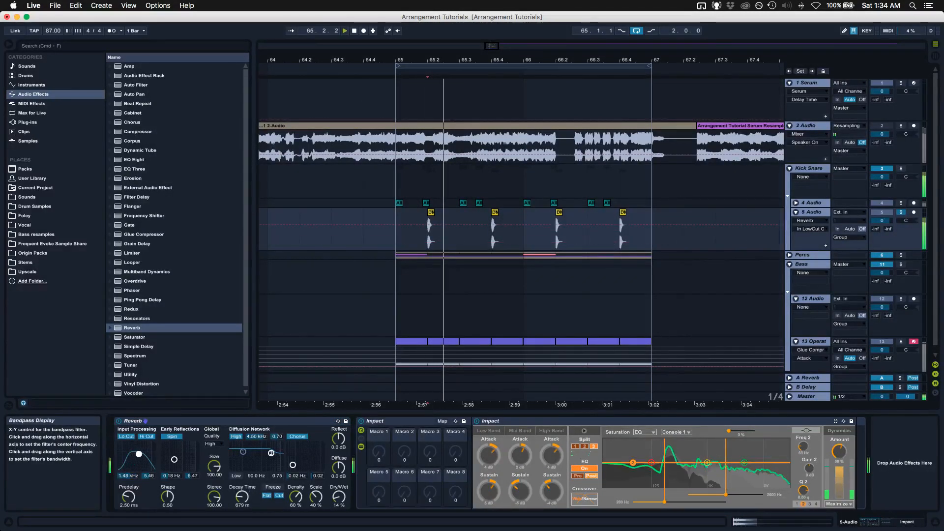
- Move the Reverb's input bandpass filter to 3.02 kHz and audition the change in the loop
left_click_drag(140, 454, 143, 456)
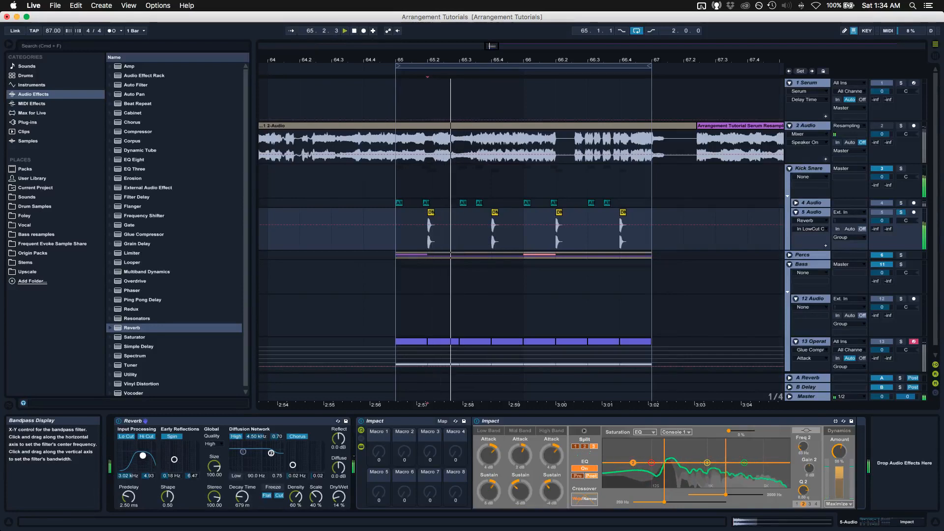
key("space")
key("space")
key("space")
key("space")
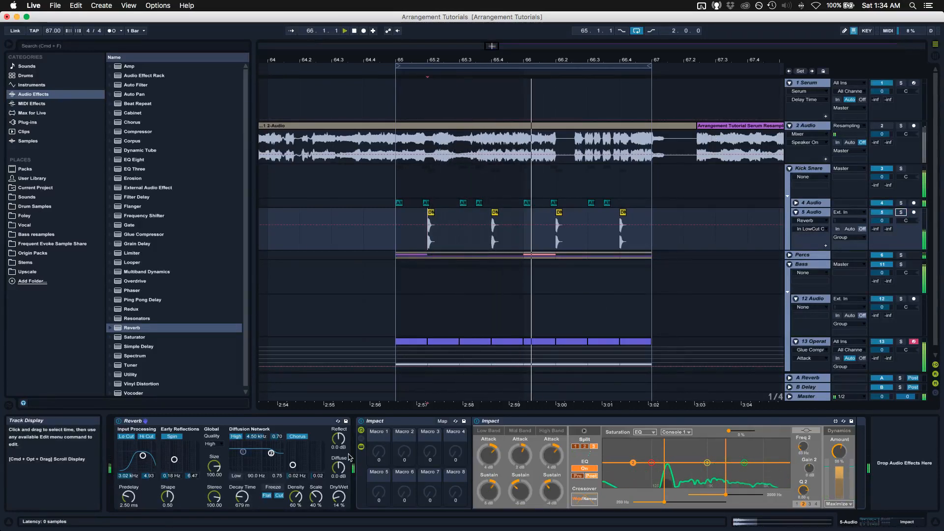
- Set the Reverb's Dry/Wet to 22% and lower the 13 Operator track's volume to -0.8 dB
left_click_drag(339, 497, 339, 486)
key("space")
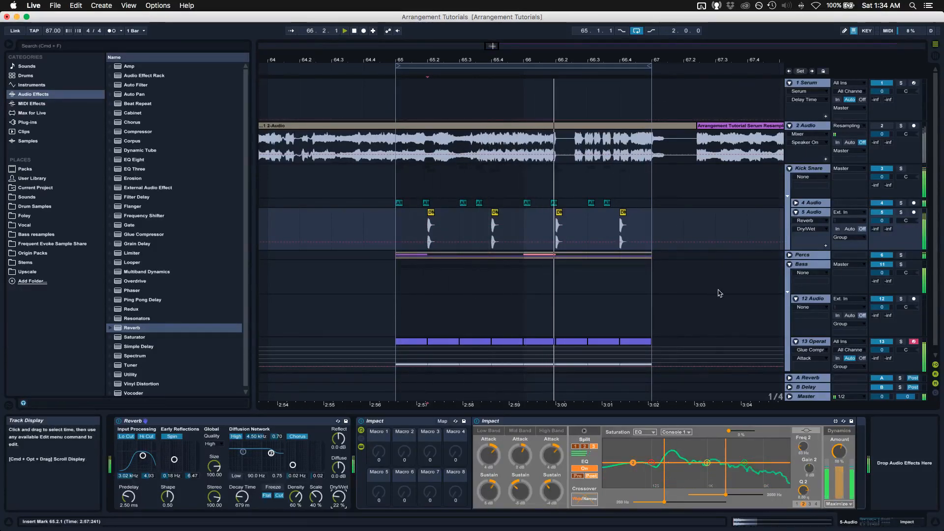
left_click_drag(879, 353, 879, 355)
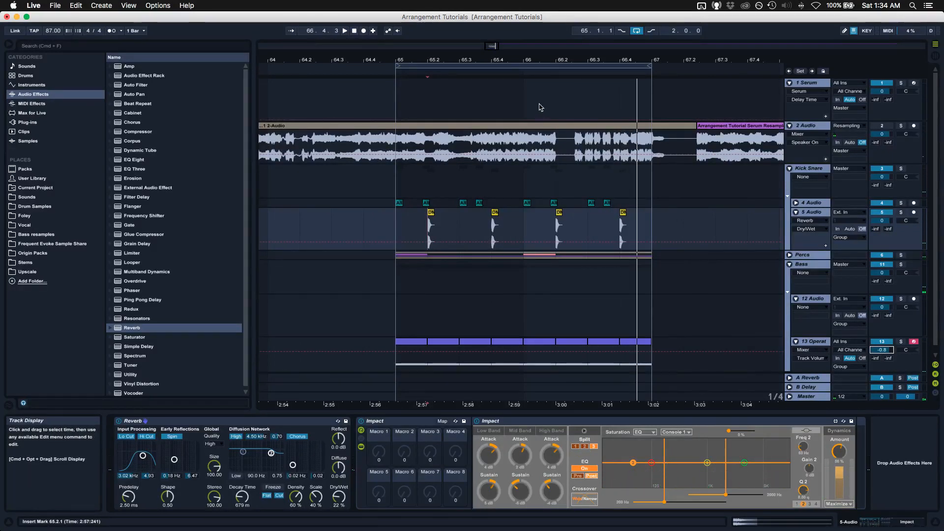
- Insert FabFilter Pro-Q 2 on the 12 Audio track and switch its 85 Hz low cut band to stereo processing
left_click(816, 300)
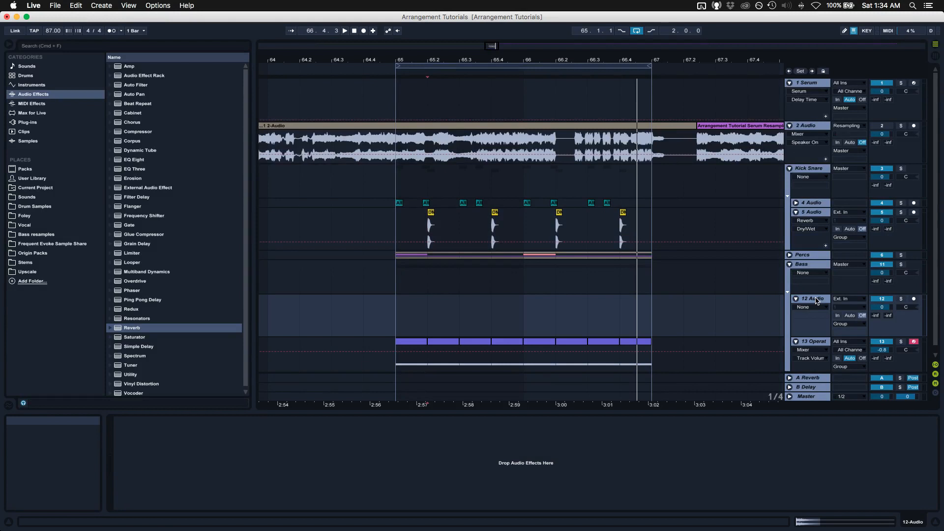
left_click(28, 122)
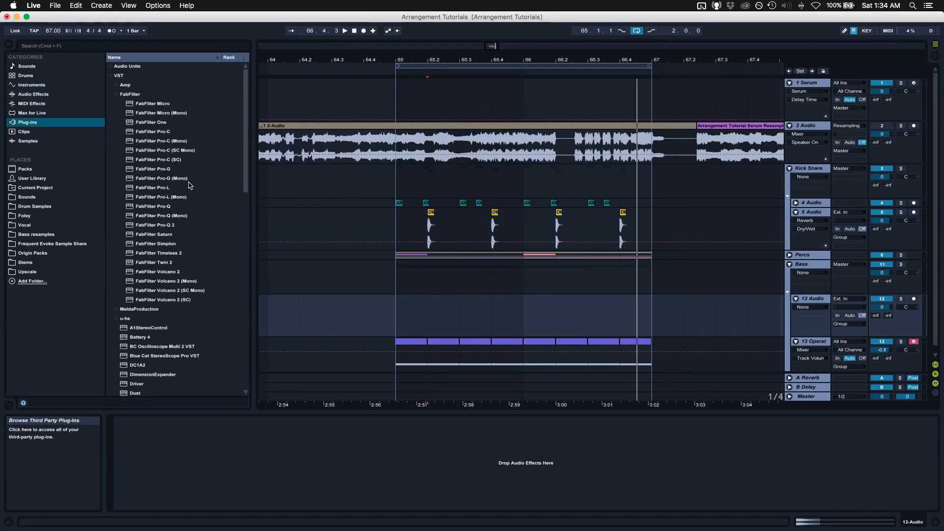
double_click(176, 225)
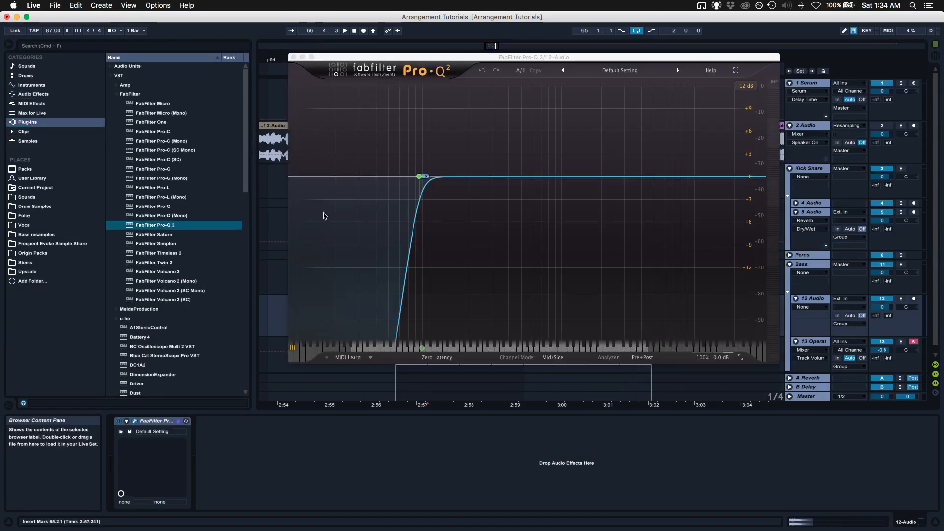
left_click(425, 179)
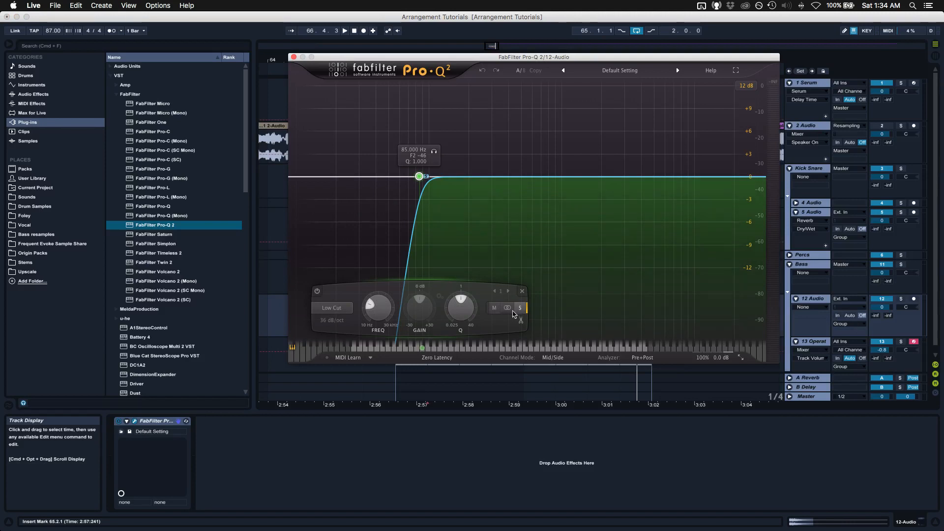
left_click(507, 308)
left_click(294, 57)
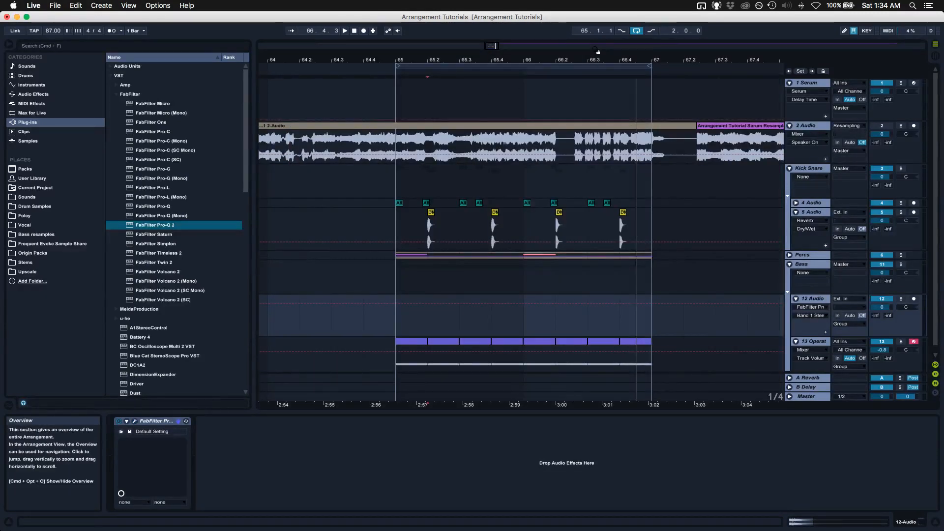
- Copy a short slice of the Serum Resample clip from about 69.2.2 on 2 Audio to 65.1.1 on 12 Audio
left_click_drag(596, 57, 596, 45)
scroll(669, 132, "right", 8)
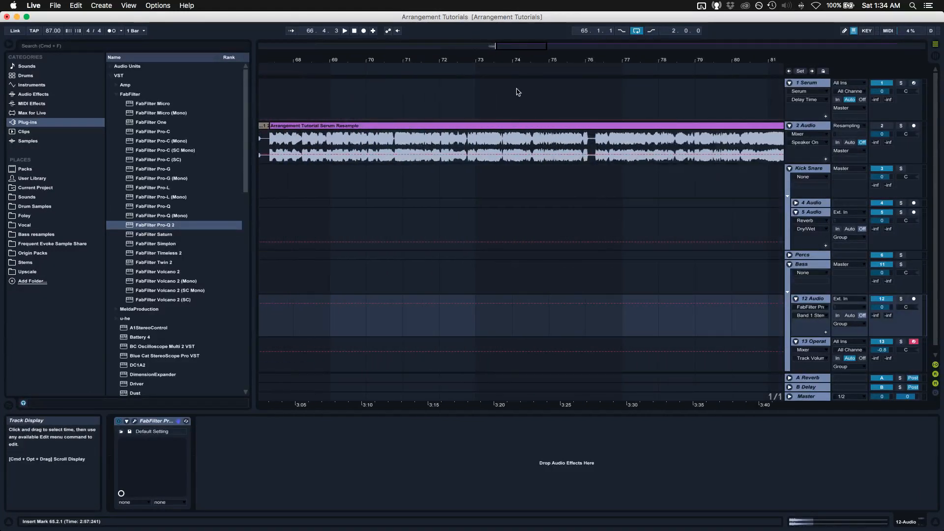
left_click_drag(500, 59, 501, 50)
scroll(492, 139, "left", 2)
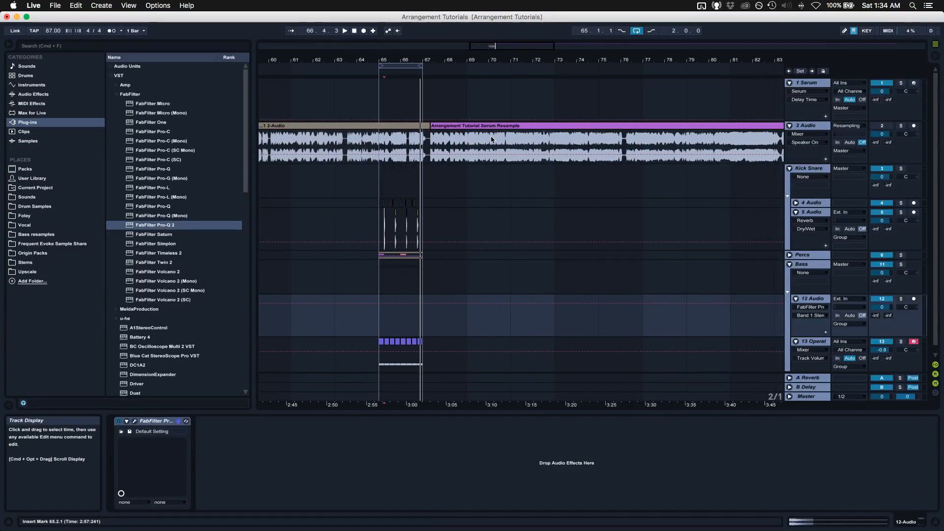
left_click(472, 145)
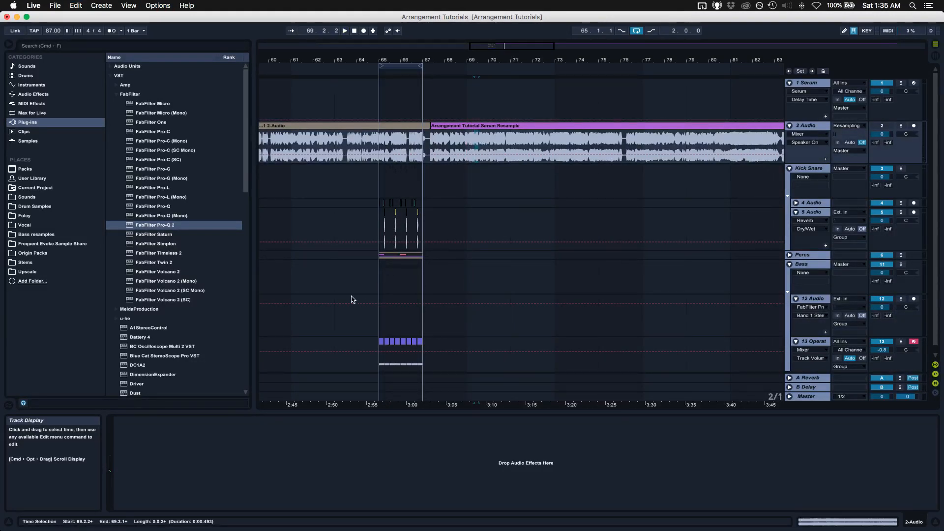
left_click(374, 323)
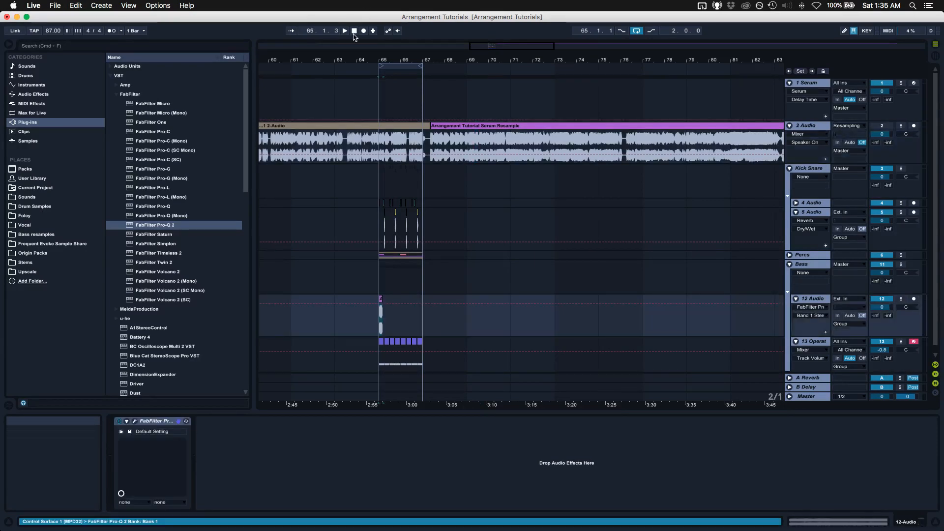
- Extend the slice on 12 Audio to 65.2 and enable Warp and Loop in its sample settings
left_click_drag(385, 63, 386, 86)
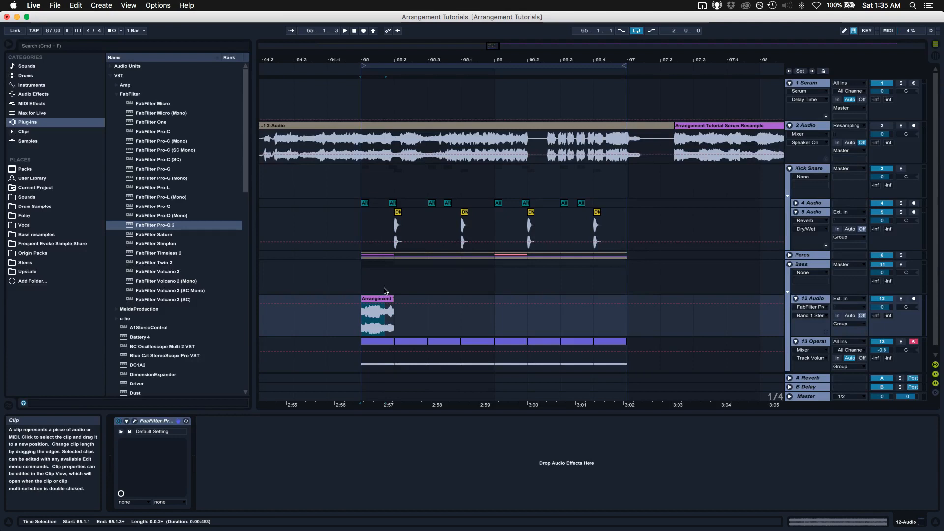
double_click(389, 300)
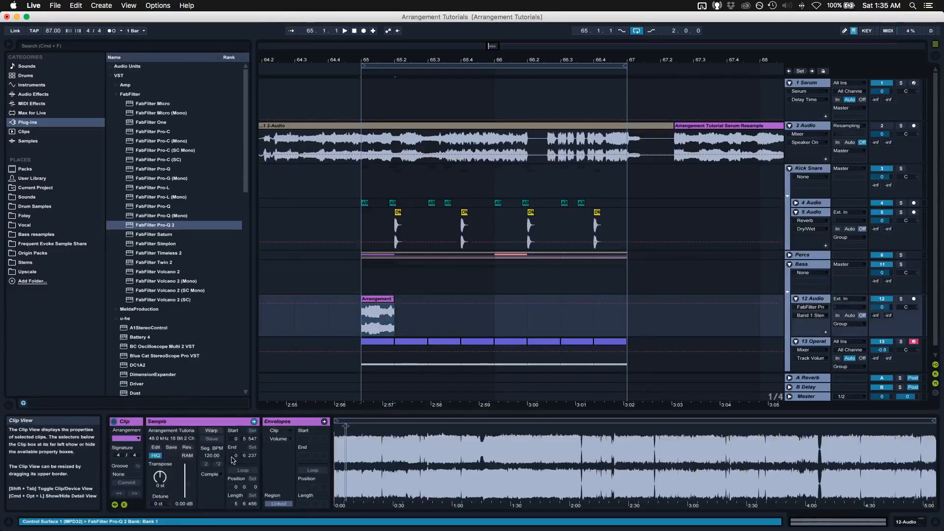
left_click(212, 430)
left_click(243, 471)
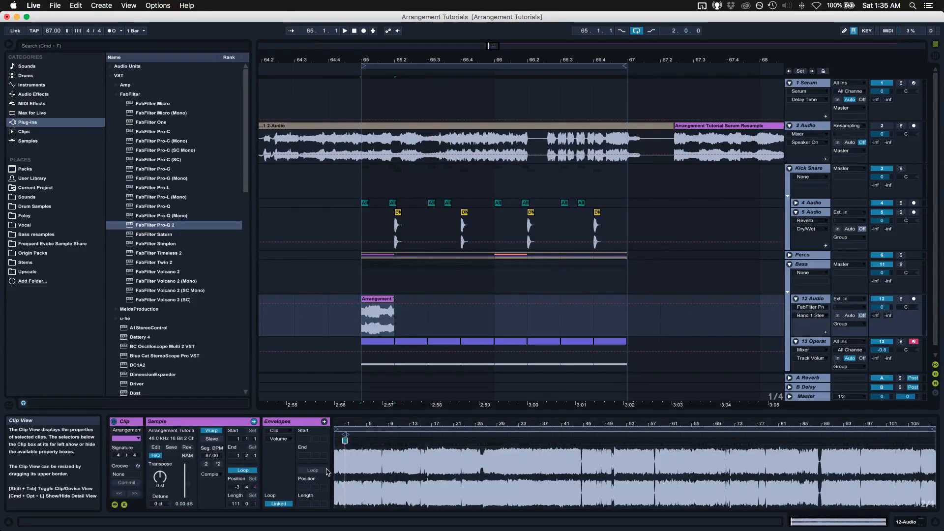
- Move the 12 Audio clip's start marker to bar 42, beat 1, auditioning the position against the looped playback
mouse_move(348, 435)
left_mouse_down()
mouse_move(456, 437)
mouse_move(482, 453)
mouse_move(568, 452)
left_mouse_up()
key("space")
key("space")
key("space")
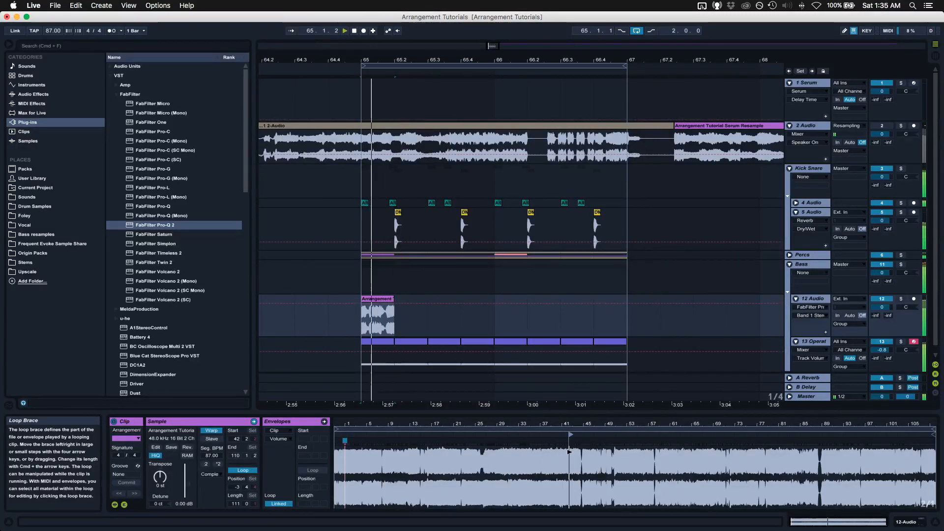
left_click_drag(568, 451, 568, 456)
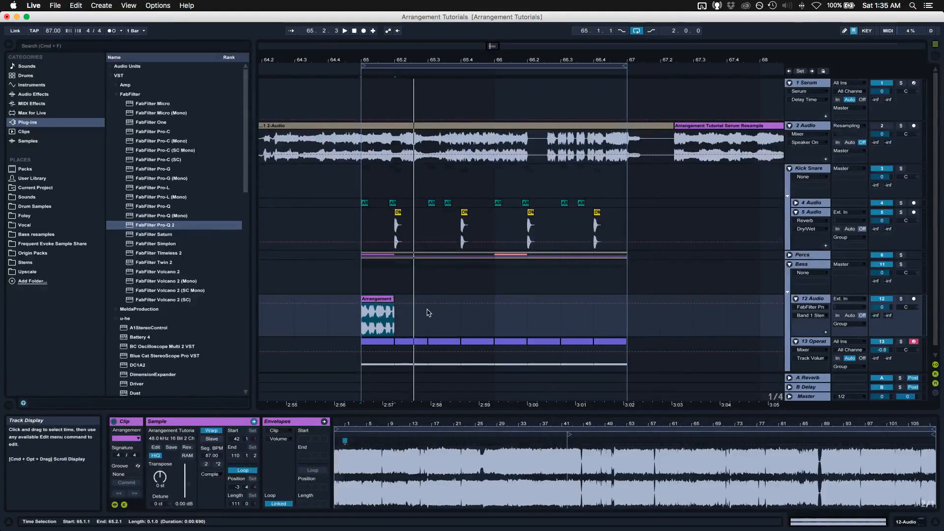
- Look along the Serum Resample clip on the 2 Audio track for further bass material after the loop
mouse_move(453, 60)
left_mouse_down()
mouse_move(453, 49)
mouse_move(454, 58)
left_mouse_up()
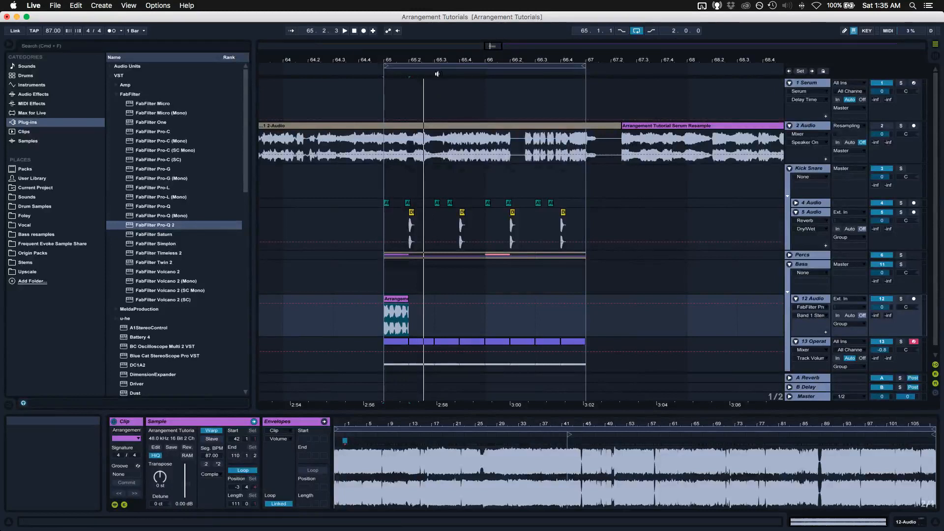
left_click_drag(442, 61, 440, 53)
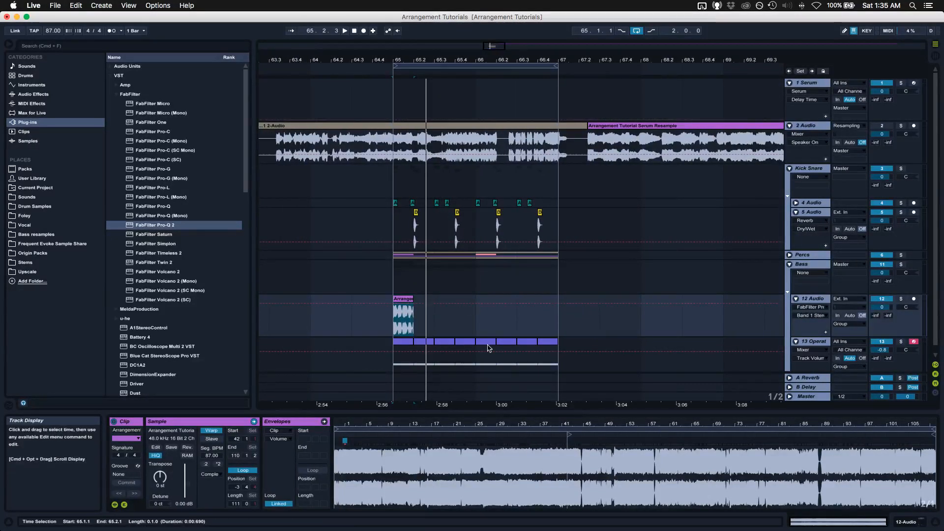
left_click_drag(584, 60, 584, 49)
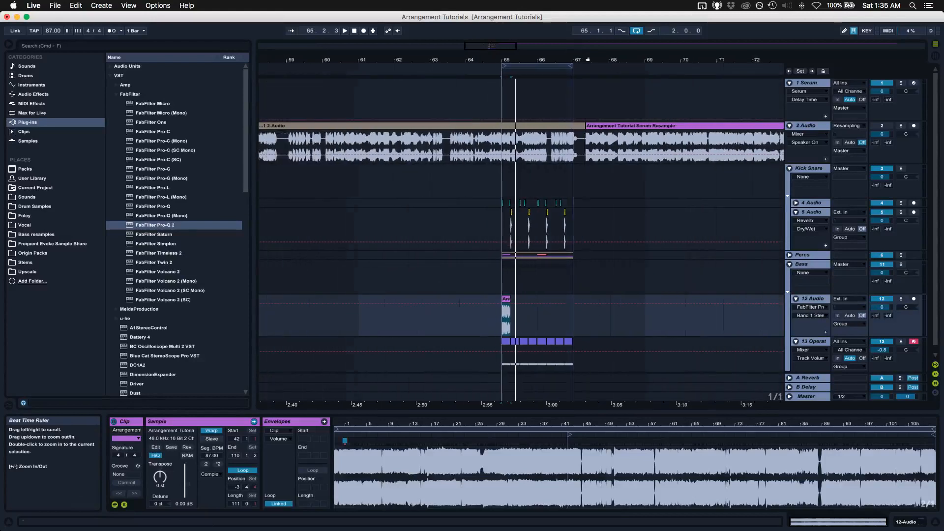
scroll(662, 171, "right", 3)
scroll(662, 171, "right", 5)
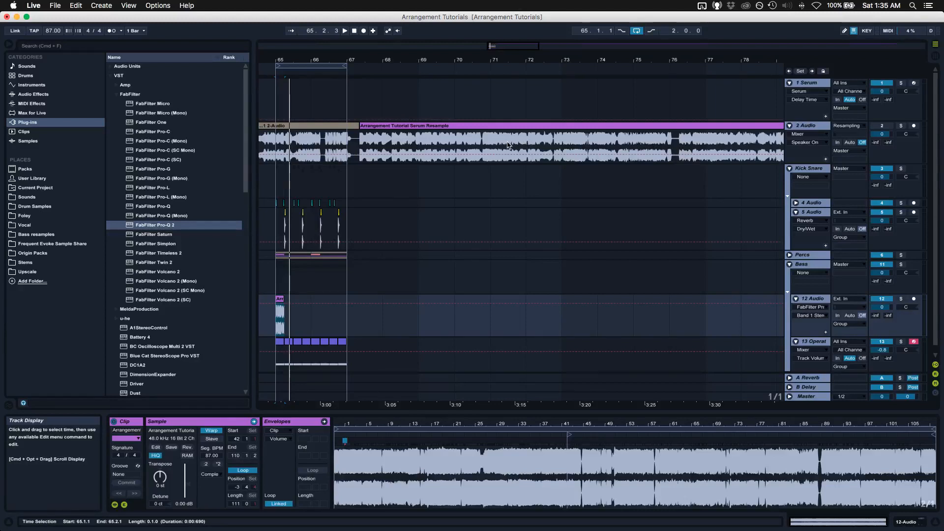
scroll(646, 148, "right", 2)
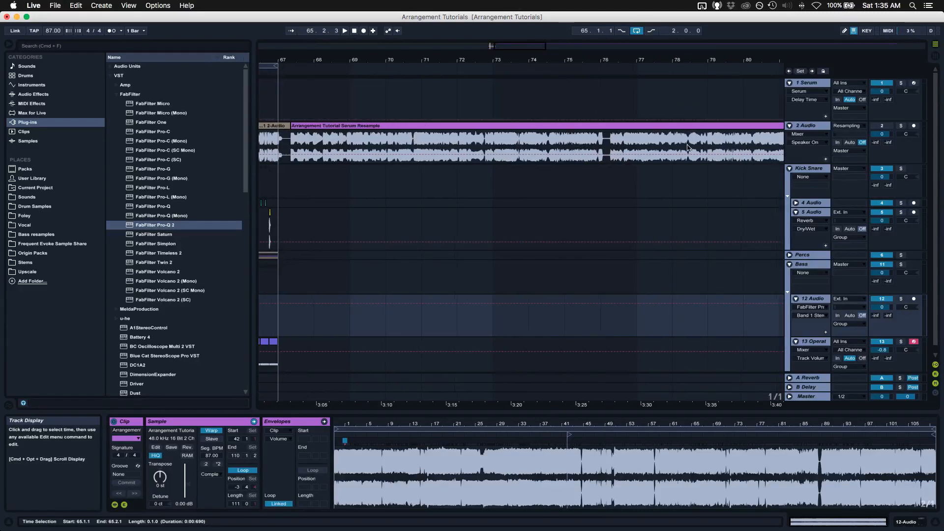
scroll(473, 209, "left", 6)
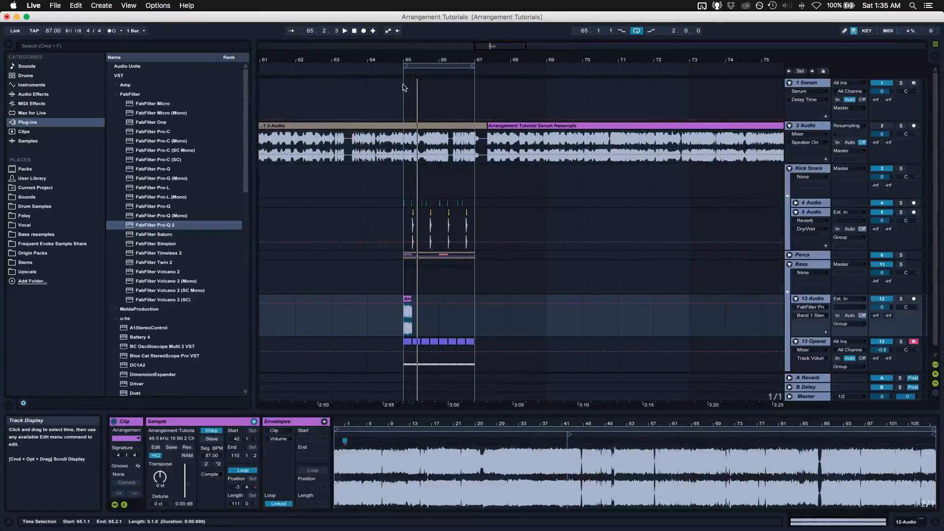
- Try a duplicate of the bass clip from 65.2 to 65.4 with its sample start at bar 63, and audition it
scroll(428, 207, "up", 6)
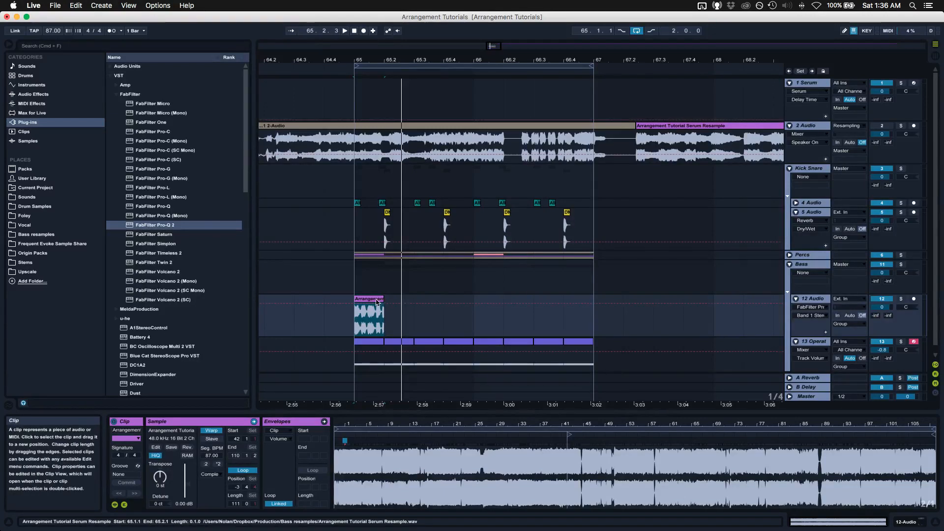
key("super+d")
left_click_drag(414, 309, 443, 310)
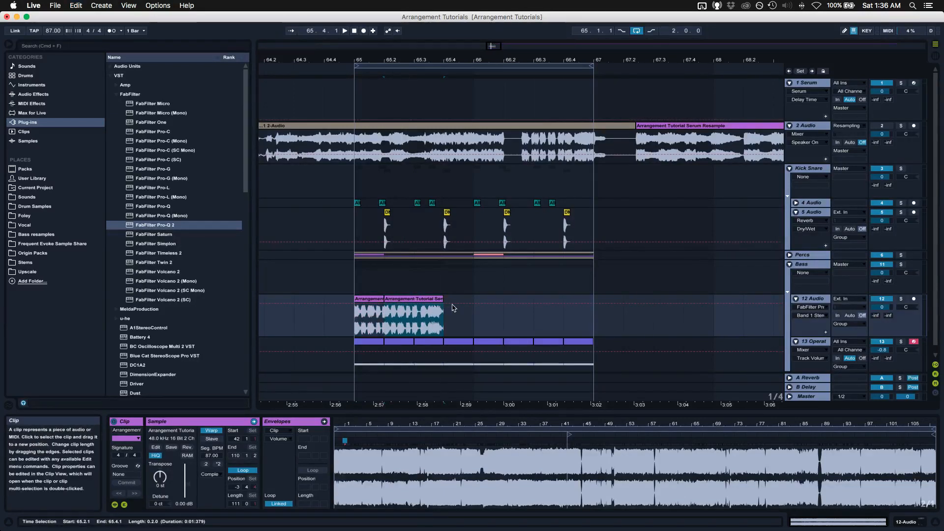
mouse_move(570, 435)
left_mouse_down()
mouse_move(721, 452)
mouse_move(803, 445)
mouse_move(680, 448)
left_mouse_up()
key("space")
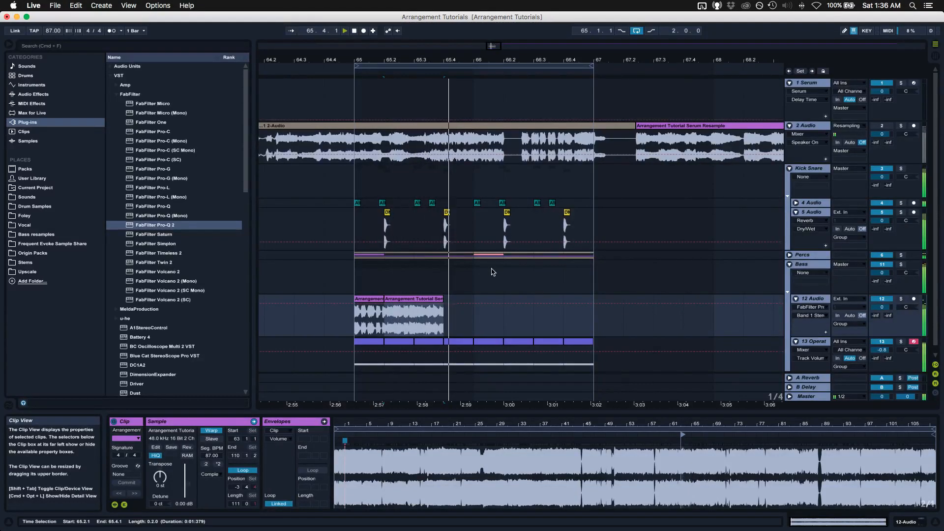
- Stop playback and delete the duplicated bass clip between 65.2 and 65.4 on the 12 Audio track
left_click(414, 275)
key("space")
left_click(426, 305)
key("Delete")
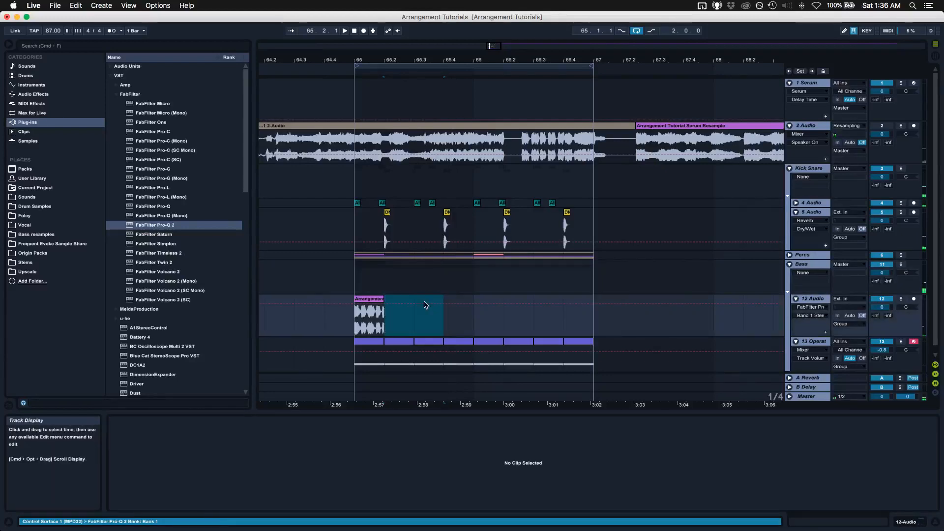
- Play the Serum Resample clip from its start near 67.2, and solo the 2 Audio track
scroll(497, 212, "right", 5)
left_click(516, 146)
scroll(502, 113, "right", 2)
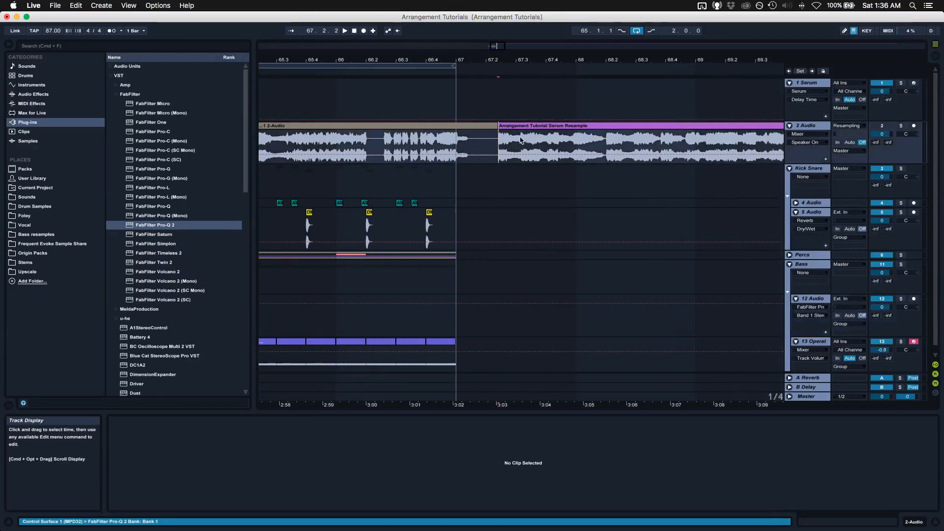
key("space")
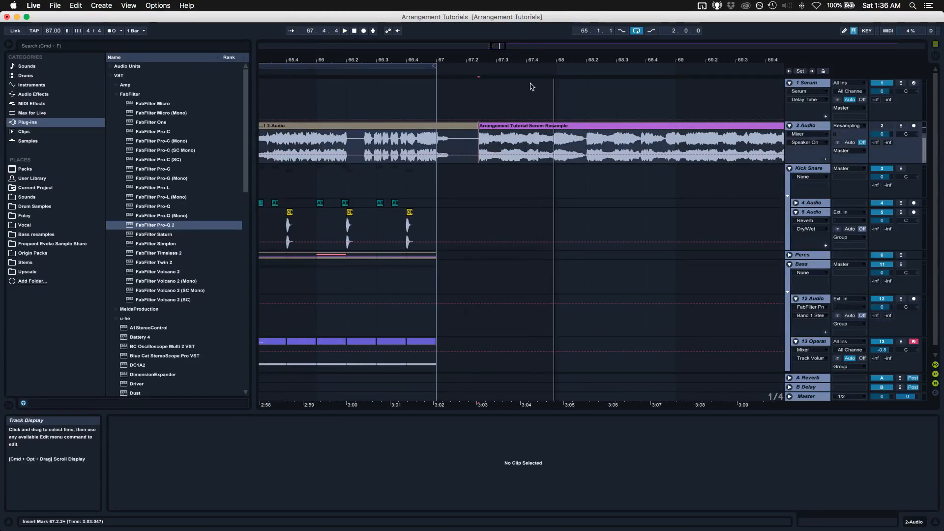
left_click(900, 126)
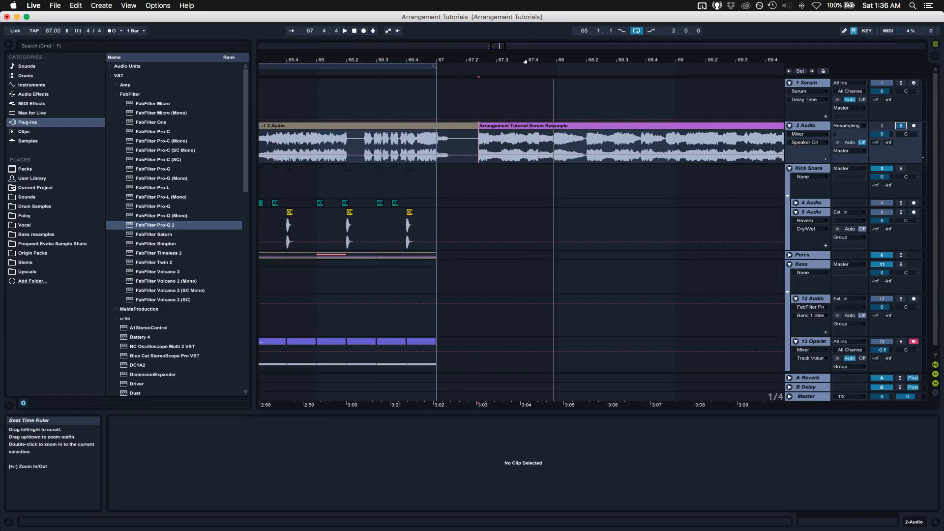
- Audition the soloed Serum Resample clip over its opening bars, from 67.2 onward
left_click_drag(516, 60, 516, 43)
scroll(543, 170, "right", 3)
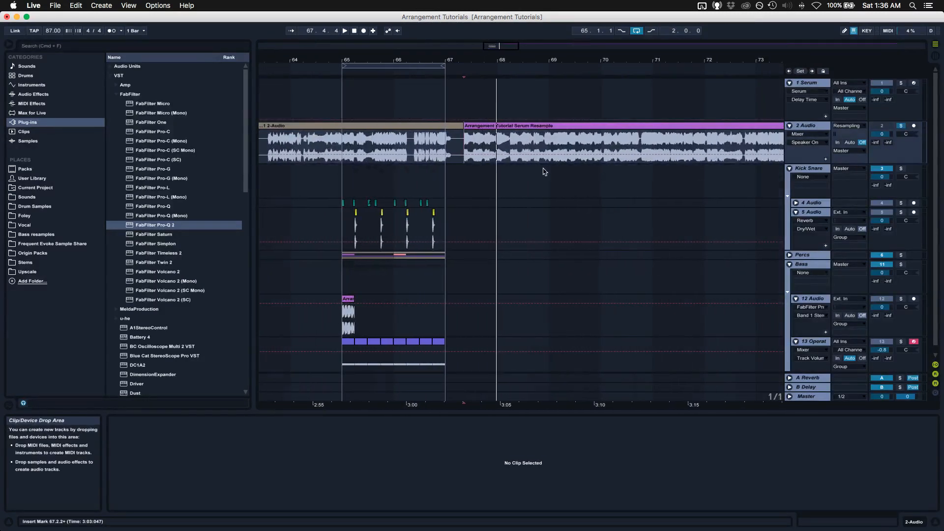
scroll(531, 168, "right", 1)
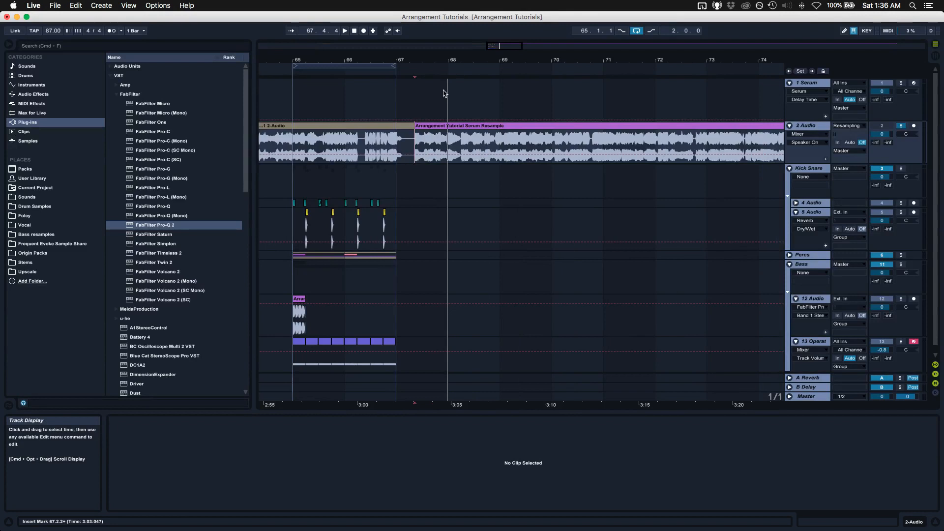
key("space")
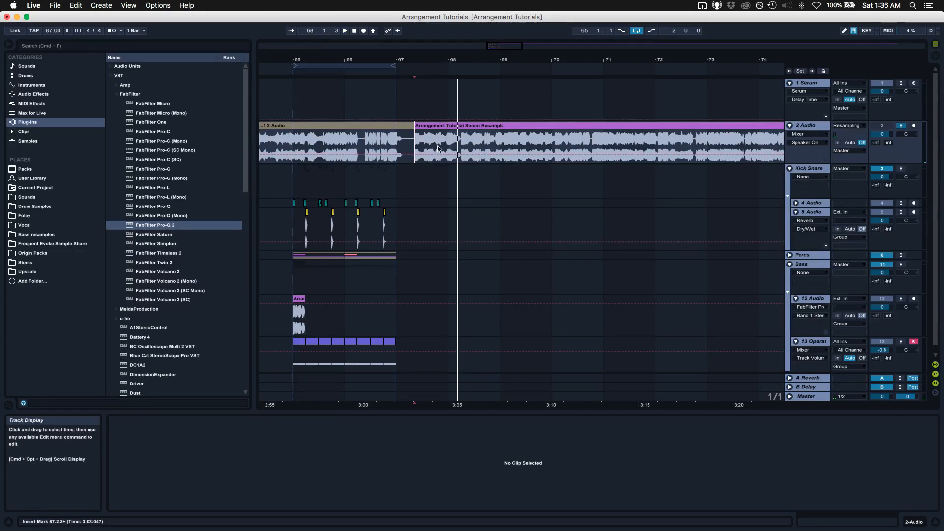
key("space")
scroll(463, 135, "right", 3)
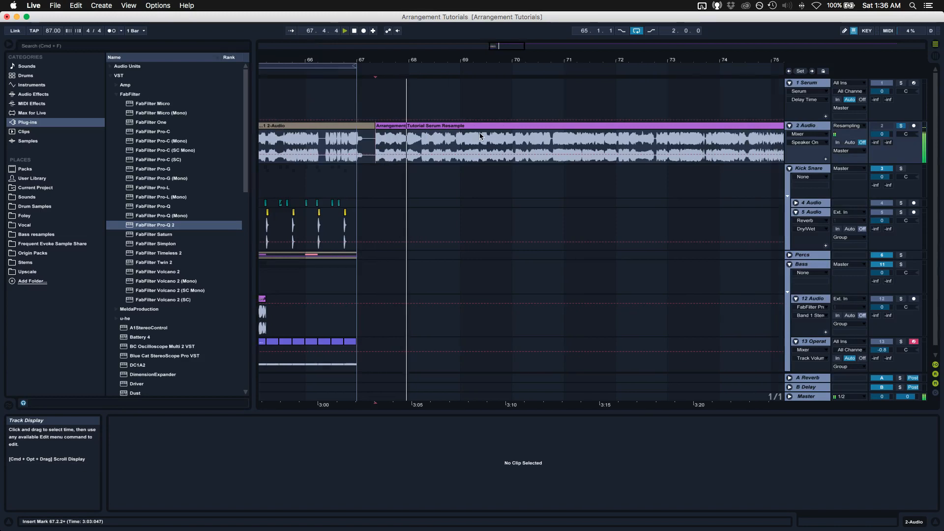
key("space")
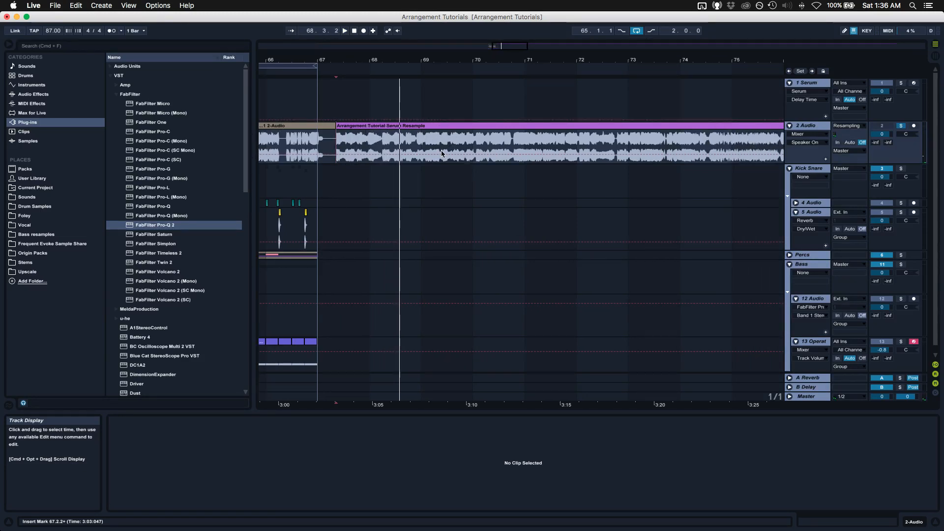
- Look along the Serum Resample clip's waveform from bar 68 to about bar 96 for more bass material
scroll(440, 149, "right", 1)
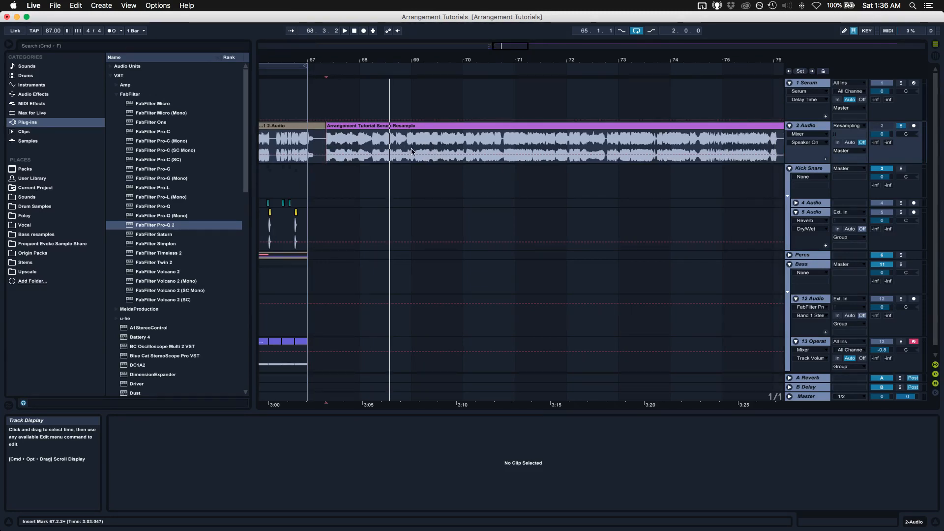
scroll(409, 201, "right", 2)
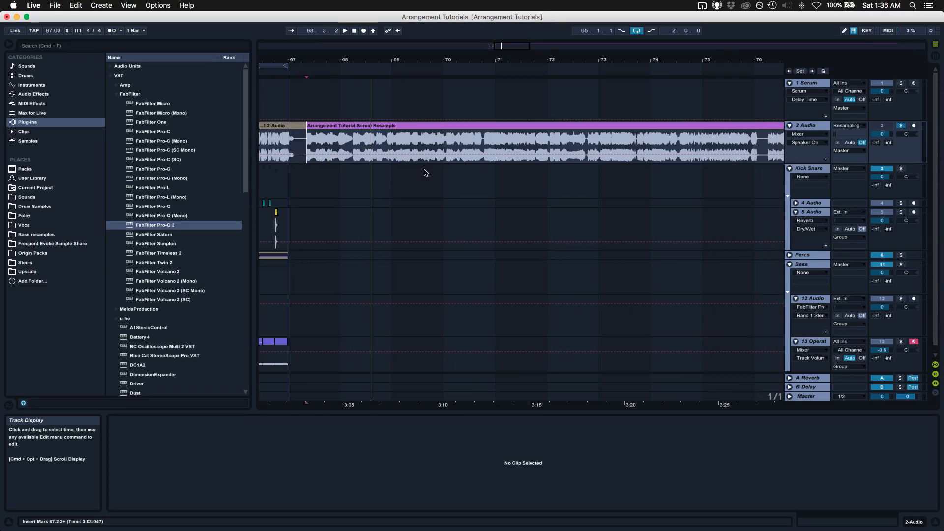
scroll(412, 149, "right", 3)
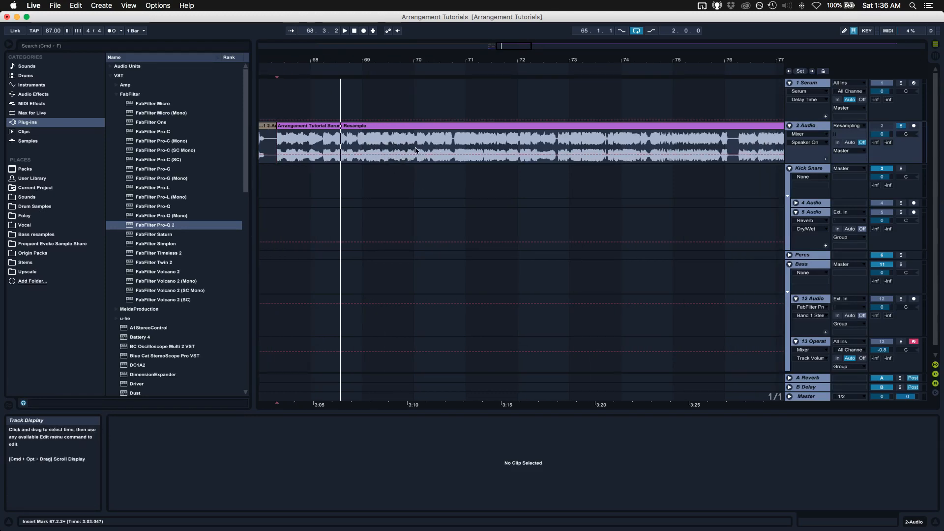
left_click(452, 158)
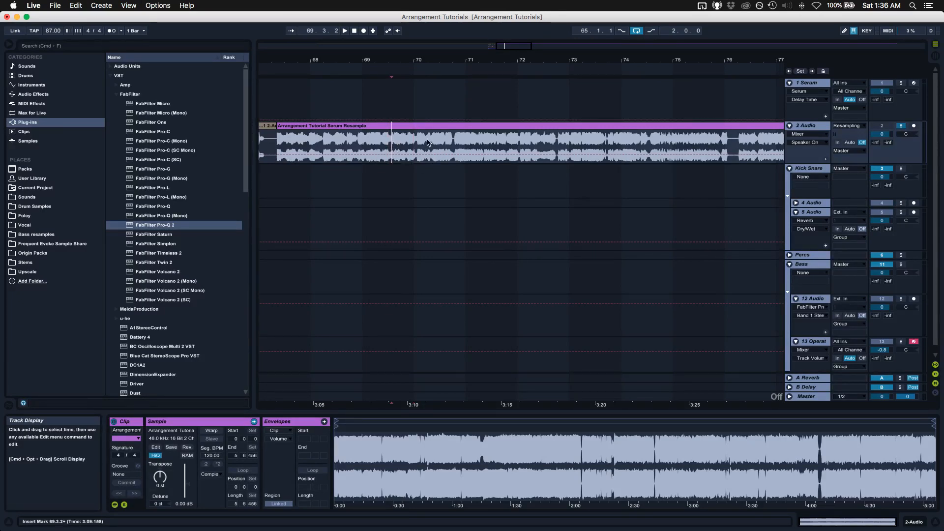
scroll(427, 143, "right", 2)
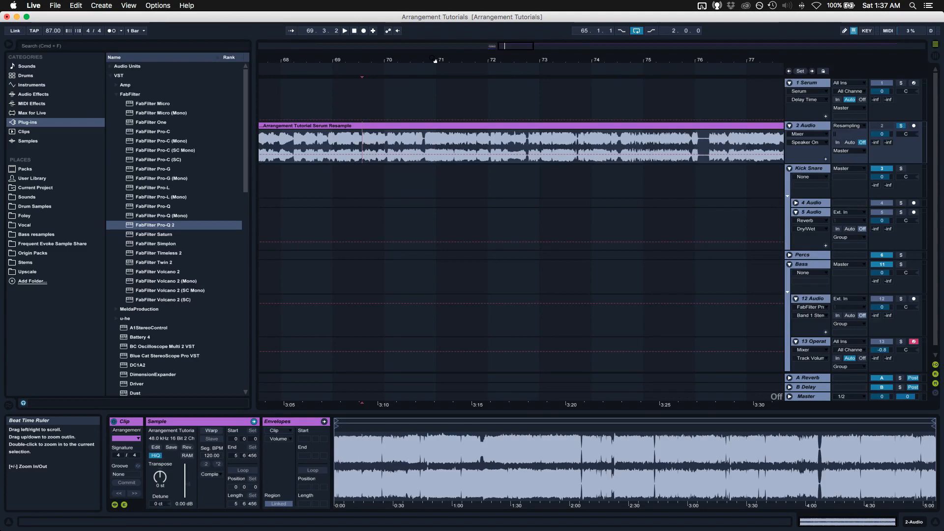
mouse_move(435, 60)
left_mouse_down()
mouse_move(440, 47)
mouse_move(442, 66)
left_mouse_up()
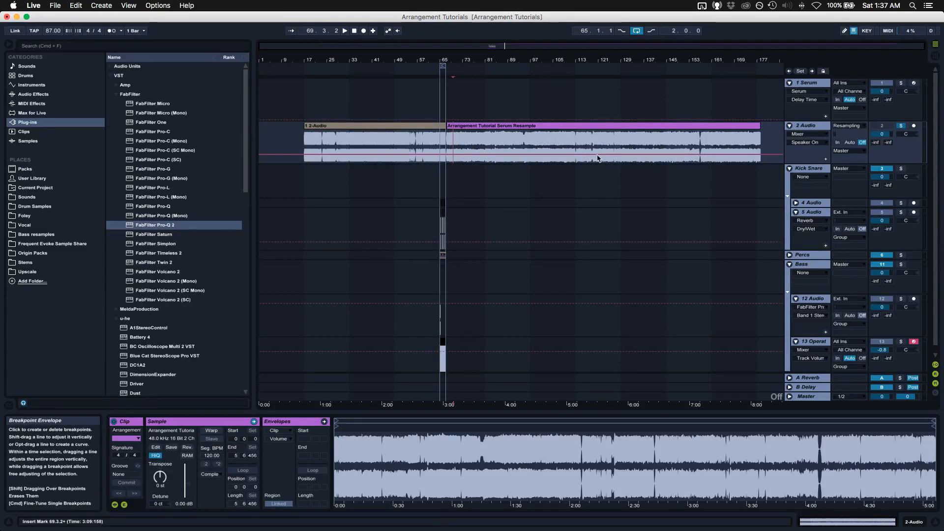
left_click_drag(532, 60, 526, 85)
scroll(547, 146, "left", 5)
scroll(547, 146, "left", 4)
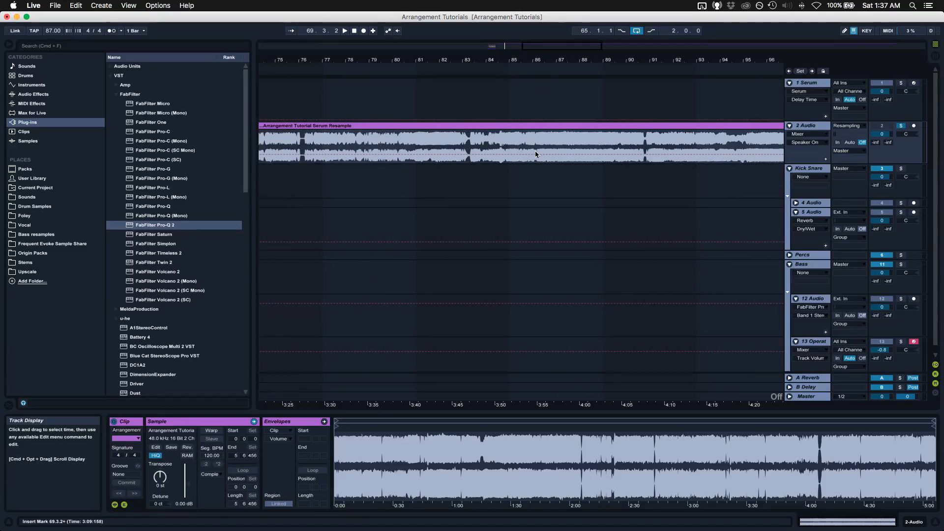
scroll(442, 146, "left", 3)
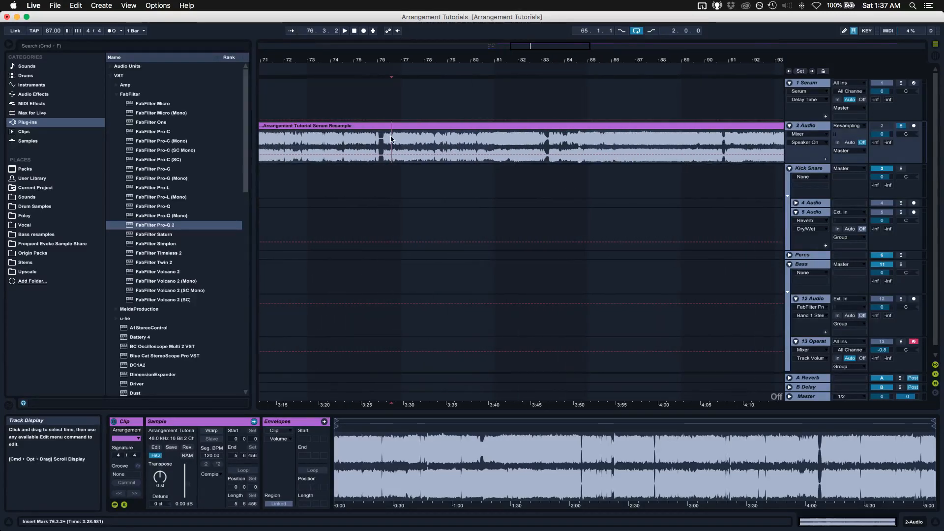
- Audition the Serum Resample clip from several positions between 75.3 and 78.3
key("space")
scroll(486, 142, "left", 9)
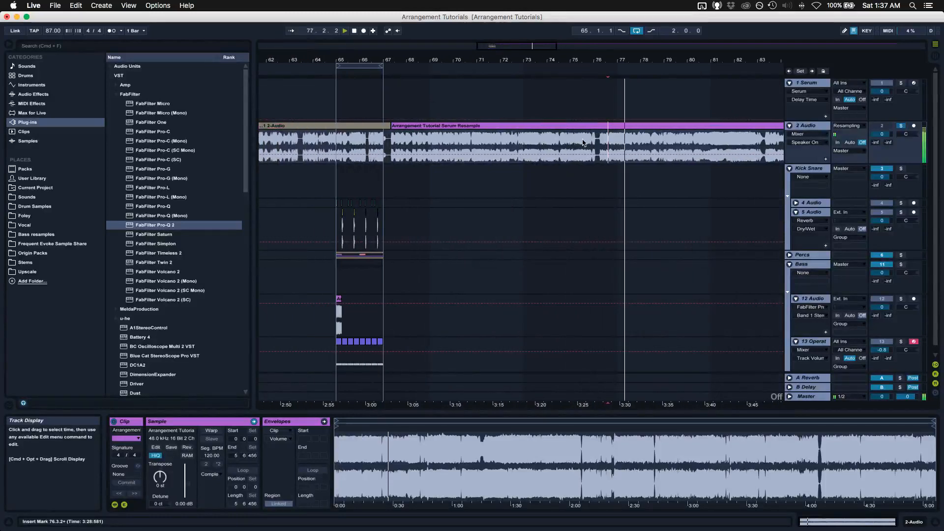
scroll(566, 142, "right", 2)
left_click(550, 138)
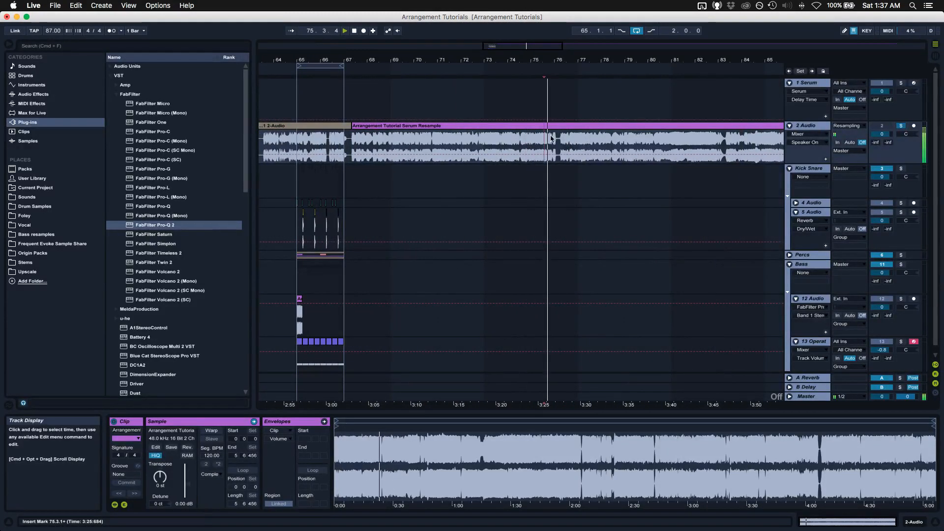
left_click(571, 140)
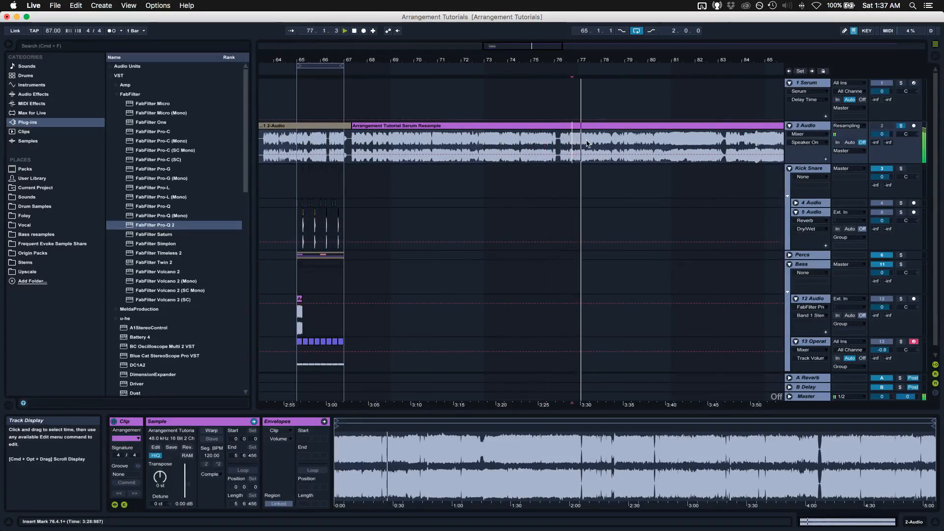
scroll(587, 143, "right", 2)
left_click(576, 139)
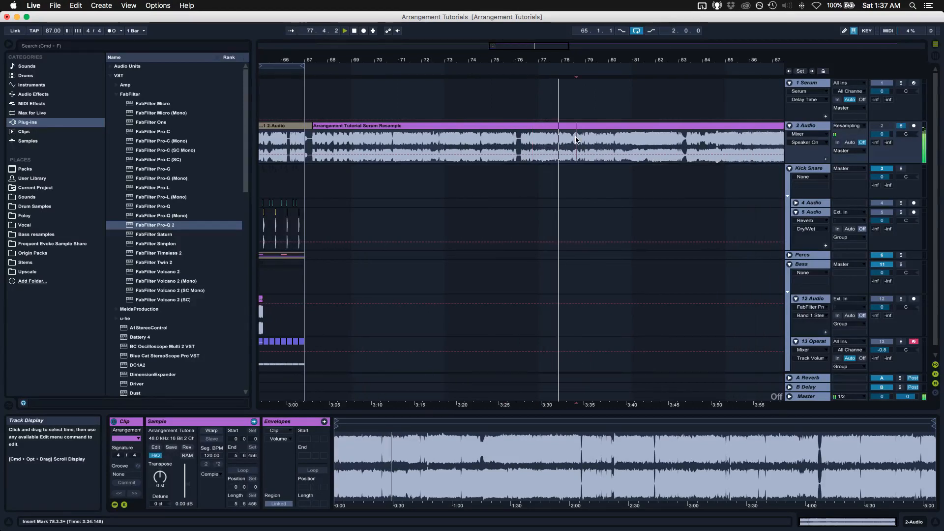
- Audition further sections of the Serum Resample clip, jumping from 79.4 through 81.2, 82.2 and 83.2 to 84.2
scroll(575, 139, "right", 2)
left_click(544, 140)
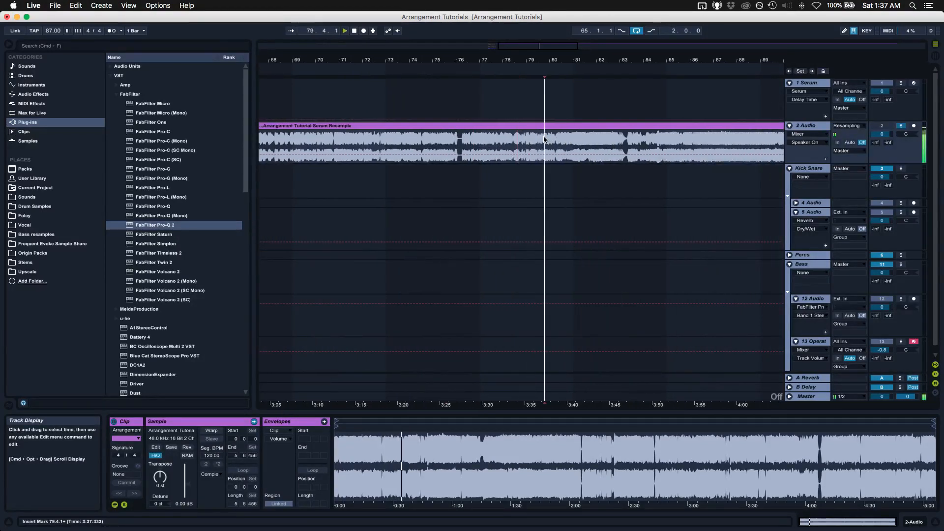
scroll(522, 141, "right", 3)
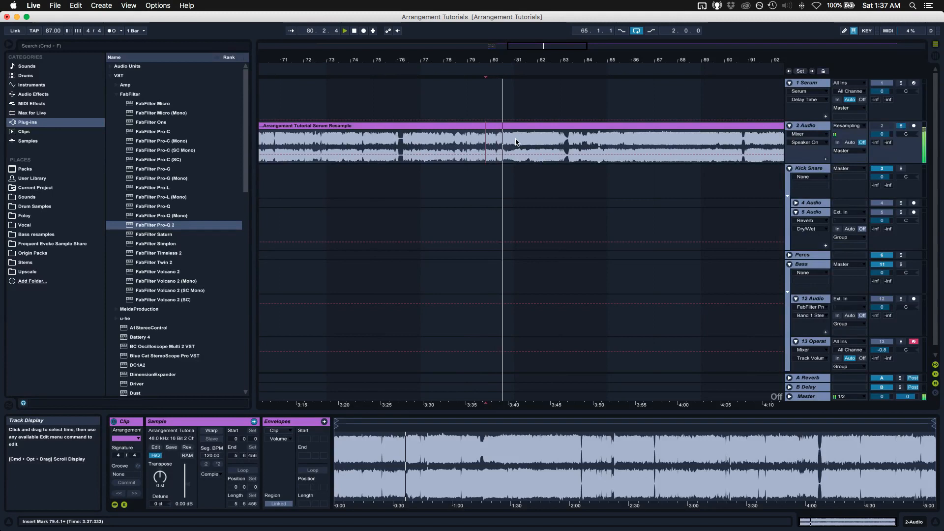
scroll(522, 140, "right", 2)
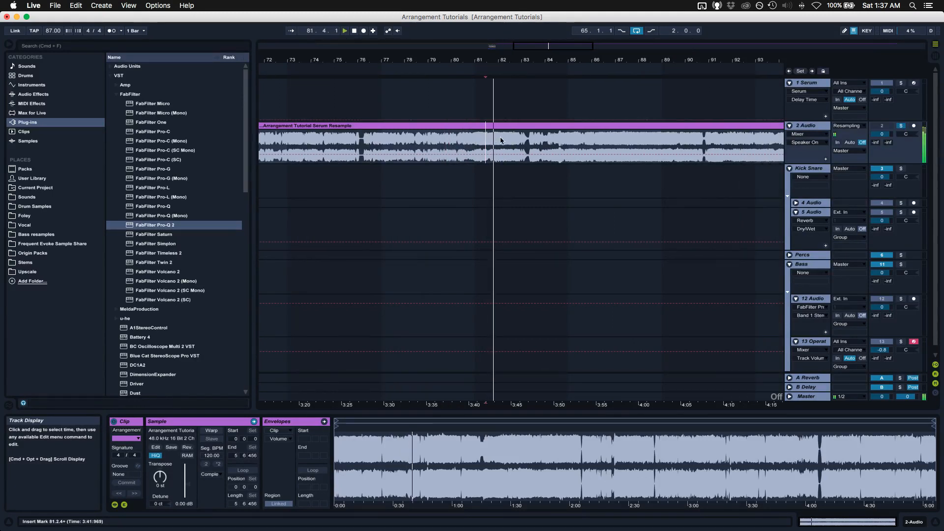
left_click(520, 140)
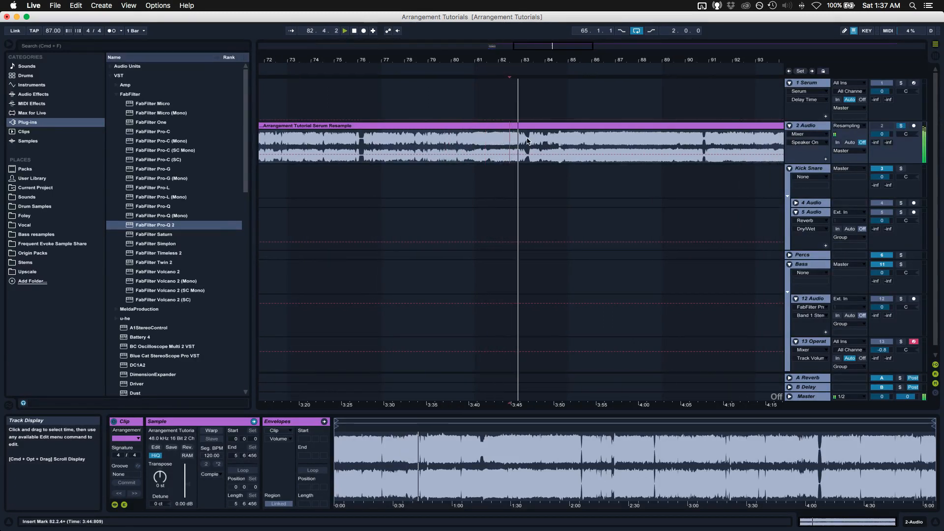
scroll(508, 142, "right", 3)
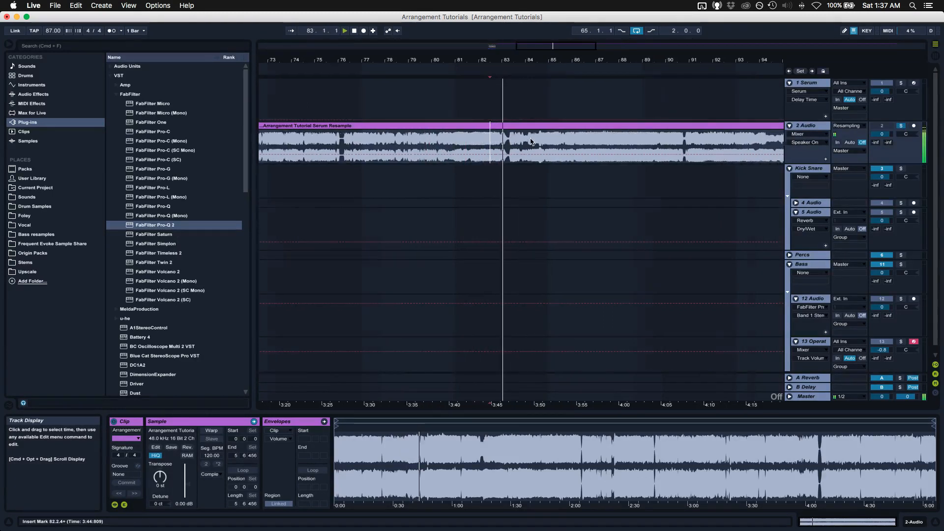
left_click(488, 143)
left_click(488, 143)
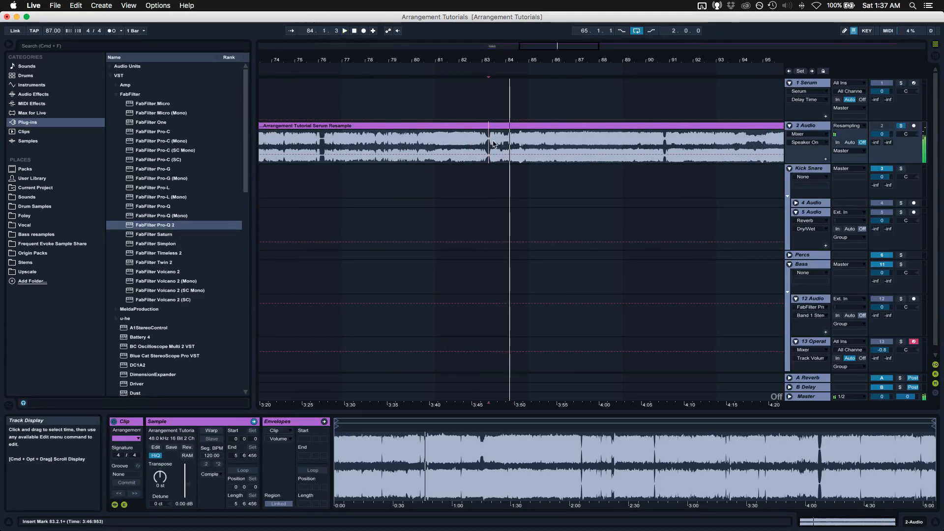
left_click(515, 142)
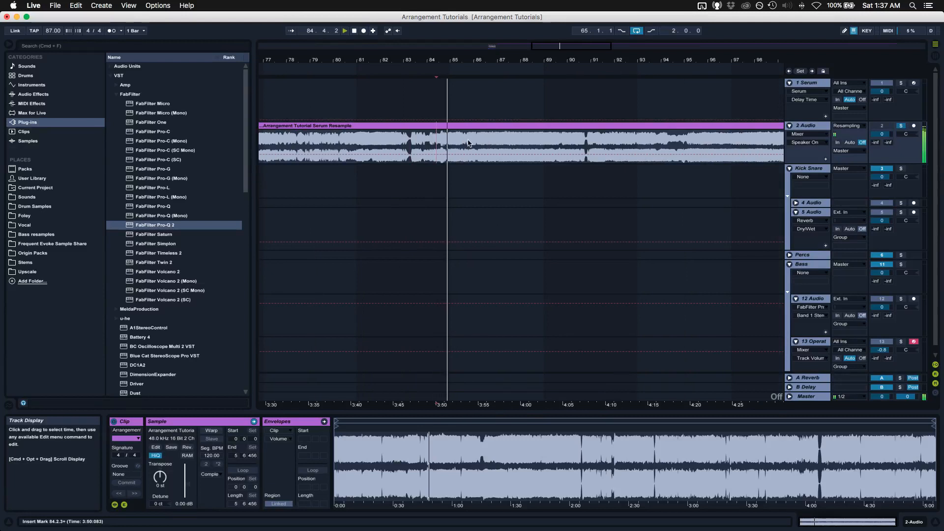
- Audition the Serum Resample clip around 84.3 and 85.1, and copy the section from about 85.2 to 86.1
key("space")
left_click(436, 154)
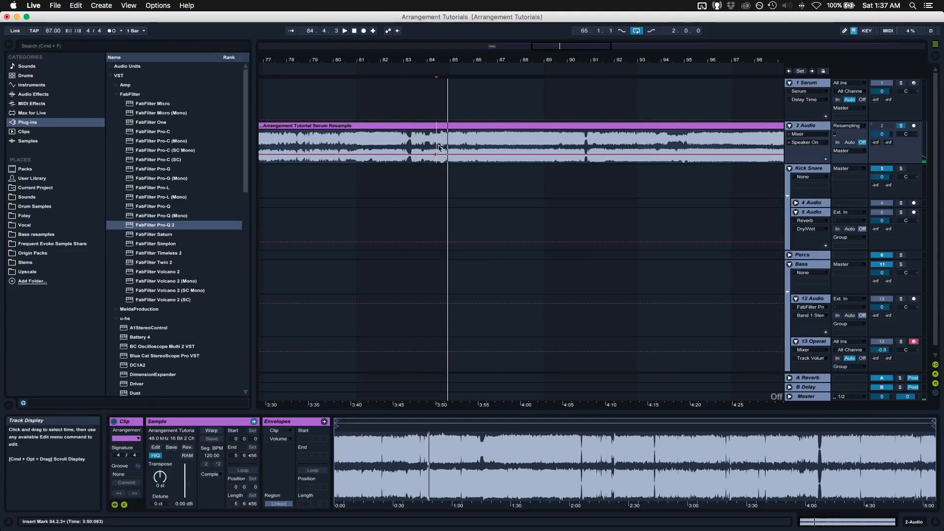
left_click(443, 147)
key("space")
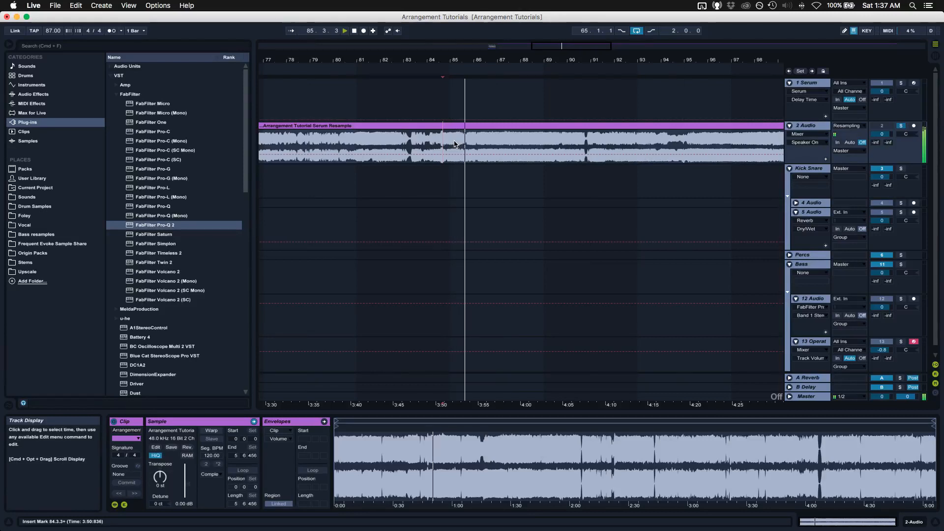
left_click(456, 144)
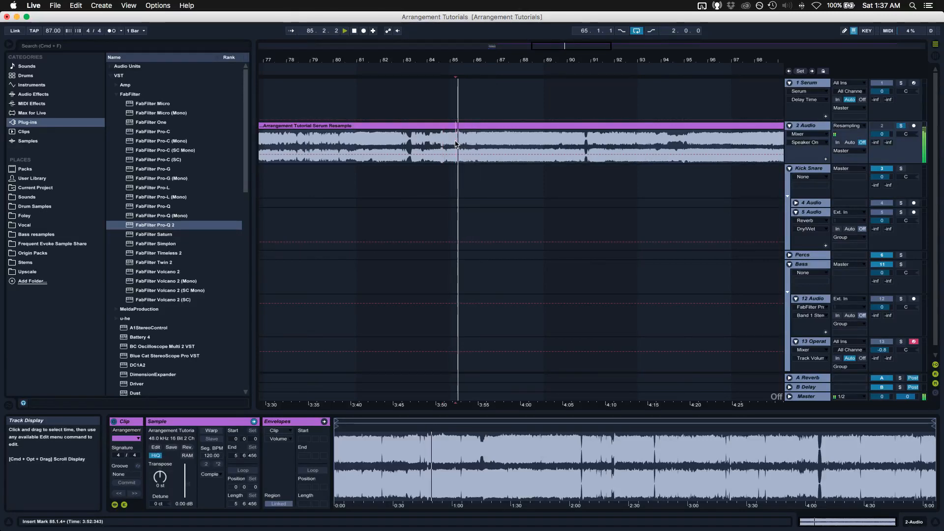
left_click_drag(457, 144, 479, 143)
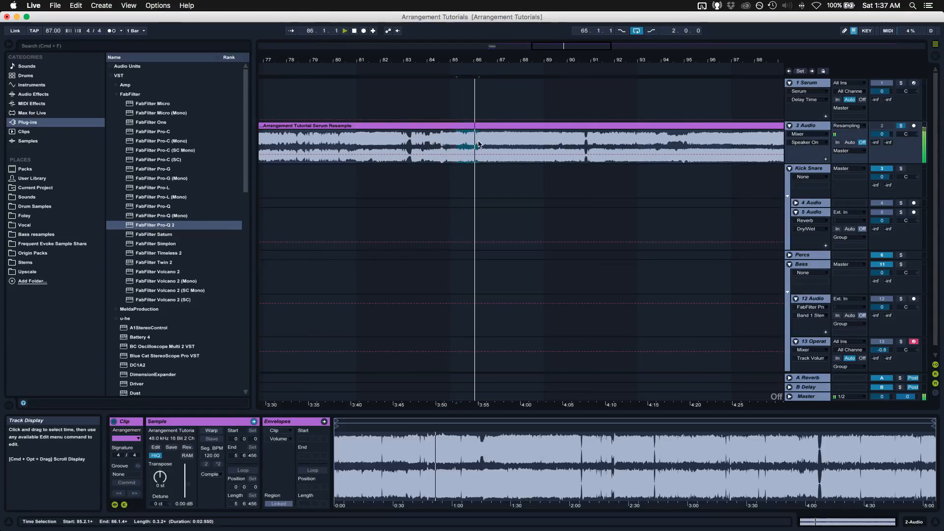
- Try the copied bass slice on the 4 Audio track at bar 85, and delete it
left_click(451, 203)
key("super+v")
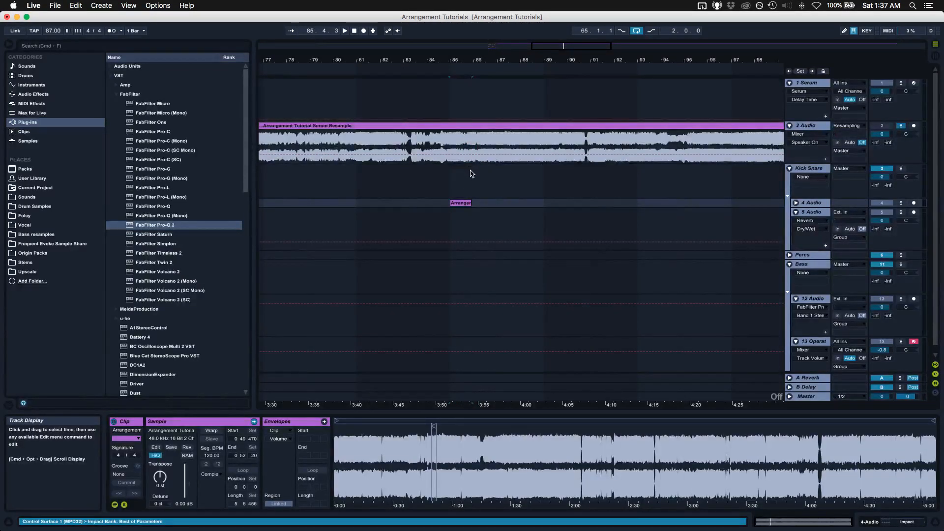
key("Delete")
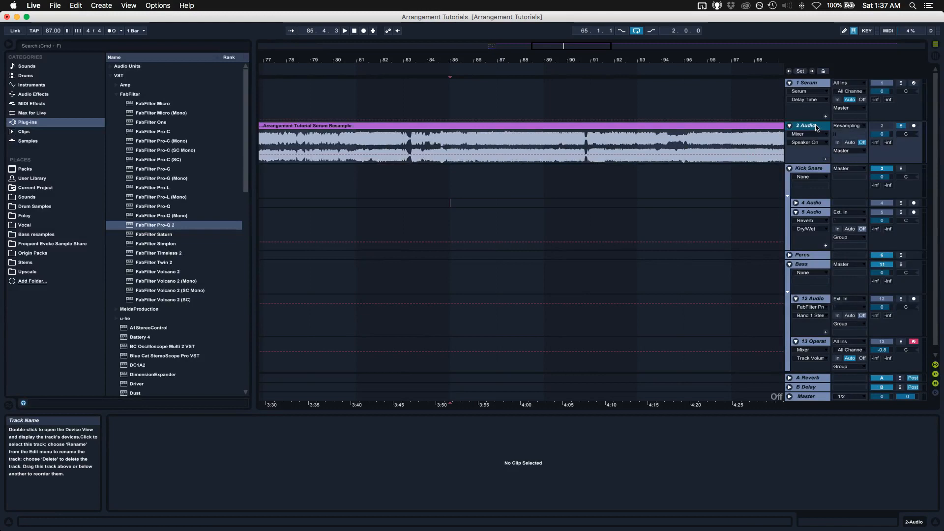
- Insert an audio track directly below 2 Audio and paste the copied bass slice onto it at 83.2.3
key("super+t")
left_click(413, 190)
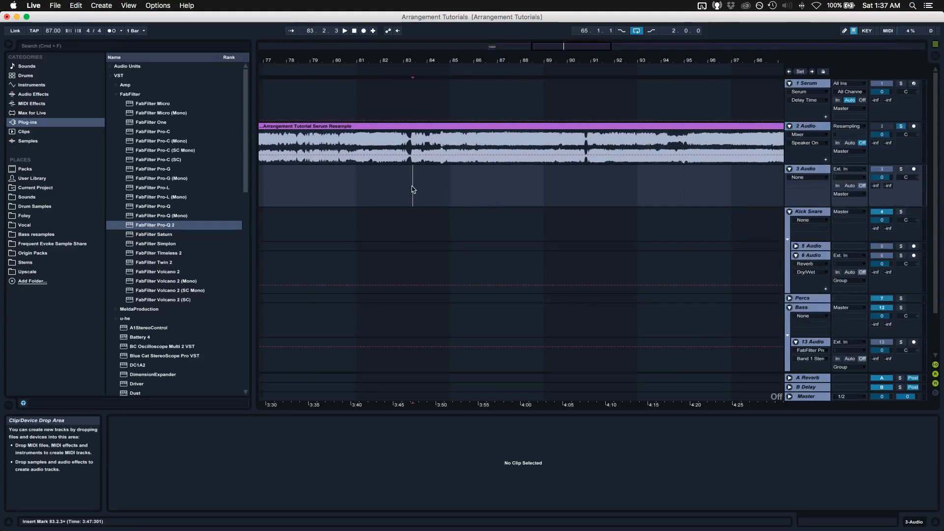
key("super+v")
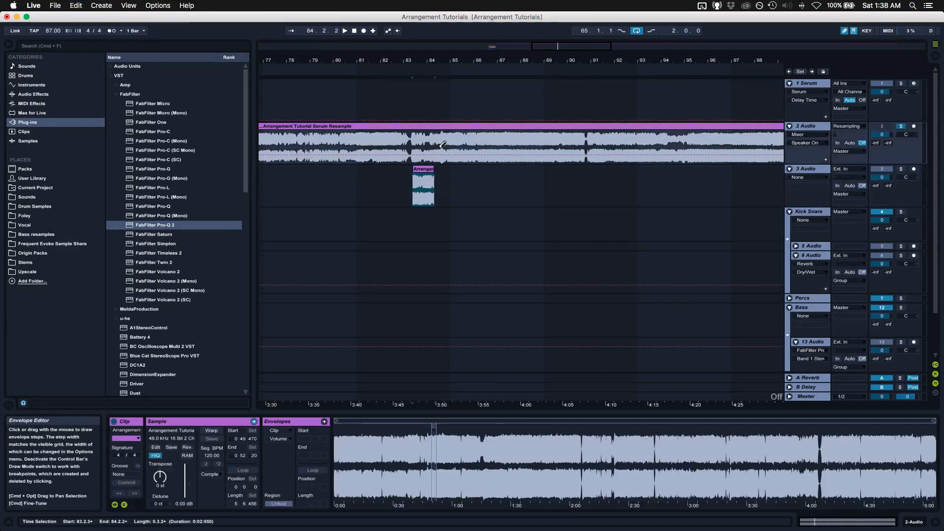
- Audition the Serum Resample clip after bar 84, checking the sections around 87.2, 87.3 and 89.3
left_click(465, 144)
key("space")
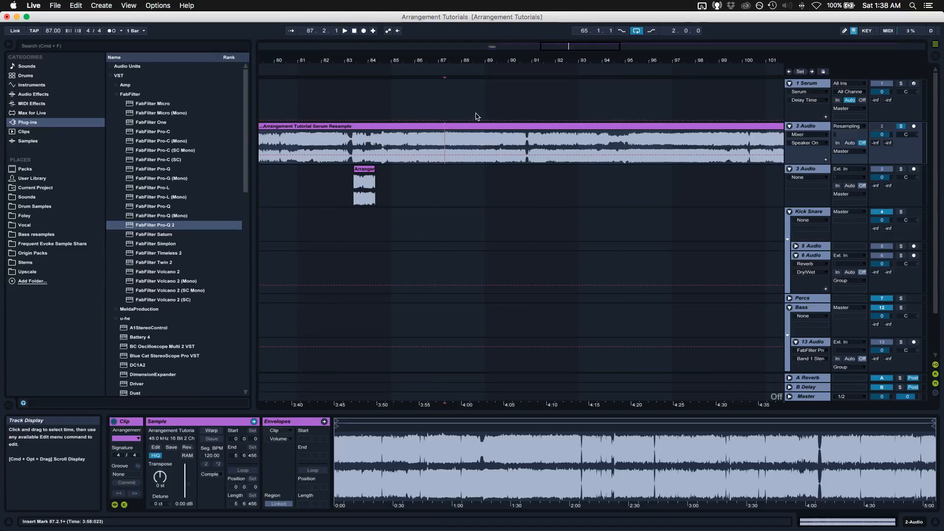
scroll(476, 116, "right", 2)
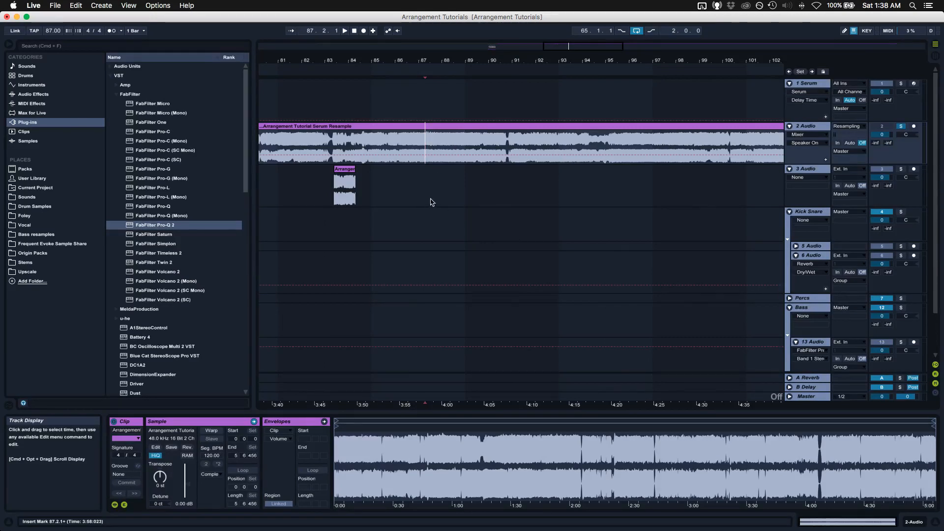
scroll(431, 201, "left", 8)
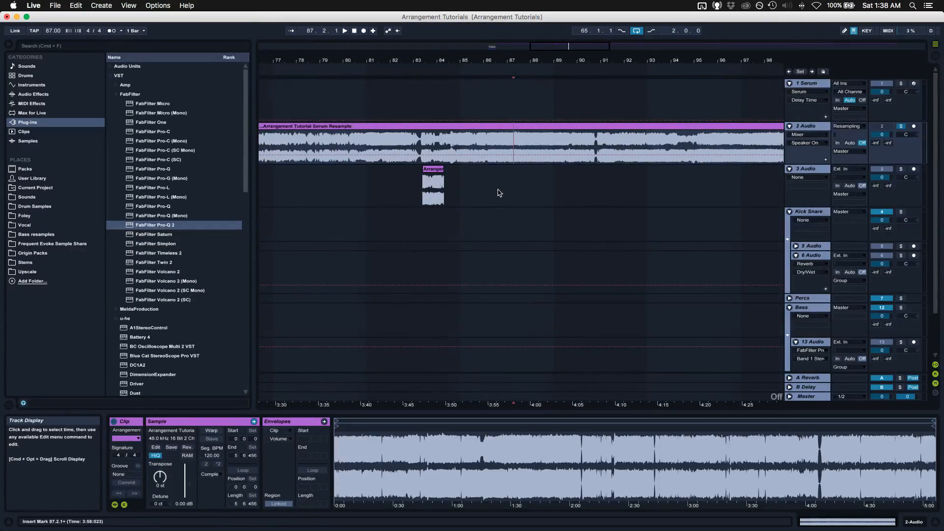
scroll(499, 193, "right", 4)
scroll(445, 134, "right", 4)
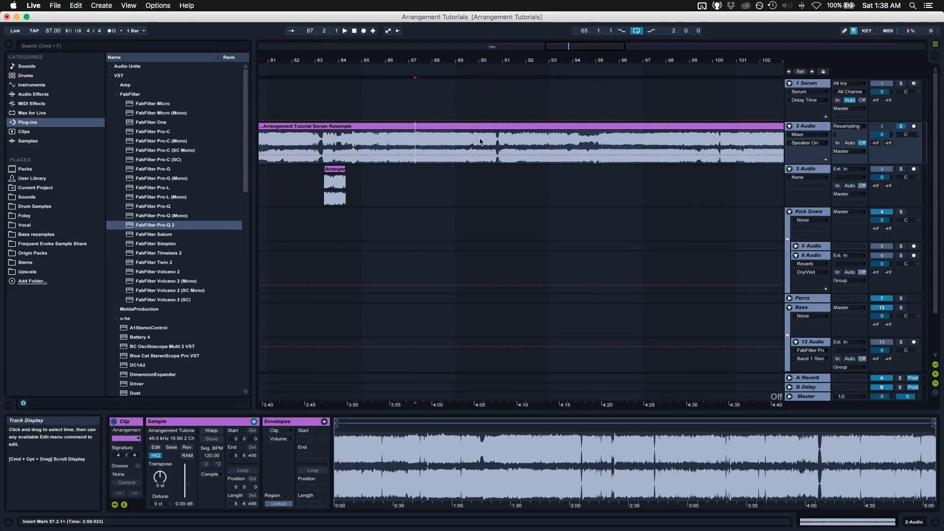
scroll(433, 152, "right", 2)
key("space")
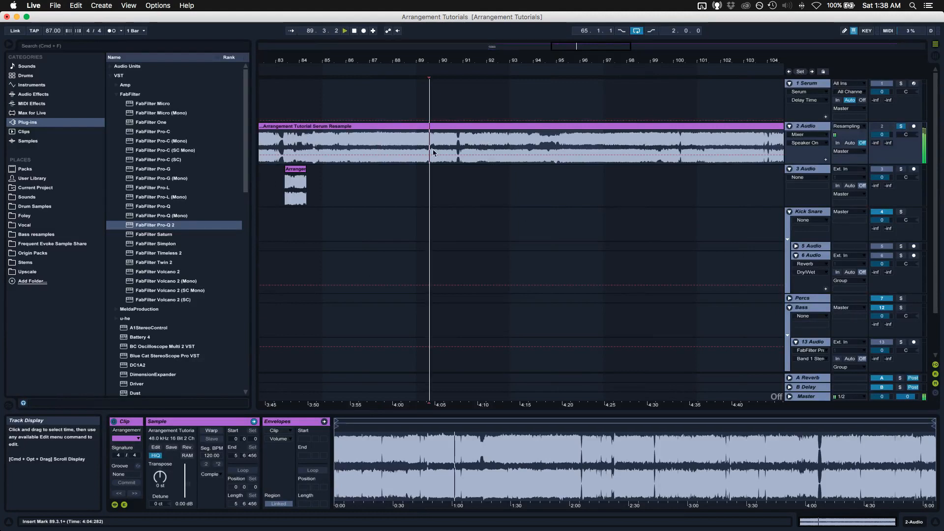
left_click(387, 148)
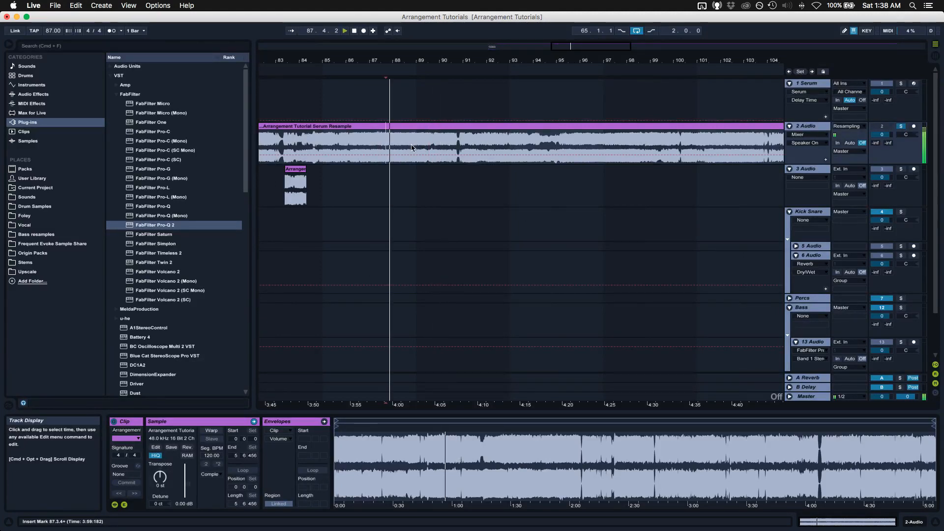
left_click(412, 145)
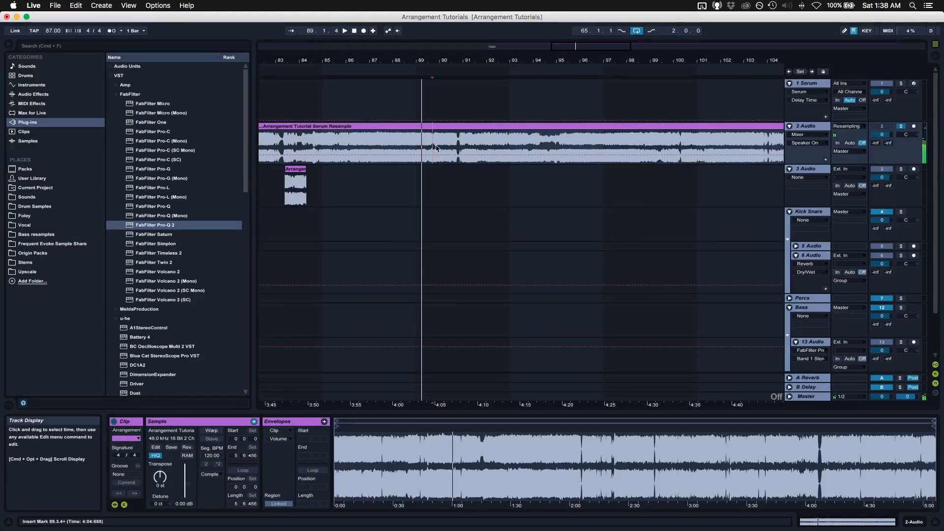
scroll(458, 145, "right", 2)
key("space")
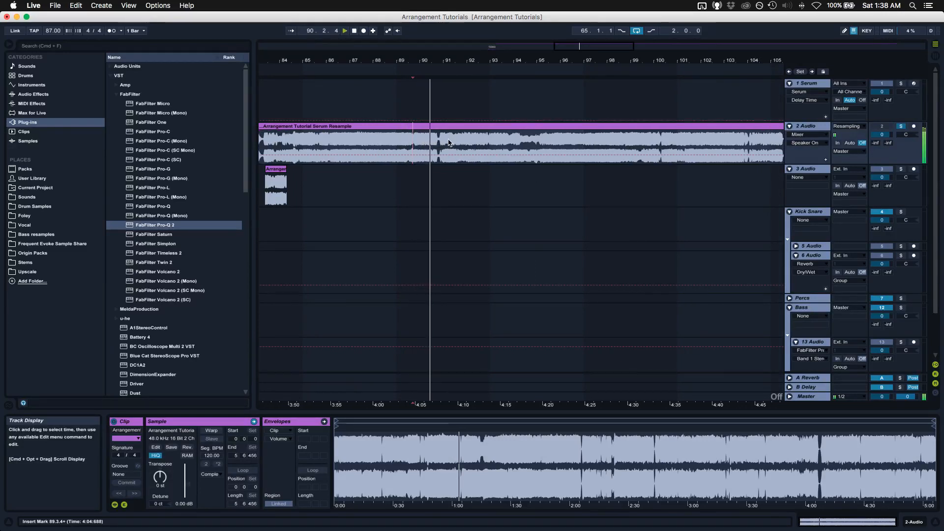
- Audition further sections of the Serum Resample clip, jumping from 91.1 through 97.3 to 100.1
left_click(448, 142)
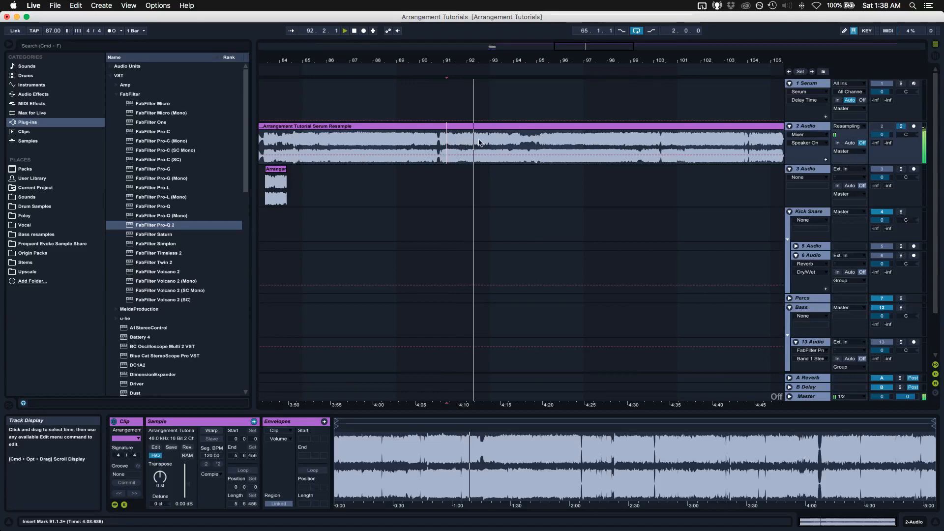
scroll(482, 143, "right", 1)
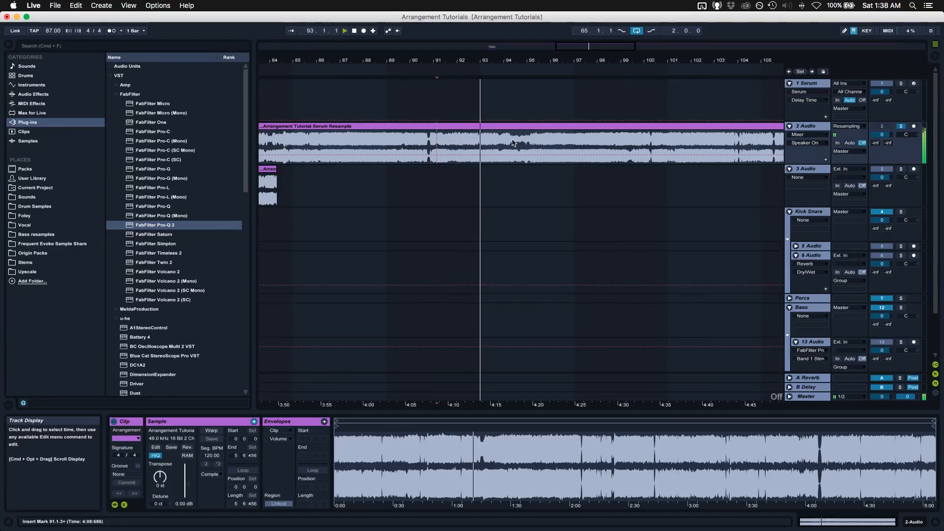
left_click_drag(549, 146, 581, 147)
left_click(581, 147)
key("space")
key("space")
scroll(579, 147, "right", 4)
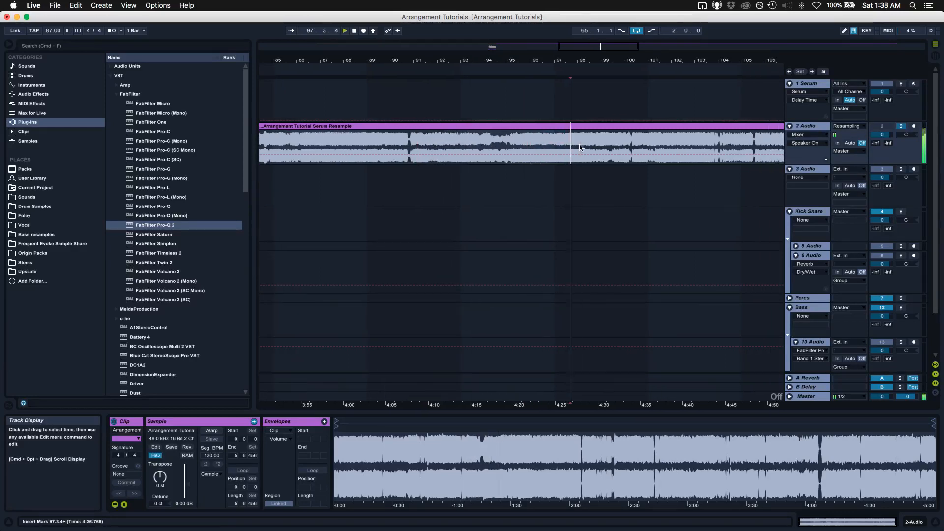
left_click(550, 144)
key("space")
key("space")
scroll(550, 143, "right", 3)
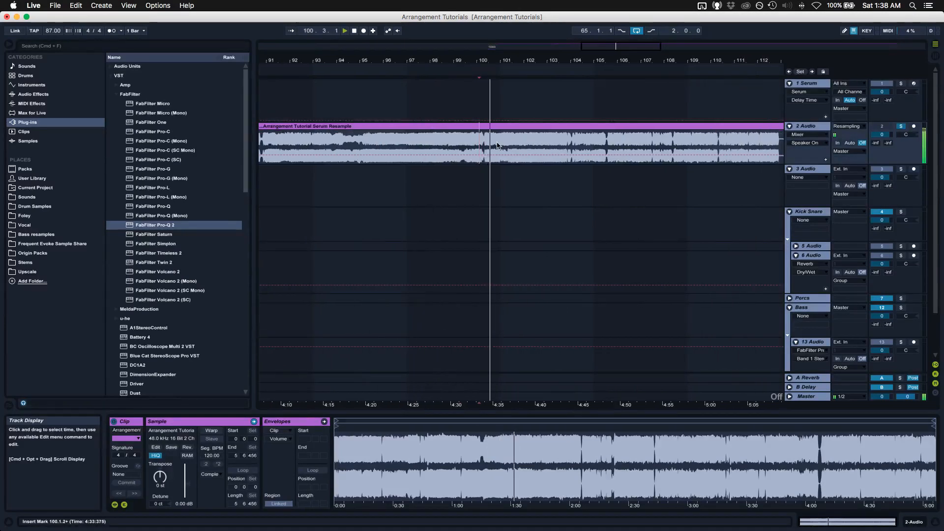
- Copy the Serum Resample section from about 100.2 to 101.1 and paste it onto 3 Audio at 100.2.1
left_click_drag(484, 145, 503, 144)
key("super+c")
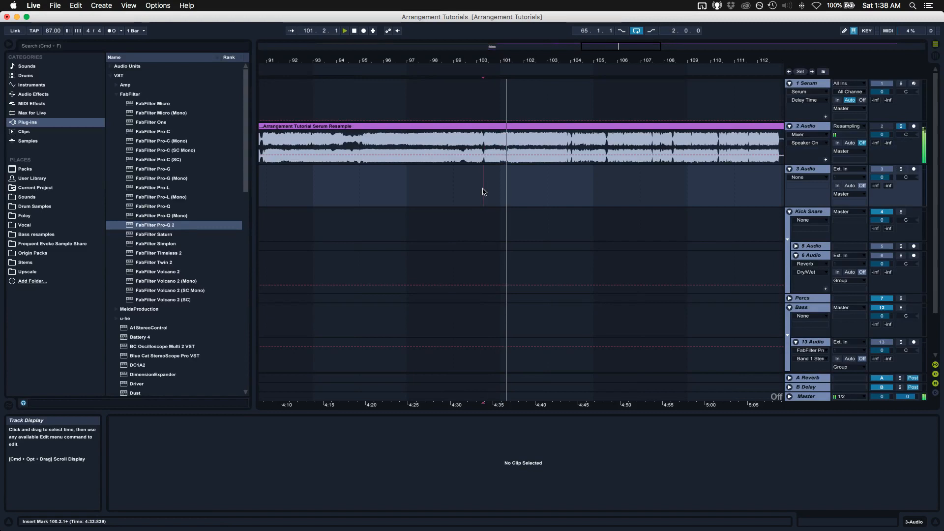
left_click(484, 192)
key("super+v")
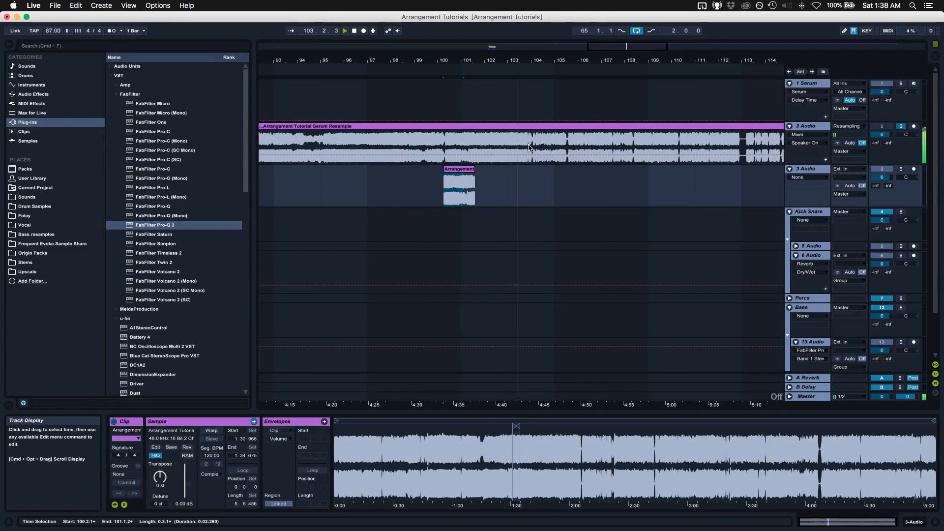
- Copy a Serum Resample section about three beats long from 103.1.4 and paste it onto 3 Audio at 103.2.4
left_click(515, 149)
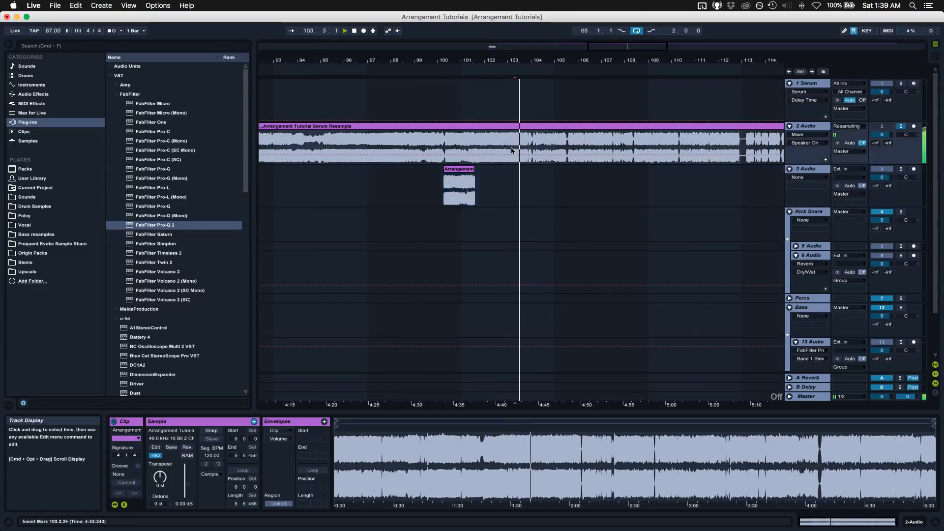
left_click_drag(513, 149, 533, 162)
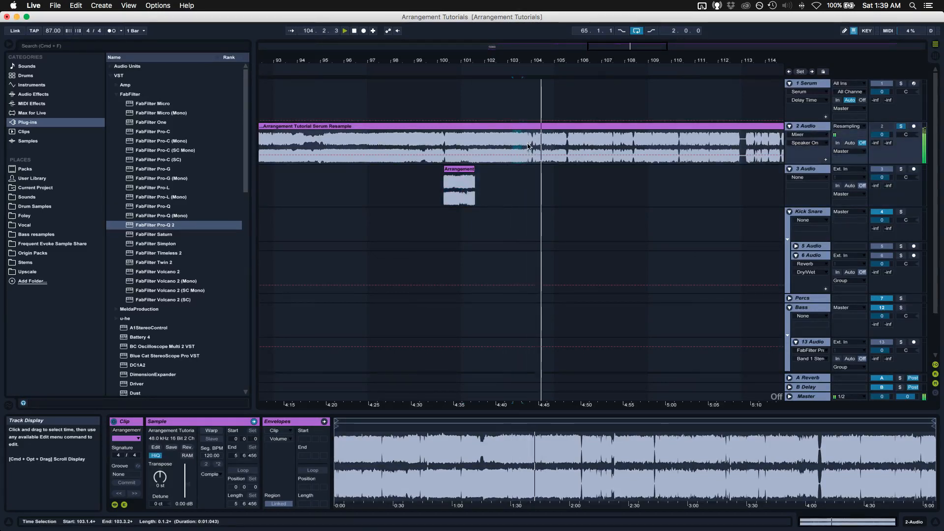
left_click(518, 198)
key("super+v")
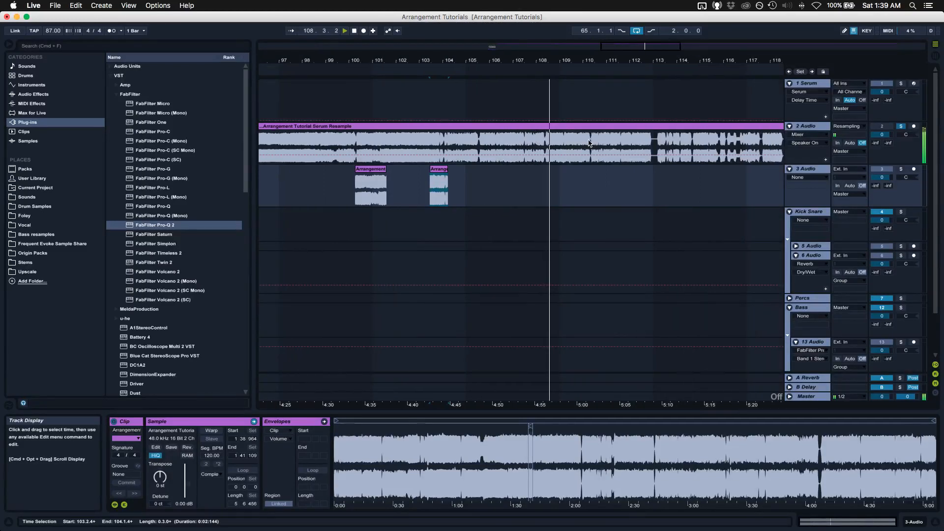
- Copy the Serum Resample section from 108.2.3 to 110.2.1 and paste it onto 3 Audio at 104.4.3
left_click(545, 142)
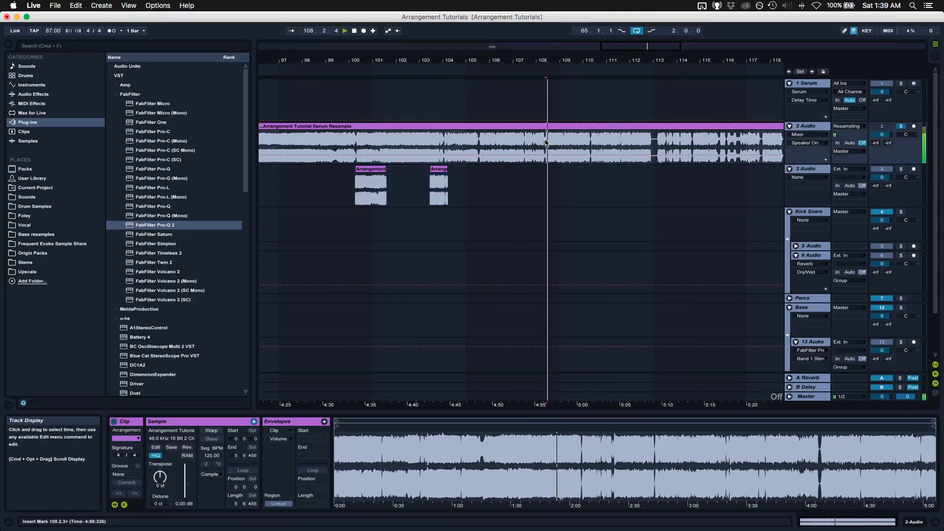
left_click_drag(545, 143, 562, 143)
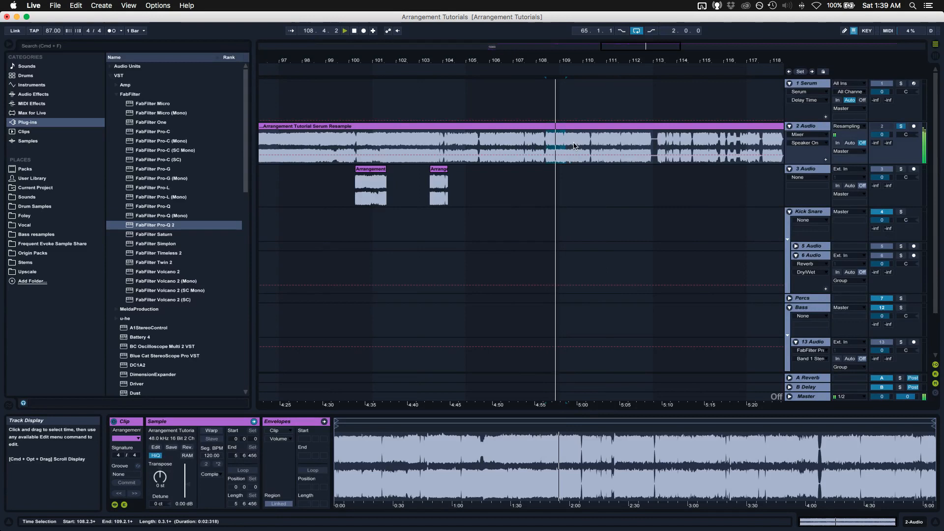
left_click_drag(575, 145, 590, 144)
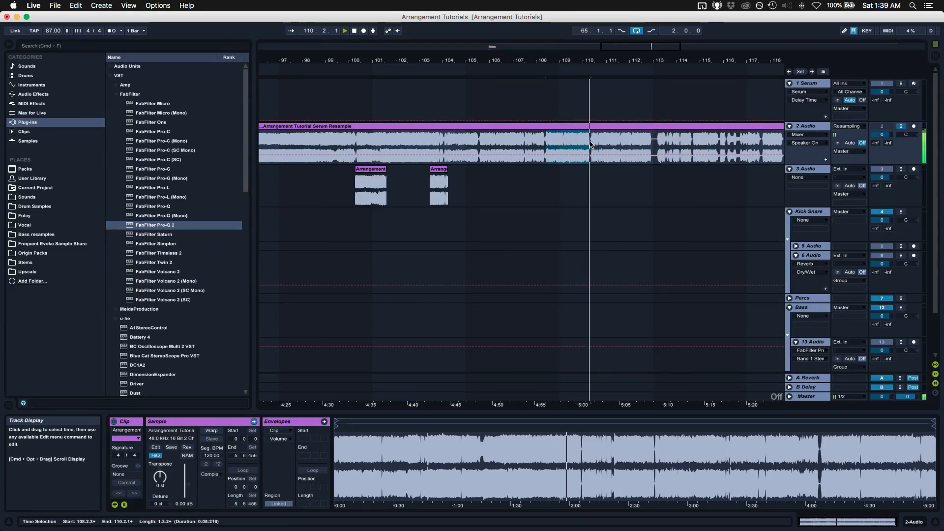
key("space")
key("super+c")
left_click(463, 195)
key("super+v")
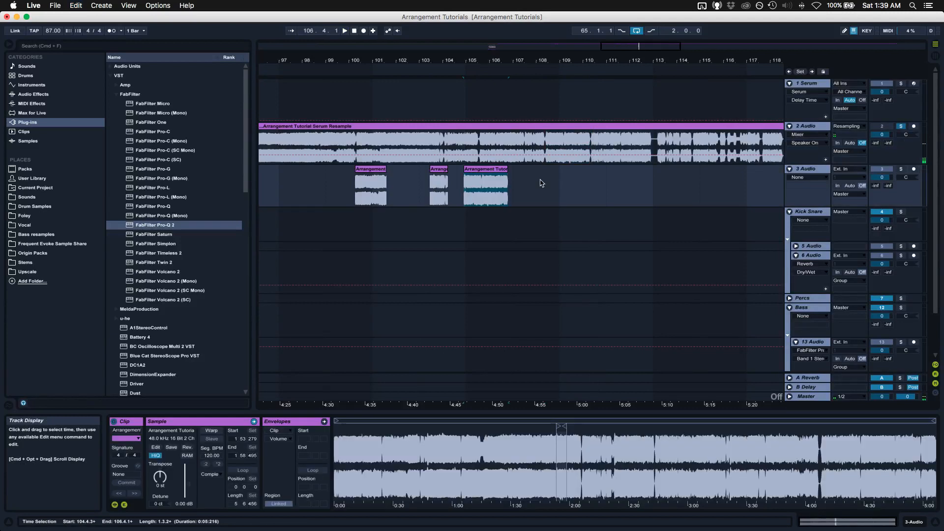
- Audition the resample from 110.2, then copy the section from 110.2.3 to 111.3.2 onto 3 Audio at 107.2.2
left_click(598, 153)
key("space")
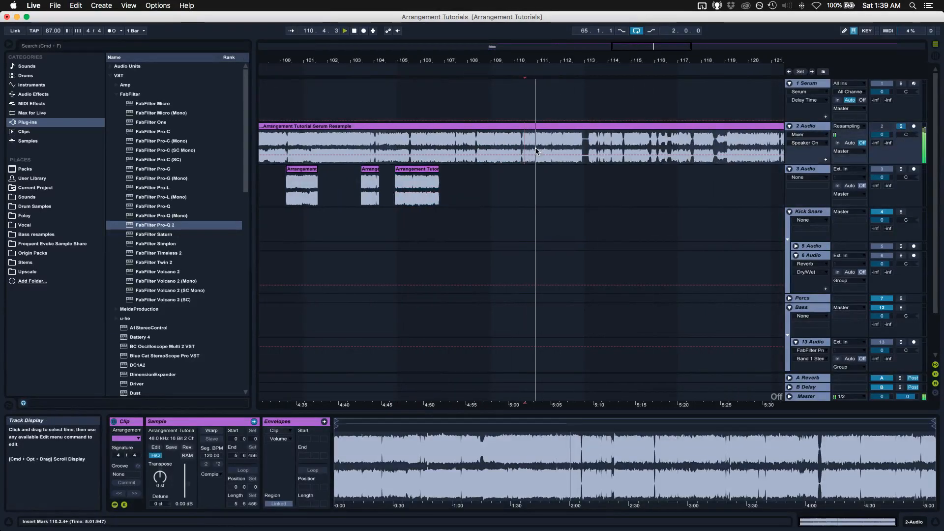
left_click_drag(524, 145, 551, 145)
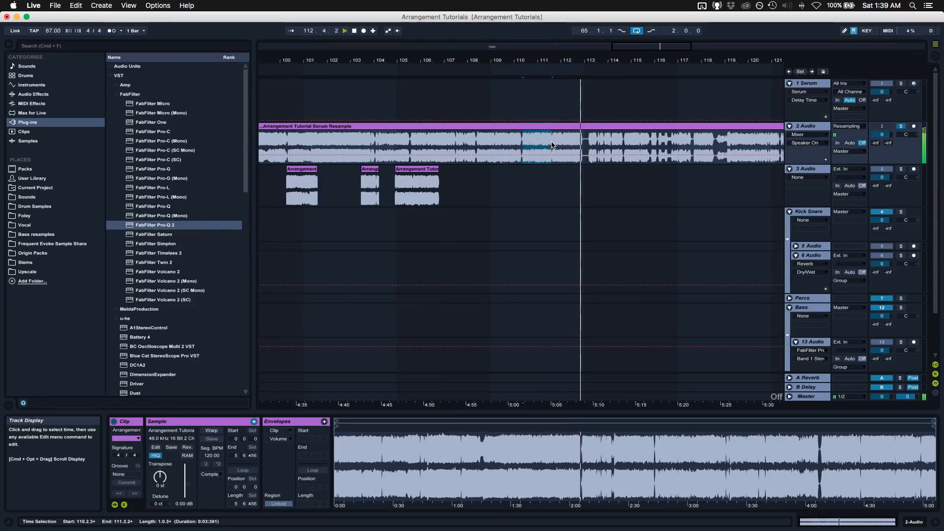
left_click(451, 203)
key("super+v")
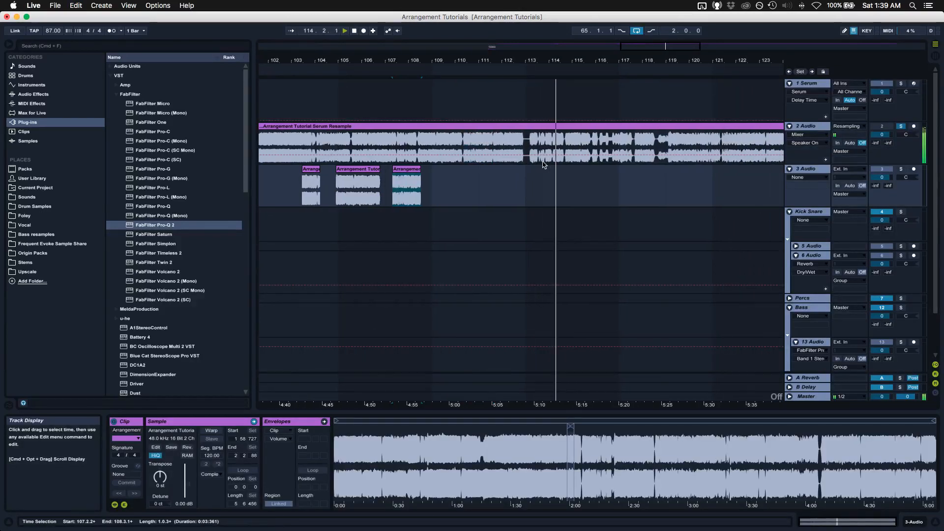
- Copy the Serum Resample section from 114.1.3 to 114.3.3 and paste it onto 3 Audio at about 109.3
left_click_drag(552, 147, 565, 146)
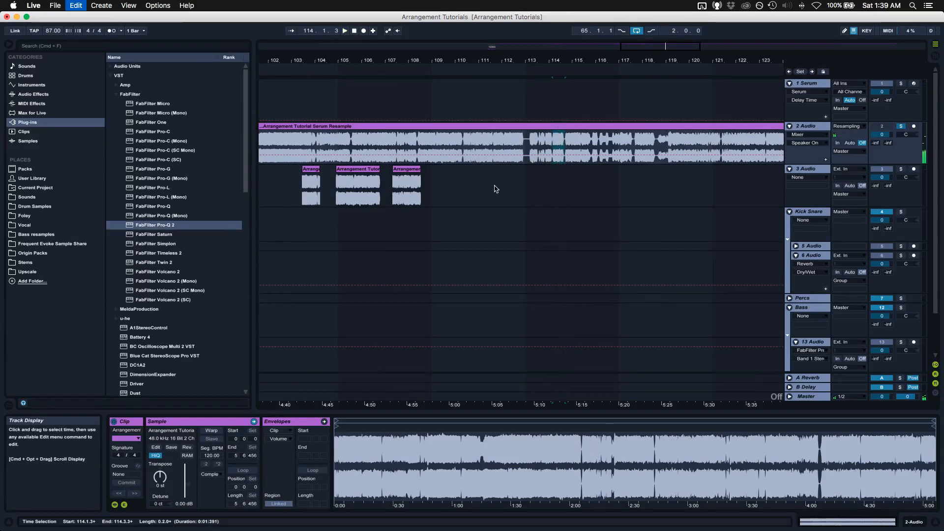
left_click(446, 202)
key("super+v")
- Audition the resample from 114.3.4, and copy the section from 117.3.3 to 118.3.2 onto 3 Audio at about 110.2
left_click(565, 145)
key("space")
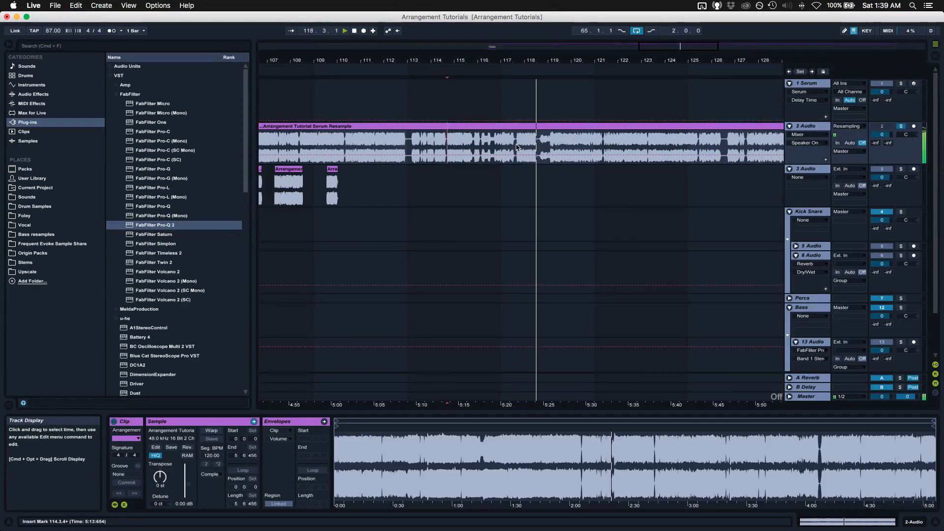
left_click_drag(517, 146, 538, 148)
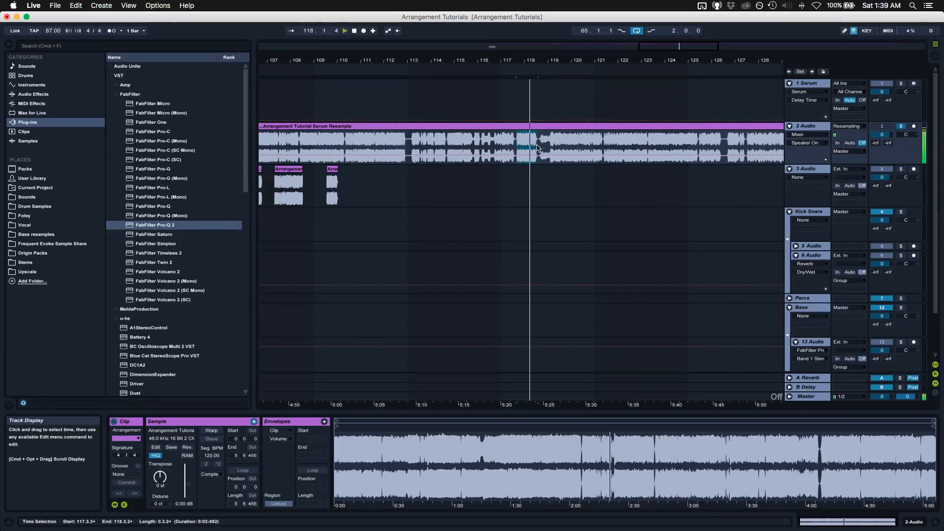
key("super+c")
key("space")
left_click(348, 204)
key("super+v")
- Audition the resample from 119.2.1 on, and copy a short slice starting at 126.3.4 onto 3 Audio at about 125.3
left_click(553, 147)
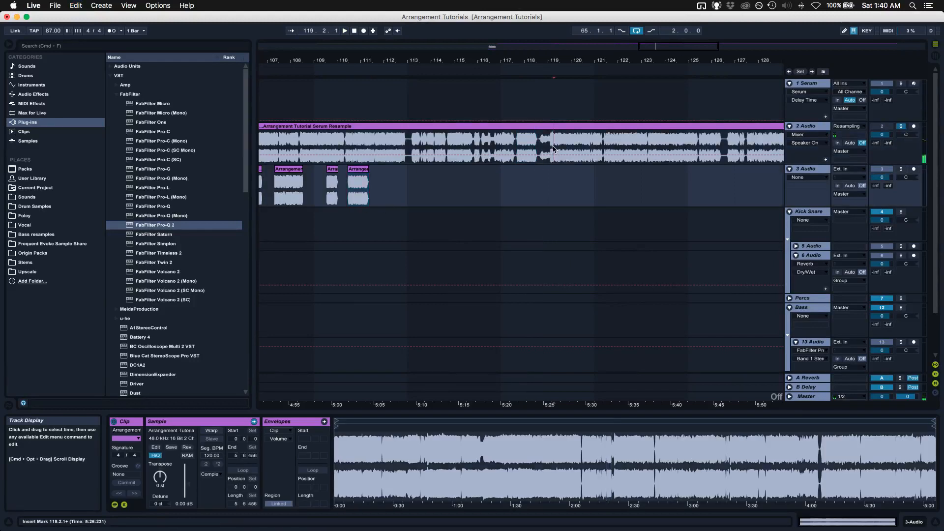
scroll(535, 145, "right", 3)
key("space")
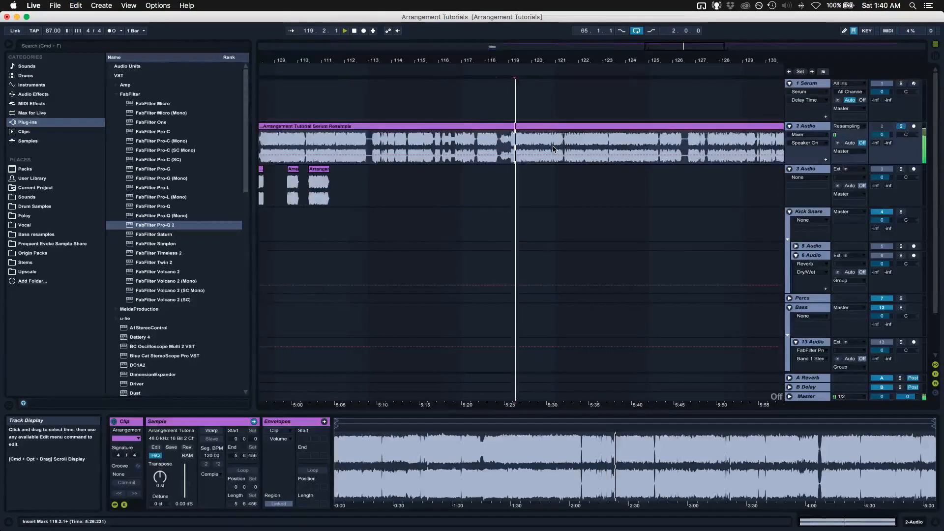
scroll(502, 144, "right", 2)
left_click(503, 144)
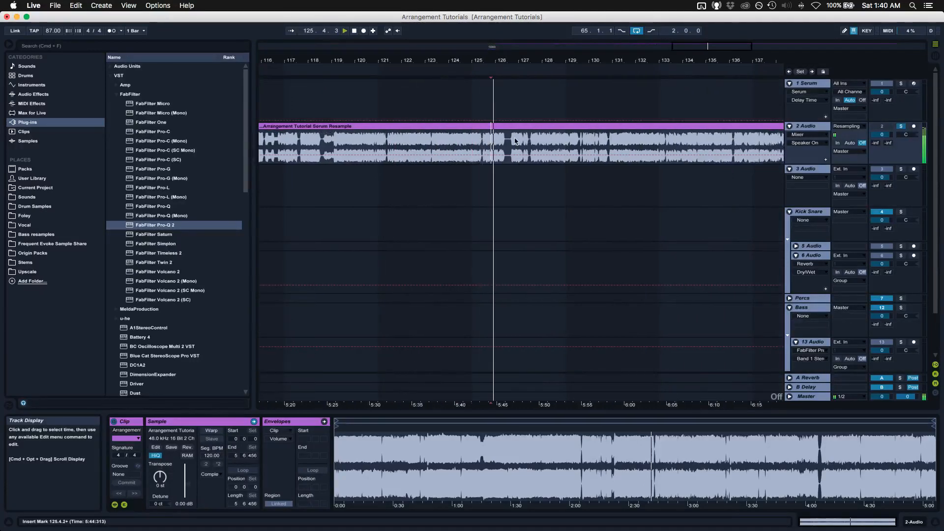
left_click(515, 141)
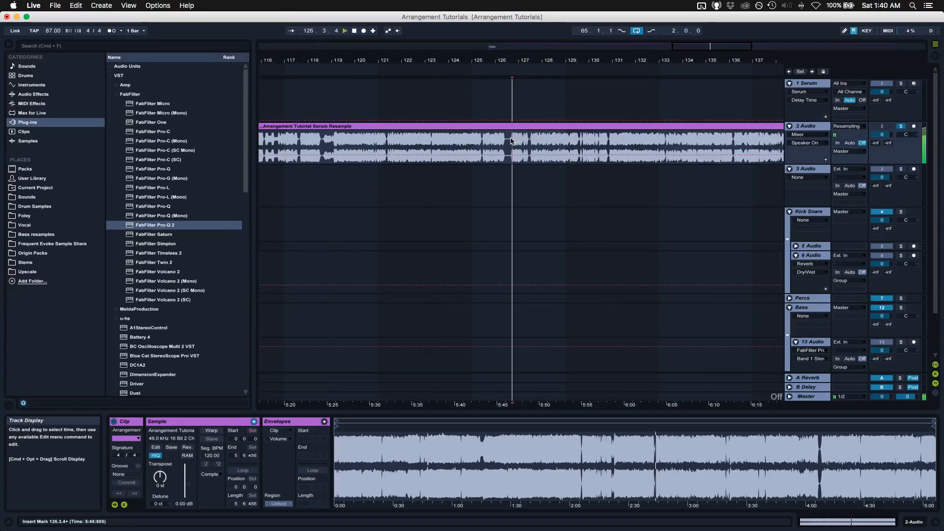
left_click_drag(512, 141, 516, 142)
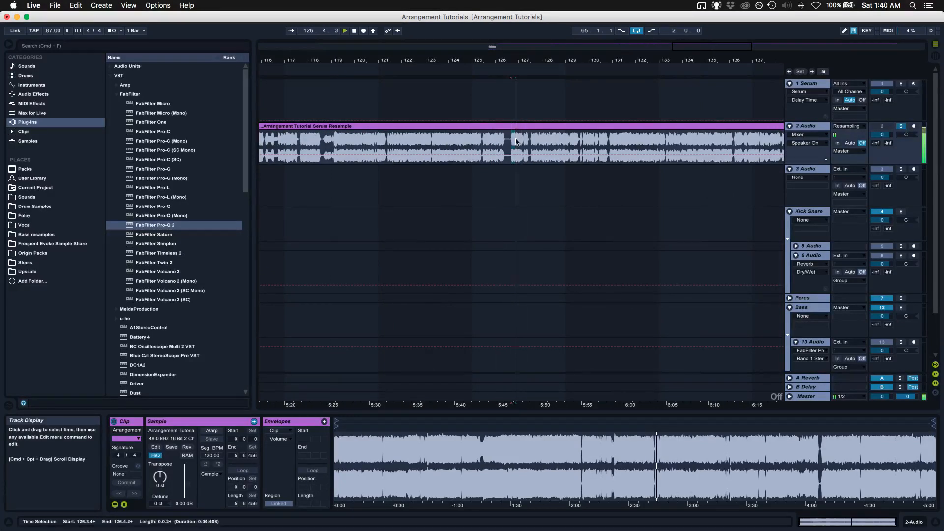
left_click(489, 195)
key("super+v")
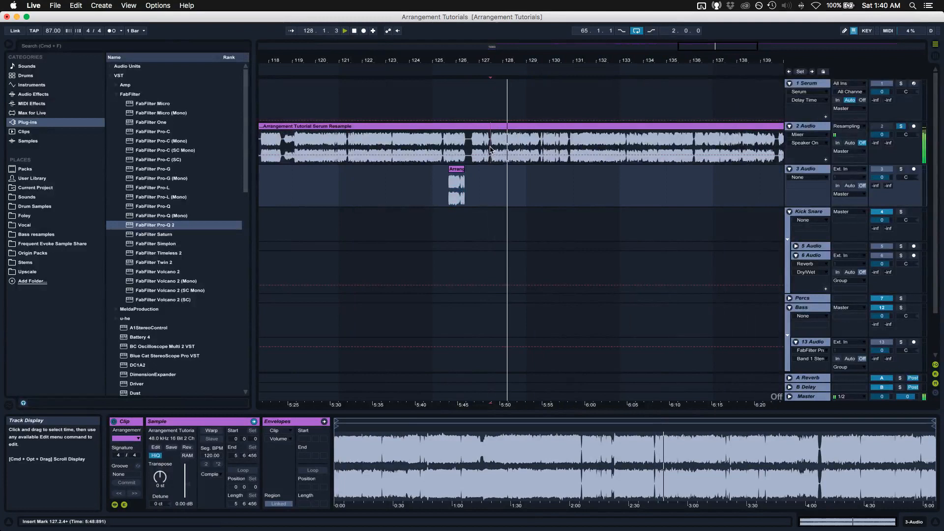
- Copy a Serum Resample slice about three beats long from 127.2.4 and paste it onto 3 Audio at 127.2.2
left_click_drag(490, 149, 500, 149)
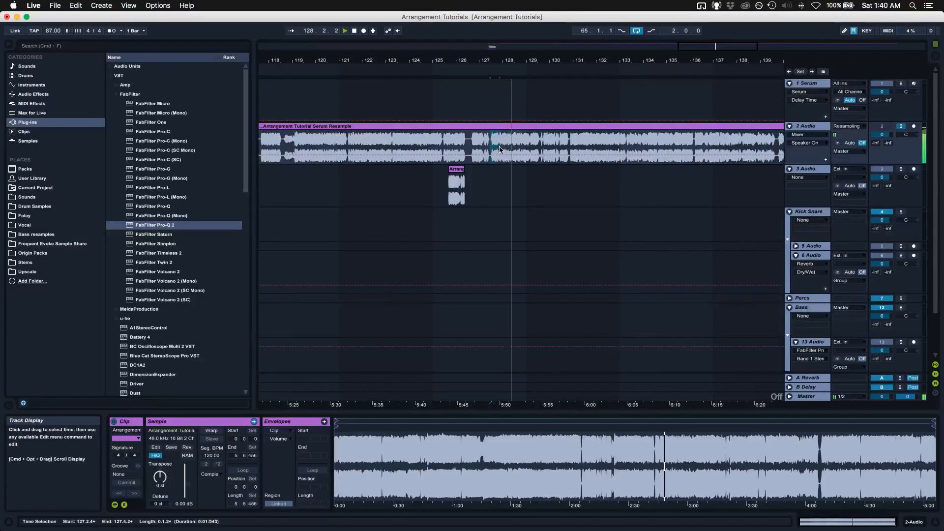
left_click(487, 195)
key("super+v")
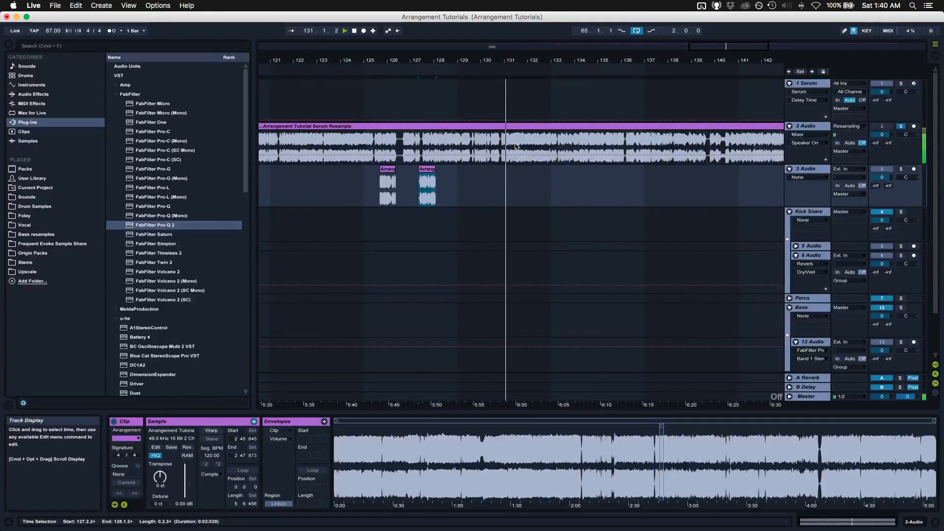
- Audition the Serum Resample from 133.2.2 on, and copy the section from 134.4.3 to 136.1.4 onto 3 Audio at about 128.2
left_click(523, 145)
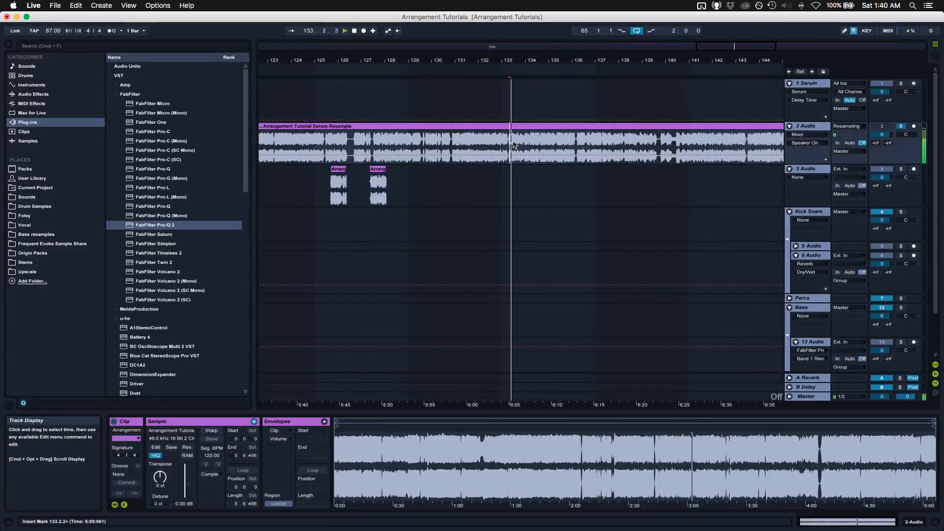
left_click(528, 143)
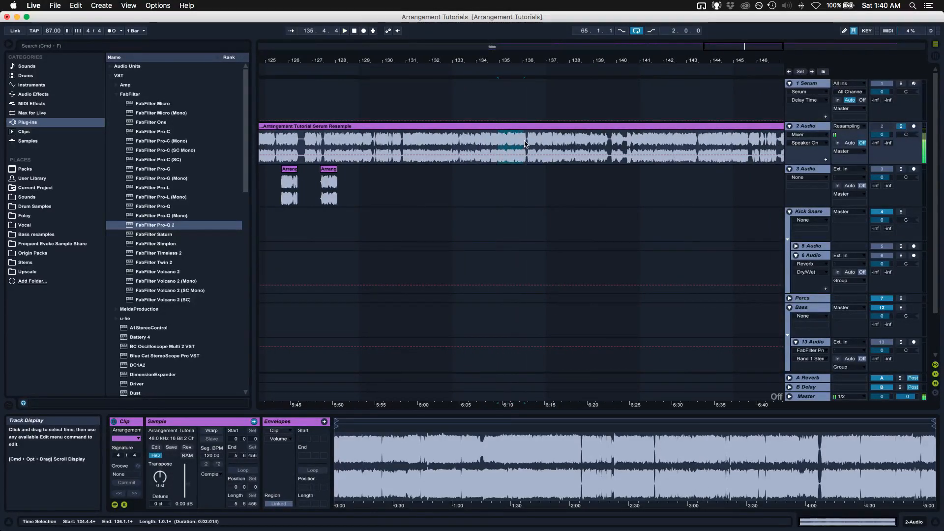
key("space")
left_click(378, 191)
key("b")
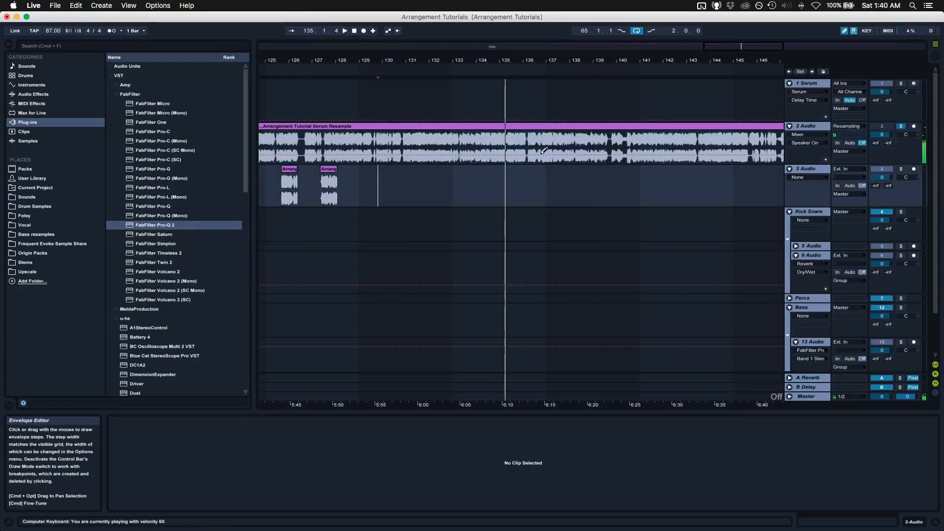
key("b")
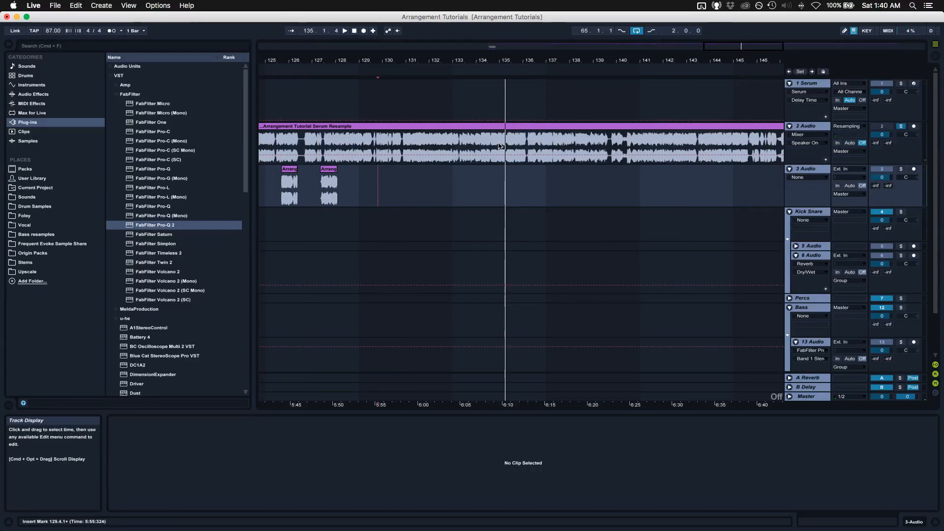
left_click(487, 146)
key("space")
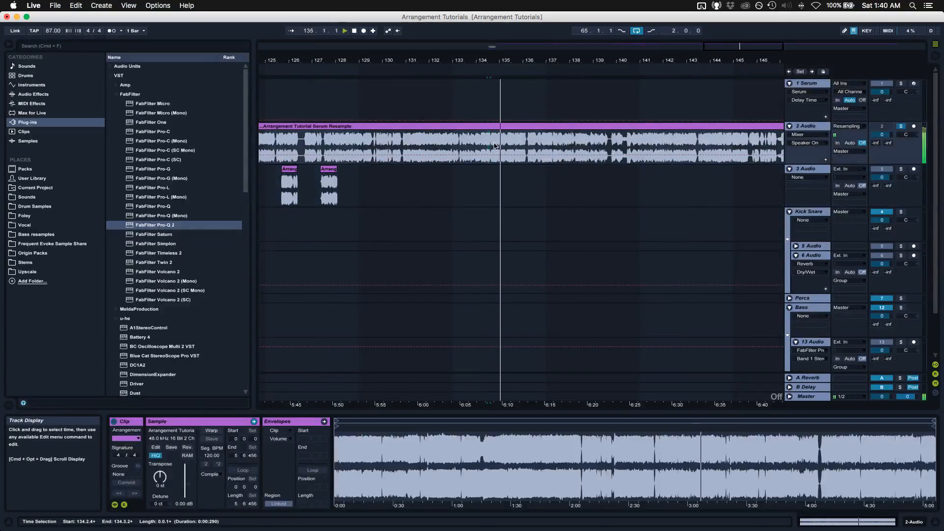
left_click(500, 146)
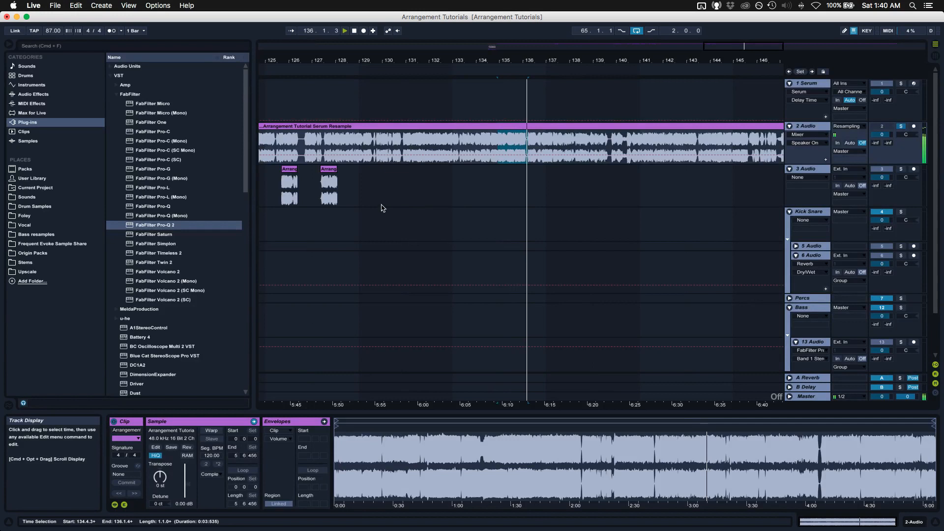
left_click(346, 198)
key("super+v")
- Audition the resample from 136.2.3, and copy a slice about two beats long around the start of bar 137 onto 3 Audio at 130.1.1
left_click(533, 150)
scroll(526, 151, "right", 2)
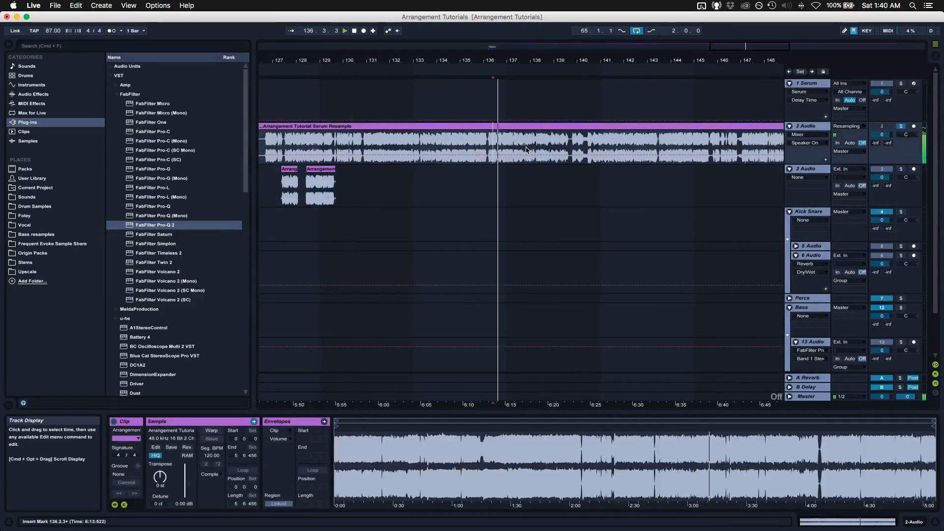
scroll(527, 151, "right", 2)
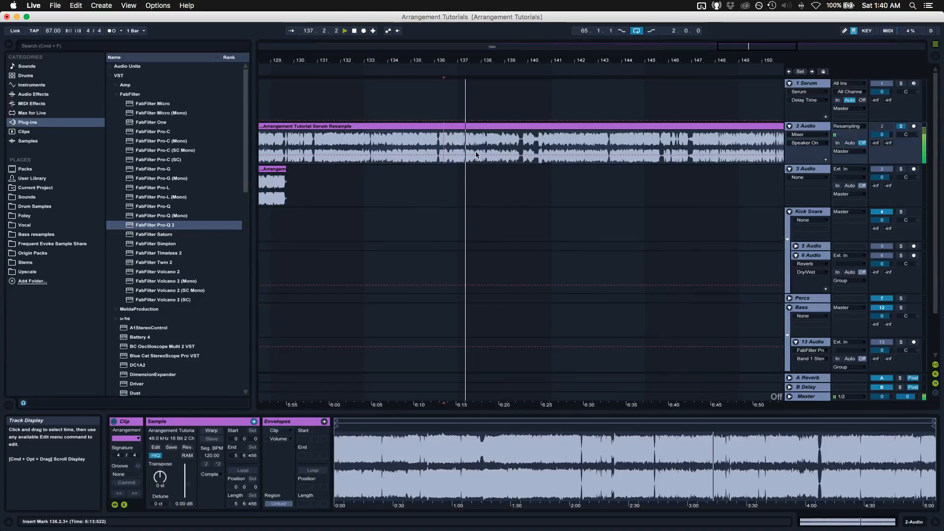
left_click_drag(453, 145, 465, 146)
key("super+c")
left_click(294, 199)
key("super+v")
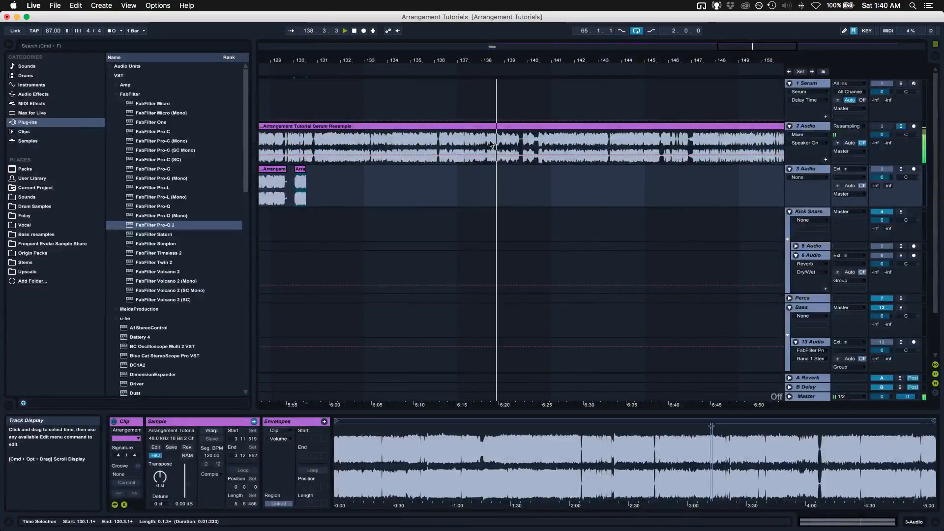
- Audition the Serum Resample at points between bars 139 and 146 to find further usable bass sounds
scroll(502, 143, "right", 3)
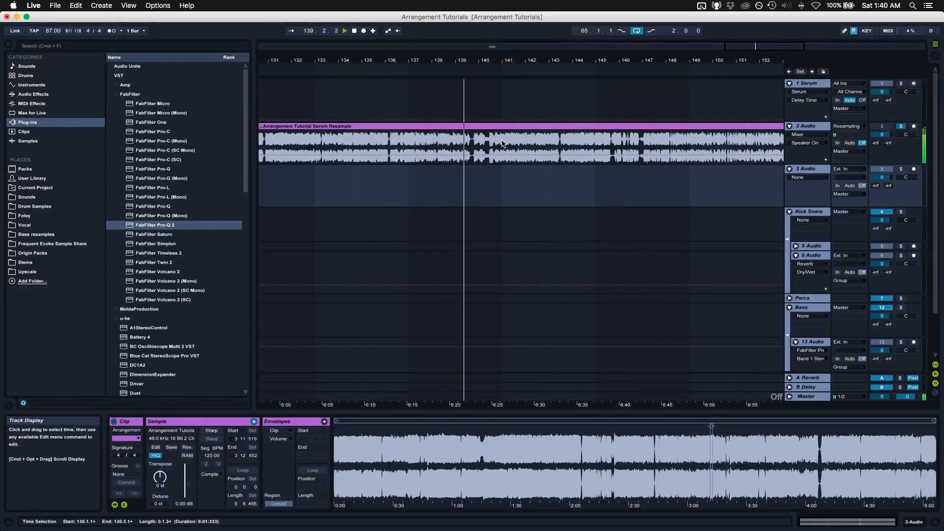
left_click(493, 141)
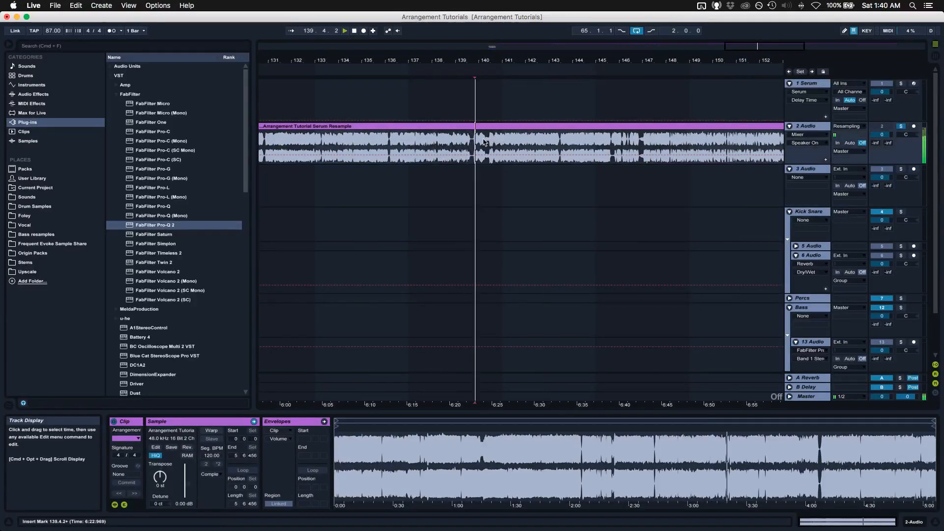
scroll(492, 143, "right", 3)
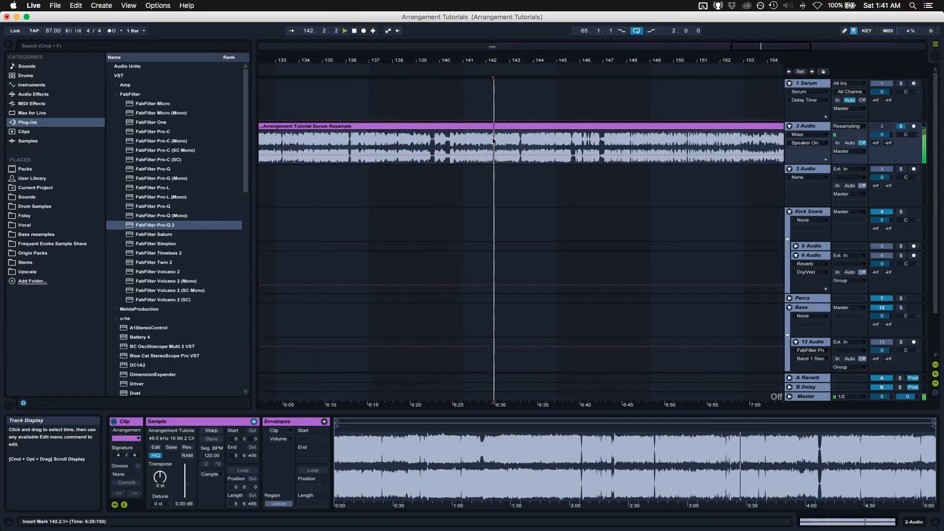
scroll(472, 144, "right", 3)
left_click(459, 144)
key("space")
key("space")
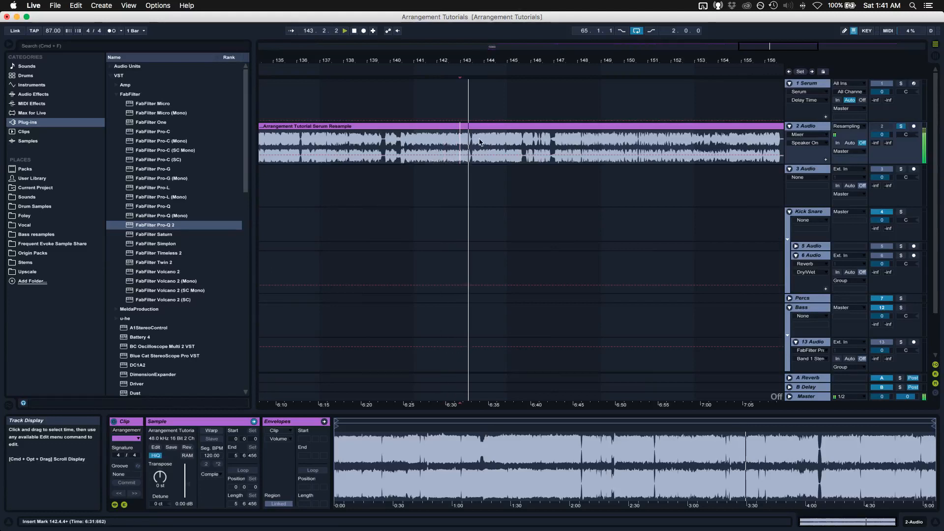
left_click(480, 143)
key("space")
key("space")
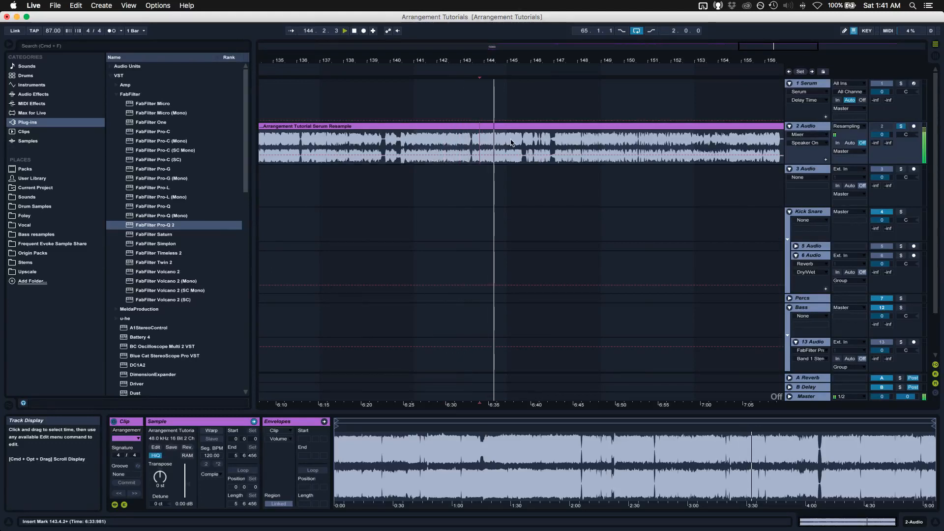
left_click(515, 143)
key("space")
key("space")
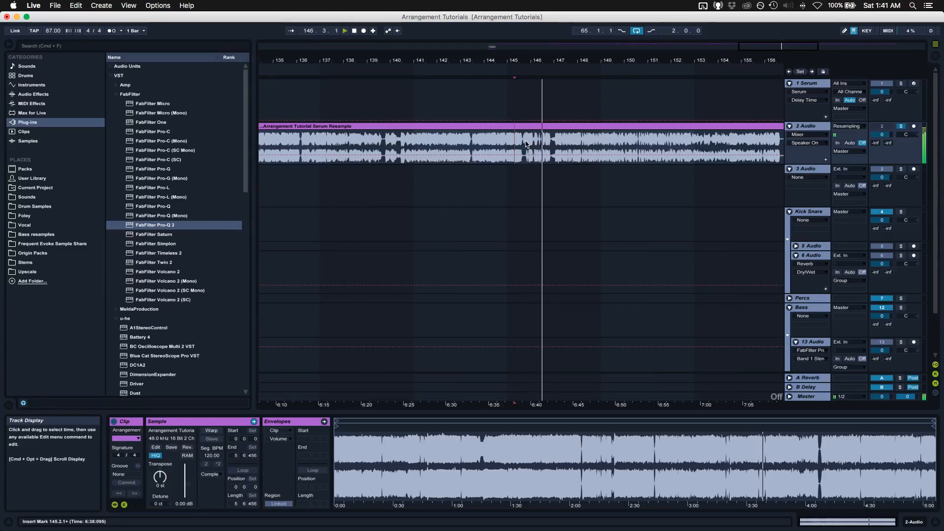
- Audition the resample around bar 146, and copy the section from 146.2.2 to 147.1.1 onto 3 Audio at about bar 138
left_click(539, 146)
key("space")
key("space")
left_click_drag(539, 146, 556, 148)
key("space")
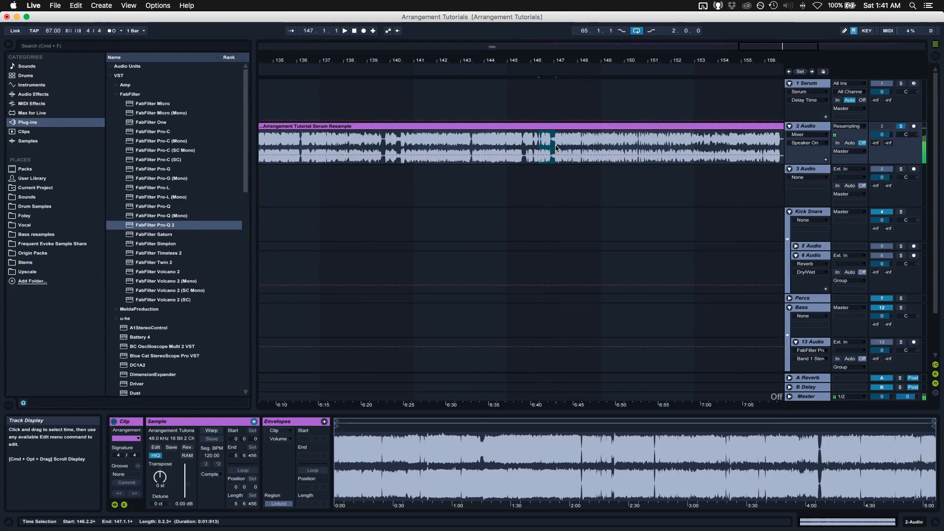
left_click(344, 199)
key("super+v")
- Copy the Serum Resample section from 147.1.1 to 152.4.4 and paste it onto 3 Audio at 138.4.4
left_click(498, 147)
key("space")
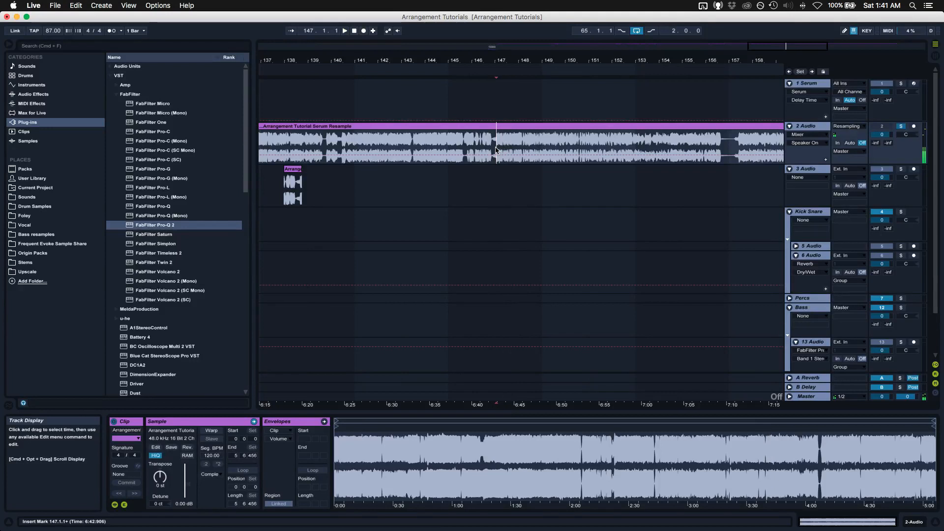
left_click_drag(496, 149, 587, 144)
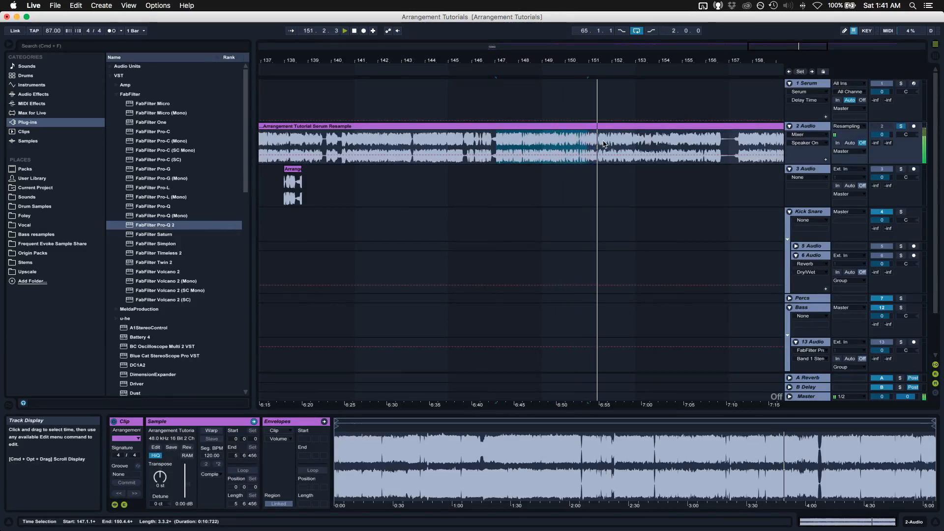
left_click(636, 145, "shift")
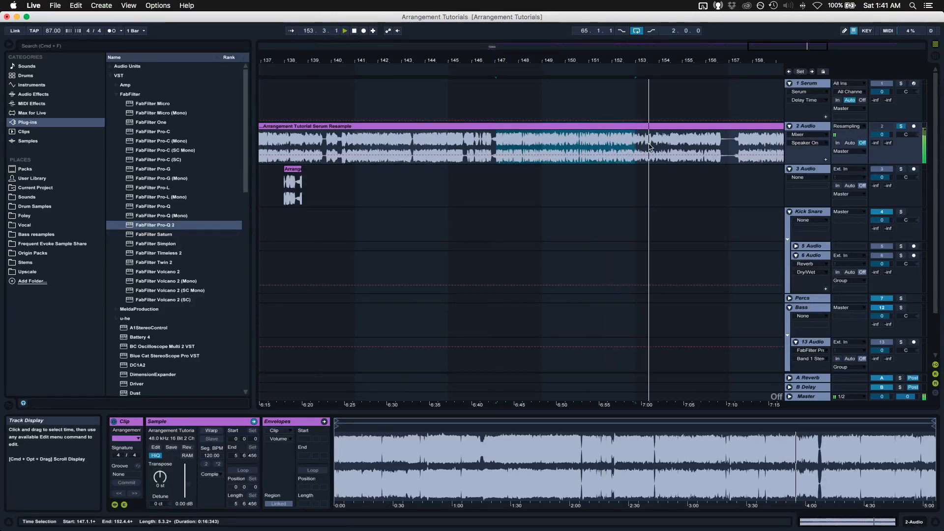
left_click(302, 193)
key("super+v")
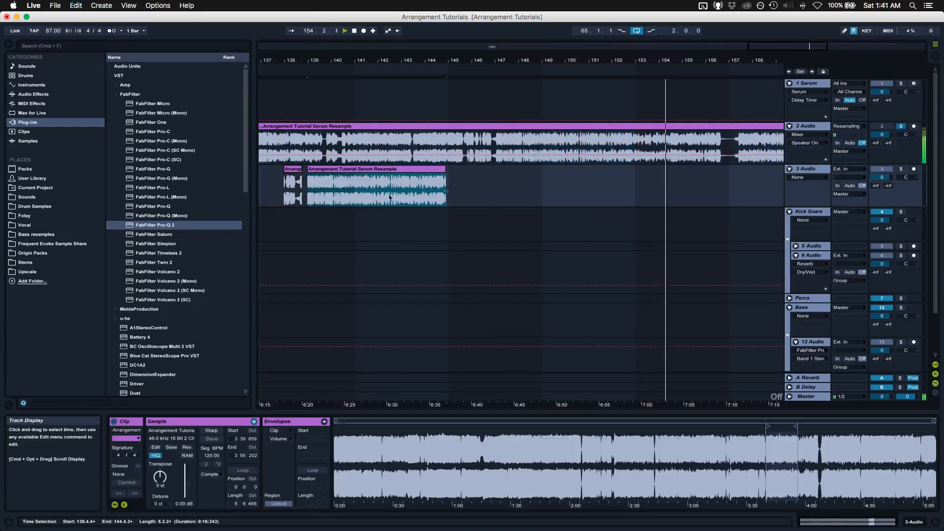
- Audition the Serum Resample at successive points from 156.1.4 to 165.1.2 to look for more bass slices
left_click(612, 144)
key("space")
key("space")
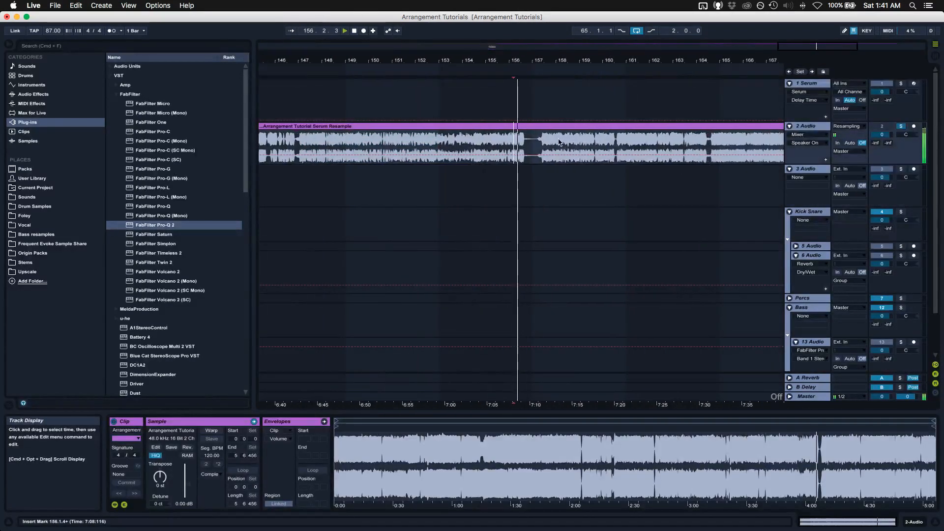
left_click(555, 145)
key("space")
key("space")
left_click(544, 145)
key("space")
key("space")
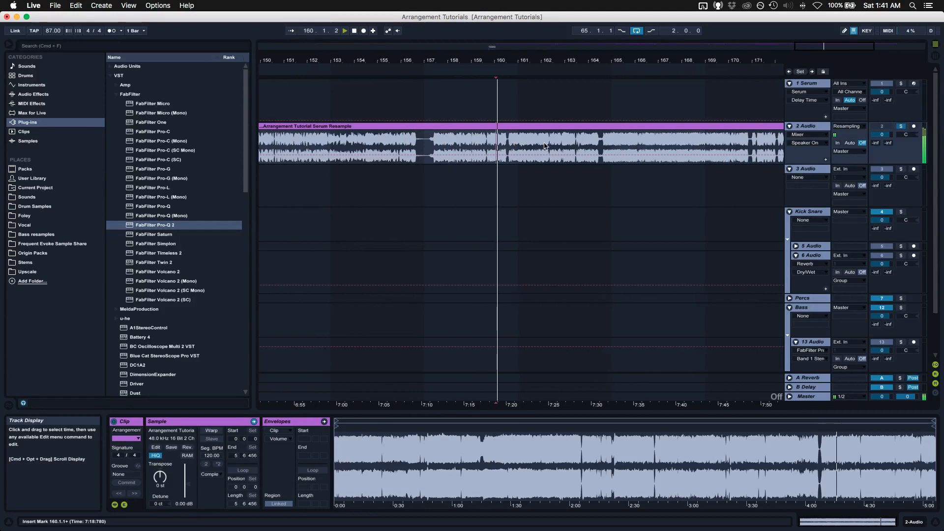
left_click(544, 146)
key("space")
key("space")
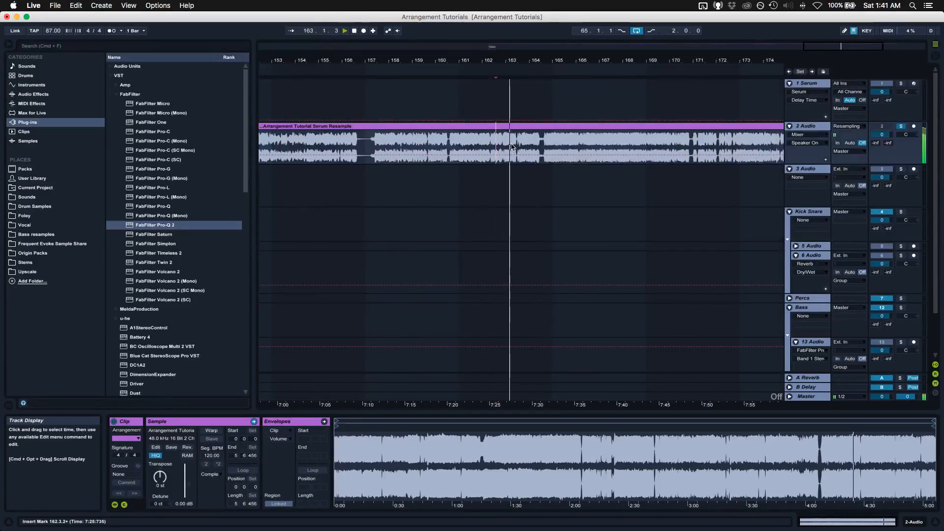
left_click(524, 143)
key("space")
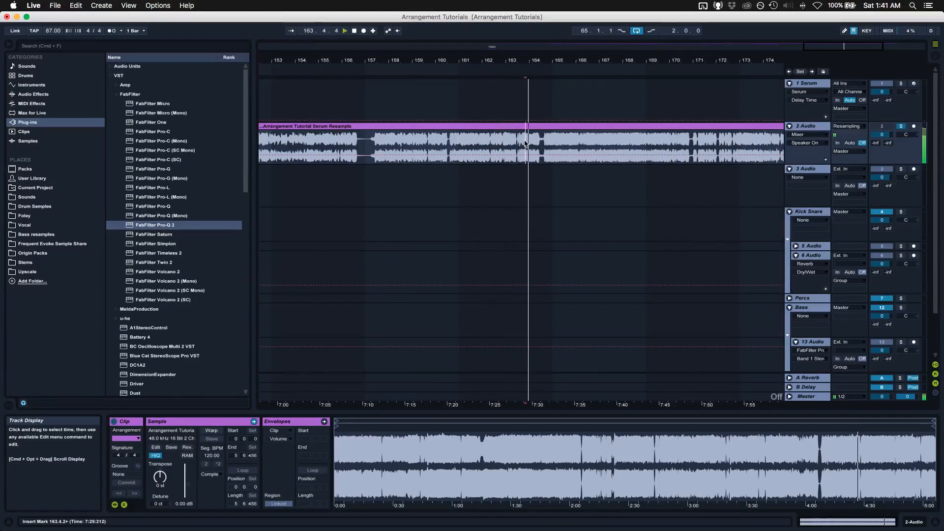
left_click(554, 144)
key("space")
key("space")
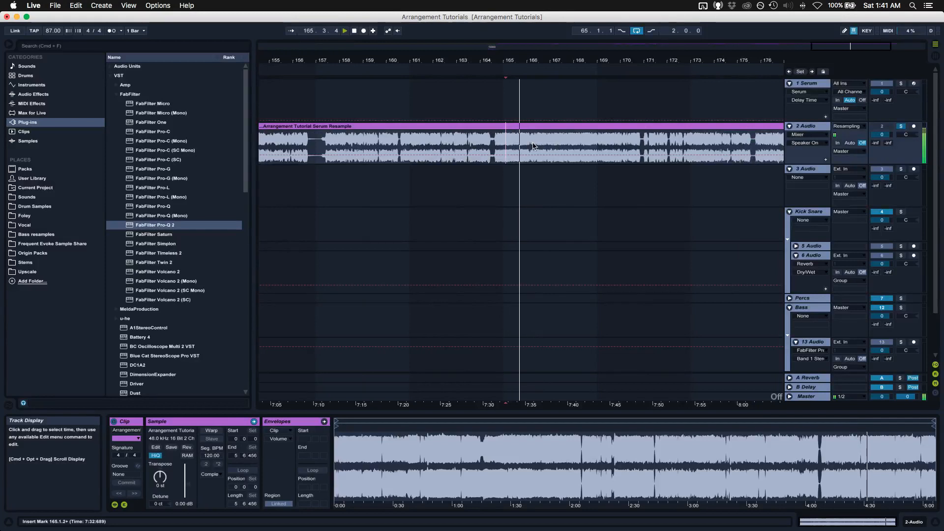
- Copy the Serum Resample section from 166.4.1 to 168.2.3 and paste it onto 3 Audio at 163.2.2
left_click(536, 146)
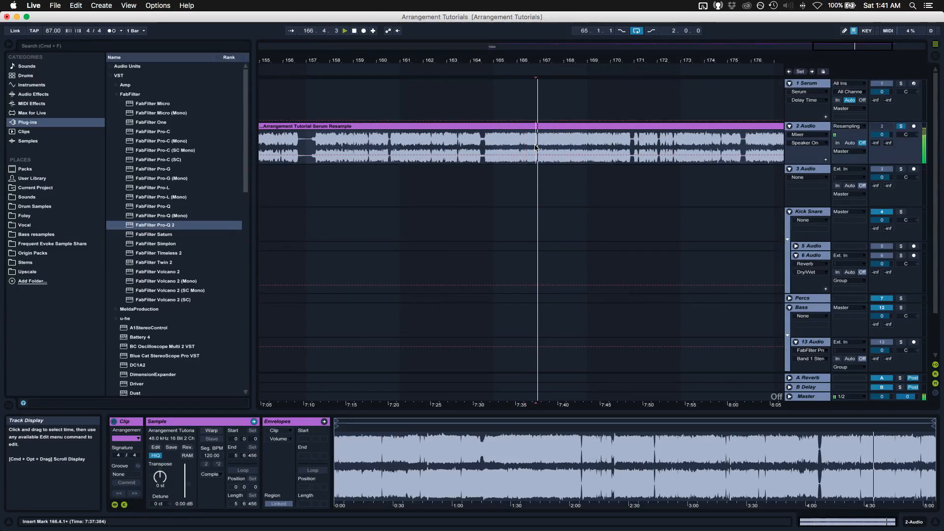
left_click_drag(536, 147, 542, 147)
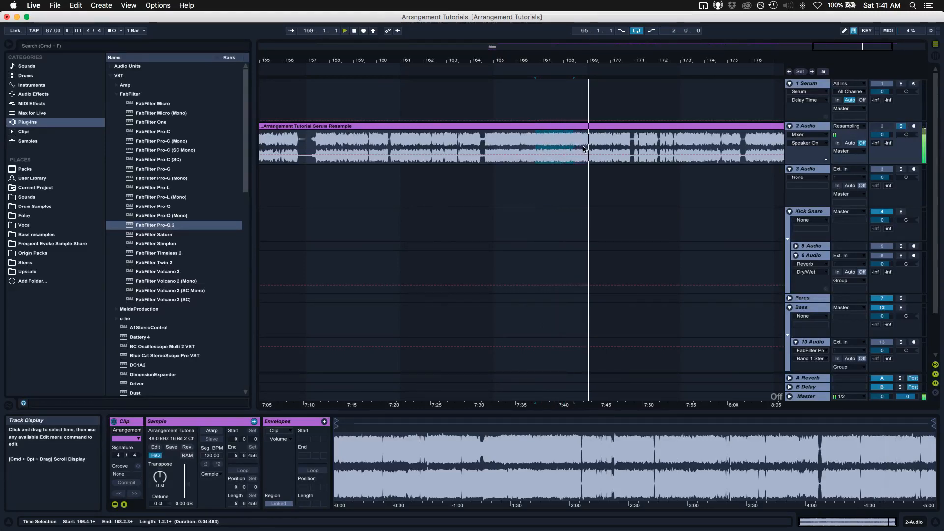
left_click(453, 196)
key("super+v")
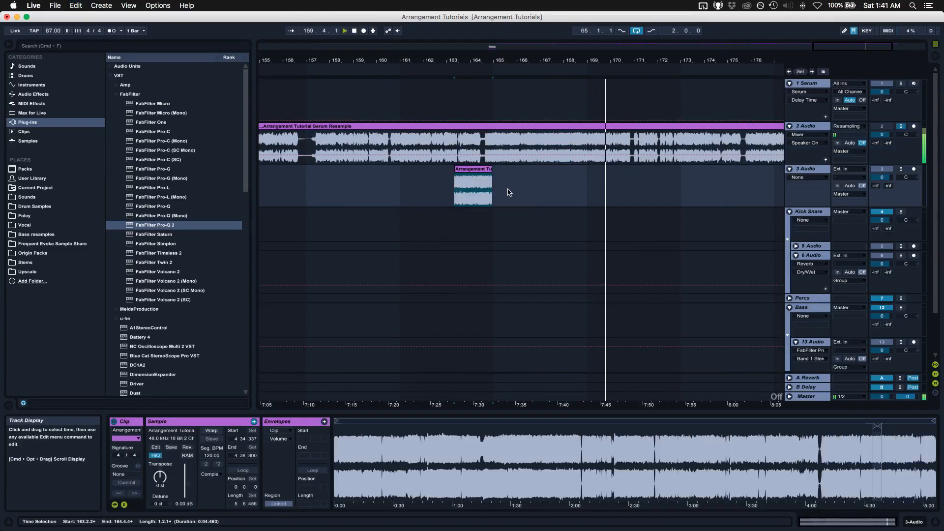
- Audition the resample from 171.1.2, and copy a slice of just over one bar from there onto 3 Audio at 165.4.1
scroll(596, 161, "right", 3)
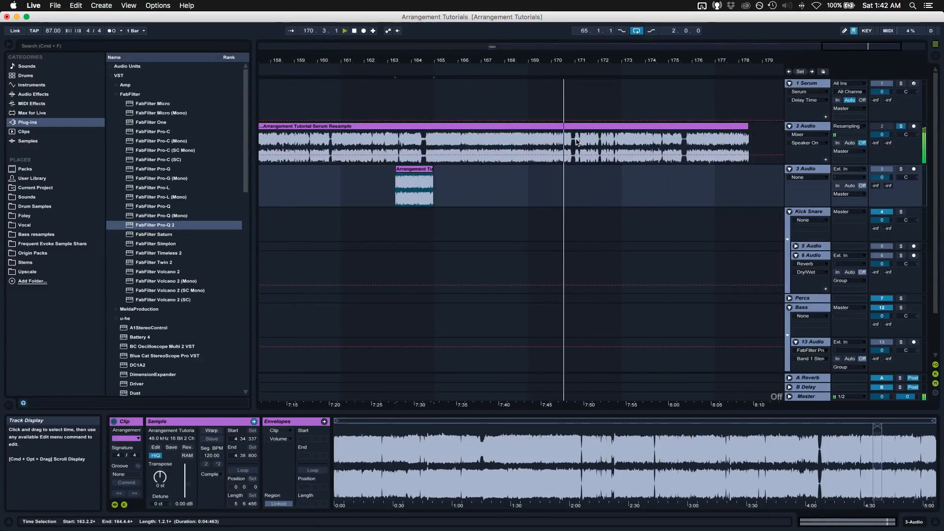
left_click(576, 142)
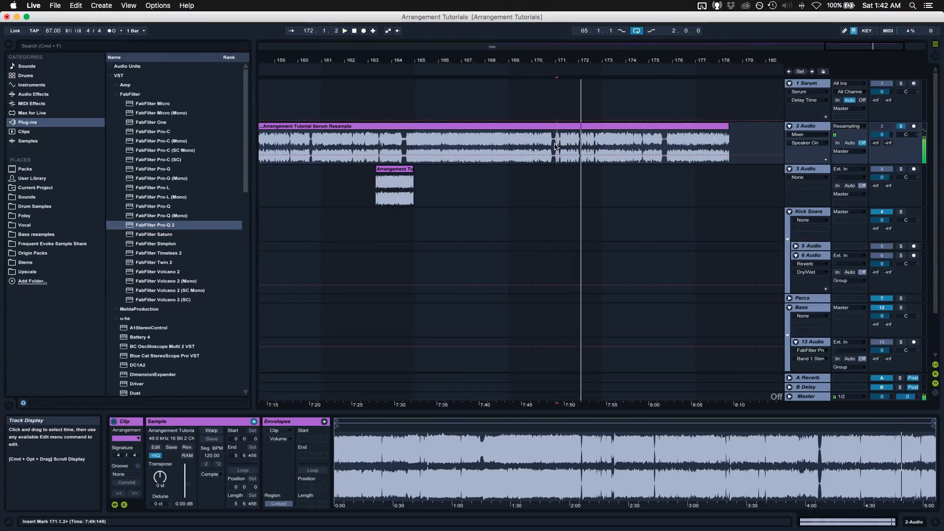
left_click_drag(555, 146, 583, 146)
left_click(432, 204)
key("super+v")
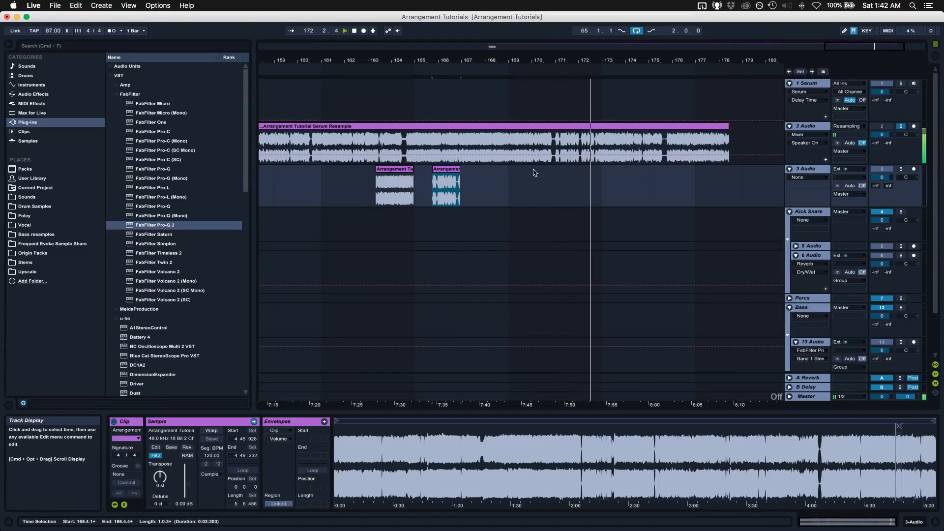
- Copy the Serum Resample section from 172.3.4 to 174.3.3 and paste it onto 3 Audio at 167.1.3
left_click(539, 145)
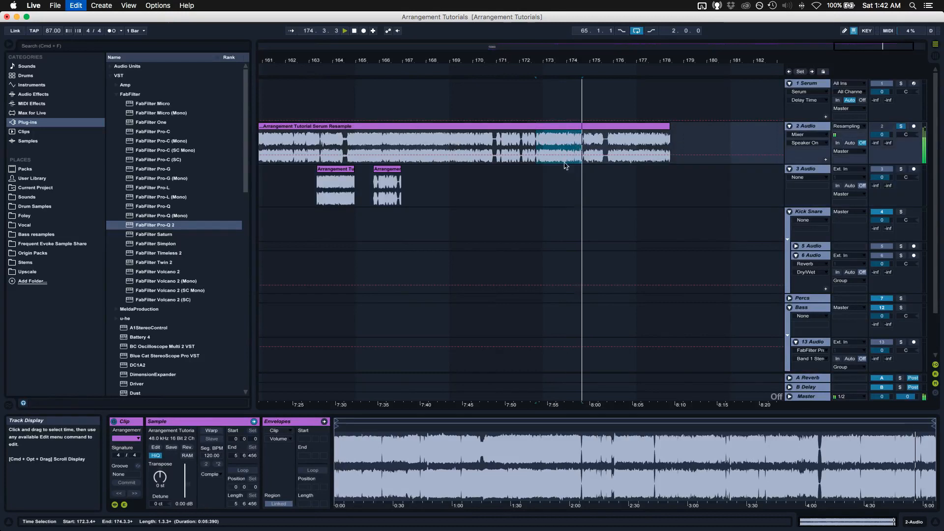
left_click(414, 202)
key("space")
key("super+v")
- Move the three 3 Audio slices between 163.2.2 and 169.1.3 back to 145.2.1, after the long slice
scroll(482, 197, "left", 5)
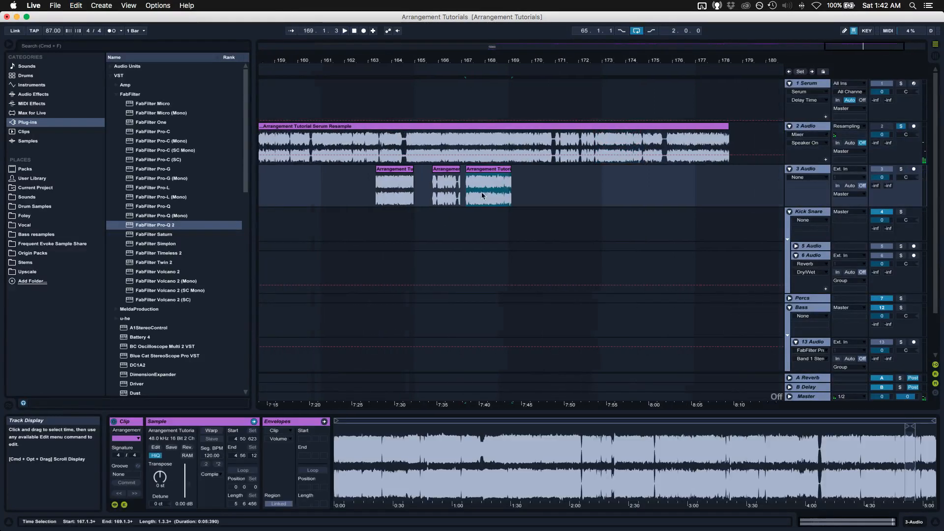
left_click(460, 187, "shift")
key("Delete")
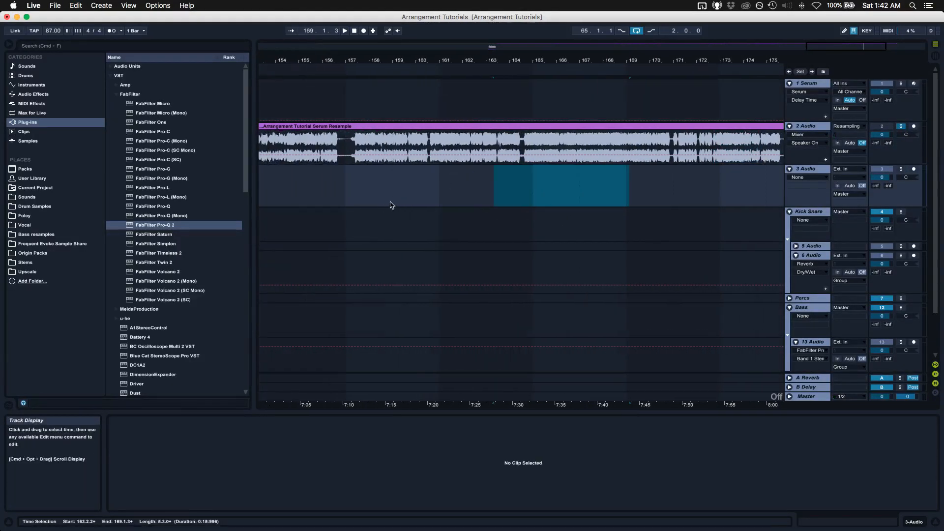
scroll(390, 203, "left", 15)
left_click(534, 195)
key("super+v")
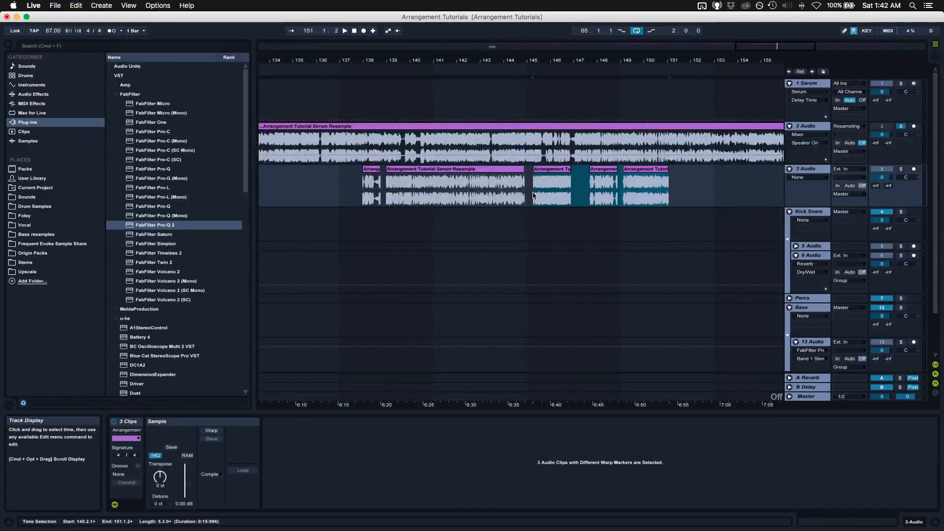
- Move the five 3 Audio slices between 137.4.4 and 151.1.2 back to directly after the slice at bar 130
left_click(364, 170)
scroll(443, 187, "left", 1)
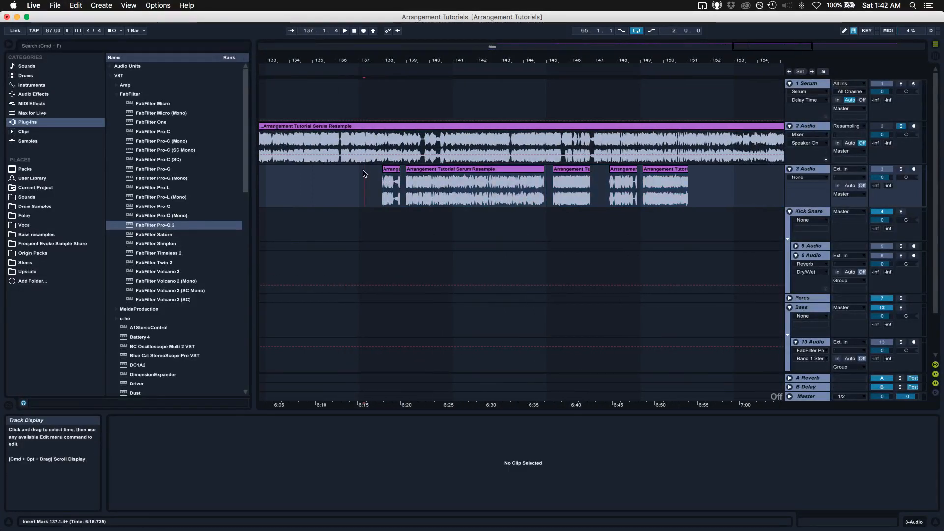
left_click(664, 169, "shift")
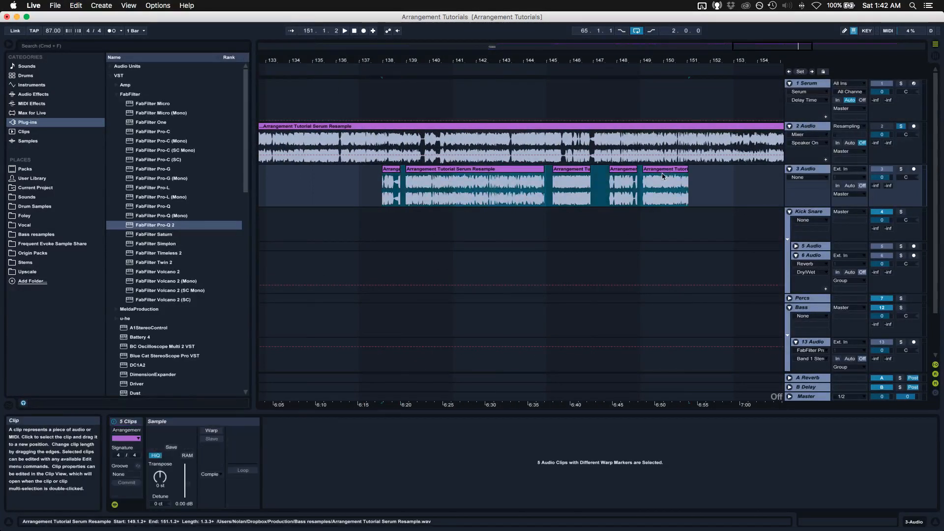
key("super+x")
scroll(381, 195, "left", 5)
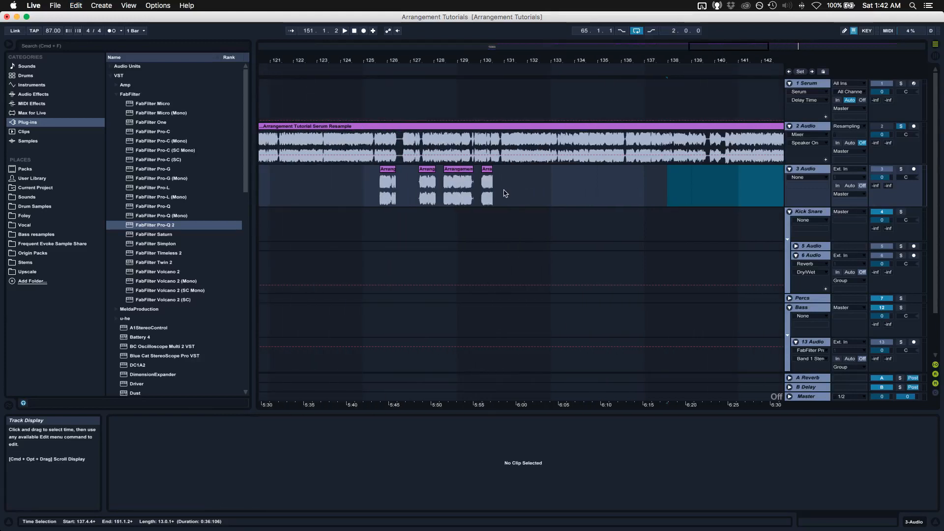
left_click(502, 193)
key("super+v")
- Gather the nine 3 Audio slices between 125.3.3 and 143.4.3, and place them at 111.3.1 after the earlier slices
left_click(394, 177, "shift")
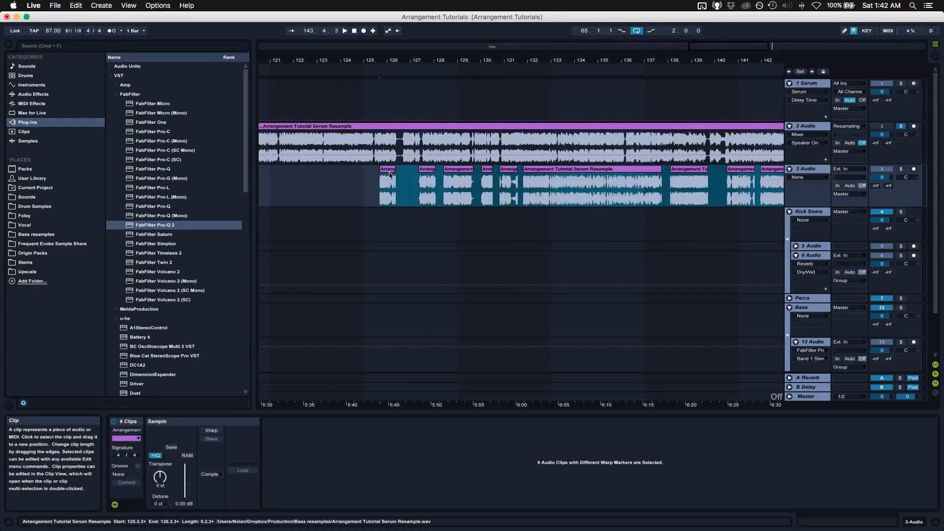
scroll(391, 175, "left", 6)
key("super+c")
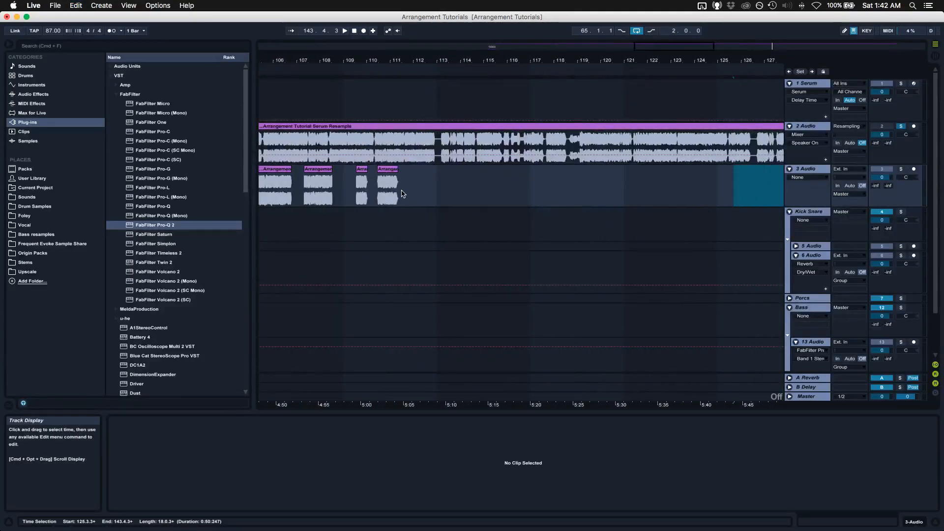
left_click(406, 190)
key("super+v")
- Move the first 3 Audio slice from bar 100 to 101.4.3, just before the second slice, and play it back
scroll(406, 189, "left", 3)
scroll(406, 193, "left", 1)
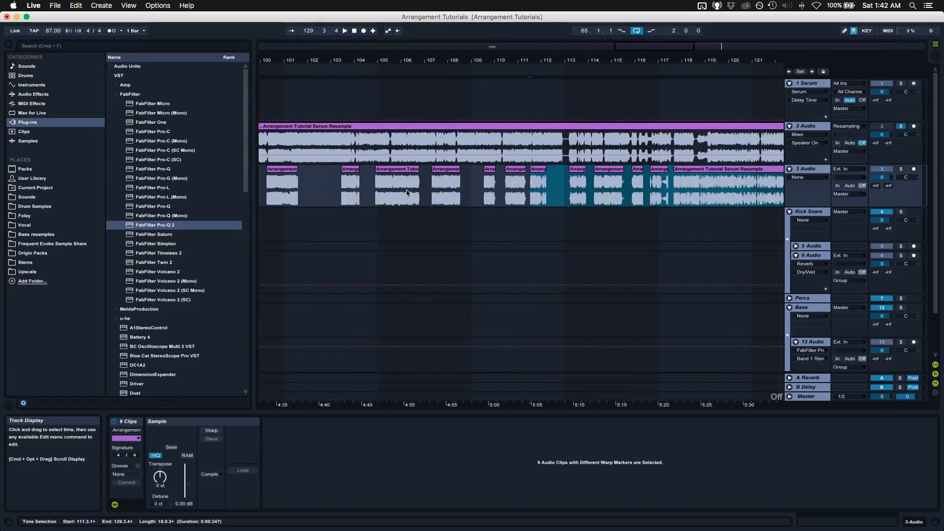
scroll(320, 177, "left", 3)
left_click_drag(413, 183, 451, 178)
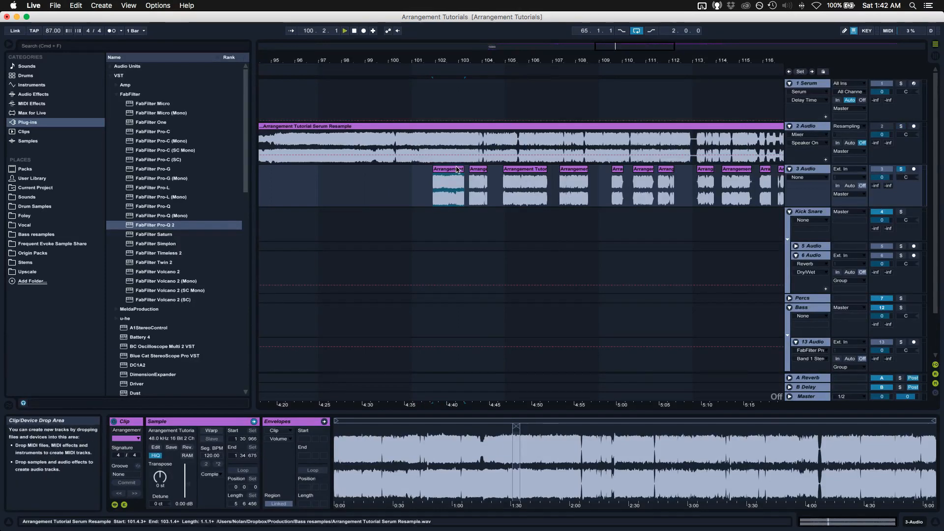
key("space")
- Extend the end of the first 3 Audio slice slightly, place the second slice directly against it, and audition the join
left_click_drag(476, 59, 442, 96)
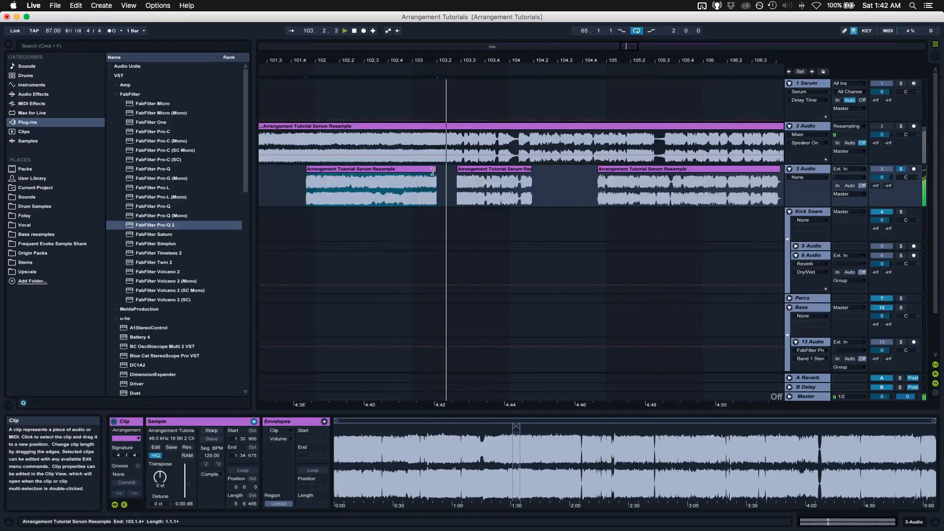
left_click(427, 187)
mouse_move(447, 169)
left_mouse_down()
mouse_move(455, 175)
mouse_move(442, 177)
mouse_move(446, 187)
left_mouse_up()
left_click(435, 193)
key("space")
key("space")
key("space")
key("space")
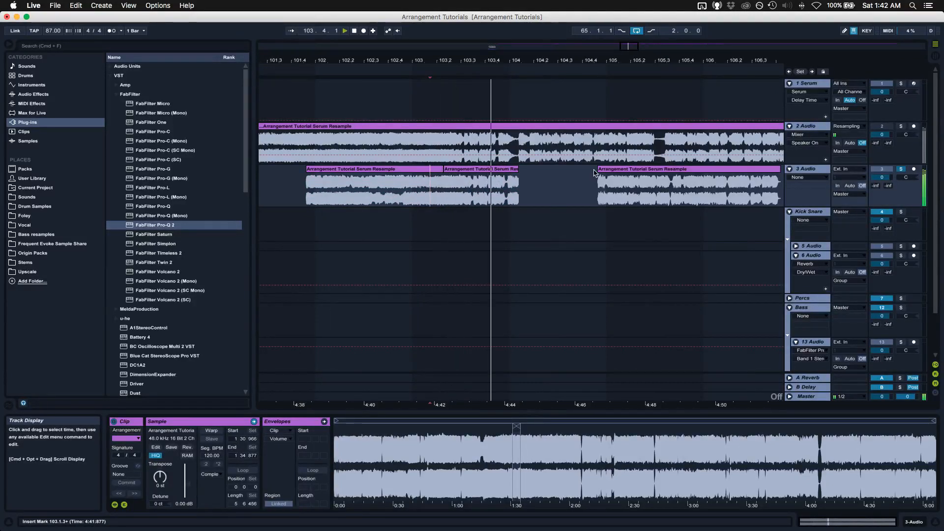
- Extend the end of the second slice slightly, move the third slice directly against it, and audition the transition
key("space")
mouse_move(609, 180)
left_mouse_down()
mouse_move(523, 171)
mouse_move(545, 171)
left_mouse_up()
left_click(548, 180)
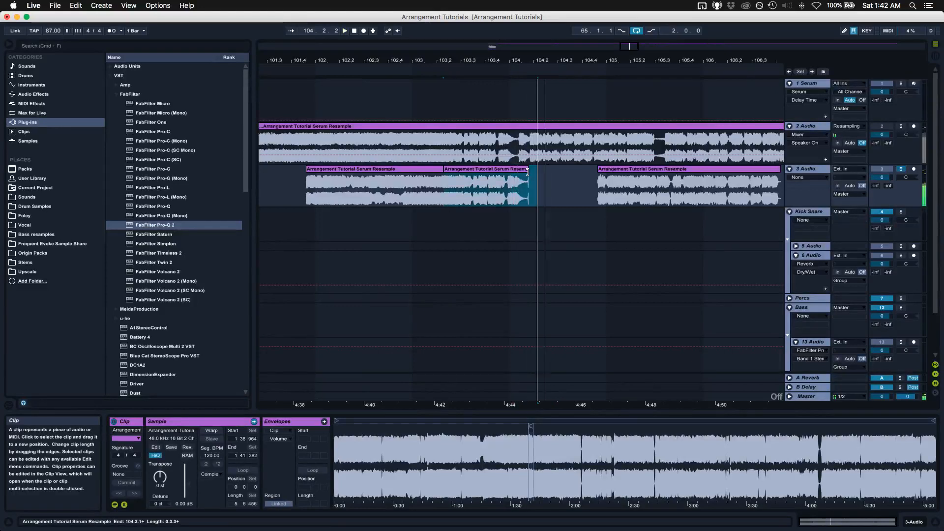
left_click_drag(608, 174, 508, 186)
left_click(507, 186)
key("space")
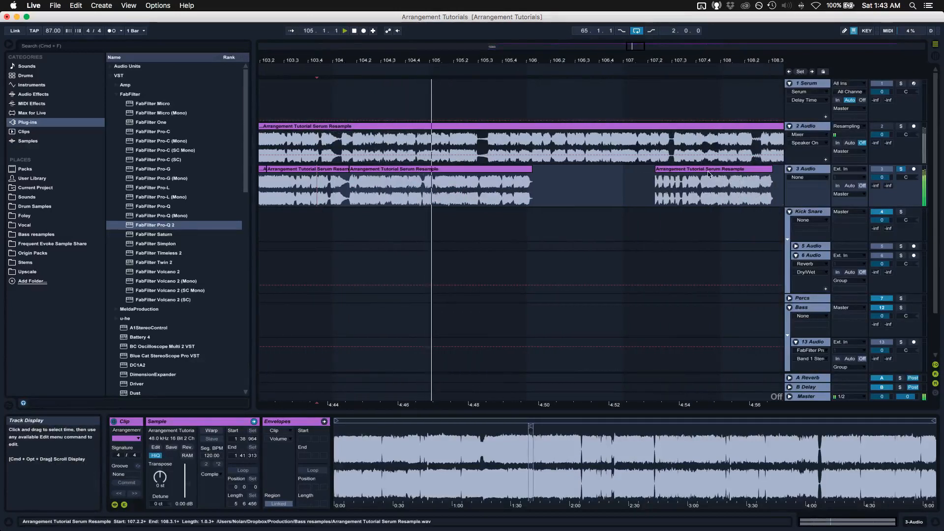
- Move the 3 Audio slice at 107.2.2 back to 106.1.2, directly after the third slice
left_click_drag(695, 187, 581, 178)
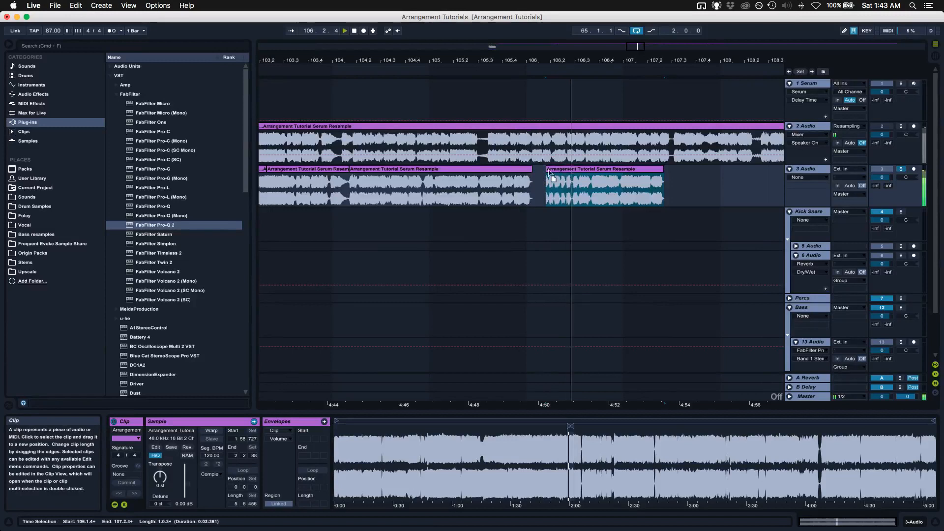
left_click_drag(551, 170, 539, 172)
scroll(613, 185, "right", 2)
scroll(614, 189, "right", 5)
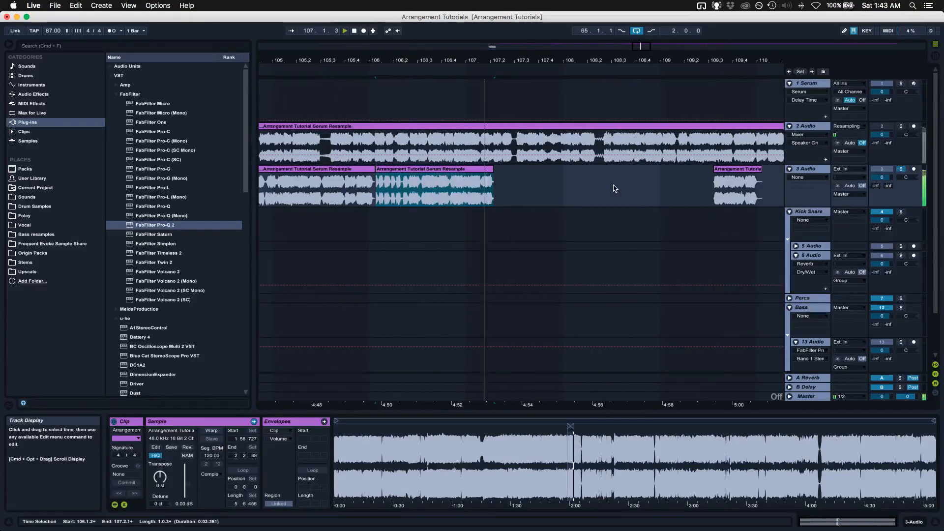
- Move the short slice after bar 109 back to 107.2.1 on 3 Audio and audition the join from just before it
key("space")
left_click_drag(738, 170, 517, 183)
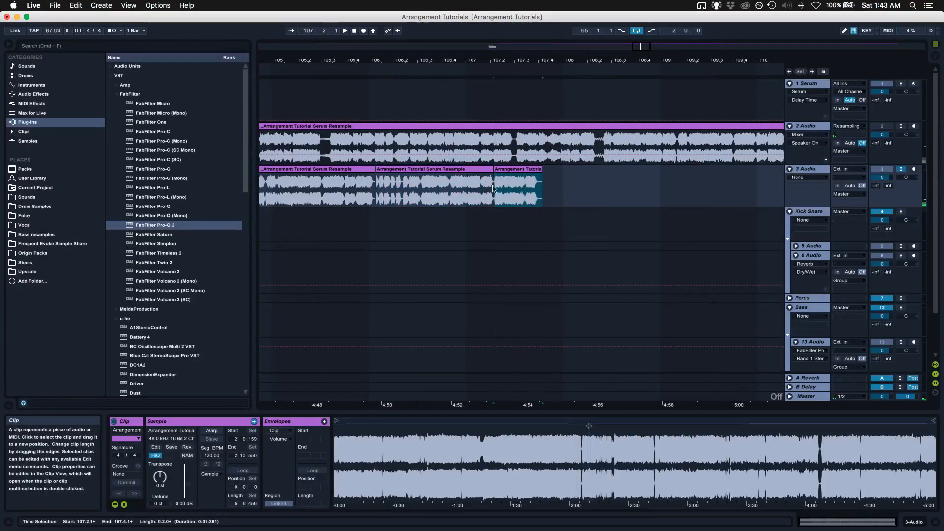
left_click(476, 185)
key("space")
scroll(544, 181, "right", 6)
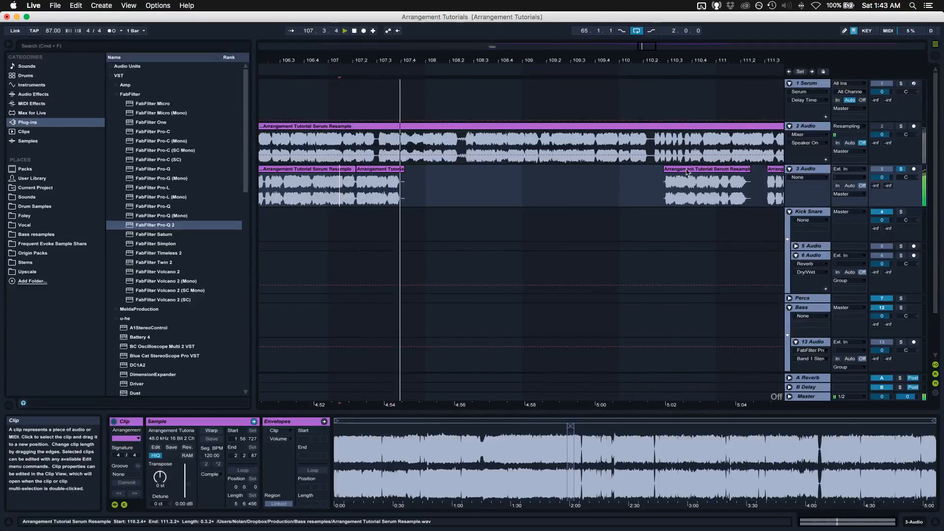
- Move the 3 Audio slice at 110.2.4 back to 107.4.1 and audition the transition from 107.3.1
key("space")
left_click_drag(666, 194, 407, 195)
left_click(382, 194)
key("space")
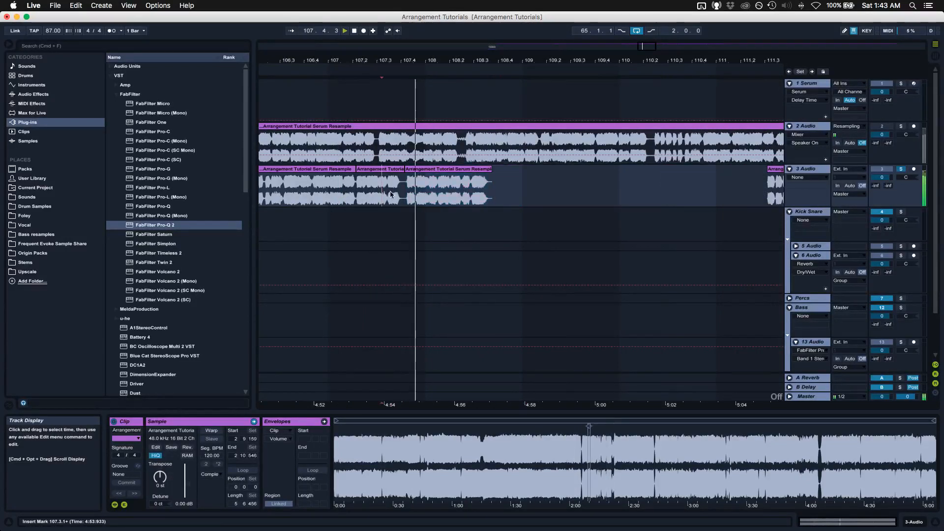
- Move the 3 Audio slice at 111.3.1 back to 108.3.3, directly after the preceding slice, and stop playback
scroll(780, 191, "right", 3)
scroll(732, 169, "right", 1)
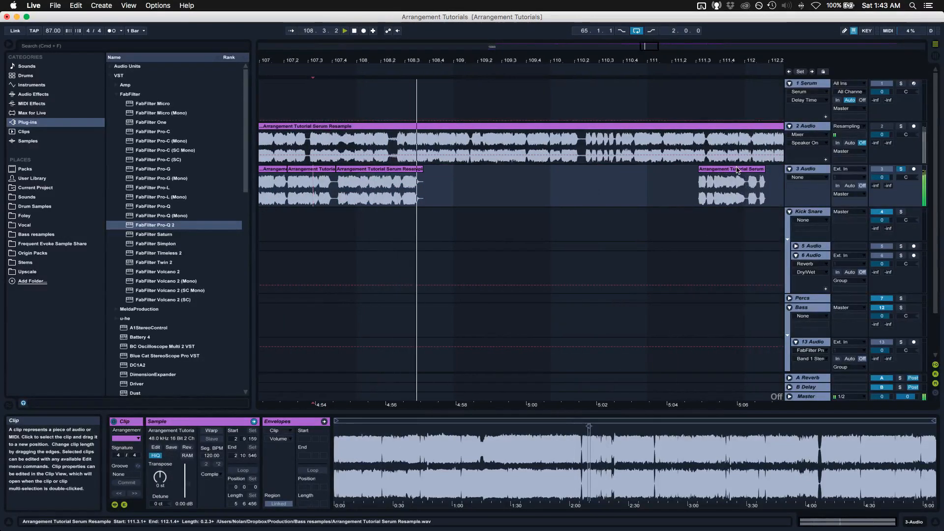
left_click_drag(731, 170, 456, 174)
key("space")
scroll(619, 182, "right", 10)
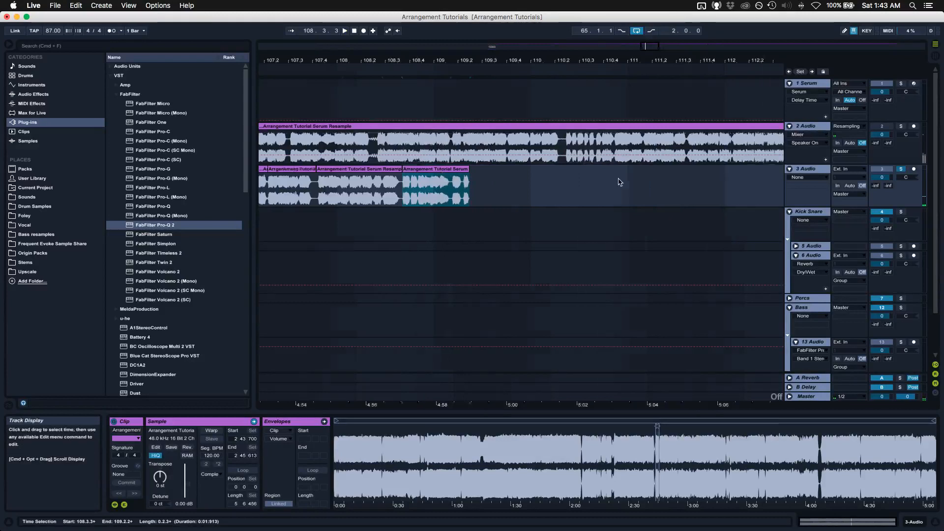
- Move the two 3 Audio slices between 113.1.3 and 115.3.1 together back to 110.4
left_click(566, 169)
left_click(645, 169, "shift")
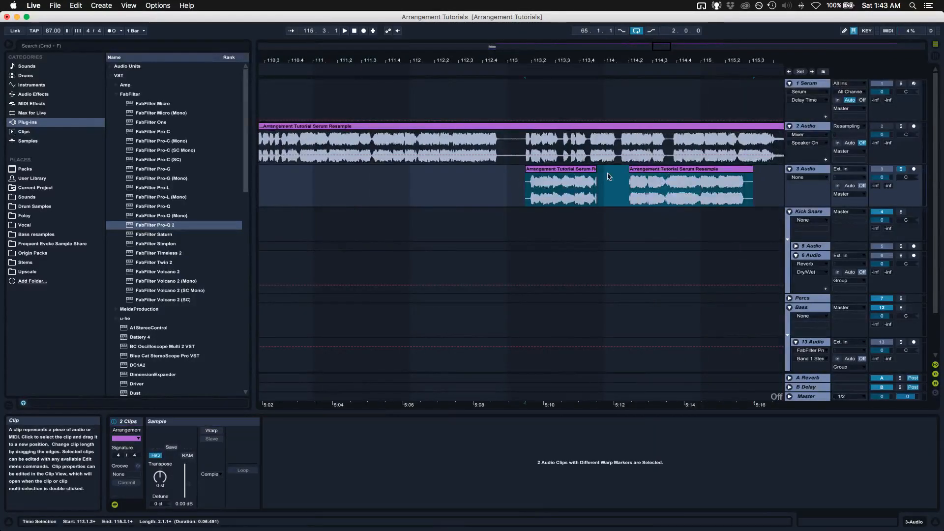
left_click_drag(562, 169, 331, 181)
scroll(404, 178, "left", 5)
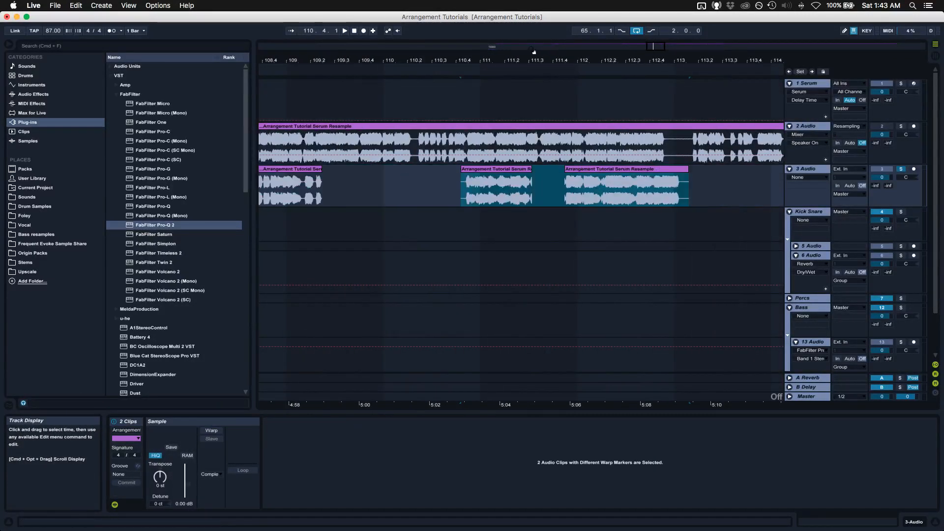
- Close the gaps around these two slices, placing the first directly after the joined slices and the second at 110.1.3
left_click_drag(543, 60, 542, 26)
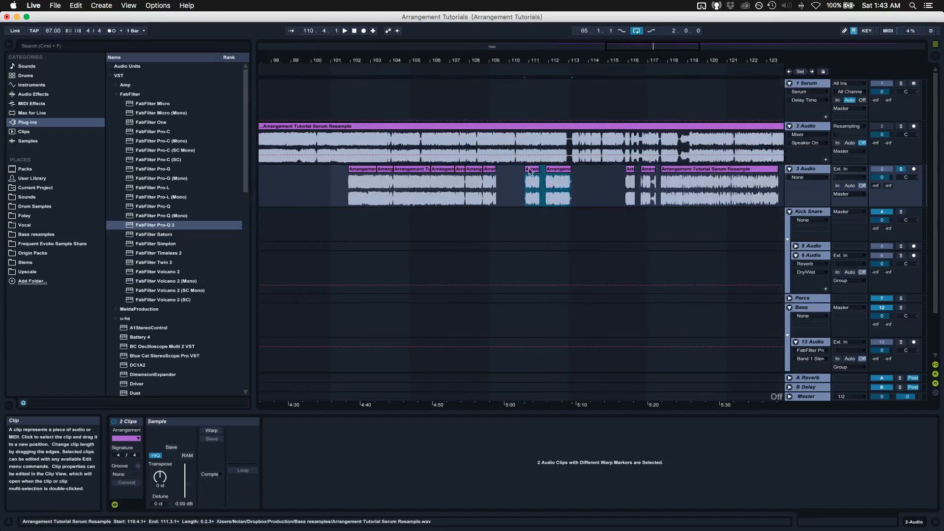
left_click_drag(529, 171, 504, 172)
left_click(490, 178)
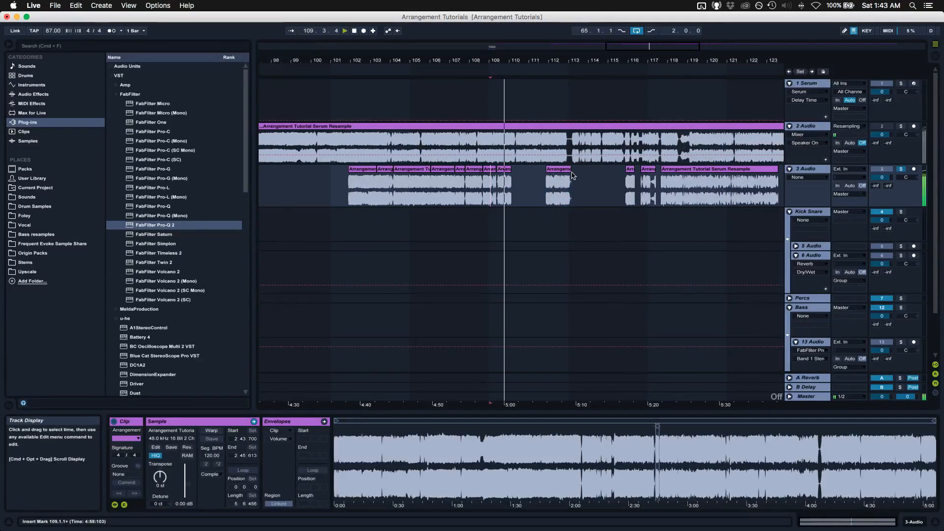
left_click_drag(572, 176, 523, 177)
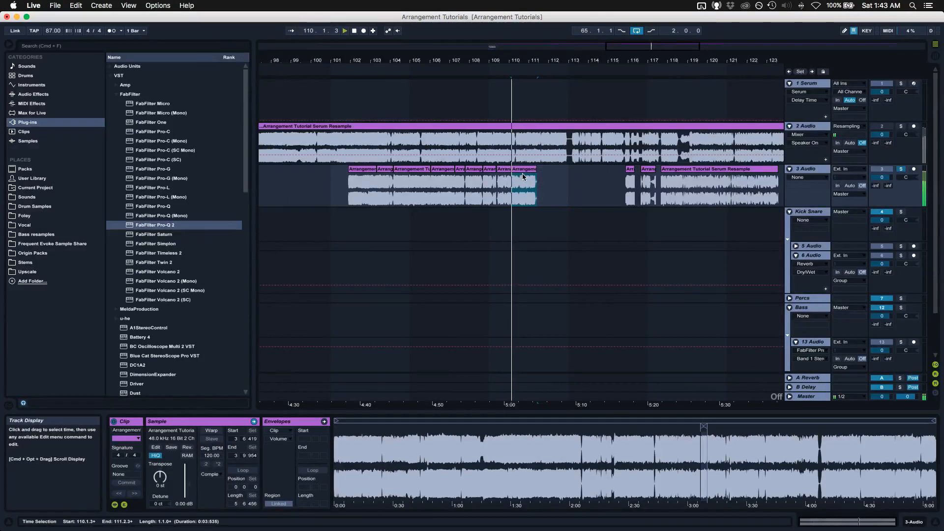
- Move the next short slice back to 111.2.3, and place the following short slice and long slice together at 111.4.3
left_click_drag(630, 180, 543, 179)
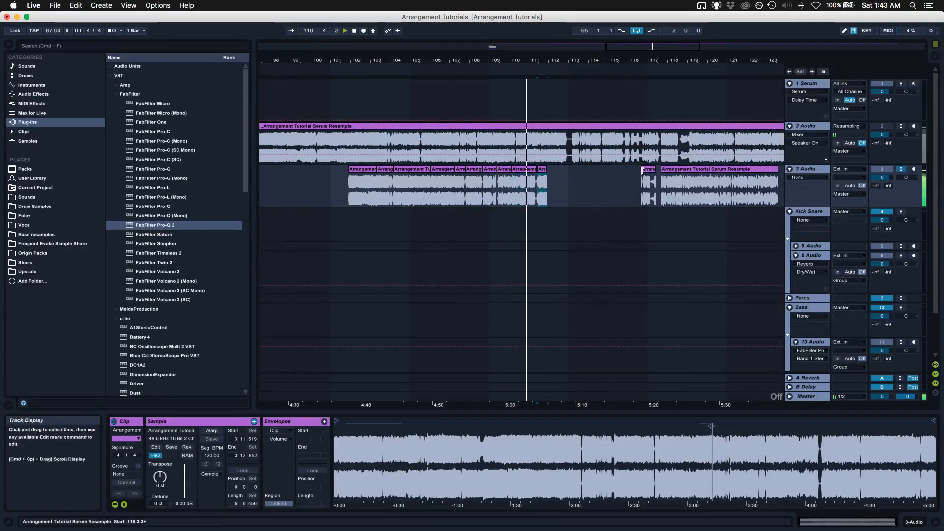
left_click(646, 170)
left_click(670, 170, "shift")
left_click_drag(646, 170, 550, 178)
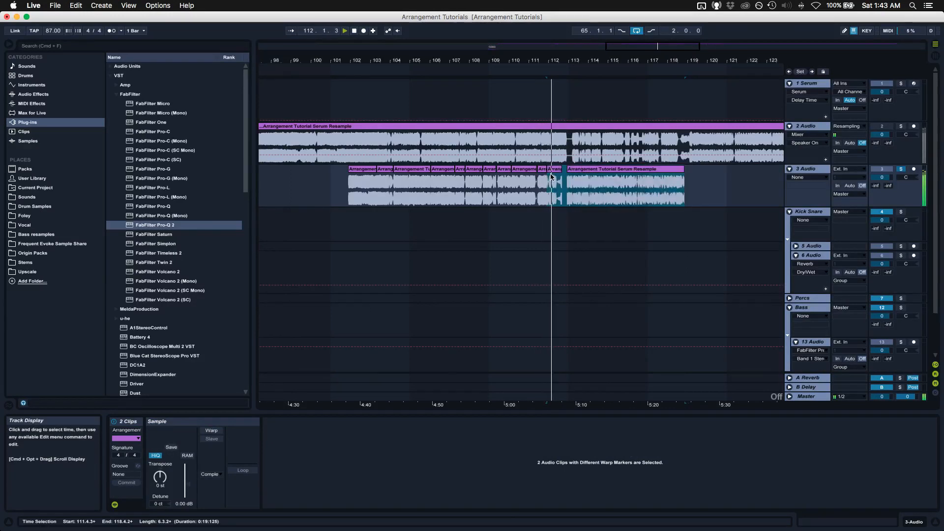
- Move the long slice at 112.4.3 back against the preceding short slice, and audition the join from 112.2.1
left_click(578, 171)
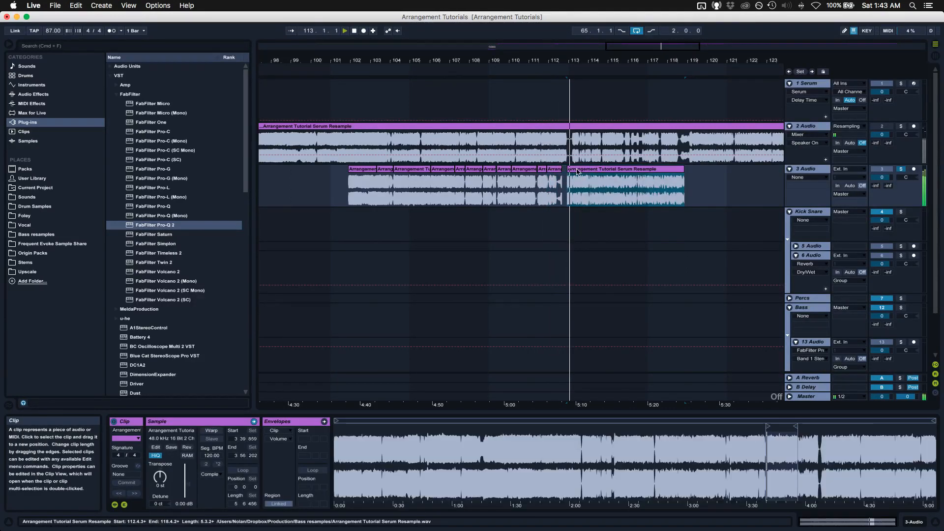
left_click_drag(577, 171, 571, 172)
left_click(556, 180)
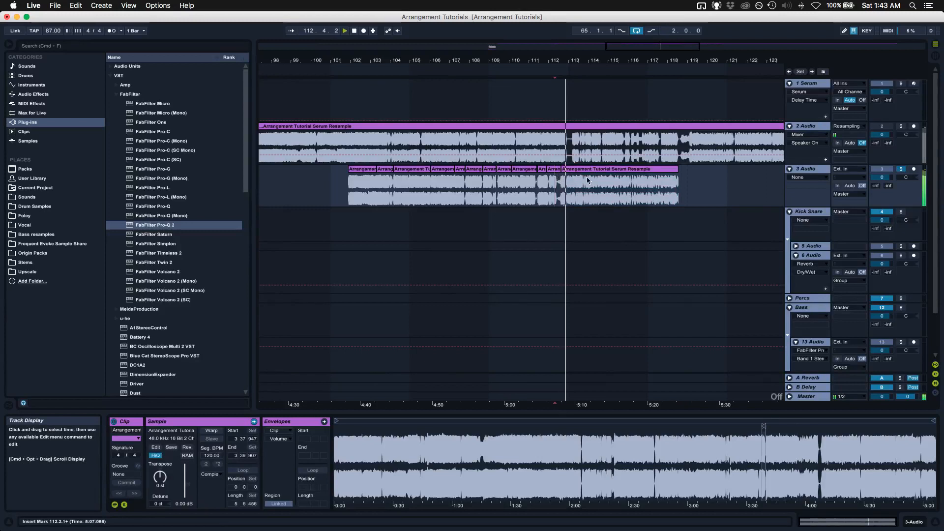
- Move the last three 3 Audio slices back behind the long slice and close their gaps, with the final one at 121.2.2
scroll(587, 181, "right", 5)
left_click(645, 170)
left_click(721, 172, "shift")
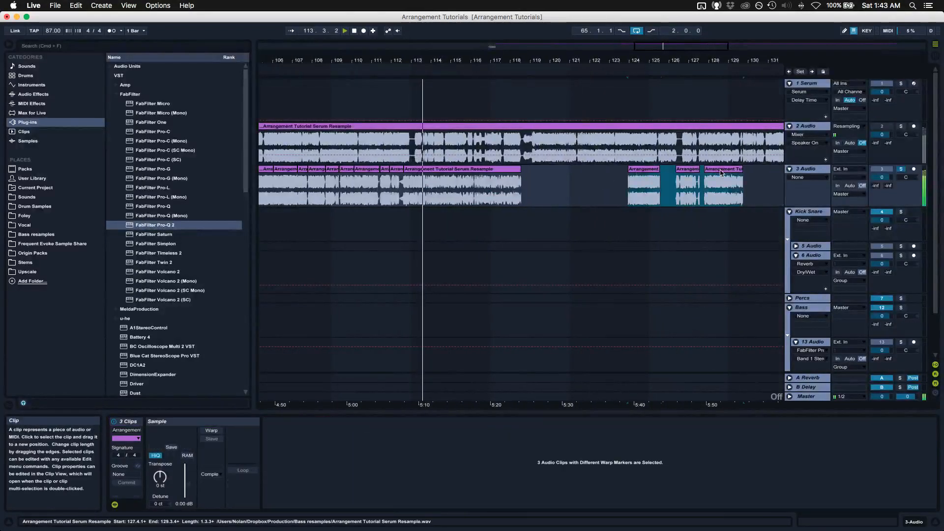
left_click_drag(644, 182, 576, 169)
left_click(580, 170)
left_click(611, 170, "shift")
key("space")
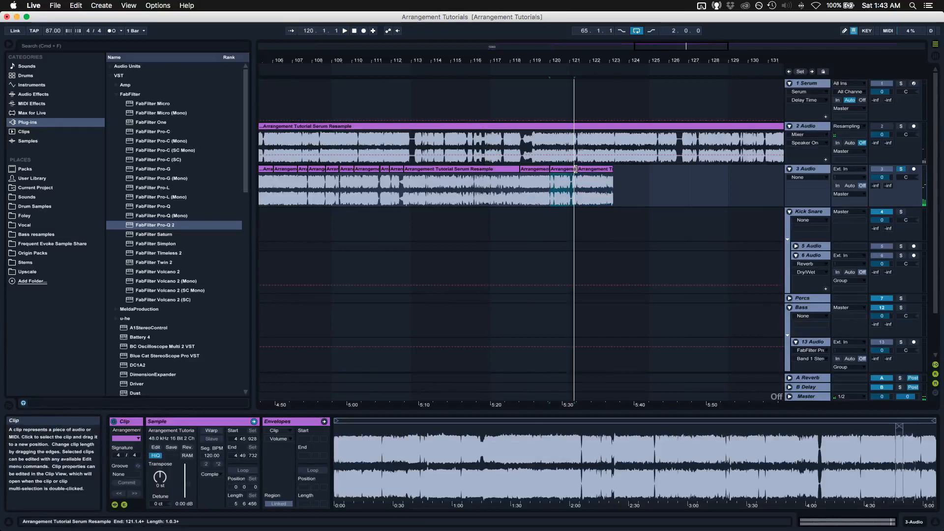
- Consolidate the fifteen 3 Audio slices from 101.4.3 to 123.1.4 into a single clip
scroll(585, 171, "left", 10)
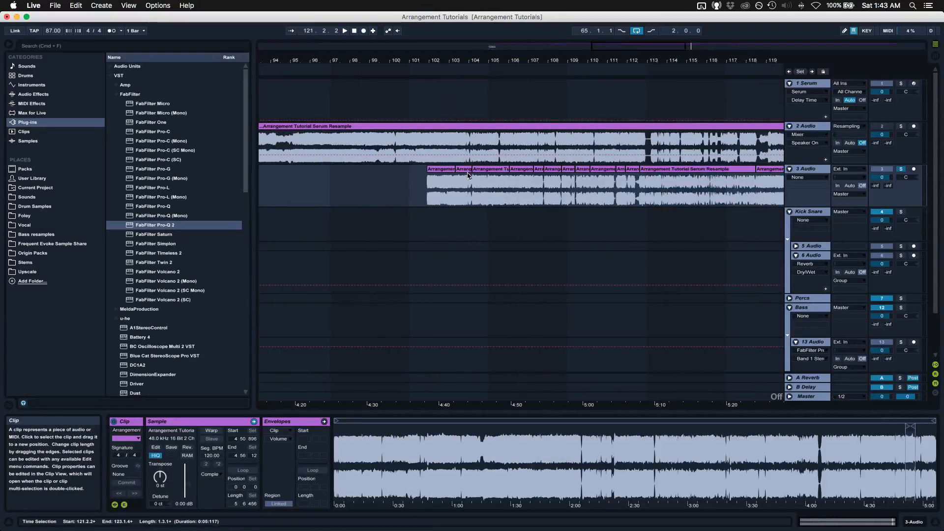
left_click(450, 174, "shift")
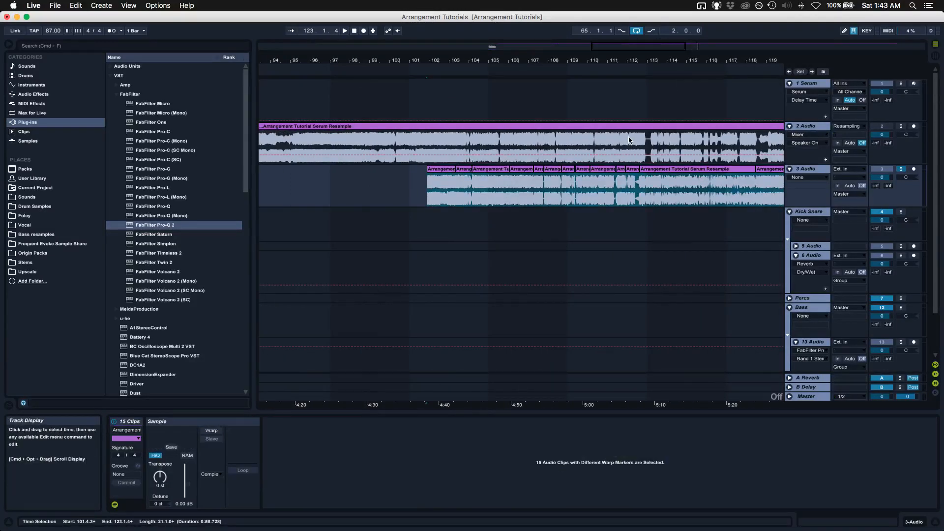
key("super+j")
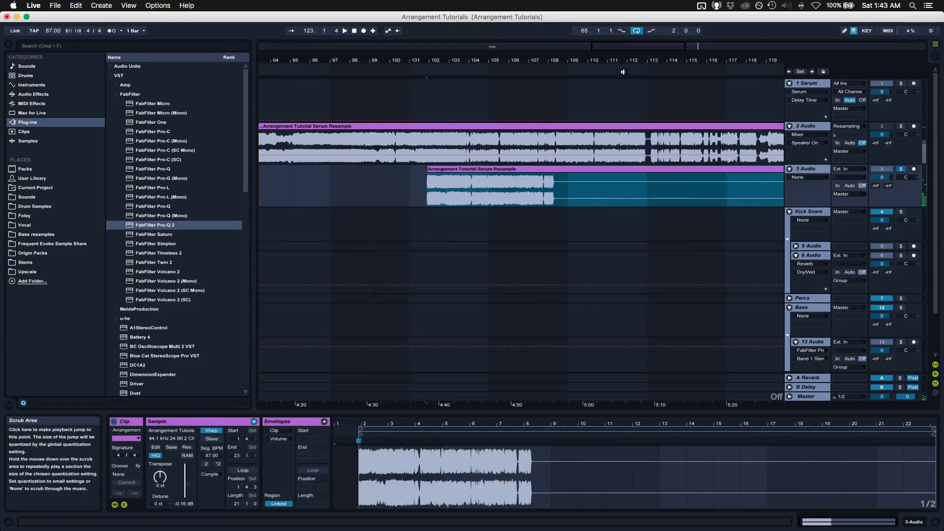
- Try the consolidated 3 Audio clip at 1.1.1, and undo the move
left_click_drag(633, 61, 633, 15)
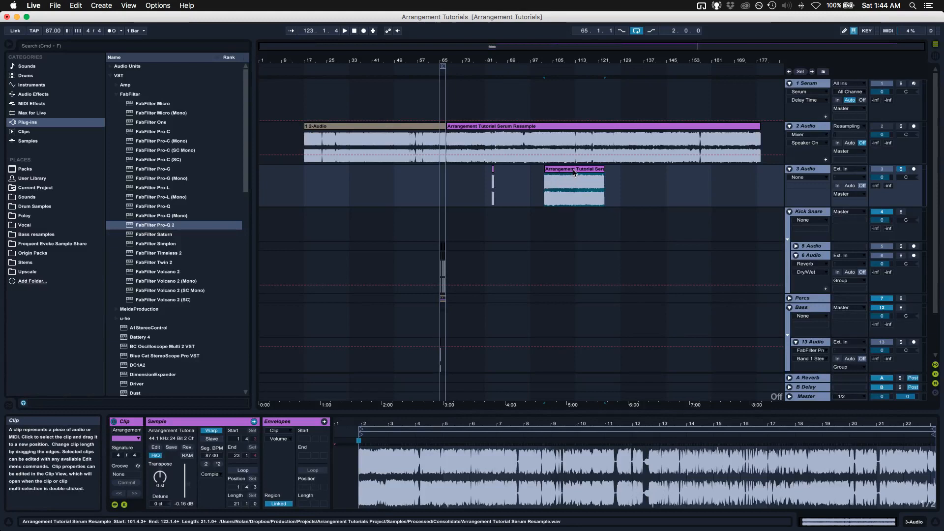
left_click_drag(572, 172, 271, 190)
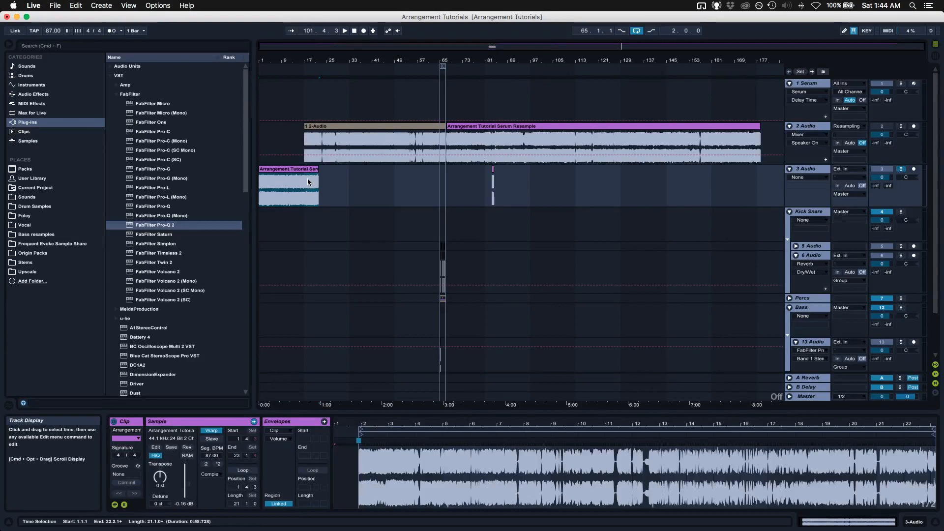
key("super+z")
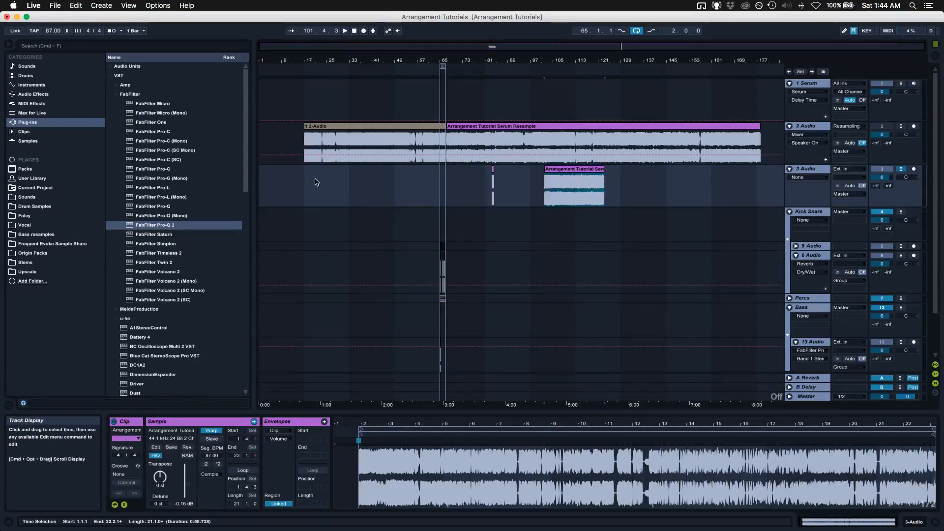
- Move the short 3 Audio slice against the start of the consolidated clip and consolidate both into one clip from 100.4.3 to 123.1.4
left_click(493, 177)
key("space")
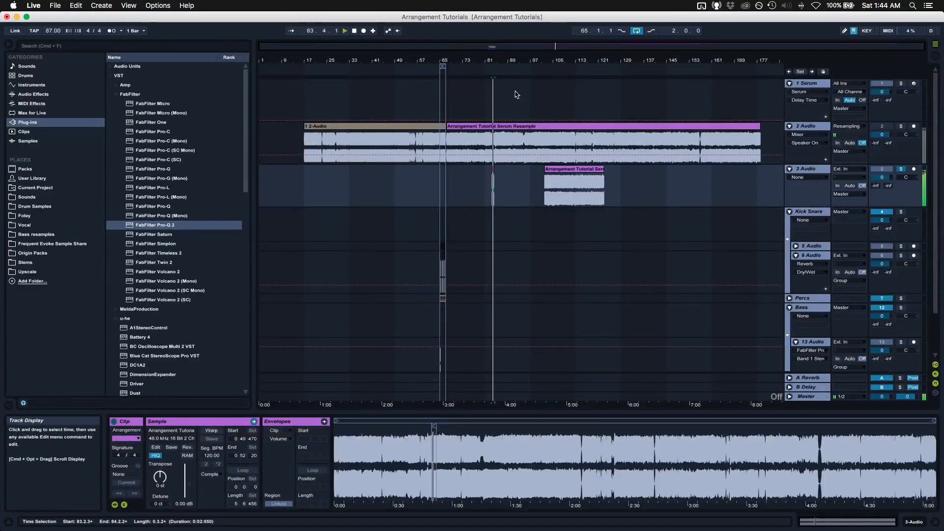
scroll(517, 94, "up", 5)
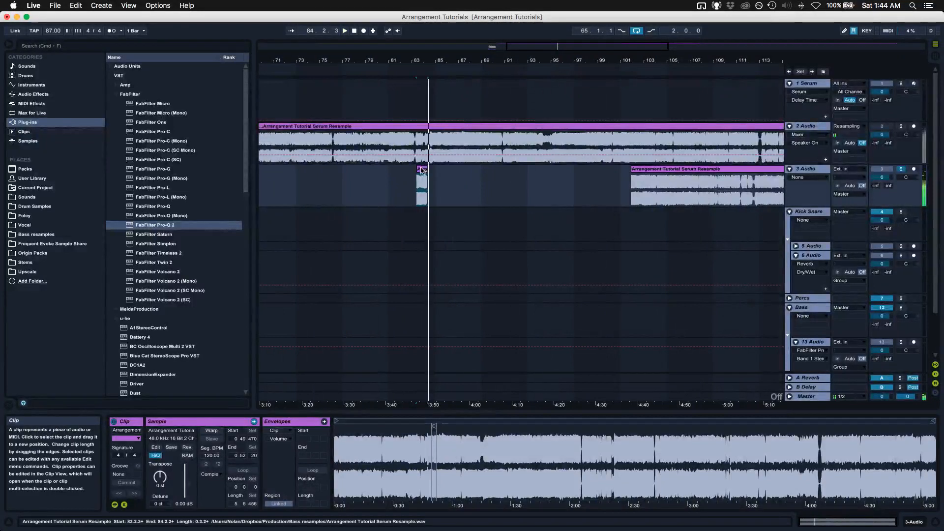
left_click_drag(422, 170, 626, 190)
left_click(636, 173, "shift")
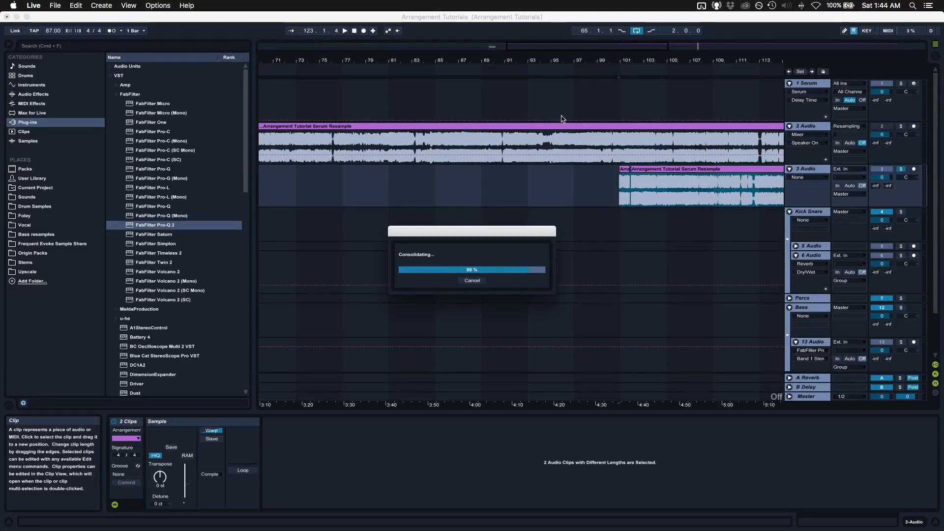
left_click_drag(655, 192, 644, 194)
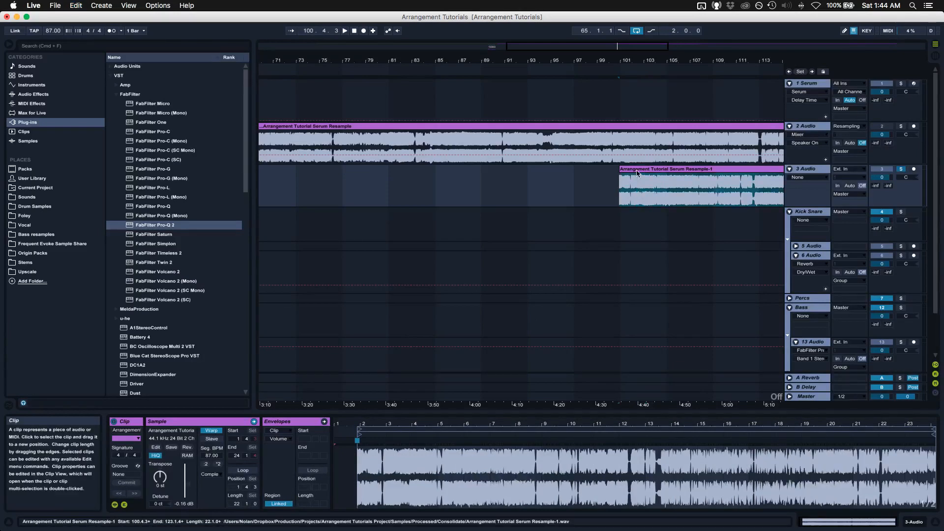
- Cut the newly consolidated clip from 3 Audio
key("Delete")
scroll(502, 180, "left", 10)
scroll(506, 177, "down", 3)
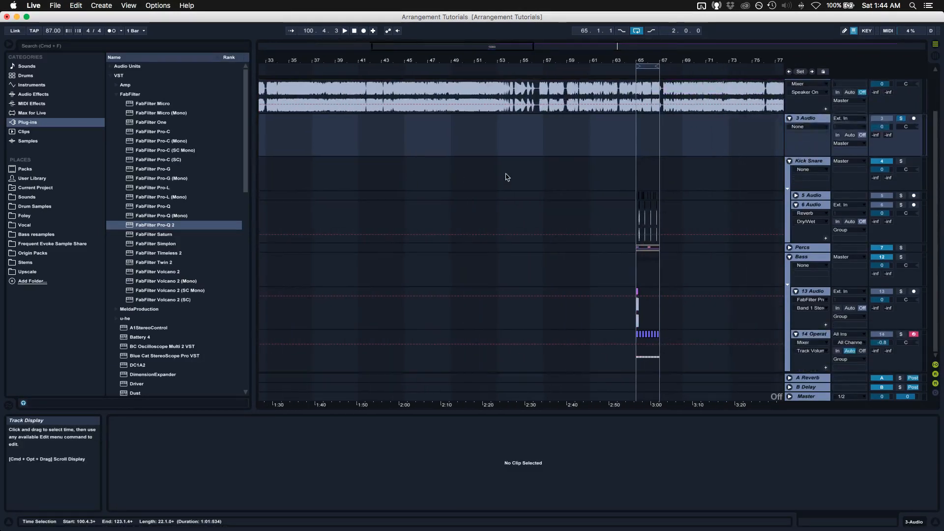
scroll(506, 177, "right", 1)
double_click(669, 62)
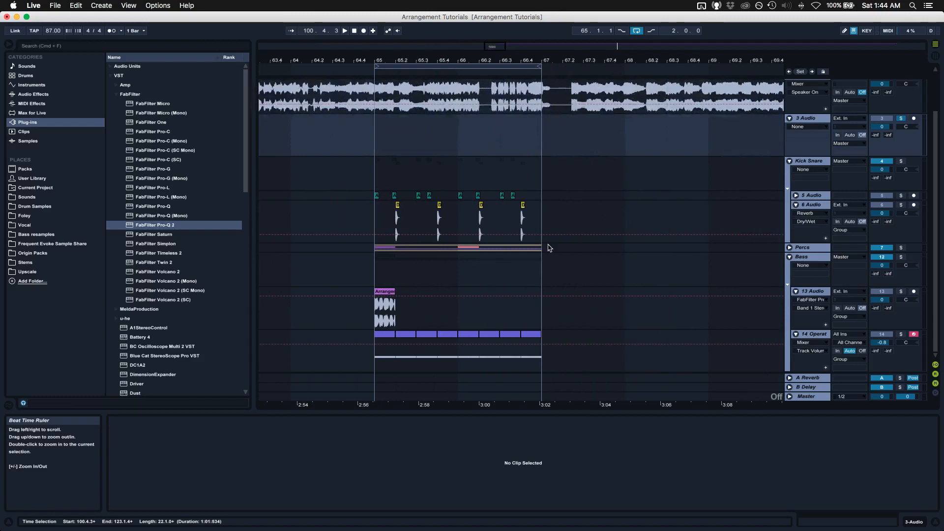
- Audition the loop from 65.1.1 and move the existing 13 Audio clip ahead of it to 64.2.3
left_click(372, 323)
key("space")
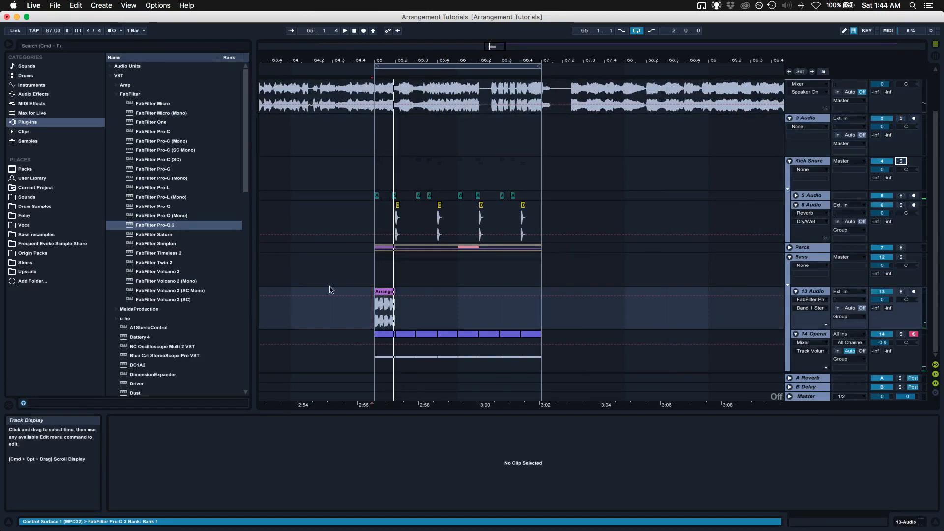
left_click_drag(385, 308, 337, 307)
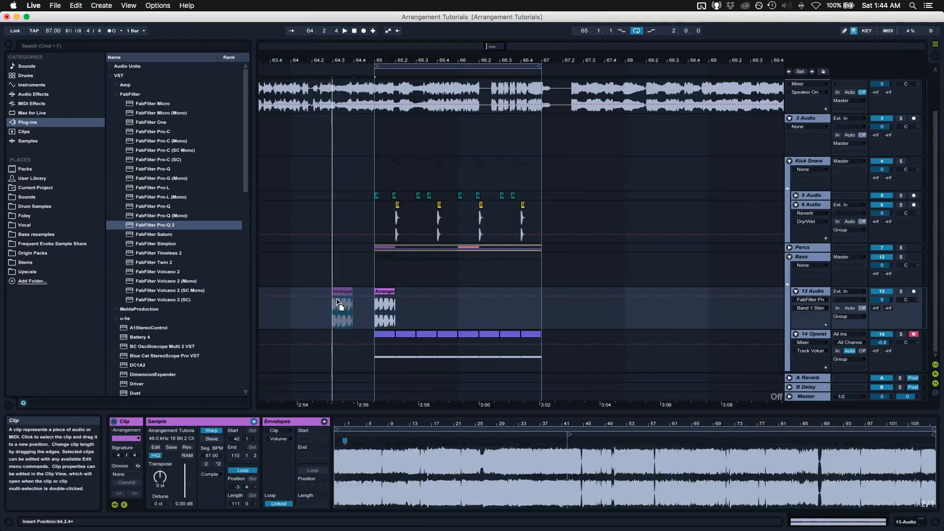
left_click(367, 321)
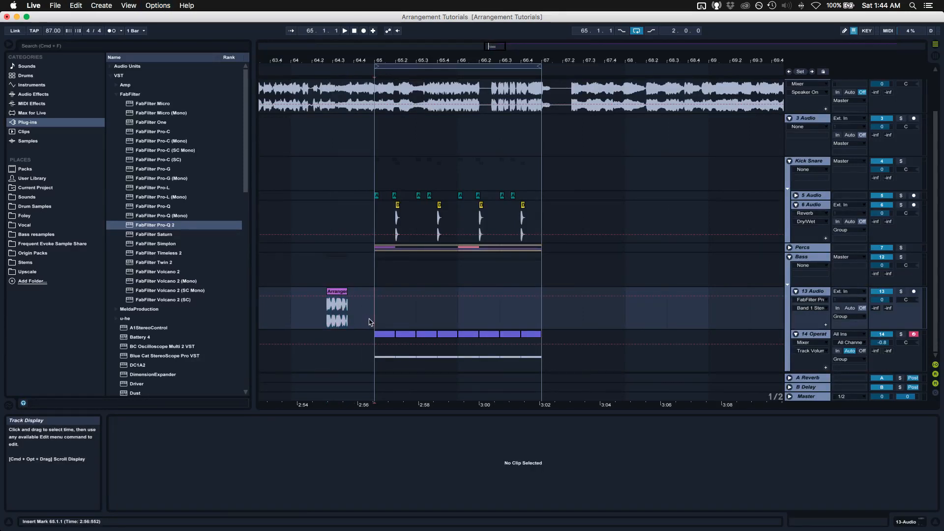
- Paste the cut clip at 65.1.1 on 13 Audio and colour the clip at 64.2.3 white
key("super+v")
right_click(336, 324)
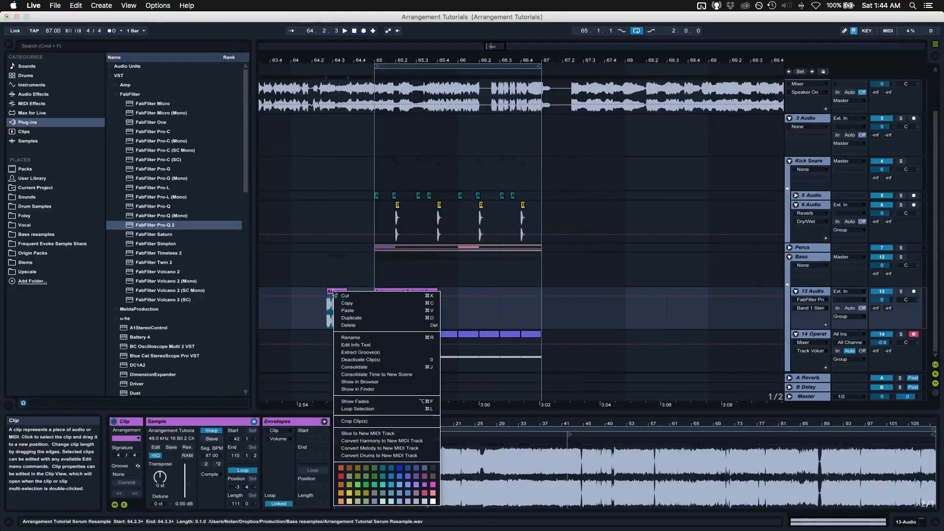
left_click(423, 501)
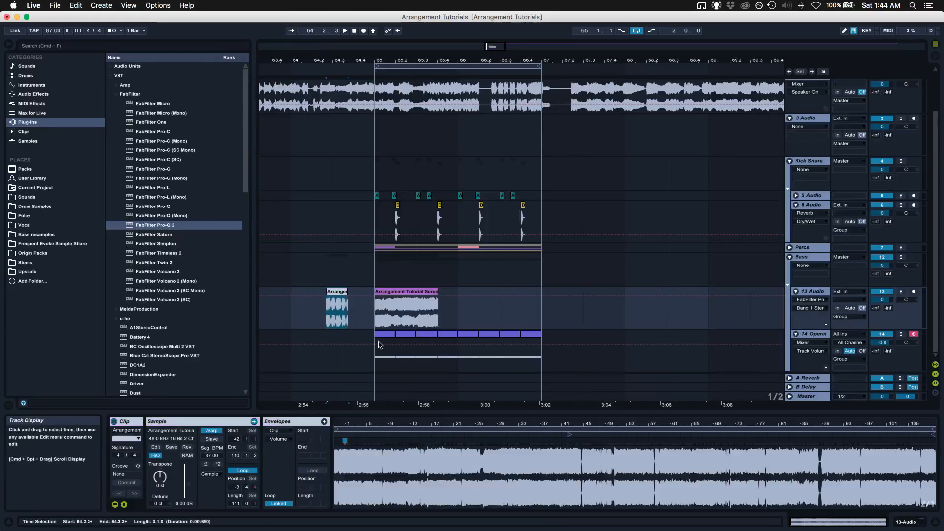
- Shorten the pasted 13 Audio clip to end at about 65.2.1 and turn on its loop
left_click(432, 293)
left_click_drag(432, 293, 385, 293)
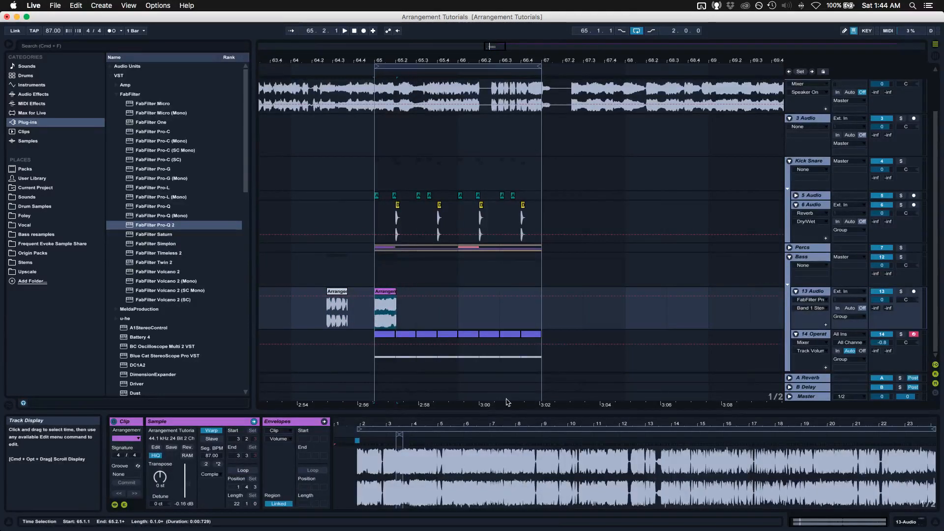
left_click(243, 471)
- Set the pasted clip's sample start to 6.4 and its end to 8.1.1 while auditioning the loop
key("space")
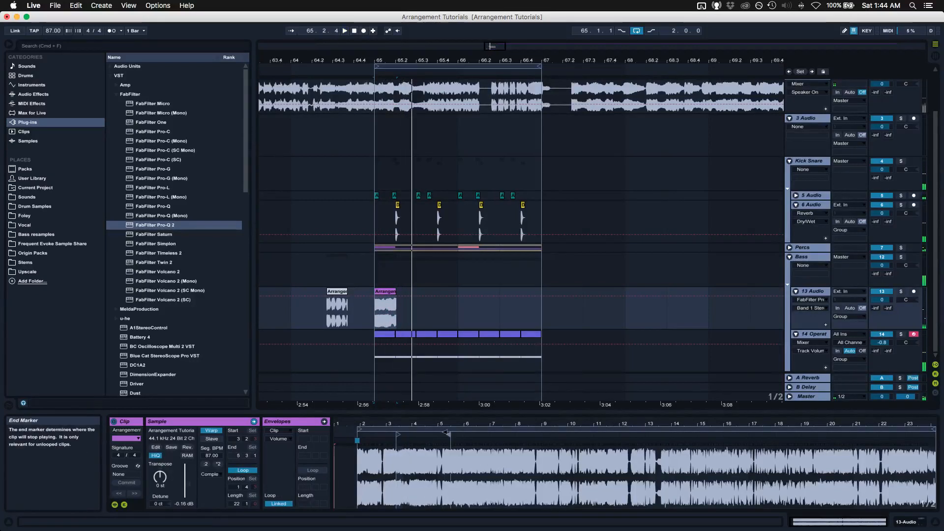
left_click_drag(446, 433, 514, 434)
key("space")
left_click_drag(399, 435, 458, 435)
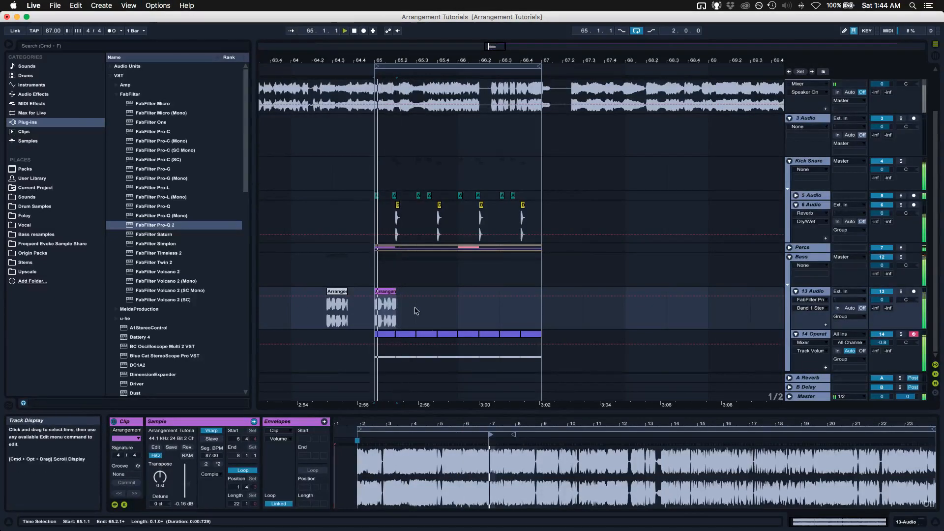
- Extend the 13 Audio clip at 65.1.1 to 65.3.1 and split it at 65.2.1
left_click_drag(396, 292, 416, 292)
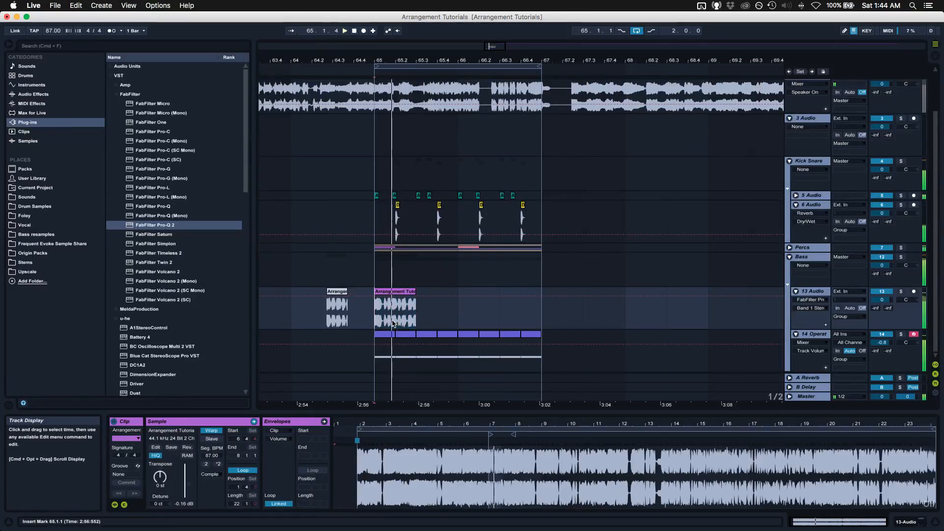
scroll(401, 141, "up", 5)
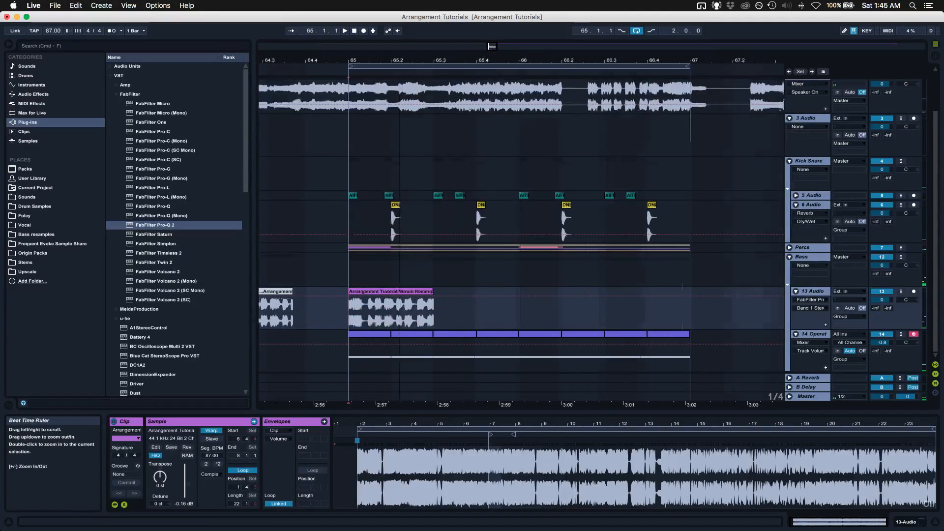
key("super+e")
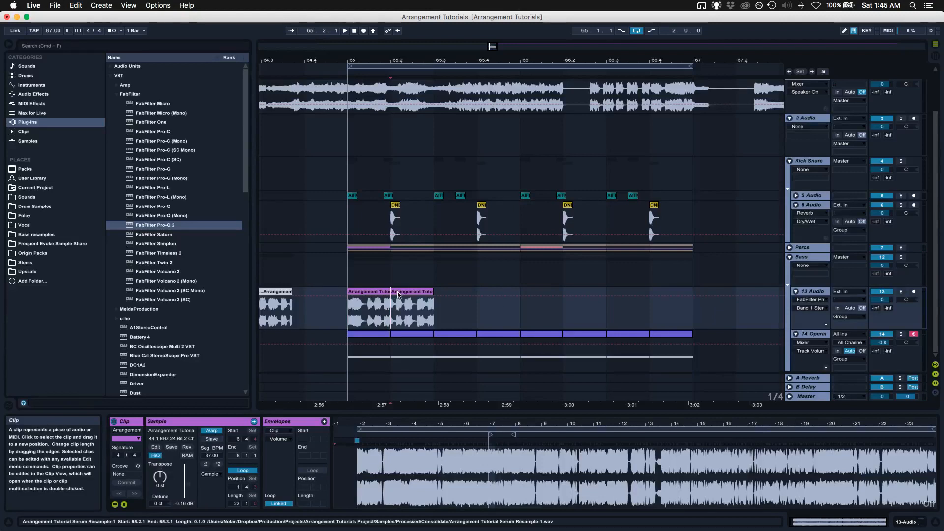
- Set the second slice's sample start to 15.2 and trim its end to about 65.2.4 with the grid off
left_click_drag(498, 435, 445, 437)
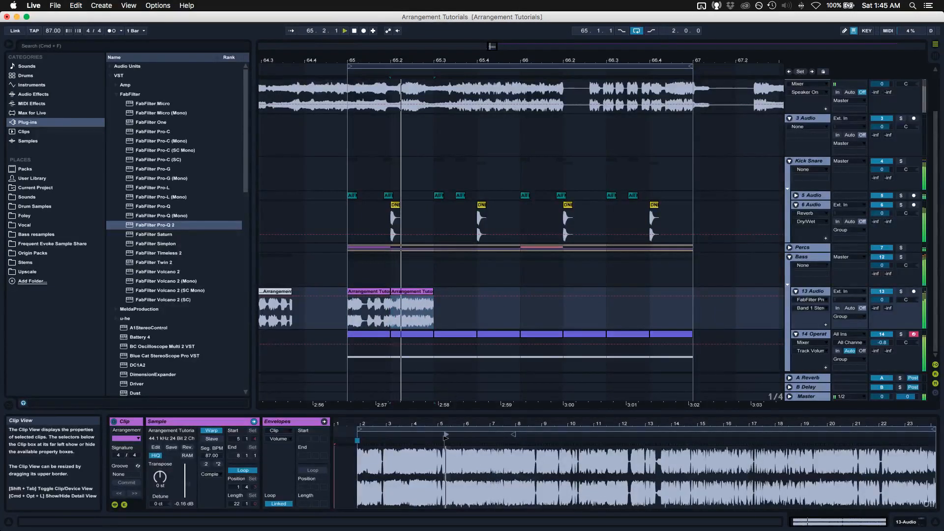
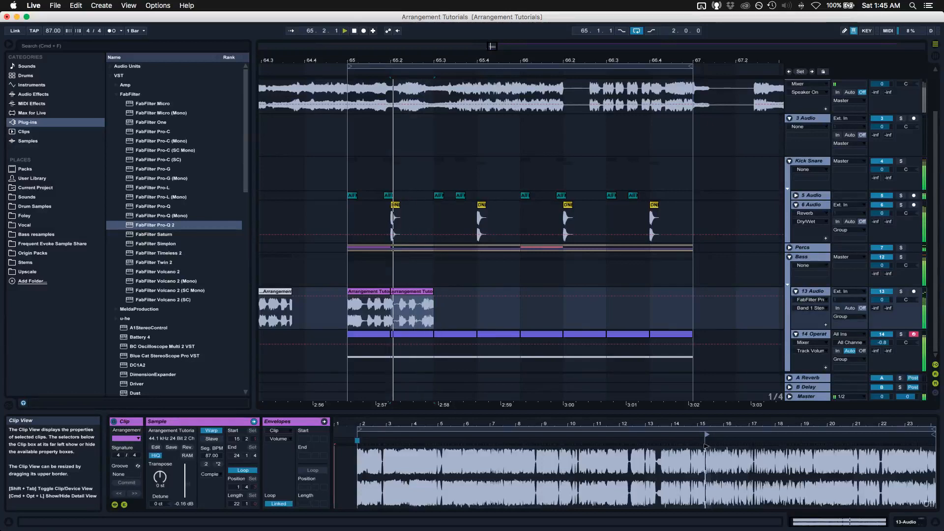
key("b")
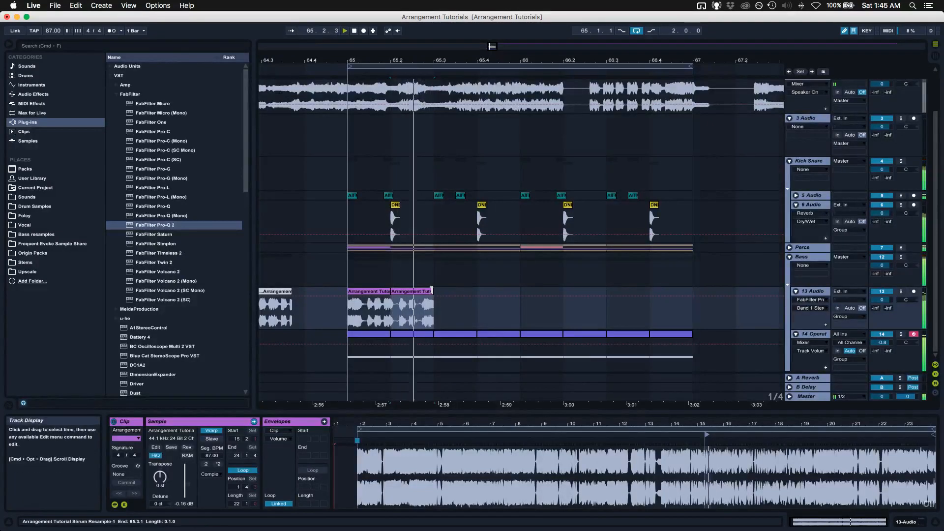
left_click(432, 290)
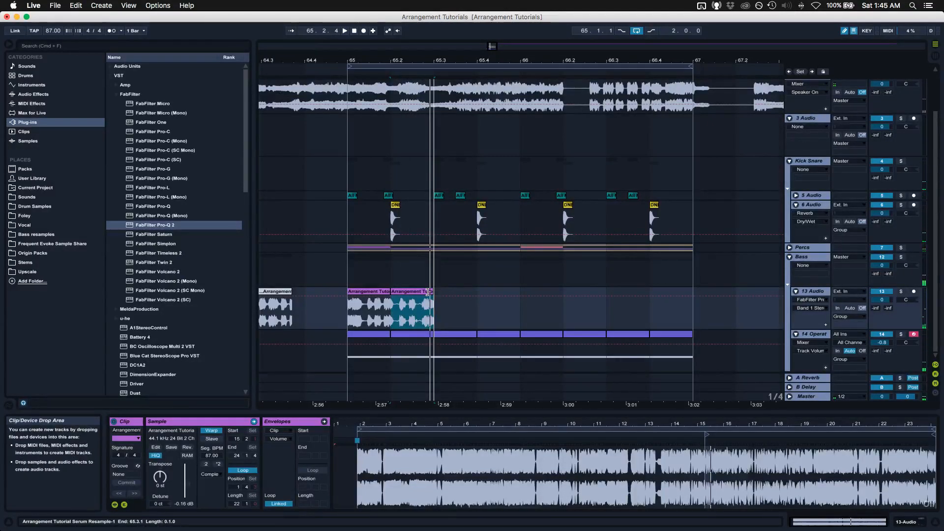
key("super+4")
left_click_drag(428, 290, 426, 291)
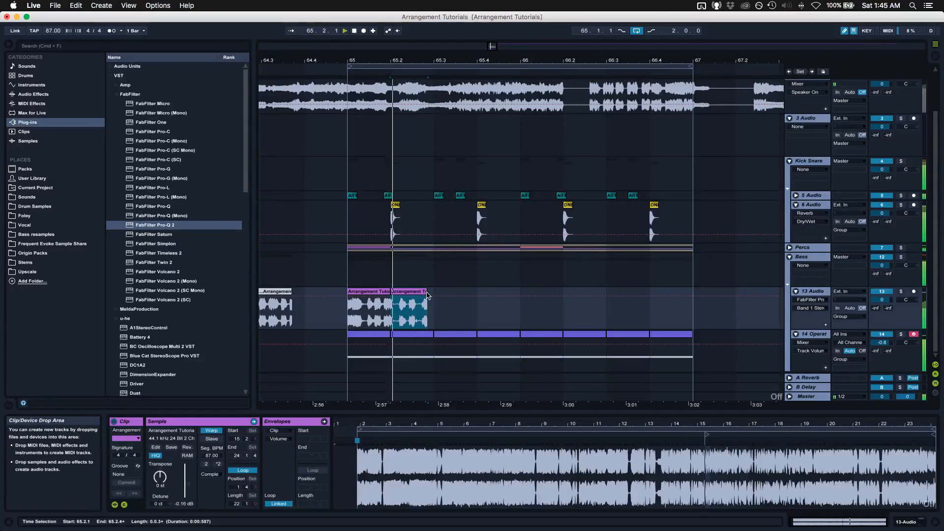
key("b")
- Audition the slices from 65.1.1 and copy the second one to 65.3.1 on 13 Audio
left_click(346, 314)
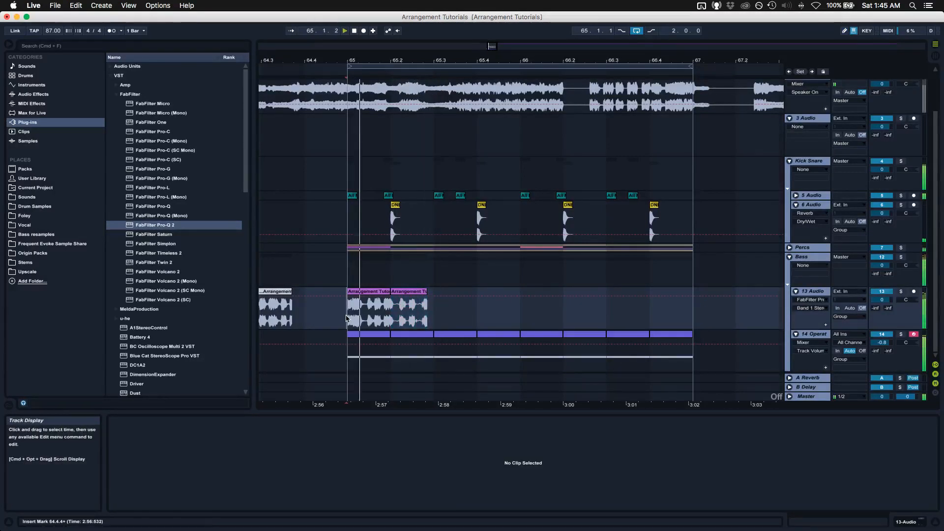
left_click(416, 291)
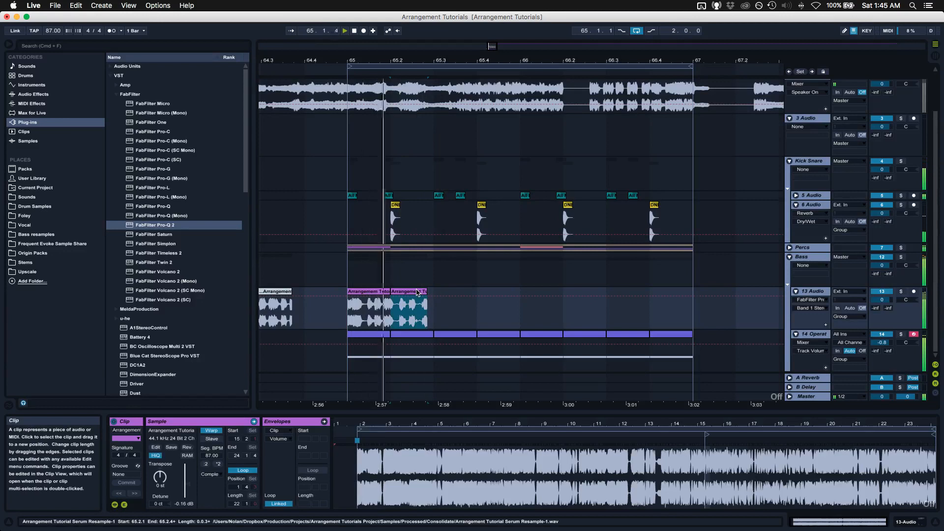
key("super+c")
left_click(434, 317)
key("super+v")
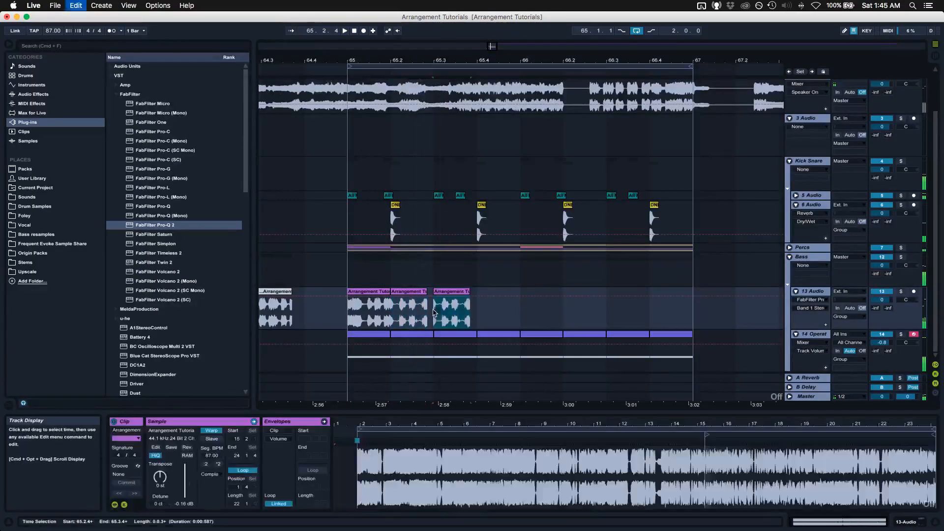
- Set the sample start of the slice at 65.3.1 to 5.3 and its end to 65.4.1, auditioning the result
left_click_drag(469, 291, 454, 291)
mouse_move(705, 442)
left_mouse_down()
mouse_move(445, 439)
mouse_move(454, 439)
left_mouse_up()
key("space")
key("space")
key("space")
key("space")
left_click_drag(454, 293, 477, 292)
key("space")
key("space")
key("space")
key("space")
- Split the third slice at 65.3.3, set its first half's sample start to 3.2, and audition from 65.1.1
left_click(456, 317)
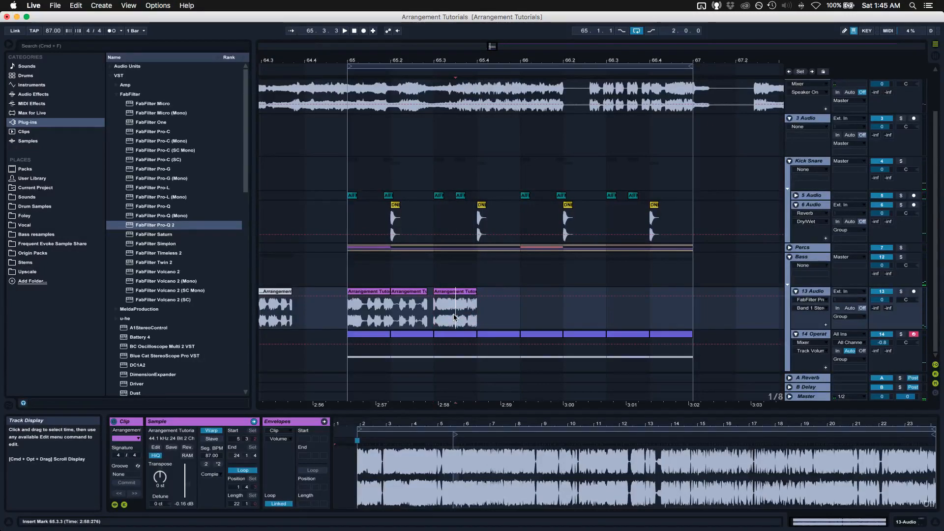
key("super+e")
left_click(445, 294)
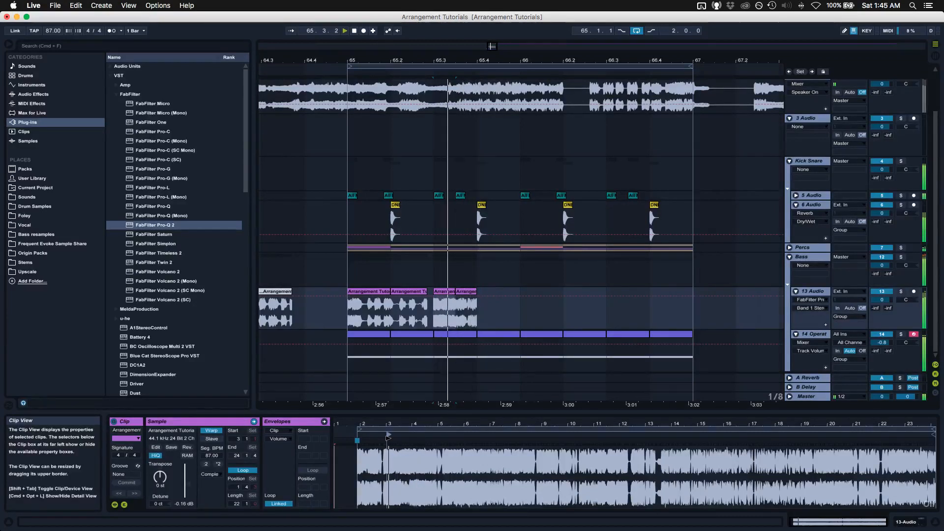
left_click_drag(389, 438, 396, 437)
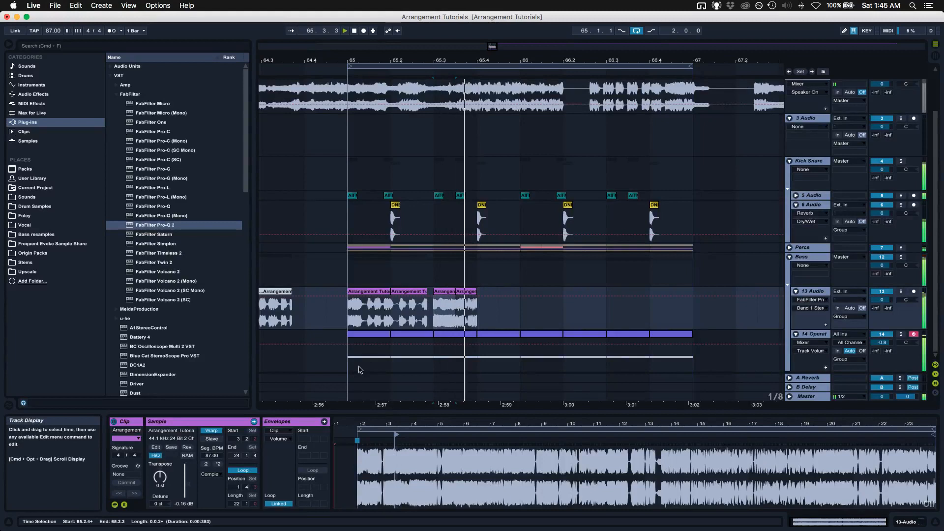
left_click(348, 342)
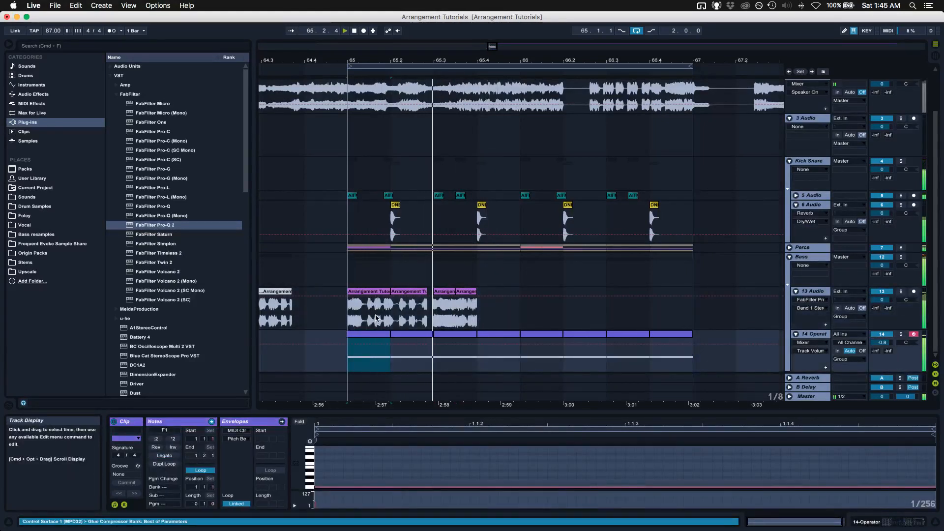
- Narrow the grid to 1/16 and trim the start of the slice at 65.3.3 to 65.3.4
left_click(444, 294)
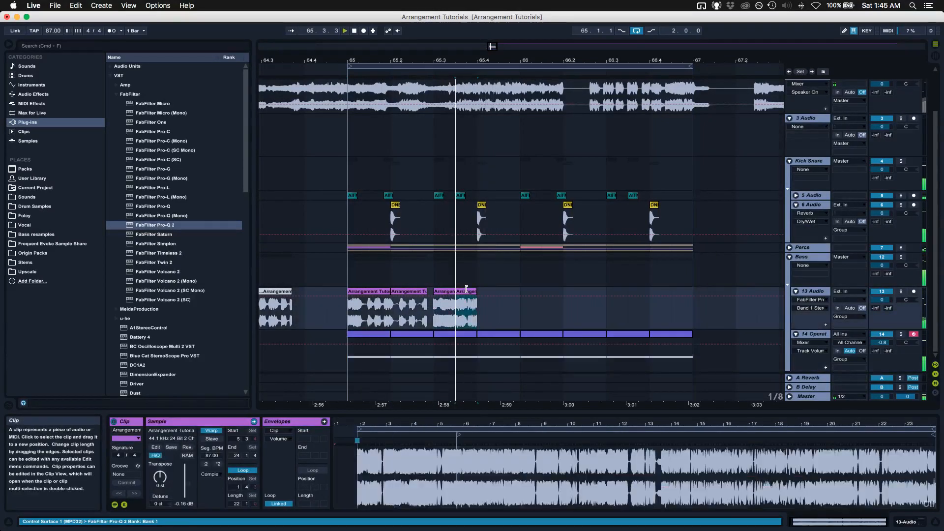
key("super+1")
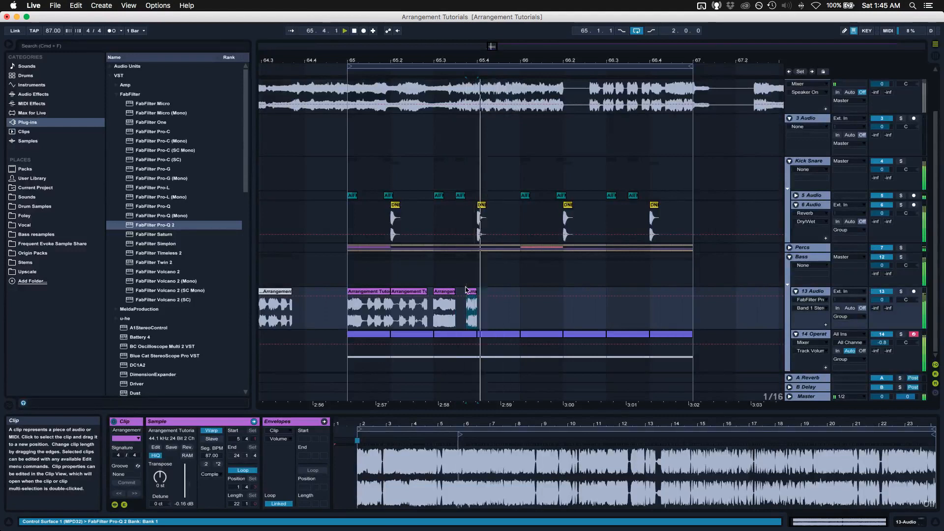
left_click(427, 309)
- Shift the sample start of the slice at 65.3.1 to about 8.2 and audition the loop
left_click(444, 297)
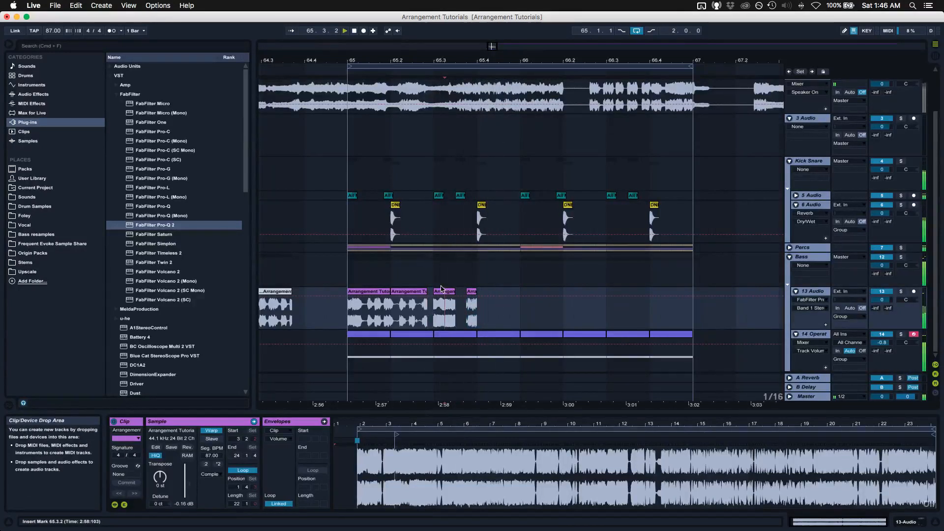
left_click_drag(395, 433, 453, 435)
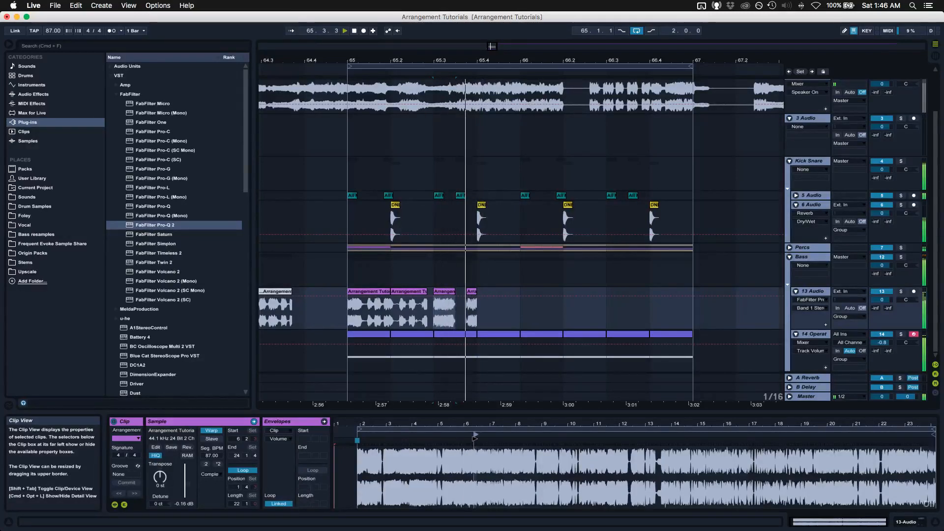
left_click_drag(475, 437, 516, 437)
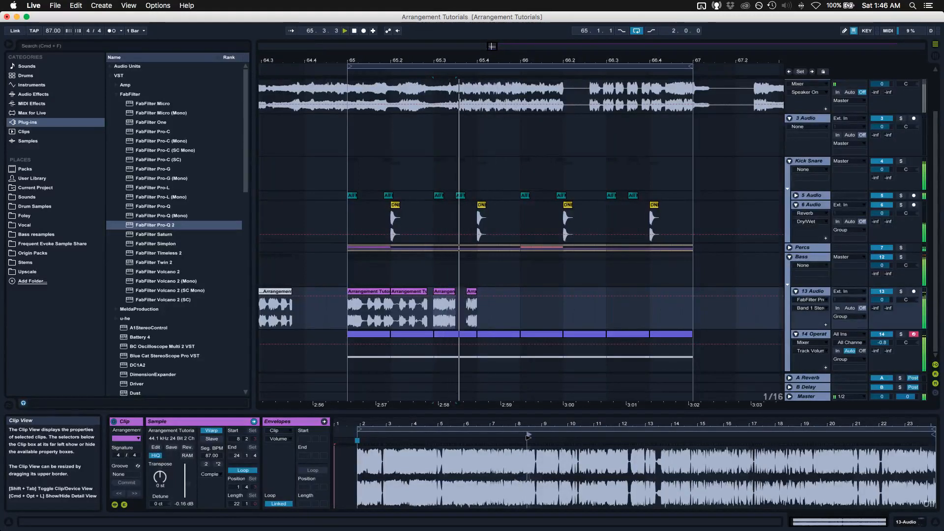
left_click(352, 323)
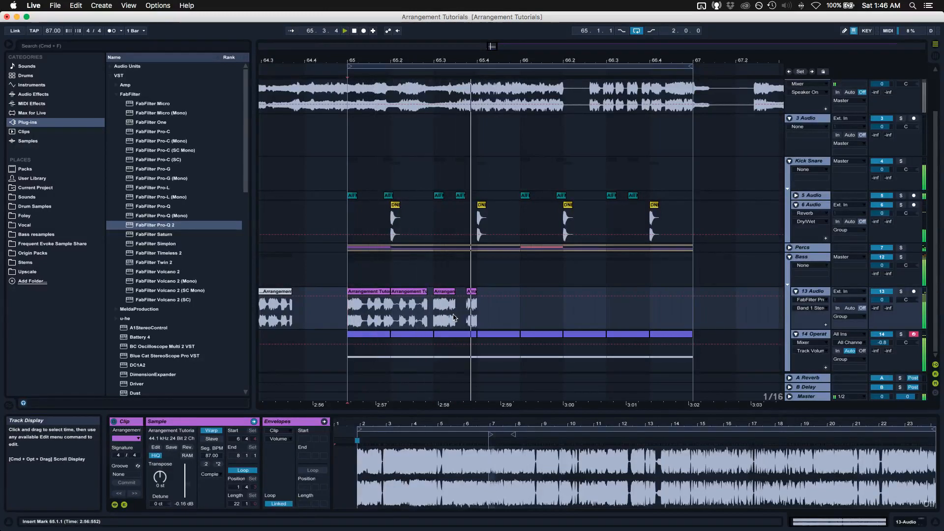
- Shift the sample start of the slice at 65.3.1 to 8.4, auditioning the loop between adjustments
left_click_drag(439, 292, 449, 293)
key("space")
key("space")
key("space")
key("space")
key("space")
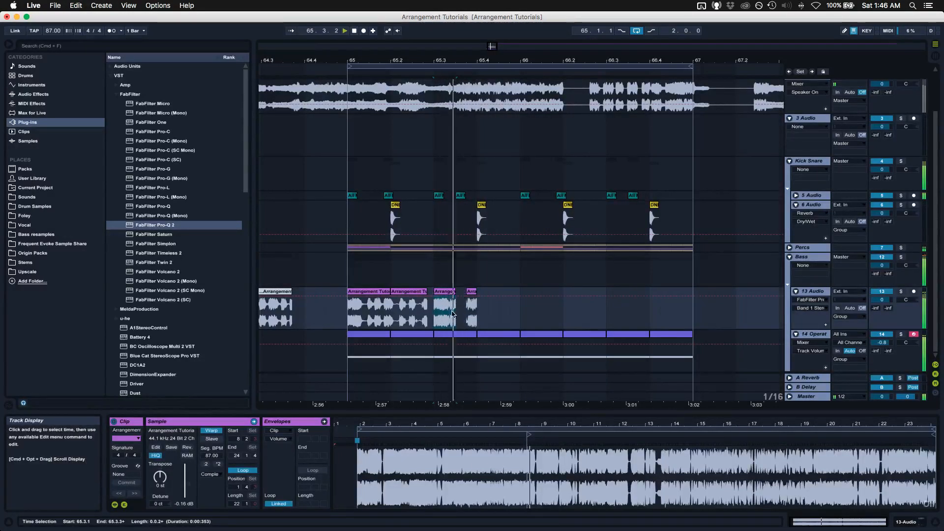
left_click(451, 314)
left_click(449, 291)
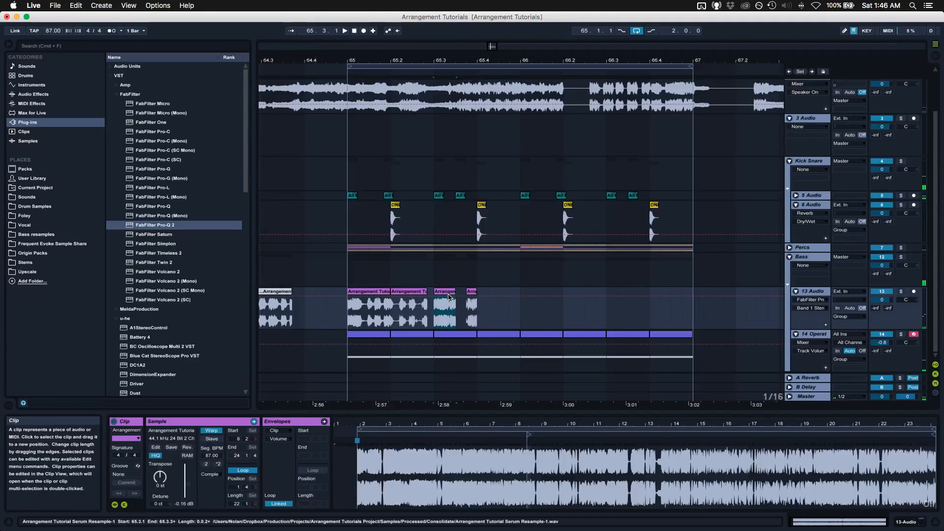
key("space")
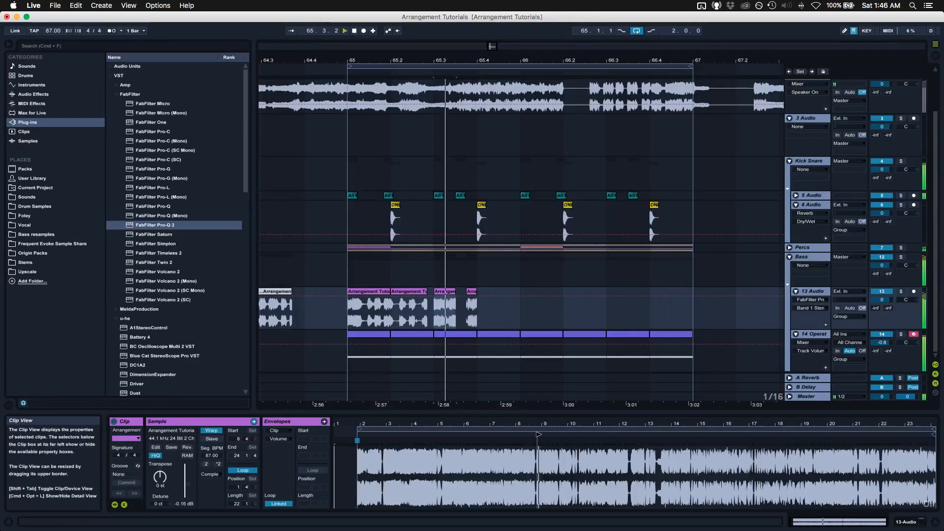
key("space")
- Set the sample start of the short slice at 65.3.4 to 7.1 and audition the loop from 65.1.1
left_click(471, 292)
key("space")
left_click_drag(462, 435, 495, 433)
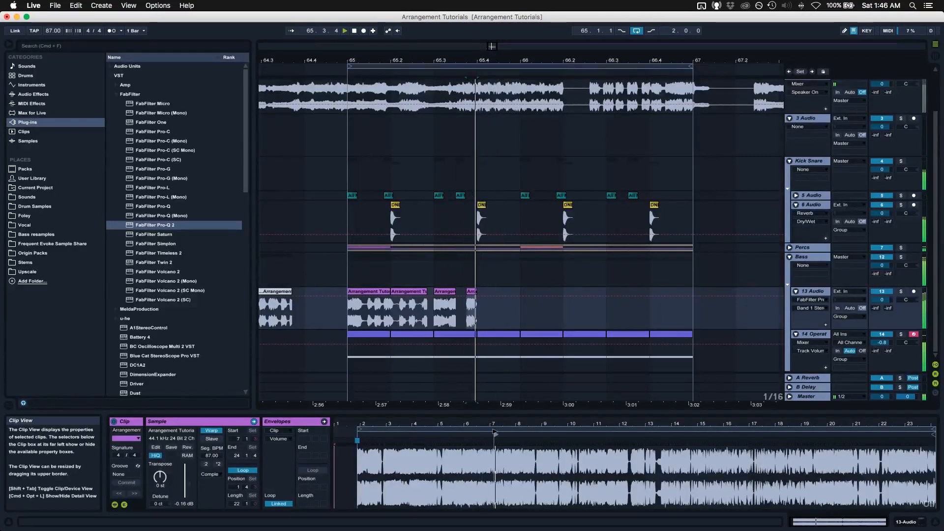
left_click(352, 338)
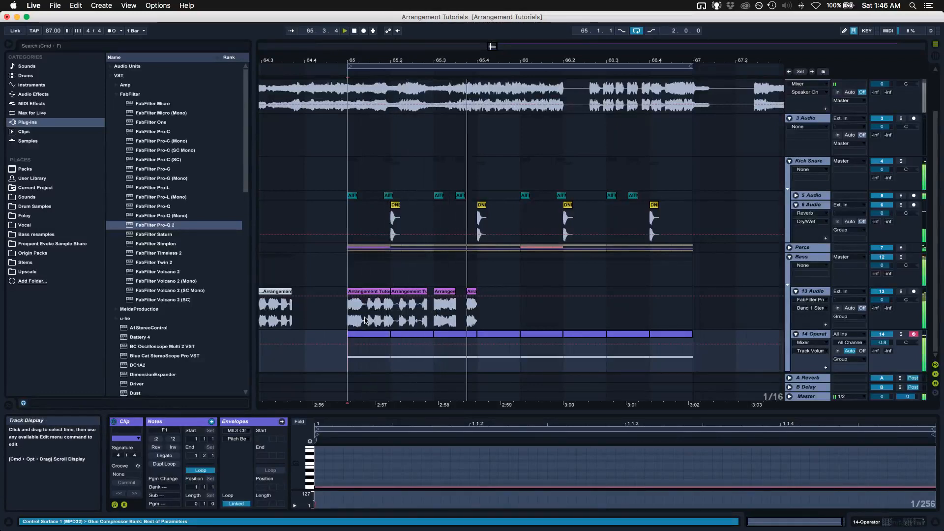
key("space")
key("space")
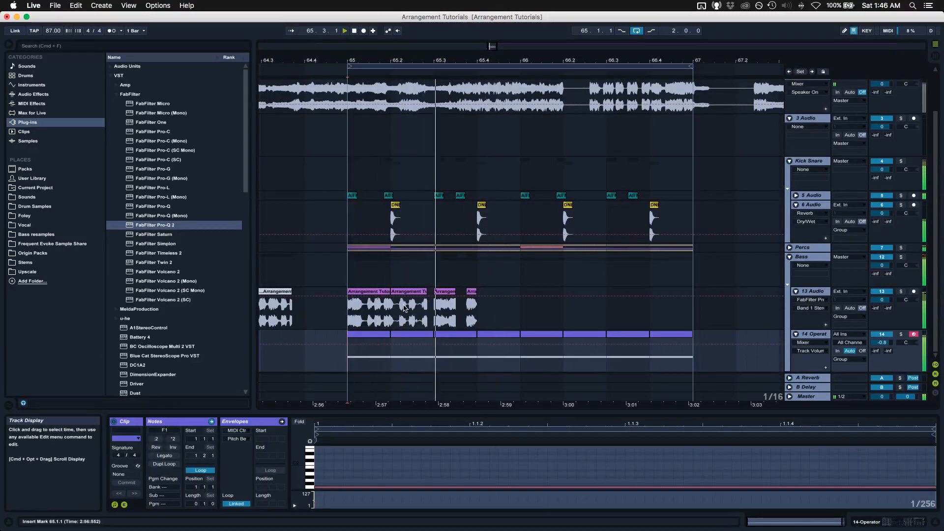
key("space")
key("space")
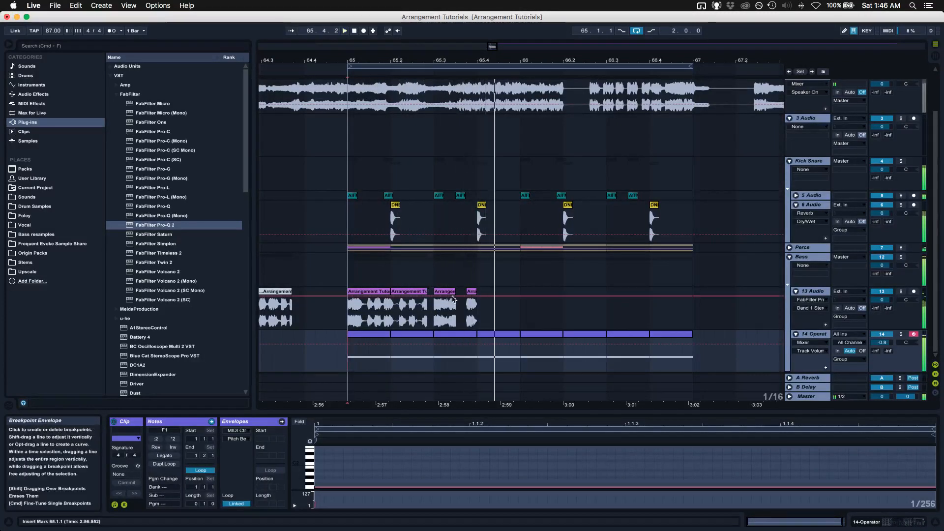
- Copy the bass section between 65.2.3 and 65.4.1 to 65.4.3 and 66.2.3 on 13 Audio, and play the loop
left_click(413, 311)
left_click_drag(432, 309, 477, 311)
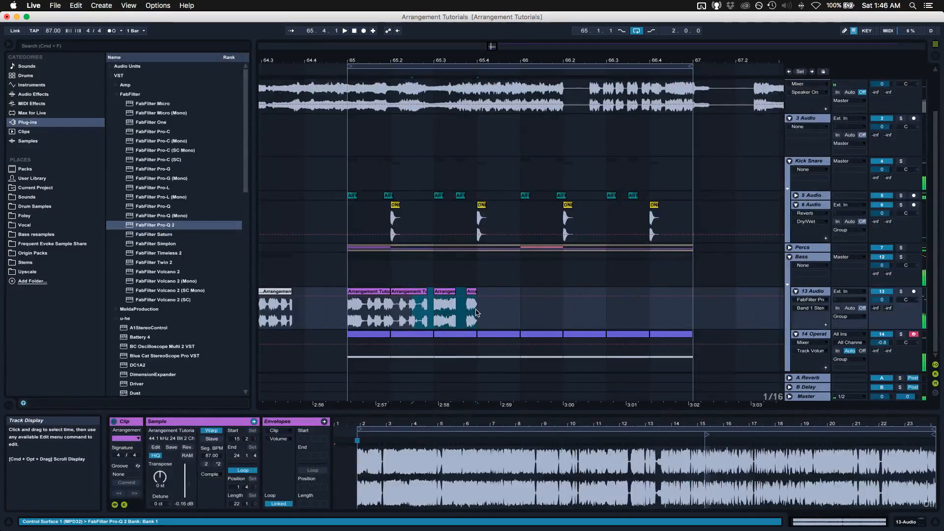
key("super+d")
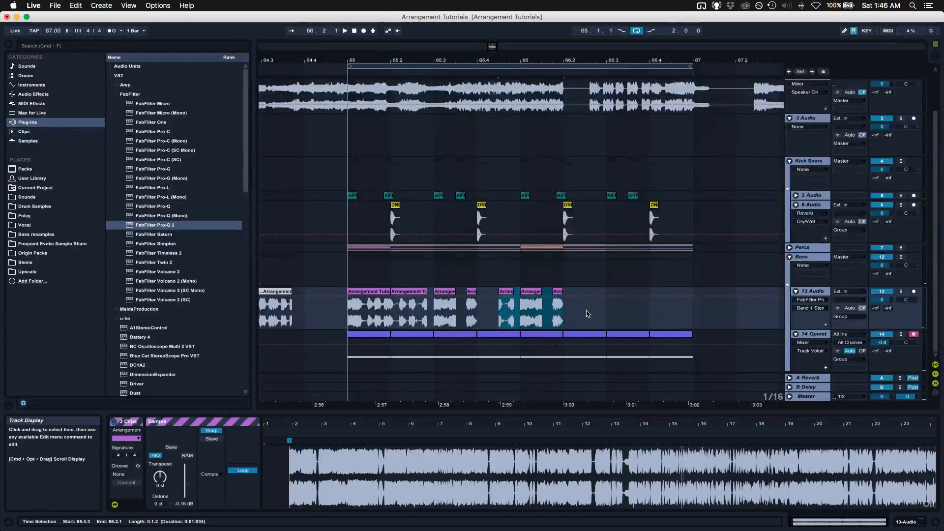
key("super+d")
left_click(338, 309)
key("space")
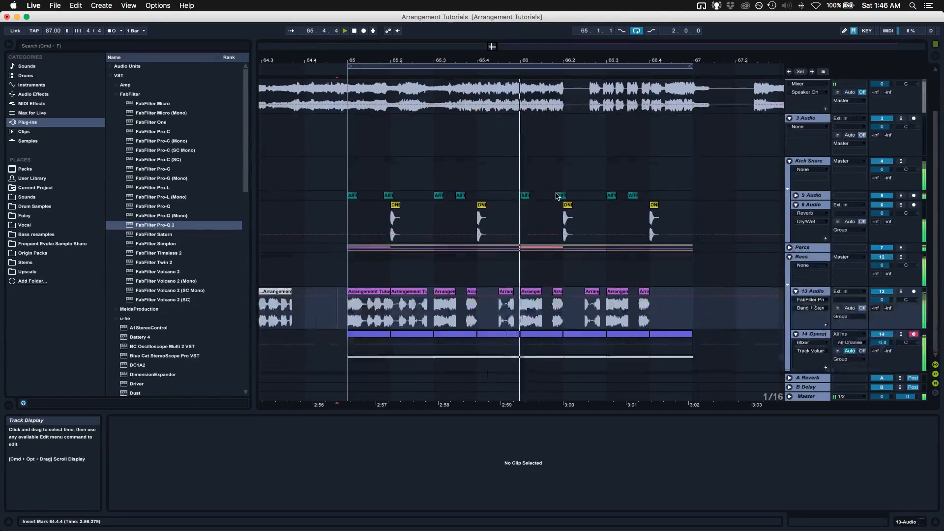
- Expand the Percs group, move the JP2_GlassBreak_28 clip to 65.2.3, and place copies at 65.4.3 and 66.2.3
left_click(789, 248)
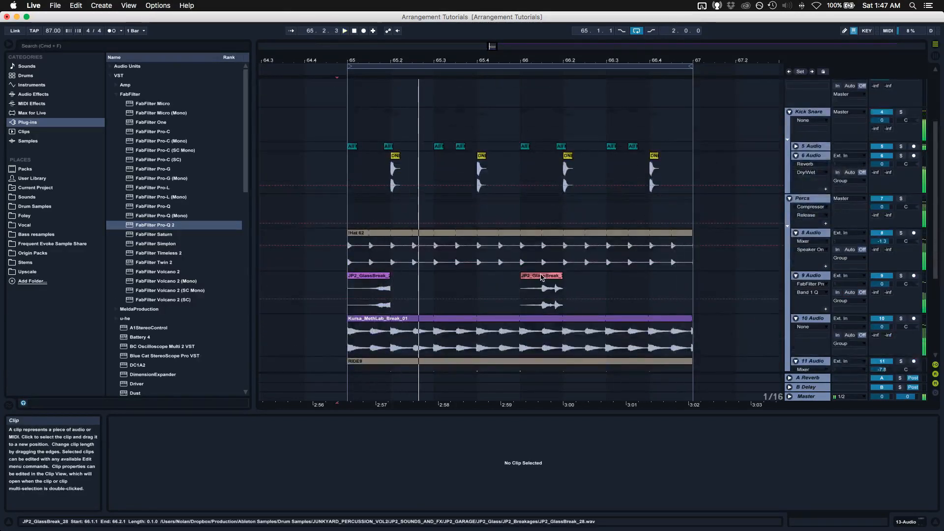
left_click_drag(541, 277, 436, 273)
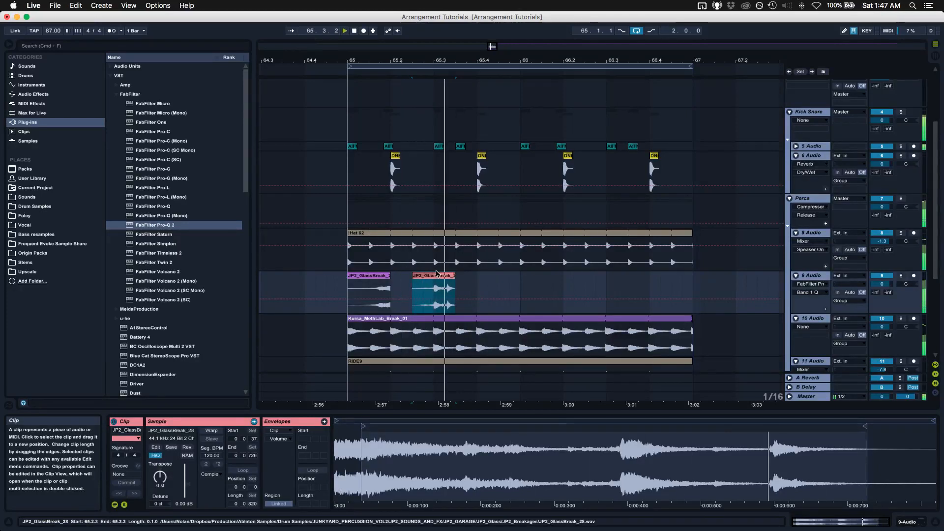
key("space")
key("space")
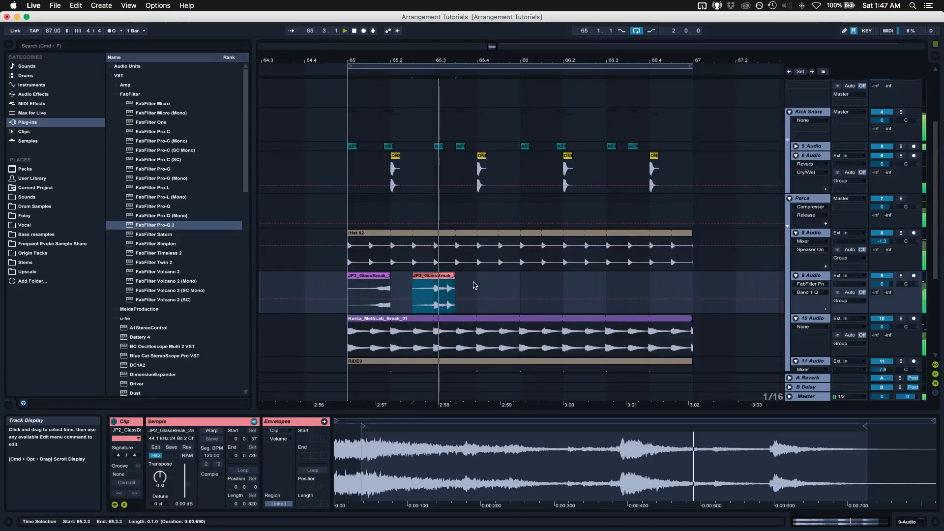
left_click_drag(441, 277, 538, 278)
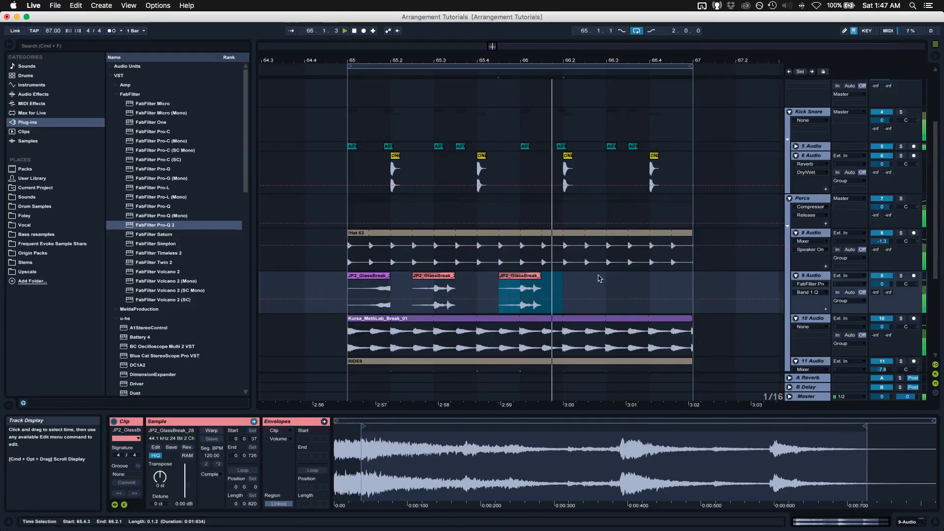
key("super+d")
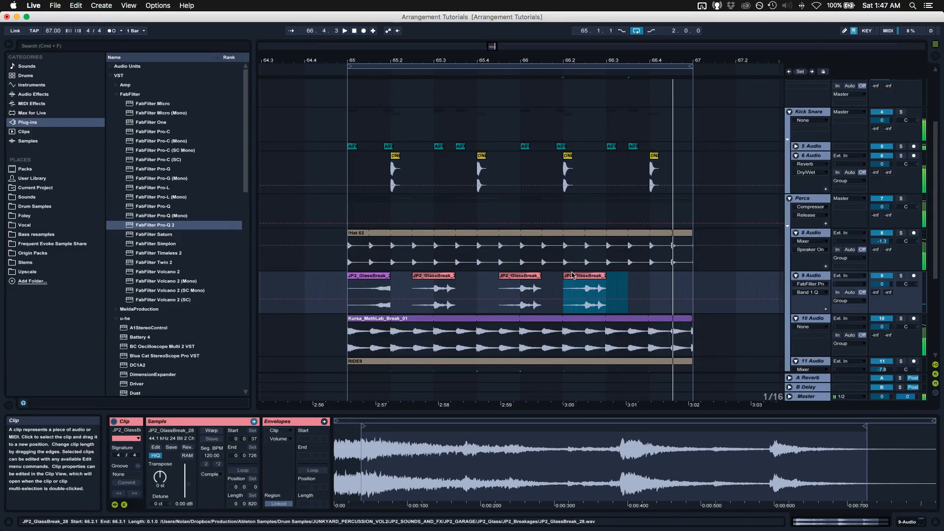
left_click_drag(570, 277, 594, 277)
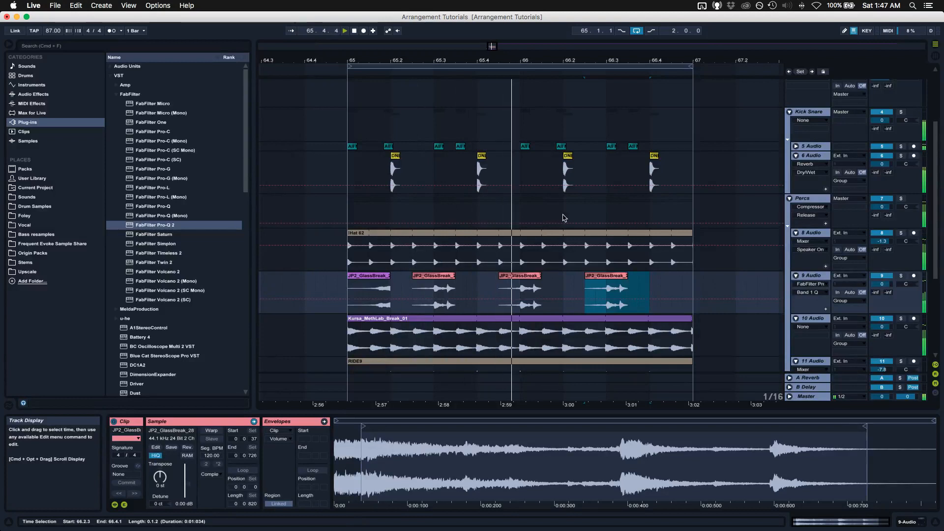
- Try a copy of the 65.3.4 slice at 65.4.1, trimming its start to 65.4.2 and shifting its sample start to 11.2
scroll(515, 236, "down", 6)
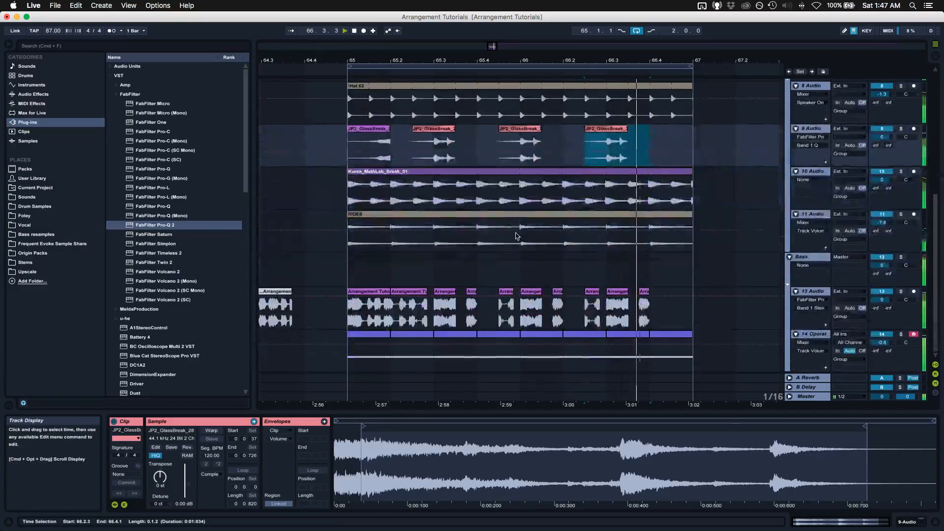
left_click(472, 292)
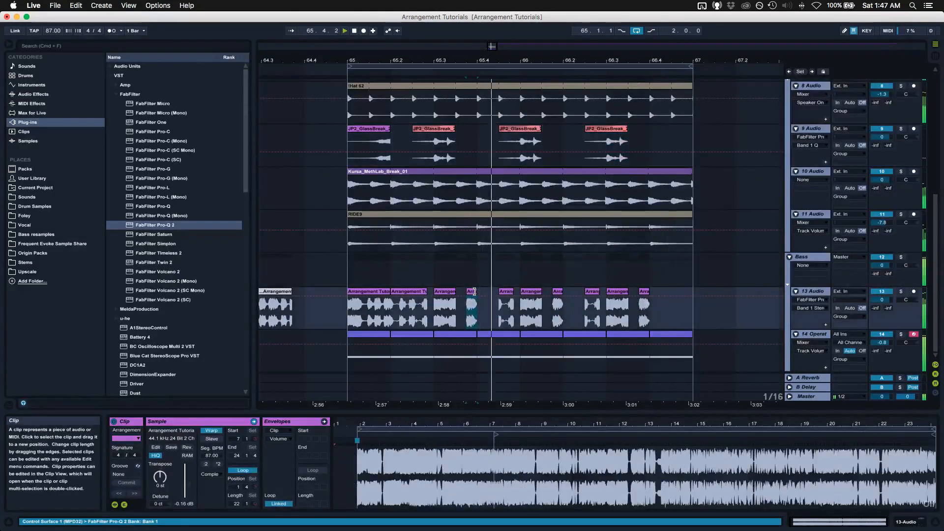
left_click_drag(487, 292, 498, 292)
key("space")
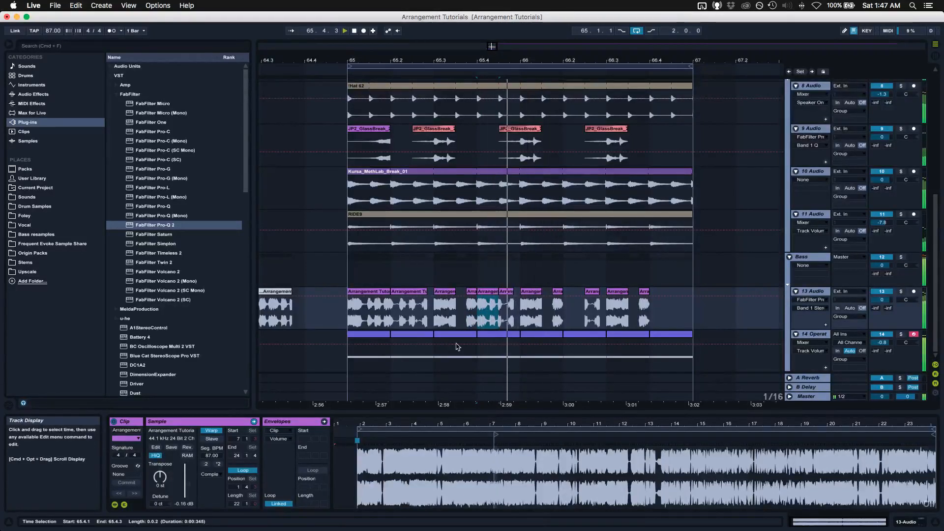
left_click(402, 318)
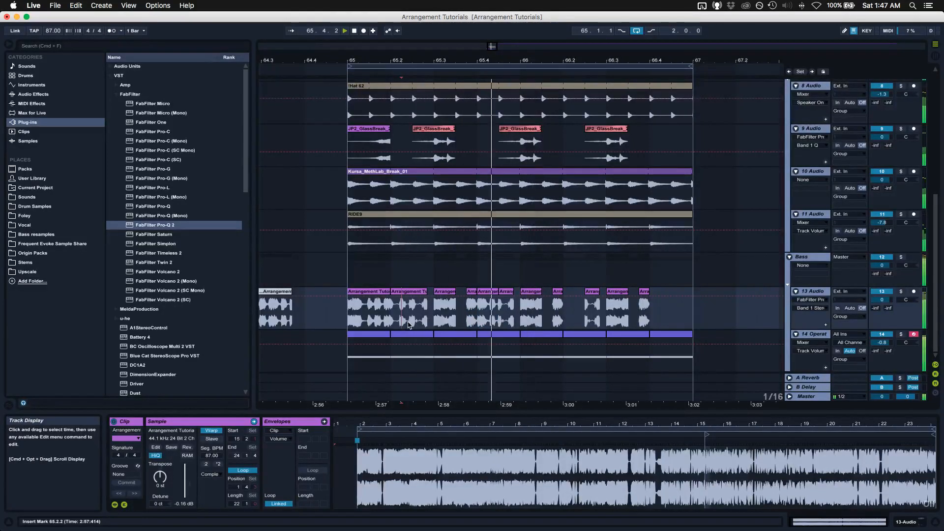
left_click_drag(478, 291, 486, 291)
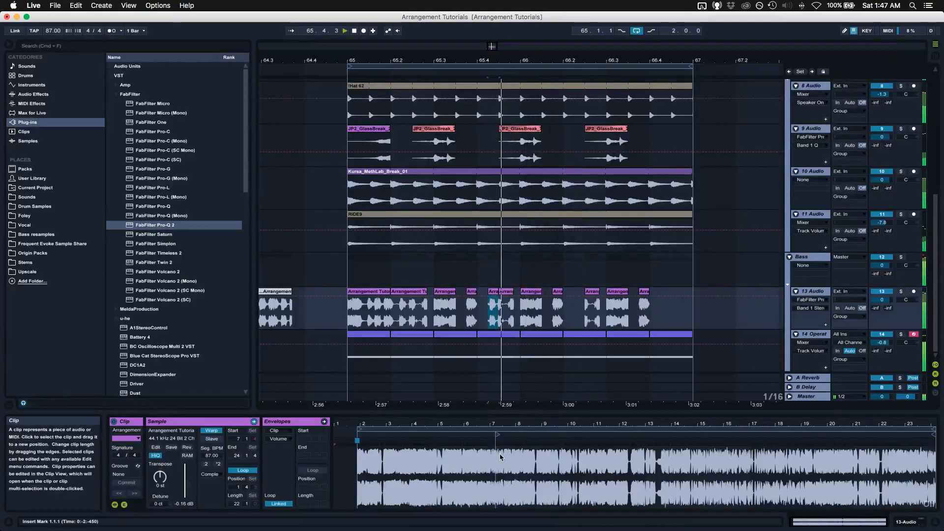
mouse_move(497, 436)
left_mouse_down()
mouse_move(486, 435)
mouse_move(603, 436)
left_mouse_up()
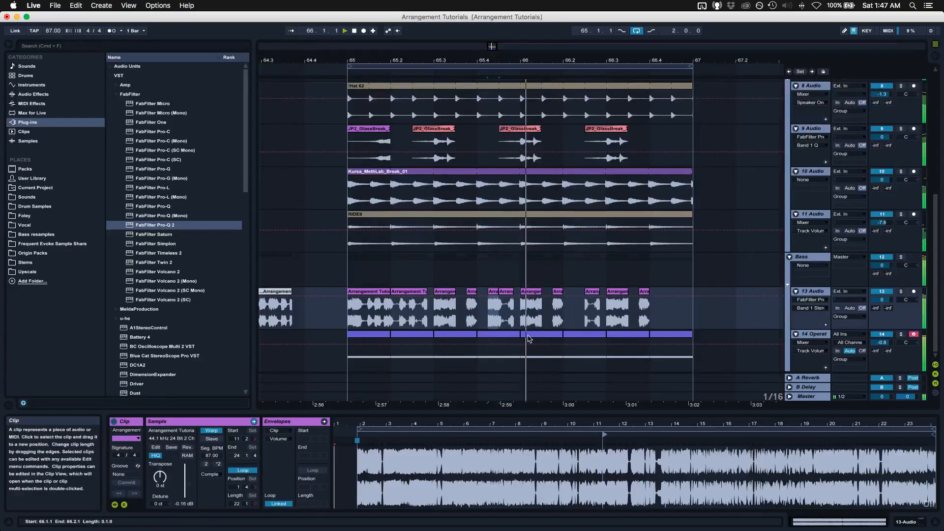
left_click(338, 320)
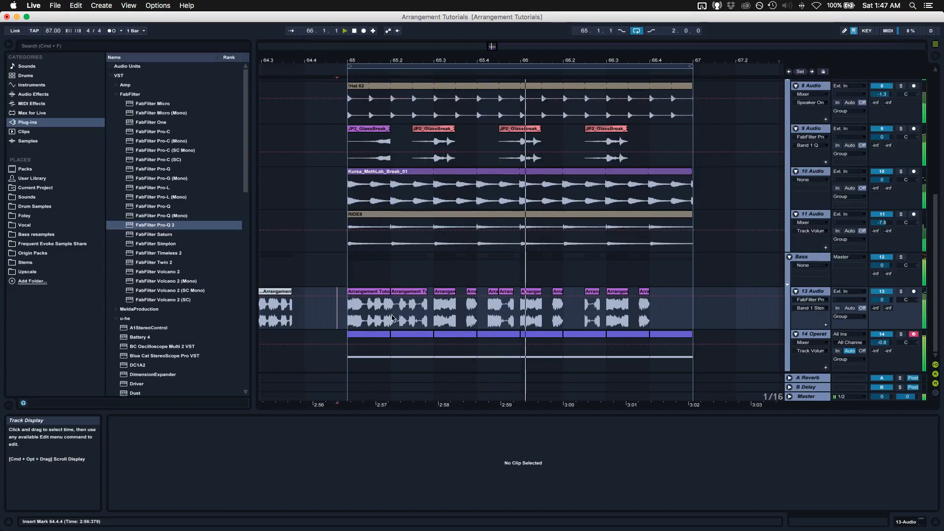
- Set the sample start of the slice at 65.3.4 to 13.1, extend its end to 65.4.2, and audition it
left_click(470, 295)
left_click_drag(470, 293, 471, 294)
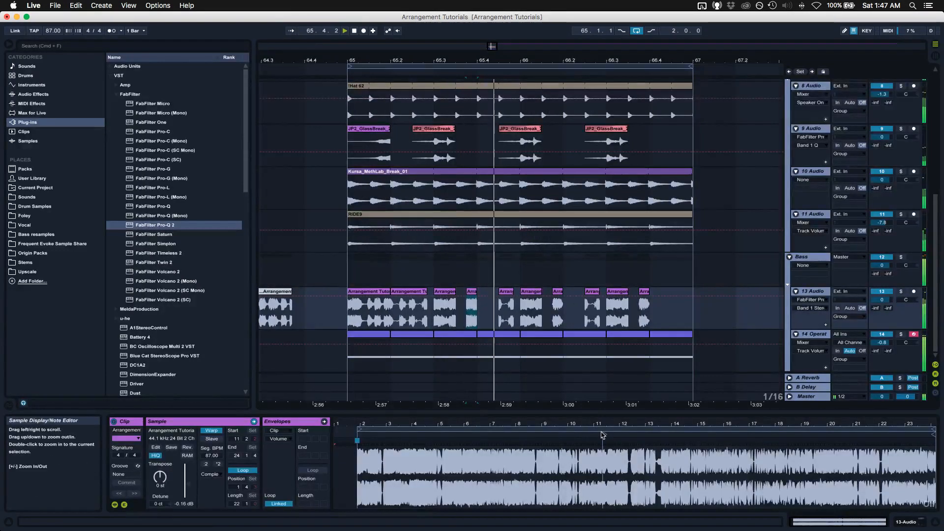
left_click(604, 434)
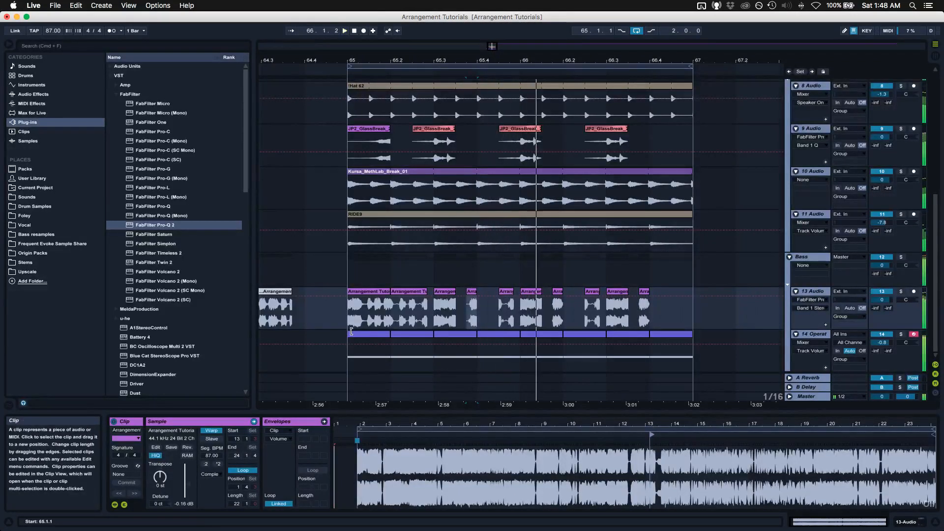
left_click(337, 320)
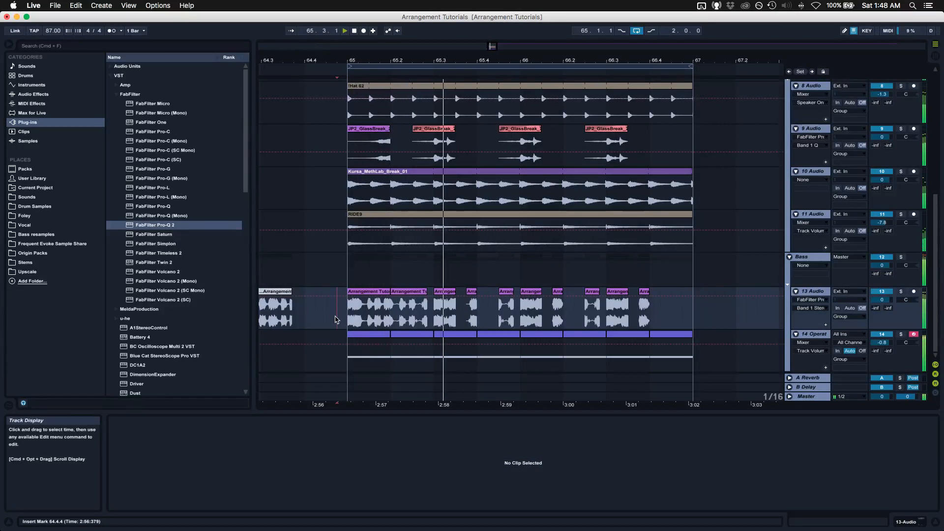
mouse_move(474, 294)
left_mouse_down()
mouse_move(464, 294)
mouse_move(474, 294)
left_mouse_up()
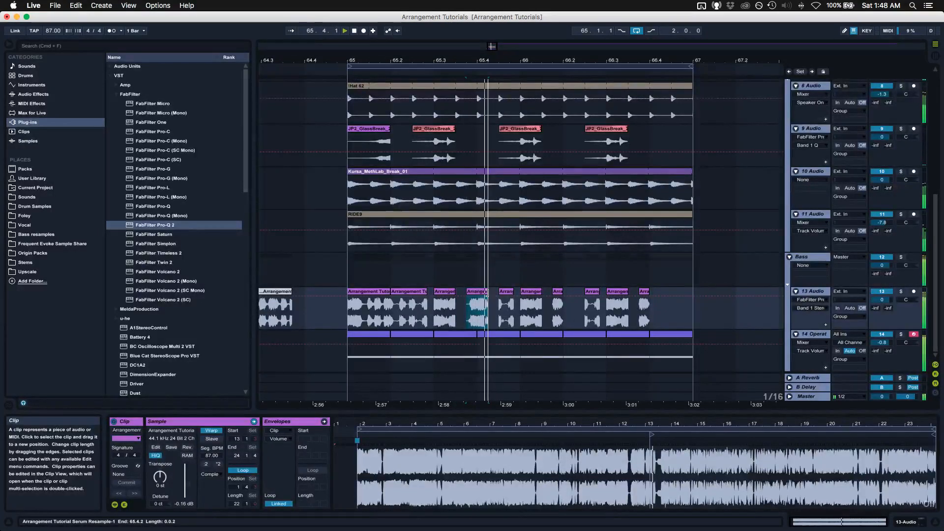
left_click_drag(489, 293, 497, 294)
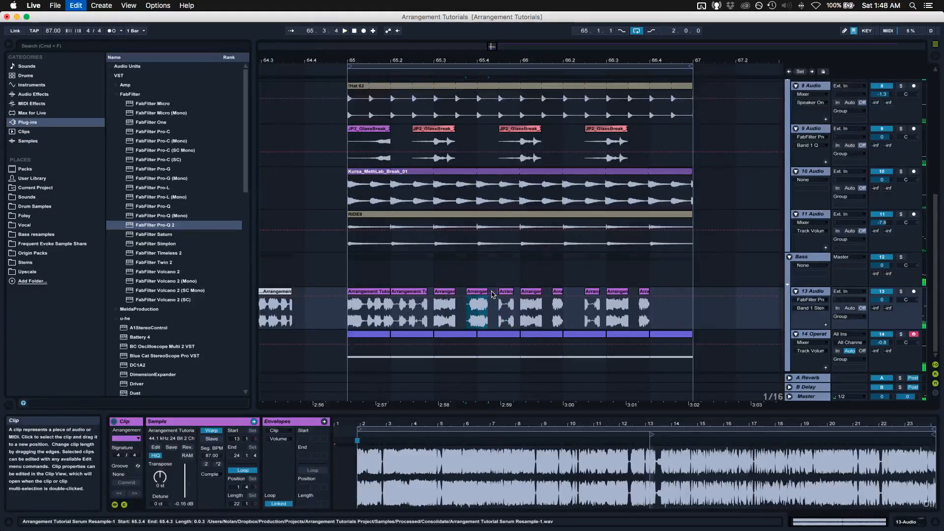
key("space")
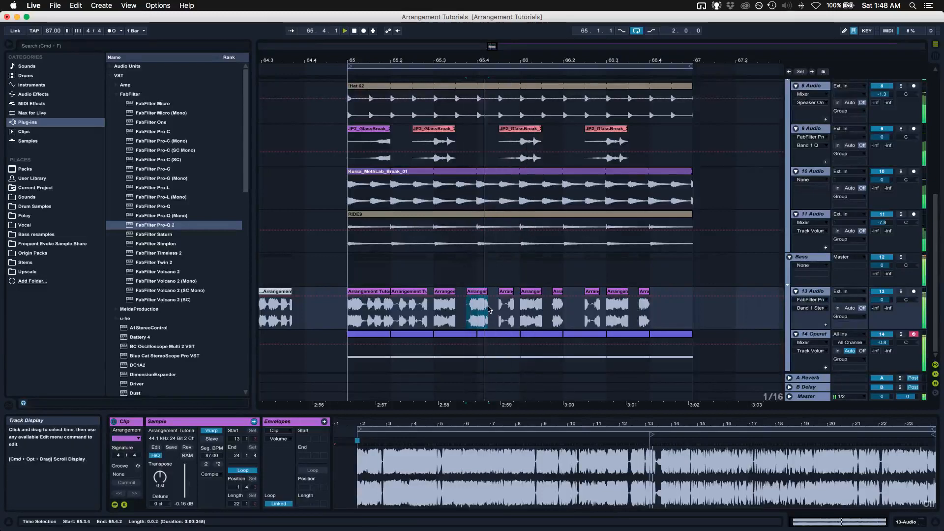
- Trim the last 1/64 off the slice at 65.3.4, place a 1/64-long fragment of it at 65.4.2, and audition
left_click_drag(481, 61, 482, 99)
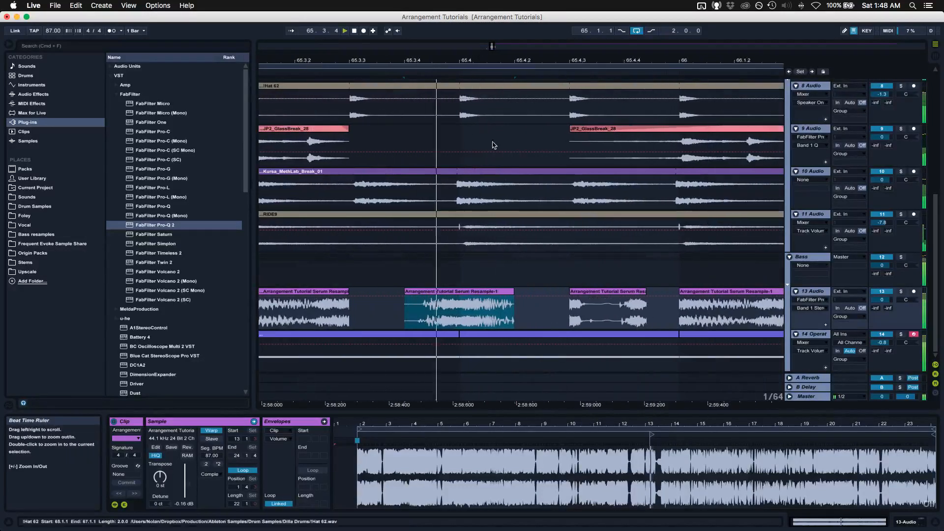
left_click(514, 304)
left_click_drag(512, 291, 503, 293)
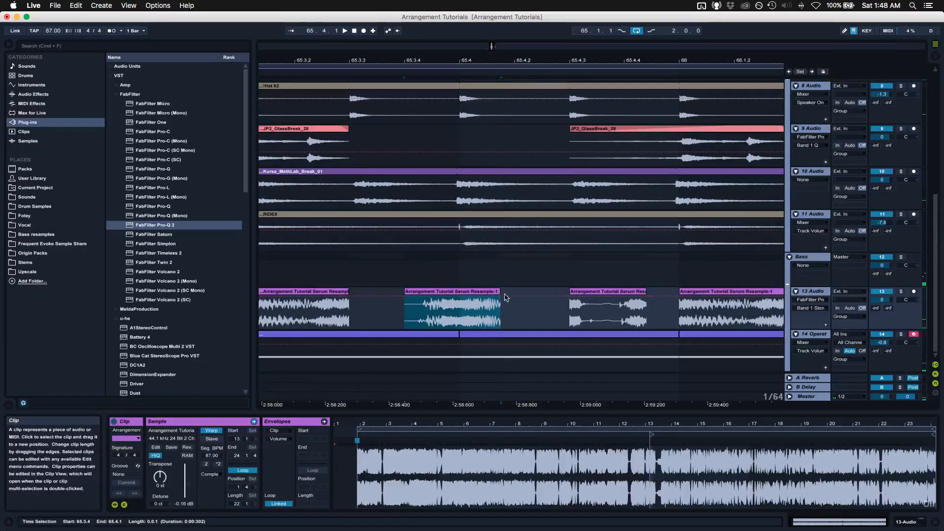
key("super+c")
left_click(522, 318)
key("super+v")
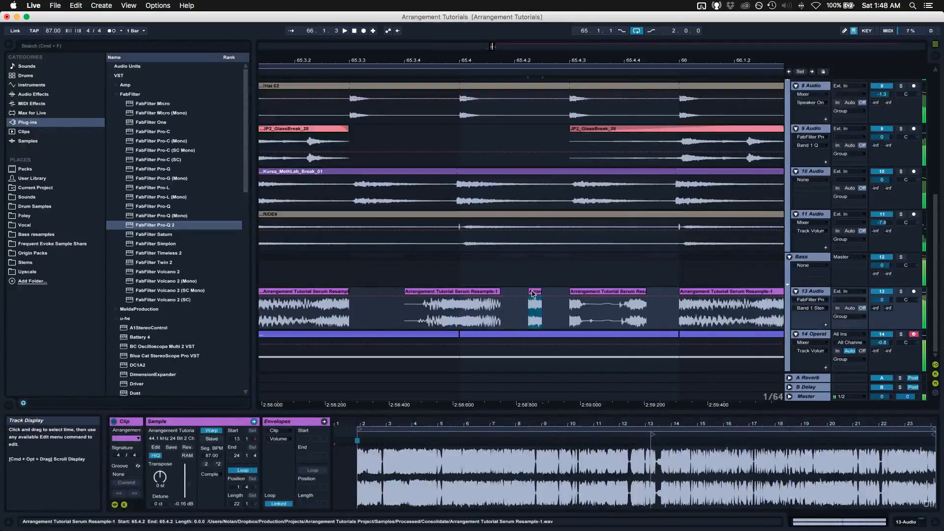
left_click_drag(539, 295, 525, 295)
left_click(417, 327)
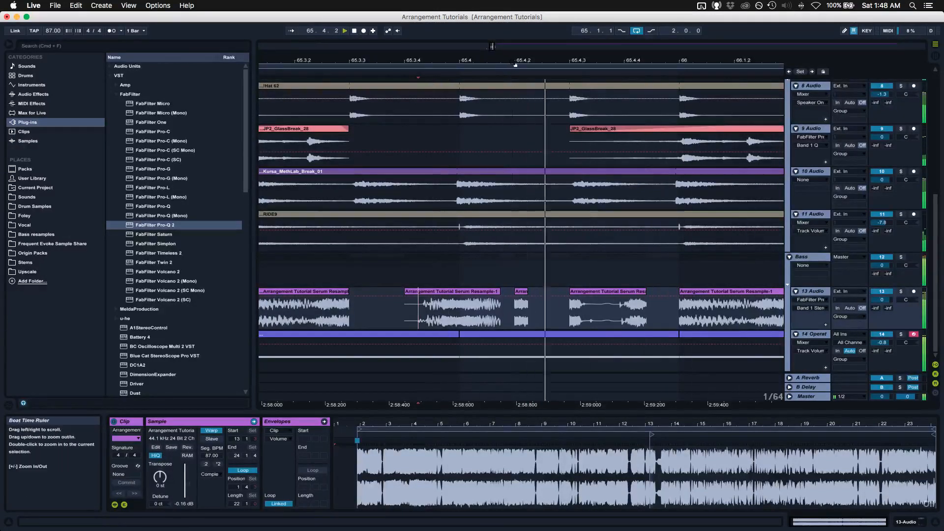
- Audition the loop and replace the slice at 65.3.4 with the short version ending at 65.4.1, sample start 7.1
left_click_drag(516, 65, 472, 325)
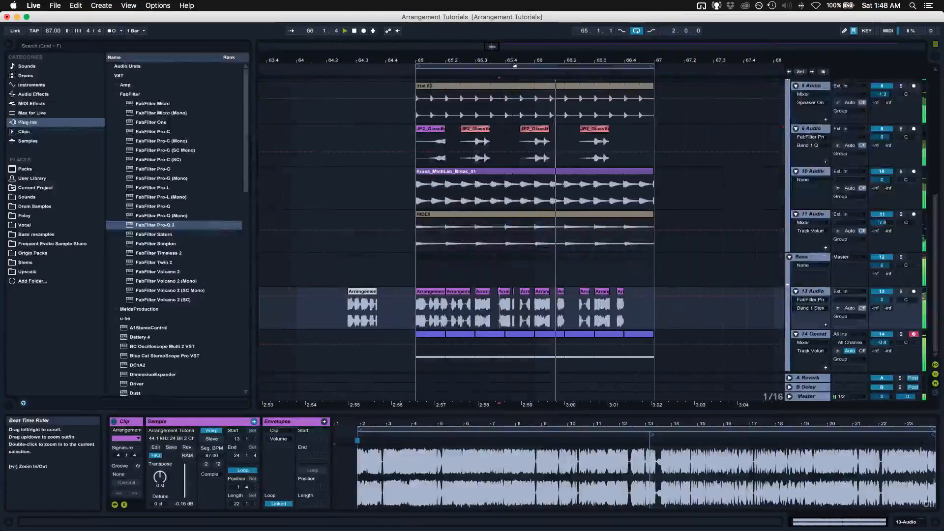
left_click(411, 328)
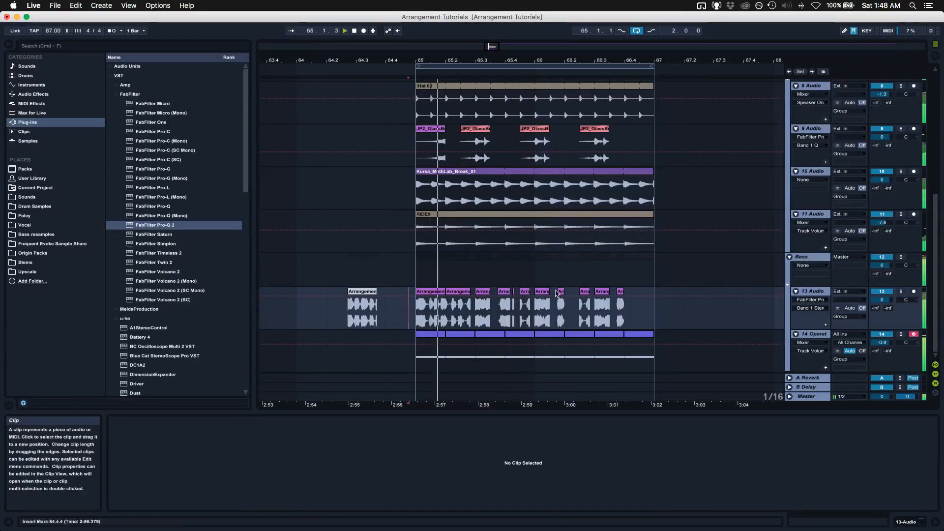
left_click_drag(510, 294, 502, 294)
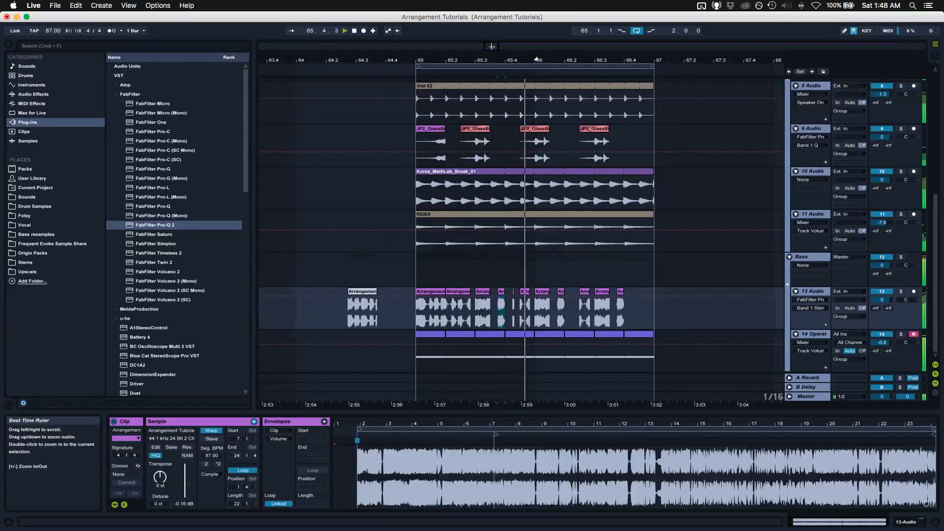
- Copy the tiny 1/64 bass fragment from 65.4.2 to 66.2.2 on 13 Audio
scroll(538, 78, "up", 3)
left_click(474, 292)
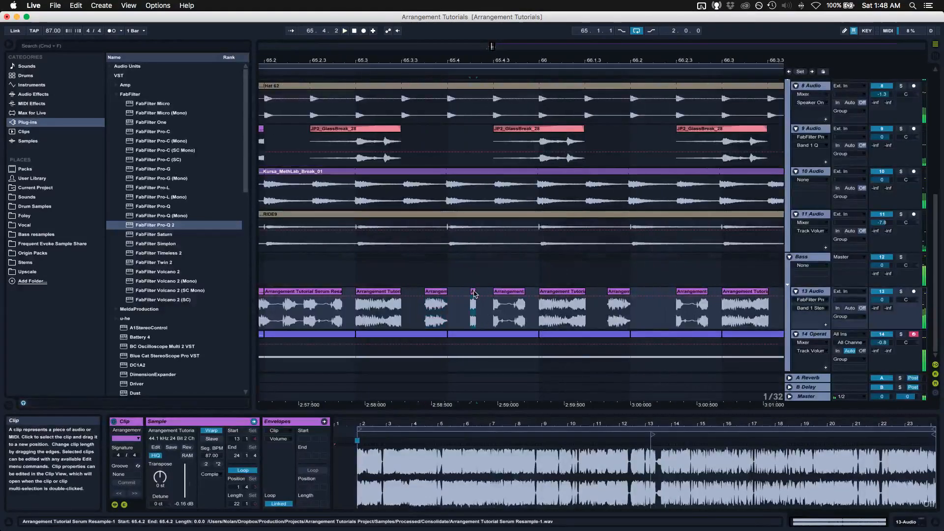
left_click(646, 321)
key("super+v")
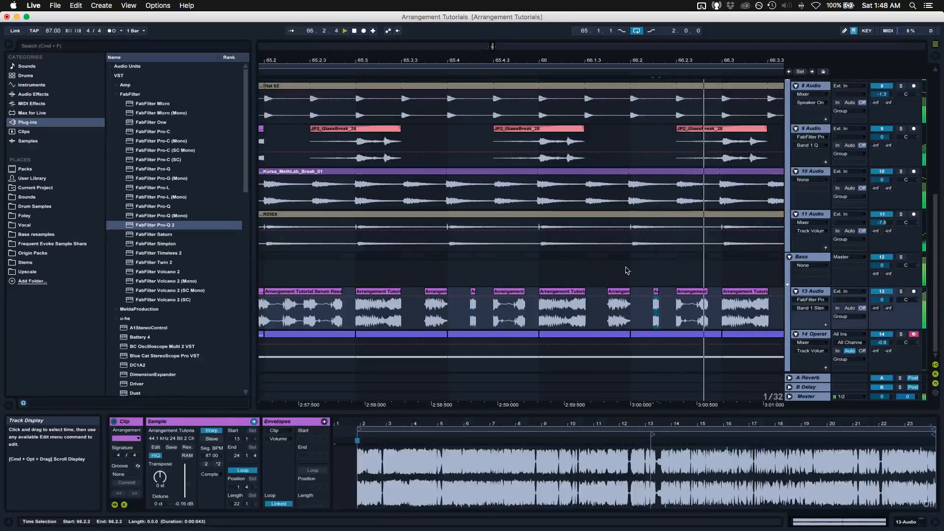
- Select the short bass slice at 66.3.4 near the end of the loop
scroll(601, 61, "down", 3)
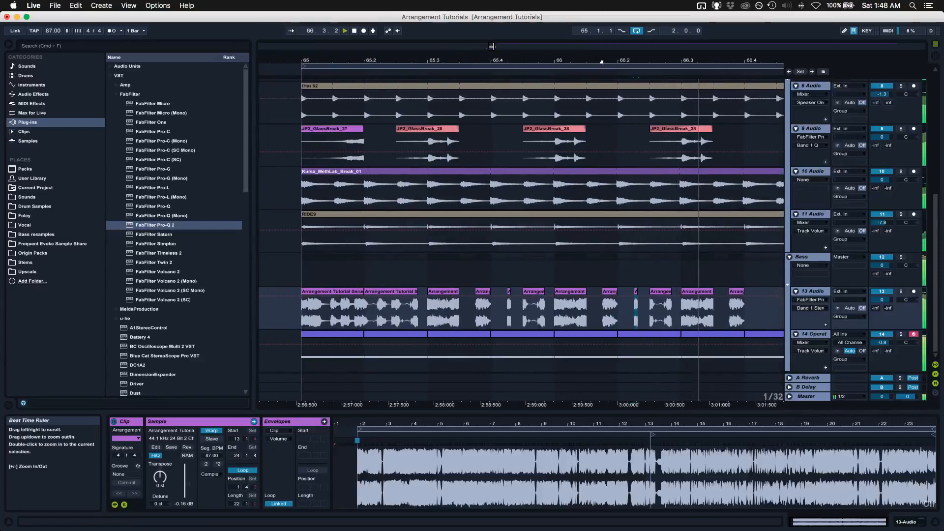
left_click(600, 293)
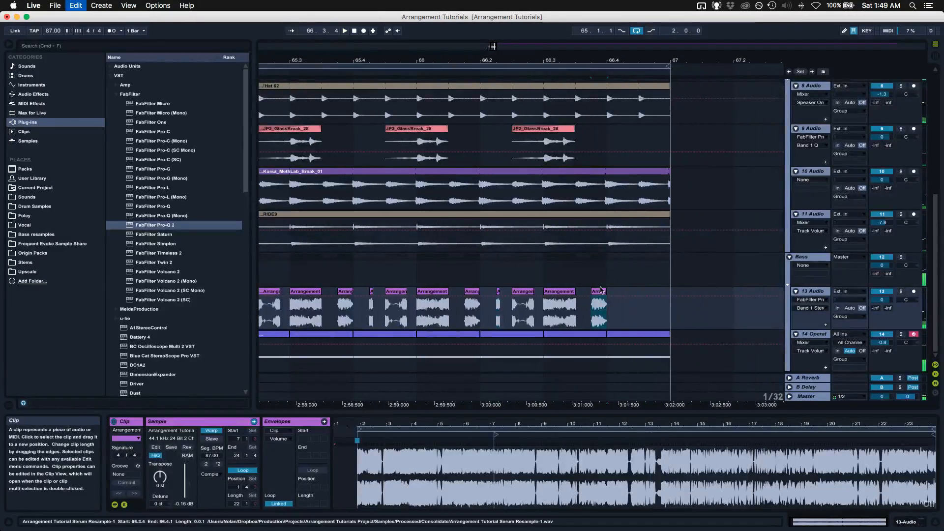
- Duplicate the final bass clip on track 13 to 66.4 and extend the copy to bar 67, playing the result
key("super+d")
left_click_drag(621, 291, 666, 283)
key("space")
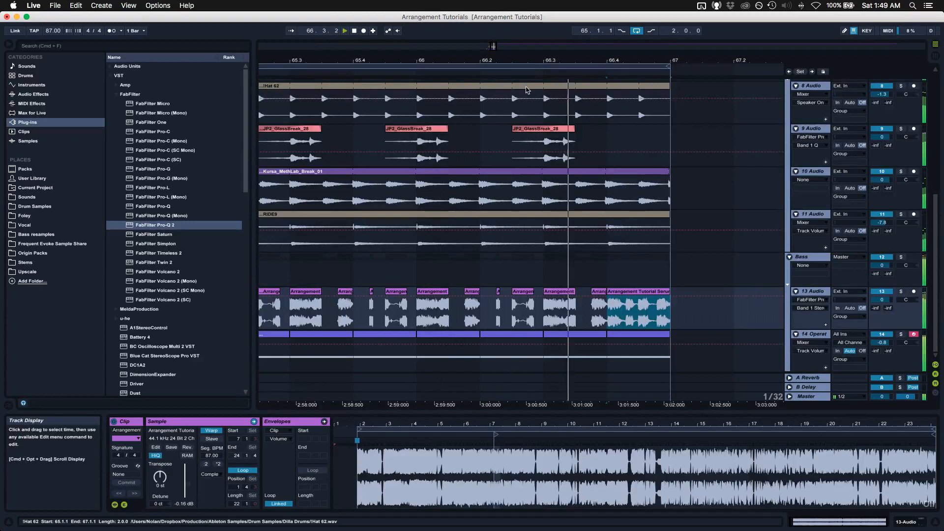
- Split the new bass clip at 66.4.2 and set the first slice's sample start to bar 9, playing the change
left_click(624, 316)
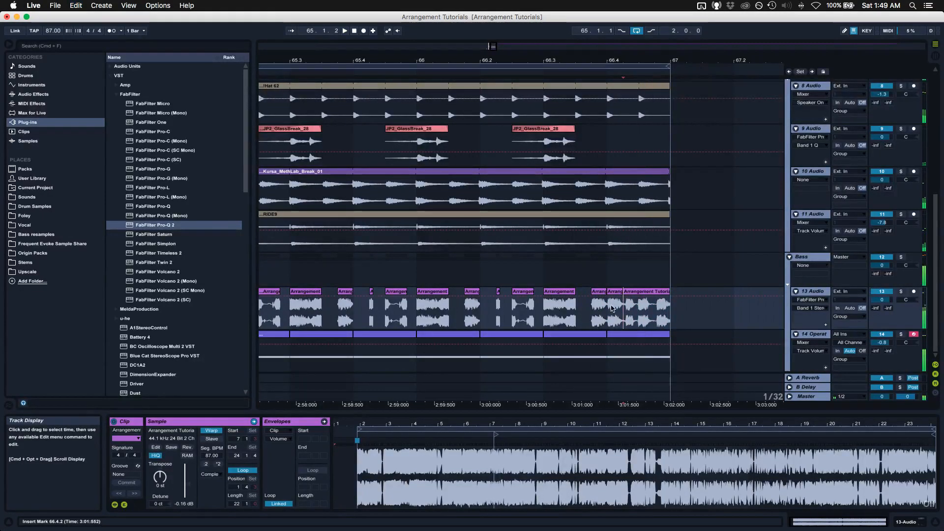
left_click(614, 292)
key("space")
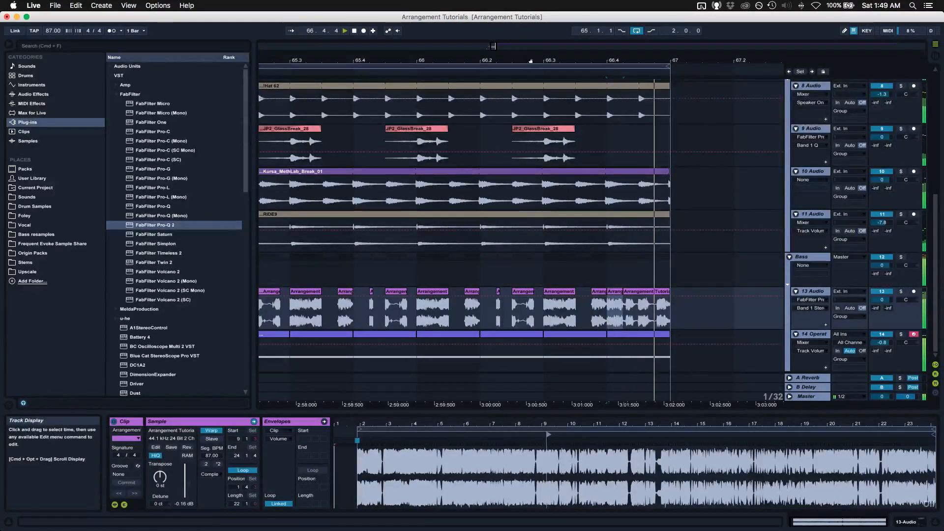
- Duplicate the two-bar time range from bar 65 to 67 across all tracks
left_click_drag(530, 60, 531, 139)
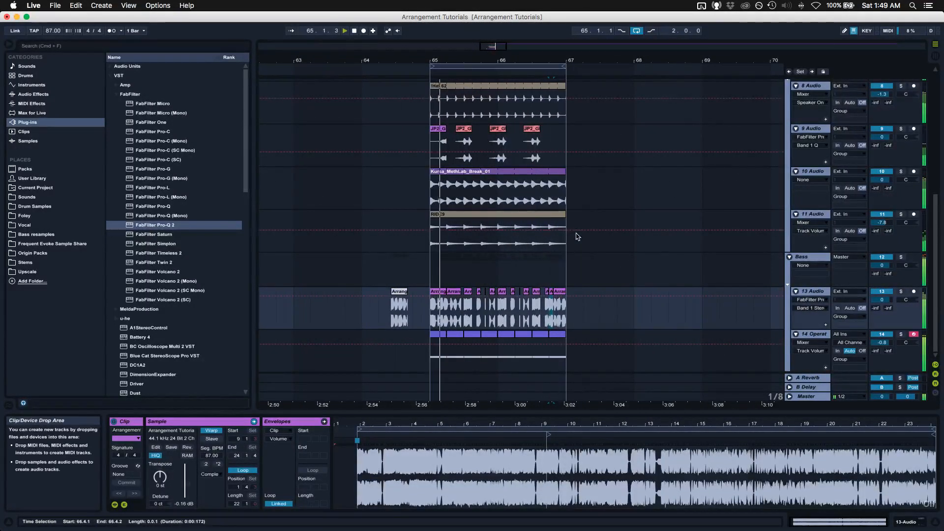
left_click(567, 317)
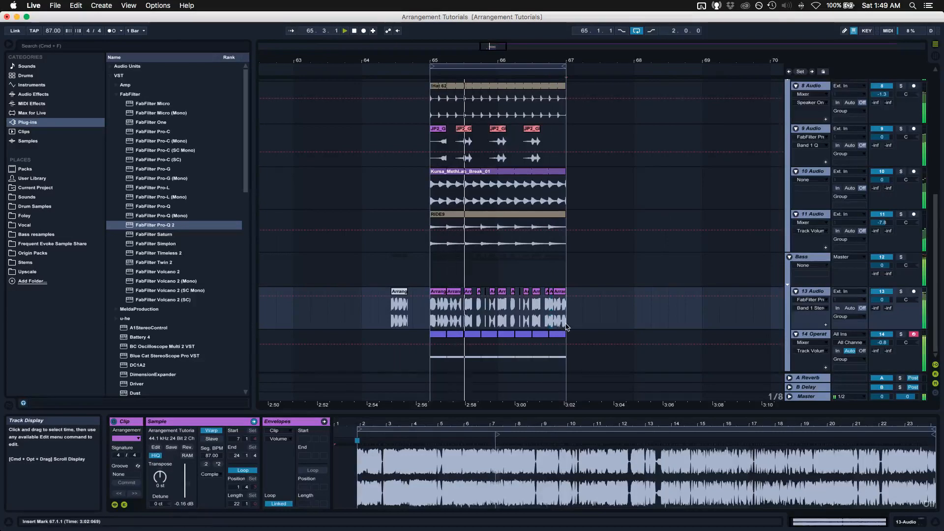
left_click(430, 322, "shift")
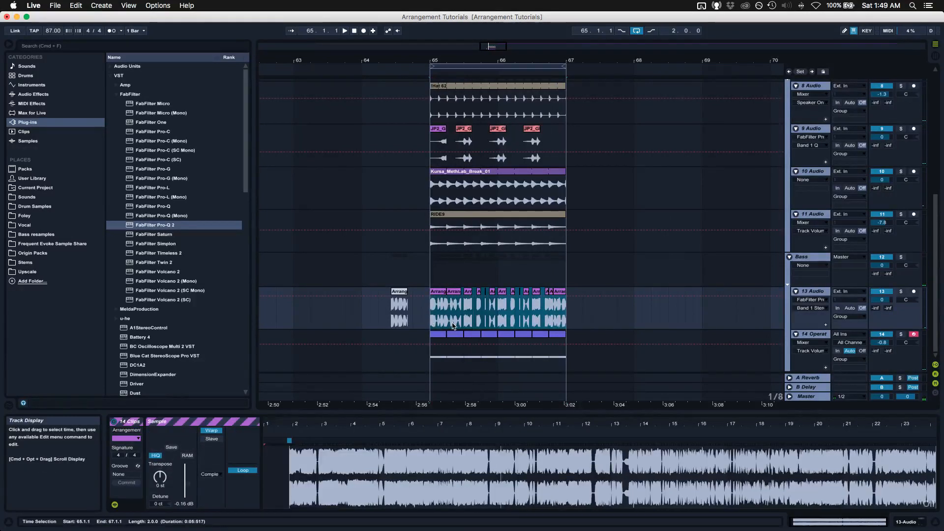
key("super+d")
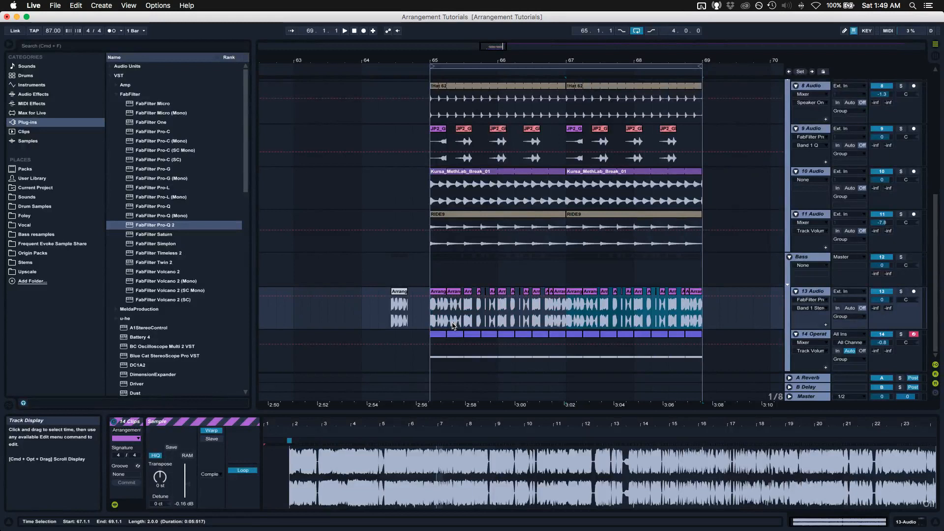
- Play the duplicated section from bar 67 to check the bass clips at its start
scroll(492, 276, "right", 5)
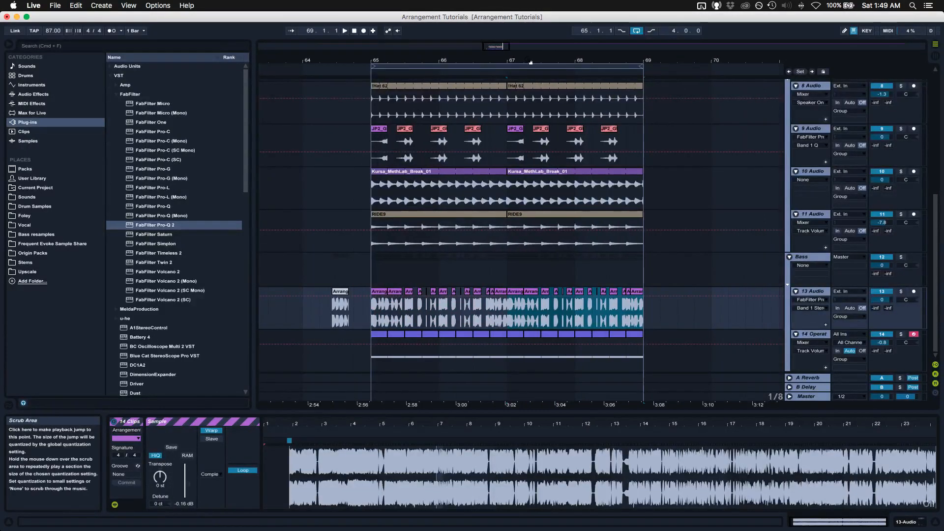
left_click_drag(501, 60, 455, 365)
left_click(486, 292)
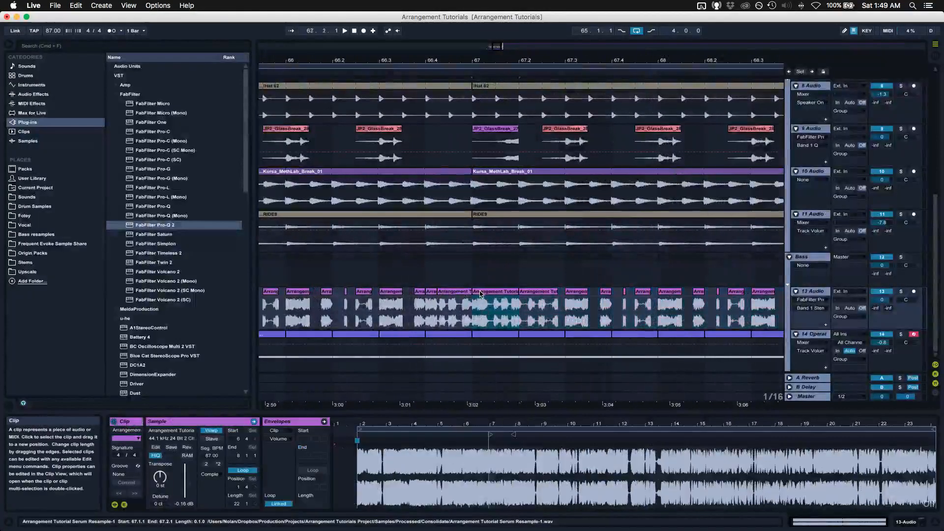
key("space")
scroll(485, 303, "right", 6)
key("space")
key("space")
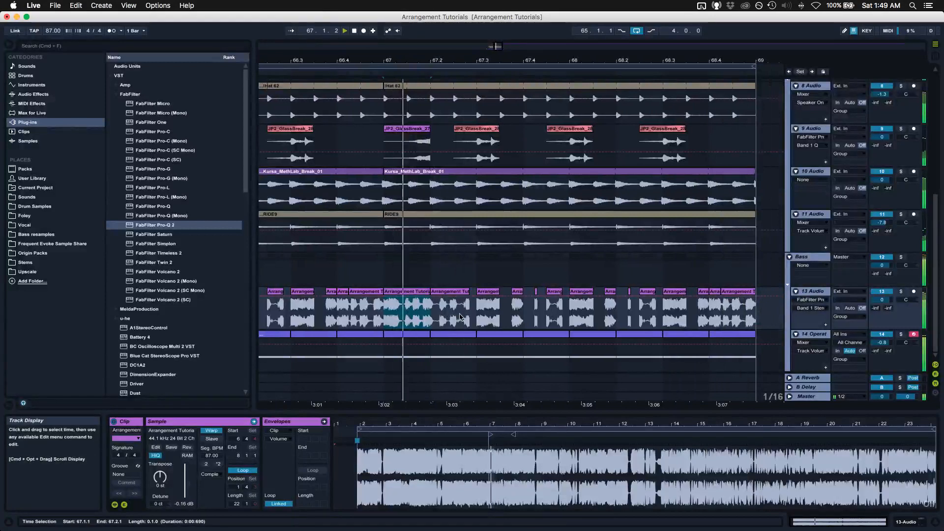
left_click(460, 318)
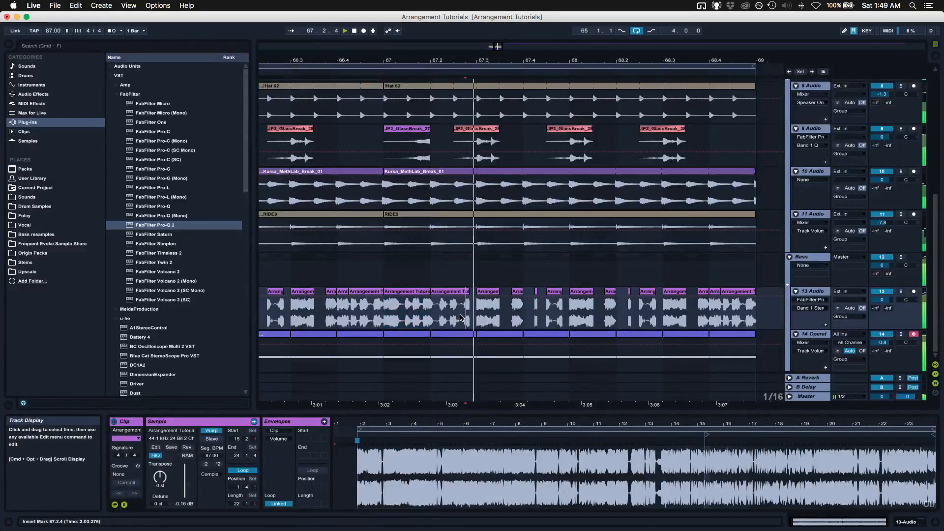
- Set the sample start of the bass clip at 67.3 to 7.3 and play it
left_click(487, 308)
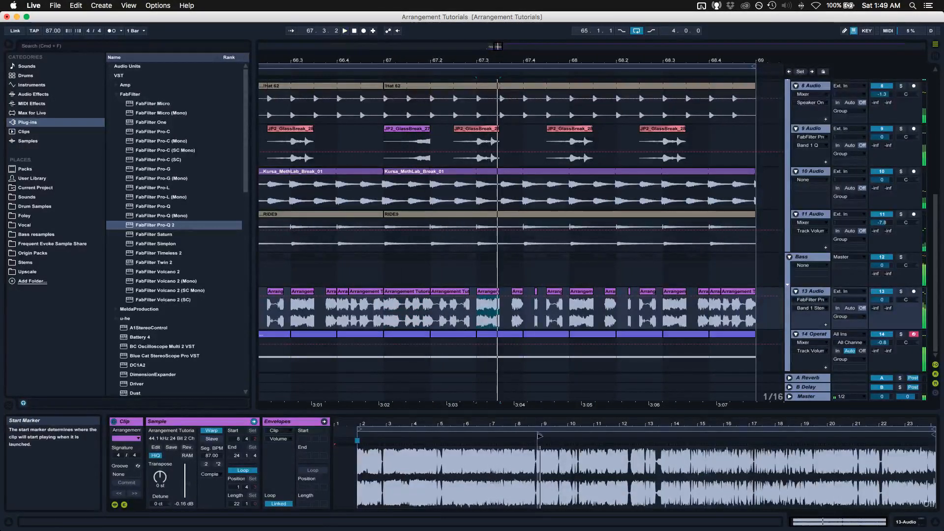
key("space")
left_click_drag(540, 436, 506, 439)
key("space")
key("space")
key("space")
key("space")
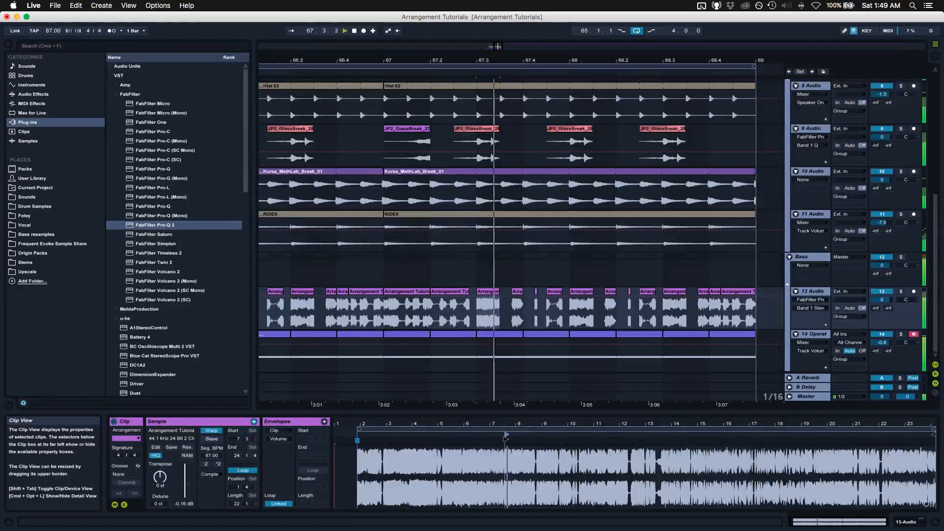
- Set the sample start of the short bass clip at 67.3.4 to 7.2 and play it
left_click(517, 308)
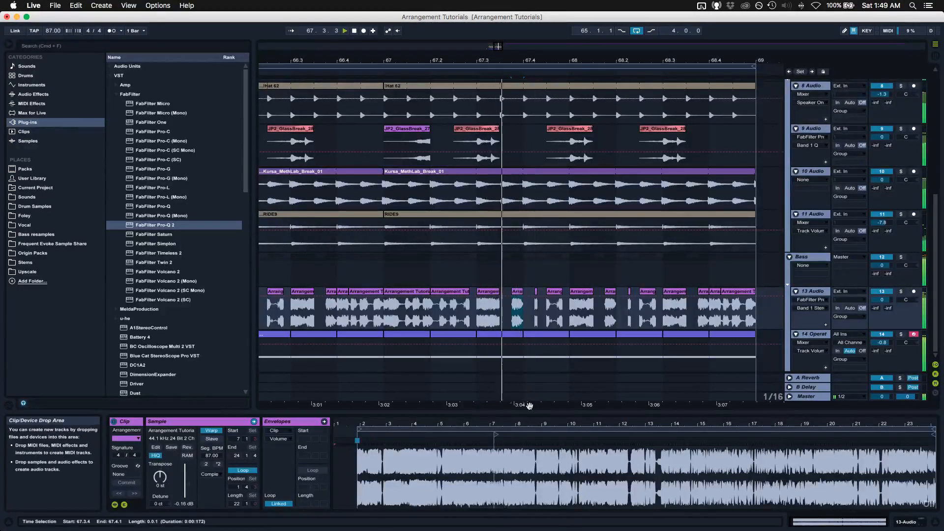
key("space")
key("space")
left_click_drag(496, 434, 502, 435)
key("space")
key("space")
key("space")
key("space")
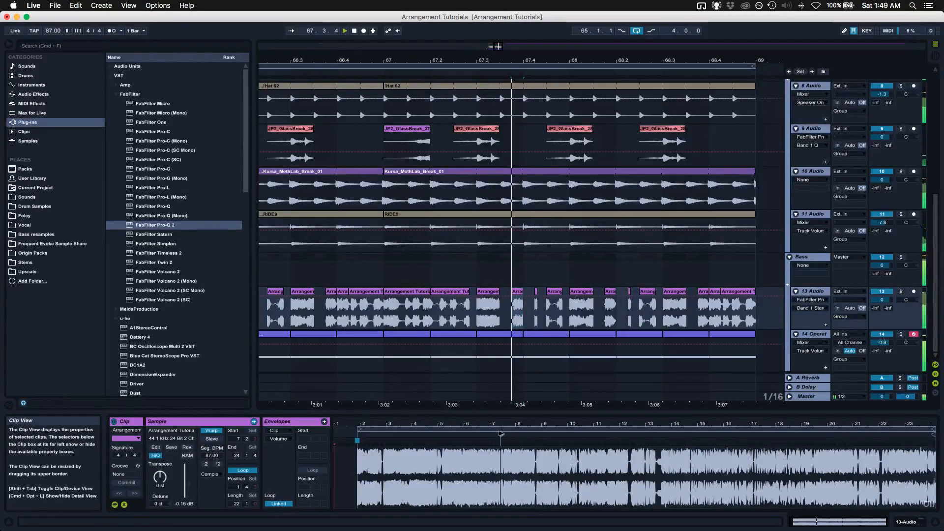
- Play the bass phrase from 67.2.2 and compare the clips from 67.3 to 67.4 with those from 68.1 to 68.2
left_click(442, 307)
key("space")
key("space")
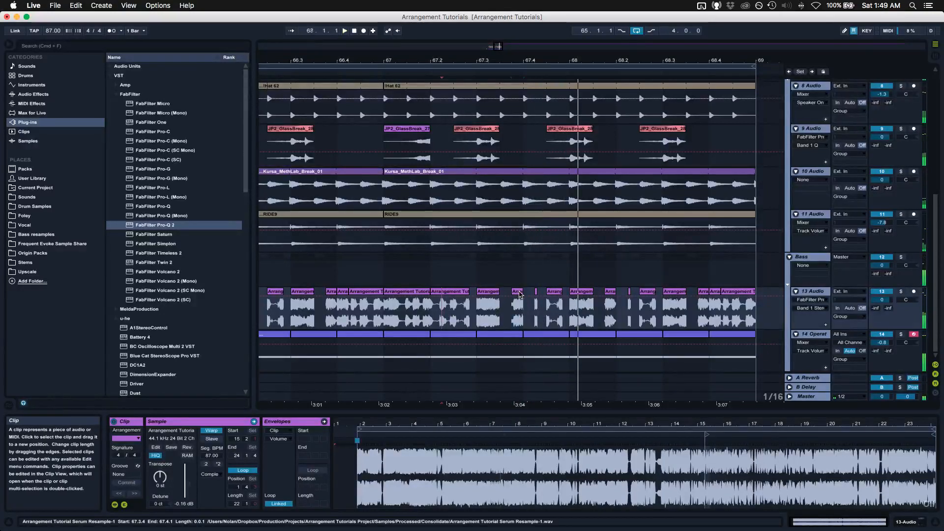
key("space")
left_click_drag(522, 303, 479, 303)
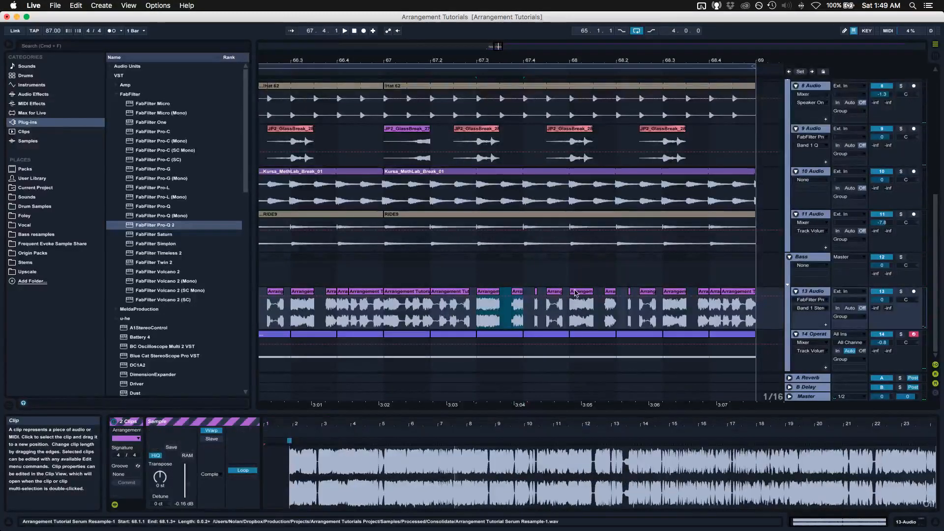
left_click_drag(615, 304, 571, 304)
key("space")
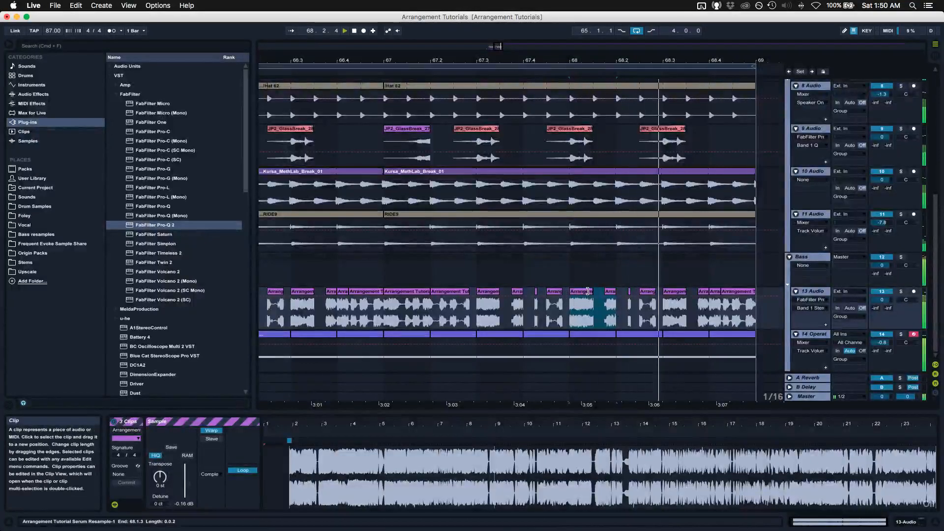
- Deactivate the kick clip at 68.1.4 on track 5 and select the matching kick at 67.1.4
scroll(570, 268, "up", 10)
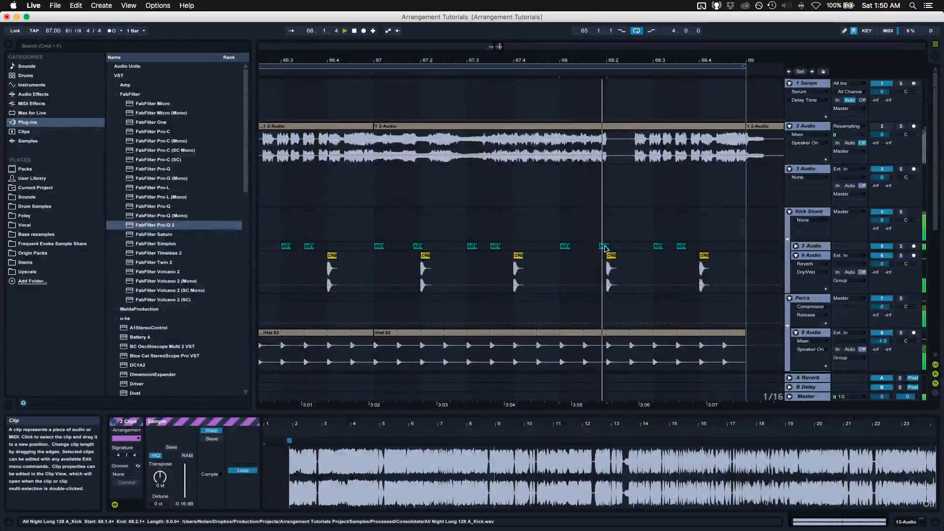
left_click(604, 248)
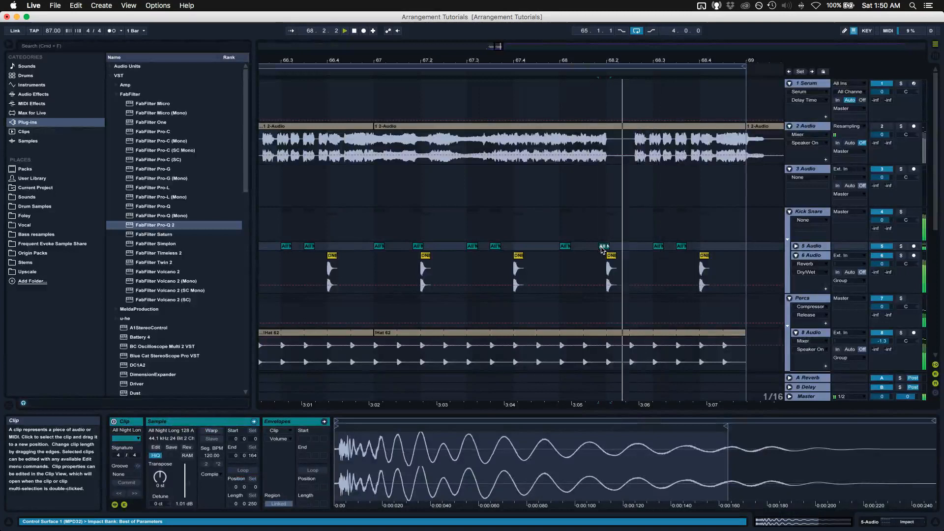
left_click(416, 247)
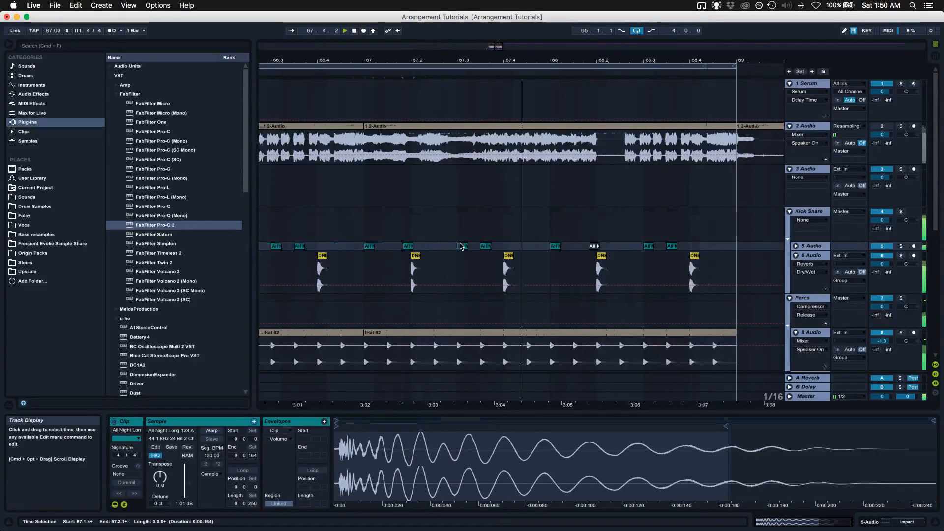
- Move the sample start of the last bass clip, at 68.4.2 on track 13, to 14.3 and play it
scroll(462, 246, "down", 1)
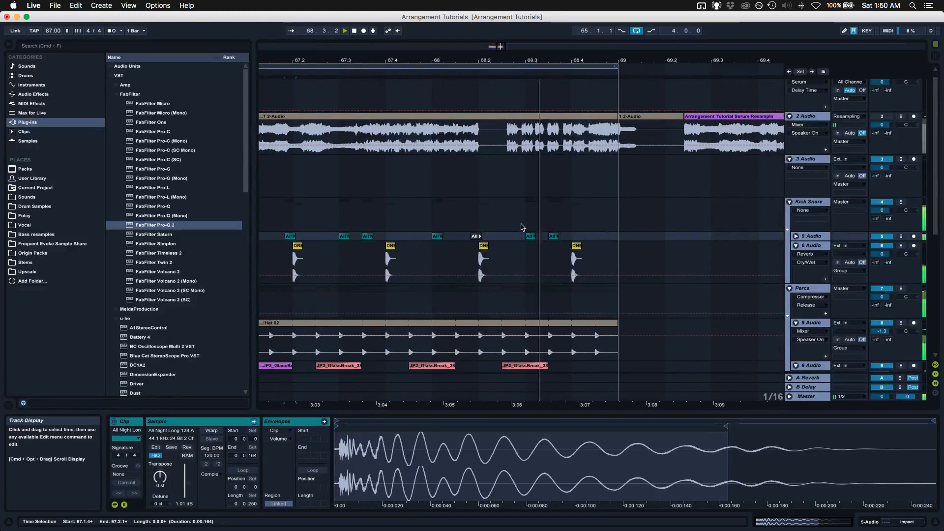
scroll(492, 239, "down", 10)
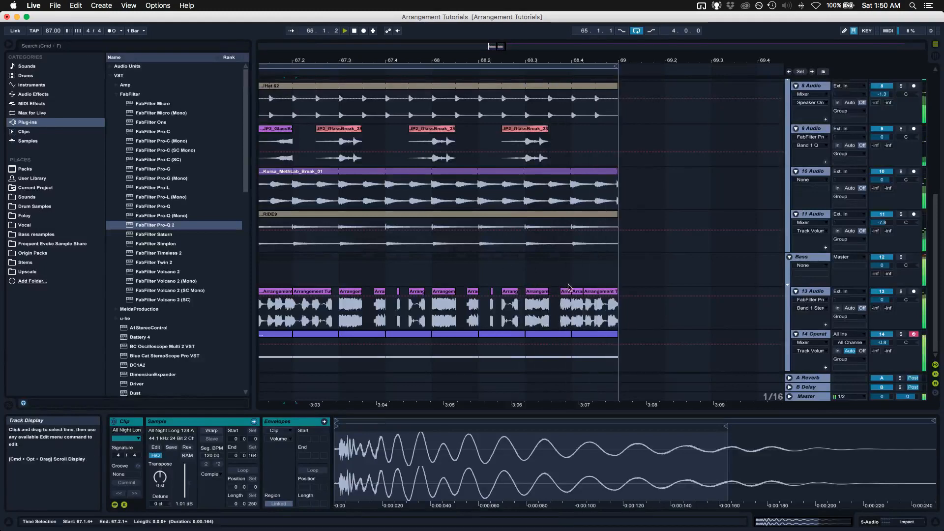
left_click(582, 293)
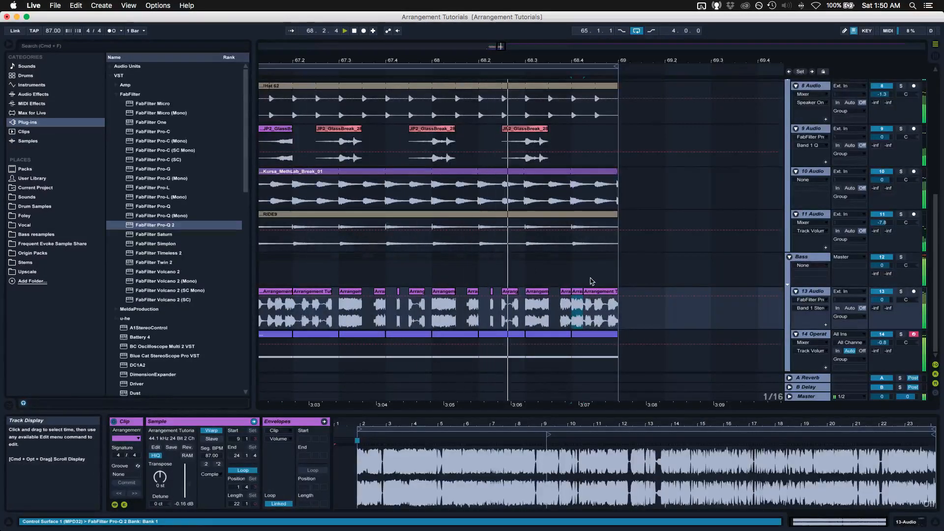
left_click(589, 305)
key("space")
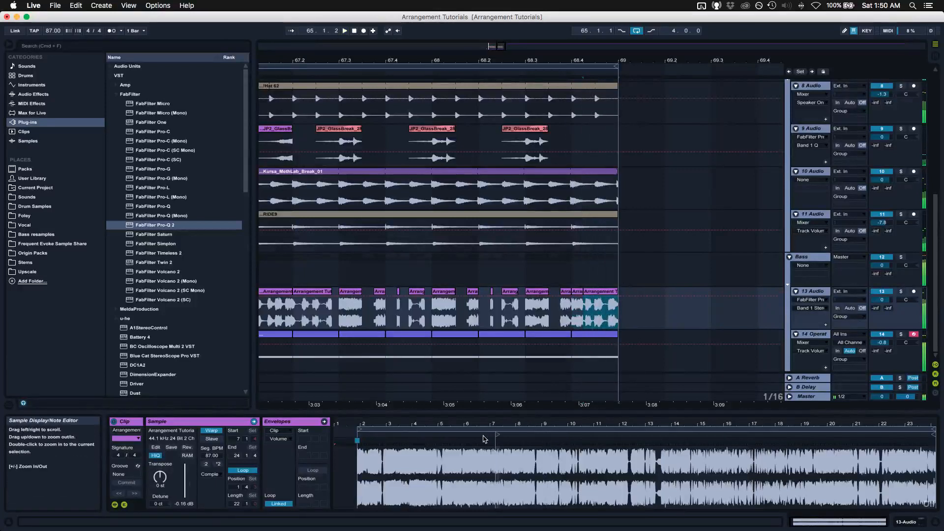
left_click_drag(497, 434, 725, 440)
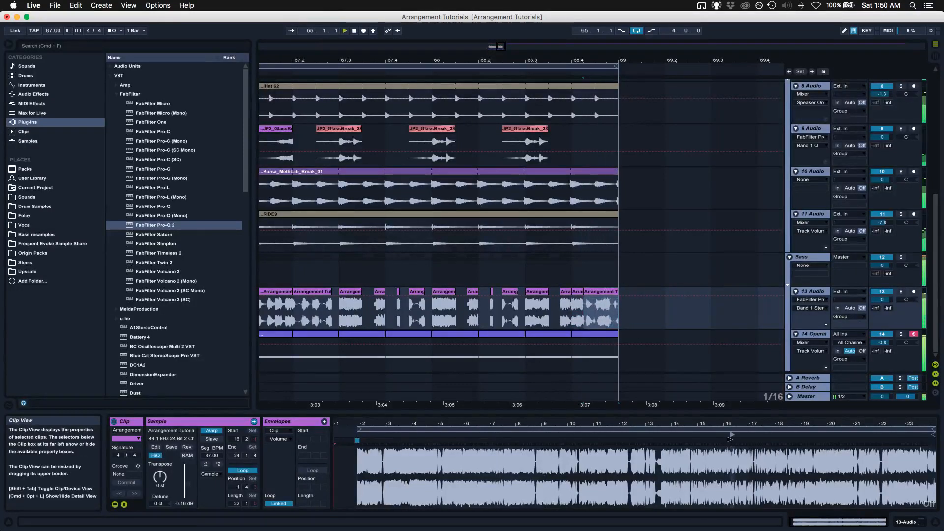
left_click_drag(701, 439, 695, 439)
key("space")
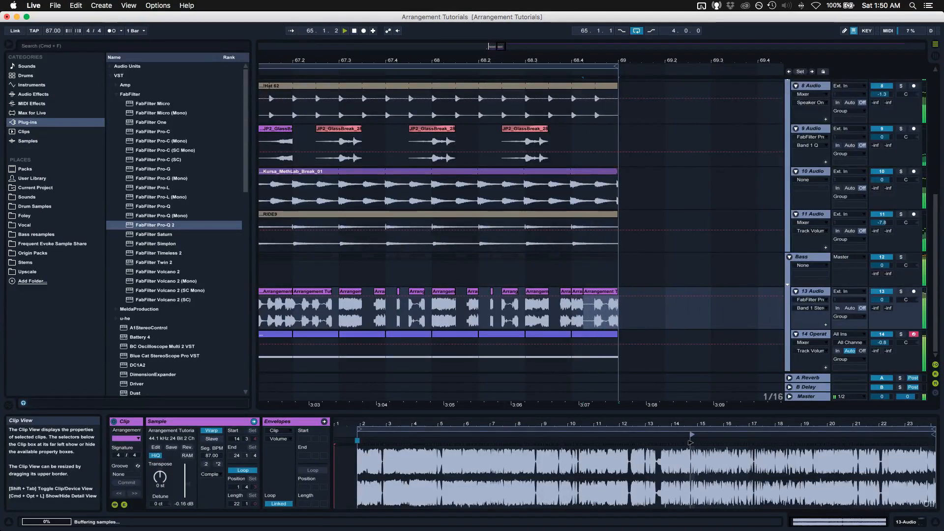
- Audition other sample starts for the last bass clip and settle on 13.2
key("space")
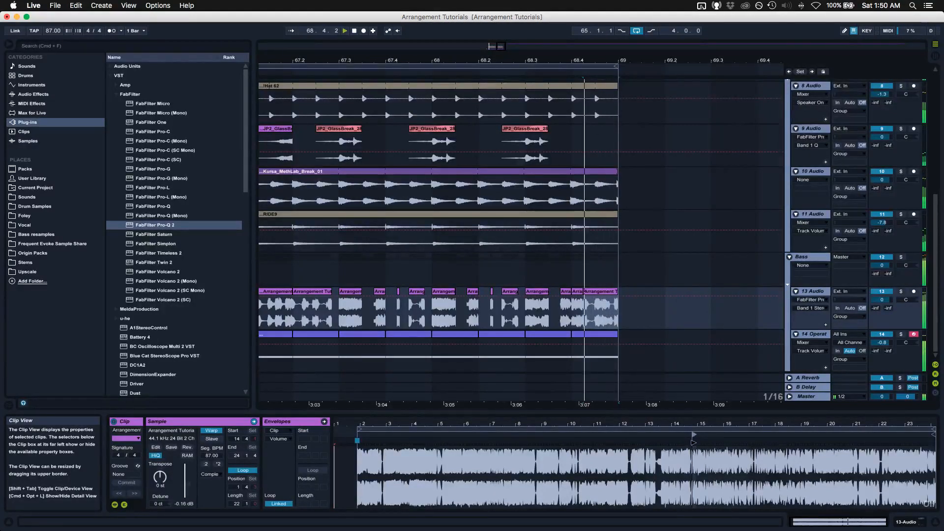
key("space")
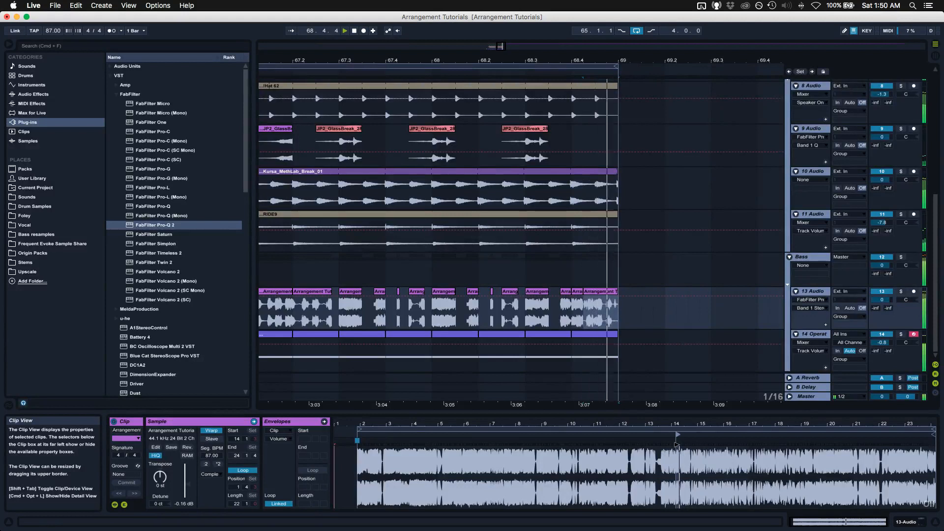
key("space")
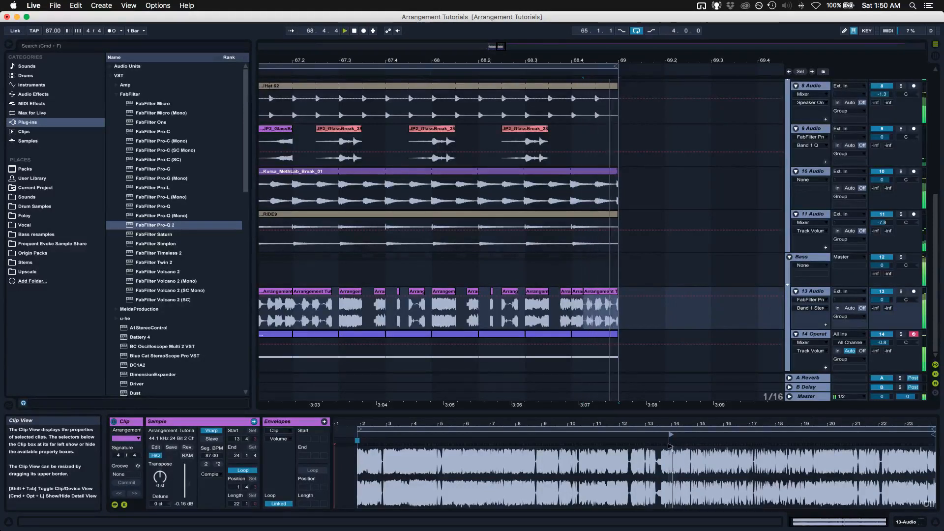
key("space")
key("space")
key("space")
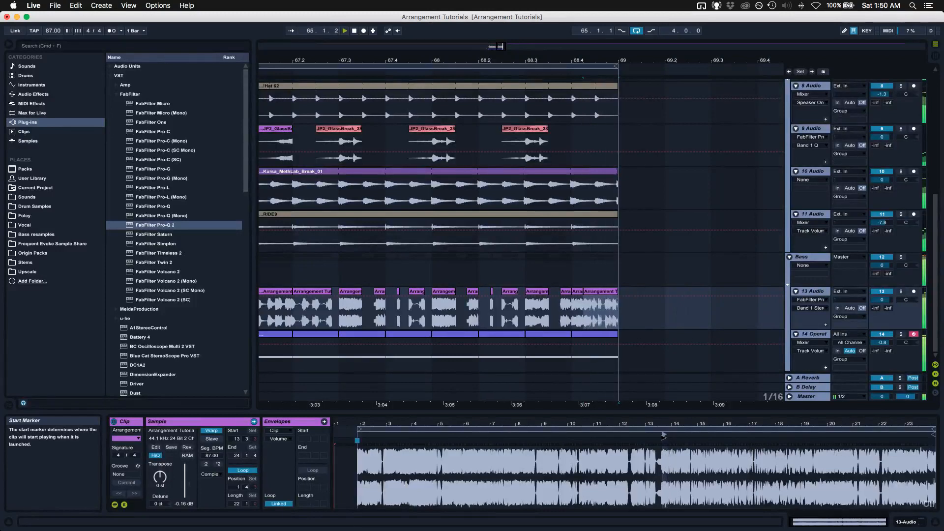
key("space")
key("space")
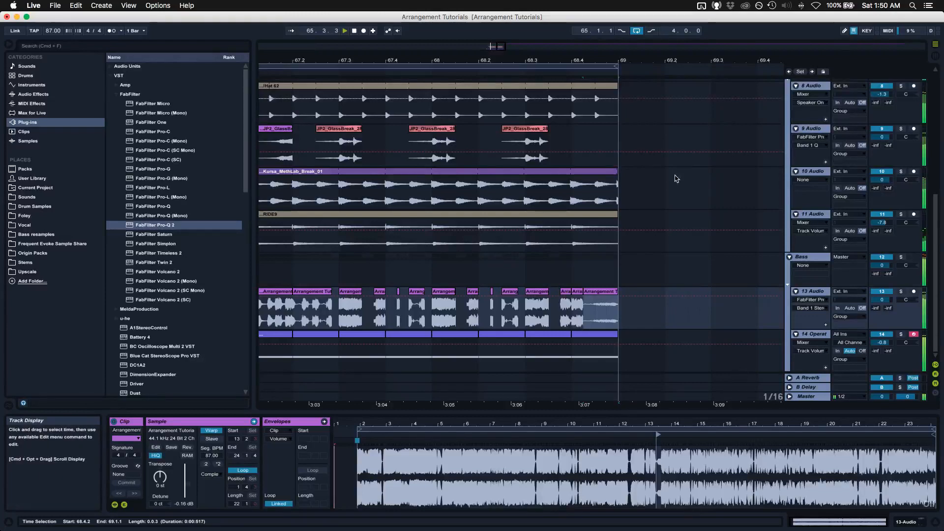
- Play the four-bar section and check its ending from just after 68.2.4
left_click_drag(609, 59, 606, 39)
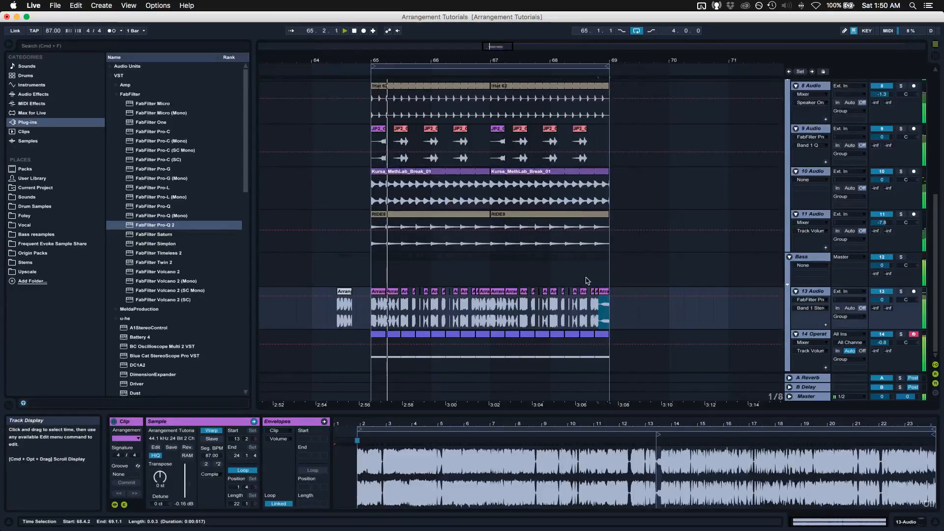
left_click(577, 75)
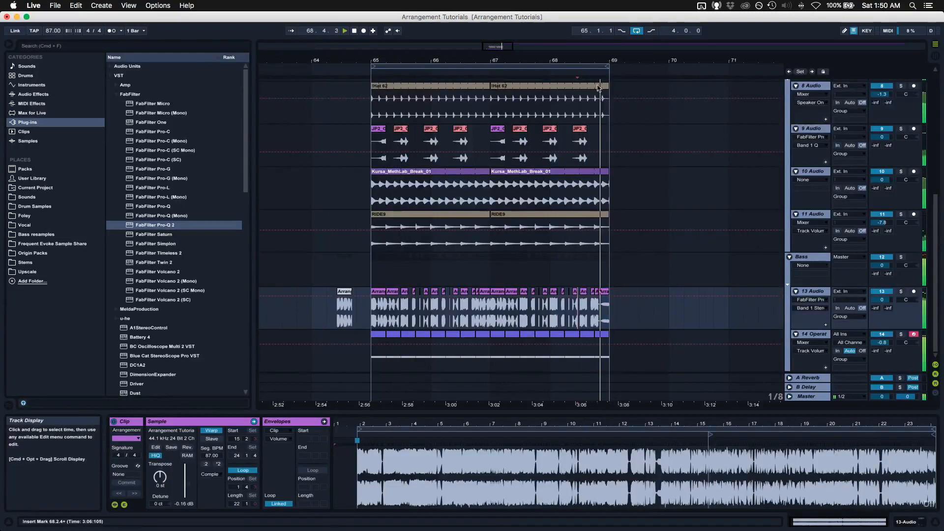
left_click_drag(599, 60, 598, 113)
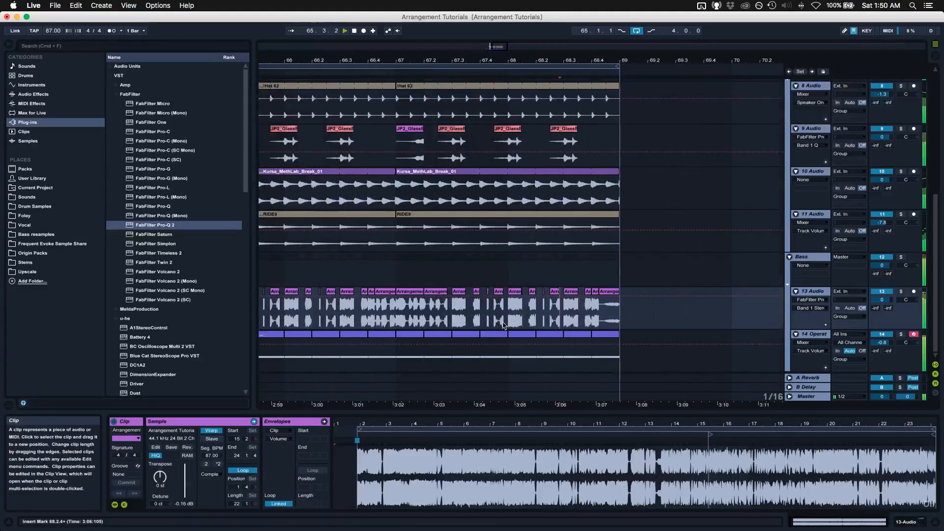
- Extend the bass clip starting at 68.3.1 on track 13 to 69.1.1, covering the shorter clips after it
left_click(505, 271)
left_click(565, 305)
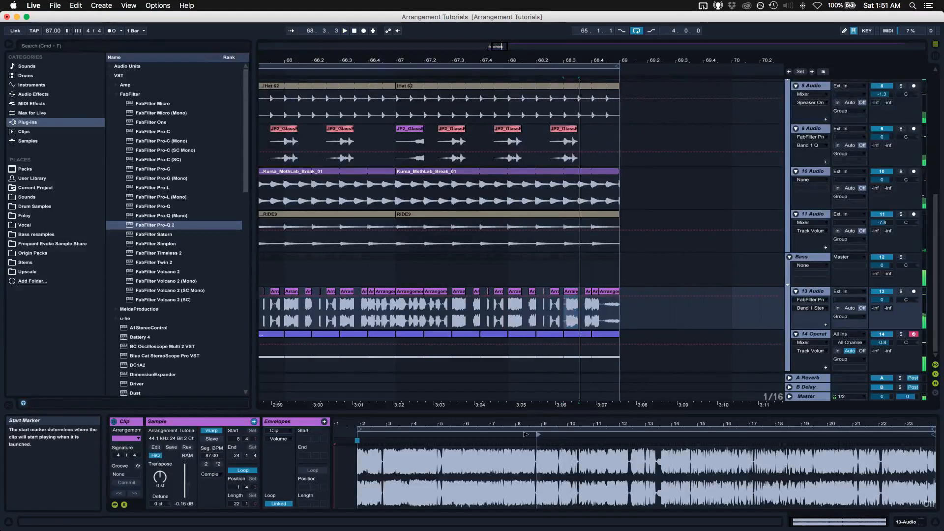
left_click(574, 292)
left_click_drag(575, 291, 591, 292)
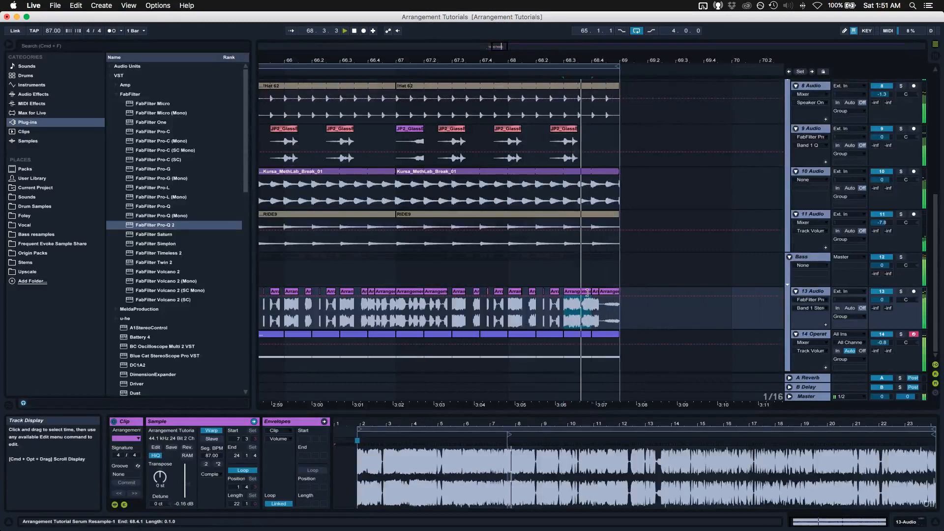
left_click_drag(590, 291, 596, 289)
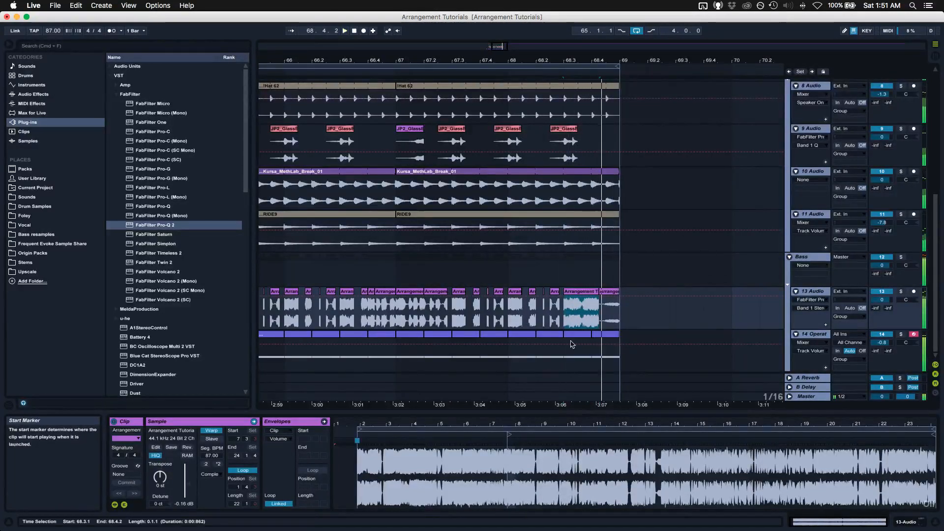
left_click_drag(599, 290, 617, 289)
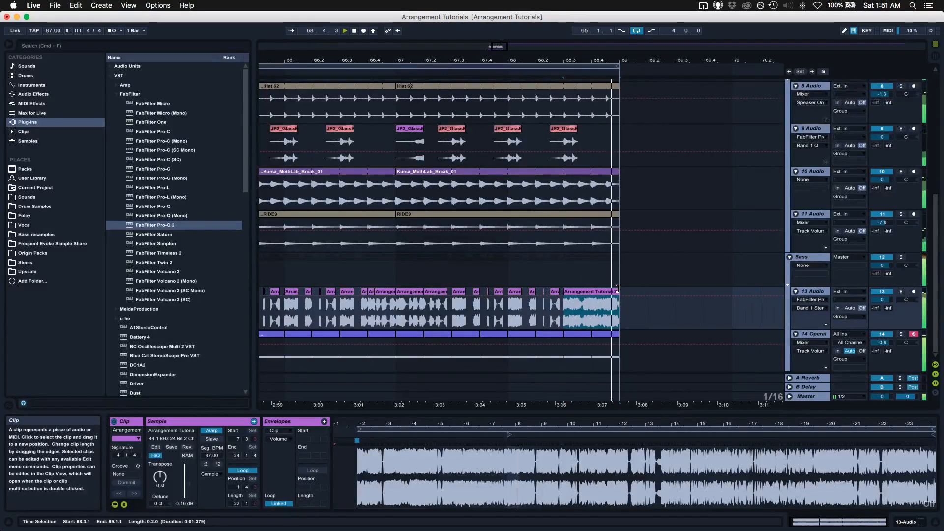
- Move the sample start of the extended bass clip back to 5.4 while playing it
key("space")
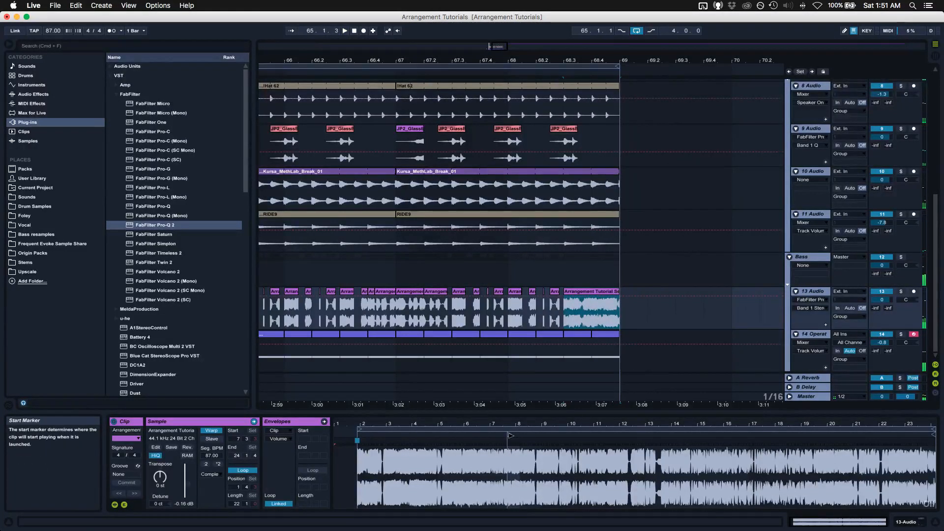
left_click_drag(509, 435, 497, 439)
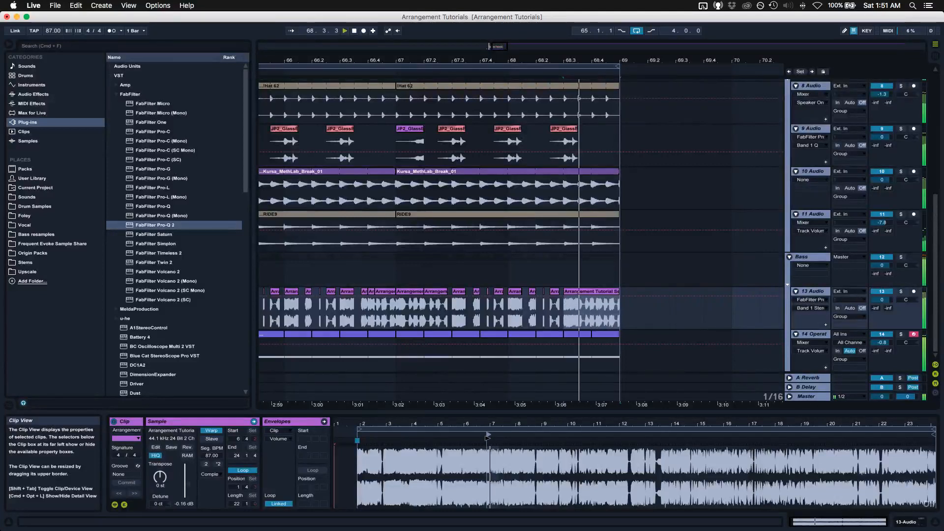
left_click_drag(488, 436, 472, 435)
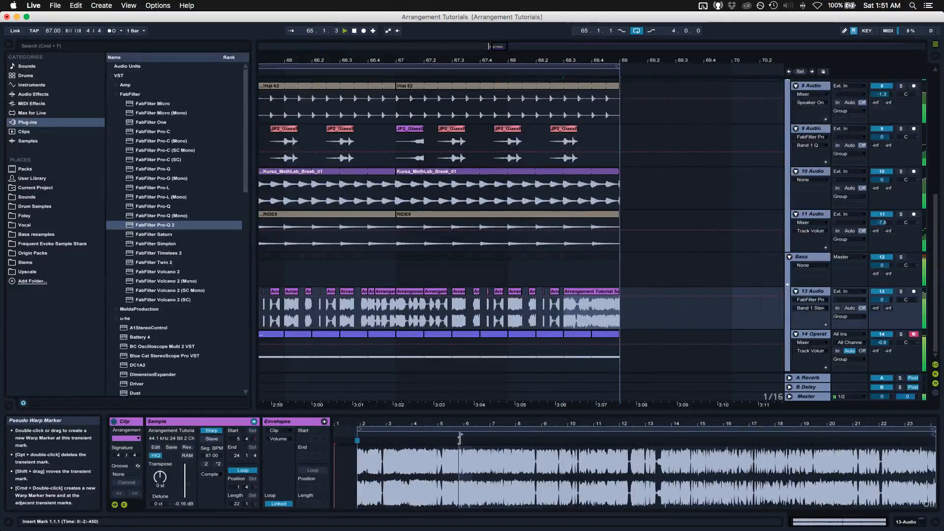
- Set the last bass clip's warp mode to Tones and audition transpositions of 13, 30 and 5 st
left_click(210, 474)
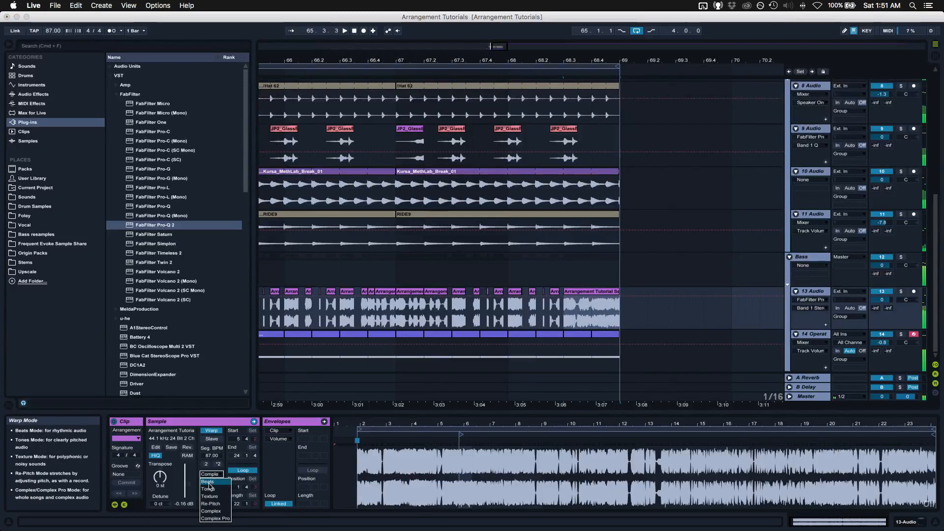
left_click(208, 489)
left_click_drag(160, 476, 160, 458)
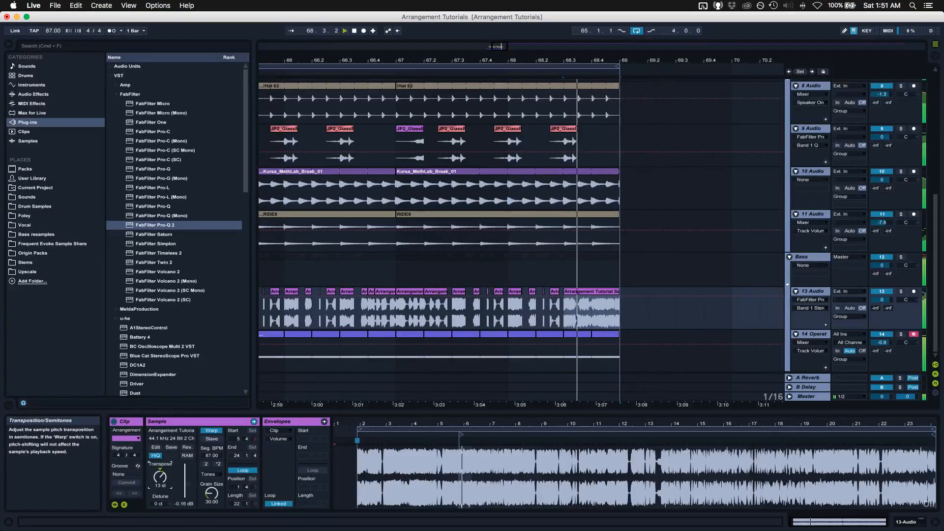
left_click_drag(160, 477, 160, 479)
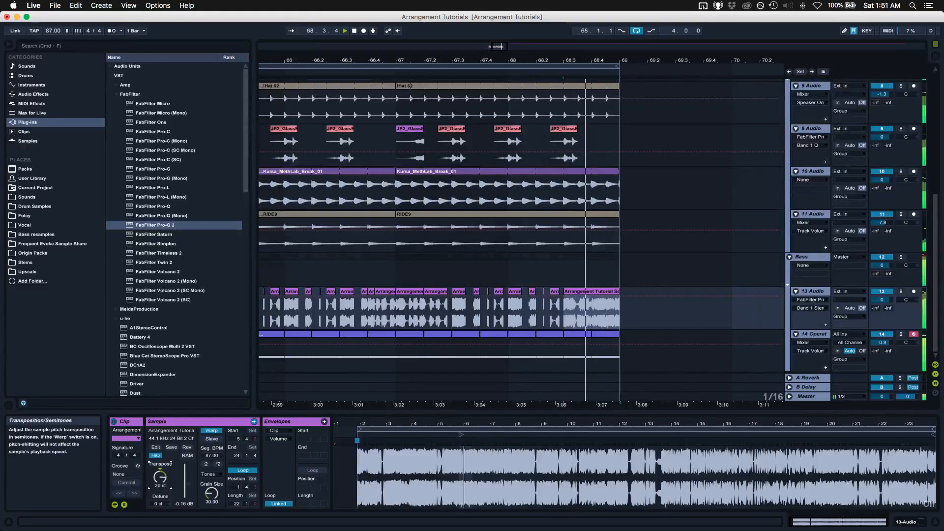
left_click_drag(159, 477, 160, 482)
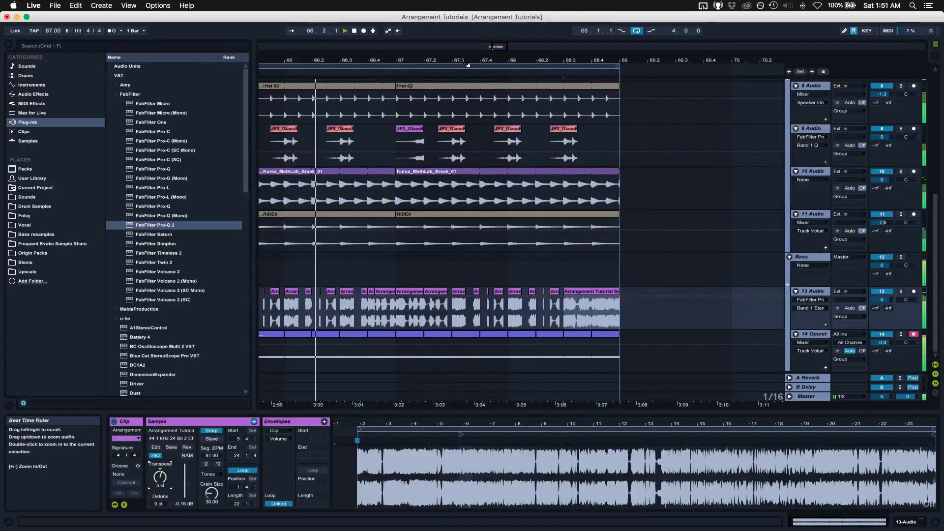
- Reset the last bass clip's transposition to 0 st
left_click_drag(468, 65, 466, 41)
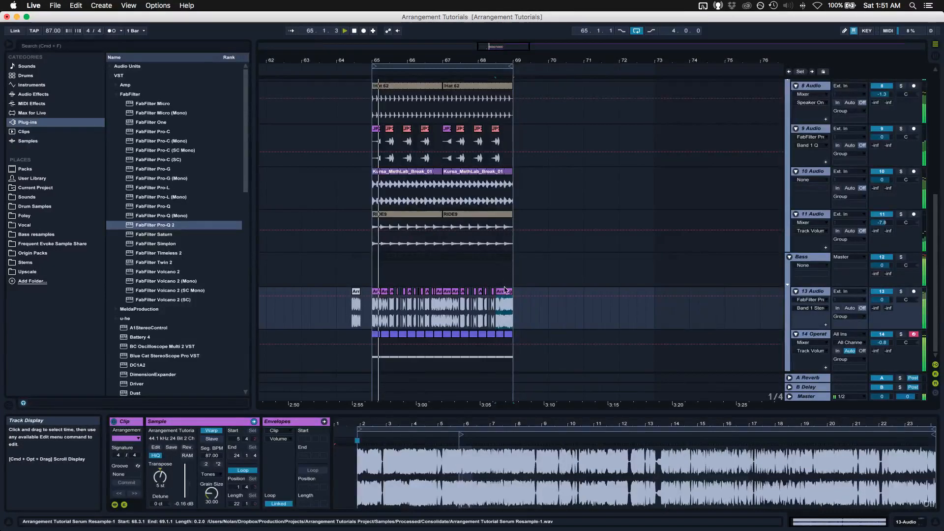
left_click(159, 475)
key("Delete")
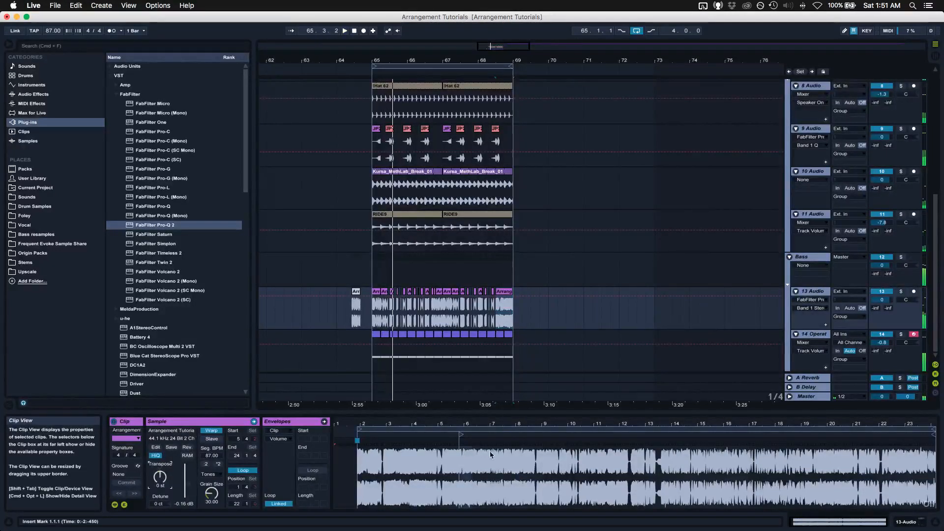
- Audition sample starts such as 3.1, 1.4 and 17.1 for the last bass clip and settle on 21.3
left_click(449, 436)
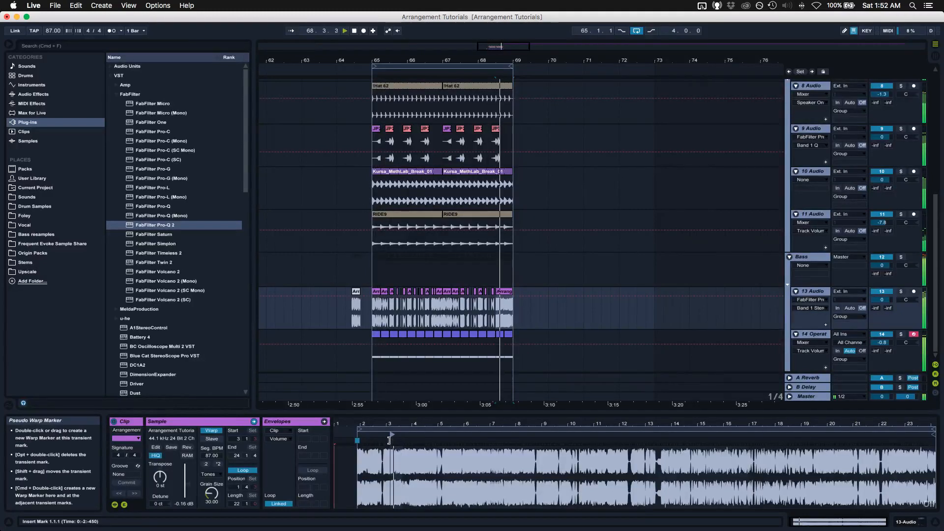
left_click(504, 291)
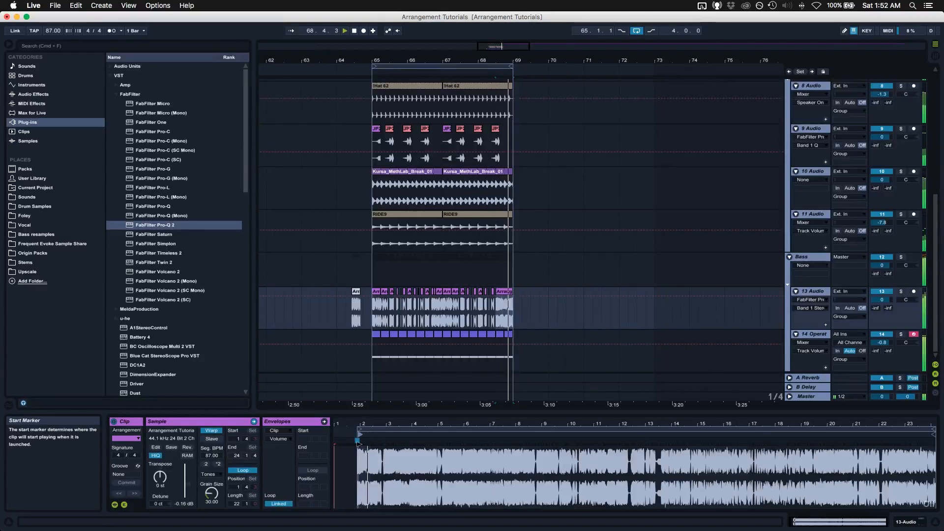
left_click_drag(357, 440, 724, 433)
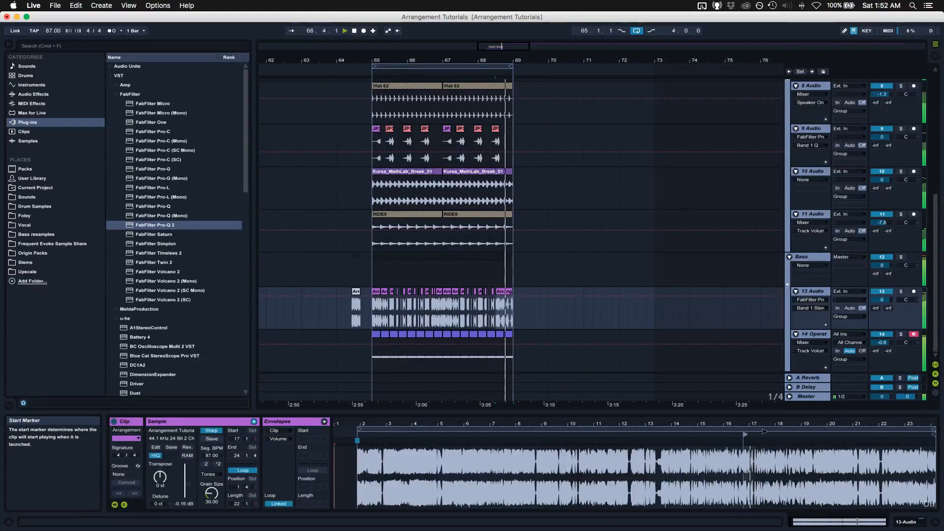
left_click_drag(796, 432, 812, 431)
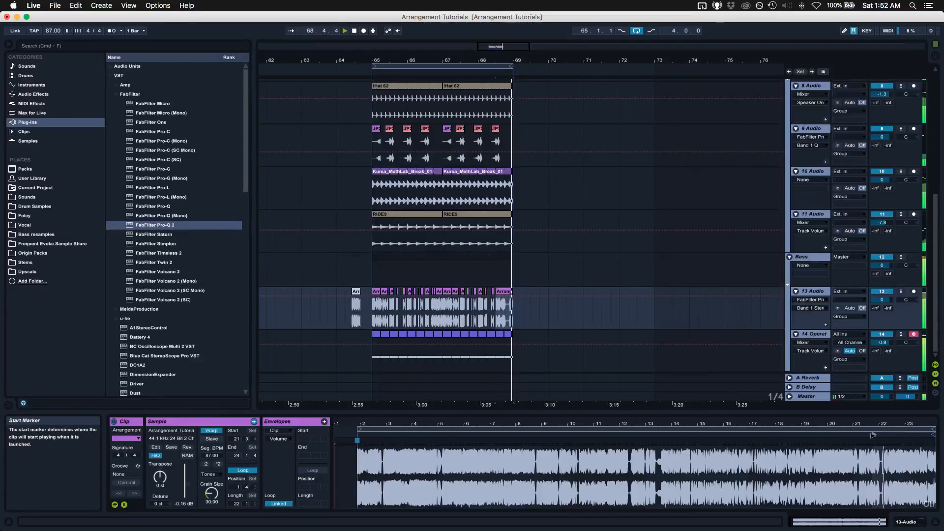
key("space")
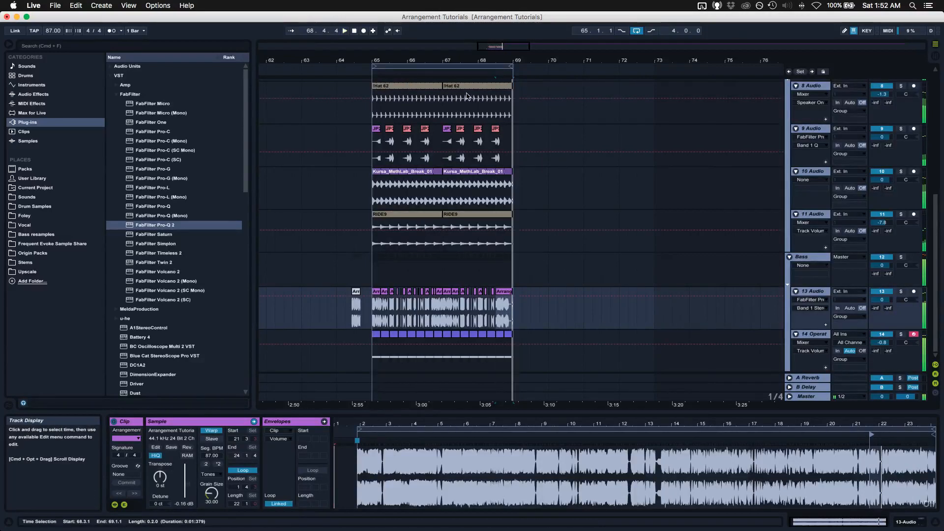
key("space")
- Split the last bass clip on track 13 at 68.4.1
left_click_drag(502, 63, 517, 124)
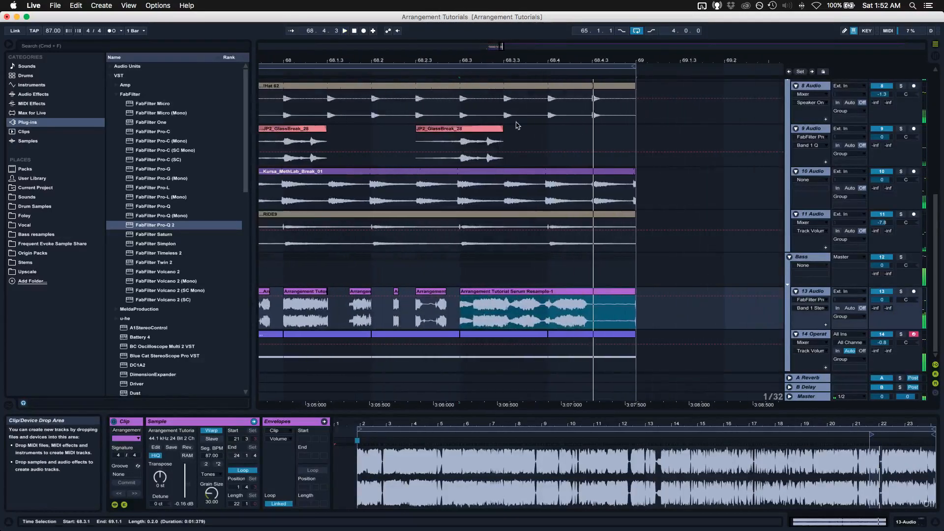
left_click(548, 322)
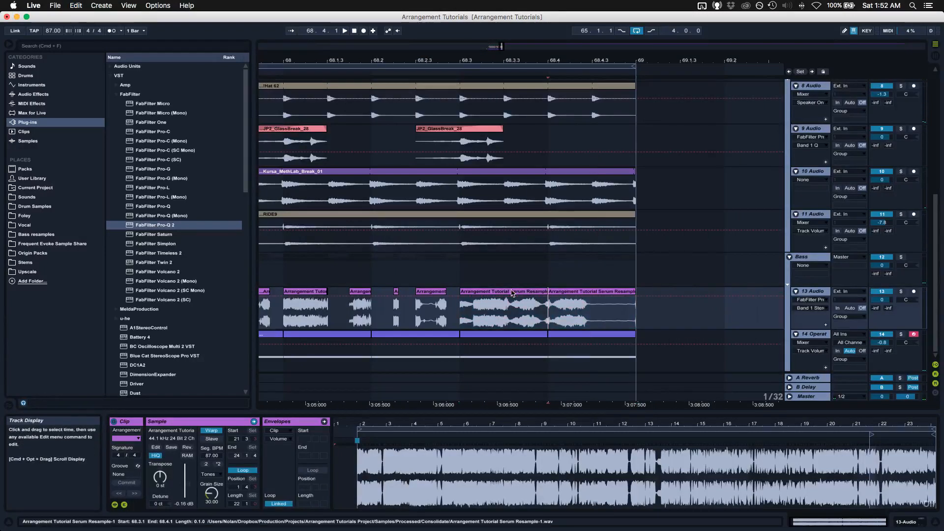
key("super+e")
- Move the sample start of the bass clip at 68.3.1 to 15.2 and play it repeatedly
left_click_drag(872, 435, 706, 439)
key("space")
key("space")
key("space")
key("space")
key("space")
key("space")
key("space")
key("space")
key("space")
key("space")
key("space")
key("space")
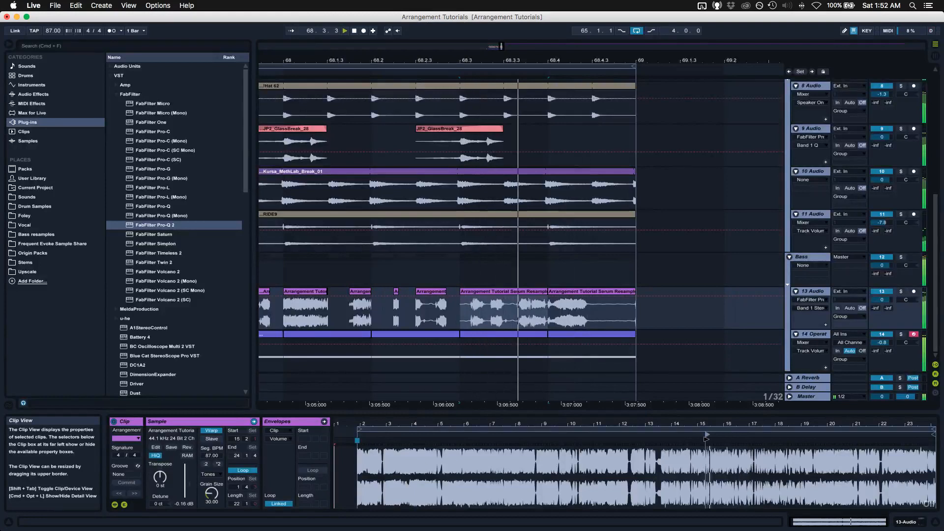
key("space")
key("space")
key("space")
key("space")
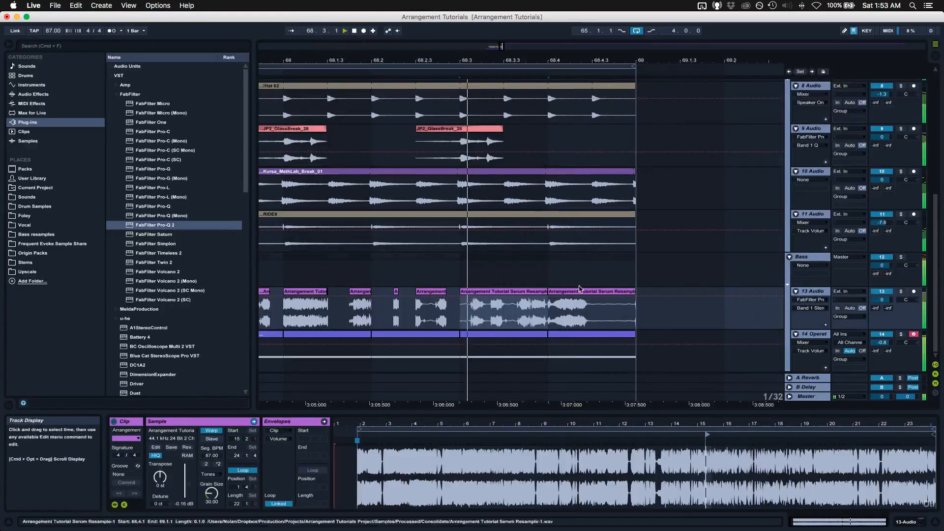
- Select the bass clip at 68.4.1, move its sample start to 10.3 and play it repeatedly
left_click(580, 297)
left_click(590, 292)
key("space")
key("space")
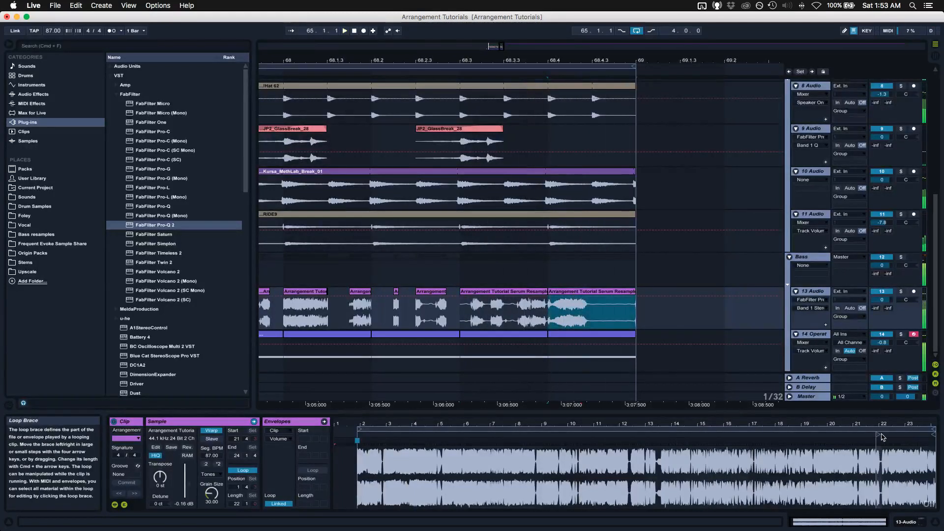
mouse_move(878, 434)
left_mouse_down()
mouse_move(894, 434)
mouse_move(623, 436)
mouse_move(584, 445)
left_mouse_up()
key("space")
key("space")
key("space")
key("space")
key("space")
key("space")
key("space")
key("space")
key("space")
key("space")
key("space")
key("space")
key("space")
key("space")
key("space")
key("space")
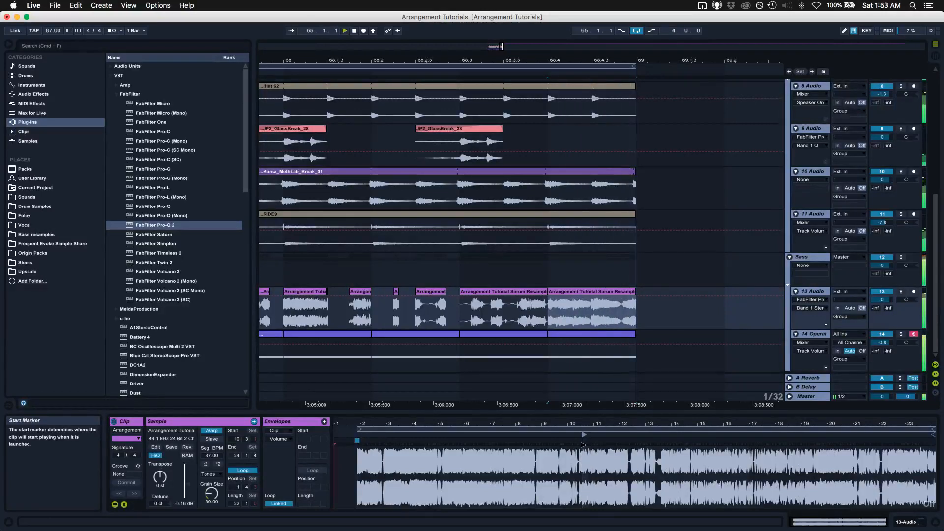
key("space")
key("space")
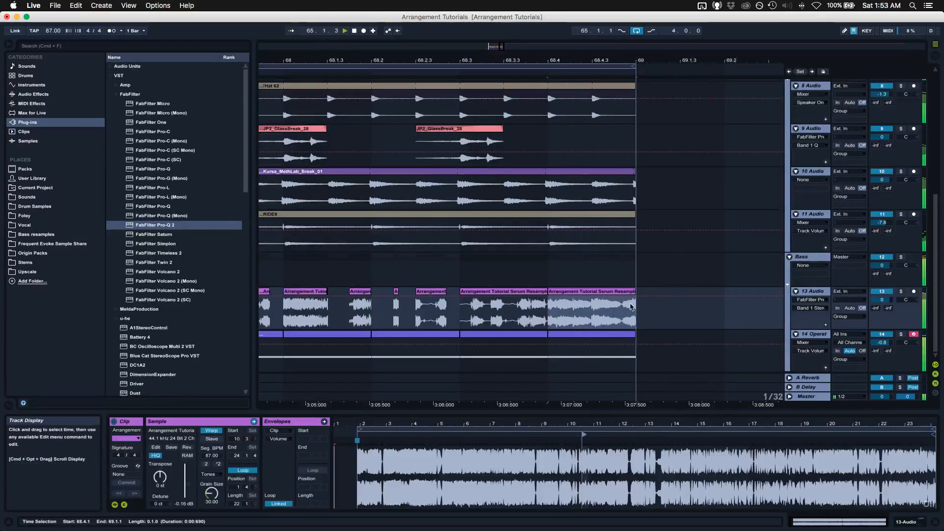
- Try trimming the last bass clip's end to slightly before 69.1.1 and moving its sample start to 9.2
left_click_drag(633, 306, 622, 296)
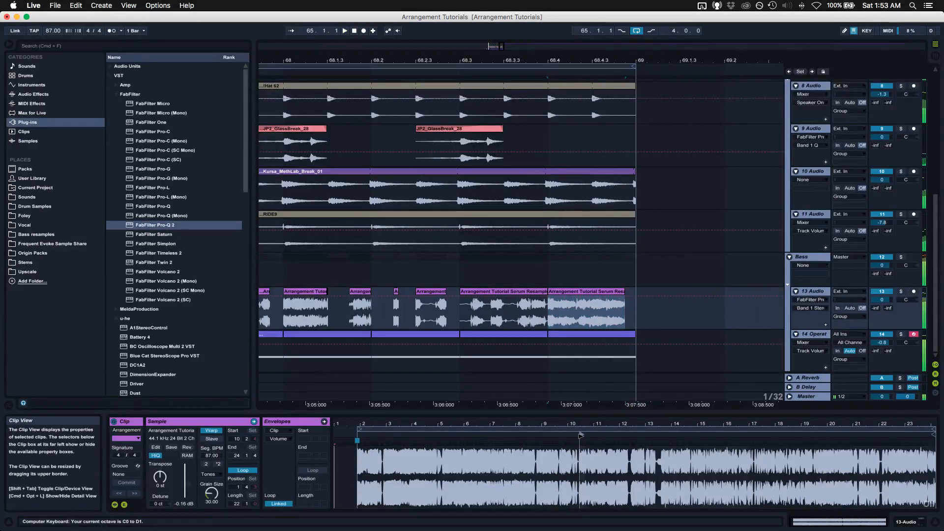
left_click_drag(582, 436, 554, 436)
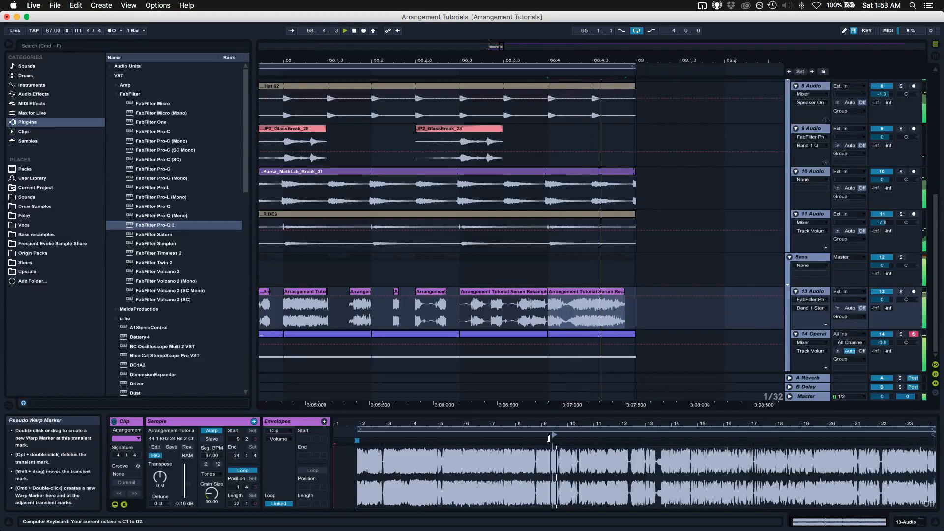
key("x")
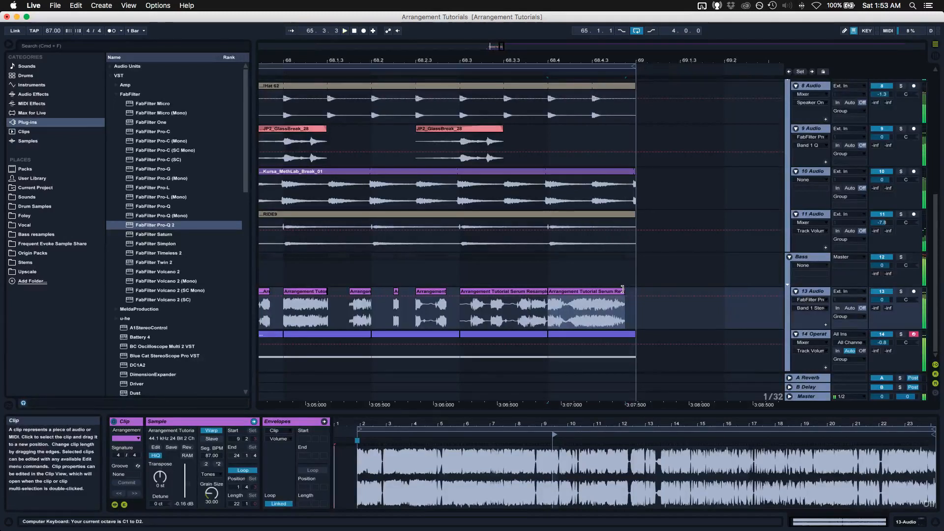
- Extend the last bass clip back to 69.1.1 and move its sample start to 5.2
left_click_drag(623, 289, 635, 289)
left_click_drag(554, 436, 448, 441)
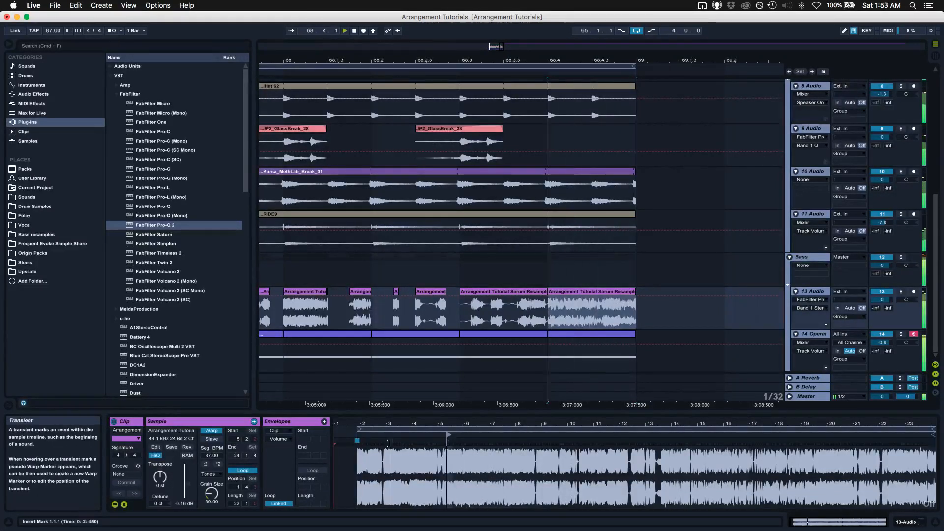
- Transpose the last bass clip to 11 st and play it
mouse_move(160, 476)
left_mouse_down()
mouse_move(159, 457)
mouse_move(160, 491)
left_mouse_up()
key("space")
key("space")
key("space")
key("space")
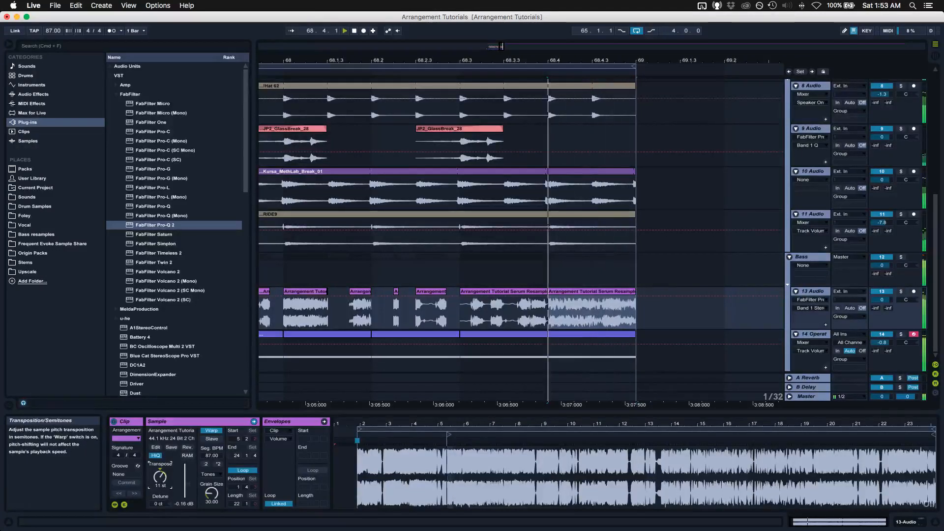
- Try the Re-Pitch warp mode on the last bass clip and set it to Texture instead
left_click(208, 474)
left_click(211, 504)
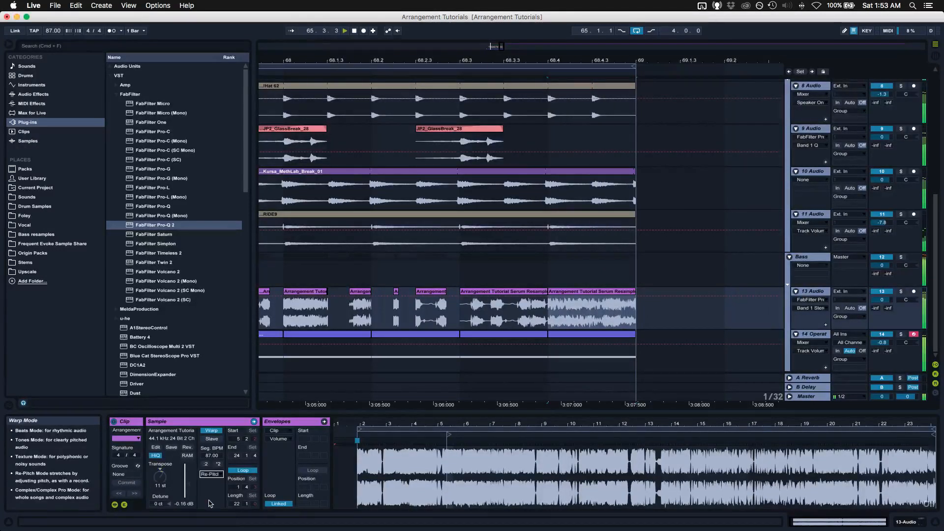
left_click(210, 474)
left_click(208, 496)
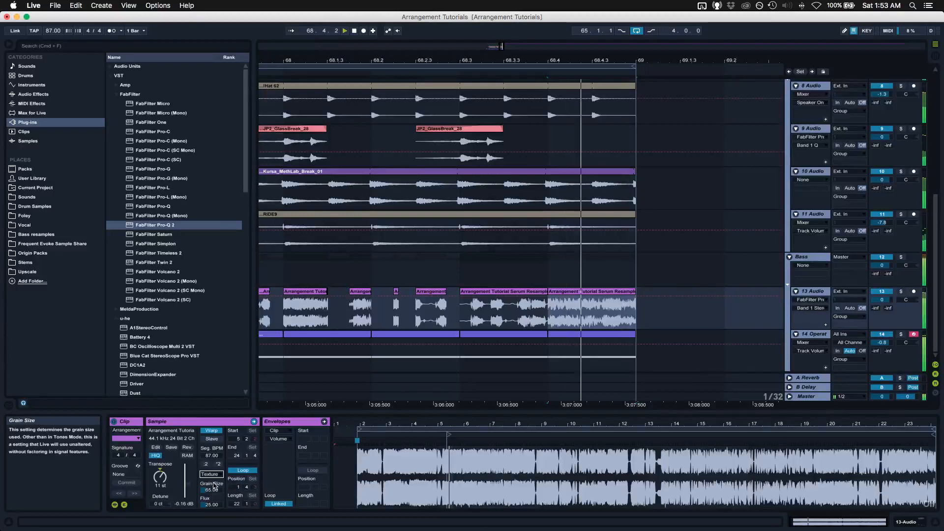
- Set the clip's texture flux to 0.00, adjust its grain size and raise its transposition to 22 st
left_click_drag(211, 490, 211, 457)
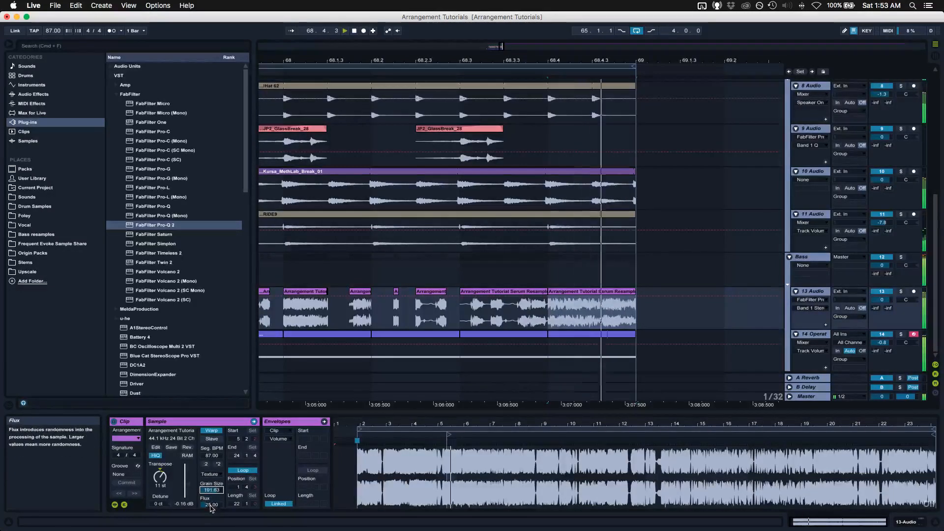
left_click_drag(212, 505, 212, 521)
left_click_drag(211, 490, 211, 512)
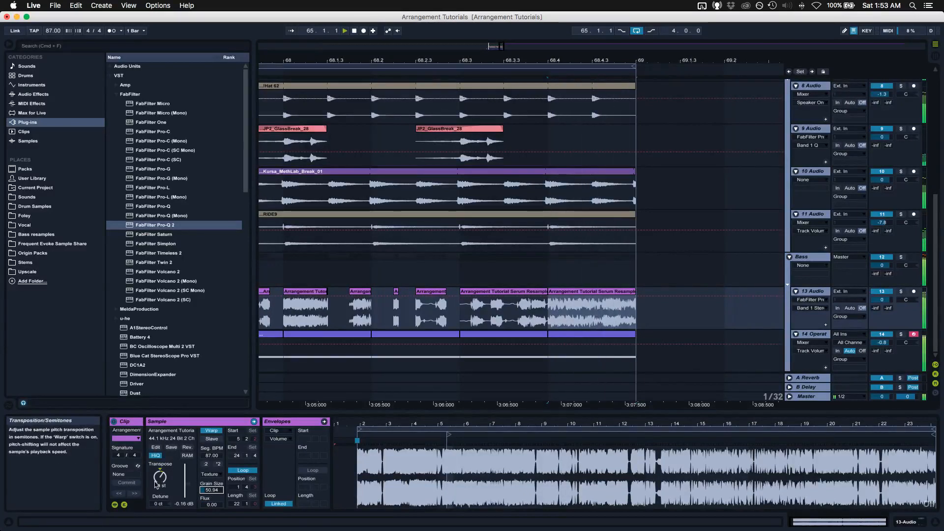
left_click_drag(211, 490, 149, 464)
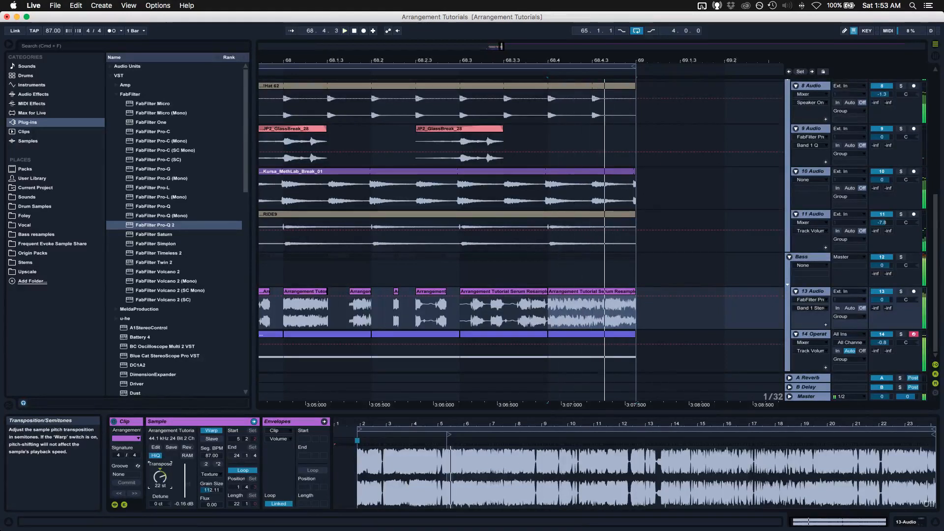
- Try the last bass clip at 19 st with its segment tempo halved to 43.50 BPM and its sample start at 5.2
left_click_drag(160, 477, 160, 492)
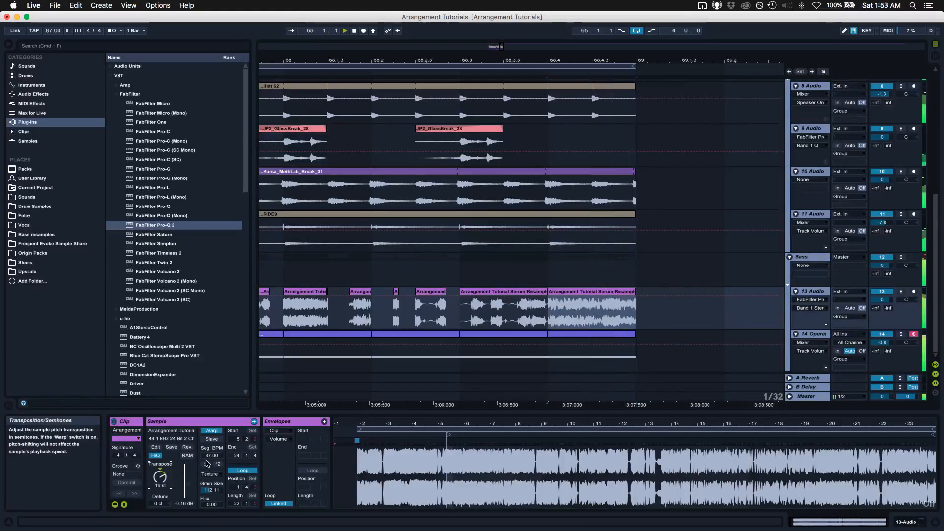
left_click(206, 464)
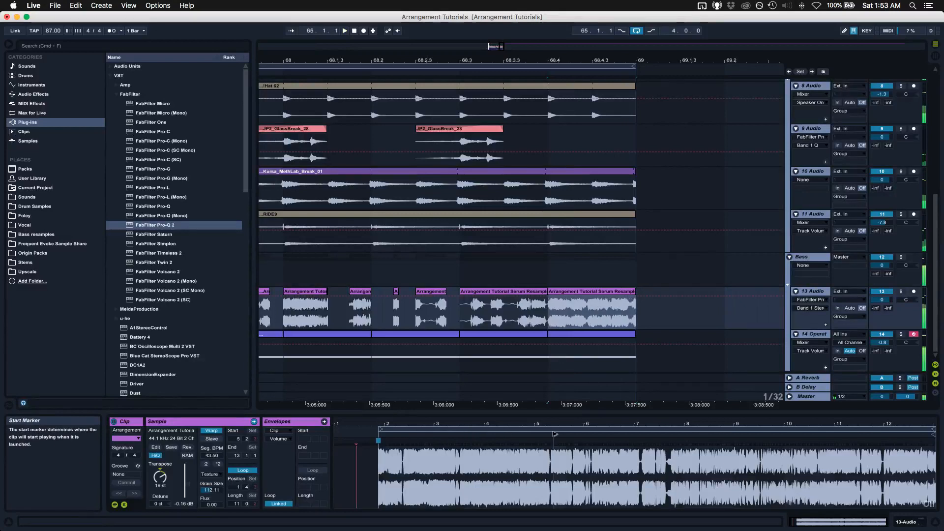
left_click_drag(466, 434, 559, 434)
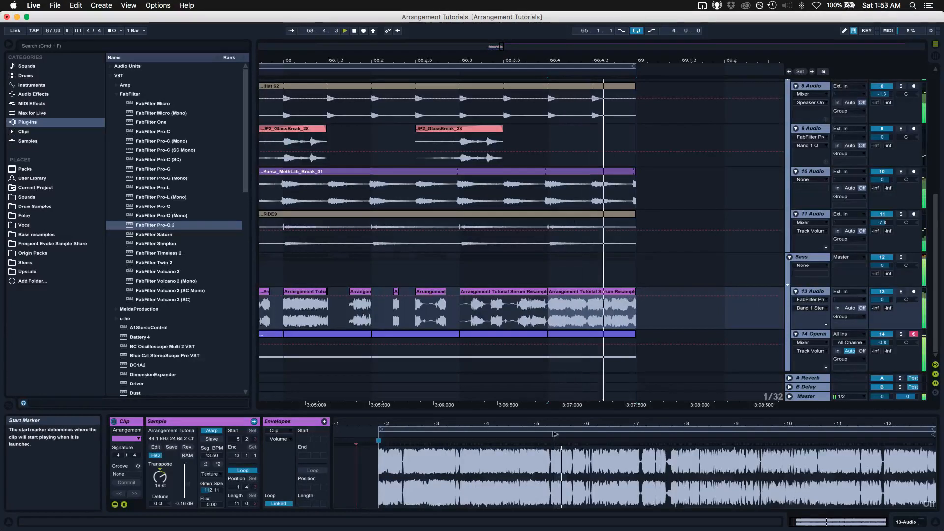
- Double the last bass clip's segment tempo to 174.00 BPM and switch it to Tones warp mode with 0 st transposition
left_click(217, 463)
left_click(218, 463)
left_click(211, 474)
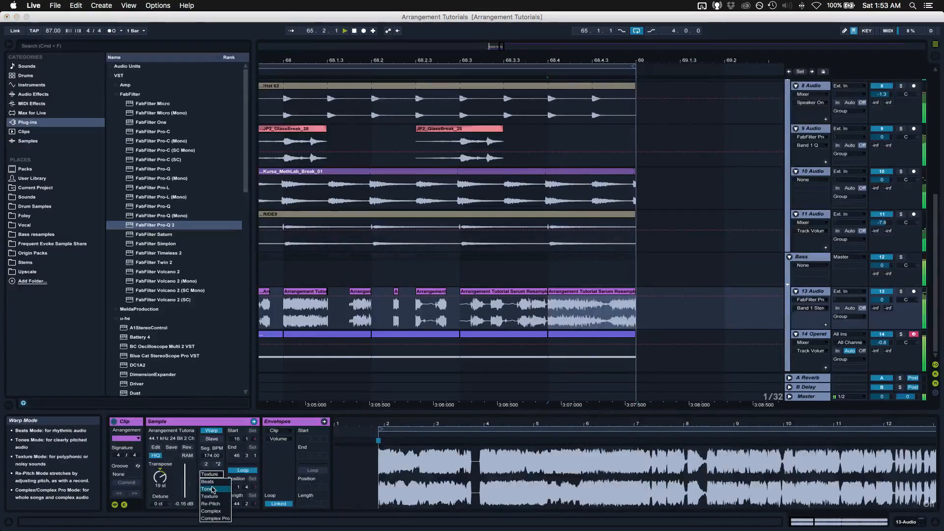
left_click(213, 489)
left_click_drag(158, 467, 159, 482)
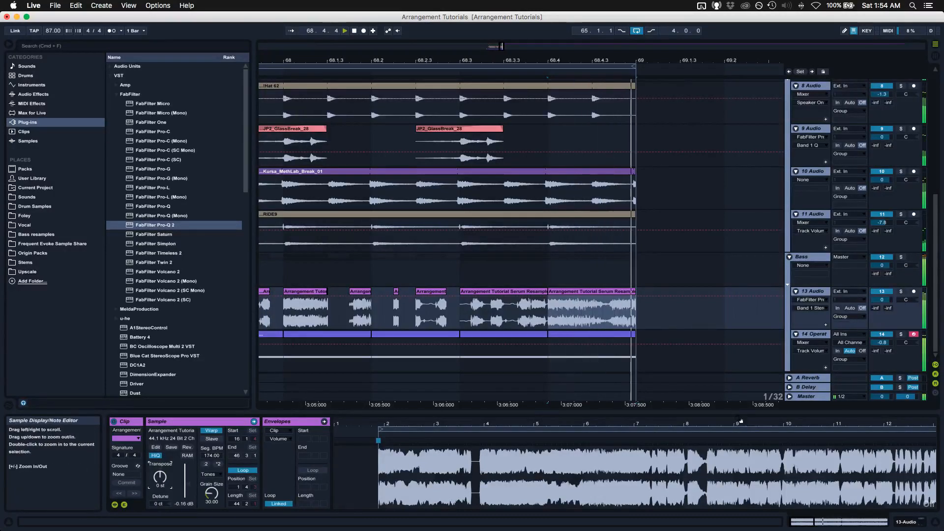
- Move the last bass clip's sample start to 14.2 and play the ending fill repeatedly
left_click_drag(446, 426, 446, 410)
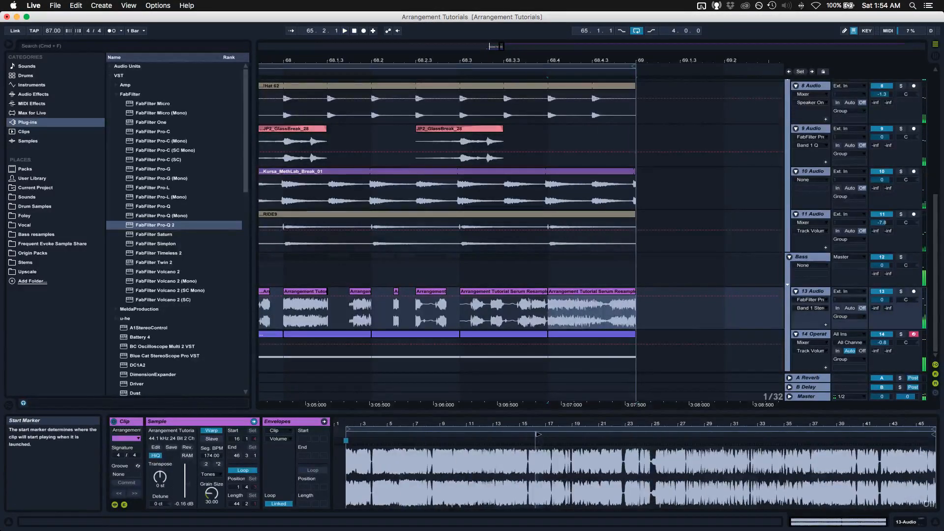
key("space")
left_click_drag(537, 435, 512, 435)
key("space")
key("space")
key("space")
key("space")
key("space")
key("space")
key("space")
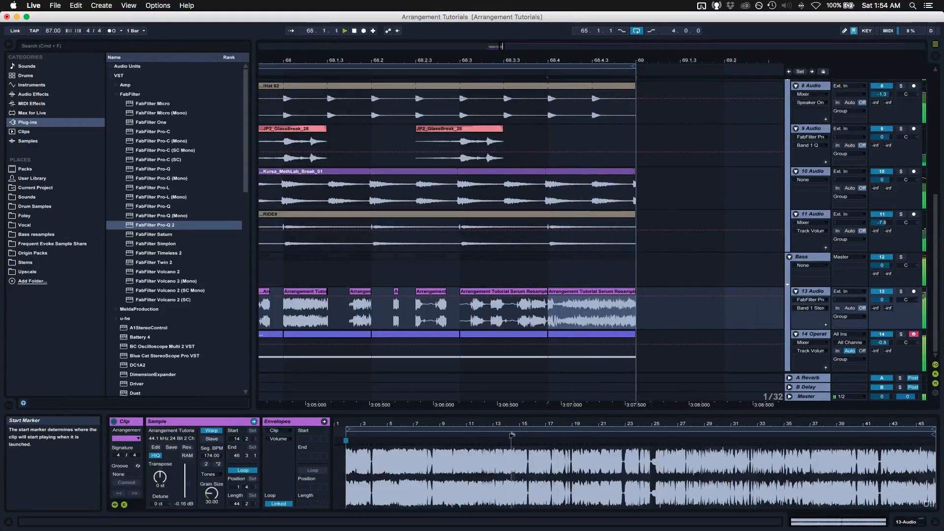
- Halve the last bass clip's segment tempo to 87.00 BPM, move its sample start to 7.2 and play it
left_click(205, 464)
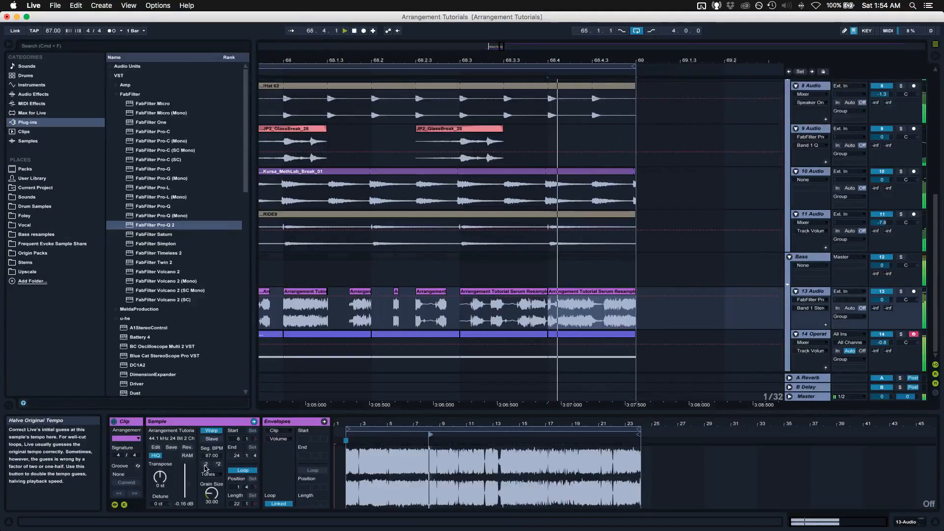
left_click_drag(430, 435, 420, 435)
key("space")
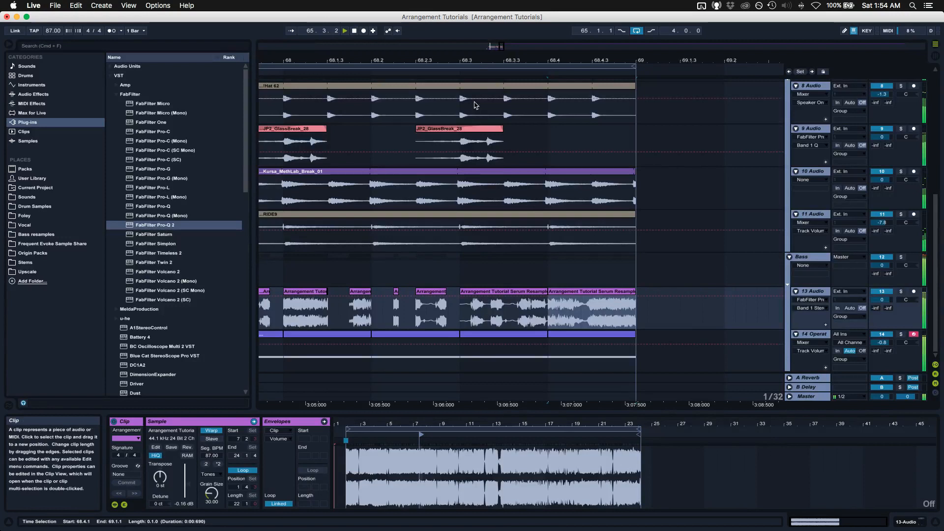
- Play back the four-bar section, and duplicate its time range from 65.1.1 to 69.1.1 across all tracks
left_click_drag(481, 61, 480, 22)
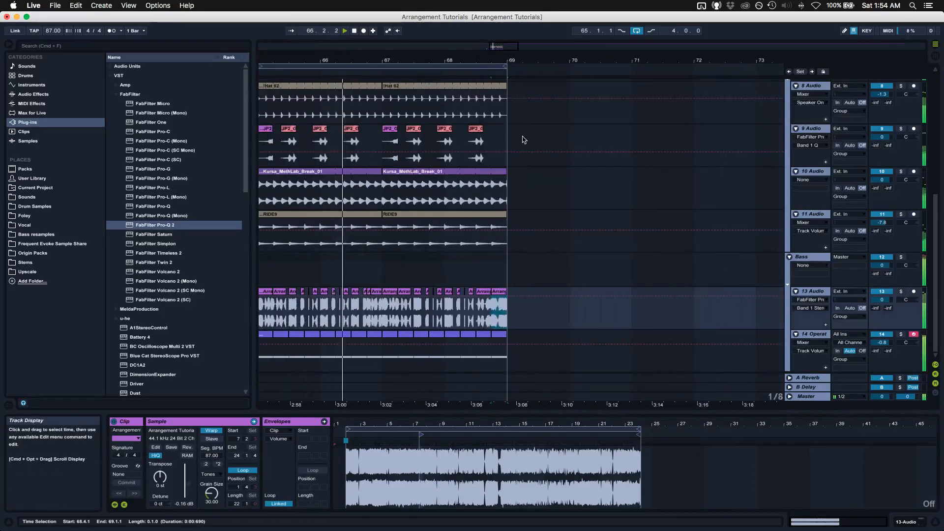
scroll(524, 135, "left", 5)
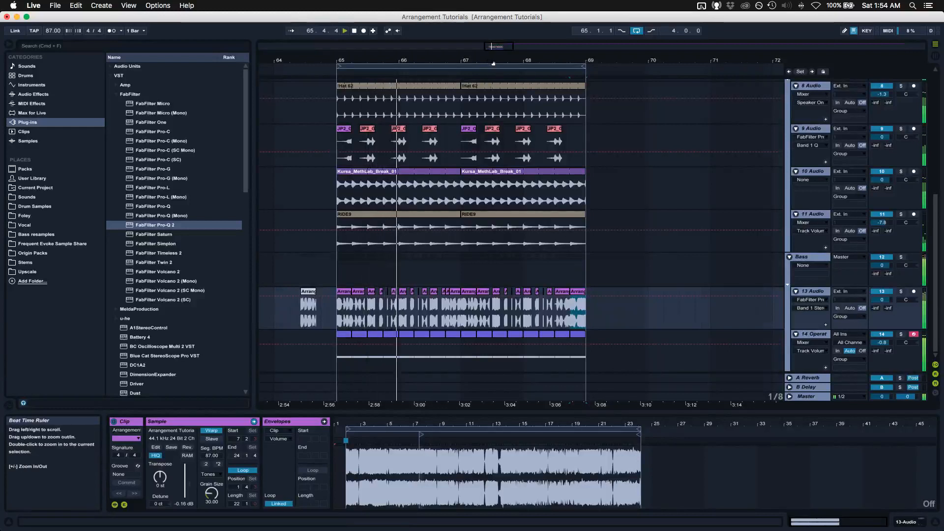
left_click_drag(493, 63, 494, 60)
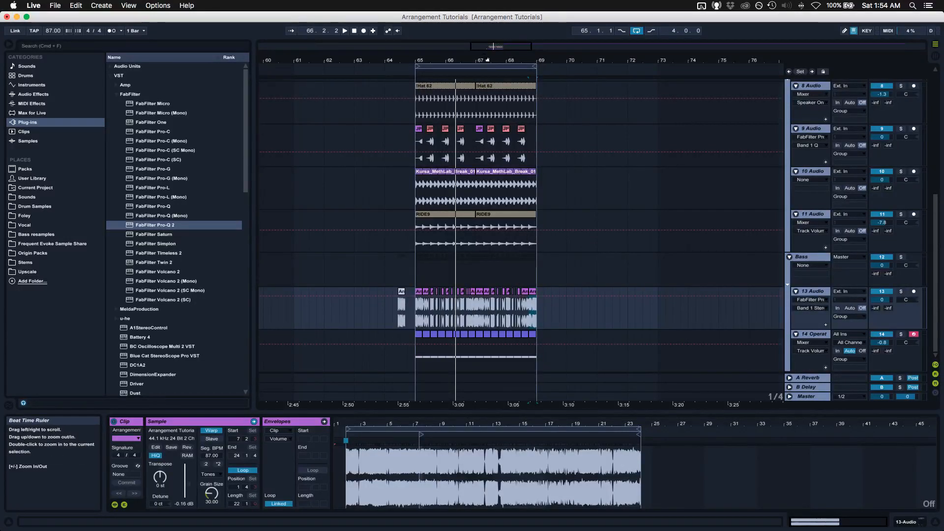
left_click_drag(493, 46, 493, 44)
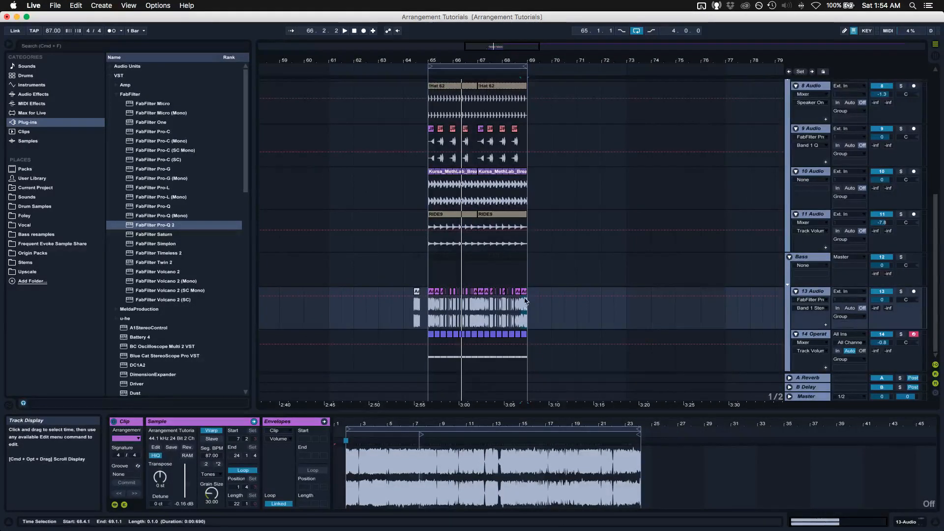
left_click(431, 294)
left_click(524, 295, "shift")
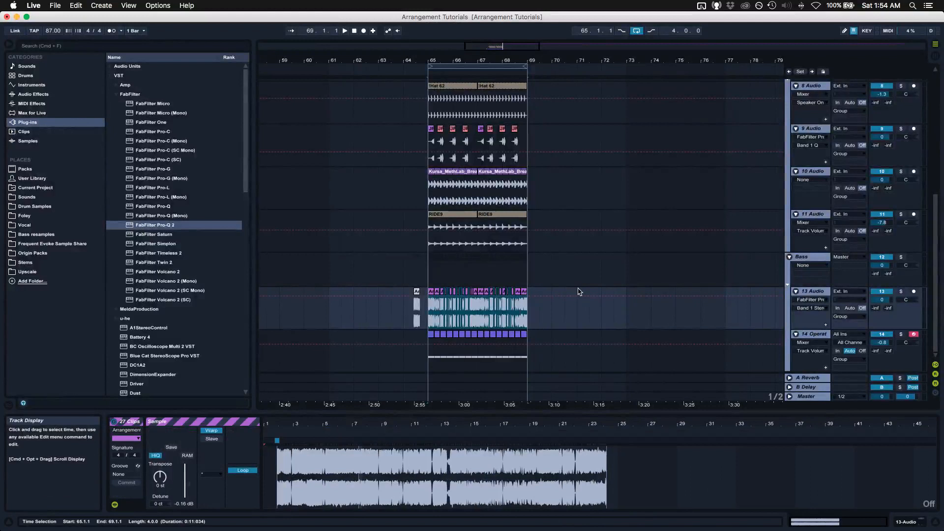
key("super+d")
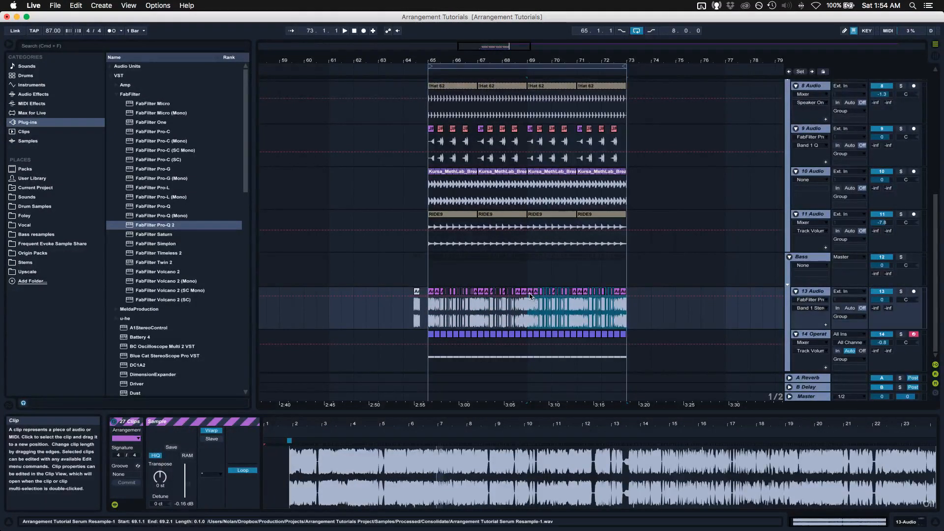
- Consolidate the duplicated bass clips between 69.1.1 and 73.1.1 on track 13 into a single clip
left_click(622, 293)
left_click(623, 295, "shift")
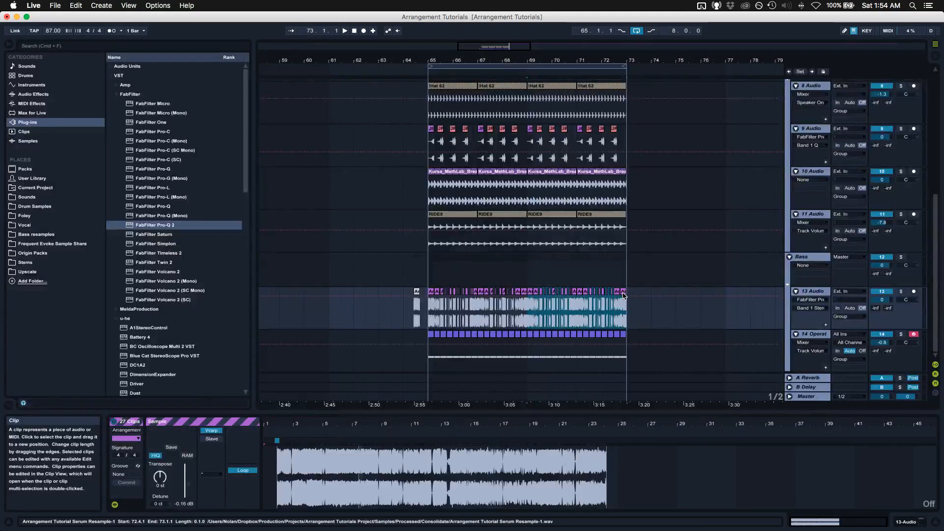
key("super+j")
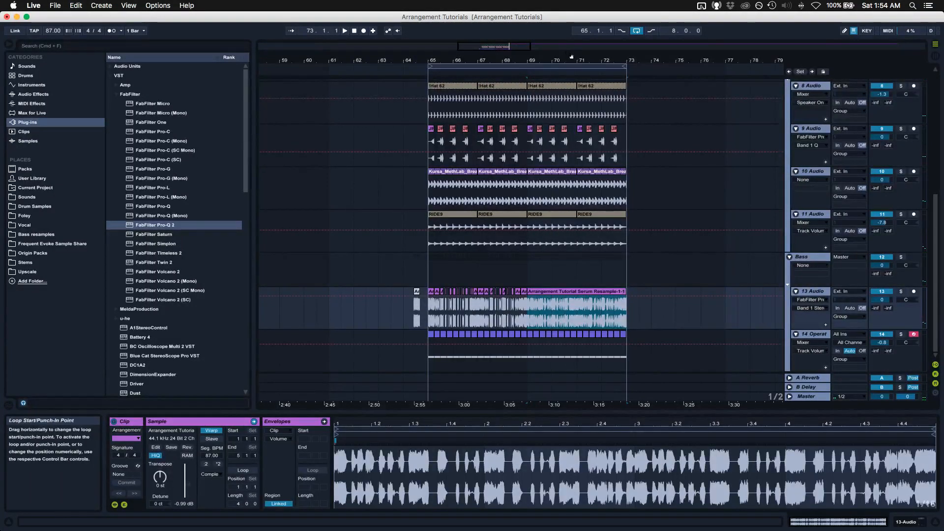
- Split the consolidated bass clip at 69.1.4 and delete everything after the split
left_click_drag(567, 60, 566, 204)
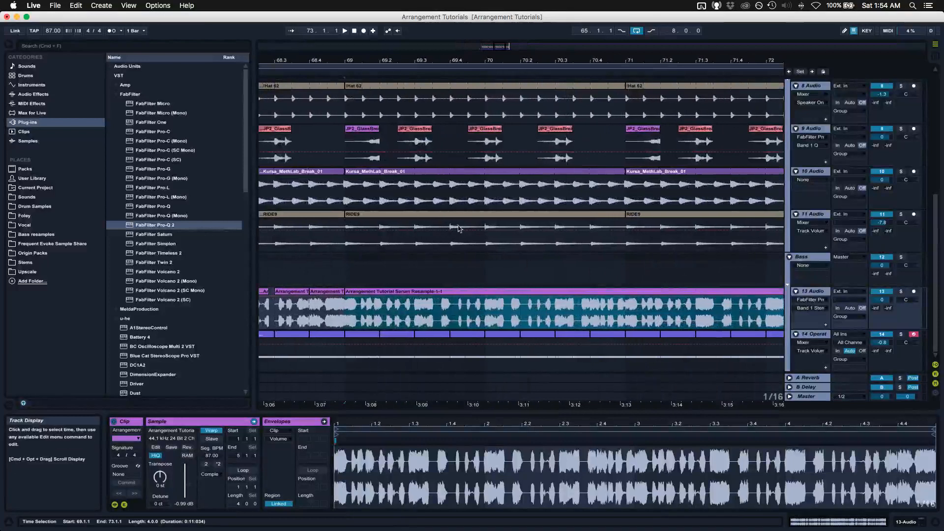
left_click(376, 325)
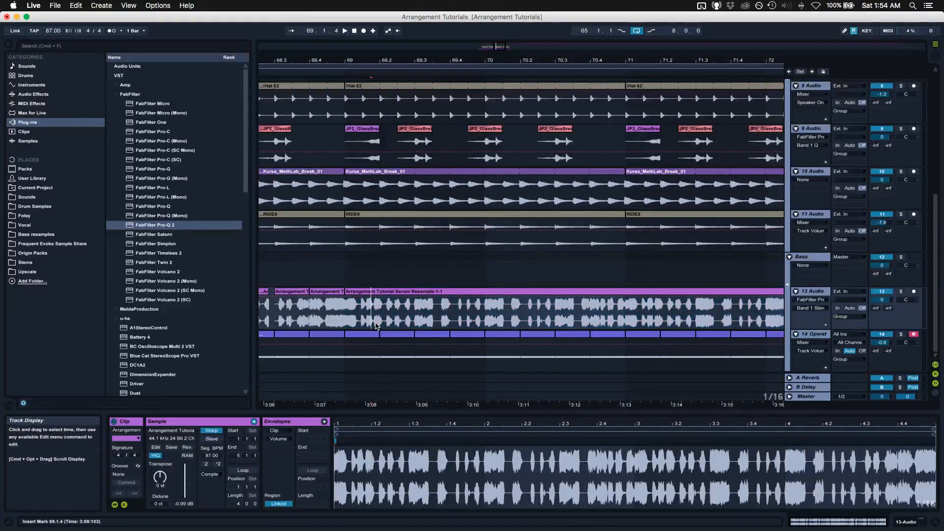
key("super+e")
left_click(398, 296)
key("Delete")
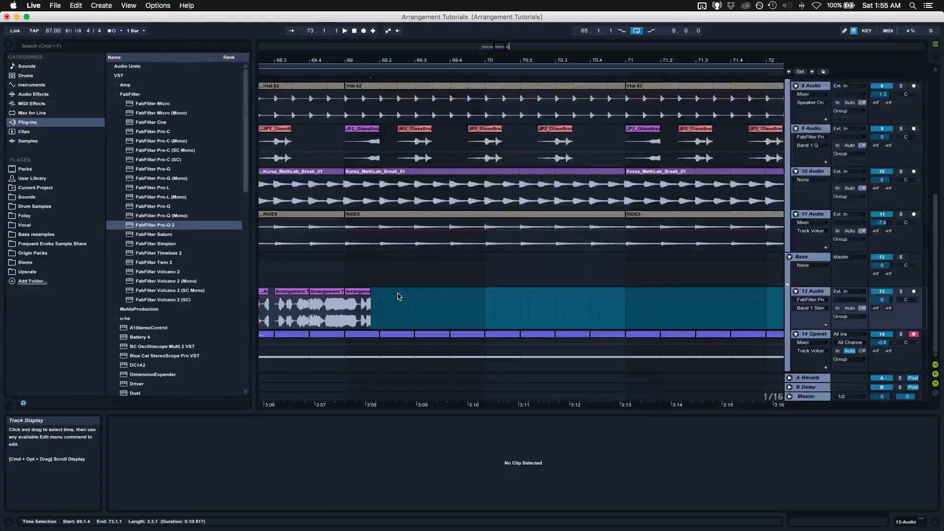
- Recolour the remaining consolidated bass clip light blue and extend its end to 69.3.1
left_click_drag(372, 300, 346, 300)
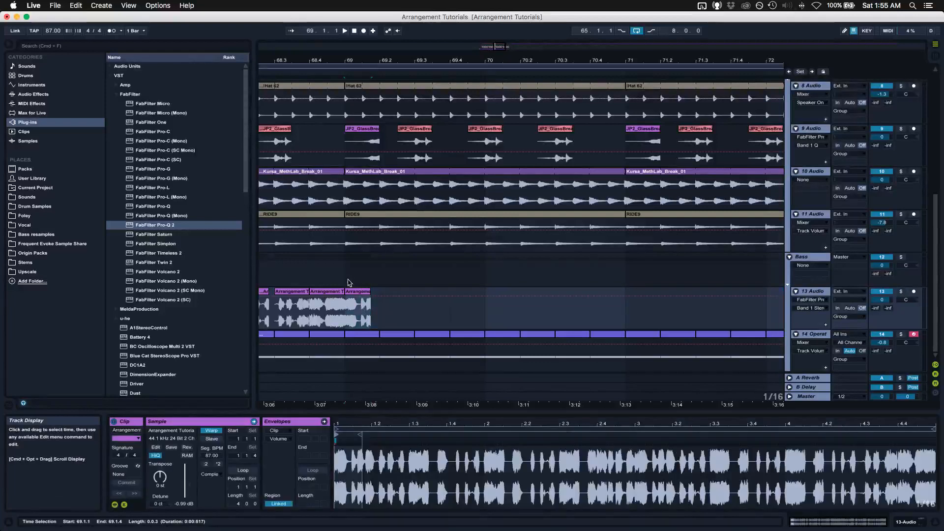
right_click(353, 293)
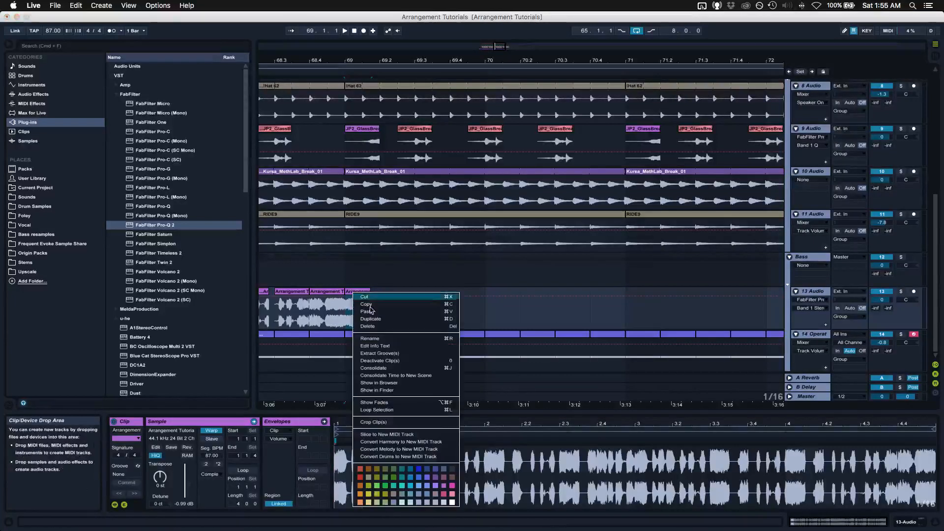
left_click(411, 486)
left_click_drag(370, 288, 414, 289)
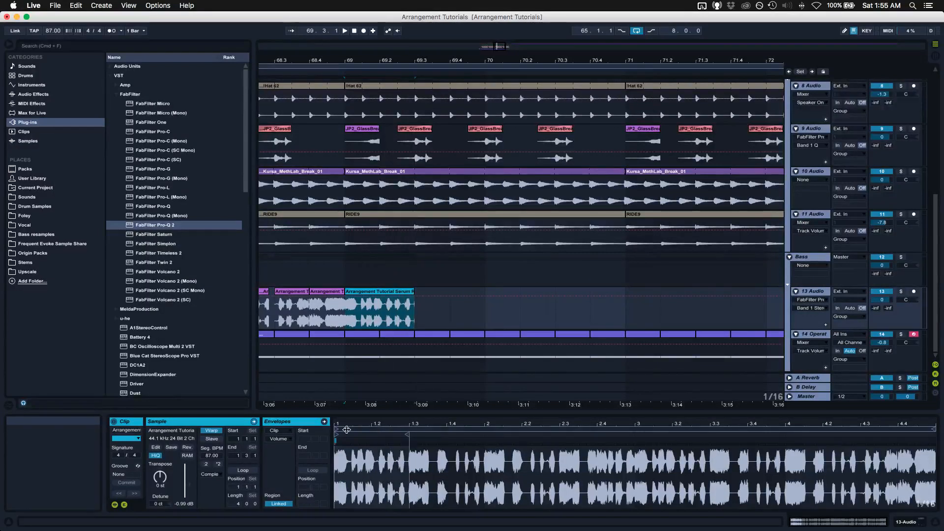
- Enable looping on the light blue bass clip and move its sample start to 1.2
left_click(240, 471)
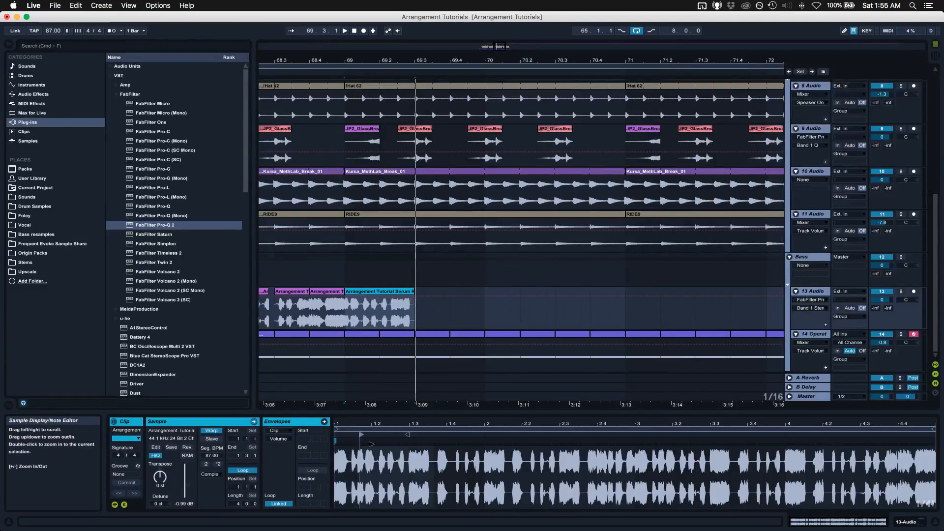
left_click(371, 444)
left_click_drag(371, 444, 378, 445)
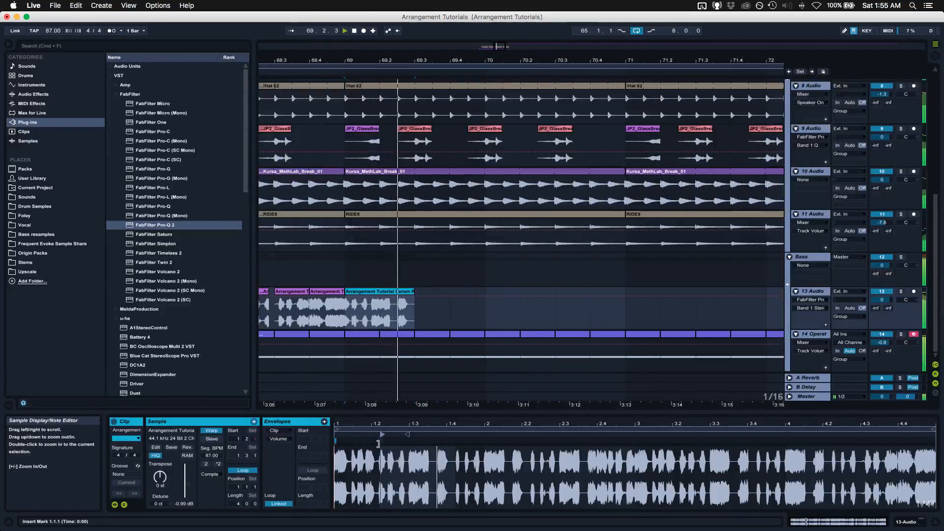
- Split the light blue bass clip at 69.2.2 and at 69.2.1 to isolate a short middle slice
left_click(391, 320)
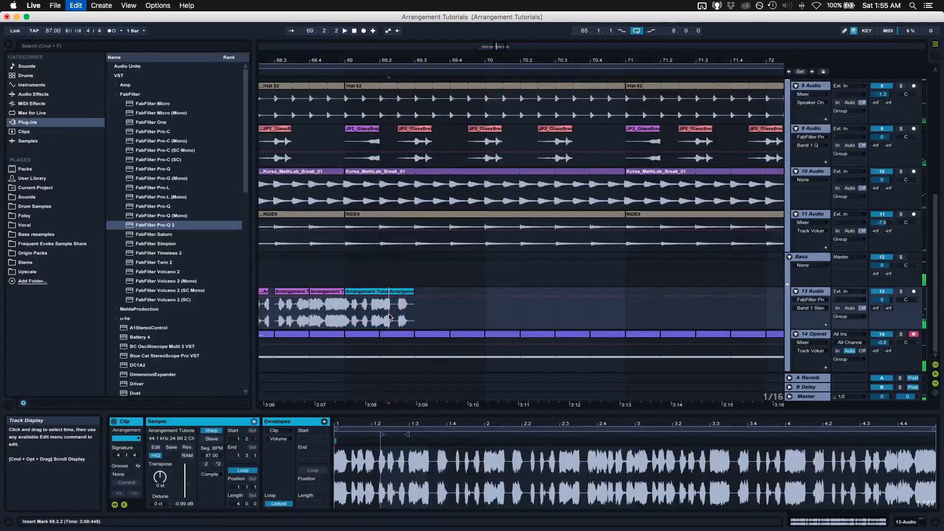
left_click(375, 313)
key("space")
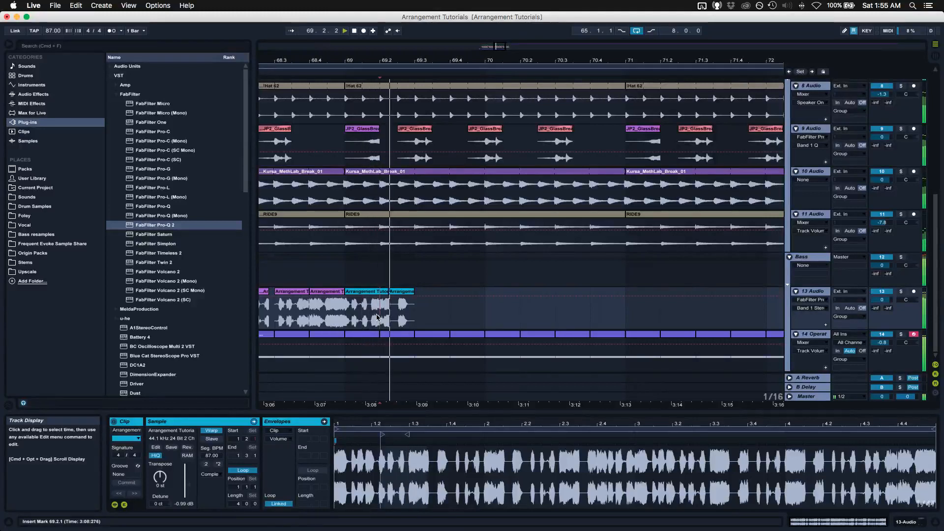
key("super+e")
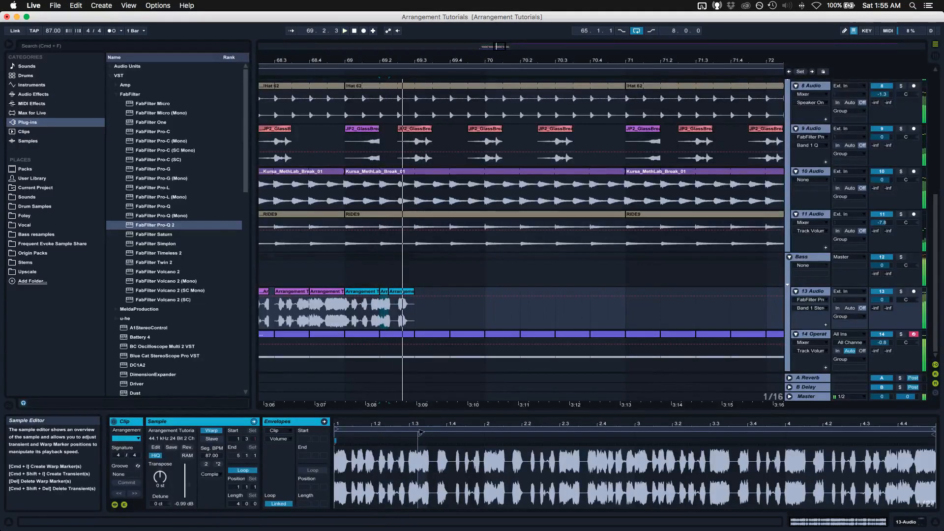
- Move the short middle slice's sample start to 2.3 and halve its segment tempo to 43.50 BPM
left_click(440, 433)
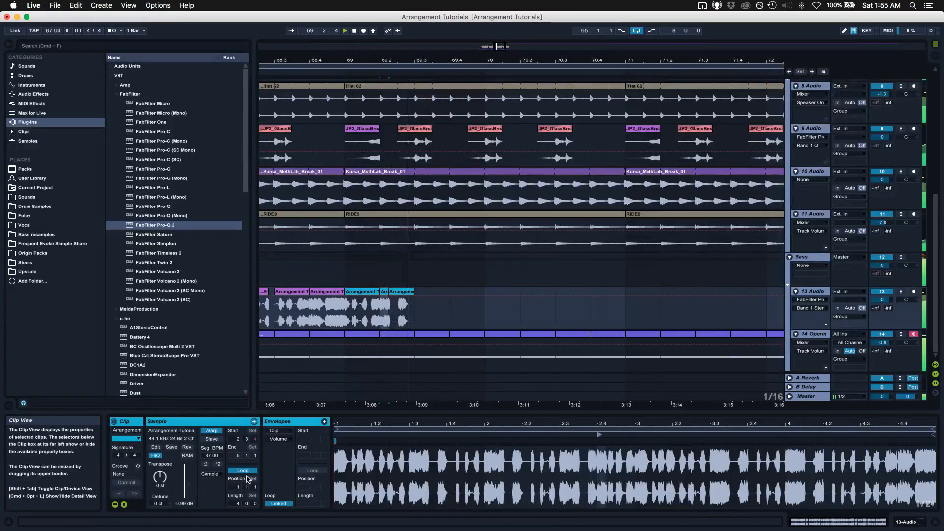
left_click(207, 464)
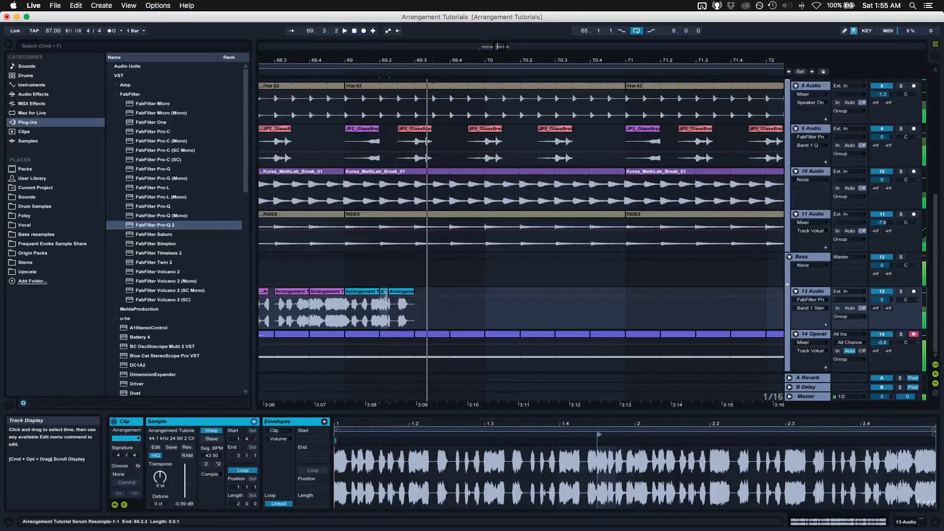
- Extend the middle light blue slice to 69.2.4 and set its warp mode to Tones
left_click_drag(398, 291, 408, 291)
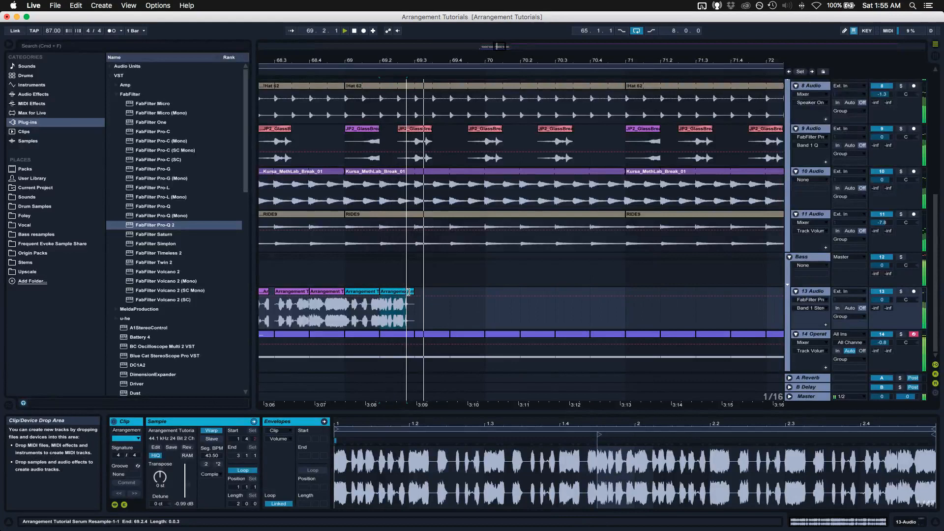
left_click(209, 474)
left_click(212, 483)
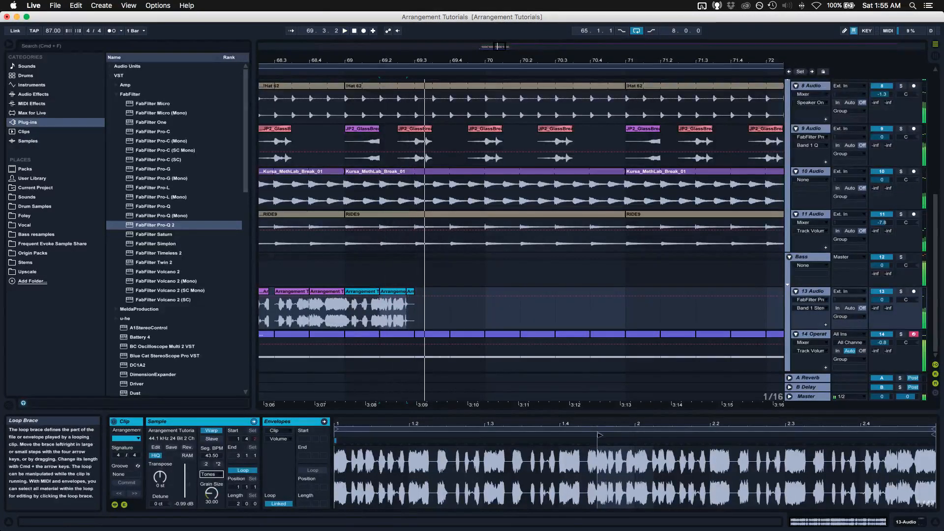
- Shift the light blue slice's sample start earlier in the waveform and play the new phrase from 69.1.1
left_click(573, 434)
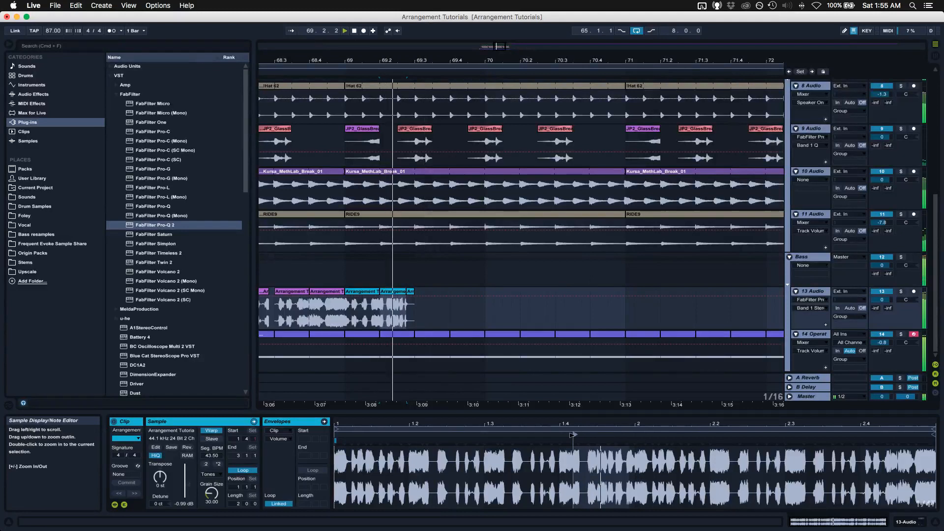
left_click_drag(525, 440, 377, 439)
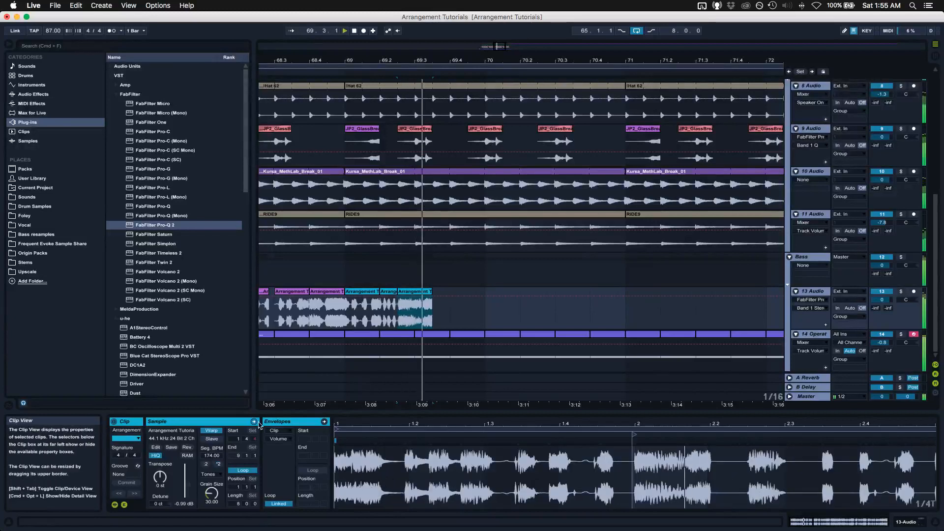
left_click(349, 317)
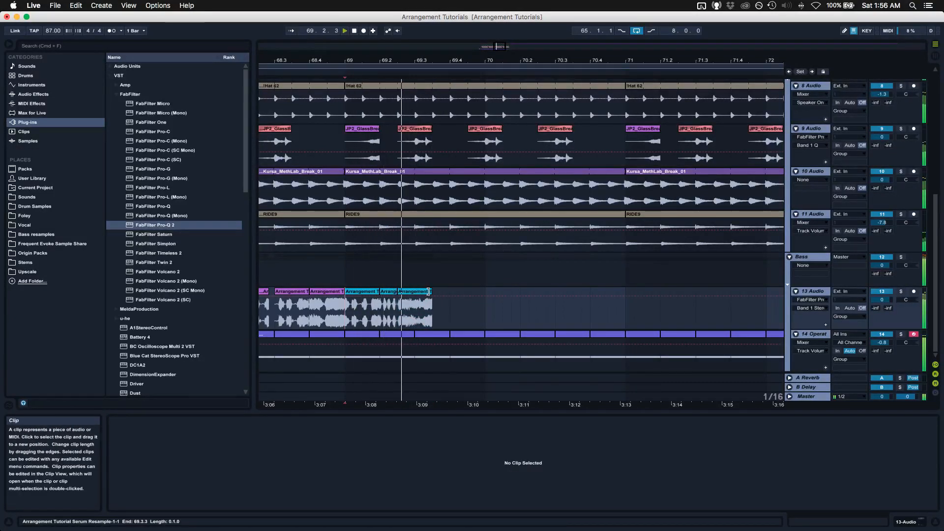
- Shorten the last light blue bass slice to end at 69.3.1, reposition its sample start to 1.4 and halve its segment tempo to 87.00 BPM
left_click(428, 292)
key("space")
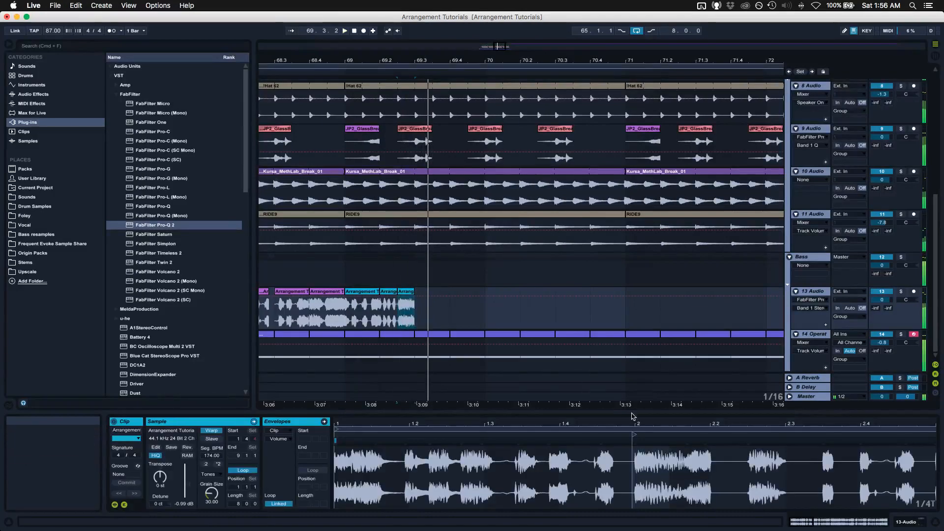
mouse_move(633, 424)
left_mouse_down()
mouse_move(475, 423)
mouse_move(478, 435)
left_mouse_up()
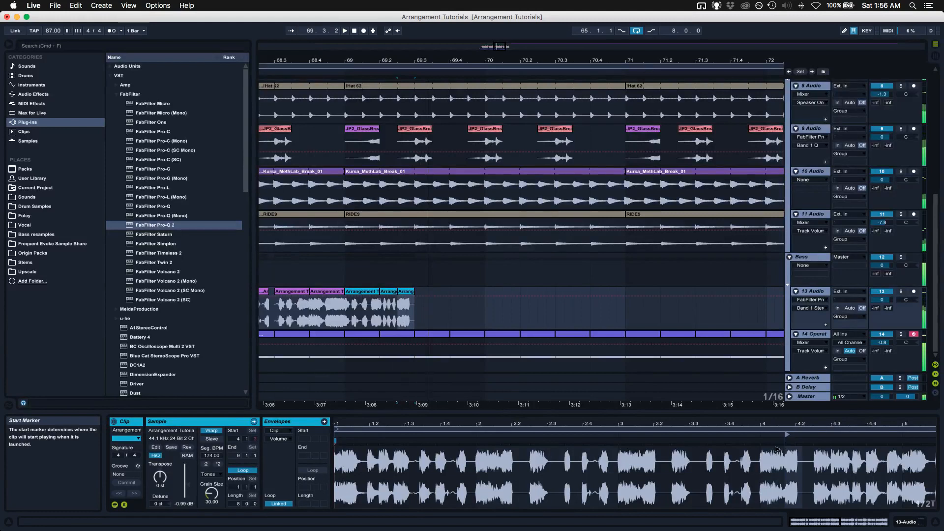
left_click_drag(777, 449, 771, 450)
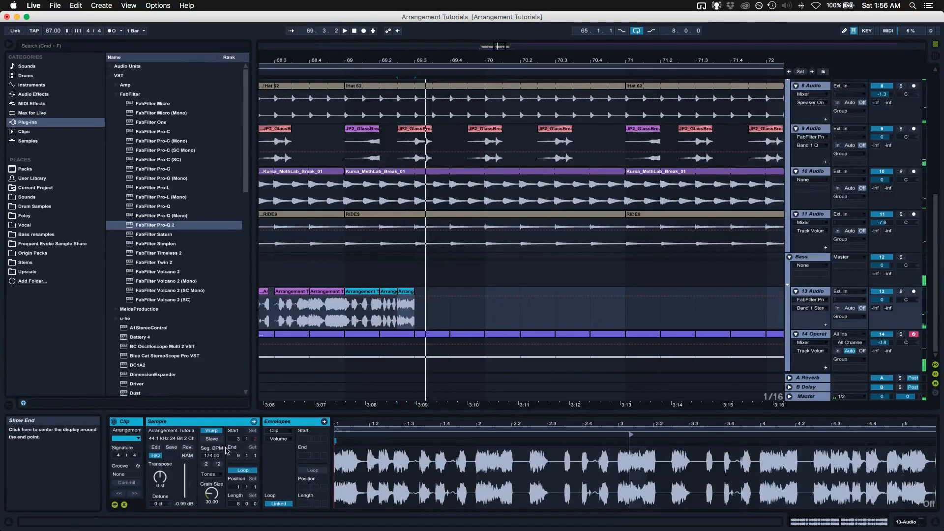
left_click(206, 463)
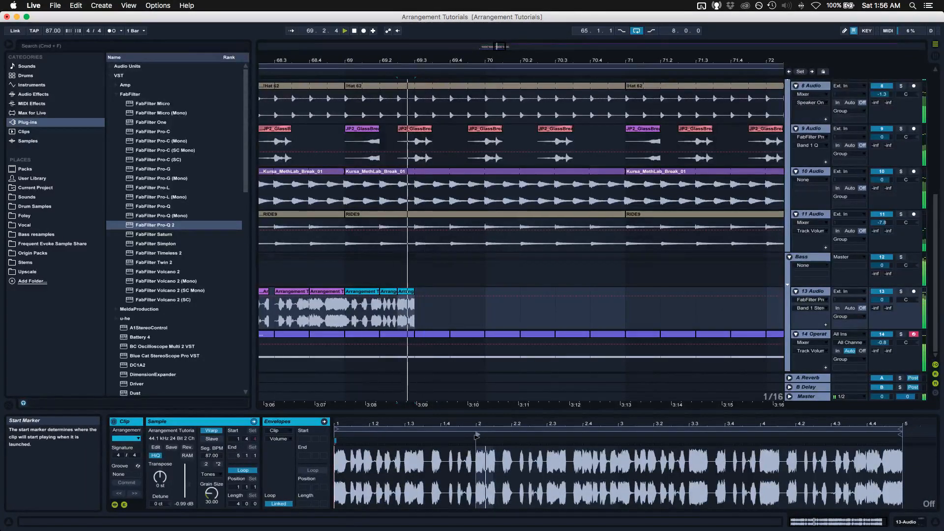
key("space")
- Shorten the last light blue slice to end at 69.2.4 and play the phrase around bar 69
left_click_drag(414, 292, 407, 293)
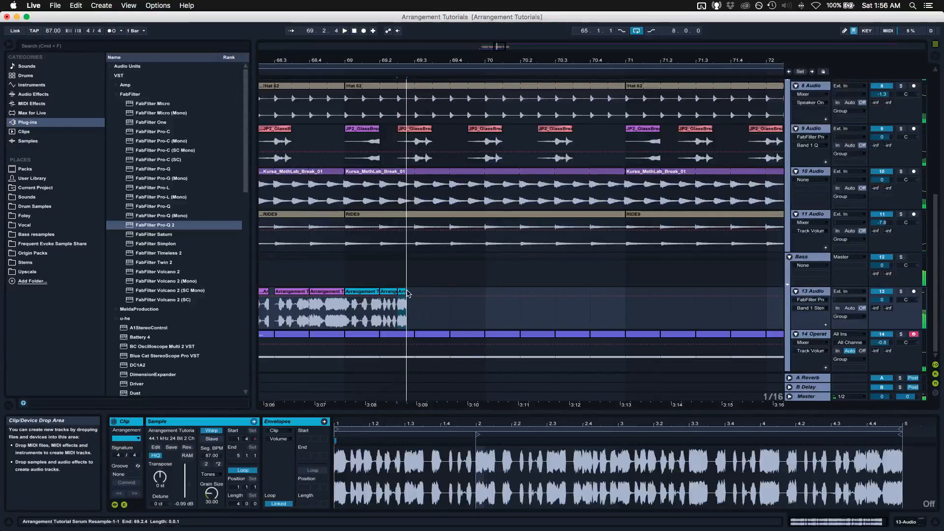
left_click(365, 311)
key("space")
left_click(337, 303)
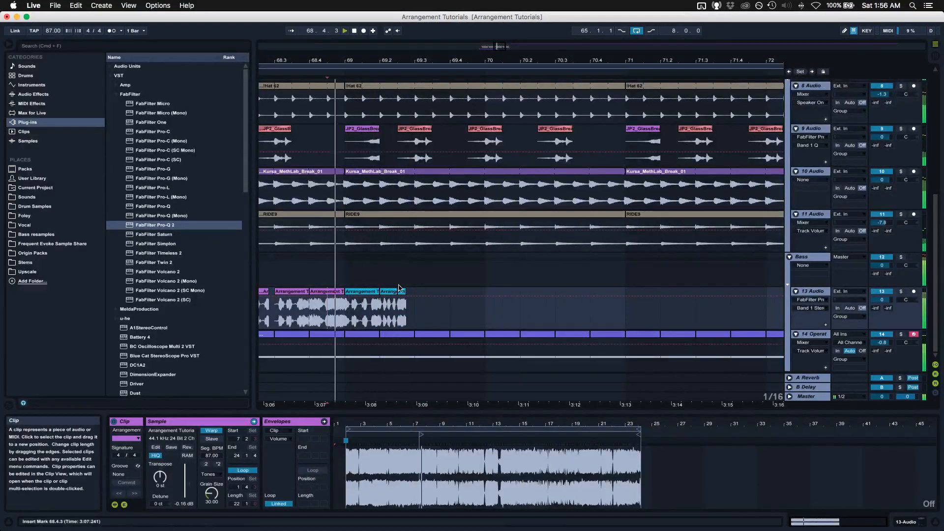
left_click(402, 312)
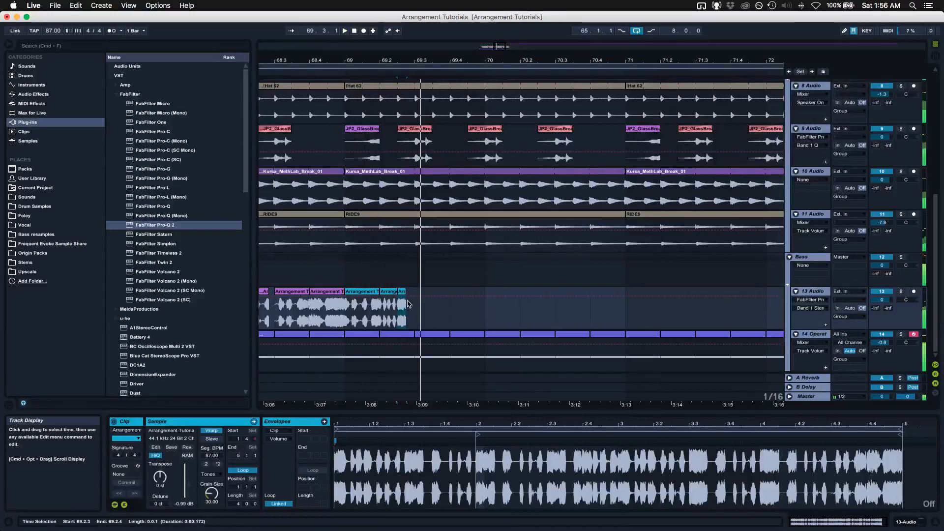
- Copy a sixteenth-note piece of the middle light blue slice, paste it at 69.2.4 and play the phrase
left_click(393, 314)
key("super+c")
left_click(406, 315)
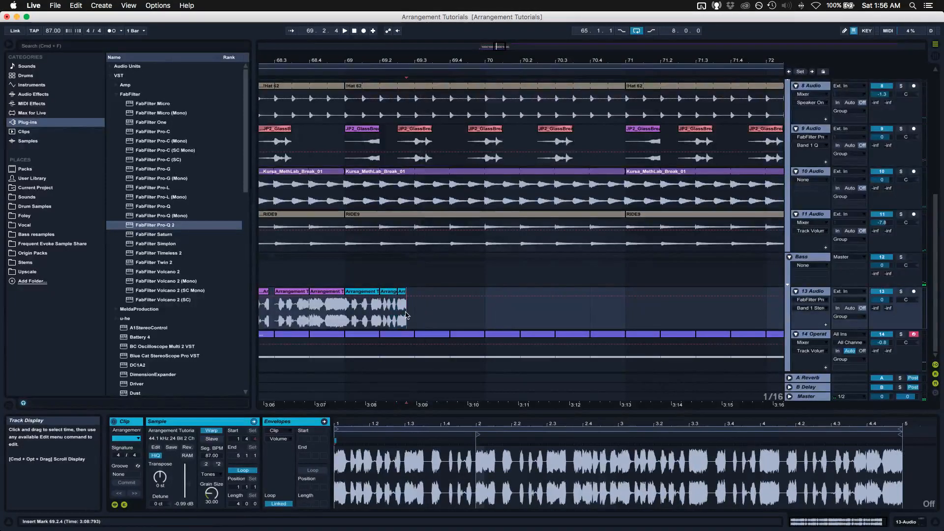
key("super+v")
left_click(370, 321)
key("space")
key("space")
key("space")
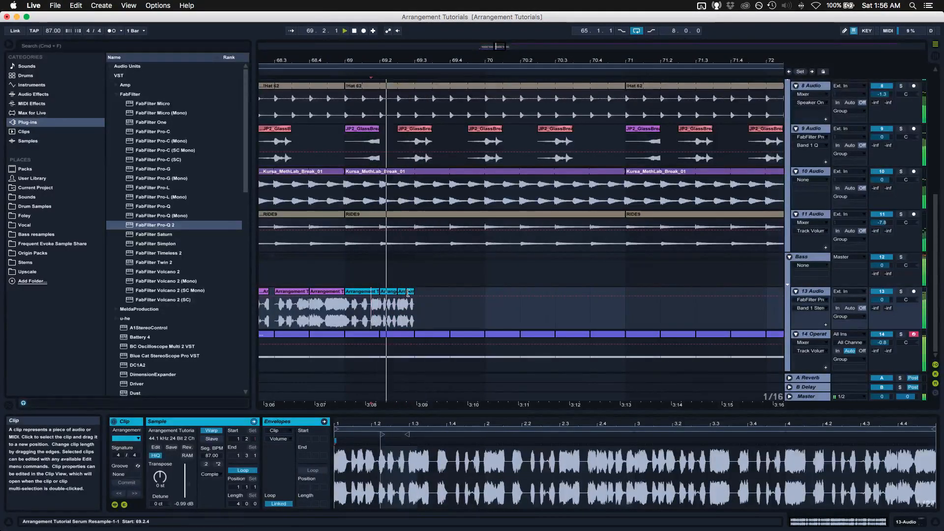
- Double the pasted slice's segment tempo to 87.00 BPM, extend it to 69.3.3 and set its sample start to 1.4
left_click(410, 292)
key("space")
left_click(218, 465)
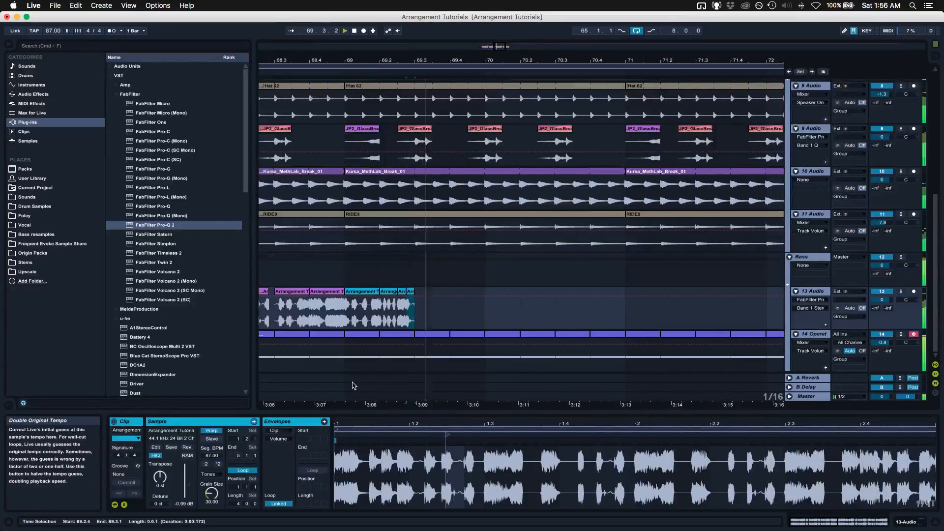
left_click(412, 293)
left_click_drag(414, 292, 433, 293)
key("space")
left_click(345, 310)
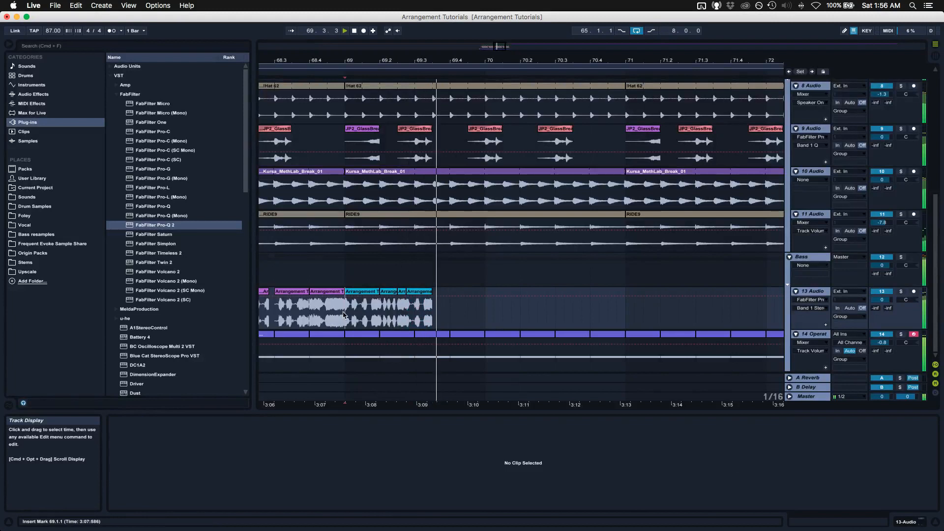
left_click(419, 291)
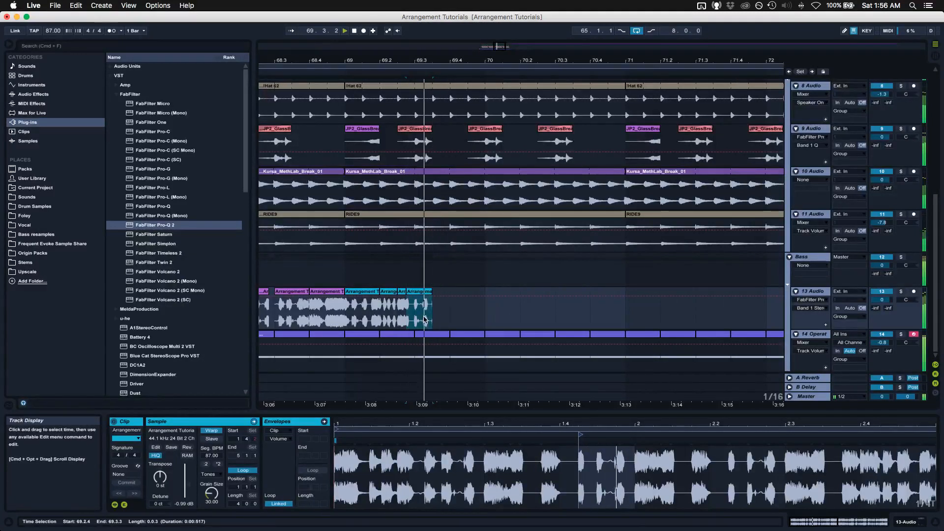
- Duplicate the last sixteenth of the slice, 69.3.2 to 69.3.3, four times and play from 69.2.3
left_click_drag(425, 319, 429, 319)
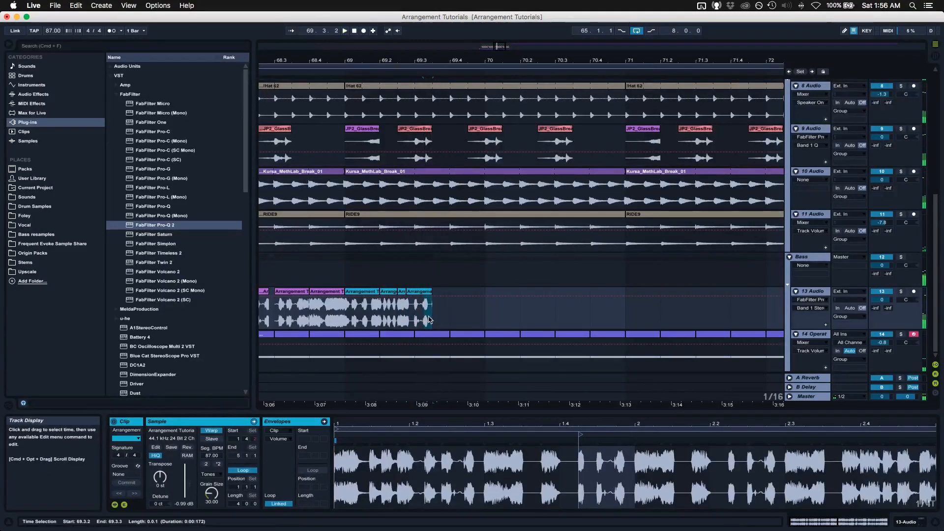
key("super+d")
key("super+d")
key("super+d")
key("super+d")
left_click(399, 317)
key("space")
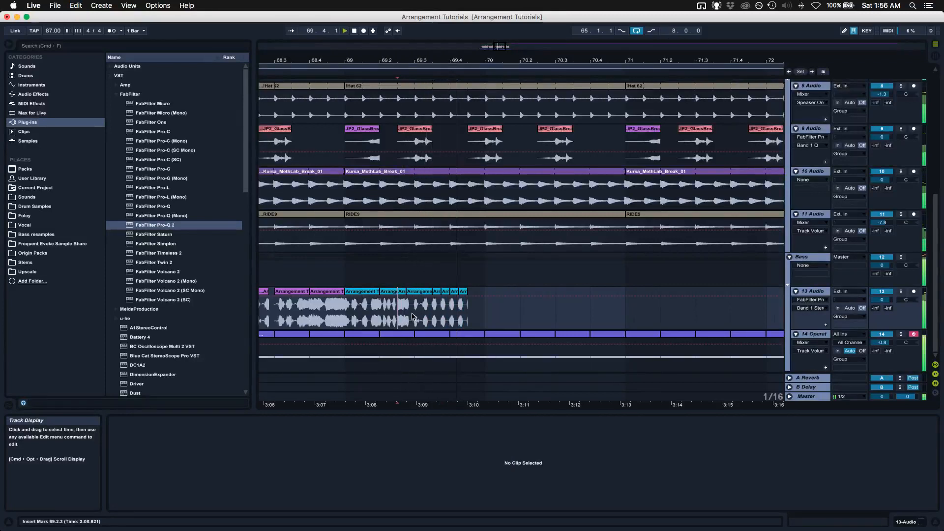
- Play the bass phrase repeatedly from 69.1.1 to check the repeated short slices
key("space")
key("space")
key("space")
key("space")
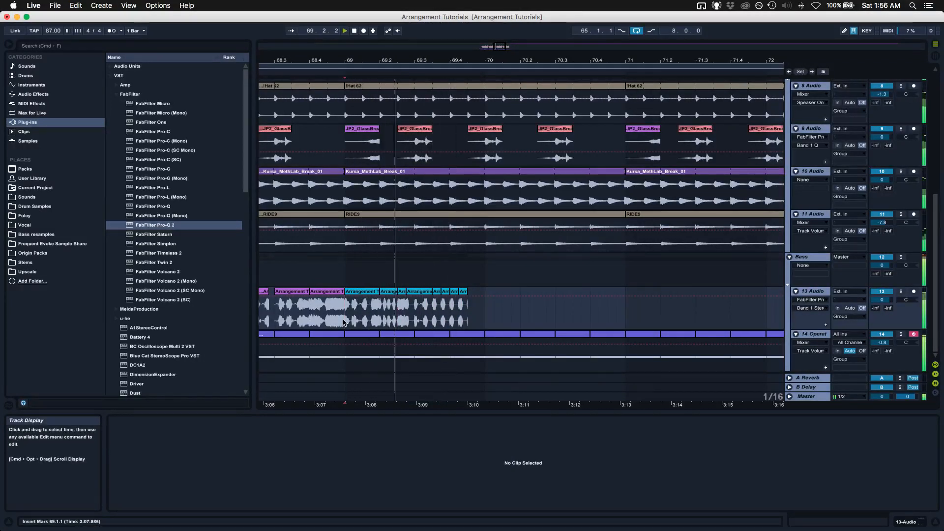
key("space")
key("space")
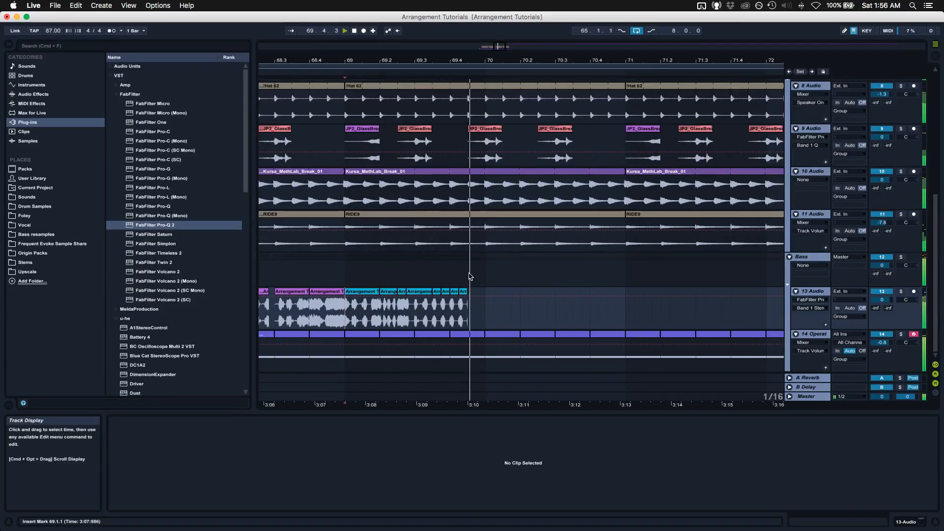
key("space")
key("space")
- Duplicate the last short slice to 69.4.3 and extend the copy to 70.1.1
left_click(464, 291)
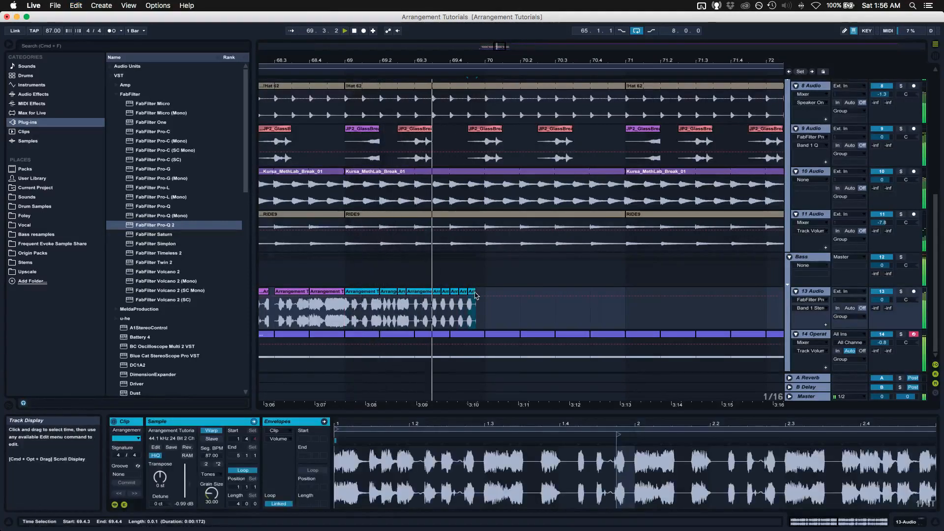
left_click_drag(465, 290, 487, 293)
key("space")
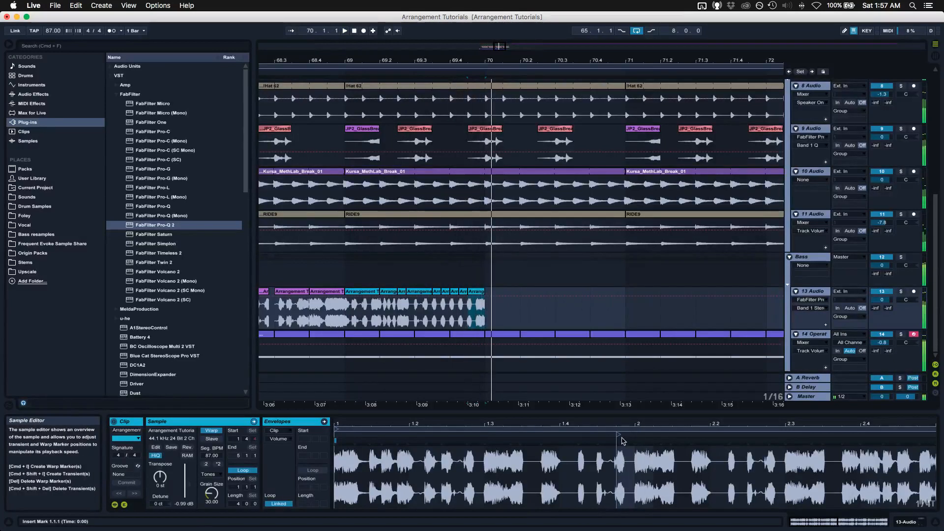
- Try the last slice's sample start at 2.3 and at 2.4 while auditioning the phrase
mouse_move(619, 435)
left_mouse_down()
mouse_move(794, 425)
mouse_move(943, 436)
mouse_move(709, 458)
mouse_move(703, 437)
mouse_move(880, 433)
mouse_move(578, 447)
mouse_move(658, 444)
mouse_move(628, 441)
left_mouse_up()
key("space")
key("space")
key("space")
key("space")
key("space")
key("space")
key("space")
key("space")
key("space")
key("space")
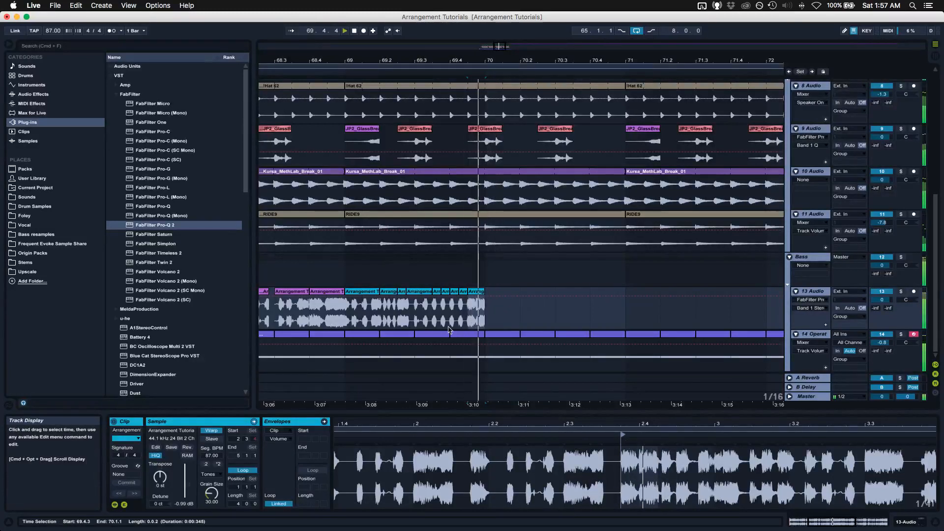
left_click_drag(623, 435, 663, 432)
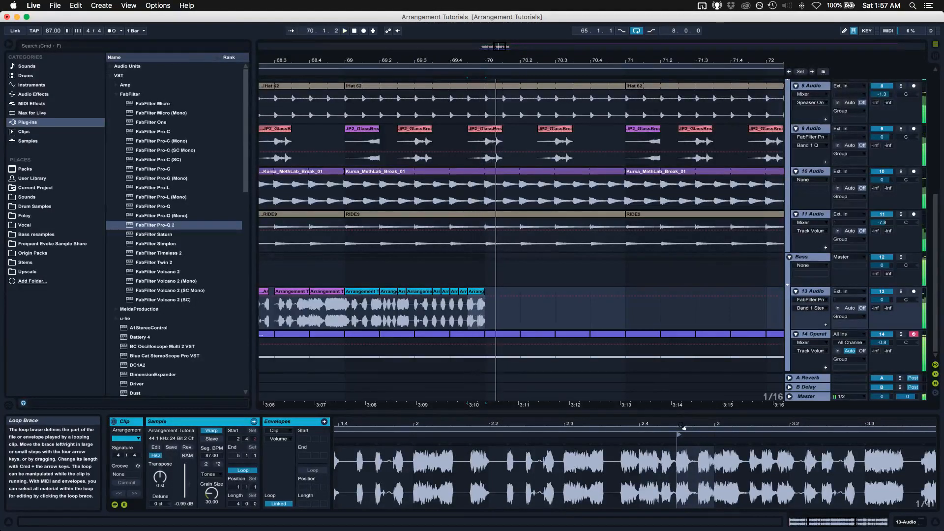
left_click(426, 320)
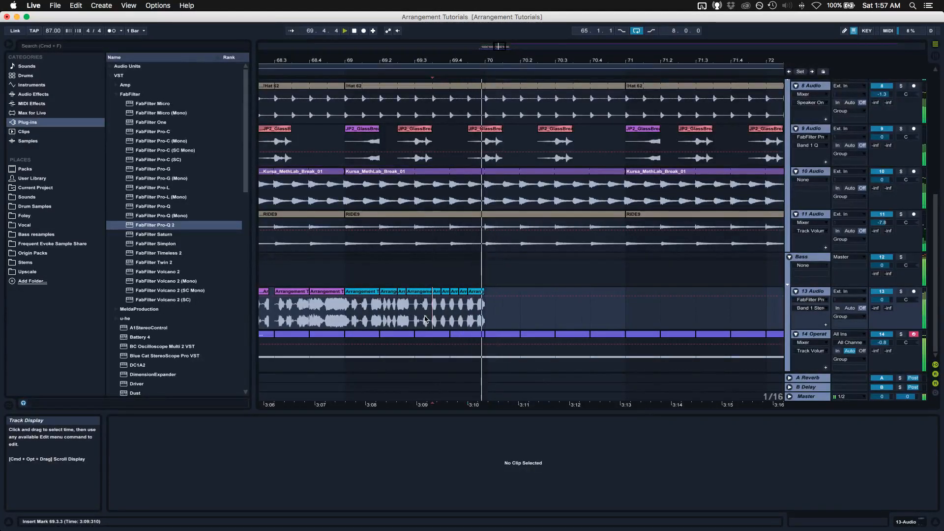
- Try duplicating the short slice before 69.4.3 over the start of the last slice, and undo it
left_click(362, 292)
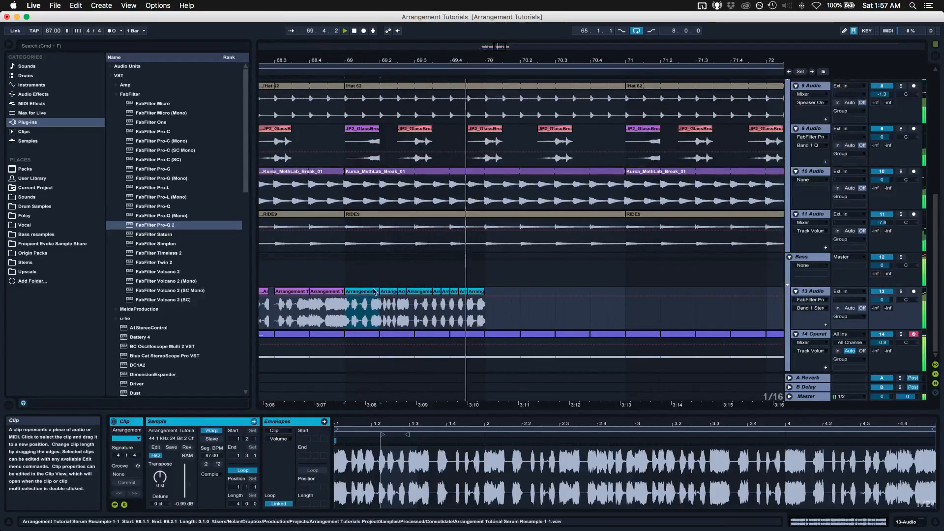
left_click(463, 293)
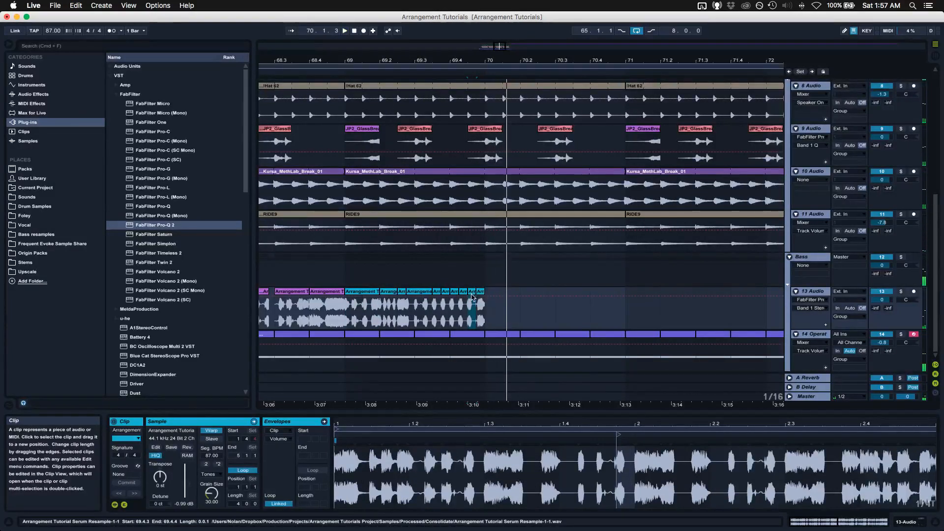
key("super+z")
key("space")
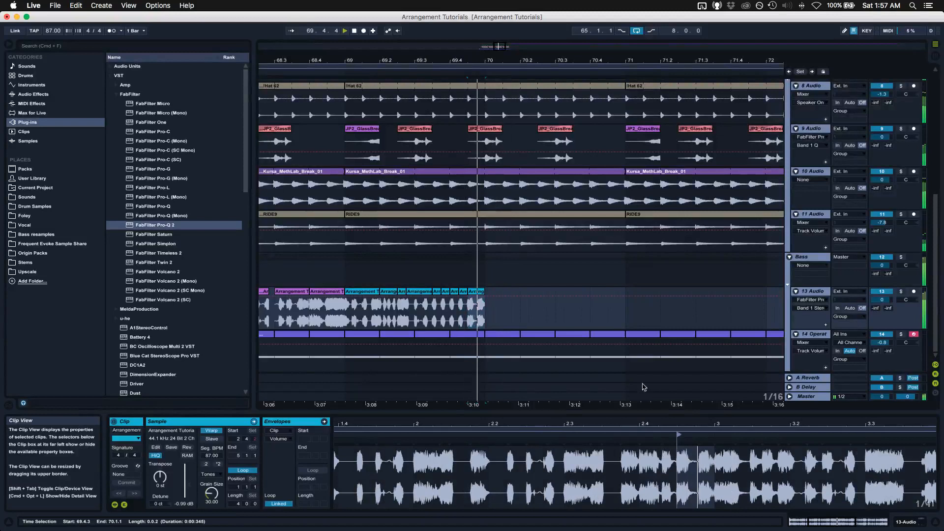
- Move the sample start of the last slice, 69.4.3 to 70.1.1, to 4.3 and audition it
key("space")
left_click_drag(704, 426, 701, 394)
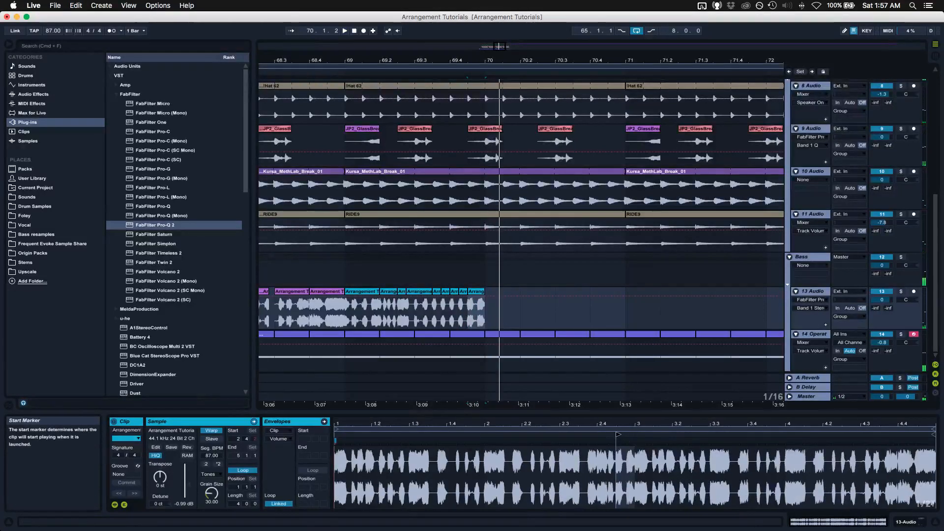
key("space")
left_click_drag(618, 434, 888, 433)
key("space")
key("space")
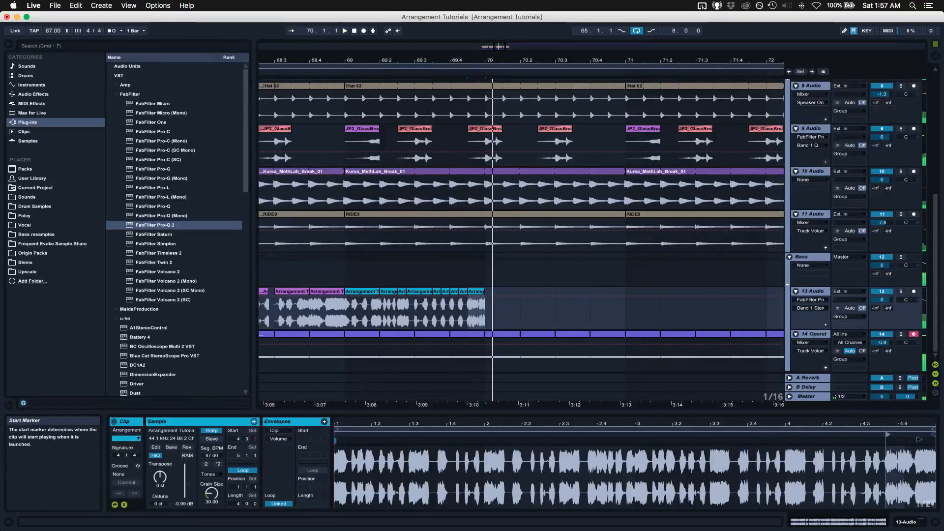
key("space")
key("space")
key("space")
key("space")
key("space")
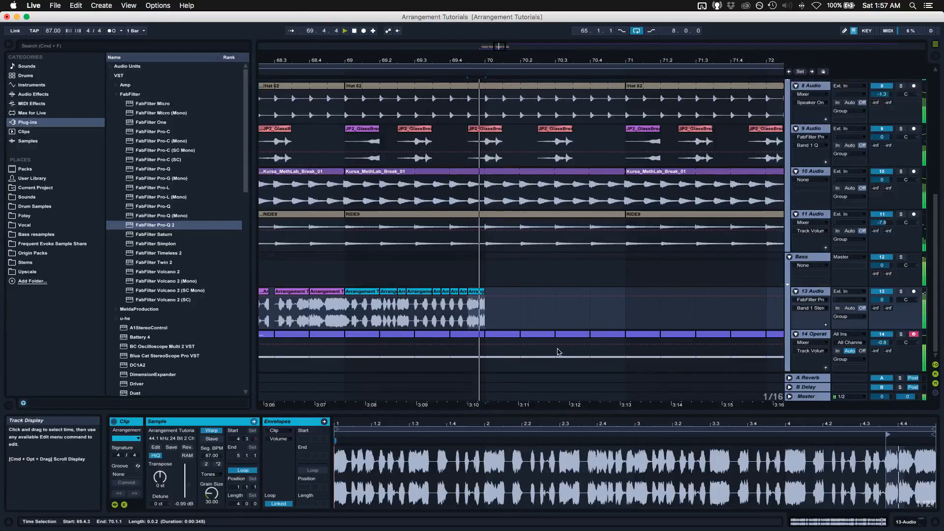
- Double the last slice's segment tempo twice to 348.00 BPM and play the phrase from 69.1.1
left_click(346, 323)
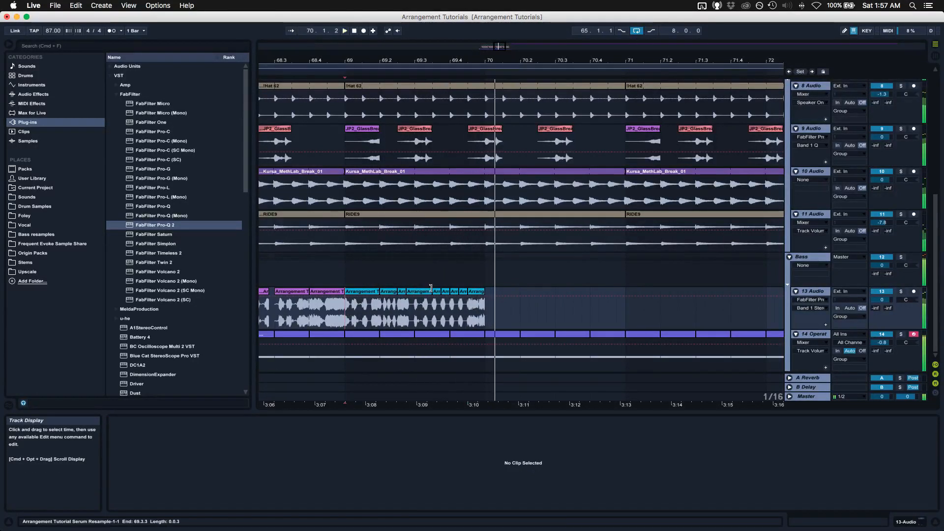
left_click(357, 301)
left_click(220, 463)
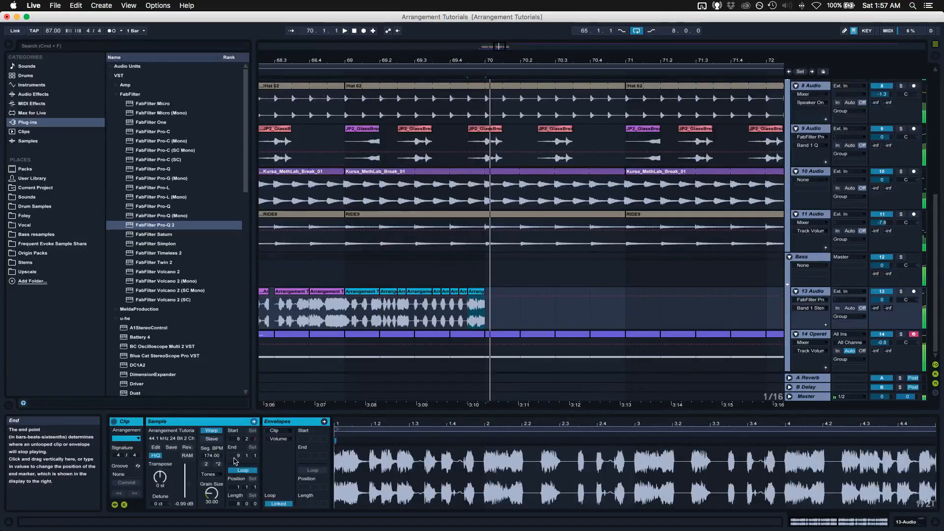
left_click(217, 464)
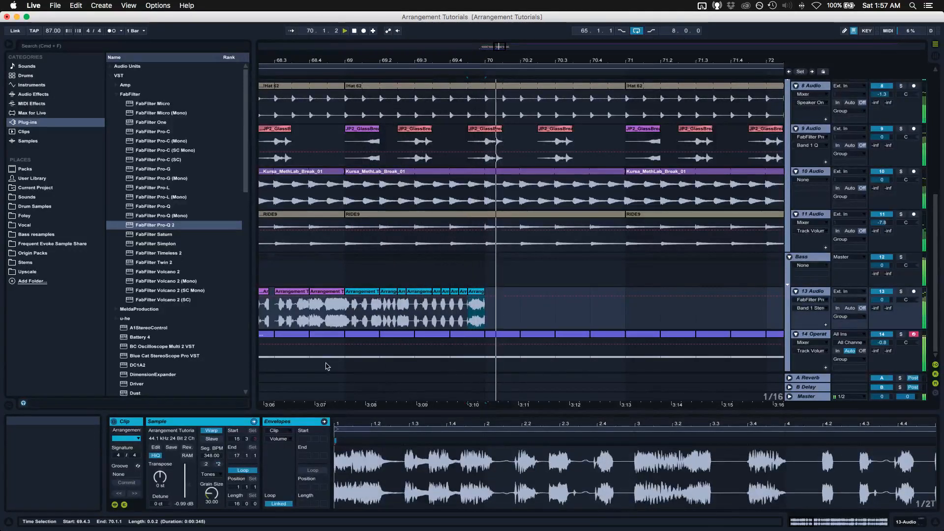
left_click(339, 311)
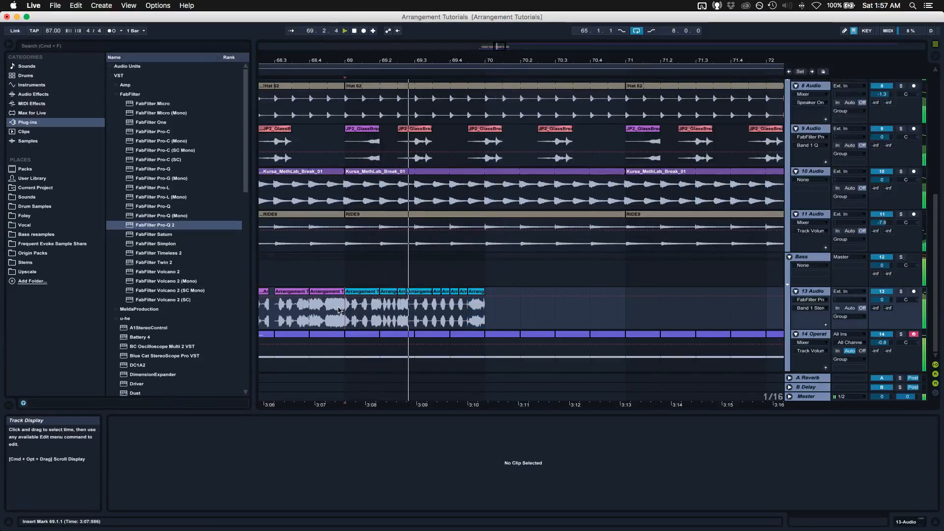
key("space")
key("space")
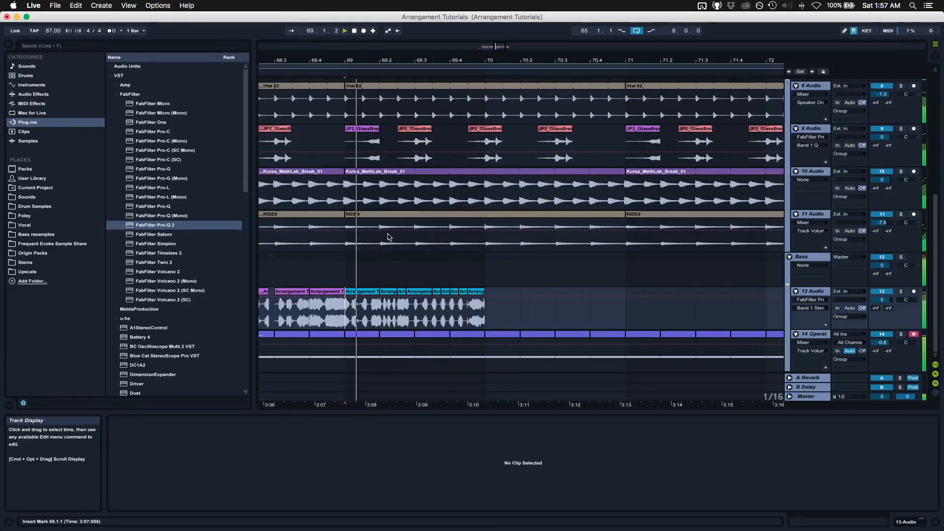
- Delete the two glass break clips starting at 69.2.3 and 69.4.3 on the 9 Audio track
left_click_drag(473, 60, 467, 39)
left_click_drag(452, 257, 511, 216)
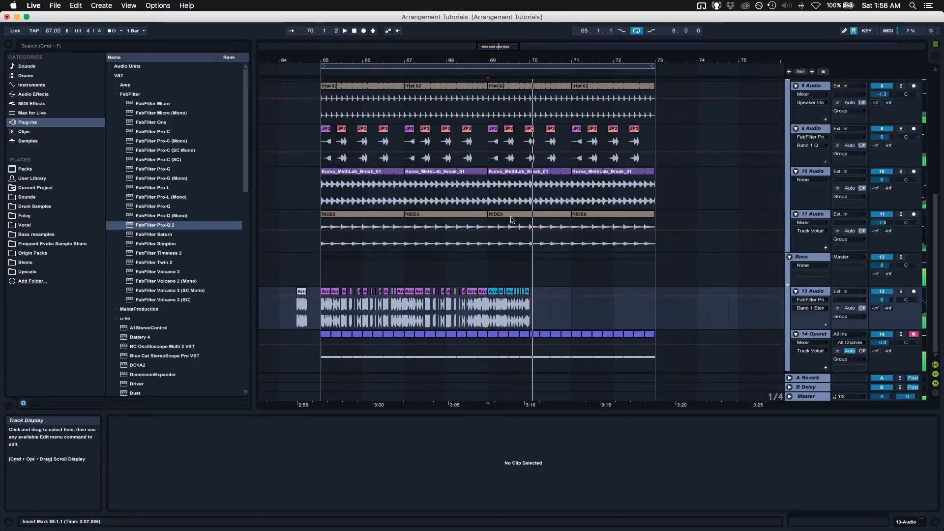
left_click(494, 129)
key("space")
left_click(508, 129)
key("Delete")
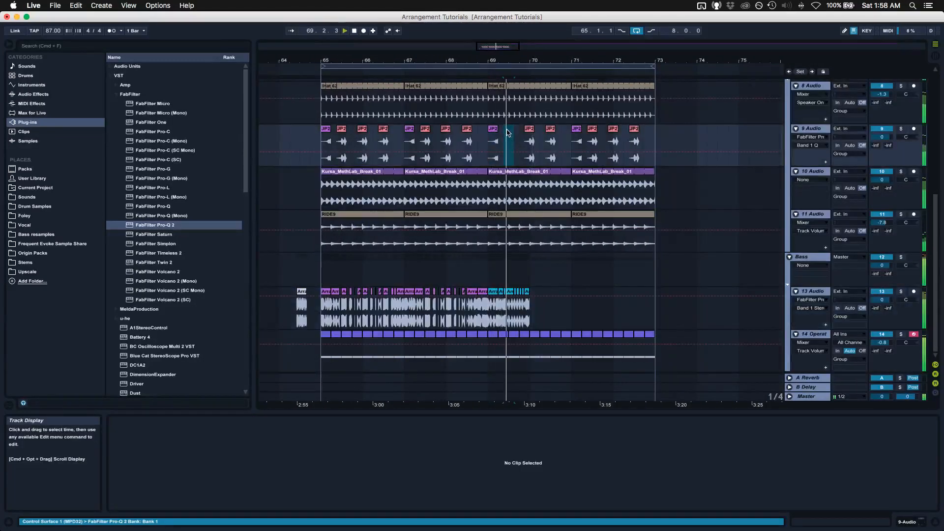
left_click(529, 129)
key("Delete")
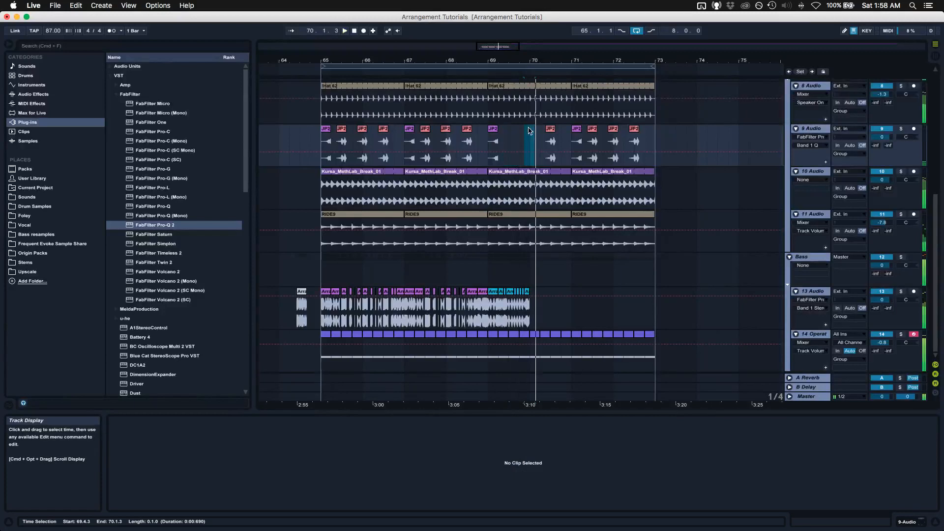
- Replace the glass break pattern from 70.1.1 onward on the 9 Audio track with one reversed hit at the start of bars 70, 71 and 72
left_click_drag(530, 130, 489, 139)
key("super+d")
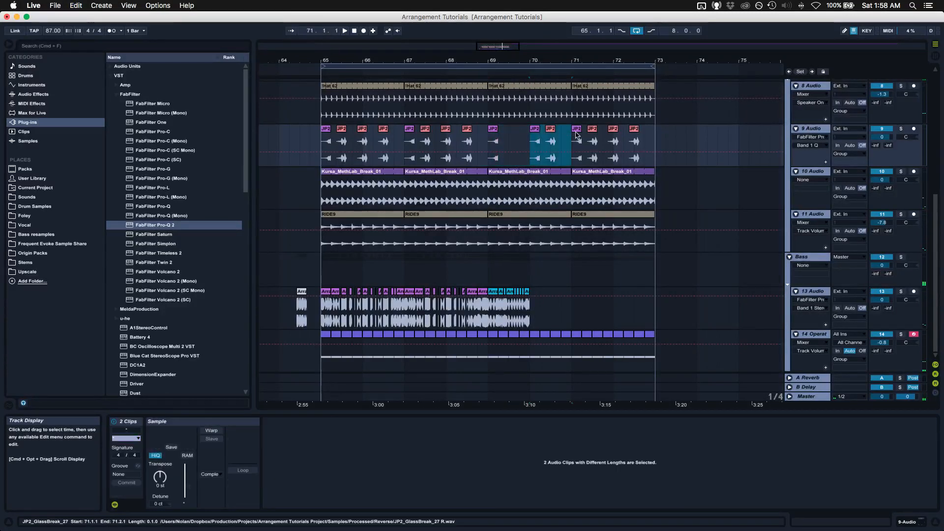
left_click_drag(545, 137, 660, 136)
key("Delete")
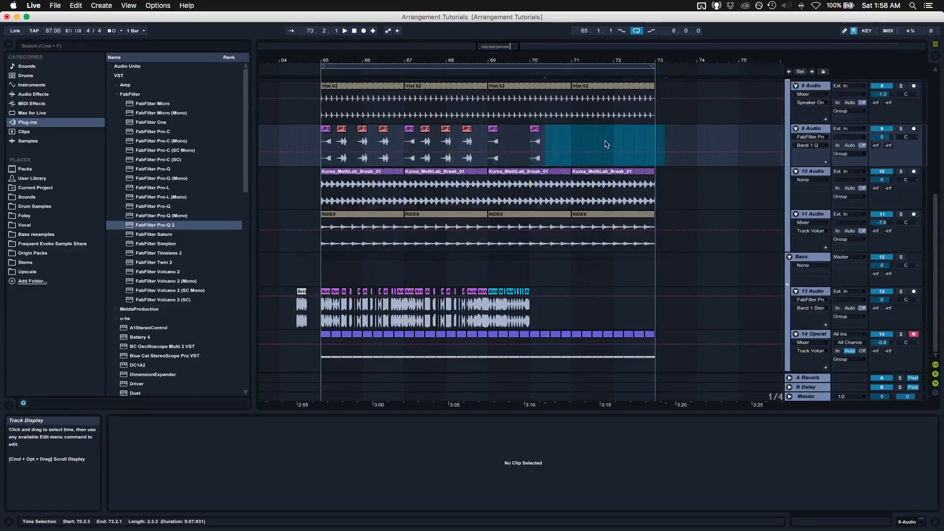
left_click(569, 138)
left_click(541, 142)
key("super+d")
key("super+d")
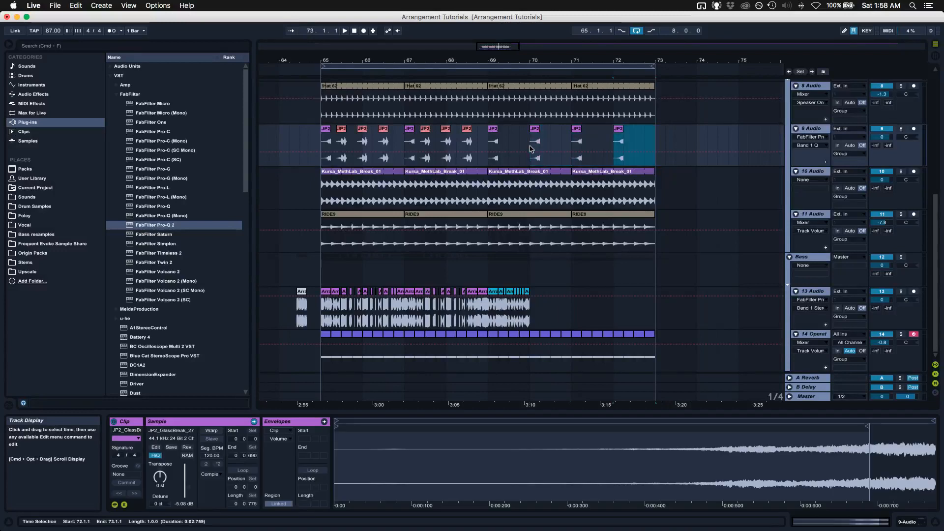
- Play the bass from 69.1.1, duplicate the bar 69 slices into bar 70 and transpose the copies to 12 st
left_click(488, 281)
key("space")
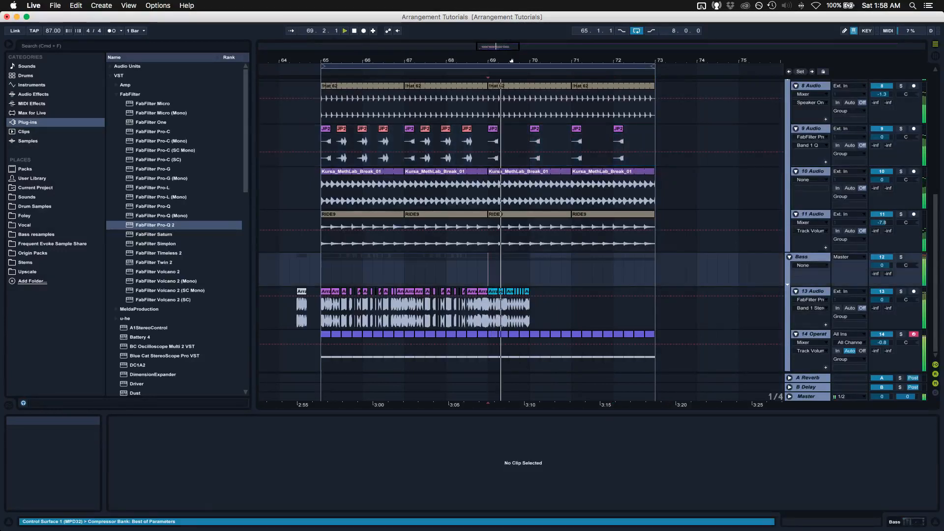
left_click_drag(515, 64, 523, 128)
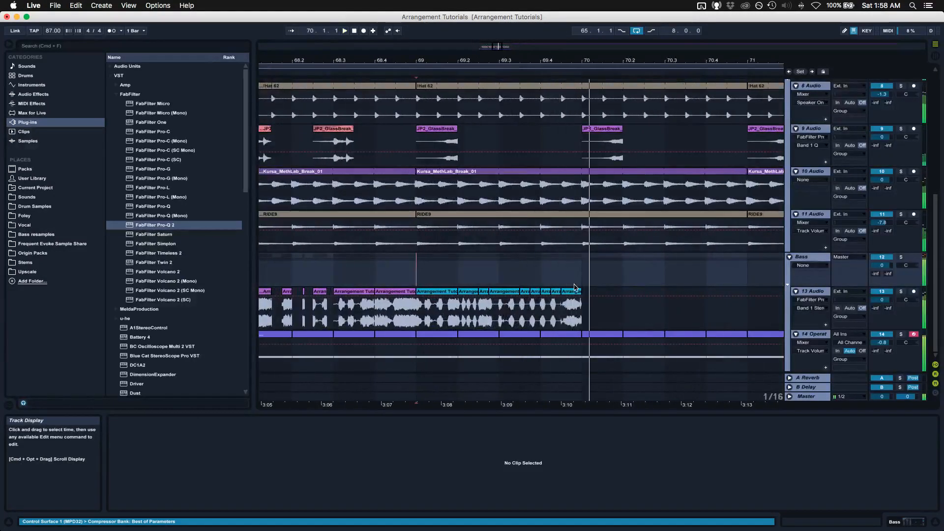
key("space")
left_click(571, 292)
left_click(433, 292, "shift")
key("super+d")
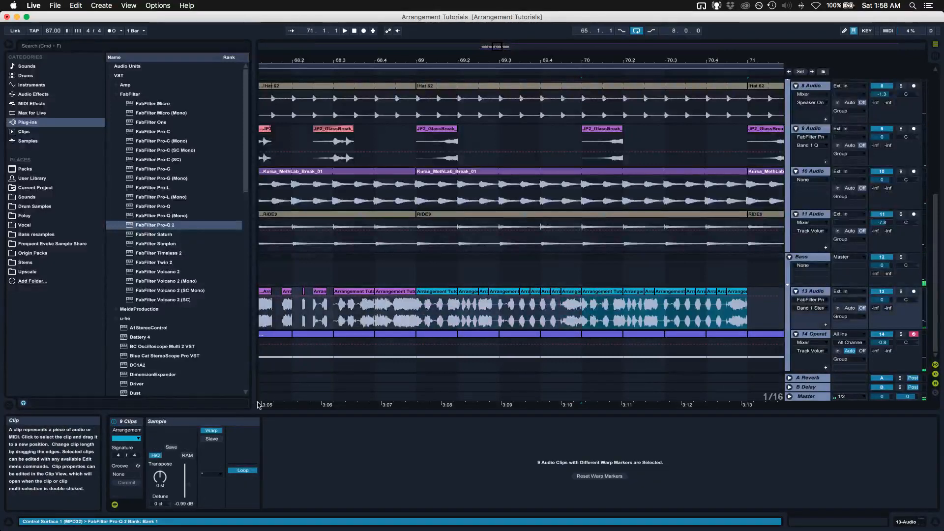
left_click(165, 479)
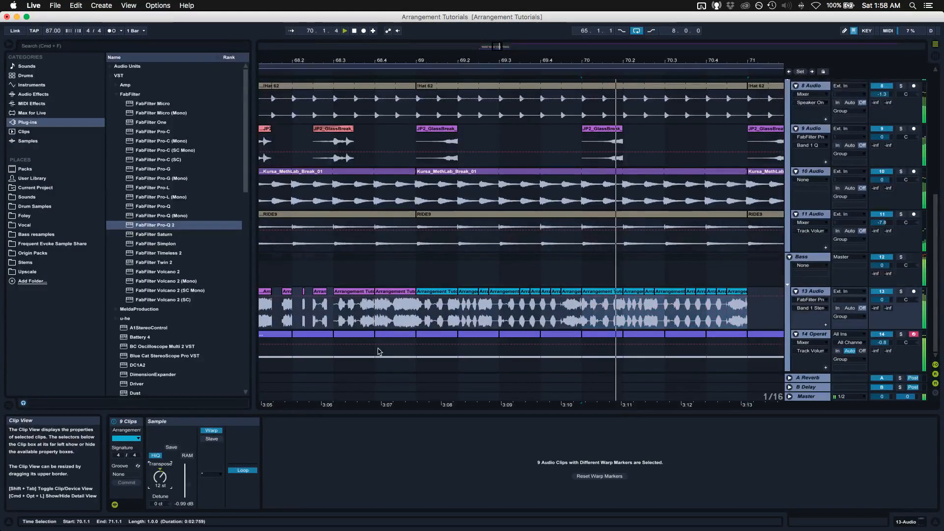
- Set the warp mode of the copied bass slices in bar 70 to Tones
left_click(596, 294)
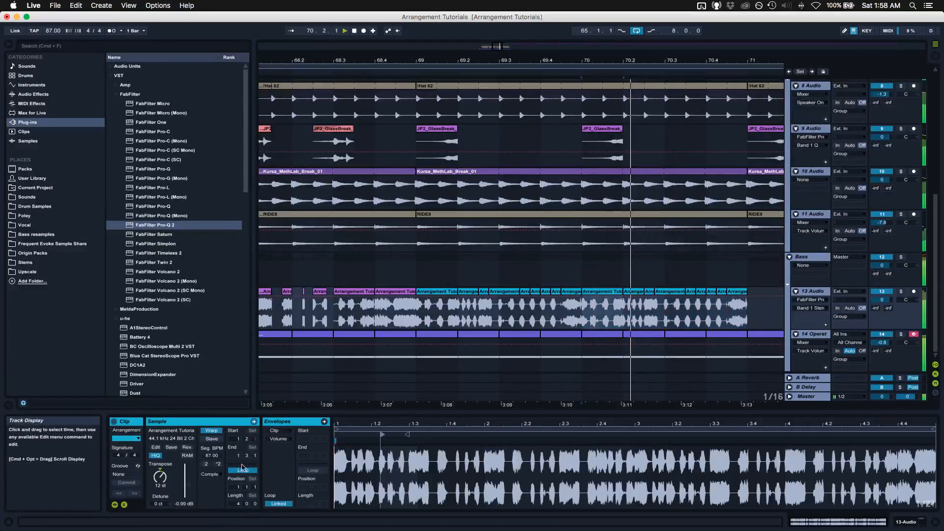
left_click(210, 474)
left_click(216, 488)
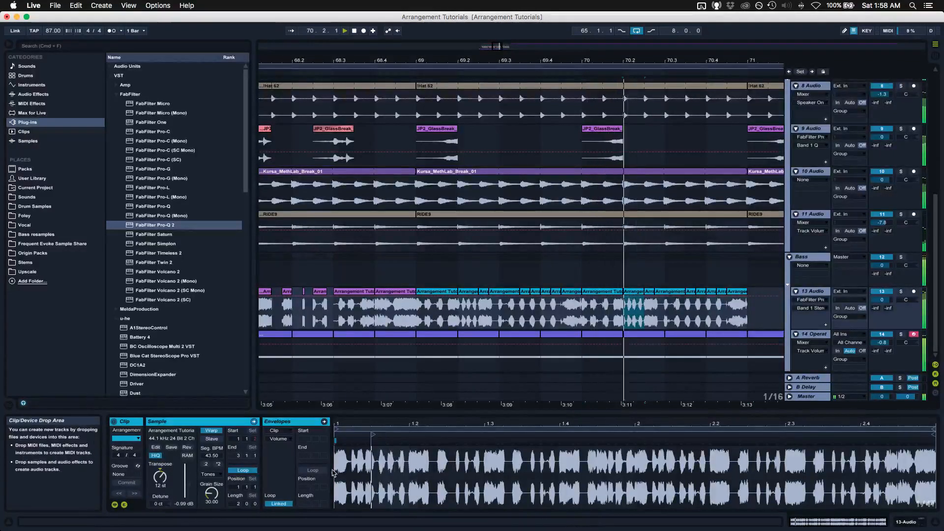
- Set the transpose of the bass slice from 70.2.1 to 70.2.3 to 4 st and audition it
left_click_drag(160, 477, 160, 491)
key("space")
key("space")
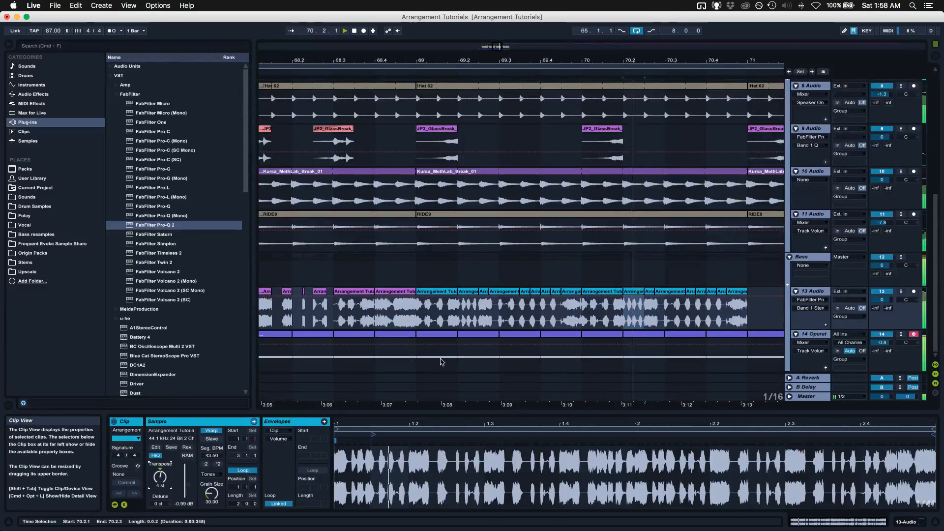
key("space")
key("space")
key("space")
- Audition the bass slices at 70.2.3 and 70.3.3
left_click(670, 294)
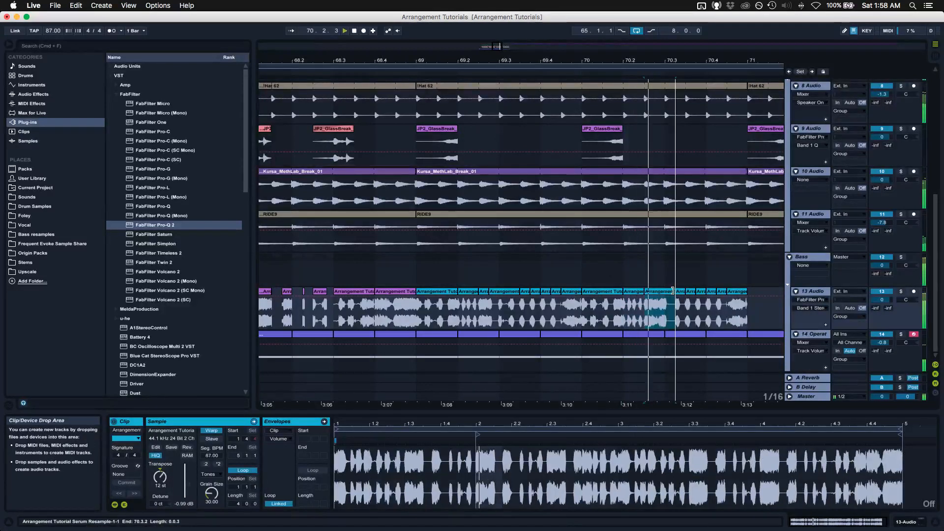
key("space")
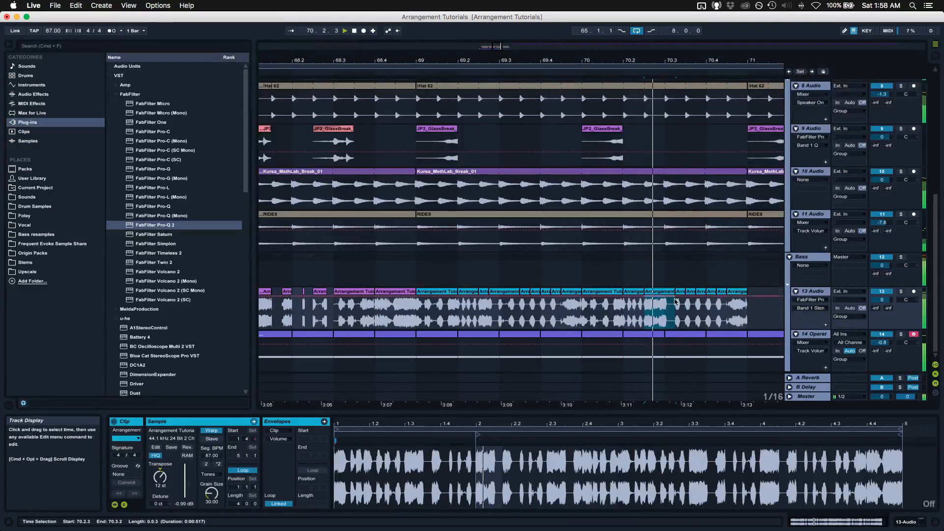
left_click(688, 291)
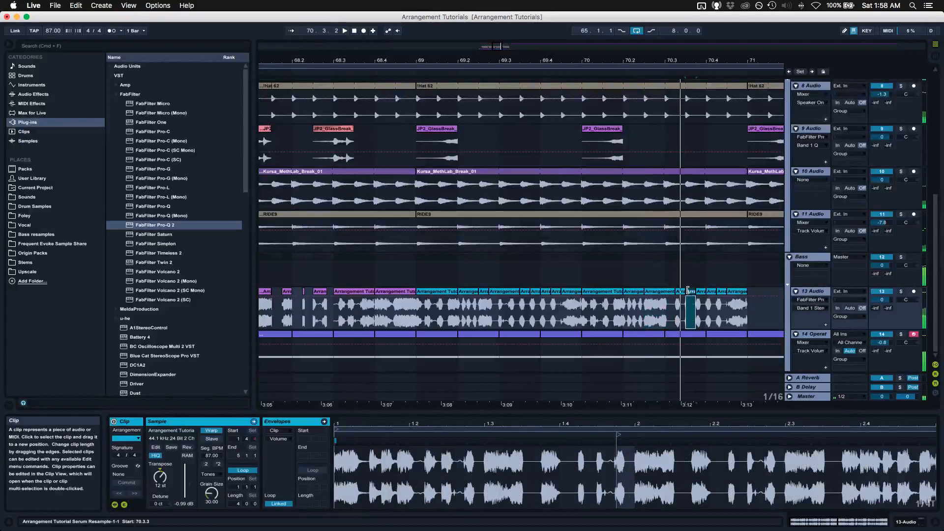
left_click(646, 316)
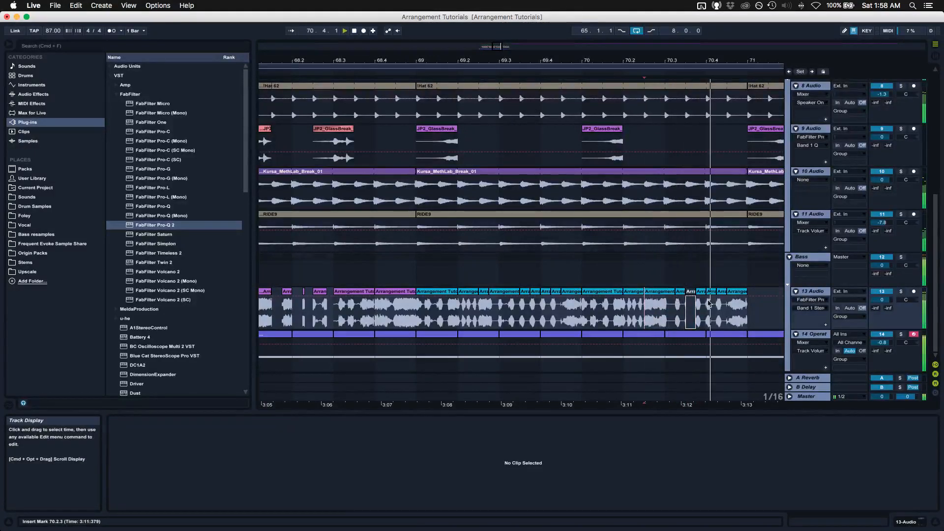
- Narrow the grid to 1/32 and move the short bass slice at 70.3.3 one grid step later
left_click(690, 300)
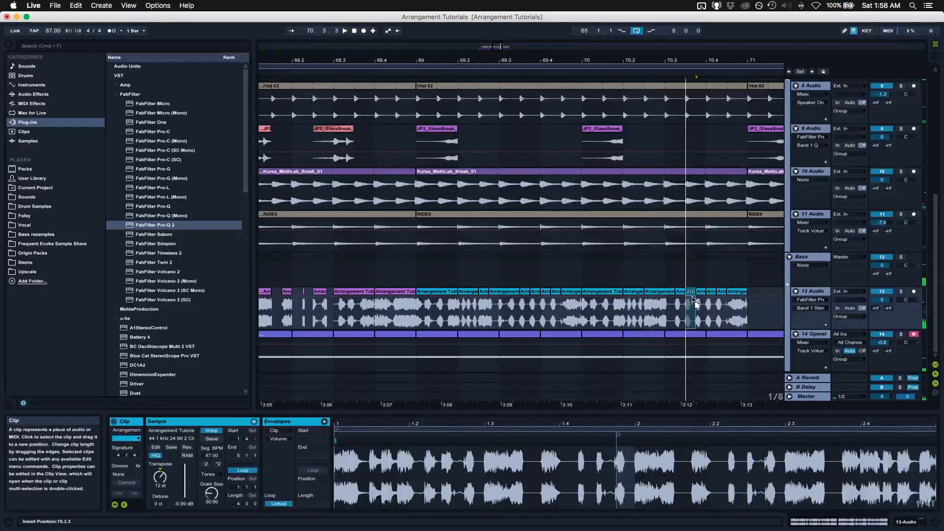
left_click_drag(693, 299, 694, 293)
key("super+1")
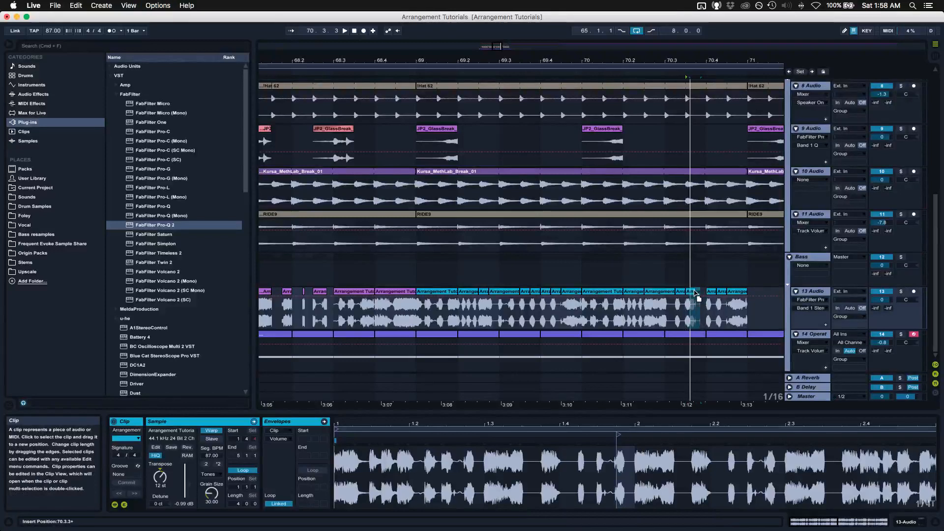
left_click_drag(714, 59, 714, 83)
left_click(676, 295)
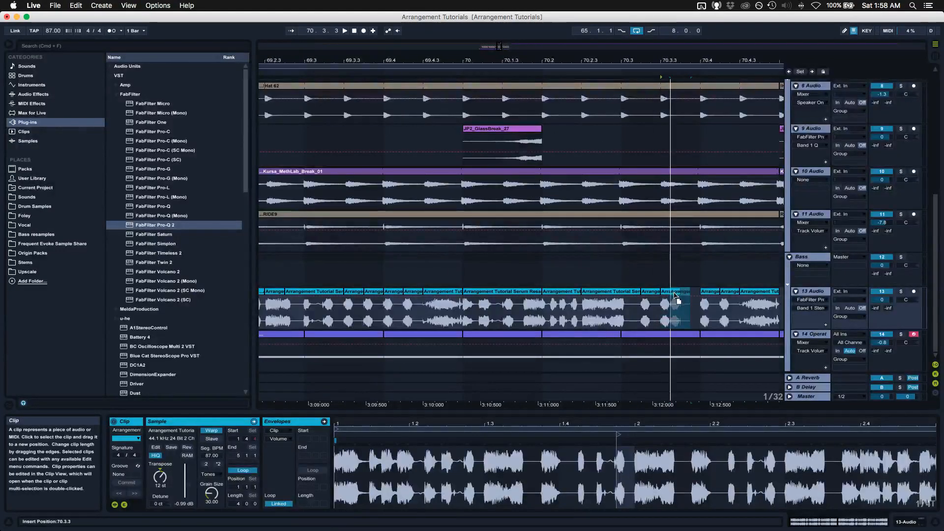
left_click_drag(676, 295, 686, 295)
- Play the bar 70 bass phrase from several points to check the timing of the shifted slice
left_click(580, 354)
key("space")
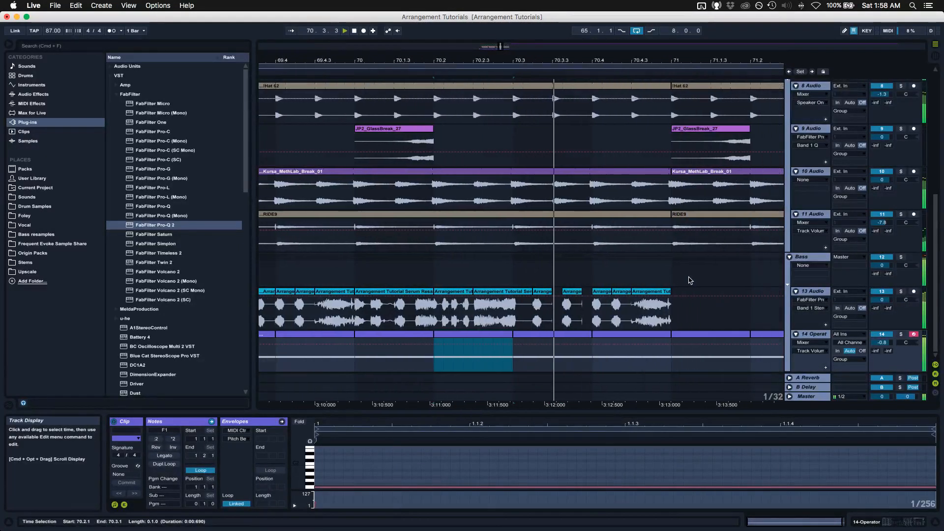
left_click(484, 308)
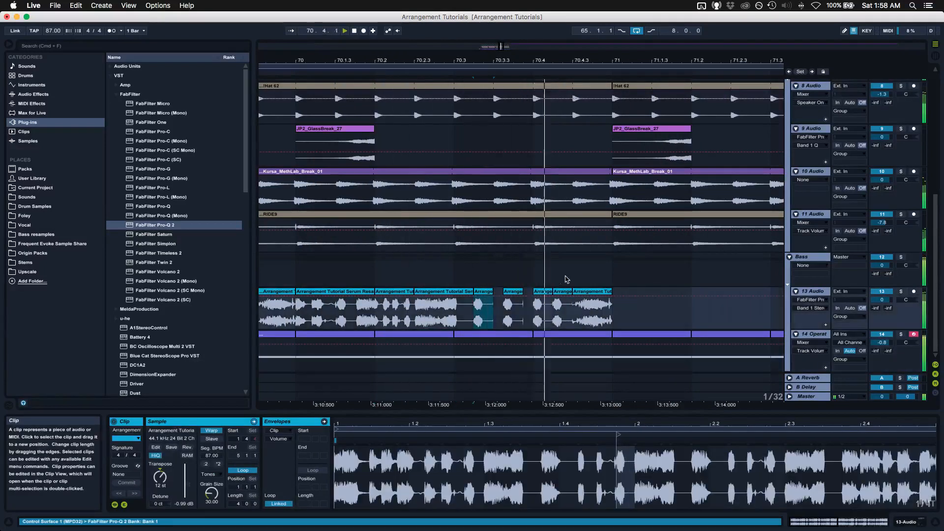
key("space")
key("space")
left_click(563, 291)
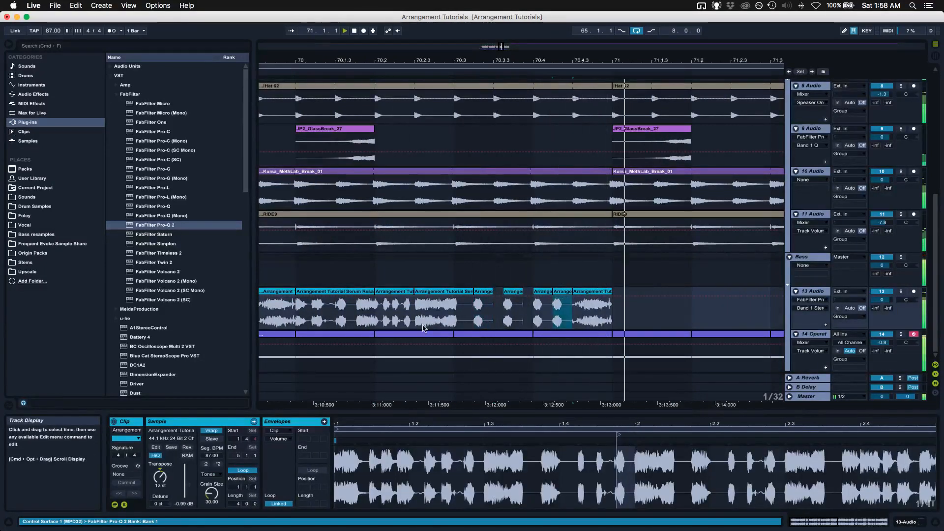
left_click(434, 301)
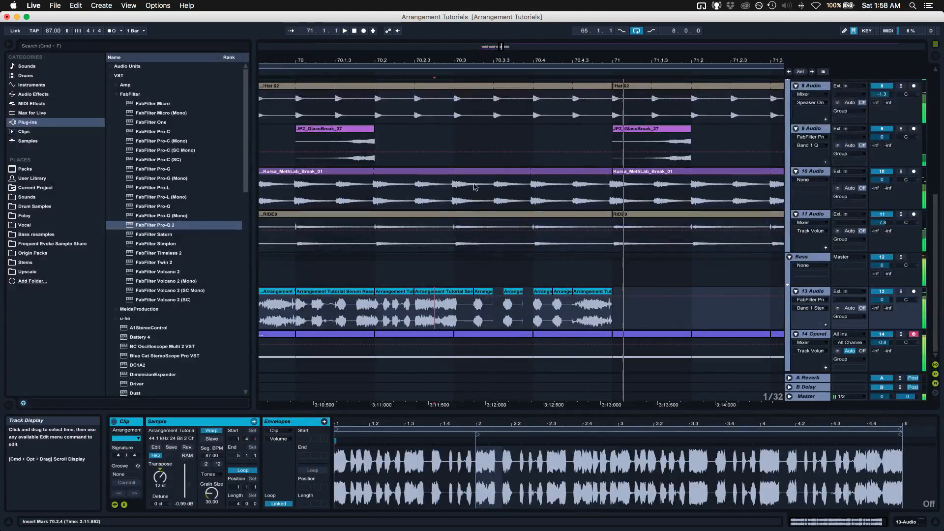
key("space")
left_click_drag(492, 61, 492, 58)
key("space")
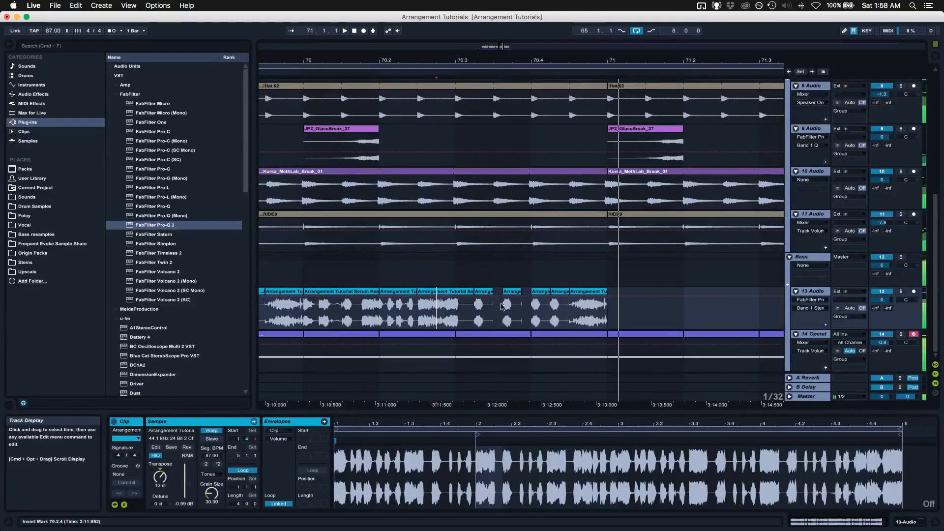
- Set the warp mode of the last five bass slices in bar 70 to Beats and audition them
left_click(502, 306)
left_click(590, 305, "shift")
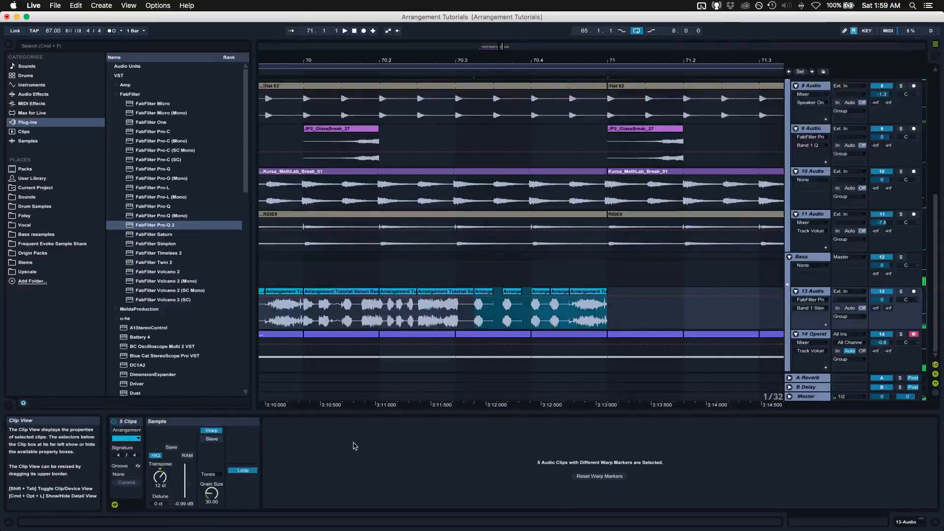
left_click(205, 476)
left_click(214, 483)
key("space")
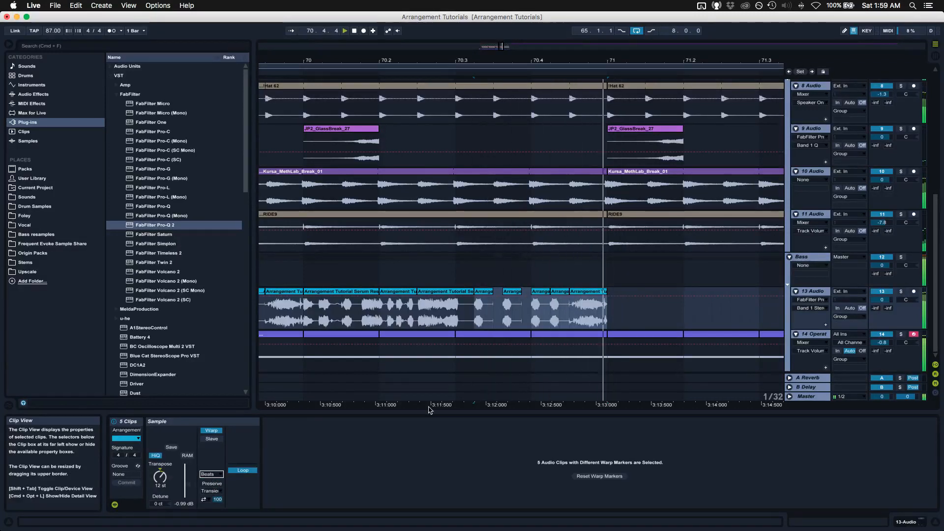
- Extend the shifted slice past 70.3.4 by about a 1/64 note and paste a copy of the added tail into the gap at 70.3.3
left_click(511, 300)
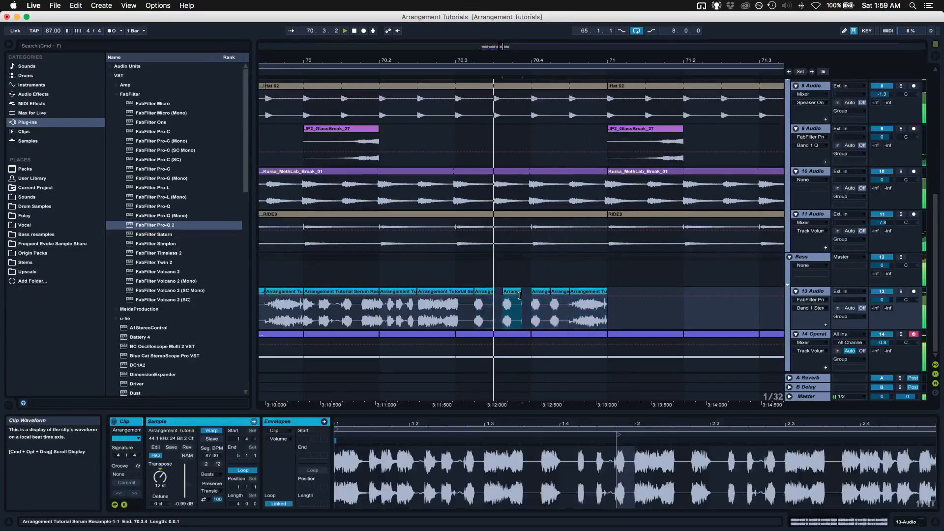
scroll(519, 86, "up", 2)
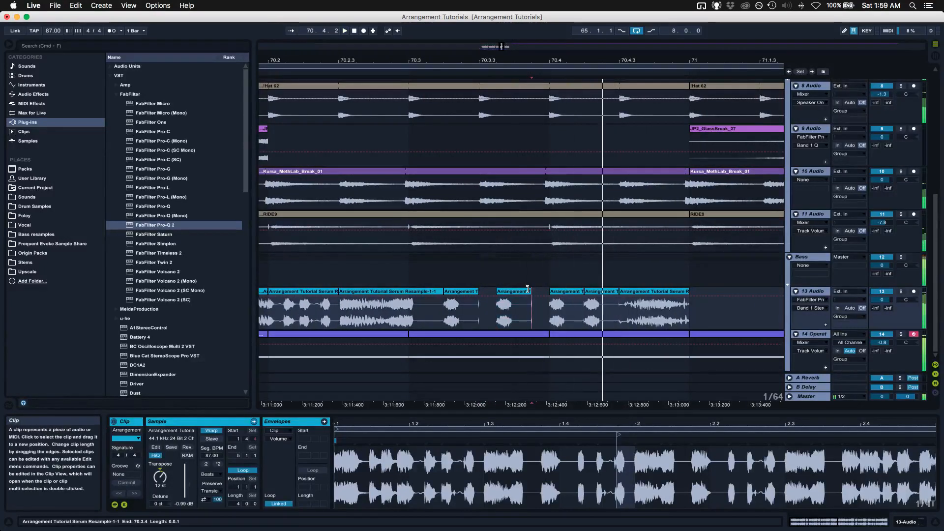
left_click_drag(531, 302, 548, 314)
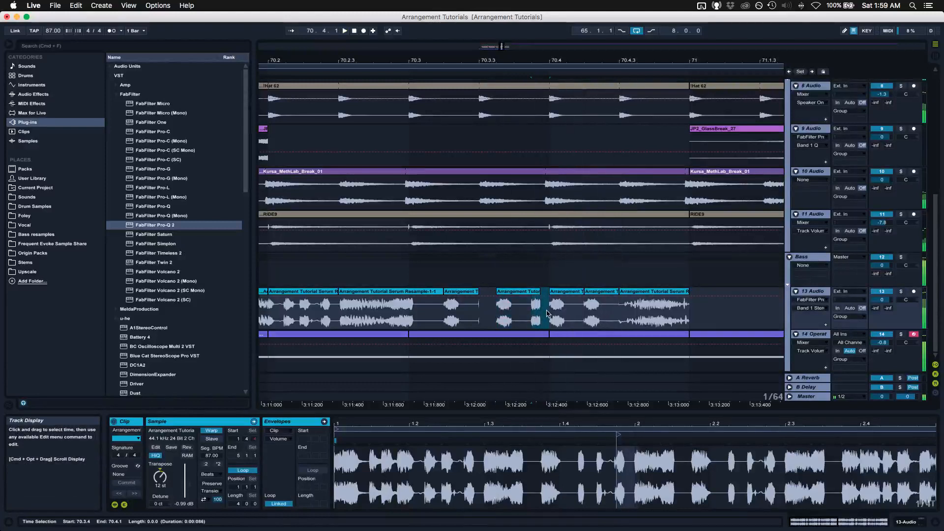
left_click(483, 320)
key("super+v")
- Play the stuttered bass slices repeatedly from 70.2.4 to check the pasted fragment
key("space")
left_click(392, 315)
key("space")
key("space")
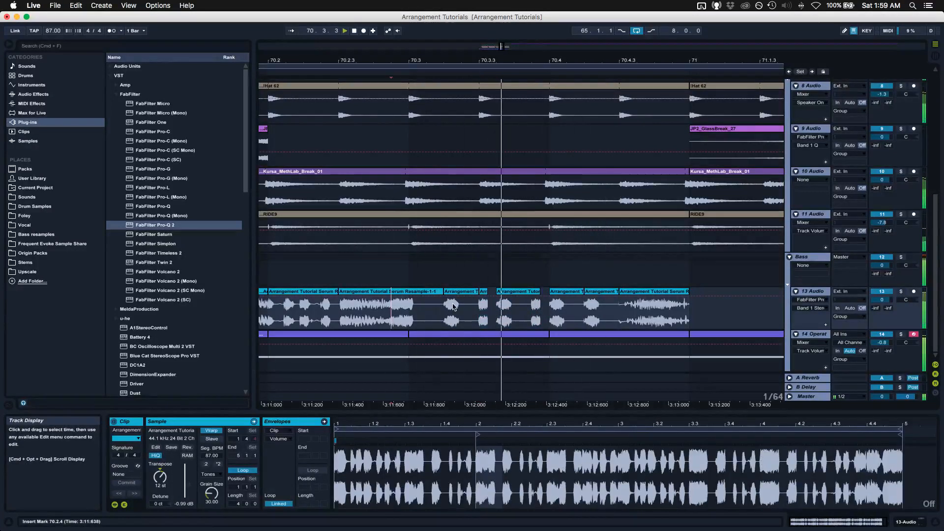
key("space")
key("space")
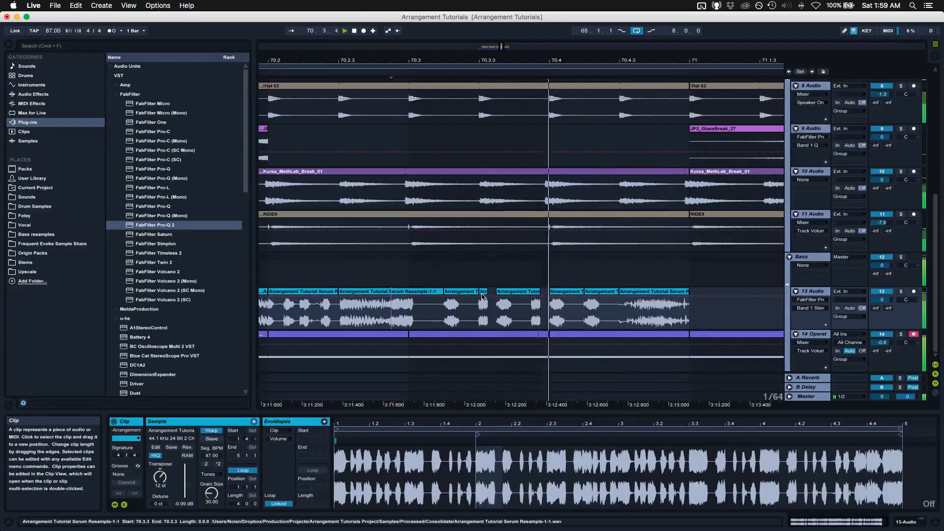
key("space")
key("space")
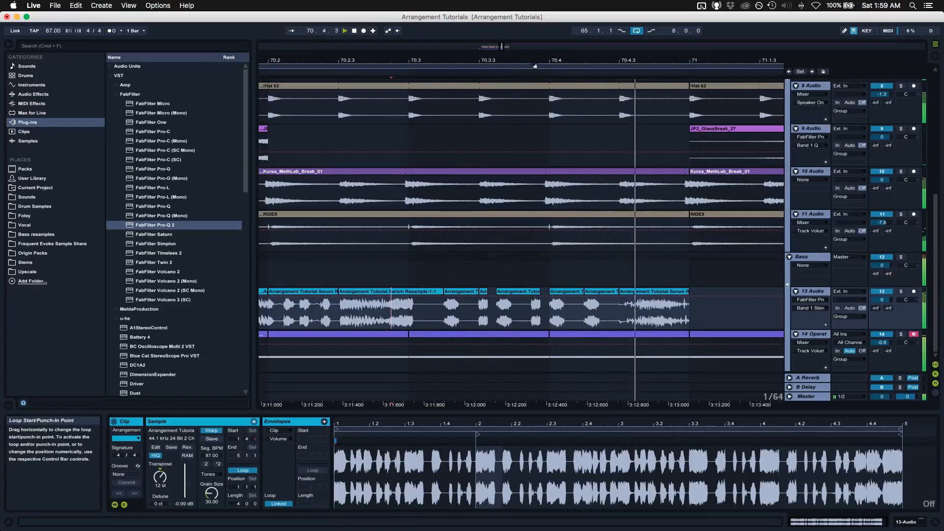
- Play the two-bar bass variation from 69.1.1 to hear bar 70 in context
left_click_drag(535, 61, 535, 12)
key("space")
key("space")
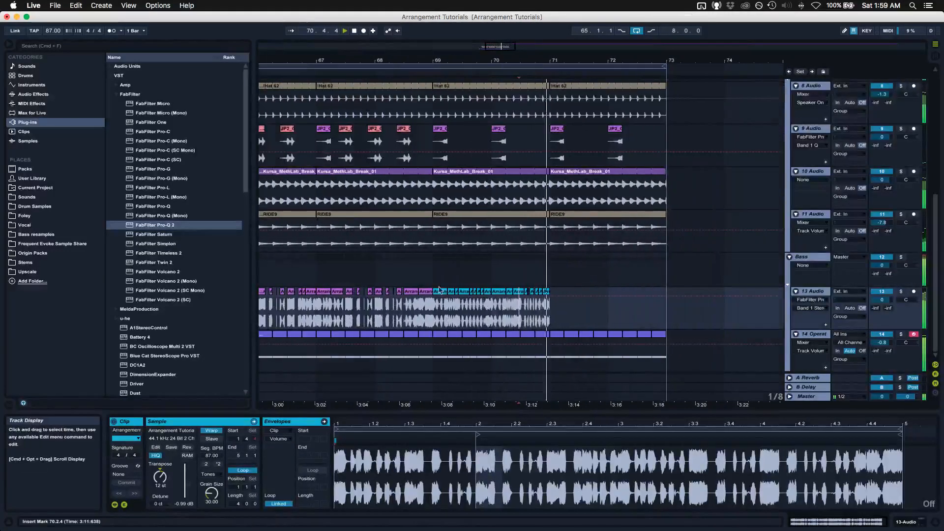
left_click(433, 260)
key("space")
key("space")
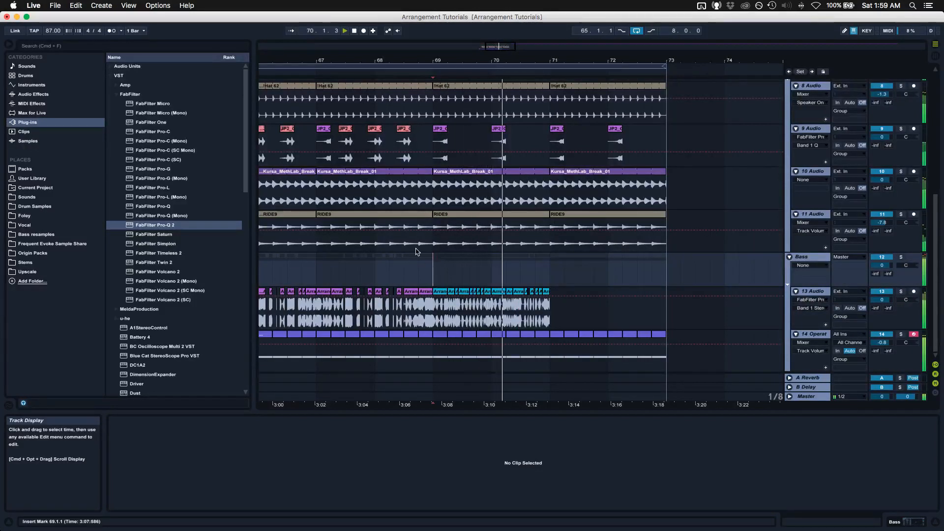
- Move the sample start of the bass slice from 70.1.1 to 70.2.1 to 1.1.1 and audition it
left_click(500, 292)
key("space")
key("space")
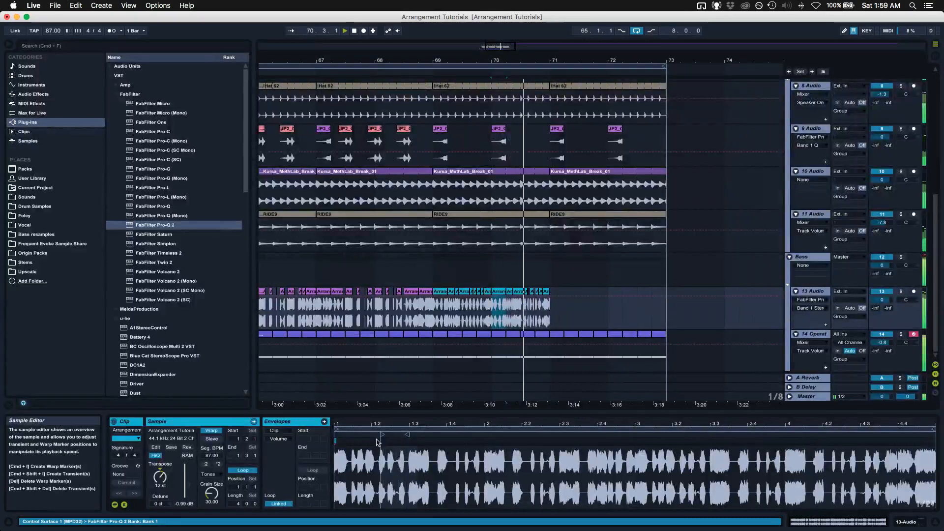
key("space")
left_click_drag(382, 435, 332, 435)
key("space")
key("space")
key("space")
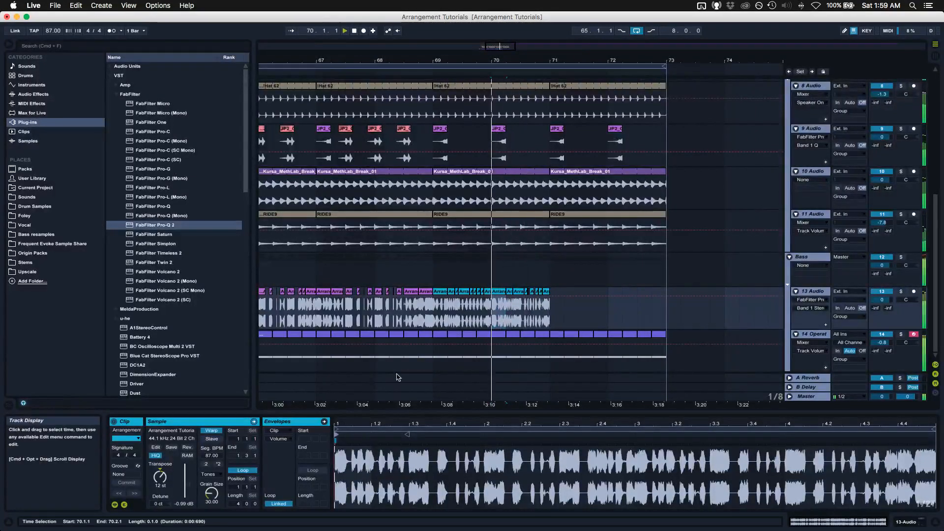
key("space")
key("space")
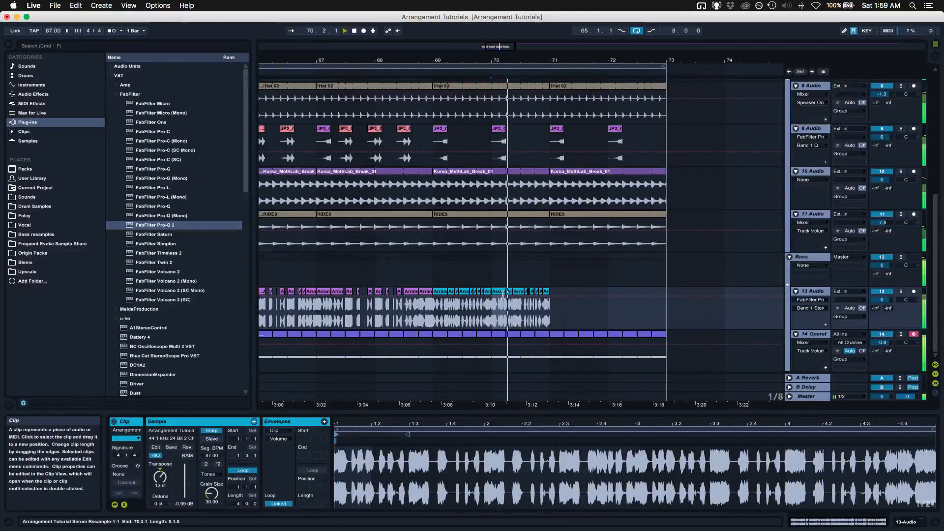
- Double the original tempo of the bass slice from 70.2.1 to 70.2.3 to 87 BPM and audition it
key("space")
key("space")
left_click(510, 292)
key("space")
key("space")
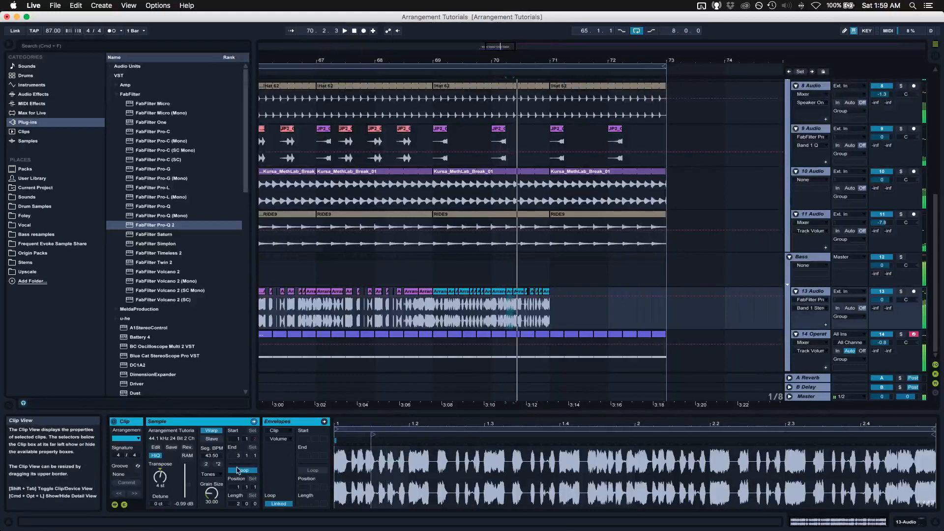
left_click(217, 464)
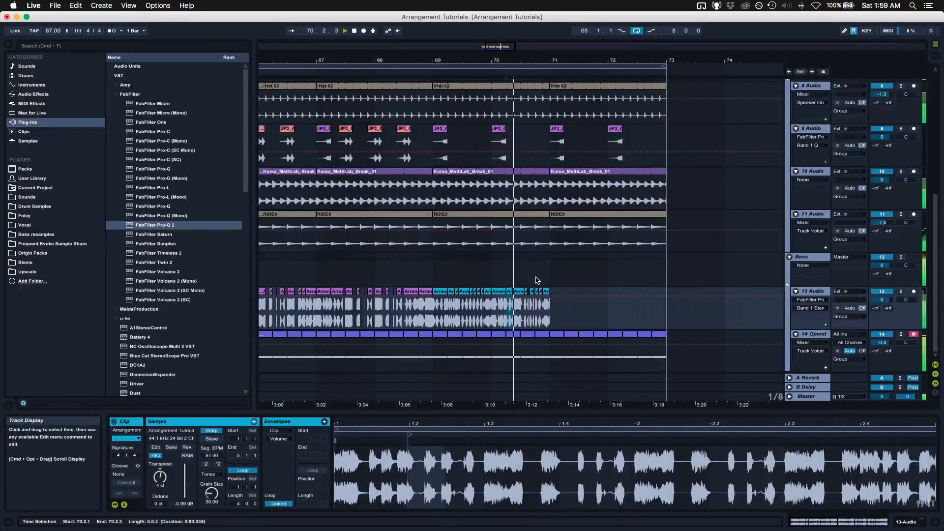
- Play the arrangement from 69.1.1 and again from 65.1.1 to review the bass variations up to bar 71
left_click(492, 313)
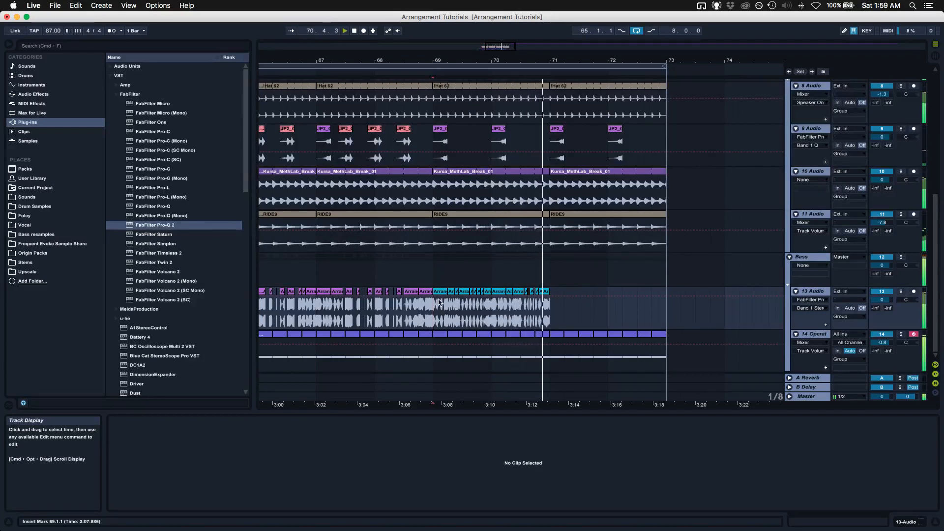
left_click_drag(475, 57, 475, 34)
left_click(351, 278)
key("space")
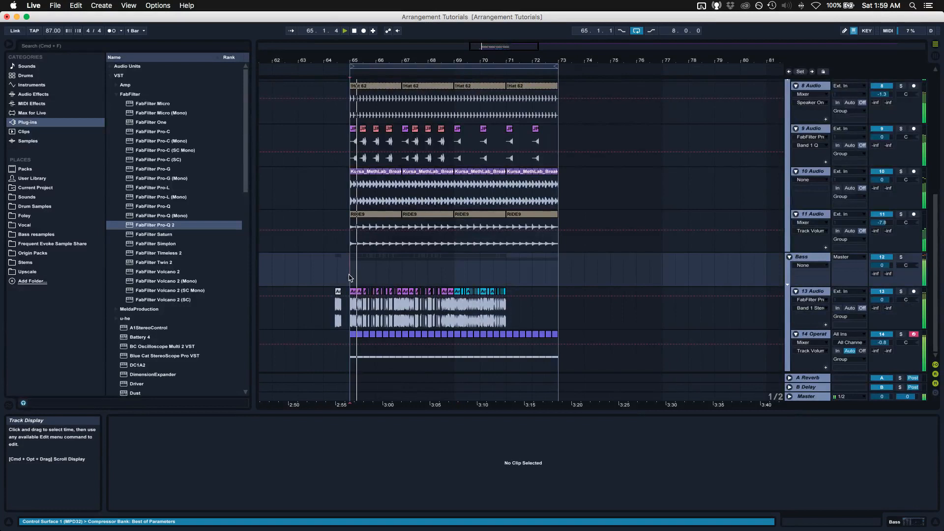
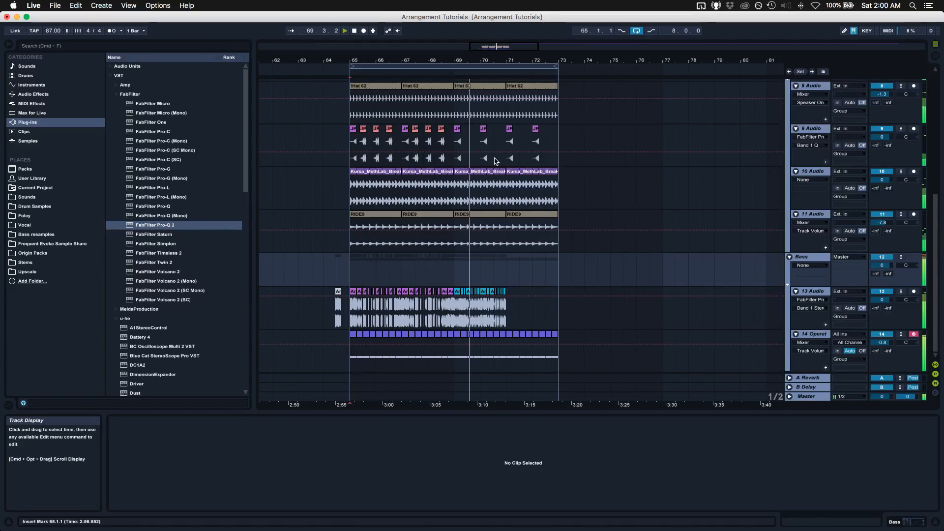
left_click(545, 148)
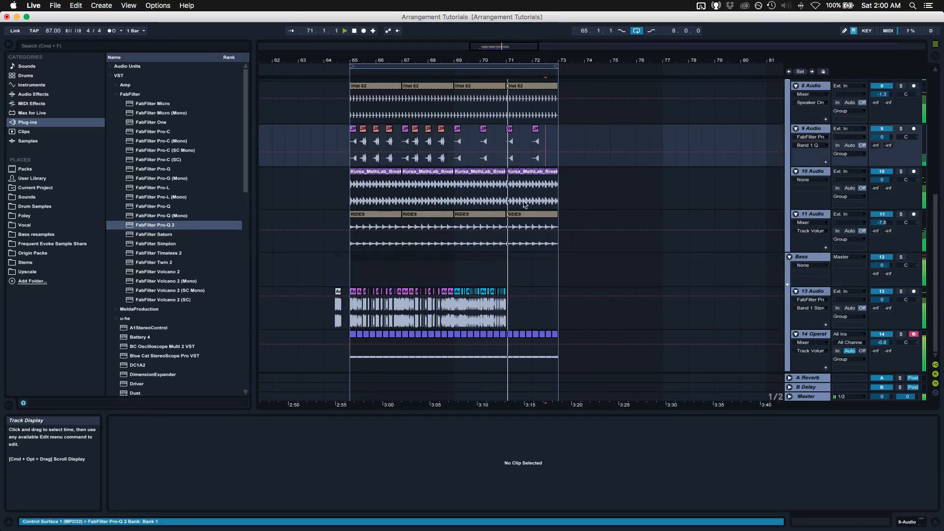
key("space")
- Paste a copy of the one-beat bass slice from 70.1.1 at 71.1.1
left_click_drag(513, 61, 512, 88)
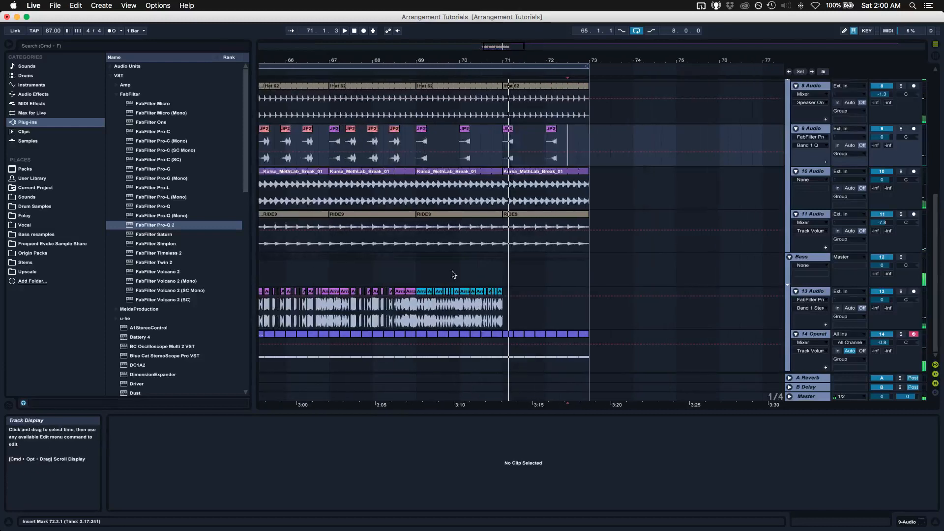
left_click(419, 286)
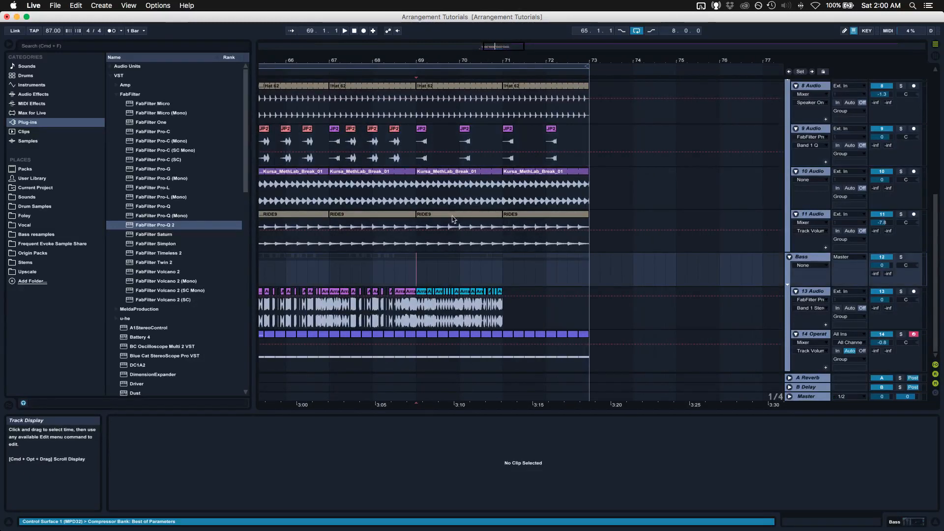
left_click(419, 293)
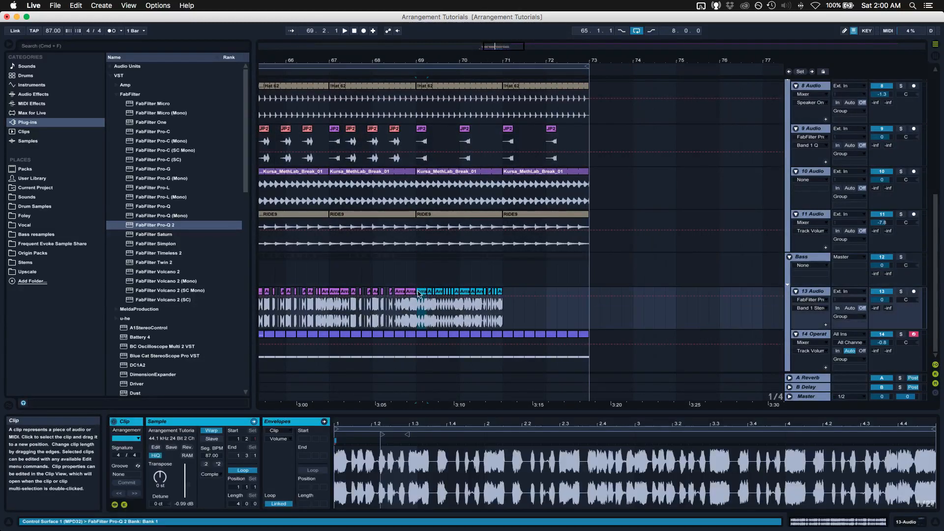
left_click_drag(499, 61, 497, 80)
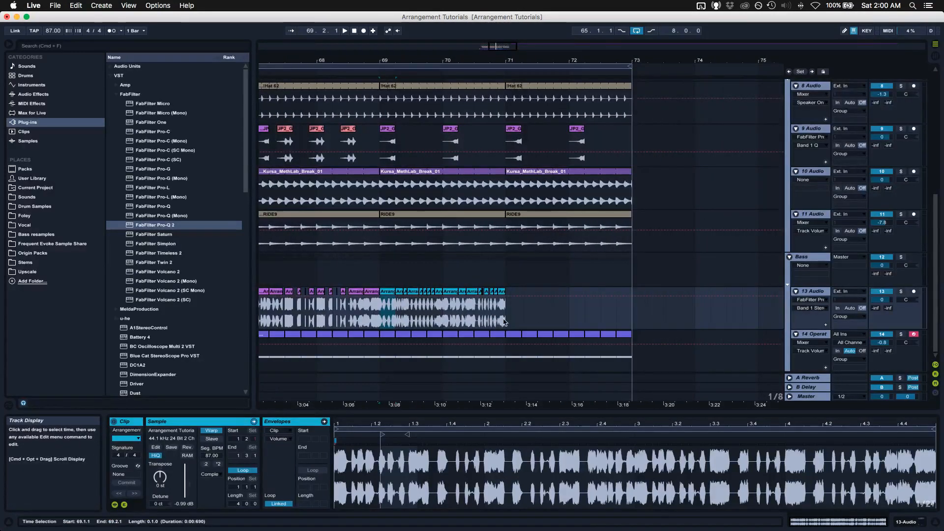
left_click(451, 292)
key("super+c")
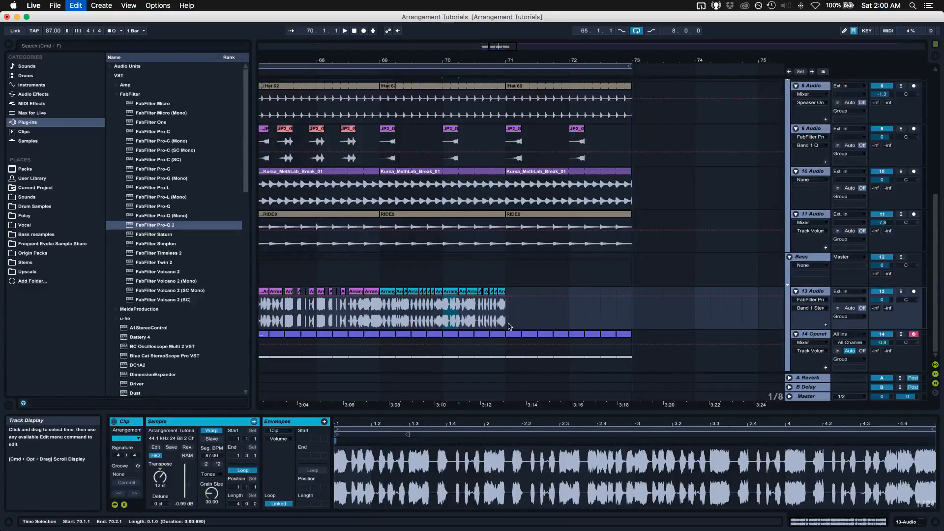
left_click(508, 324)
key("super+v")
- Try halving the original tempo of the slice at 71.1.1 to 43.50 BPM and compare it with the doubled tempo
left_click(207, 464)
key("space")
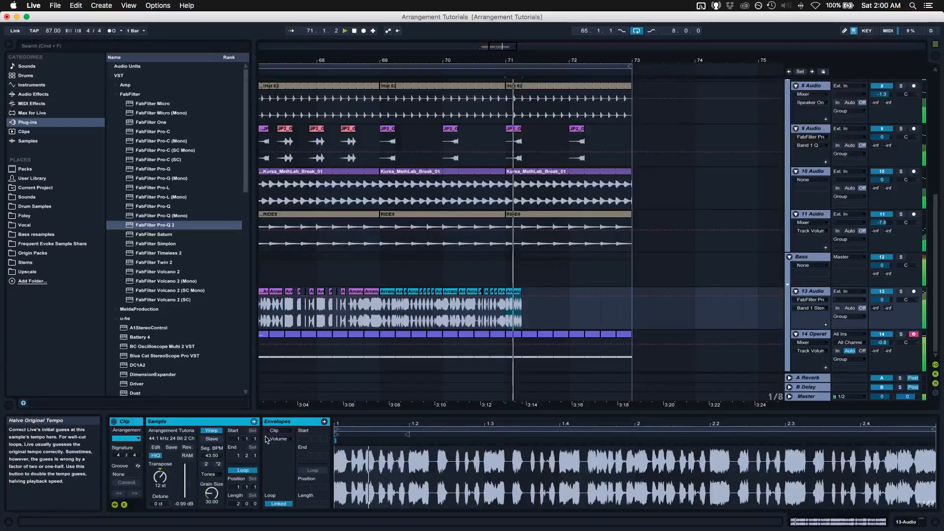
left_click(217, 464)
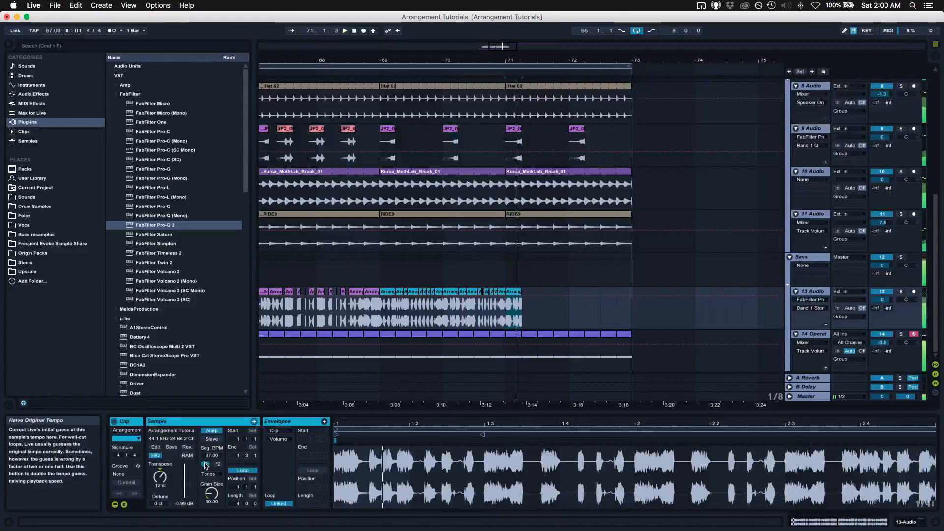
key("super+z")
- Try Beats warp mode on the slice at 71.1.1 with transient looping off and the transient envelope at 0
left_click(208, 474)
left_click(210, 475)
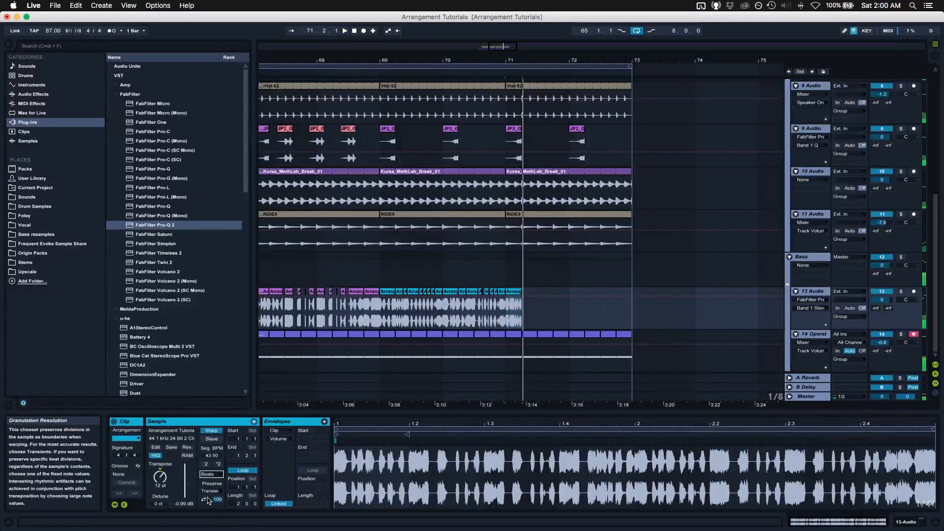
left_click(203, 500)
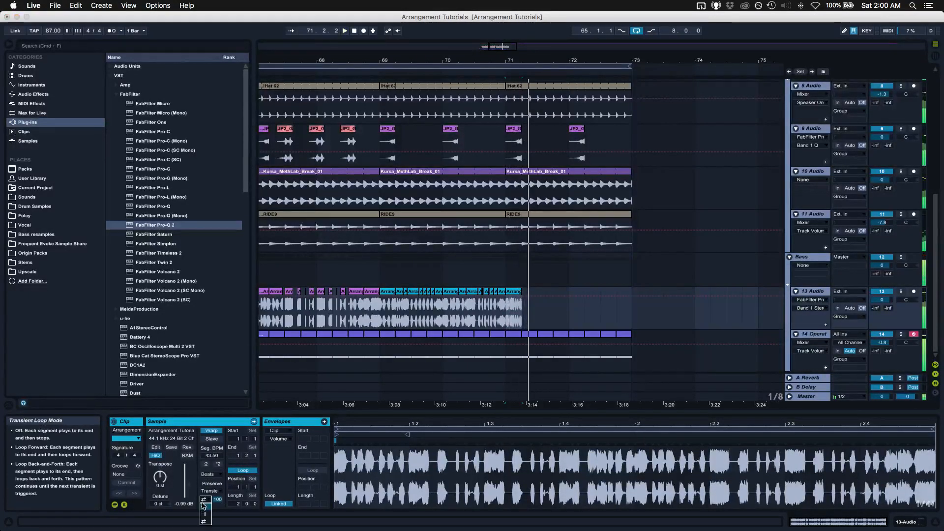
left_click_drag(217, 499, 217, 530)
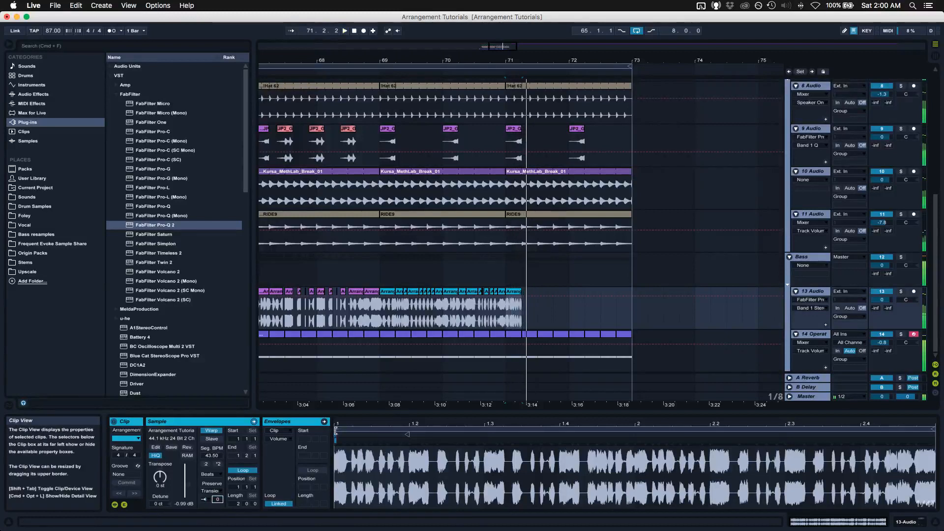
key("space")
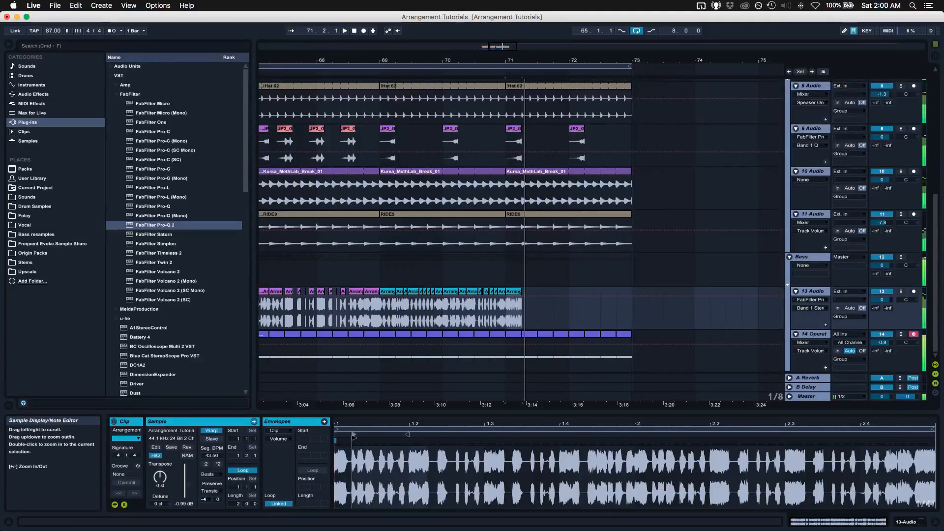
- Set the transient envelope of the slice at 71.1.1 to 100 and audition it
key("space")
key("space")
left_click_drag(217, 500, 217, 442)
key("space")
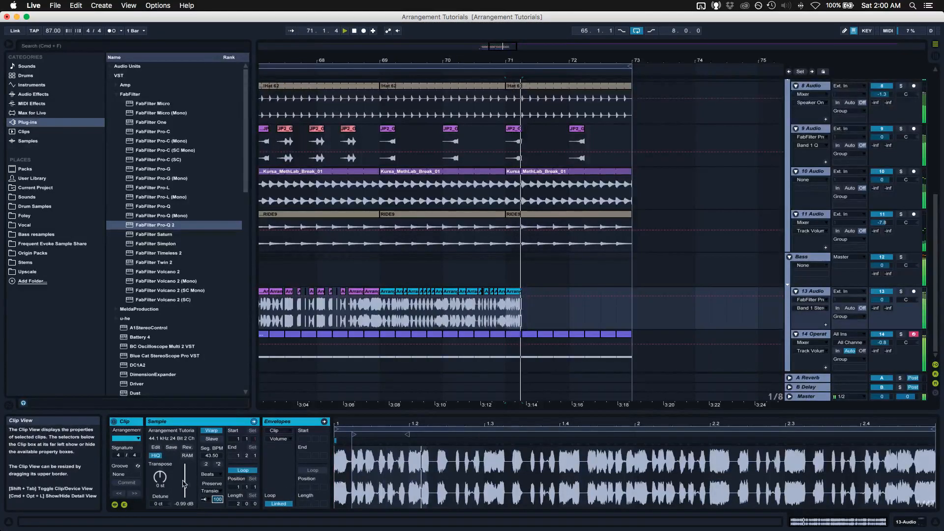
- Transpose the bass slice at 71.1.1 to 9 st and audition it
key("space")
key("space")
left_click(160, 477)
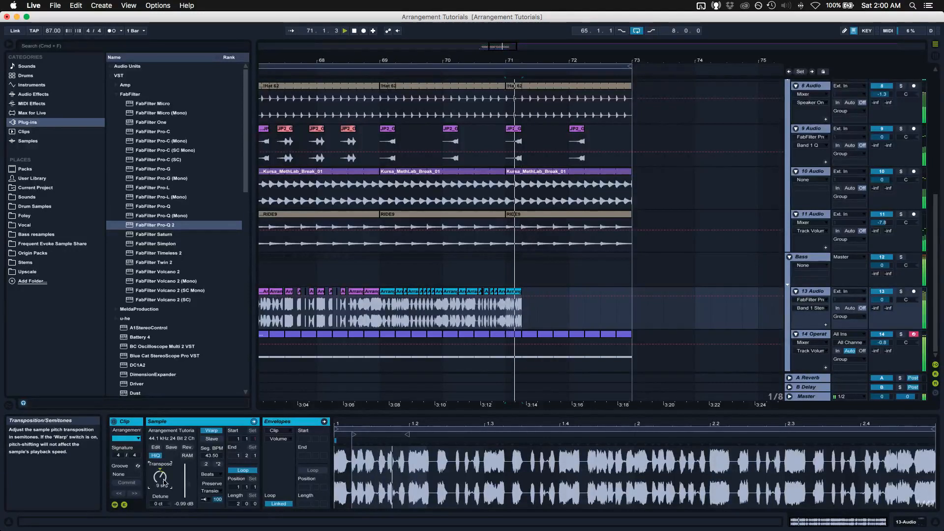
key("space")
key("space")
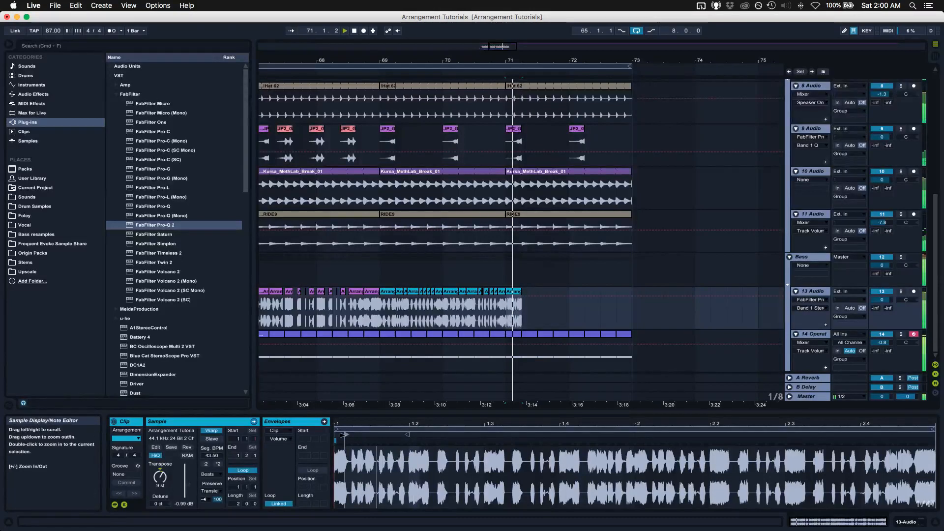
- Audition different sample start positions for the slice at 71.1.1 and move its start into beat 1.4 of the sample
left_click_drag(343, 435, 481, 439)
key("space")
key("space")
key("space")
key("space")
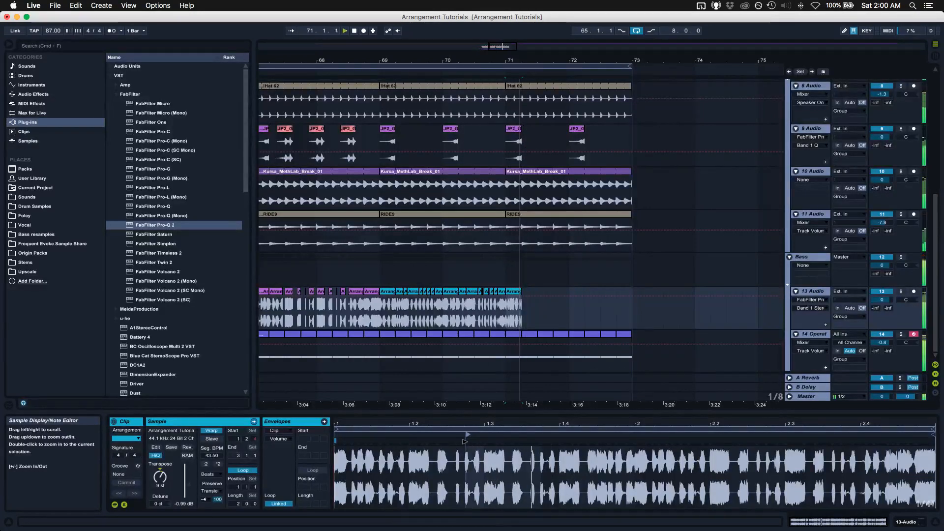
left_click_drag(465, 441, 549, 434)
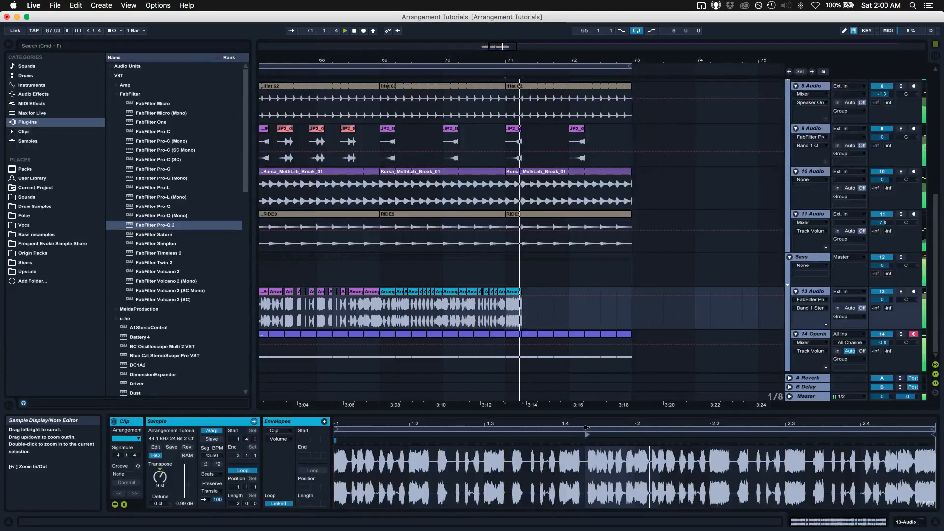
- Set the slice at 71.1.1 to Tones warp mode, double its original tempo to 87 BPM and audition it
left_click_drag(217, 499, 217, 524)
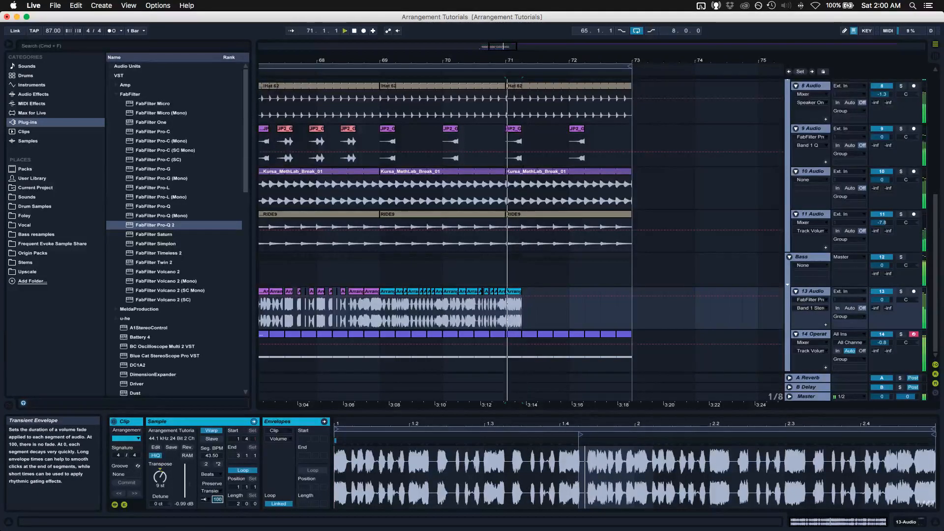
left_click(208, 474)
left_click(208, 482)
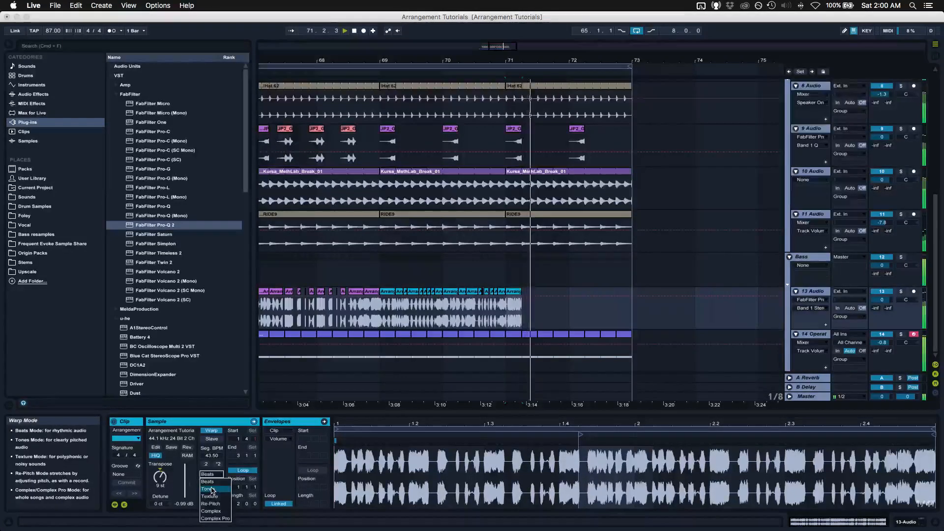
left_click(218, 464)
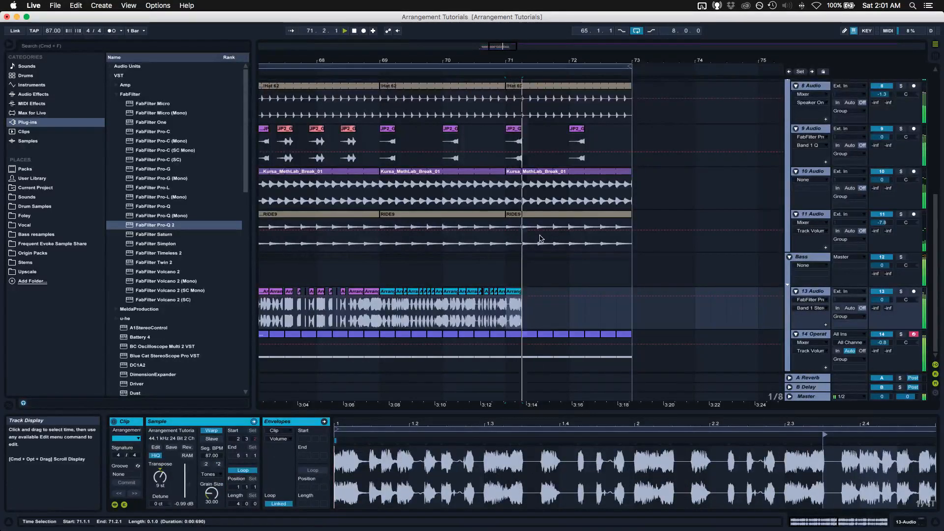
key("plus")
key("plus")
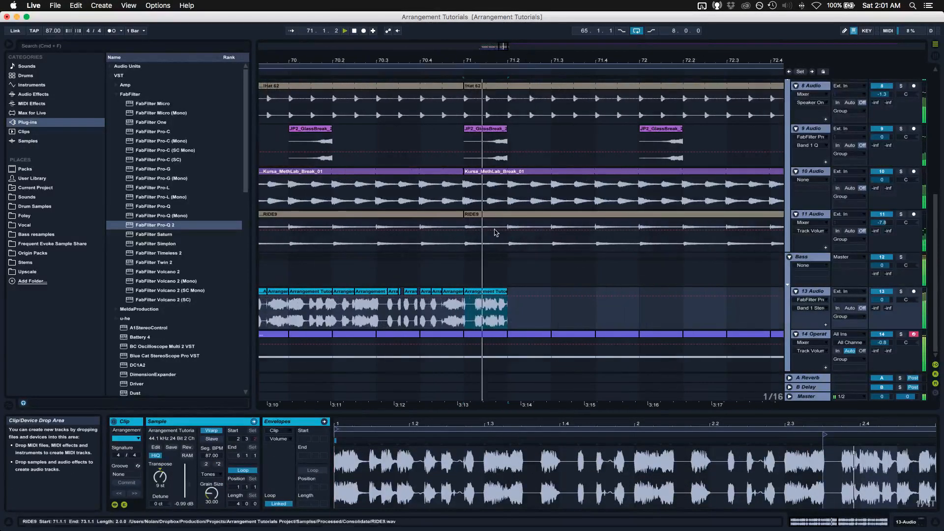
key("space")
key("space")
left_click(517, 303)
key("space")
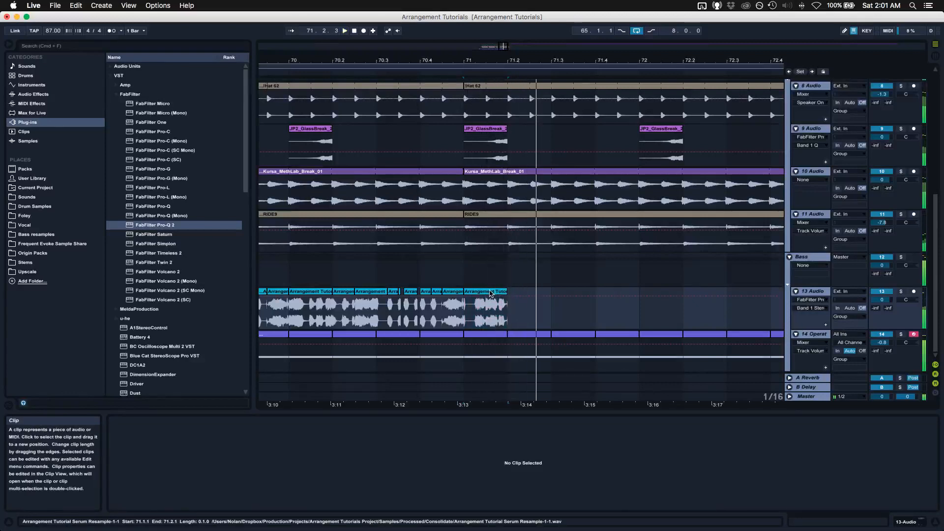
- Duplicate the bass slice at 71.1.1 to 71.2.1 and move the copy's sample start into beat 3.4
left_click(491, 293)
key("super+d")
key("space")
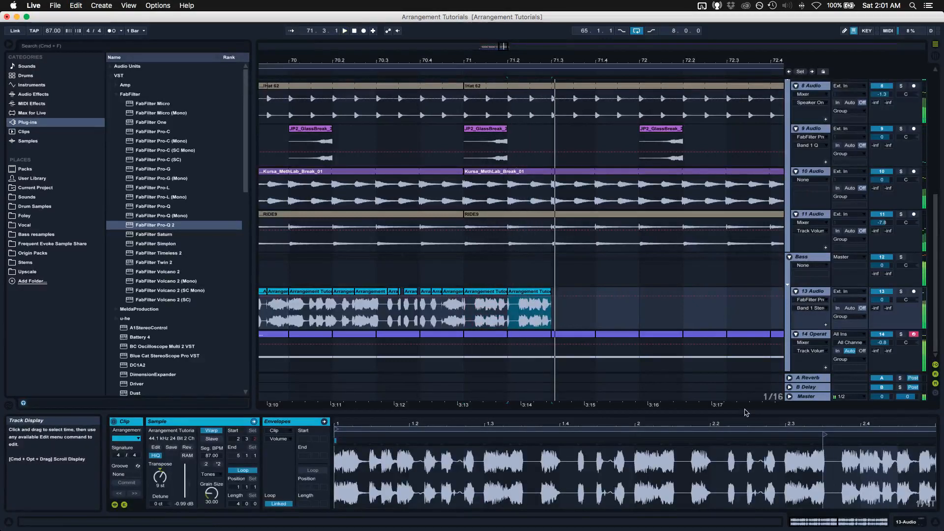
left_click_drag(823, 425, 579, 434)
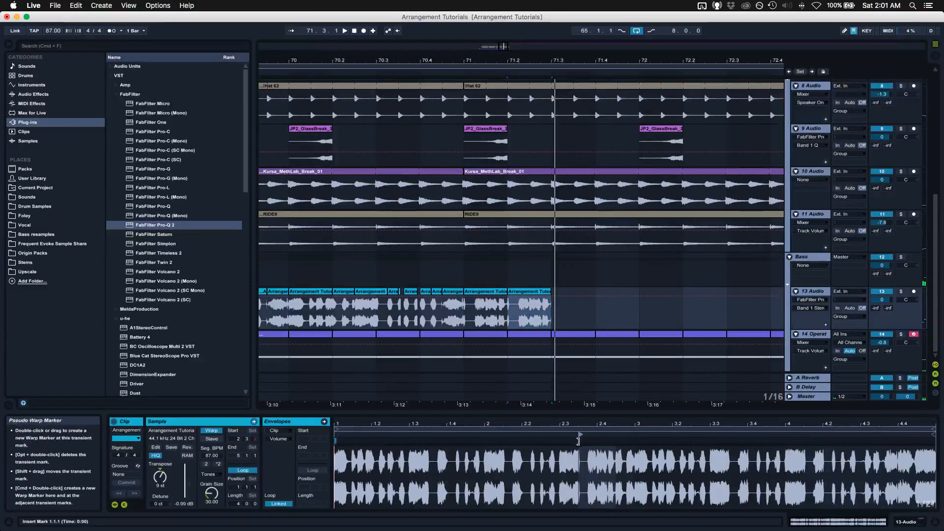
left_click_drag(640, 436, 779, 435)
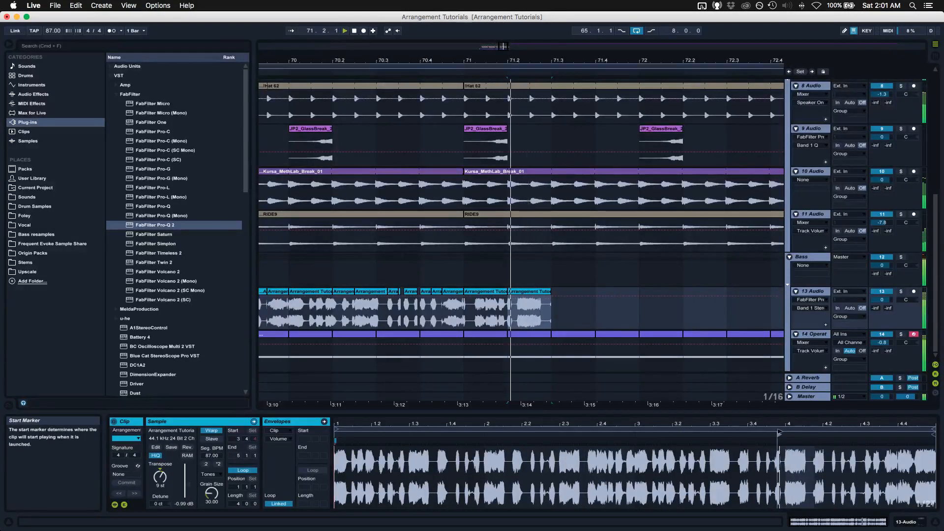
left_click_drag(770, 435, 777, 434)
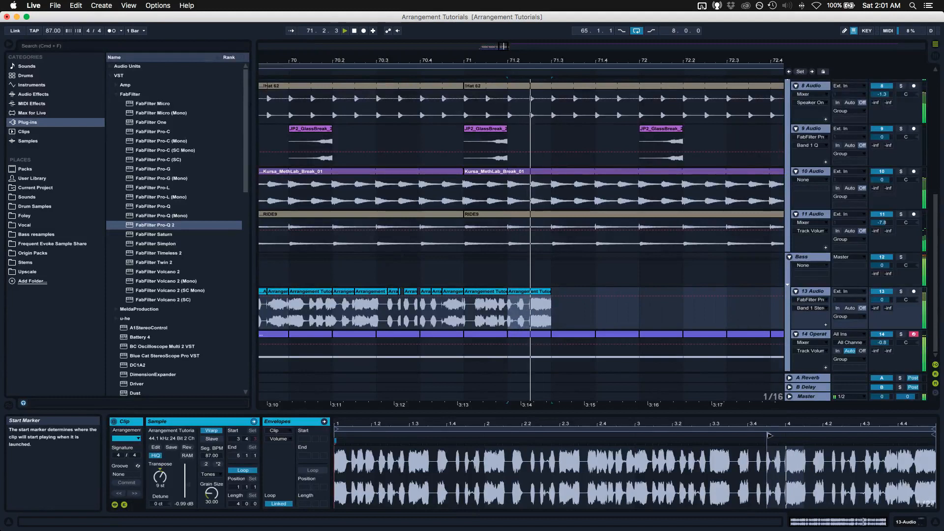
- Repeat the 1/16 fragment from 71.2.2 to 71.2.3 twice more so it fills the slice up to 71.3.1
left_click(465, 319)
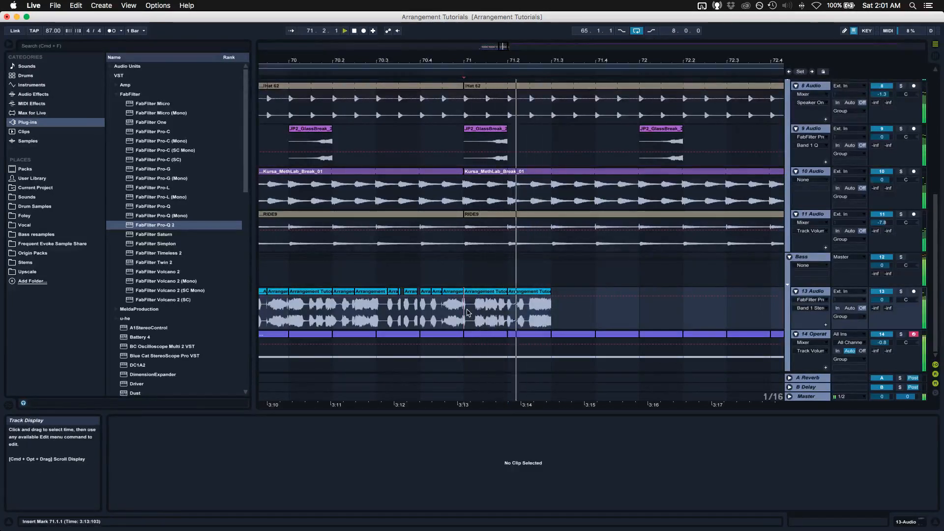
left_click_drag(521, 321, 529, 320)
key("space")
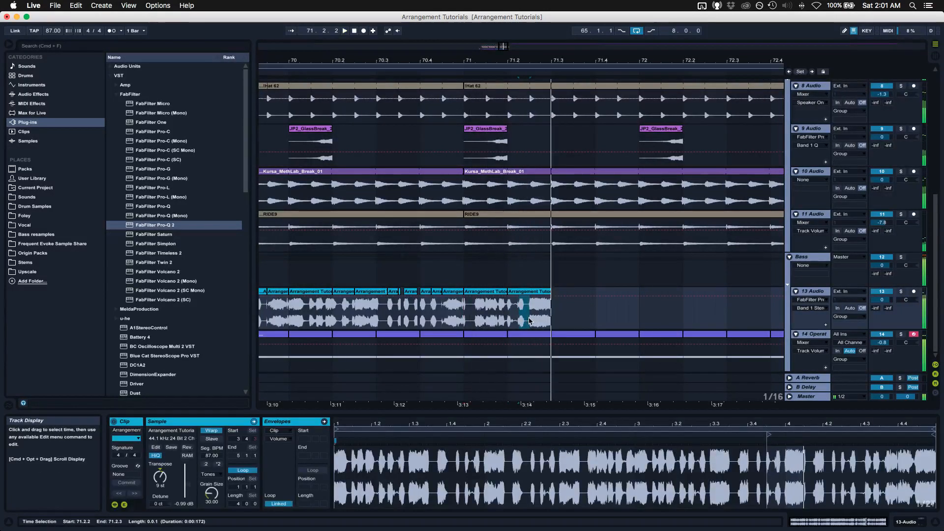
left_click(498, 323)
key("space")
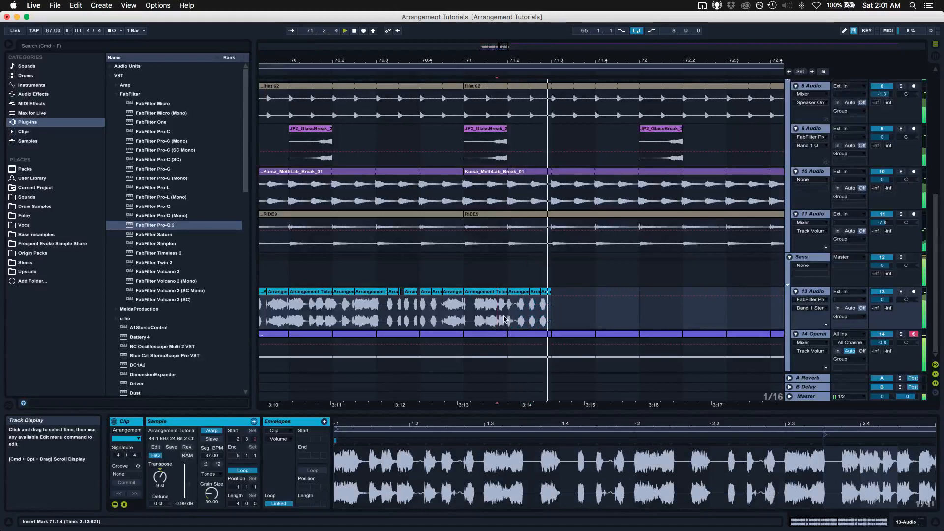
- Move the sample start of the 1/16 bass slice at 71.2.4 to 4.1.1 and audition the passage from 70.4.2
key("space")
left_click(419, 320)
key("space")
left_click(535, 292)
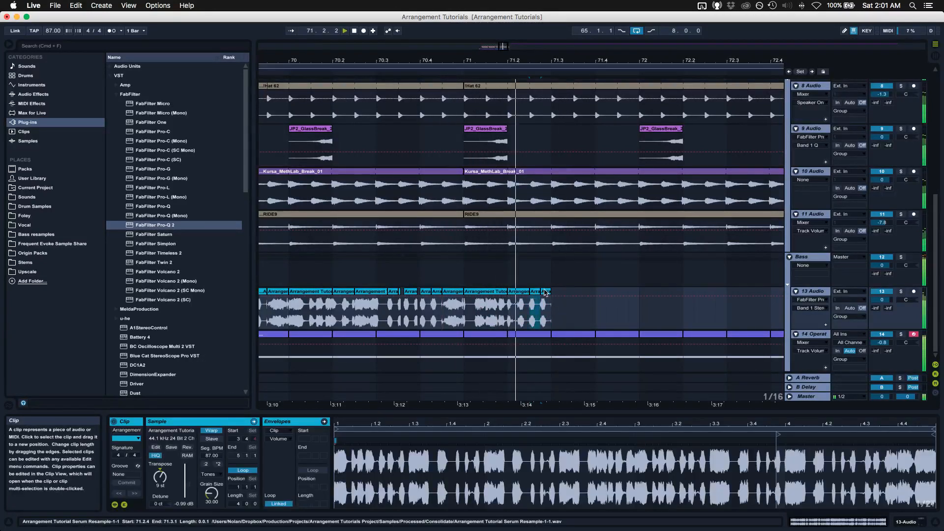
left_click(545, 293)
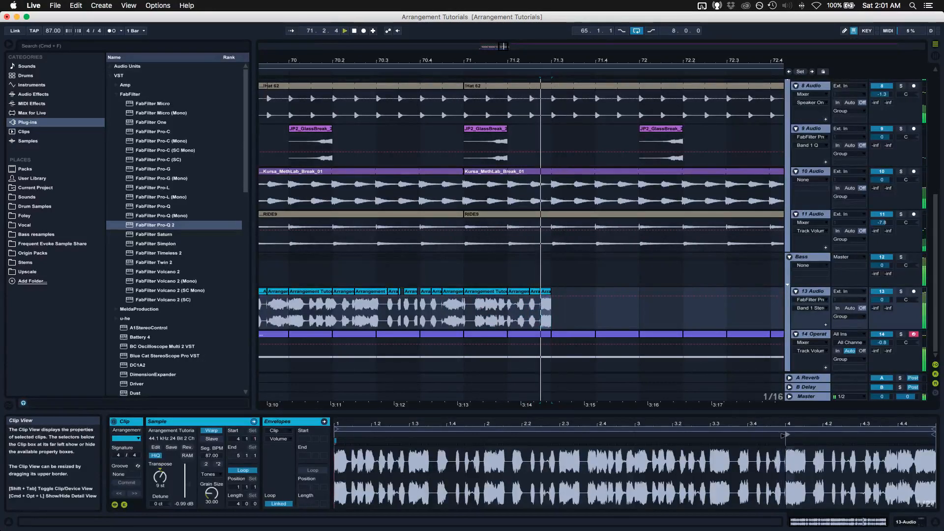
left_click(470, 321)
key("space")
key("space")
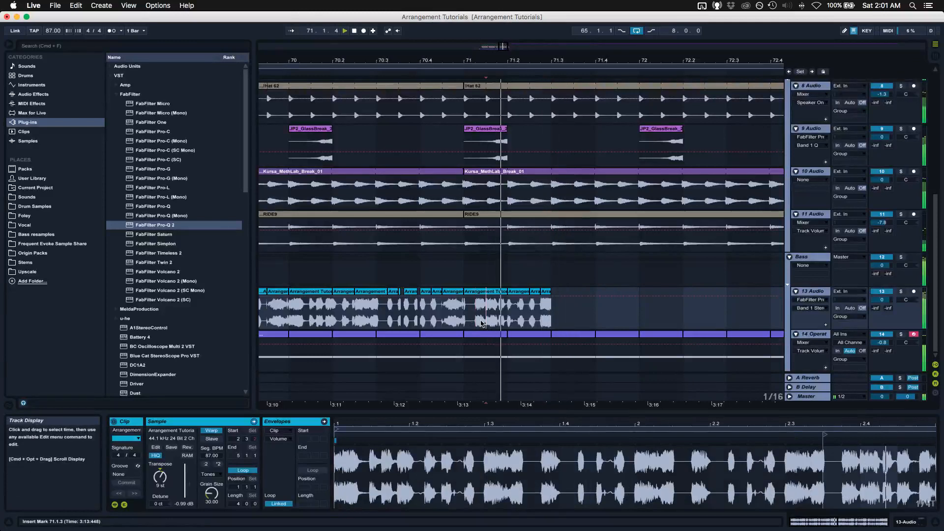
left_click(432, 323)
key("space")
key("space")
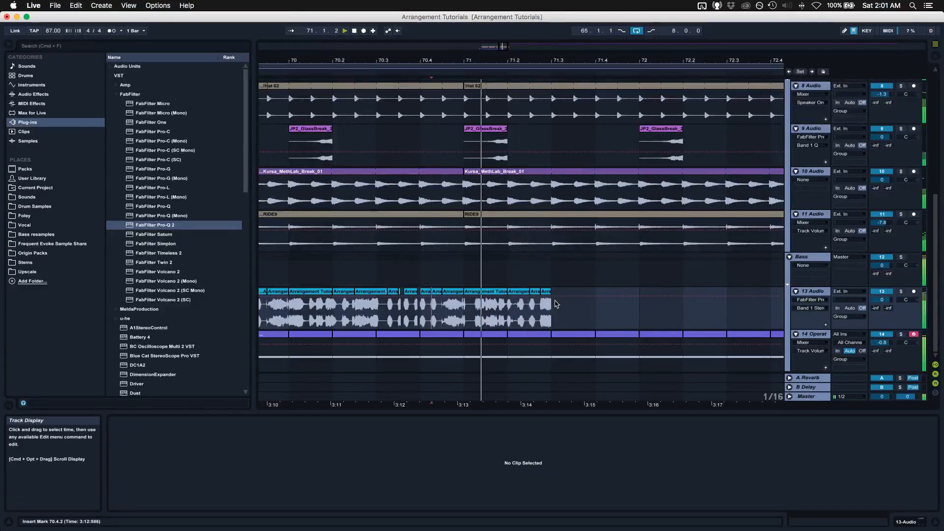
key("space")
key("space")
- Copy the 1/16 bass slice at 71.2.3 to 71.3.2 and audition the result from 71.2.2
left_click(492, 291)
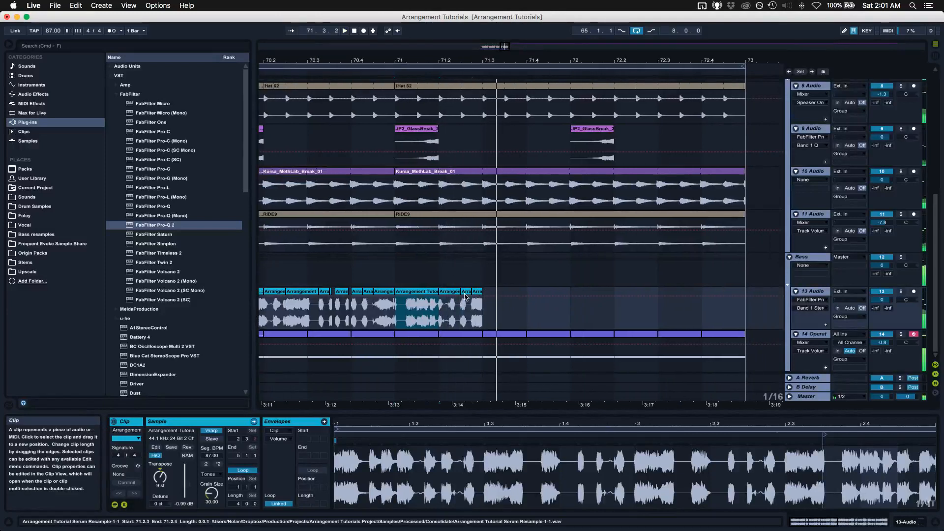
left_click(466, 292)
key("super+c")
left_click(493, 315)
key("super+v")
left_click(449, 319)
key("space")
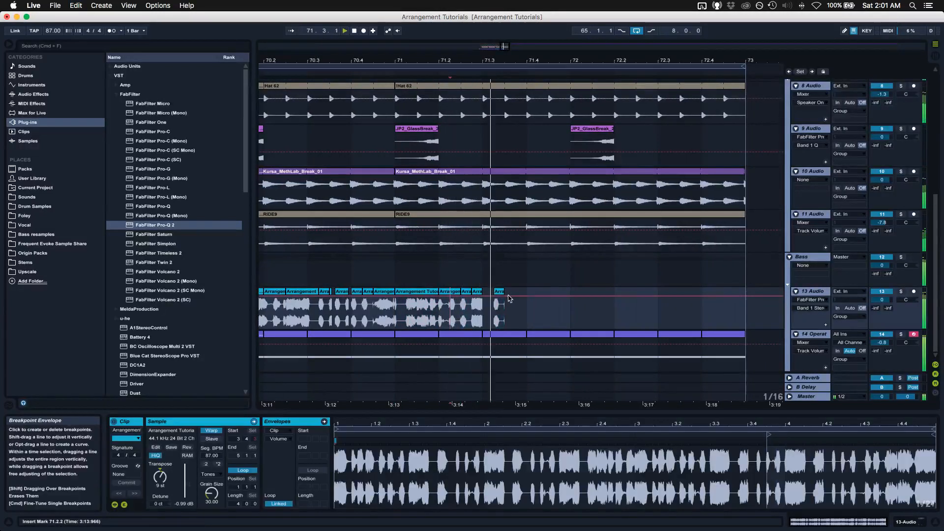
- Repeat the copied 1/16 slice at 71.3.3 and 71.3.4, auditioning the run leading up to 71.4.1
left_click(476, 324)
key("space")
key("space")
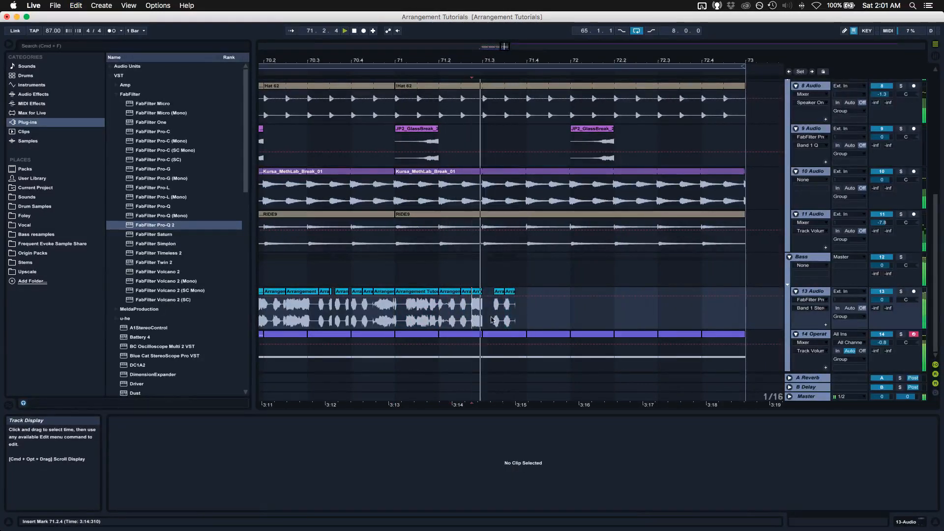
left_click(517, 312)
key("space")
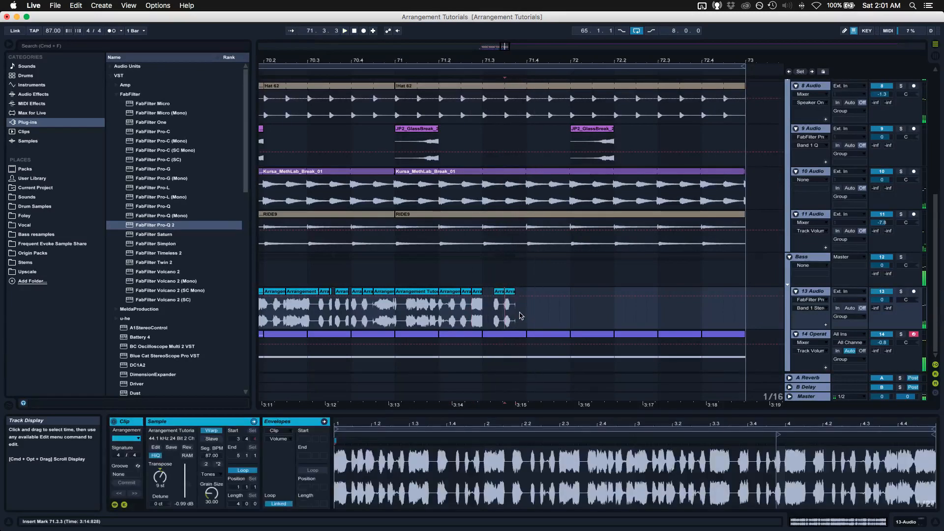
key("super+v")
left_click(479, 321)
key("space")
key("space")
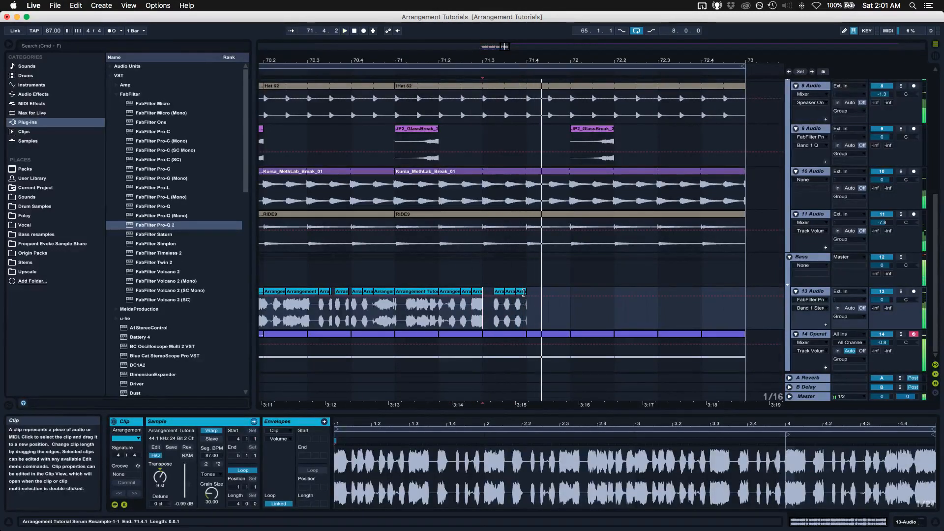
- Switch the grid to 1/16 triplets and delete the tail of the bass slice at 71.3.4
left_click_drag(522, 292, 523, 293)
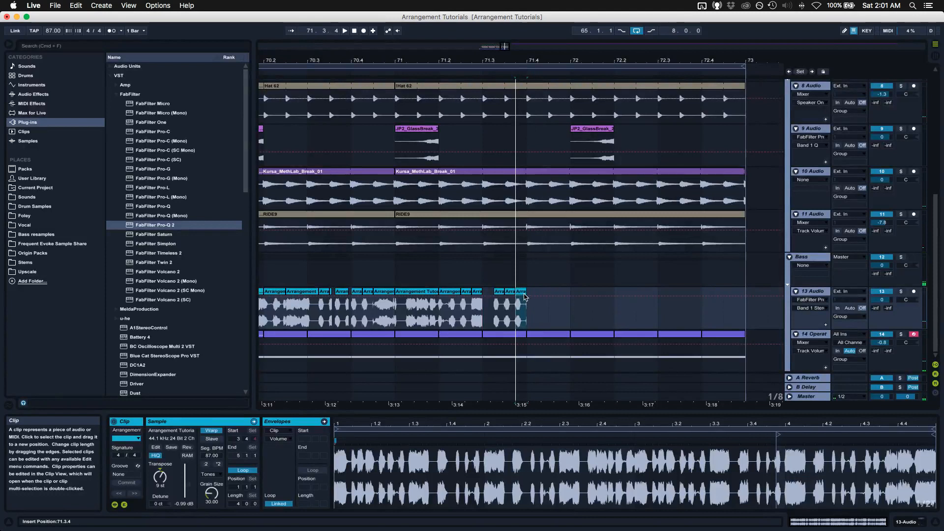
left_click(519, 319)
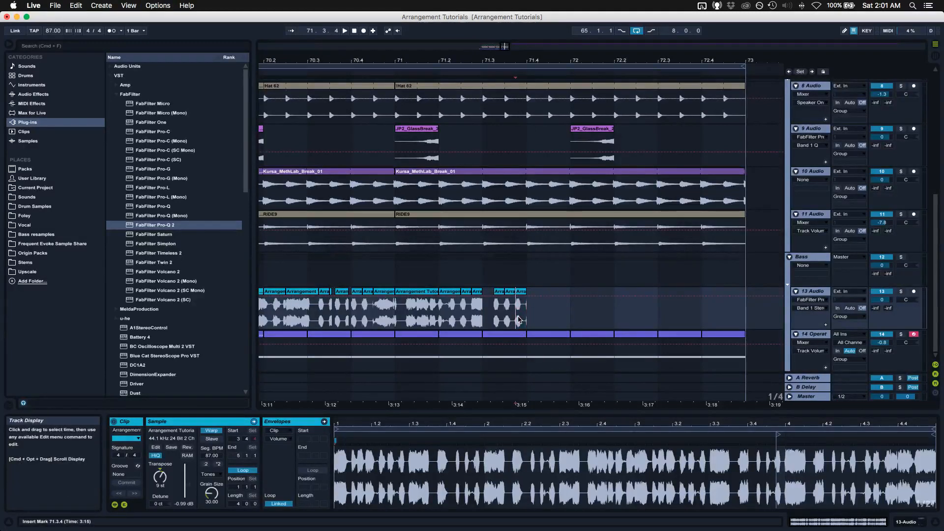
right_click(519, 317)
left_click(518, 276)
key("plus")
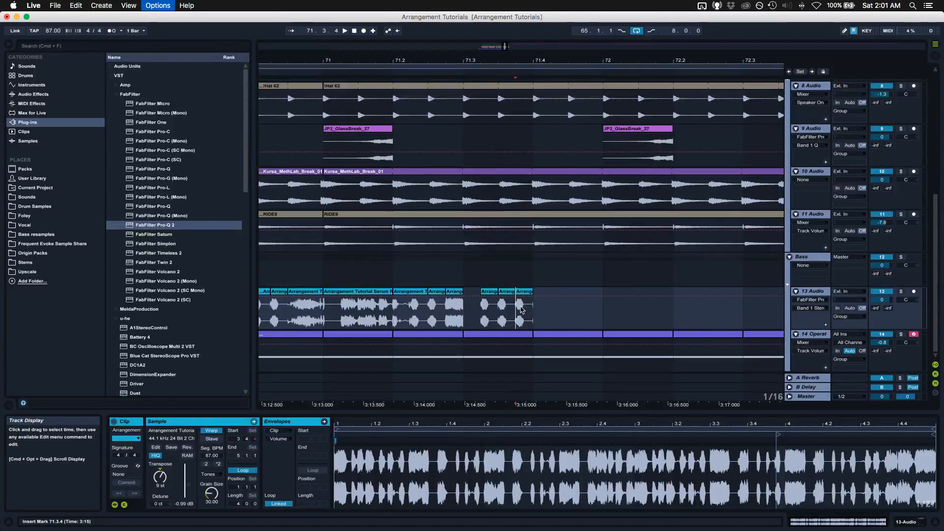
left_click_drag(522, 310, 572, 318)
key("super+3")
key("Delete")
- Show the track's fades, add a fade-out to the shortened slice at 71.3.4 and audition it from 71.2.3
key("alt+super+f")
key("super+2")
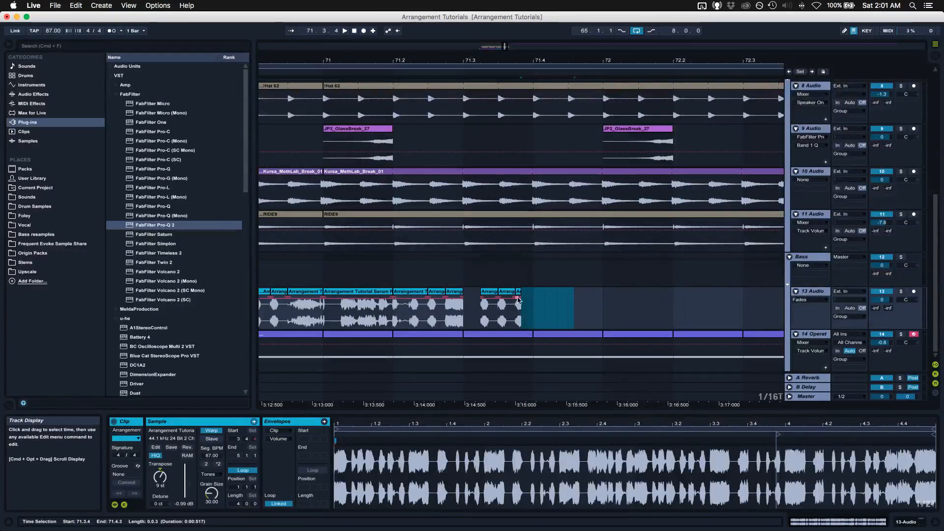
left_click(520, 298)
left_click(500, 310)
key("space")
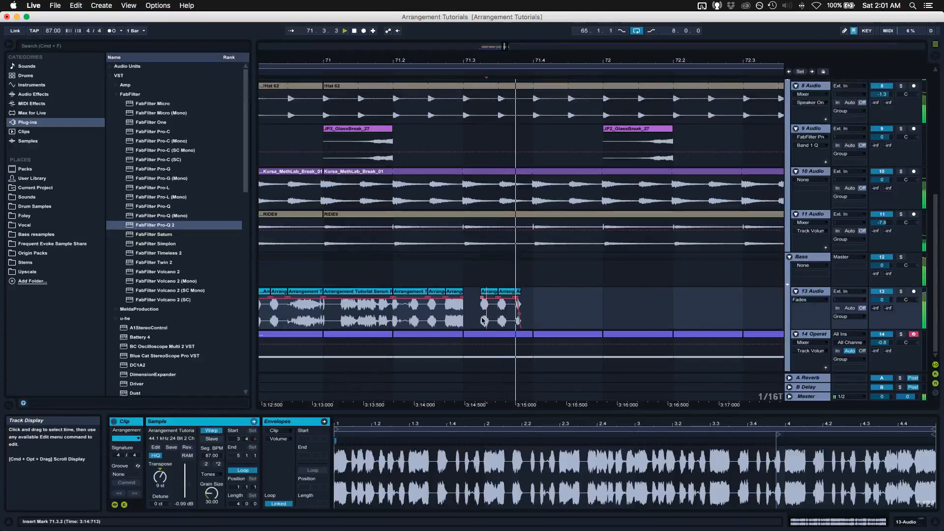
left_click(440, 309)
key("space")
key("space")
key("space")
key("space")
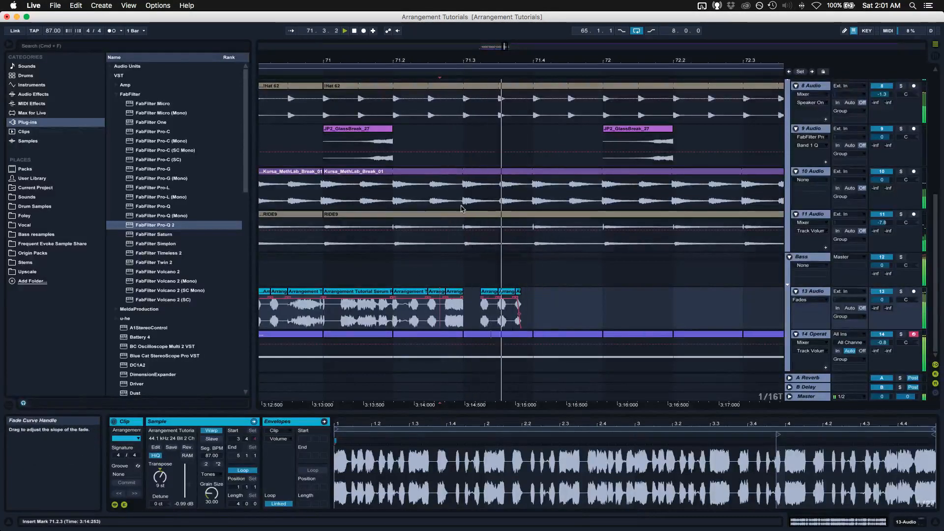
key("space")
key("space")
left_click_drag(478, 63, 478, 48)
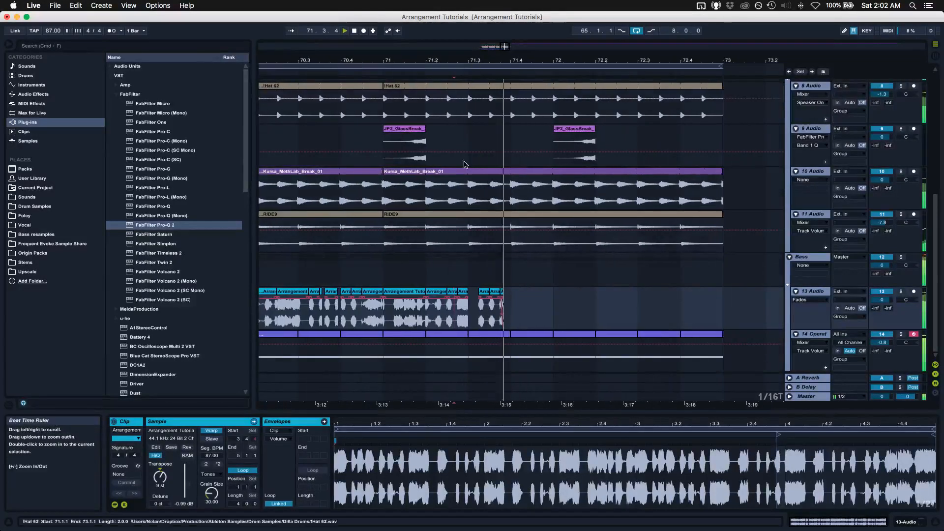
- Copy the bass slice at 71.1.1 to 71.4.1, move the copy's sample start to 2.3.1 and audition it
left_click(365, 314)
key("space")
key("space")
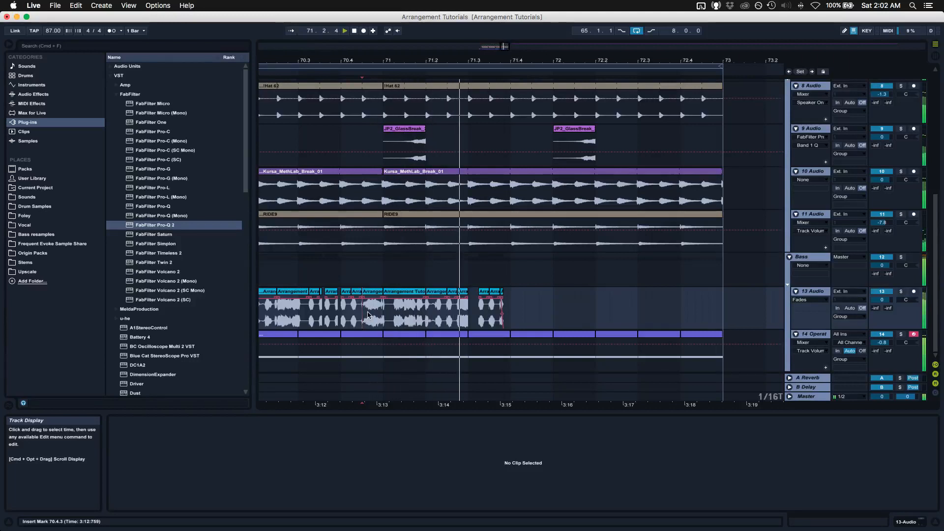
left_click(420, 288)
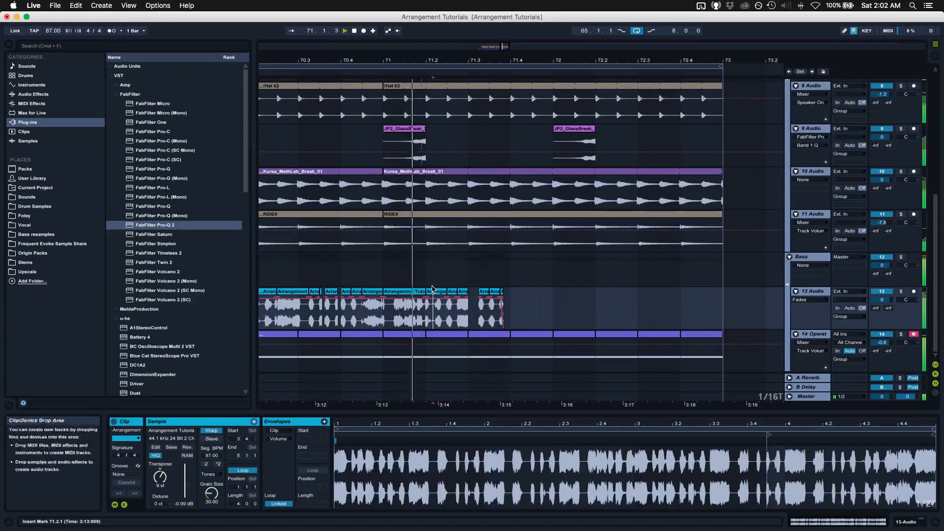
key("super+c")
left_click(511, 314)
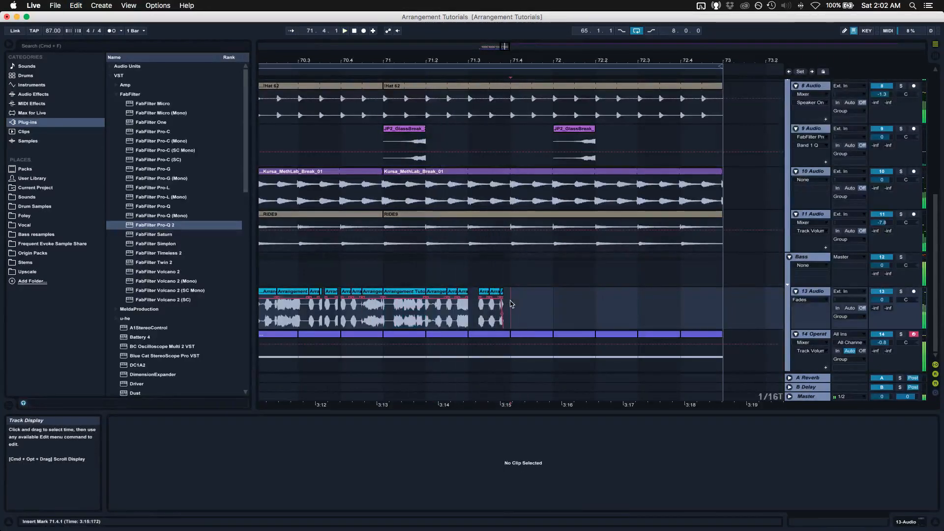
key("super+v")
key("space")
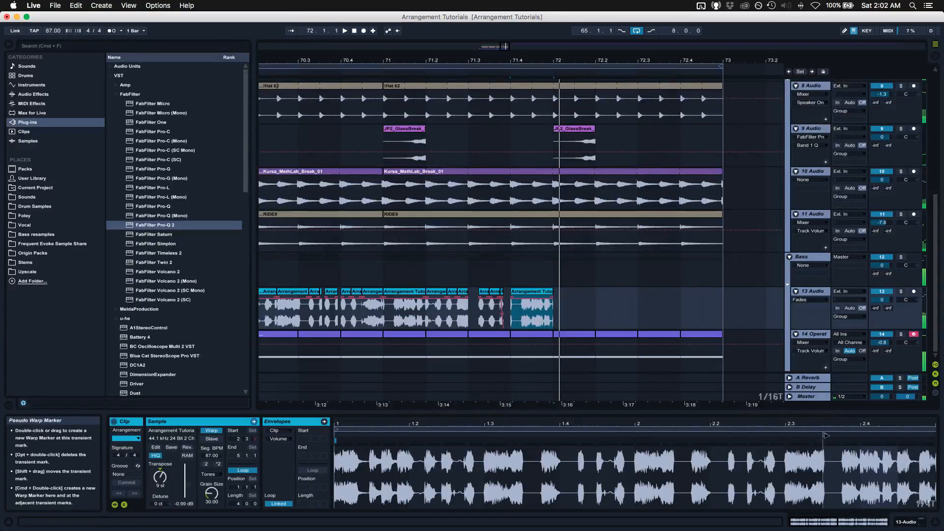
left_click_drag(827, 436, 790, 437)
key("space")
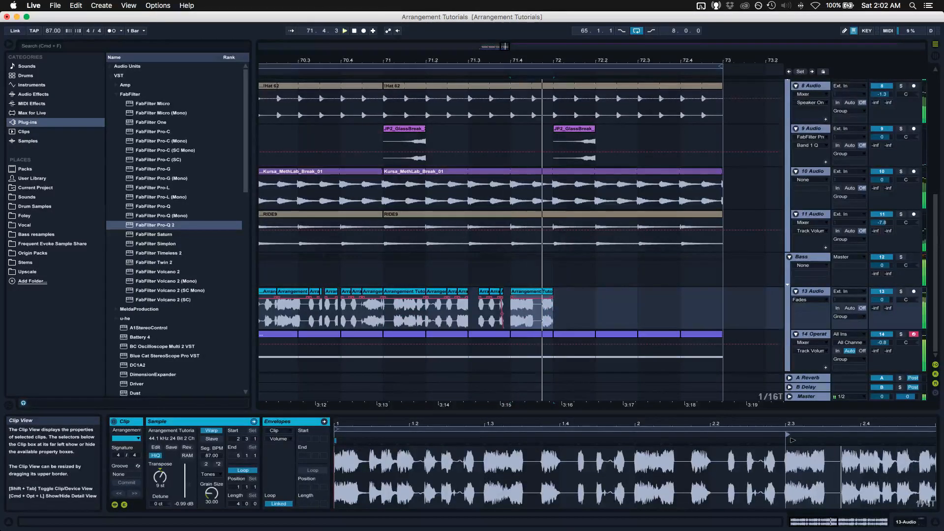
- Try doubling the original tempo of the slice at 71.4.1 to 174 BPM and audition it from 70.4.3
left_click(218, 464)
left_click(218, 464)
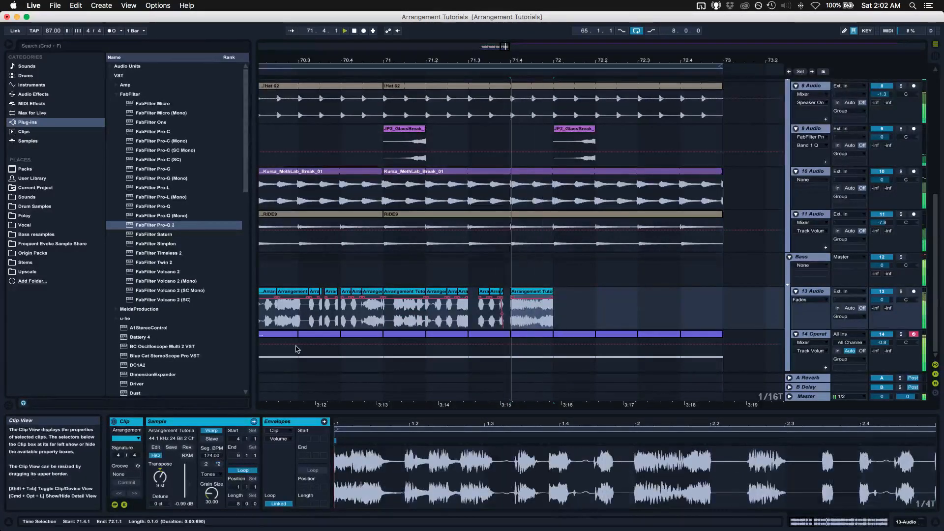
left_click(365, 322)
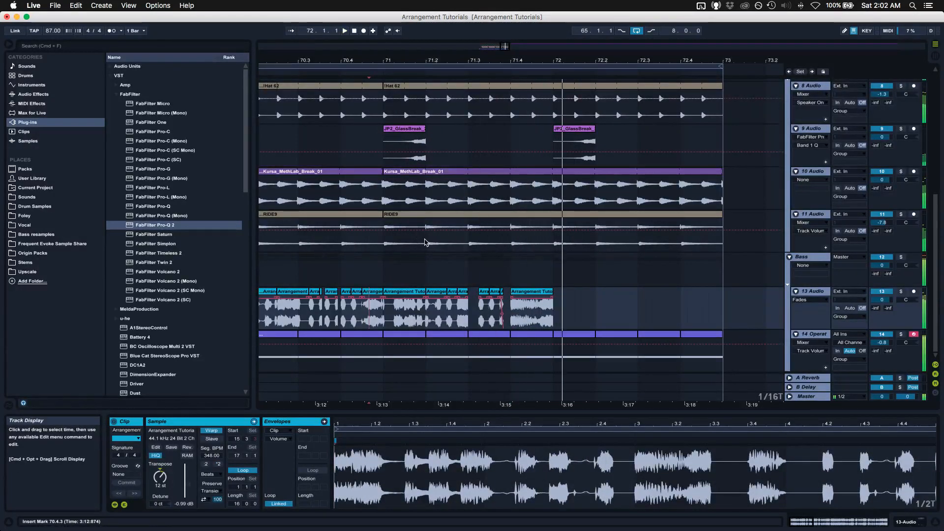
- Try transposing the slice at 71.4.1 to 5 st and audition it repeatedly
left_click(519, 293)
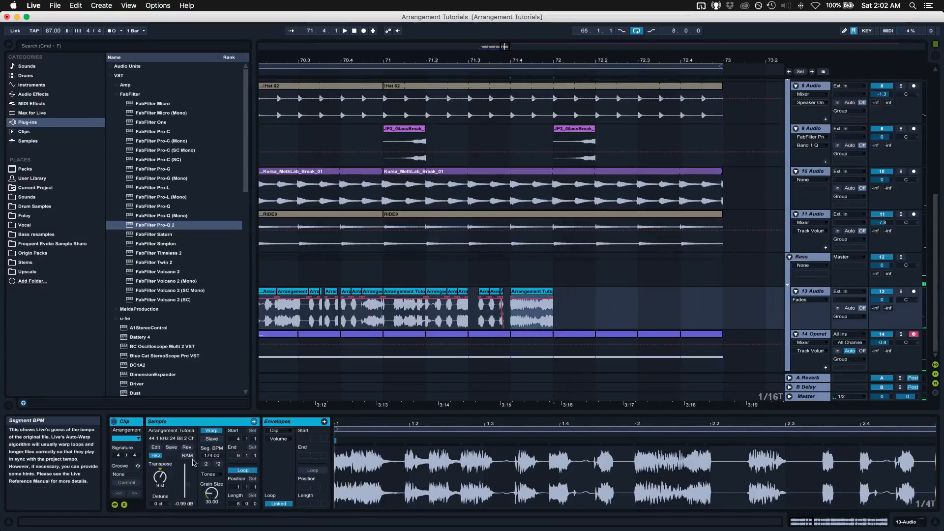
key("space")
mouse_move(158, 472)
left_mouse_down()
mouse_move(159, 428)
mouse_move(160, 488)
left_mouse_up()
key("space")
key("space")
key("space")
key("space")
key("space")
key("space")
key("space")
key("space")
key("space")
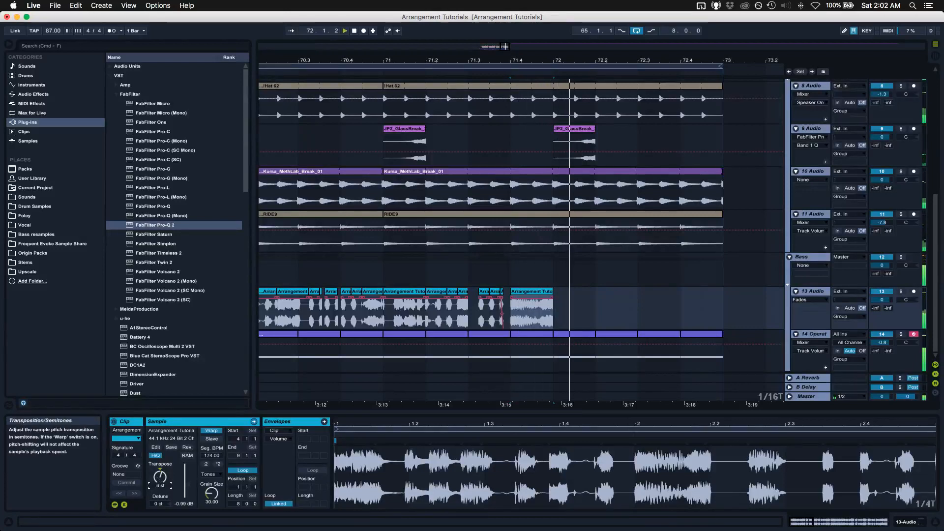
- Set the slice at 71.4.1 to Beats warp mode with Loop Back-and-Forth transient looping and audition it
key("space")
left_click(210, 475)
left_click(209, 477)
key("space")
key("space")
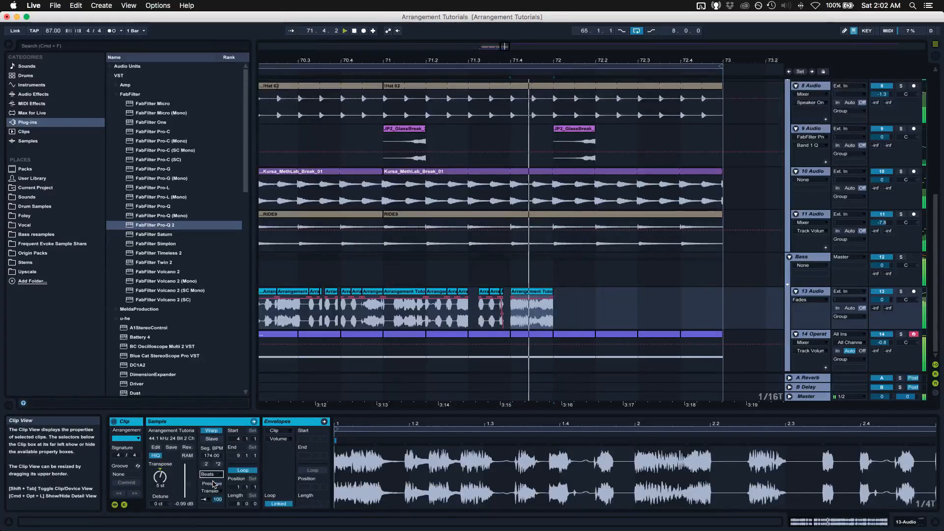
key("space")
key("space")
left_click(204, 499)
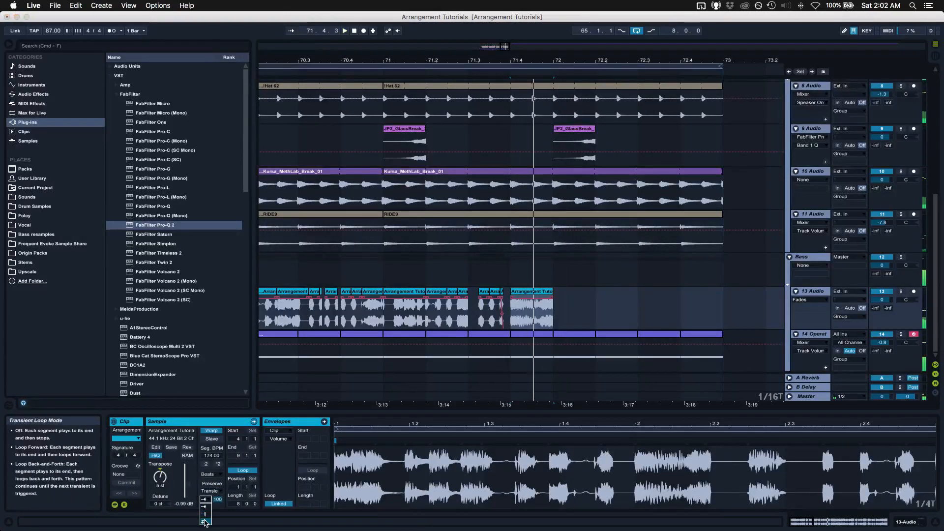
left_click(204, 522)
key("space")
key("space")
key("space")
- Set the transposition of the slice at 71.4.1 to 0 st and audition it
mouse_move(161, 477)
left_mouse_down()
mouse_move(160, 465)
mouse_move(160, 490)
mouse_move(160, 475)
left_mouse_up()
key("space")
key("space")
key("space")
key("space")
key("space")
key("space")
key("space")
key("space")
- Halve the original tempo of the slice at 71.4.1 to 87 BPM and audition the bar from 70.4.4
left_click(205, 464)
key("space")
key("space")
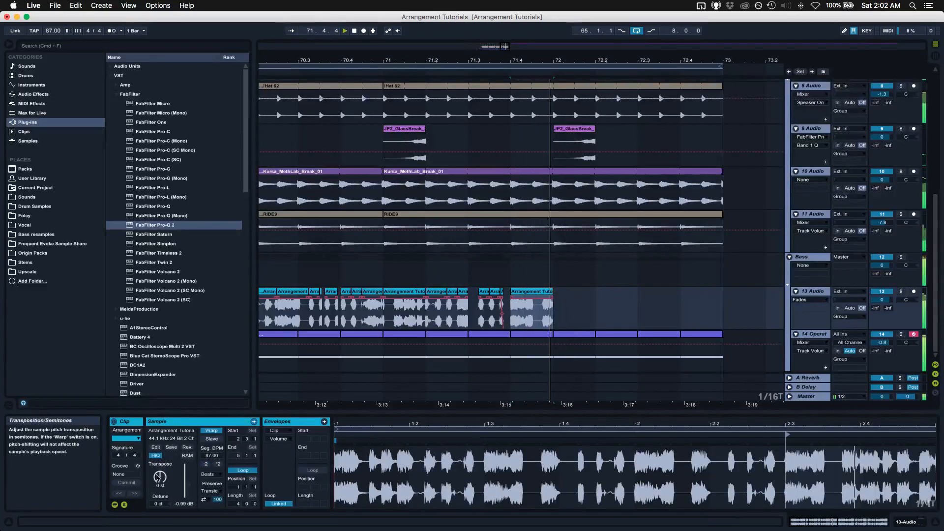
left_click(379, 324)
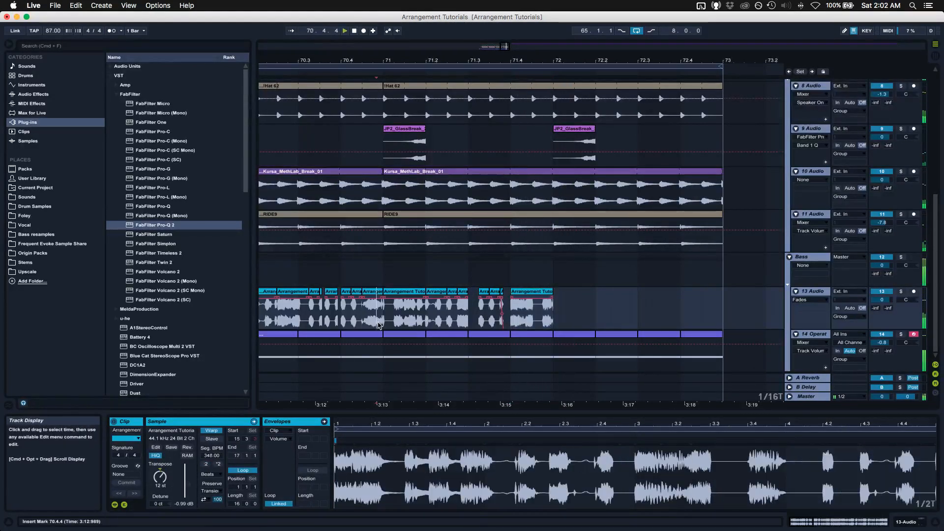
key("space")
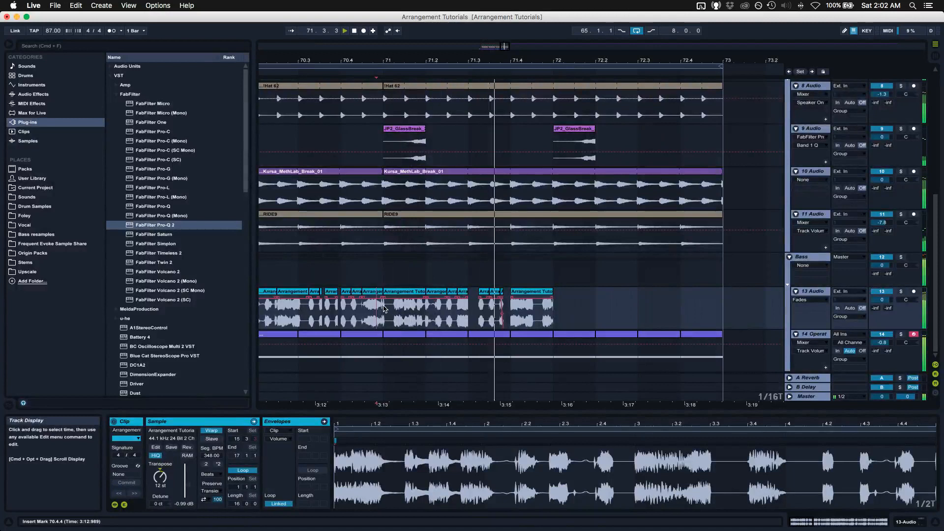
- Duplicate all bass slices of bar 71 into bar 72 and audition the transition
left_click(389, 292)
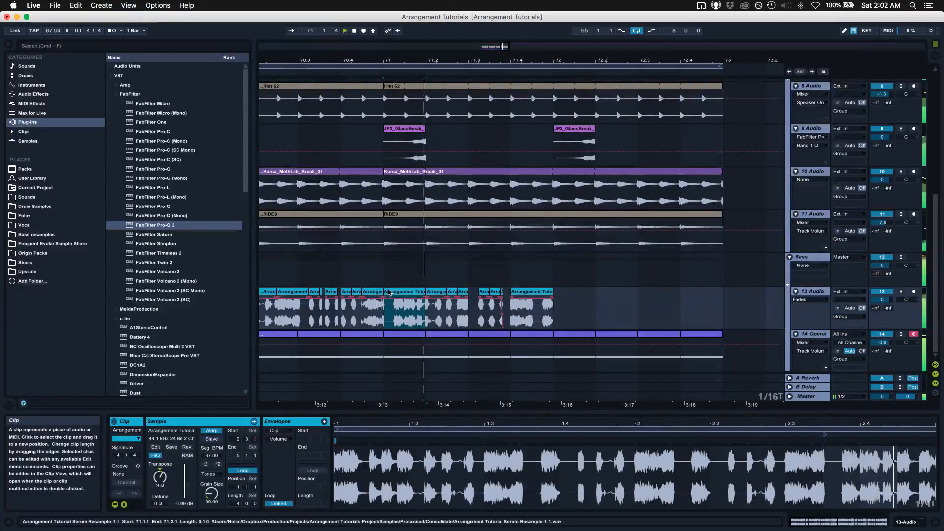
left_click(524, 302, "shift")
key("super+d")
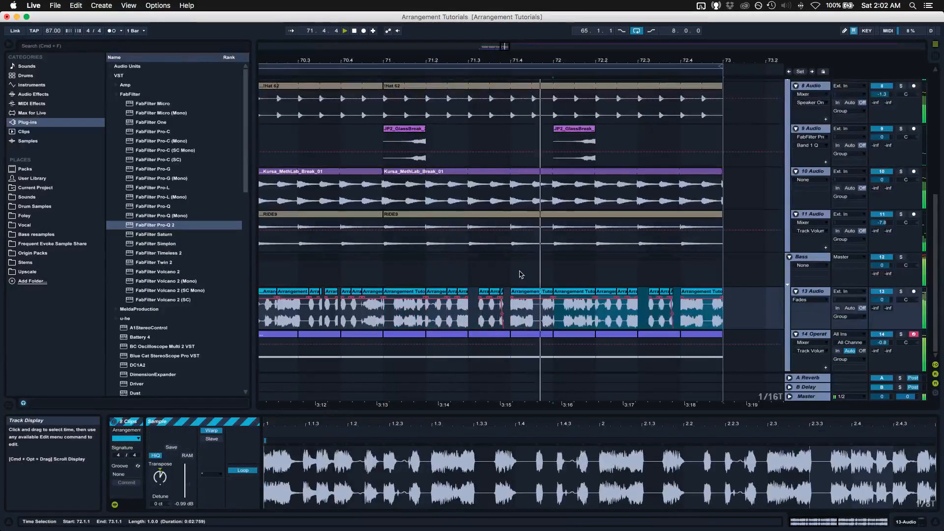
left_click(561, 319)
key("space")
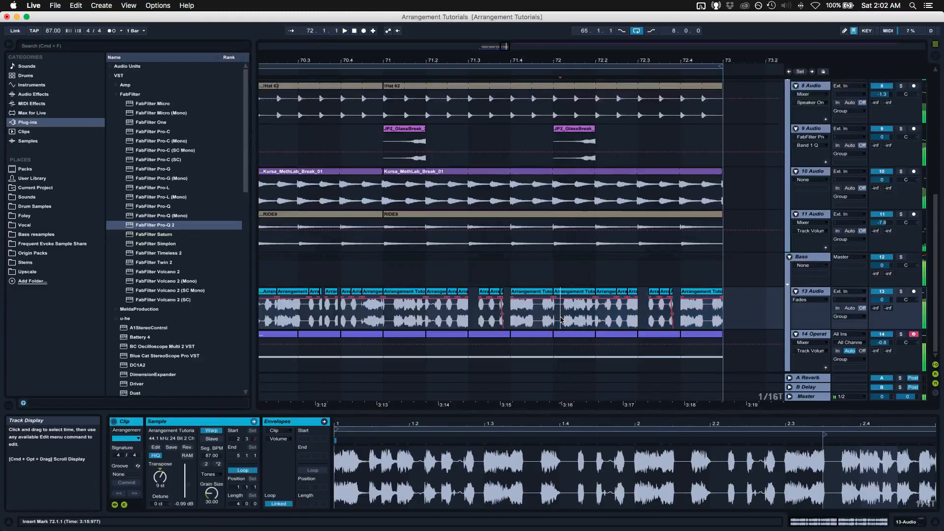
- Extend the end of the slice at 71.4.1 into the first beat of bar 72 and audition from 71.4.2
left_click(553, 291)
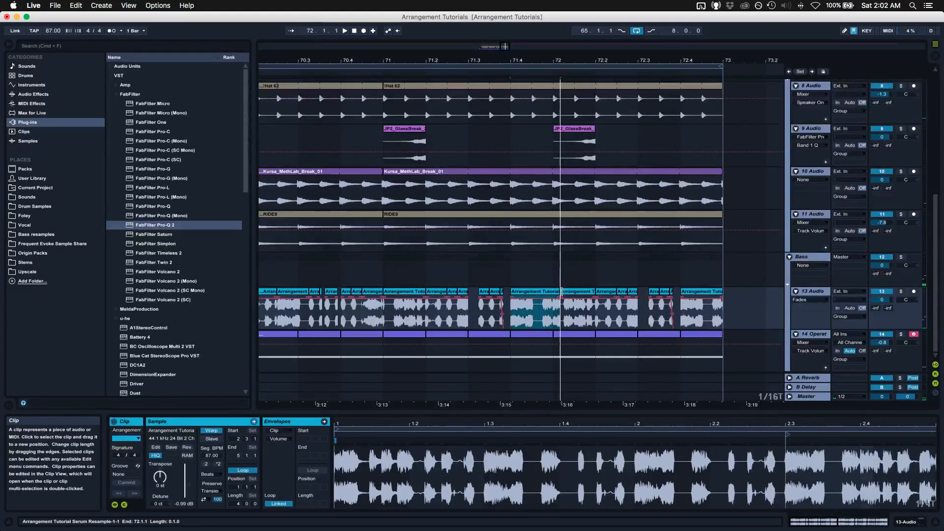
left_click(525, 322)
key("space")
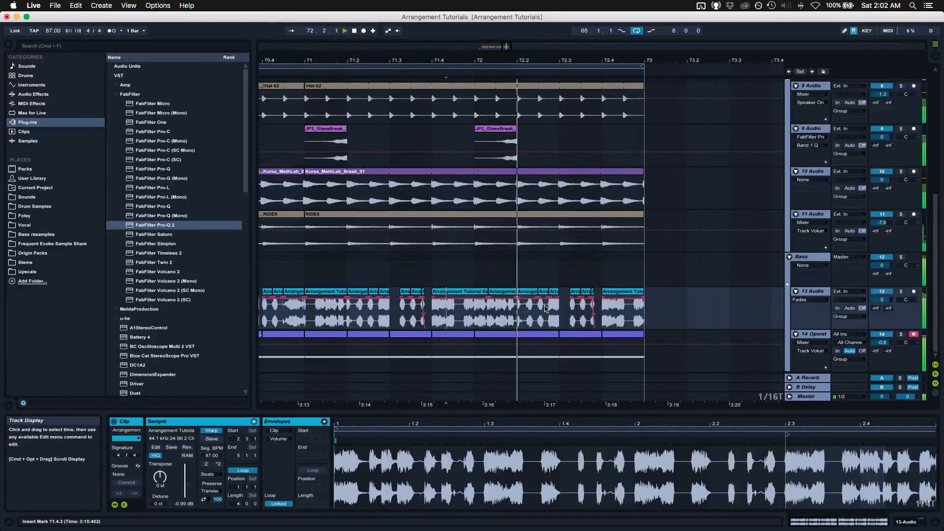
- Halve the original tempo of the bass slice at 72.3.2 to 43.50 BPM and audition bar 72 from 72.1.3
left_click(508, 294)
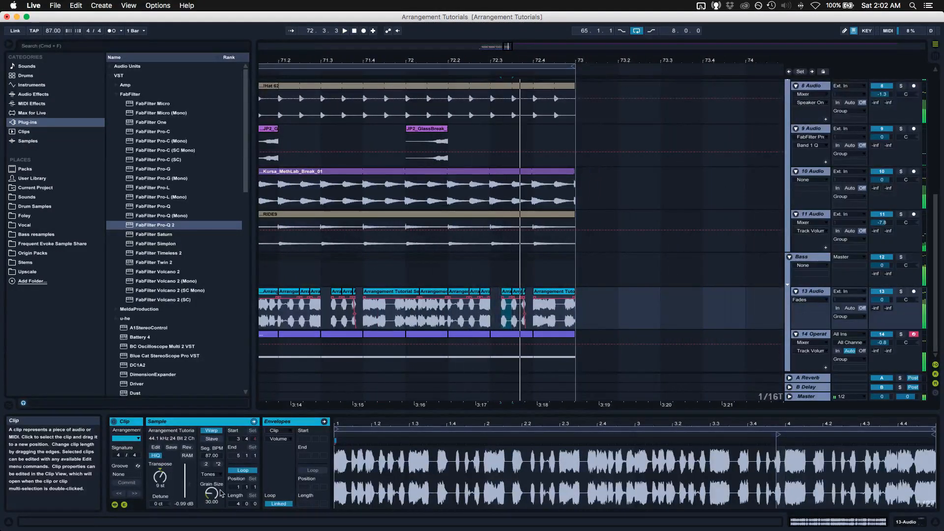
left_click(206, 464)
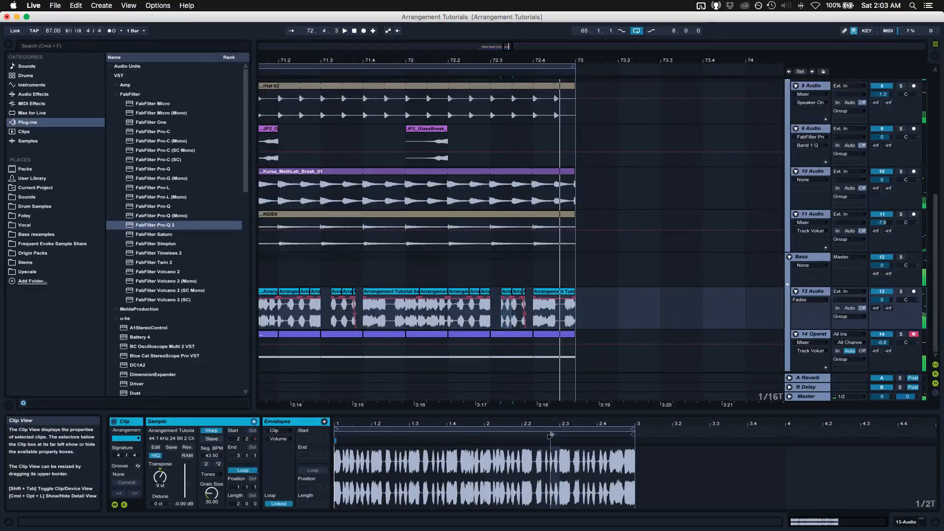
key("space")
key("space")
key("space")
left_click(431, 323)
key("space")
key("space")
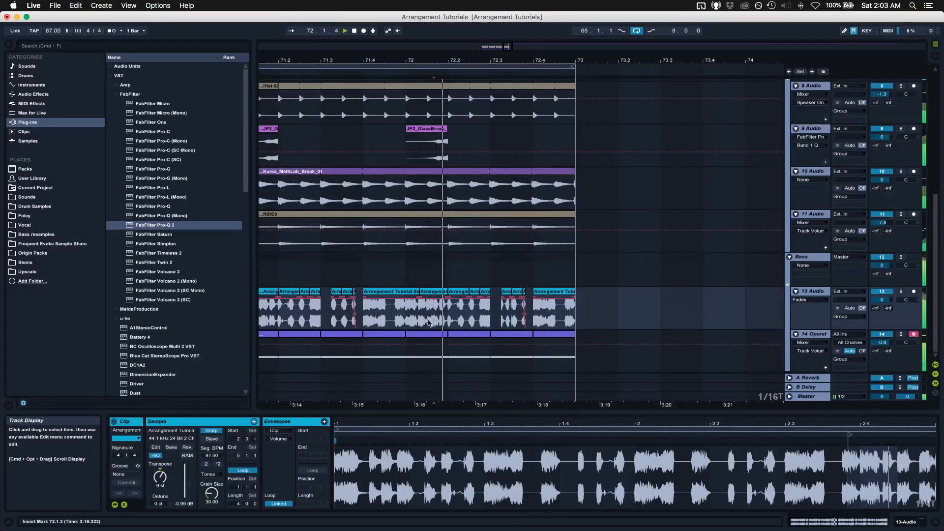
key("space")
key("space")
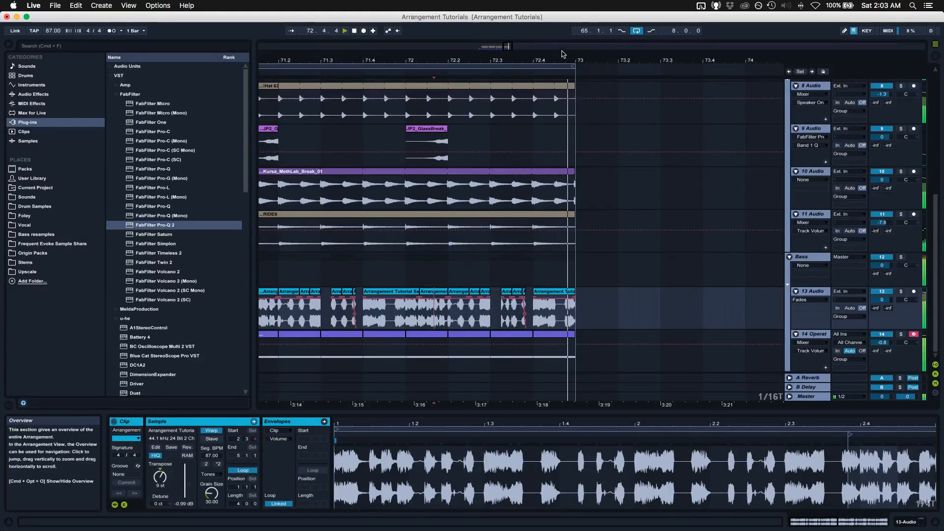
key("space")
- Consolidate all bass slices on 13 Audio from 65.1.1 to 73.1.1 into a single eight-bar clip
left_click_drag(564, 60, 556, 37)
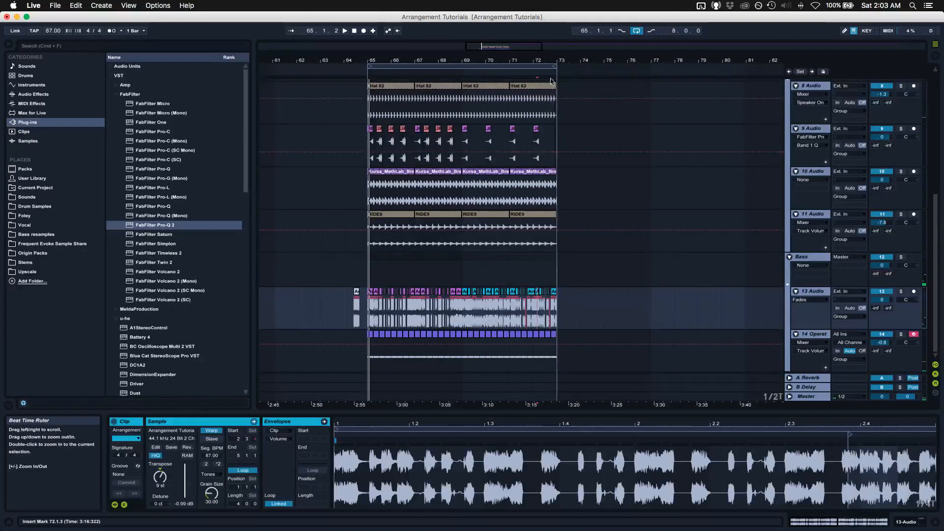
left_click(554, 308)
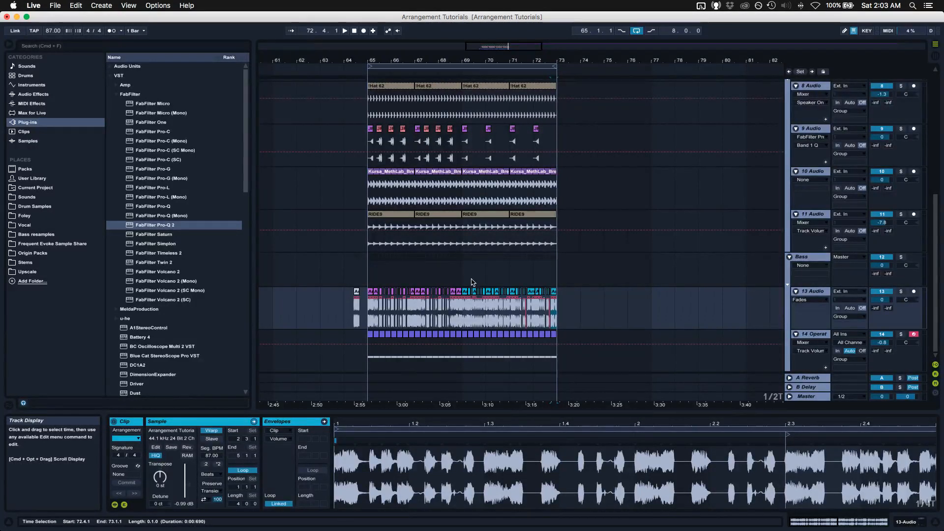
left_click(375, 293, "shift")
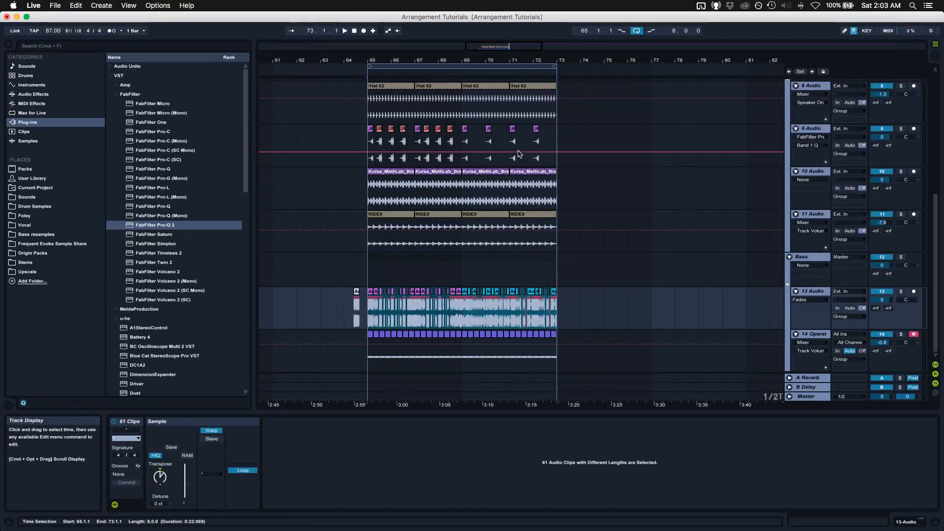
left_click_drag(507, 55, 507, 62)
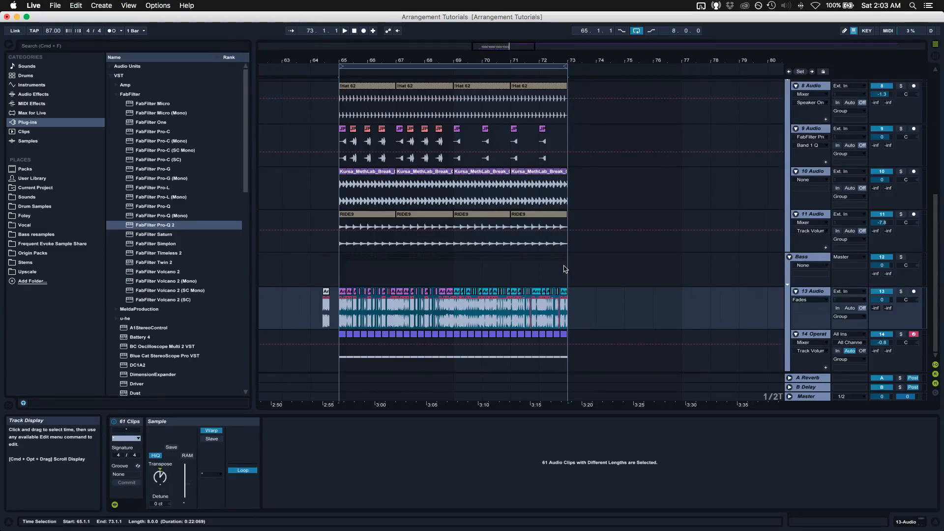
key("super+j")
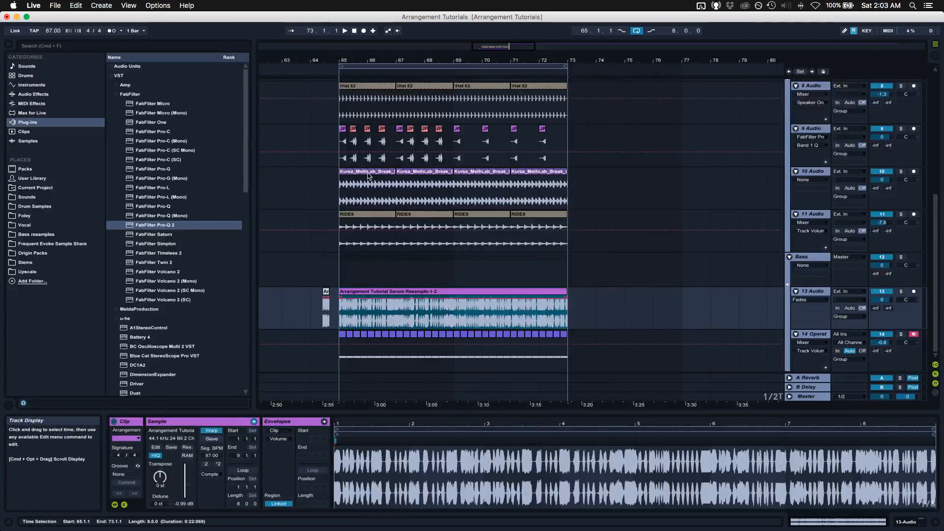
- Fold the 6 Audio track and collapse the Percs, Bass and Kick Snare groups
double_click(365, 60)
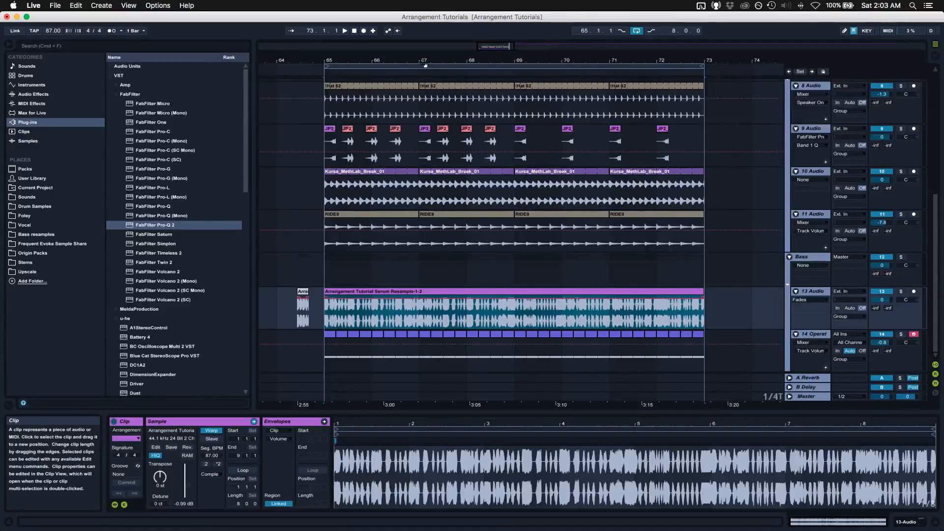
left_click_drag(421, 61, 422, 22)
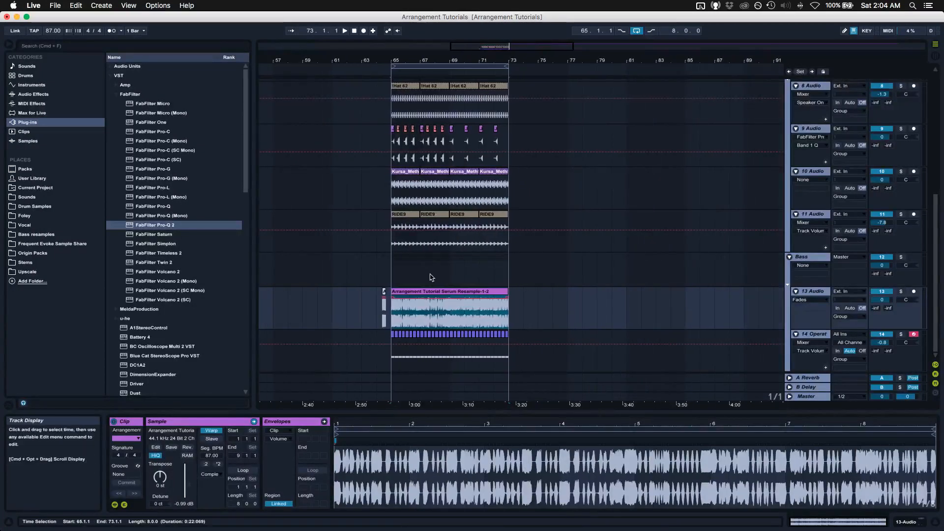
scroll(484, 267, "up", 5)
scroll(483, 267, "up", 4)
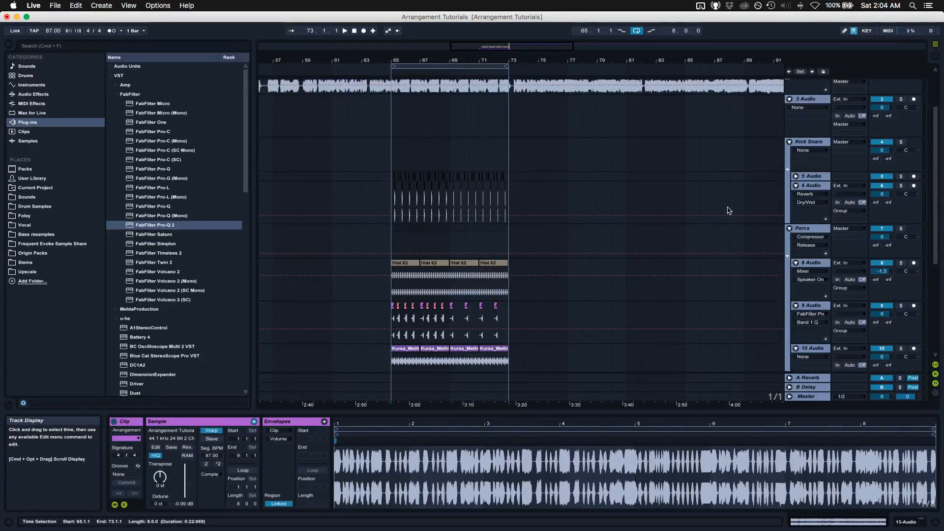
left_click(795, 185)
left_click(791, 196)
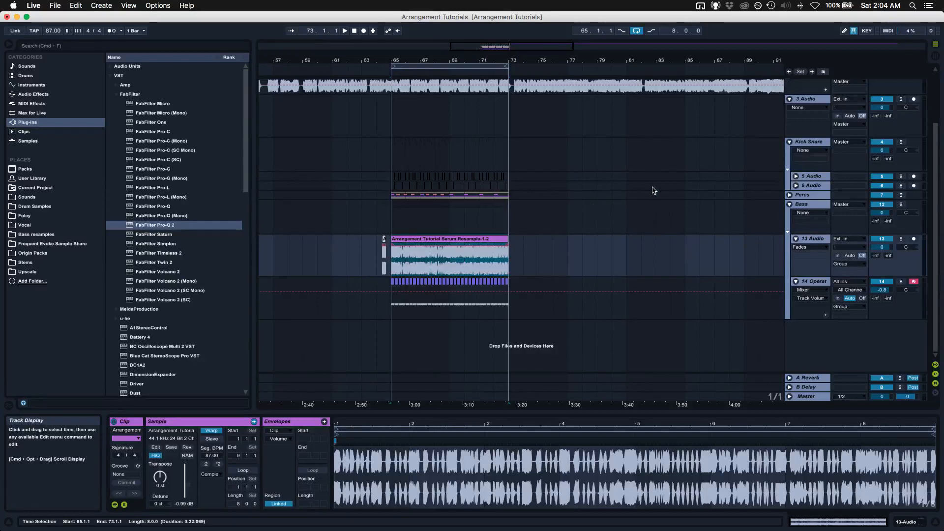
left_click(789, 204)
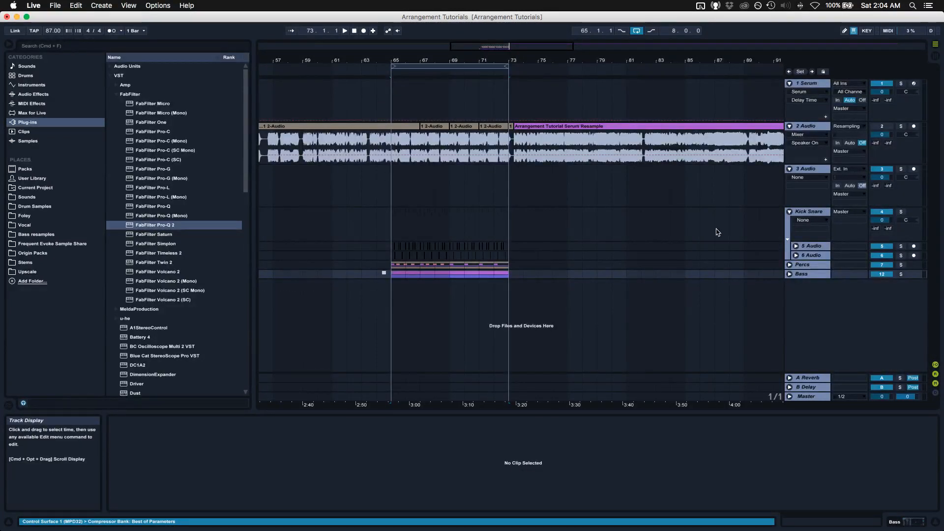
left_click(789, 211)
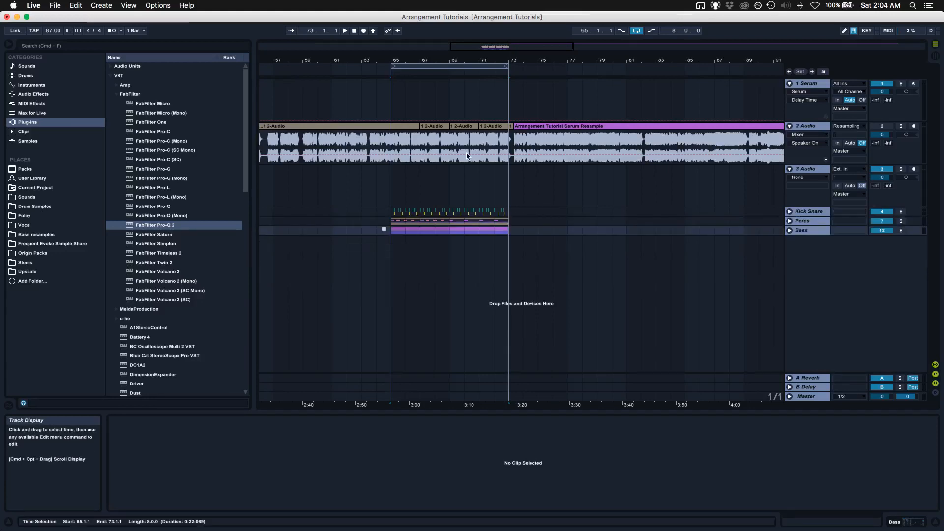
left_click_drag(426, 60, 426, 93)
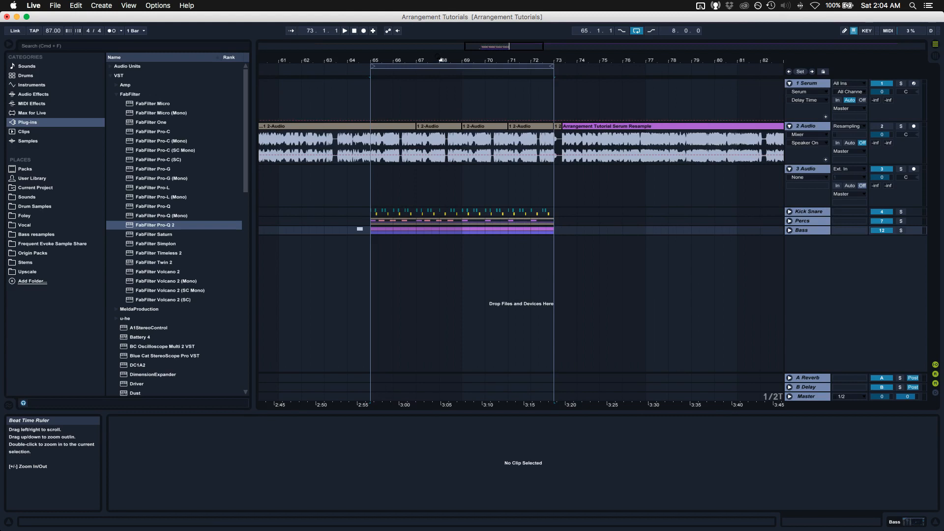
mouse_move(438, 60)
left_mouse_down()
mouse_move(438, 39)
mouse_move(444, 46)
left_mouse_up()
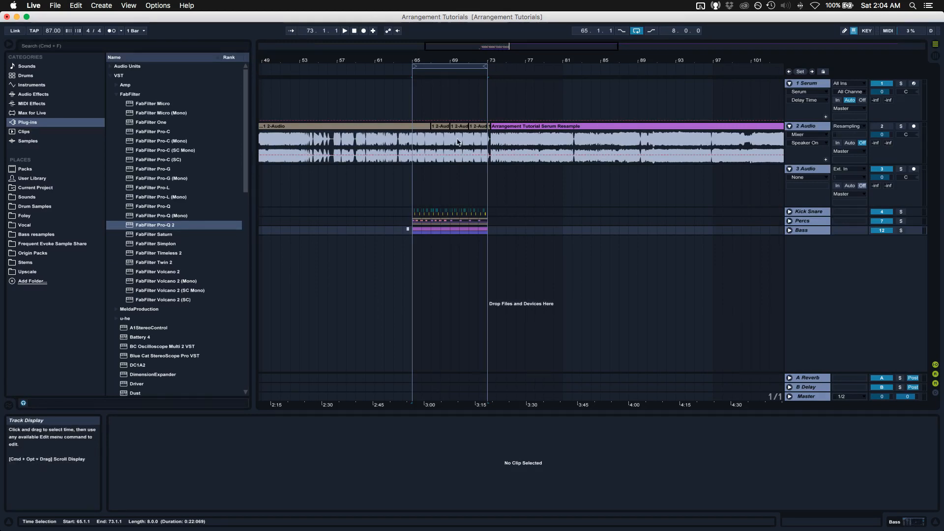
left_click_drag(455, 61, 454, 79)
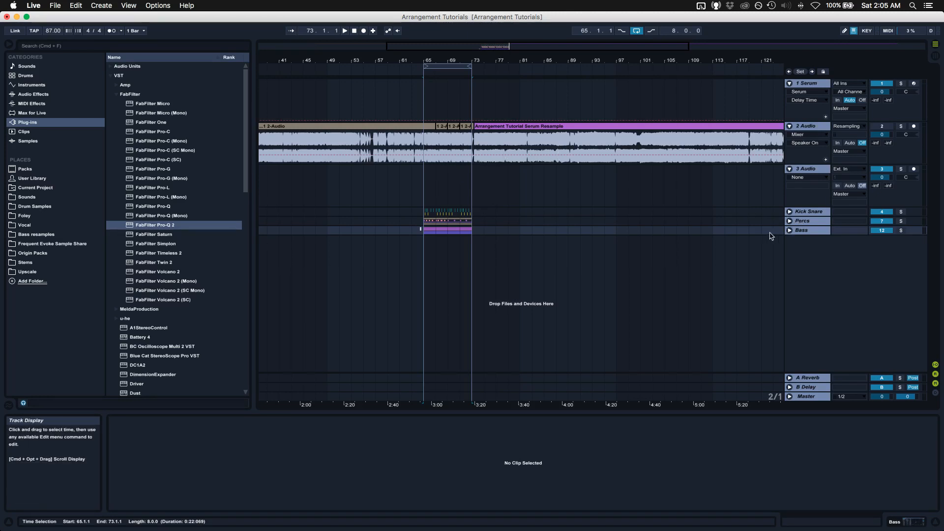
- Expand the Bass group and audition the full eight-bar arrangement starting from 64.3.3
left_click(790, 230)
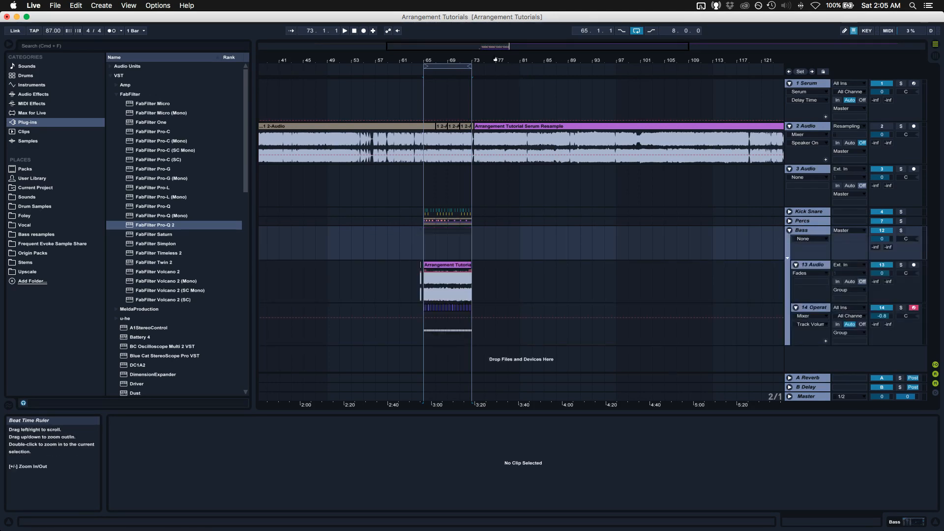
left_click_drag(504, 60, 504, 89)
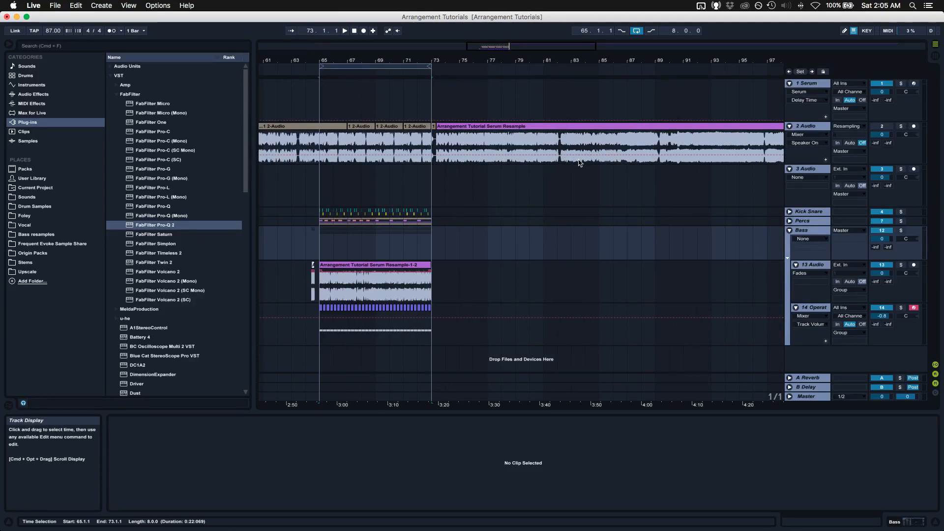
scroll(595, 159, "left", 2)
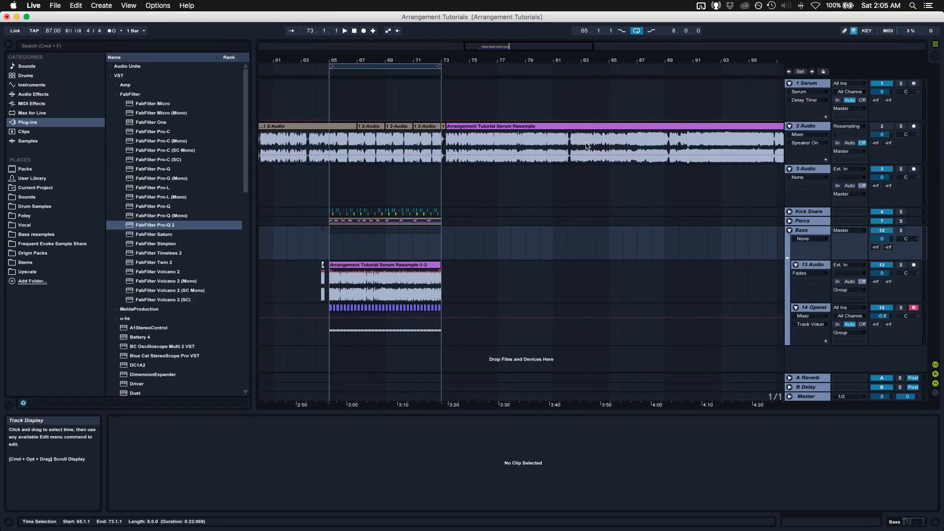
scroll(577, 192, "left", 6)
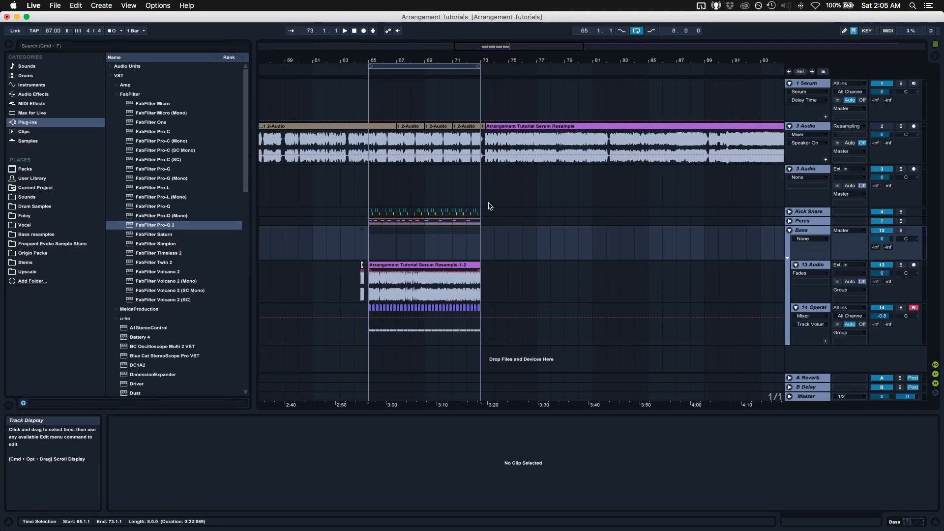
scroll(504, 280, "left", 2)
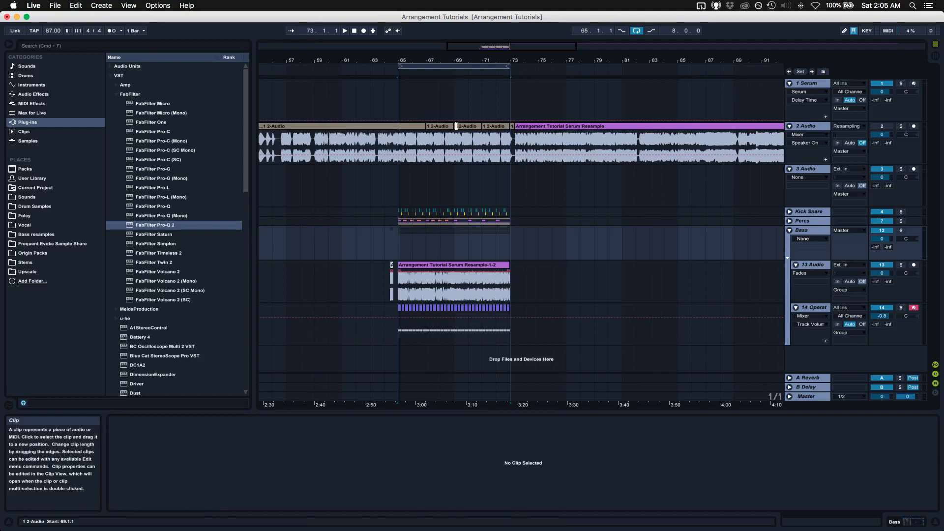
left_click_drag(428, 61, 429, 166)
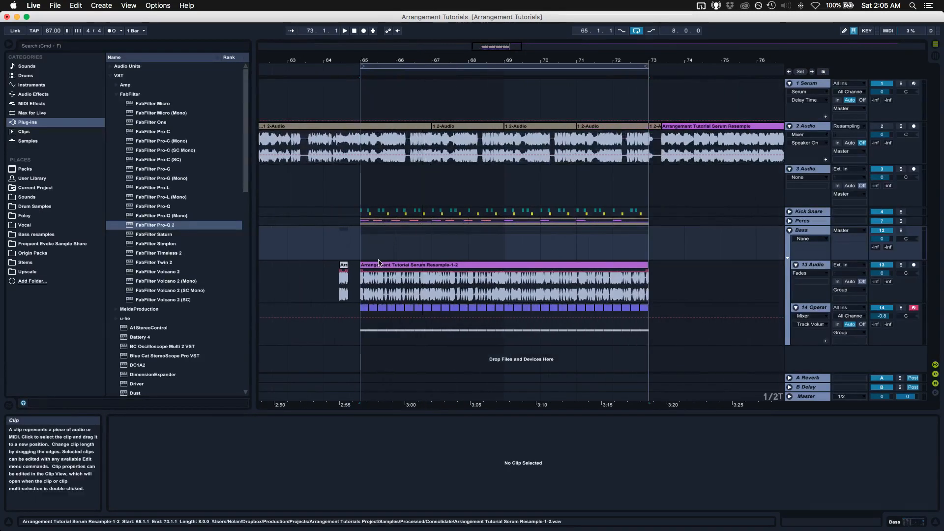
left_click(364, 287)
left_click(349, 245)
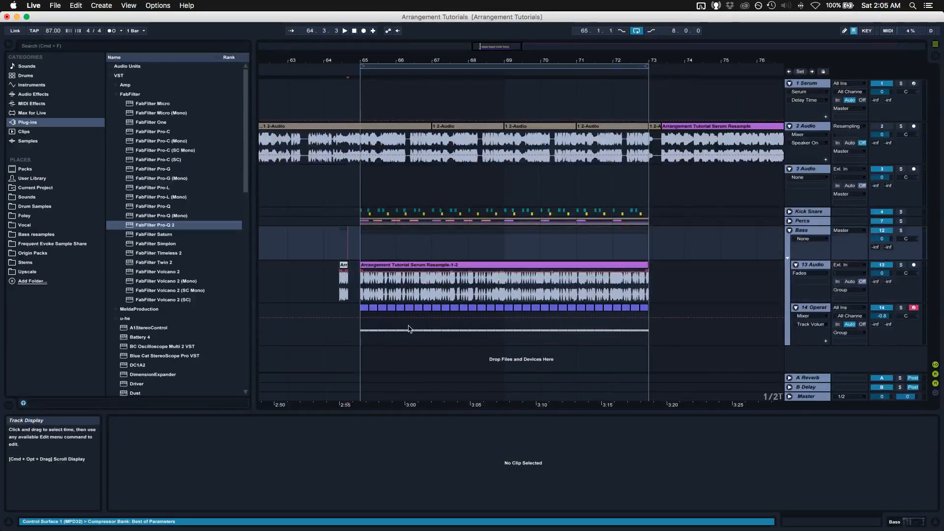
key("space")
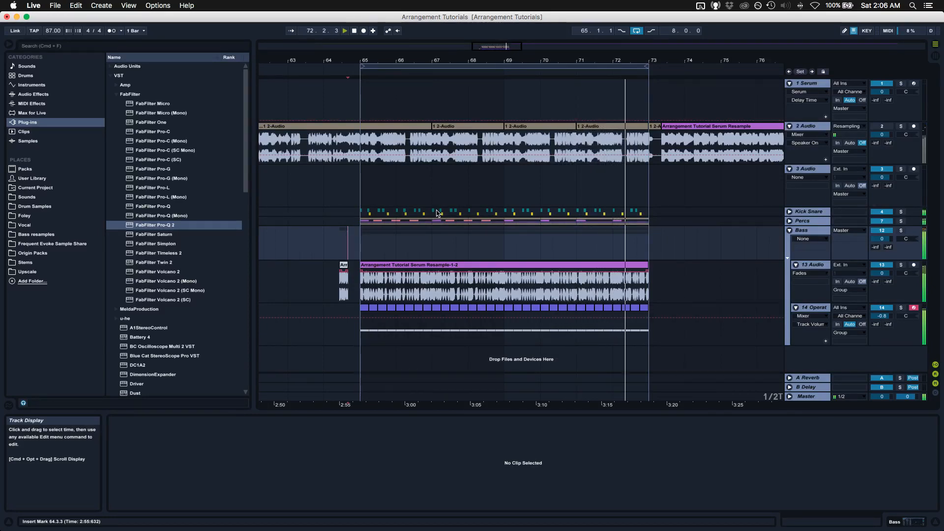
key("space")
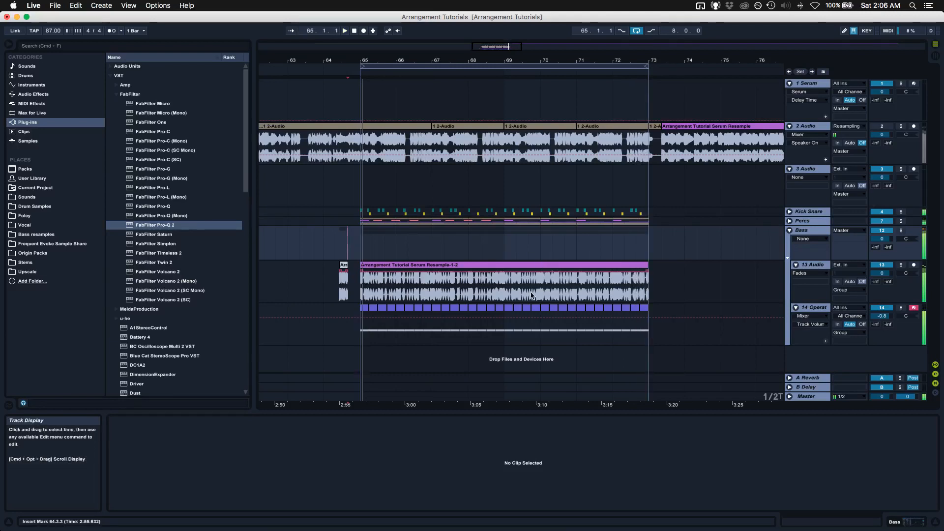
- Split the consolidated bass clip at 65.1.3 and delete the part after the split
left_click_drag(518, 59, 517, 30)
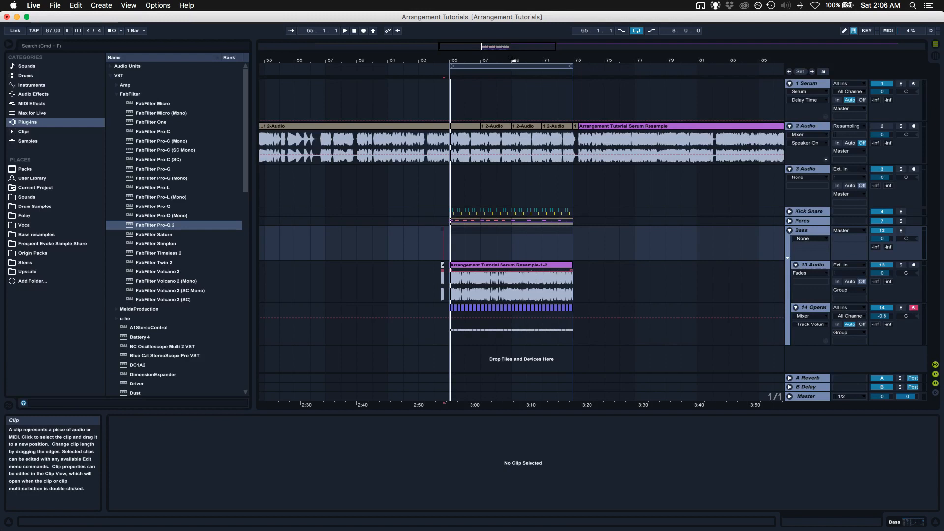
left_click_drag(517, 59, 518, 91)
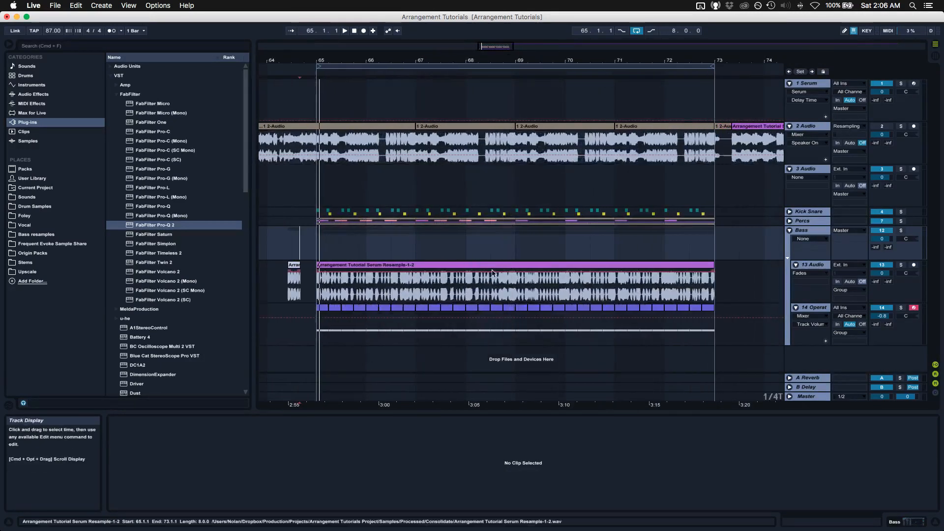
left_click(367, 280)
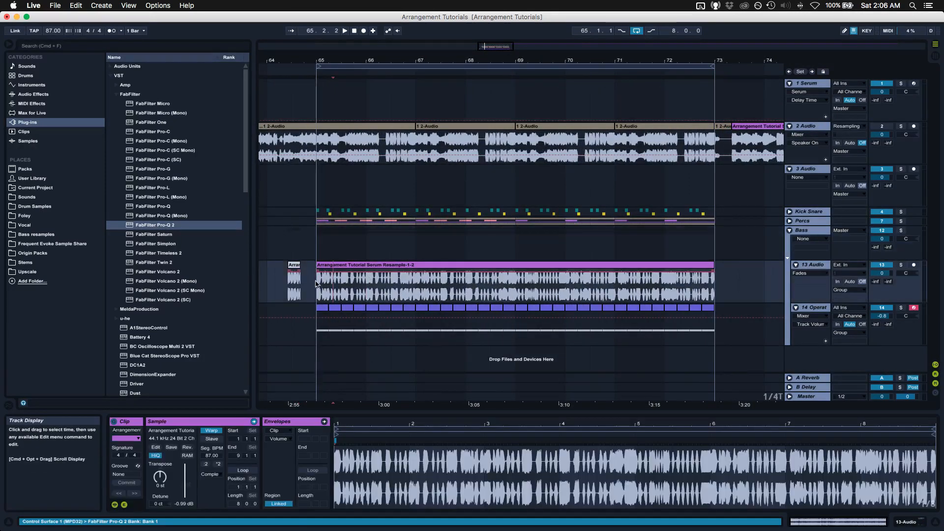
left_click(325, 283)
key("cmd+e")
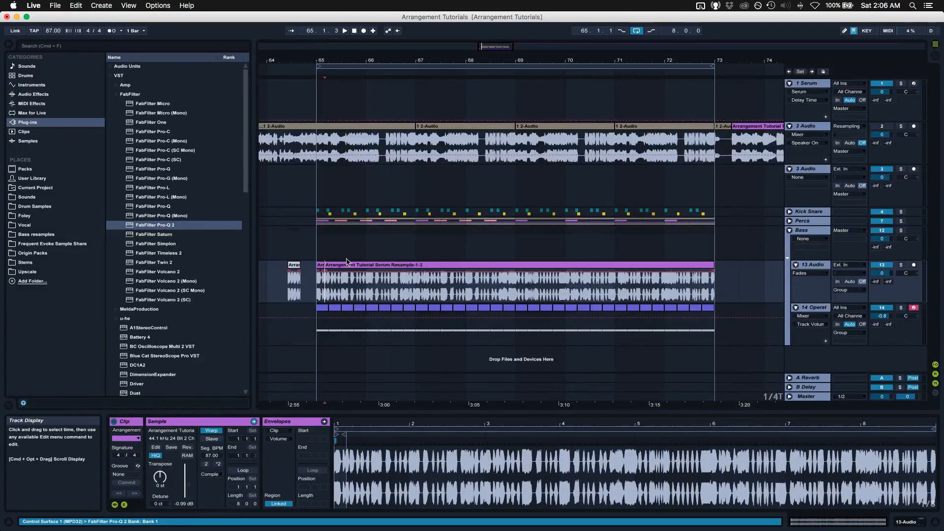
left_click(346, 263)
key("Delete")
left_click(333, 268)
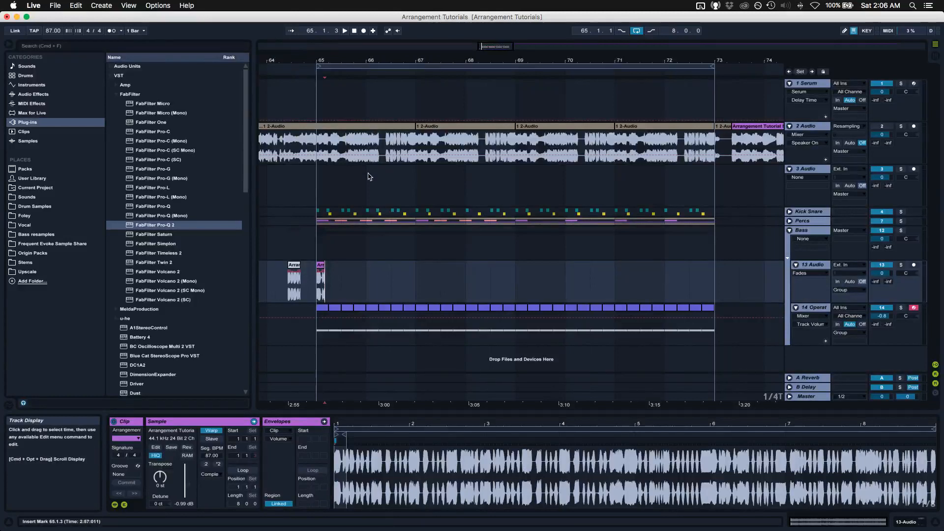
- Undo the deletion and extend the start of the long bass clip back to 65.1.1
key("super+z")
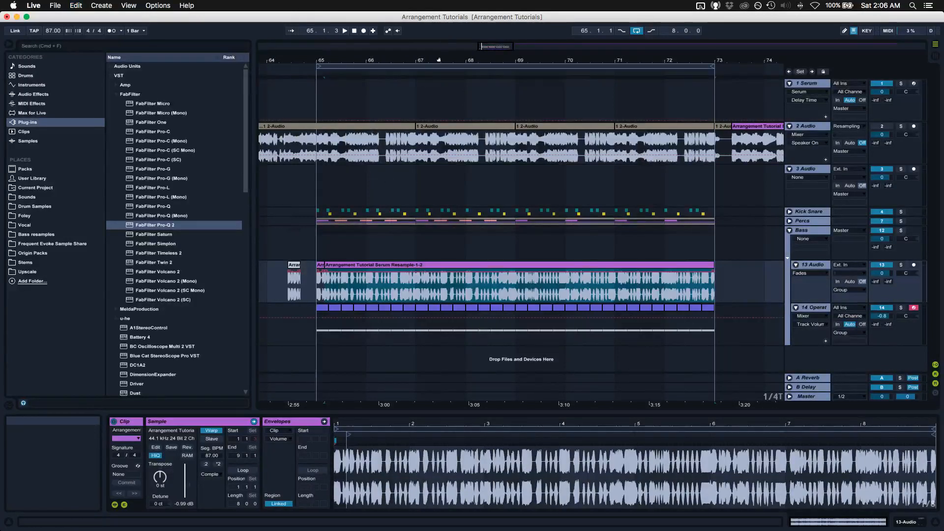
left_click_drag(426, 63, 438, 61)
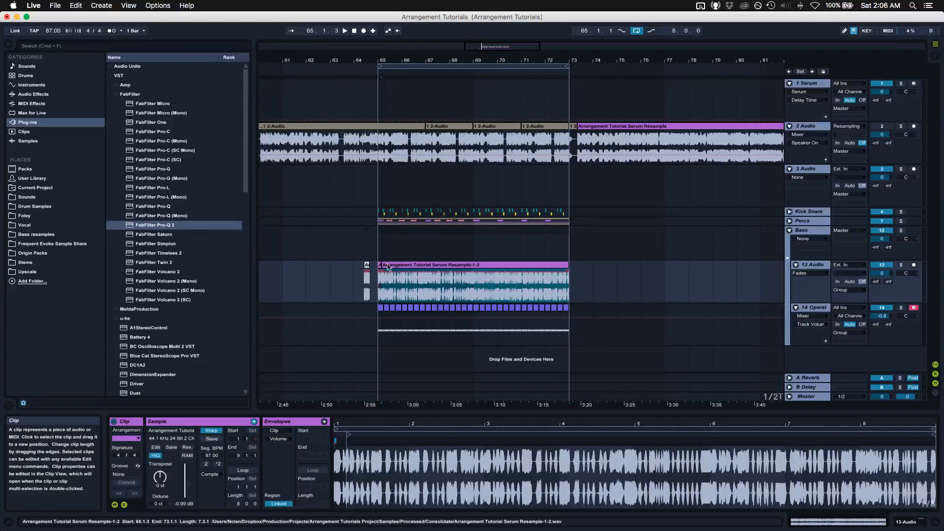
left_click_drag(382, 266, 378, 266)
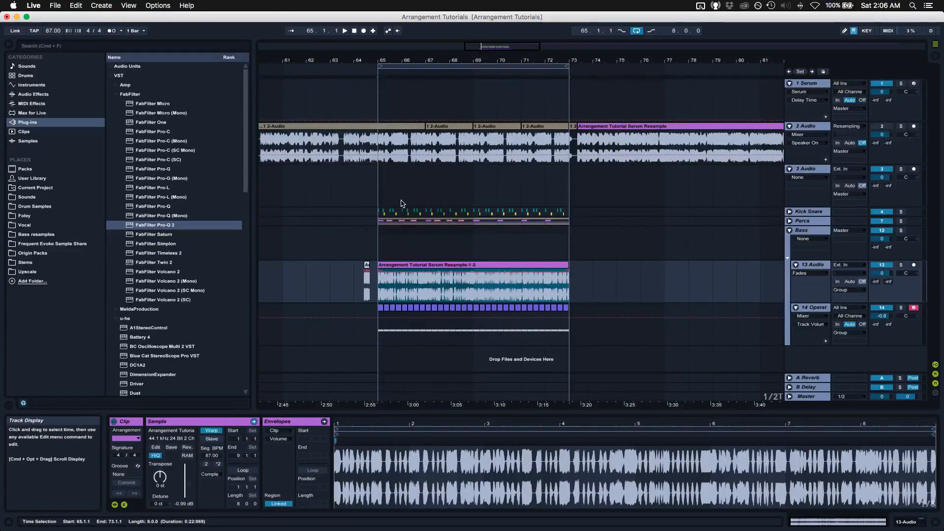
left_click_drag(407, 60, 405, 25)
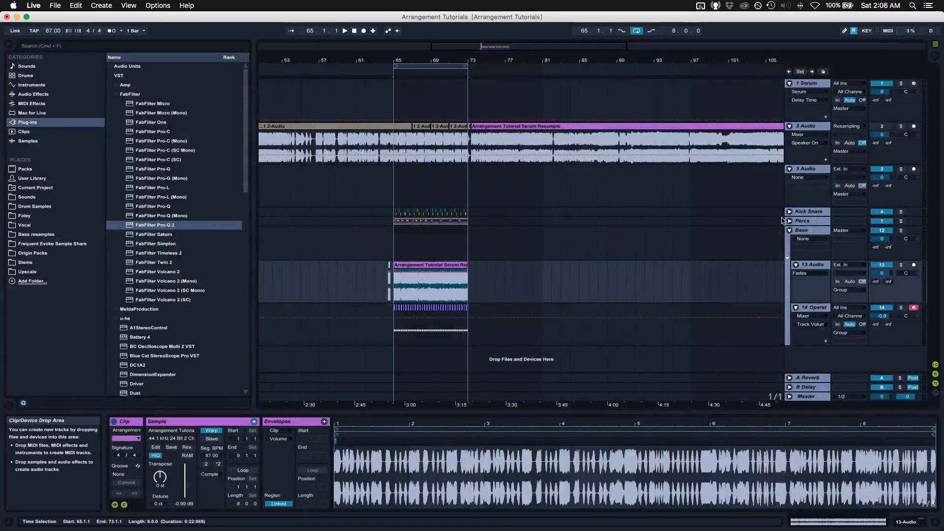